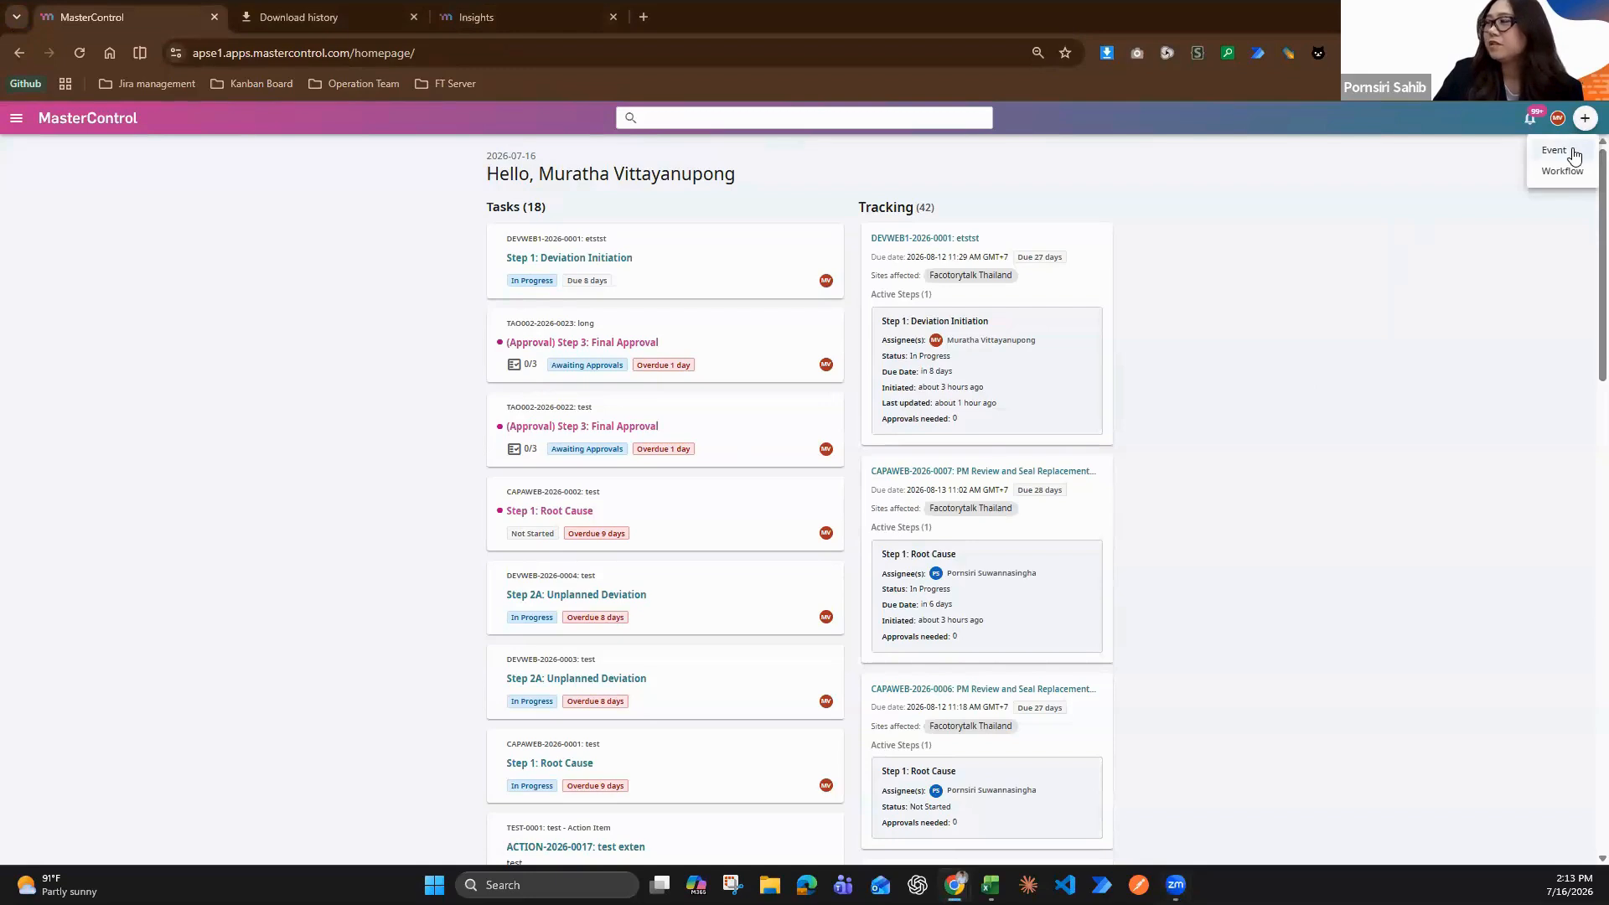
# Start a new event and set its event type to Deviation Webinar
pyautogui.click(1555, 150)
pyautogui.click(660, 406)
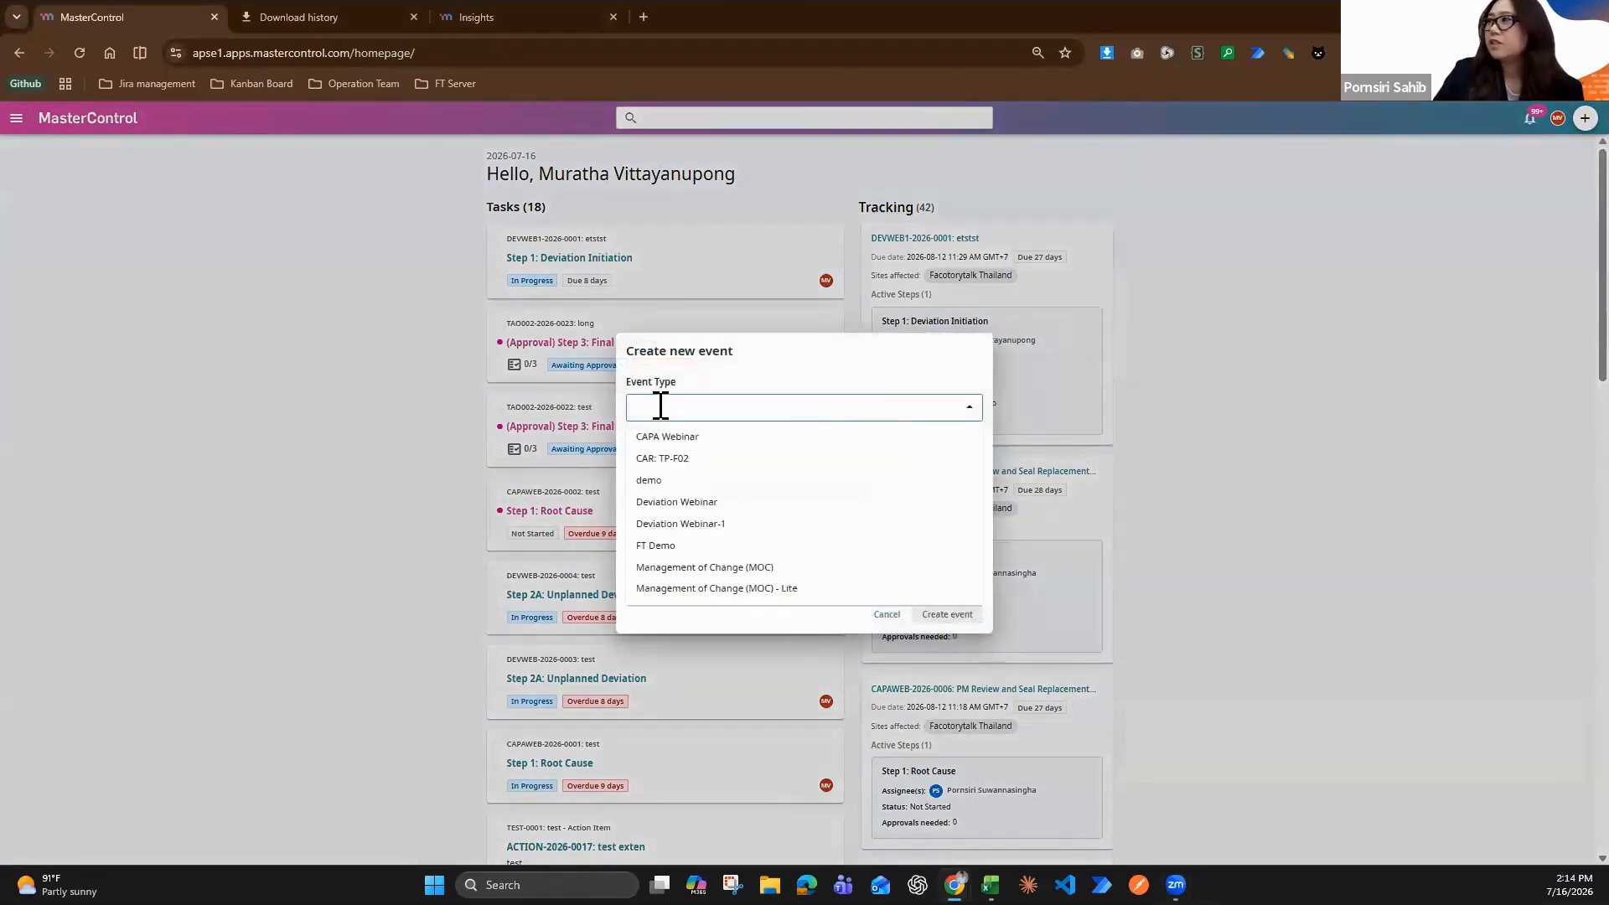
pyautogui.click(717, 503)
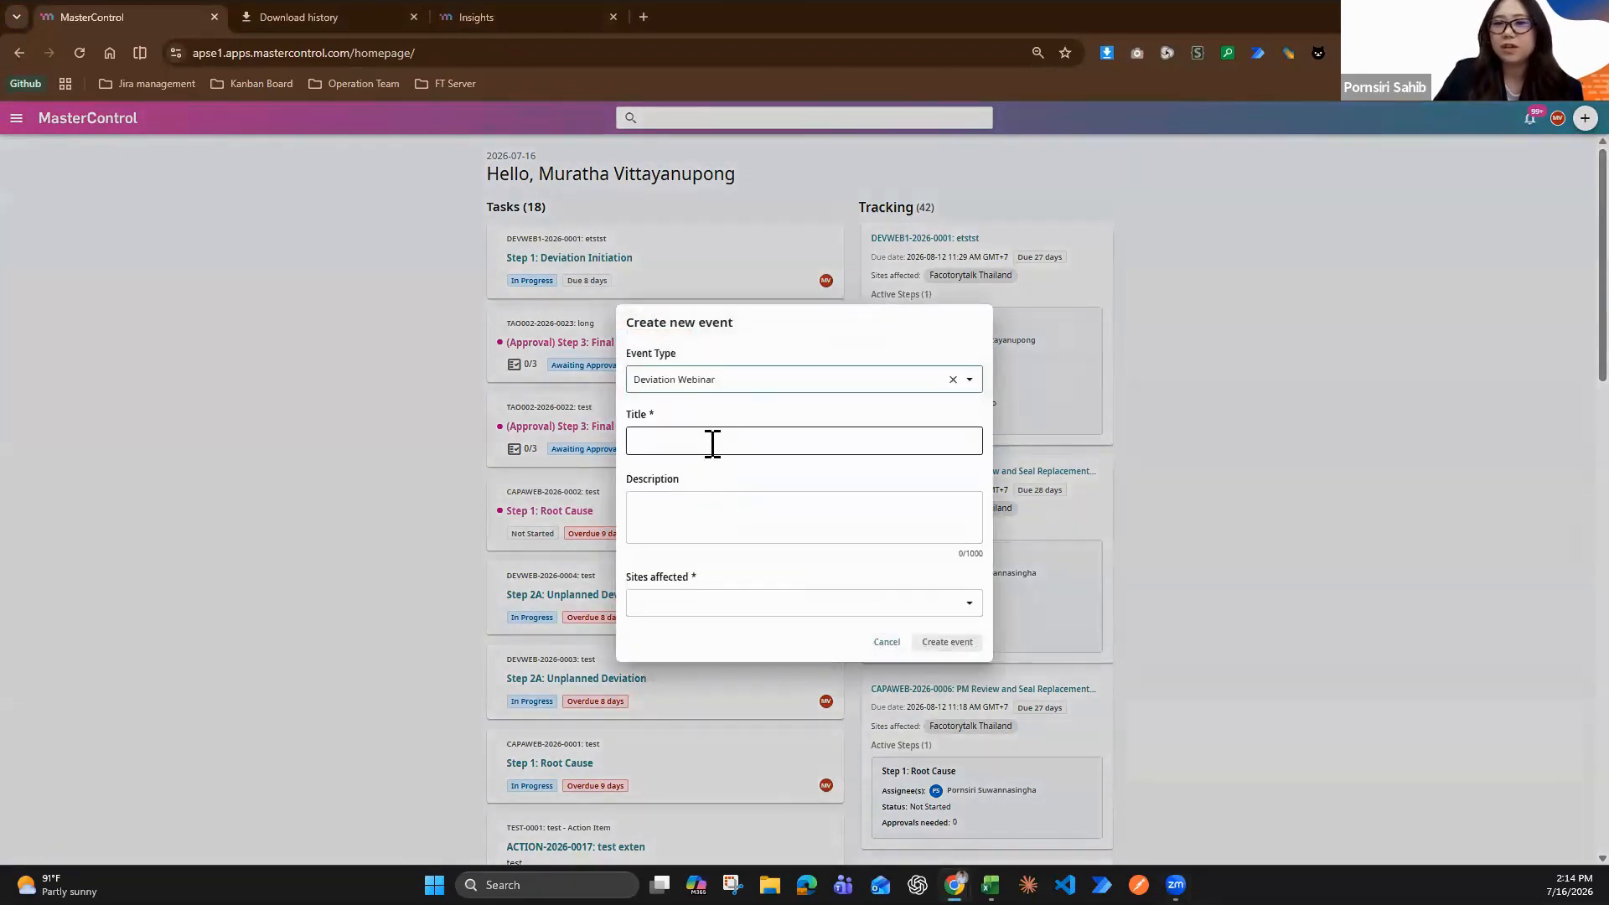
# Title the event "External Oil Contamination on Blister Foil - Batch B20260701 (Machine No. 3)"
pyautogui.press('super+v')
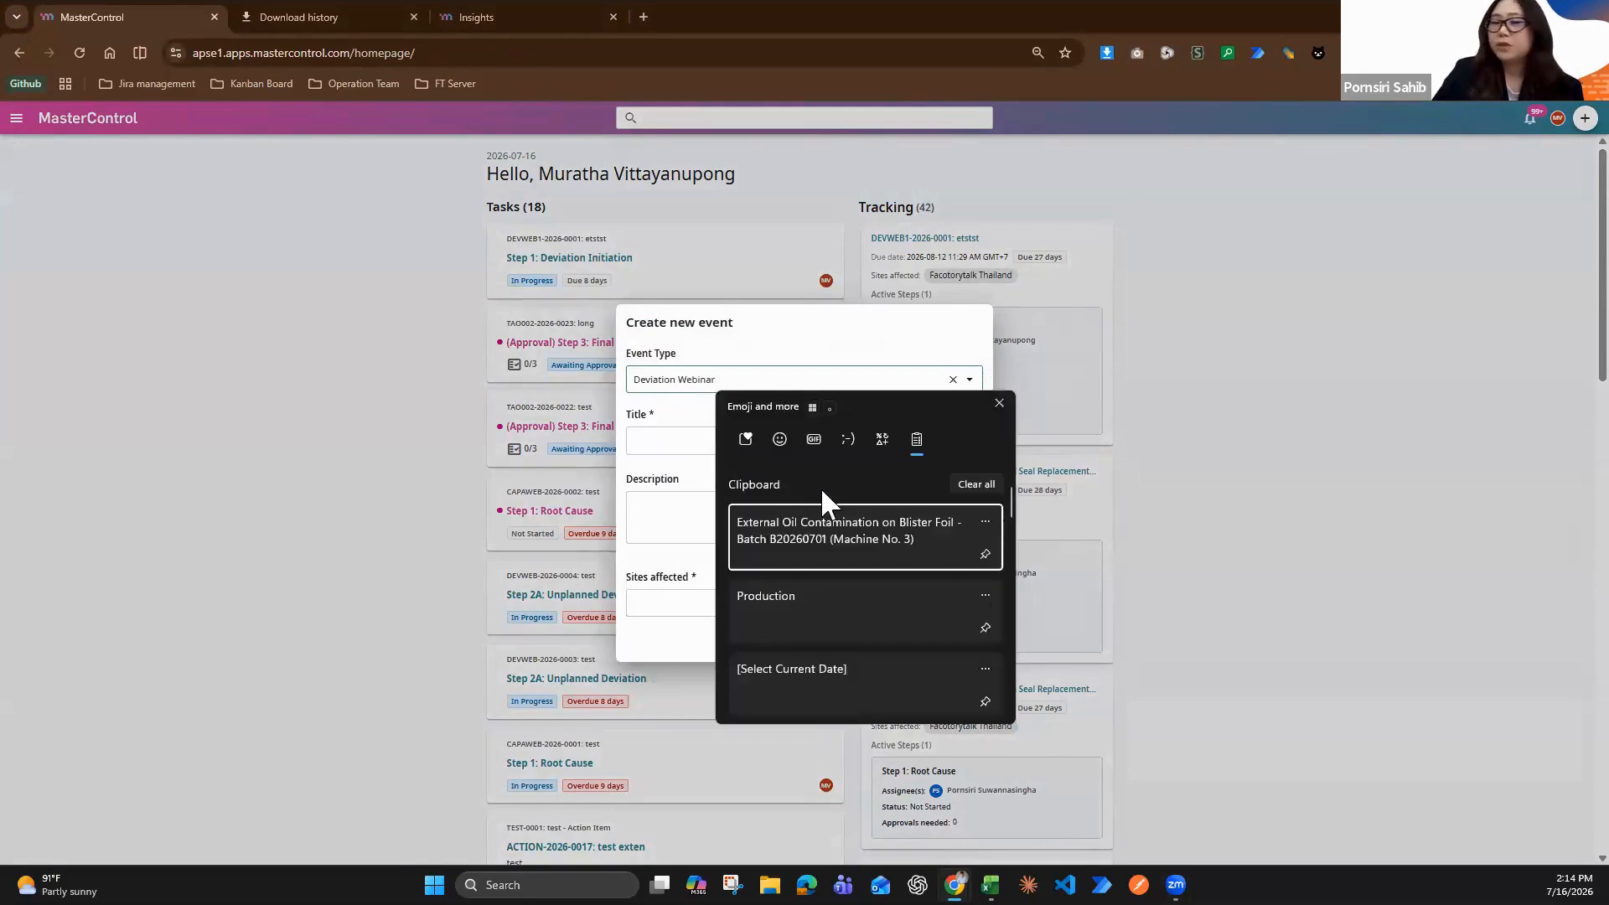
pyautogui.click(823, 515)
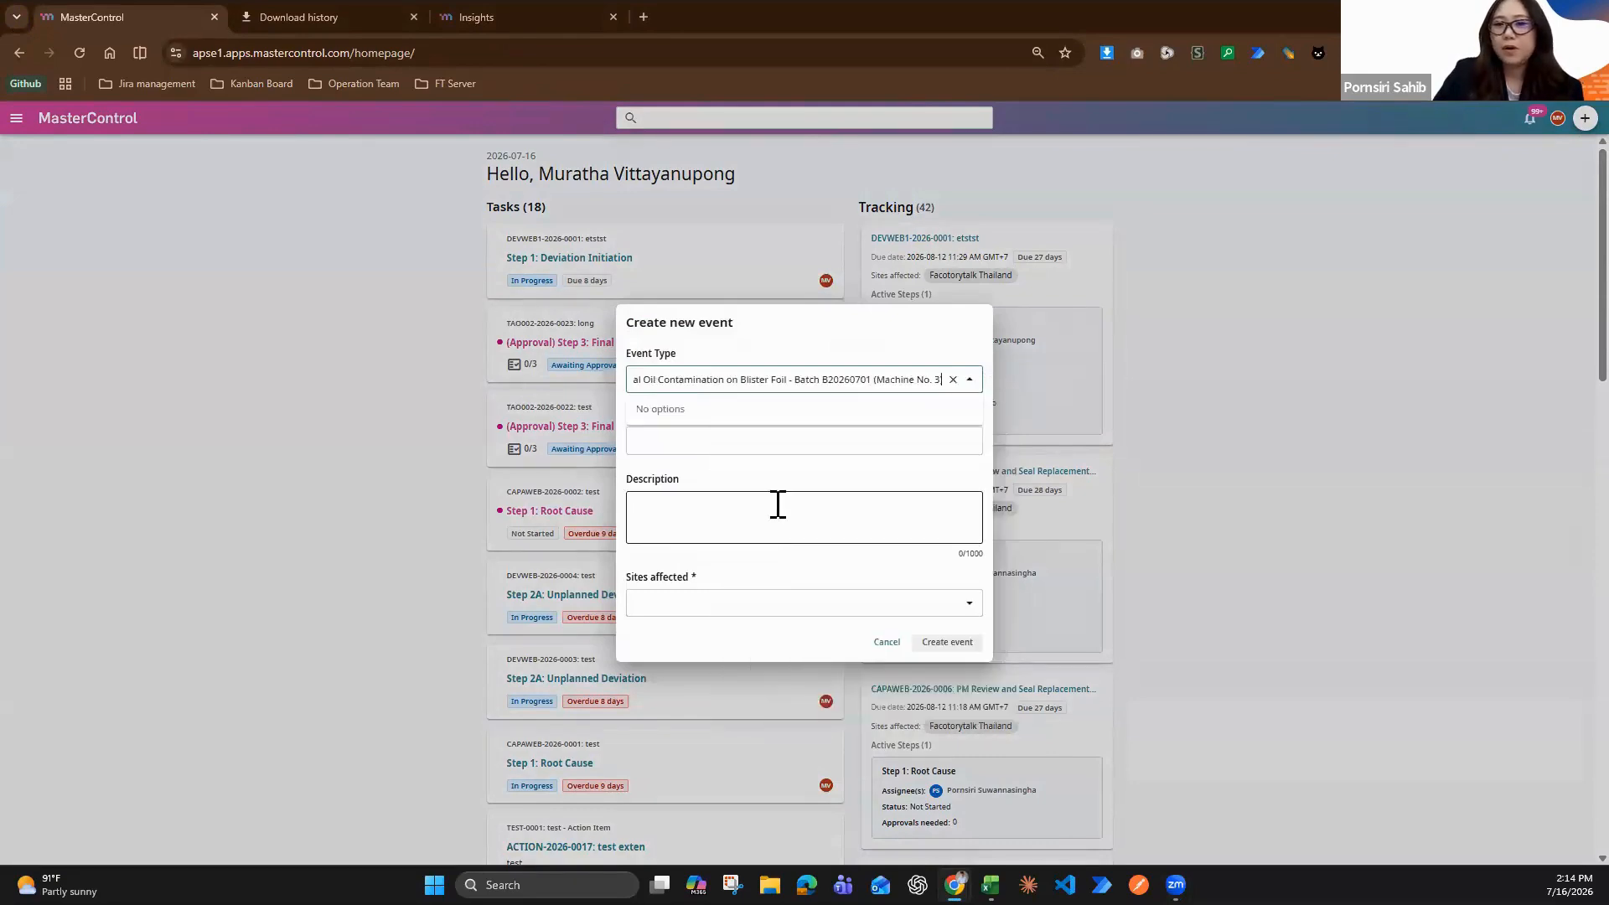
pyautogui.click(742, 437)
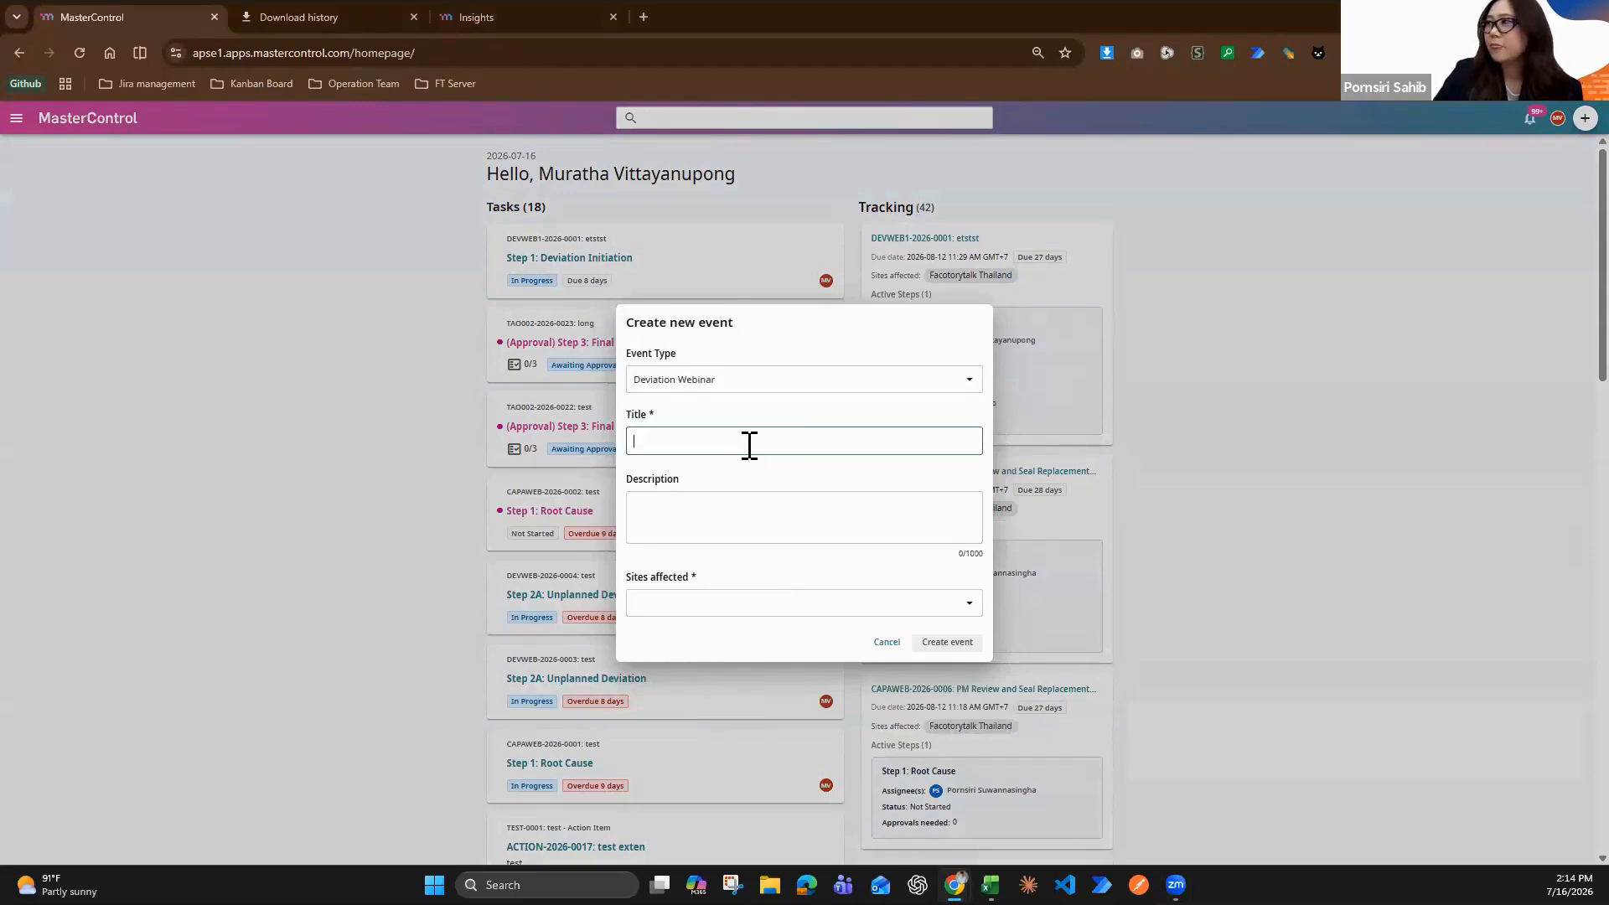
pyautogui.press('super+v')
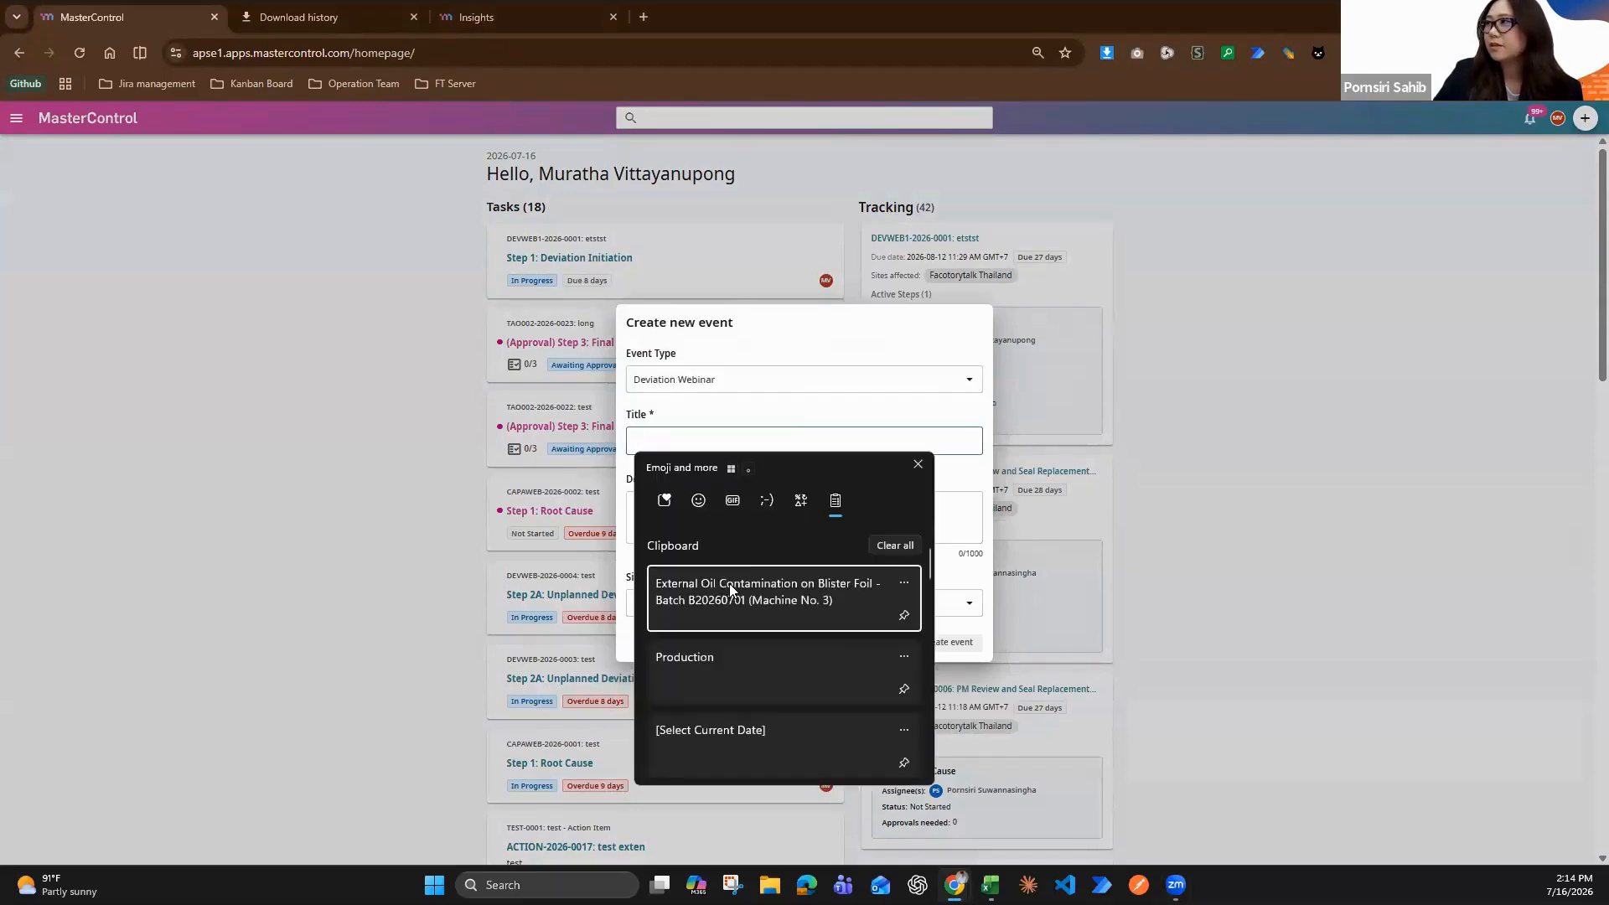
pyautogui.click(730, 584)
# Set the affected site to Facotorytalk Thailand and create the event
pyautogui.click(758, 596)
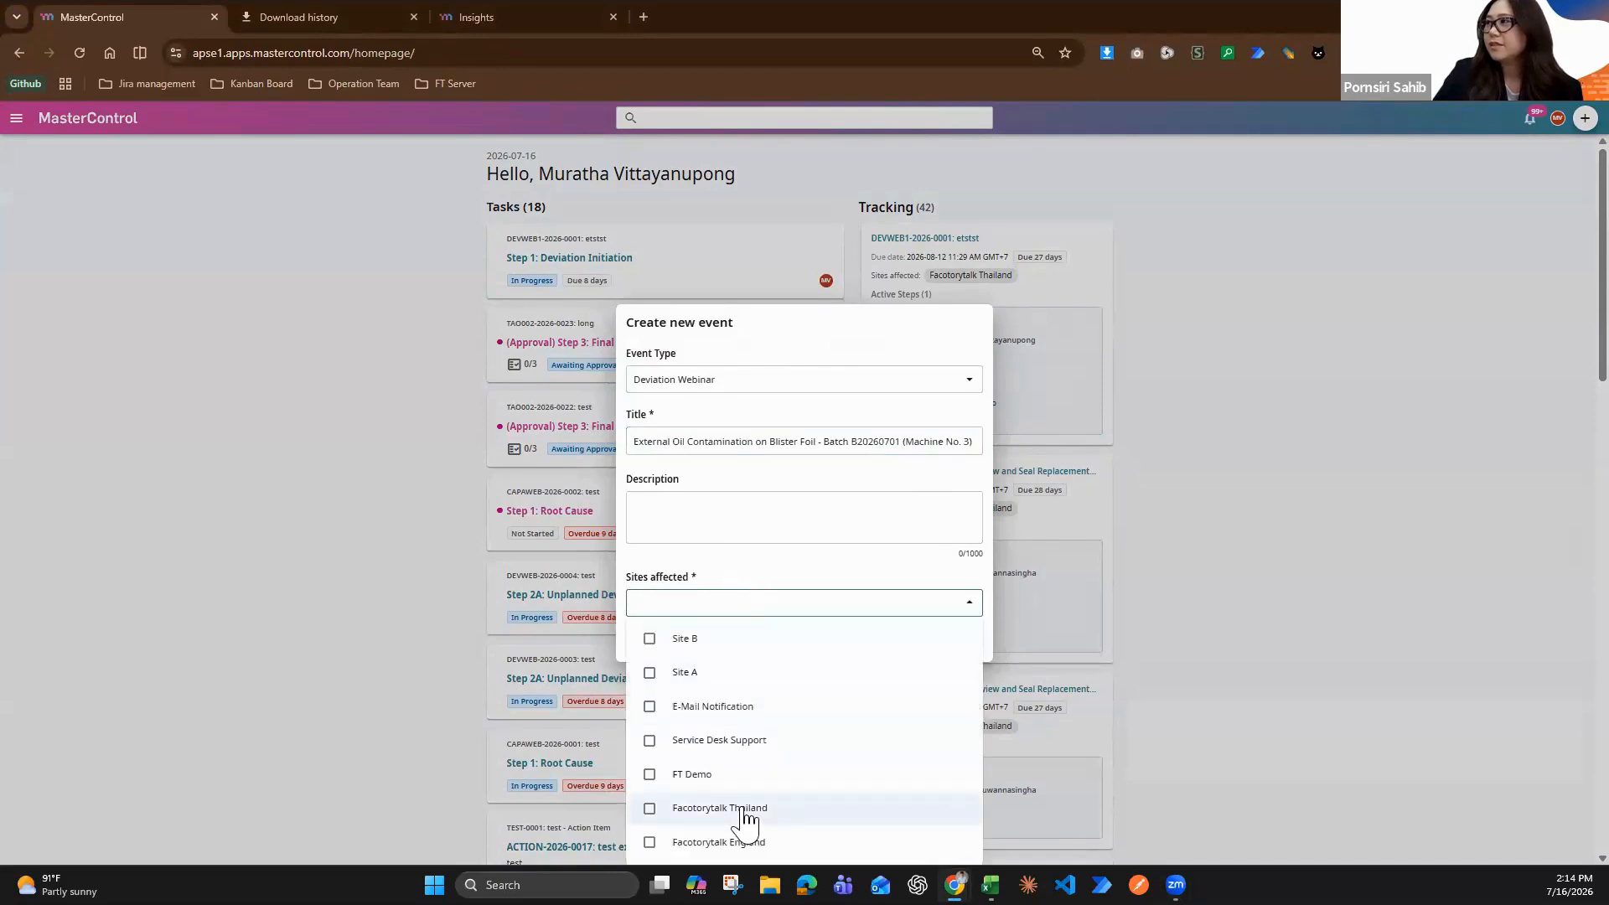
pyautogui.click(720, 808)
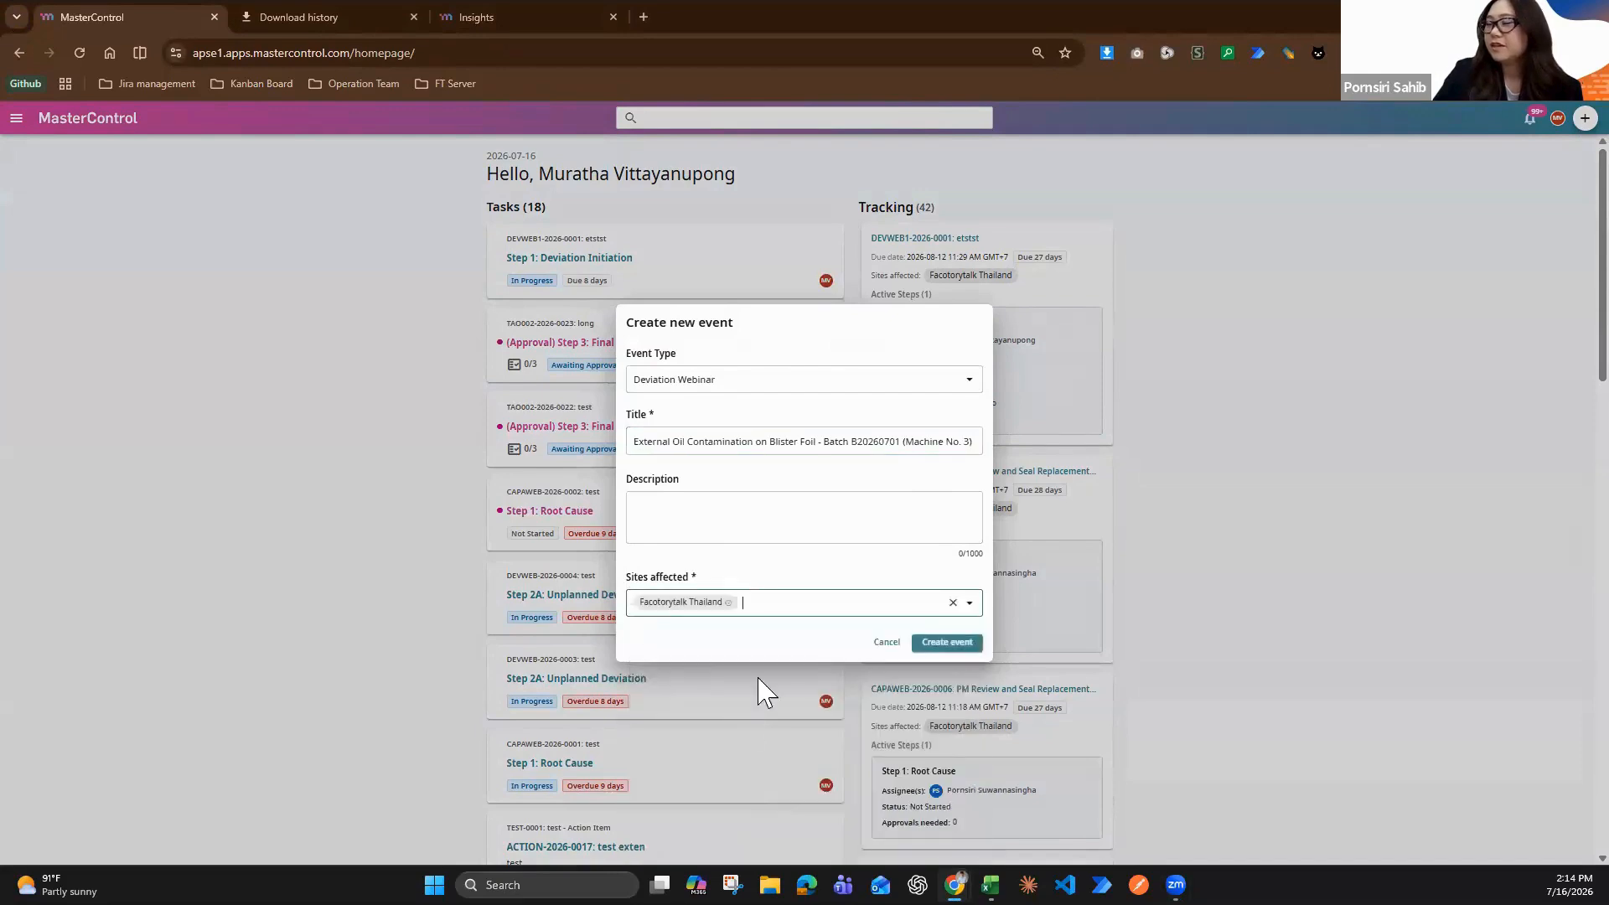
pyautogui.click(950, 645)
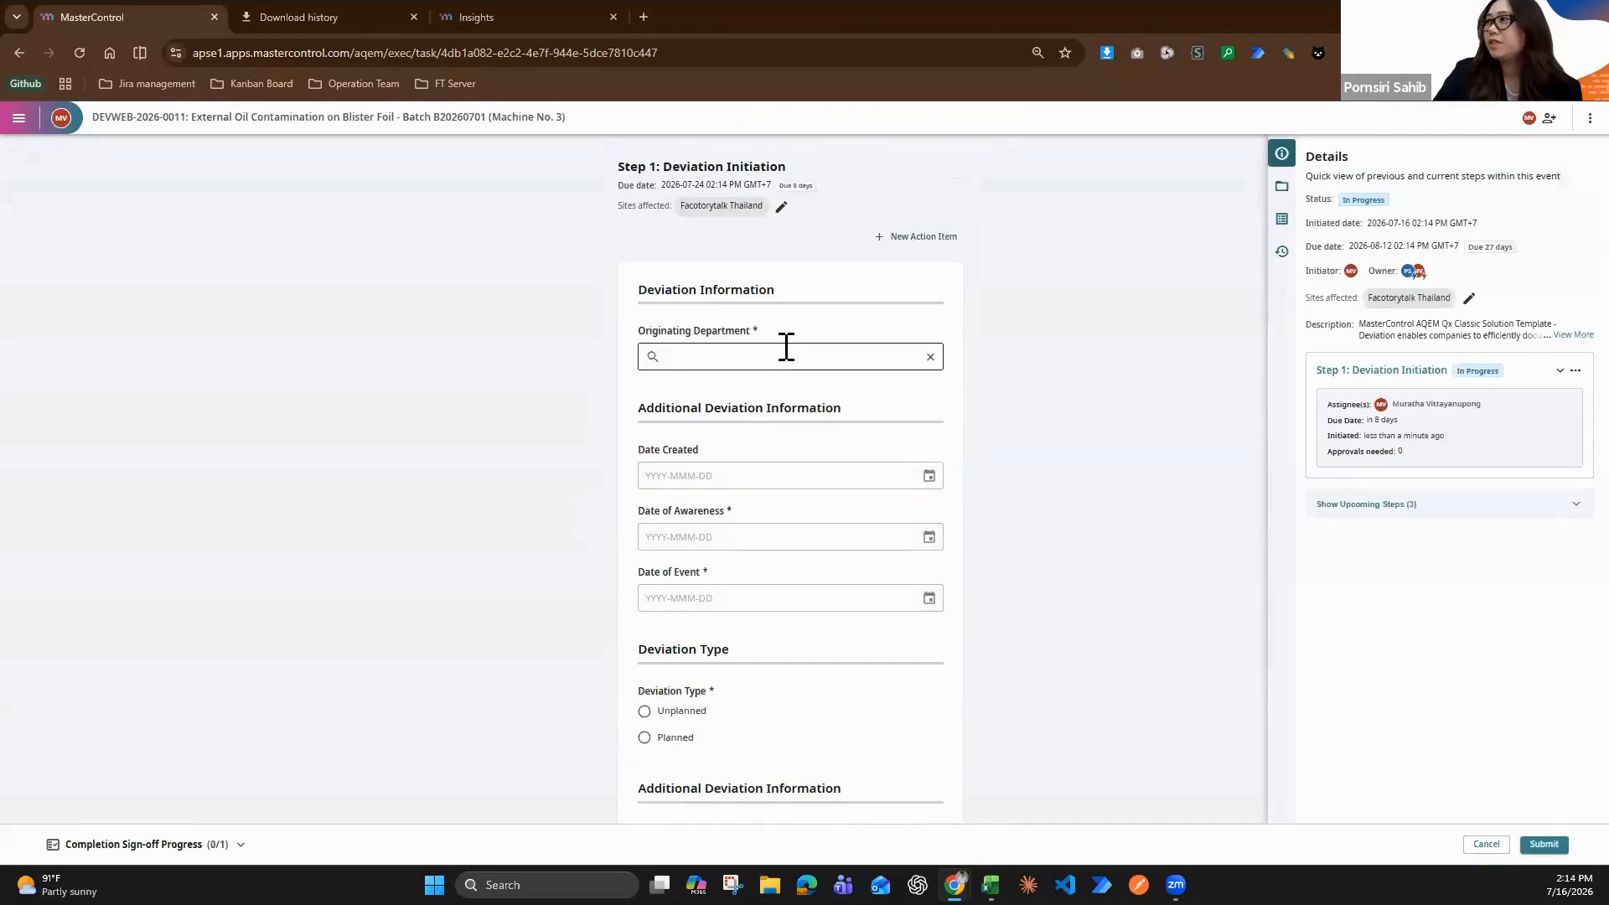
# Set the Originating Department of the deviation to Production
pyautogui.click(786, 352)
pyautogui.press('super+v')
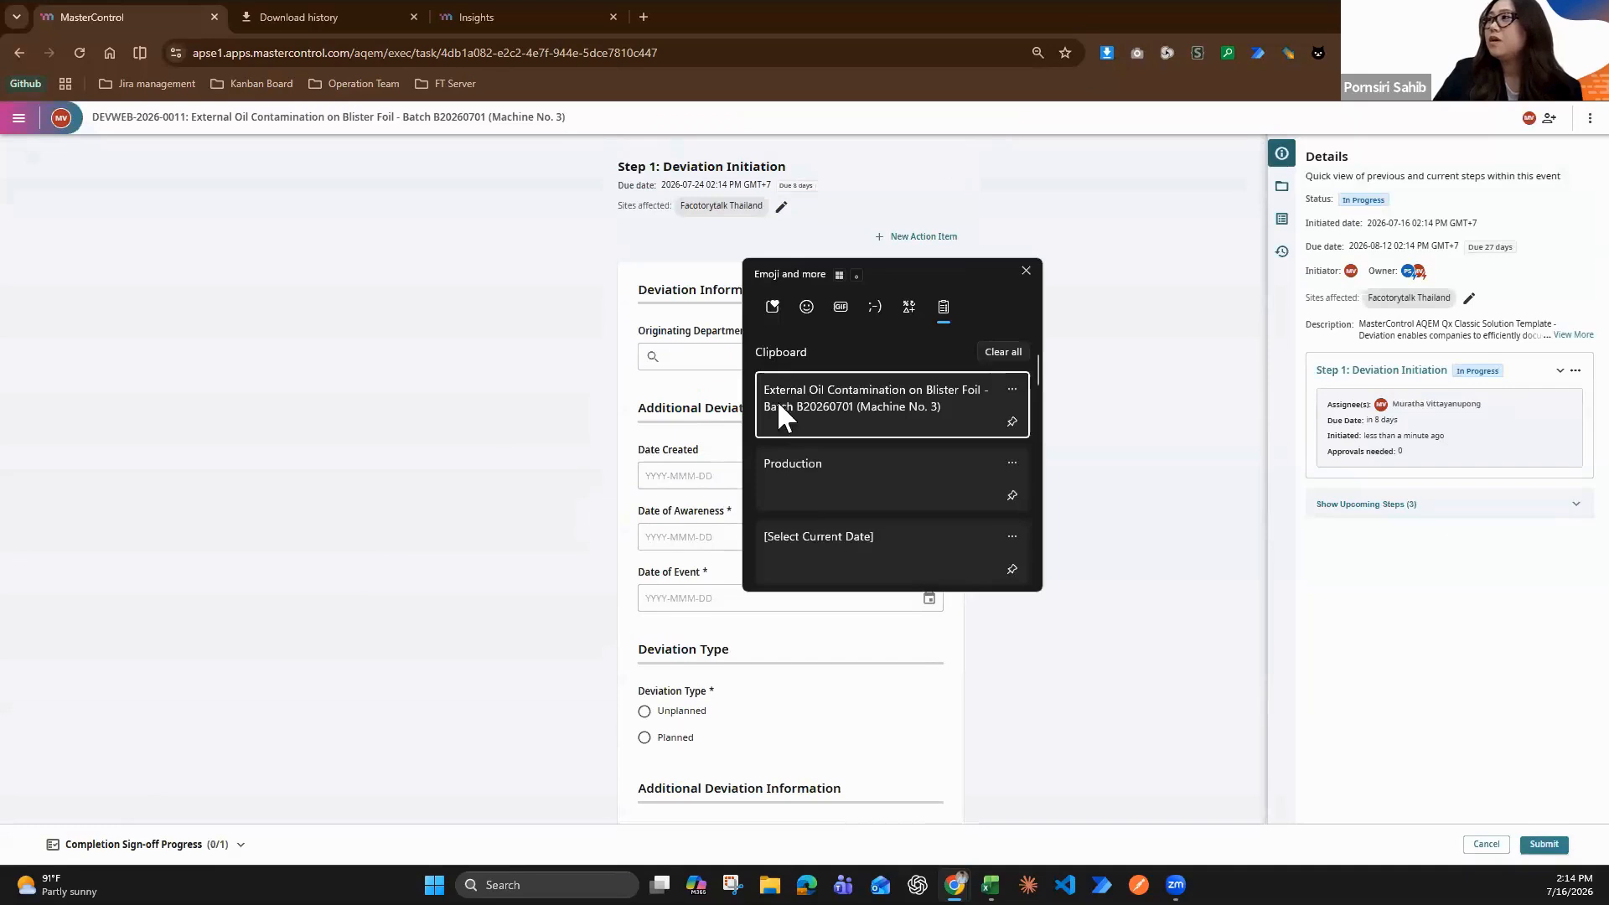
pyautogui.click(823, 474)
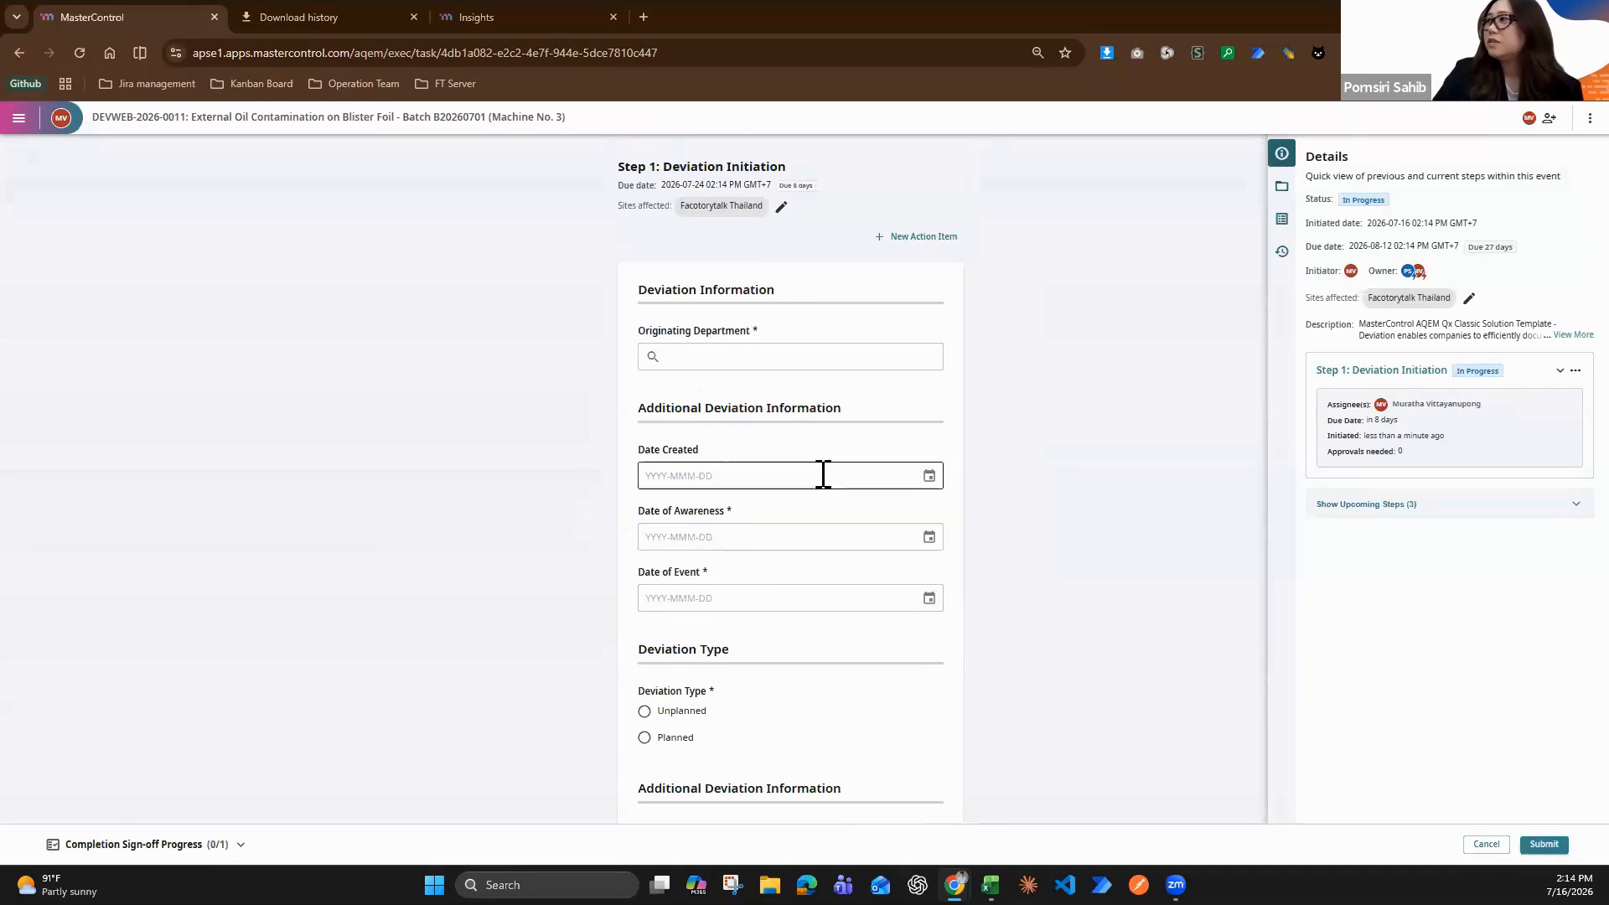
pyautogui.click(756, 356)
pyautogui.click(704, 471)
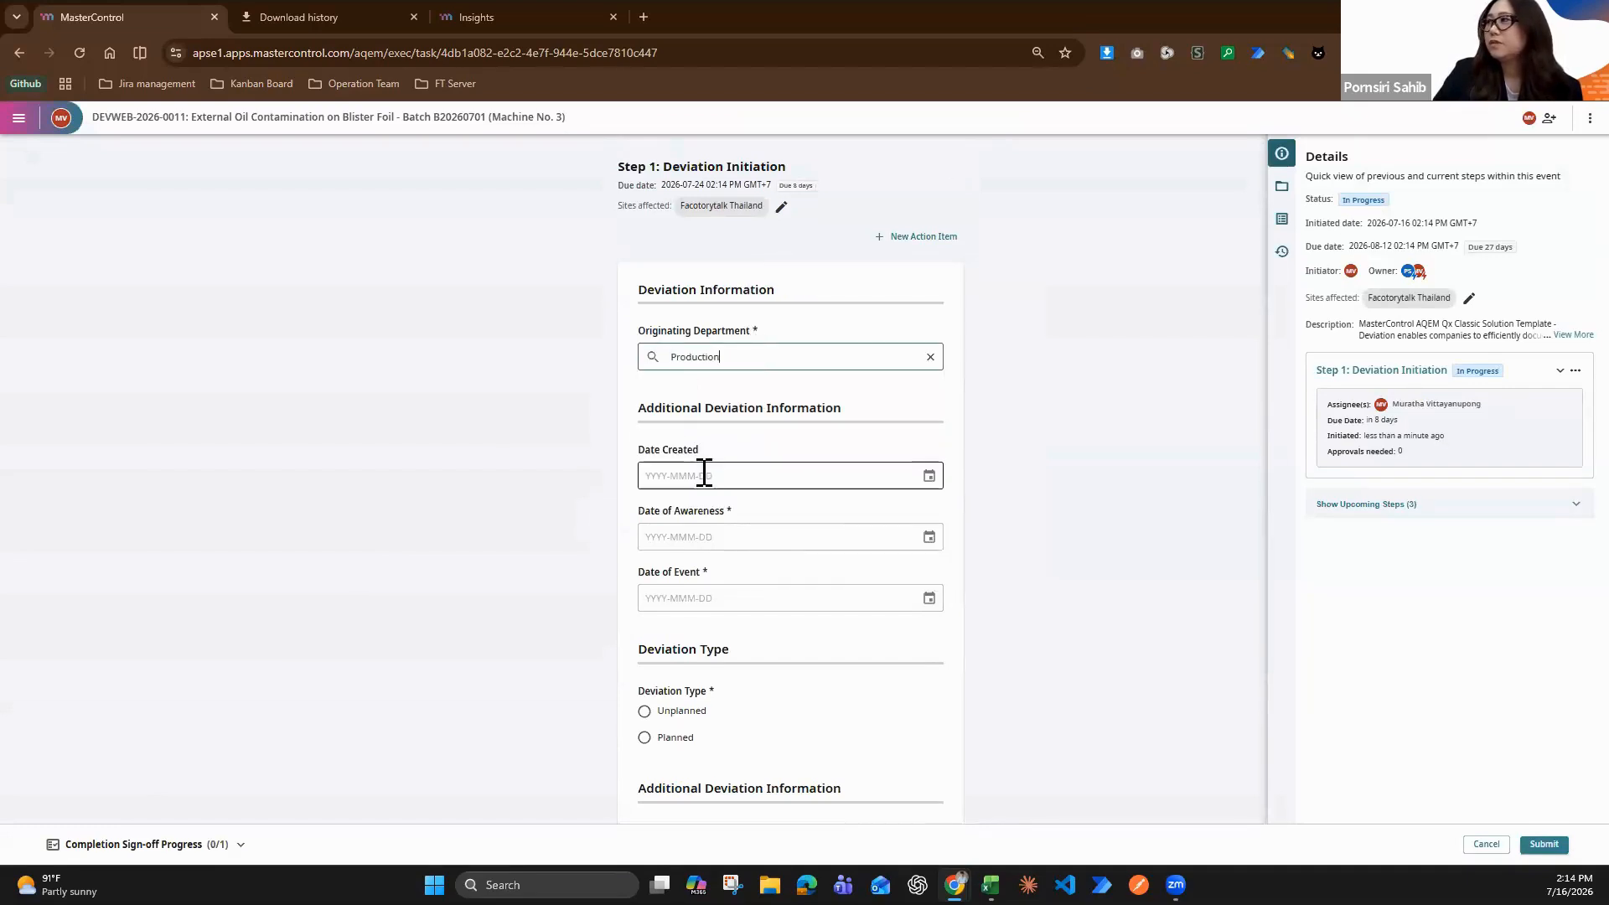
# Set Date Created, Date of Awareness and Date of Event to 2026-07-16, and choose Unplanned as the deviation type
pyautogui.click(927, 477)
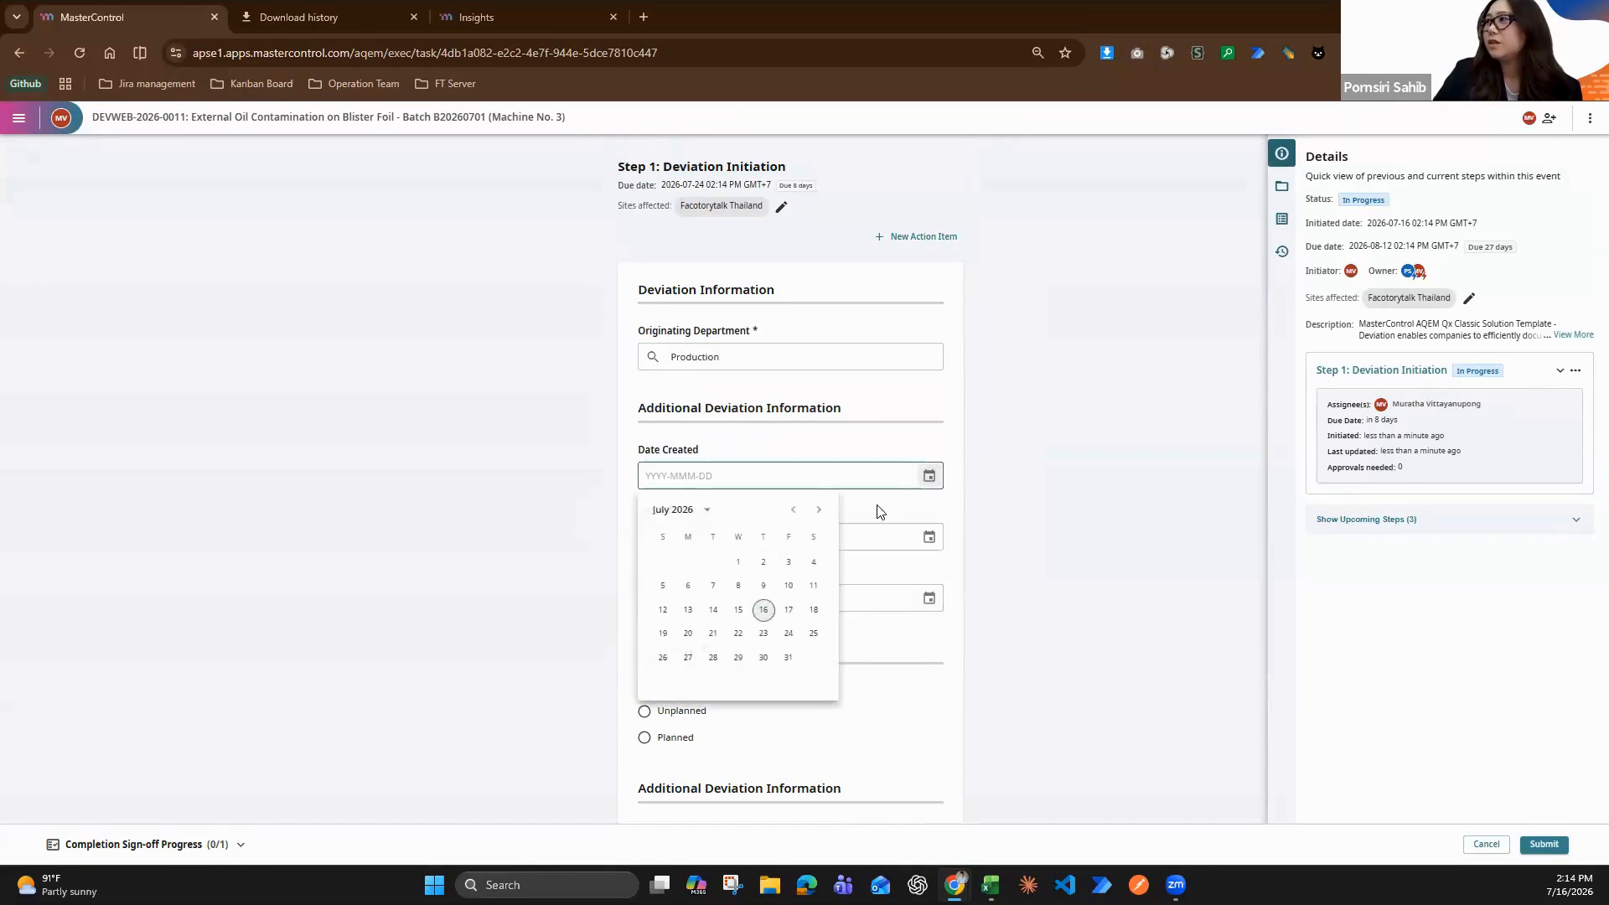
pyautogui.click(765, 610)
pyautogui.click(927, 537)
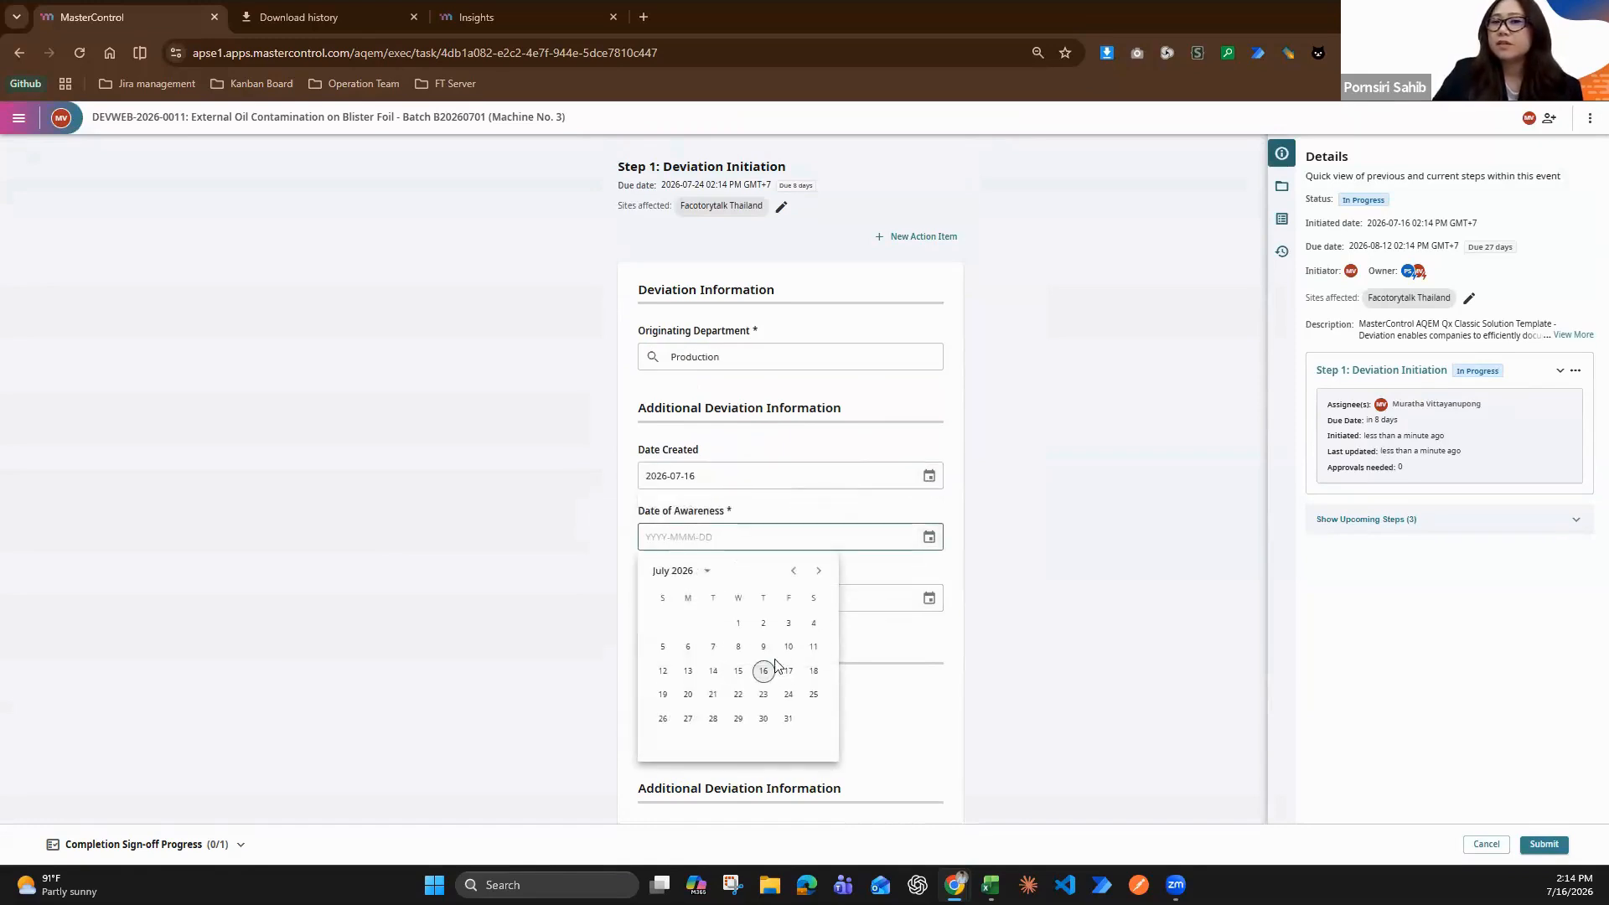
pyautogui.click(764, 671)
pyautogui.click(929, 598)
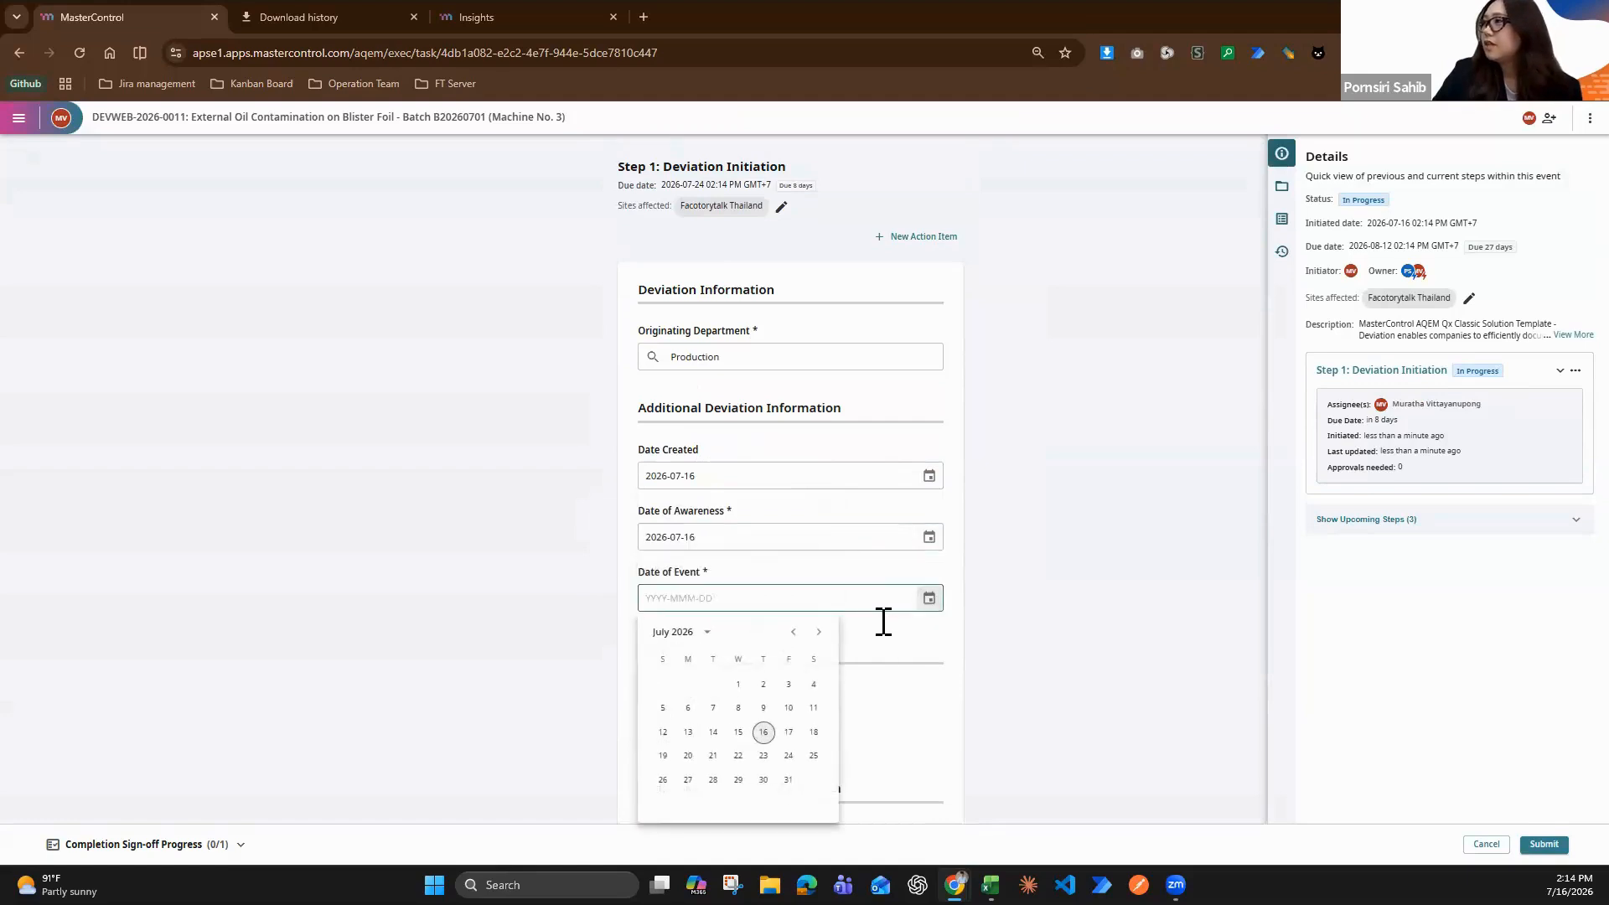
pyautogui.click(763, 732)
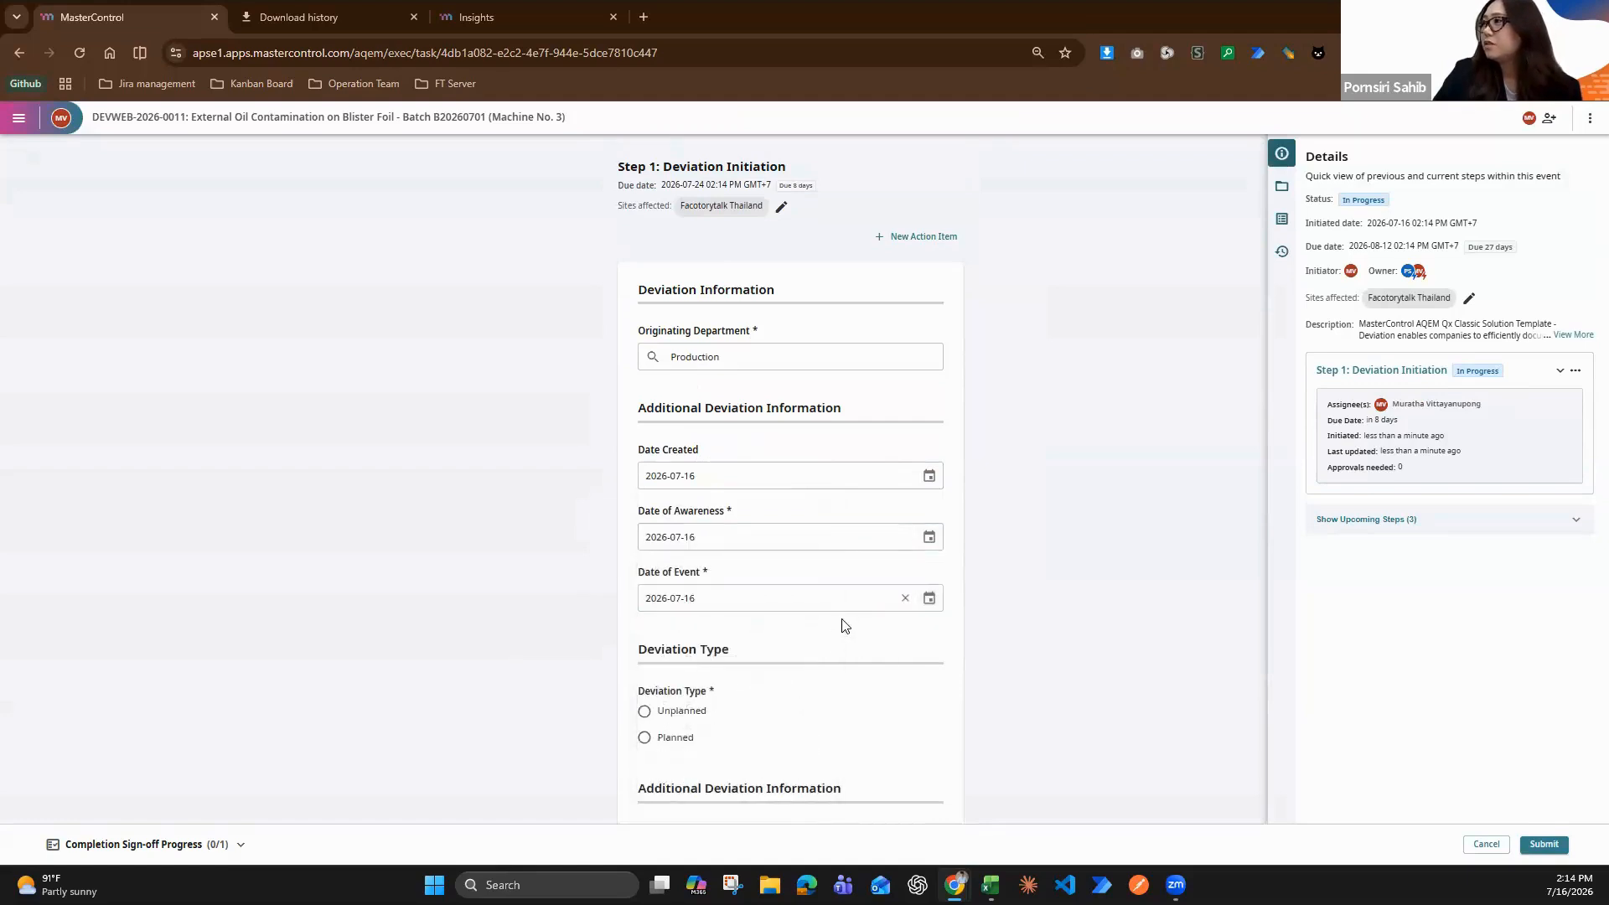
pyautogui.scroll(-2, 838, 620)
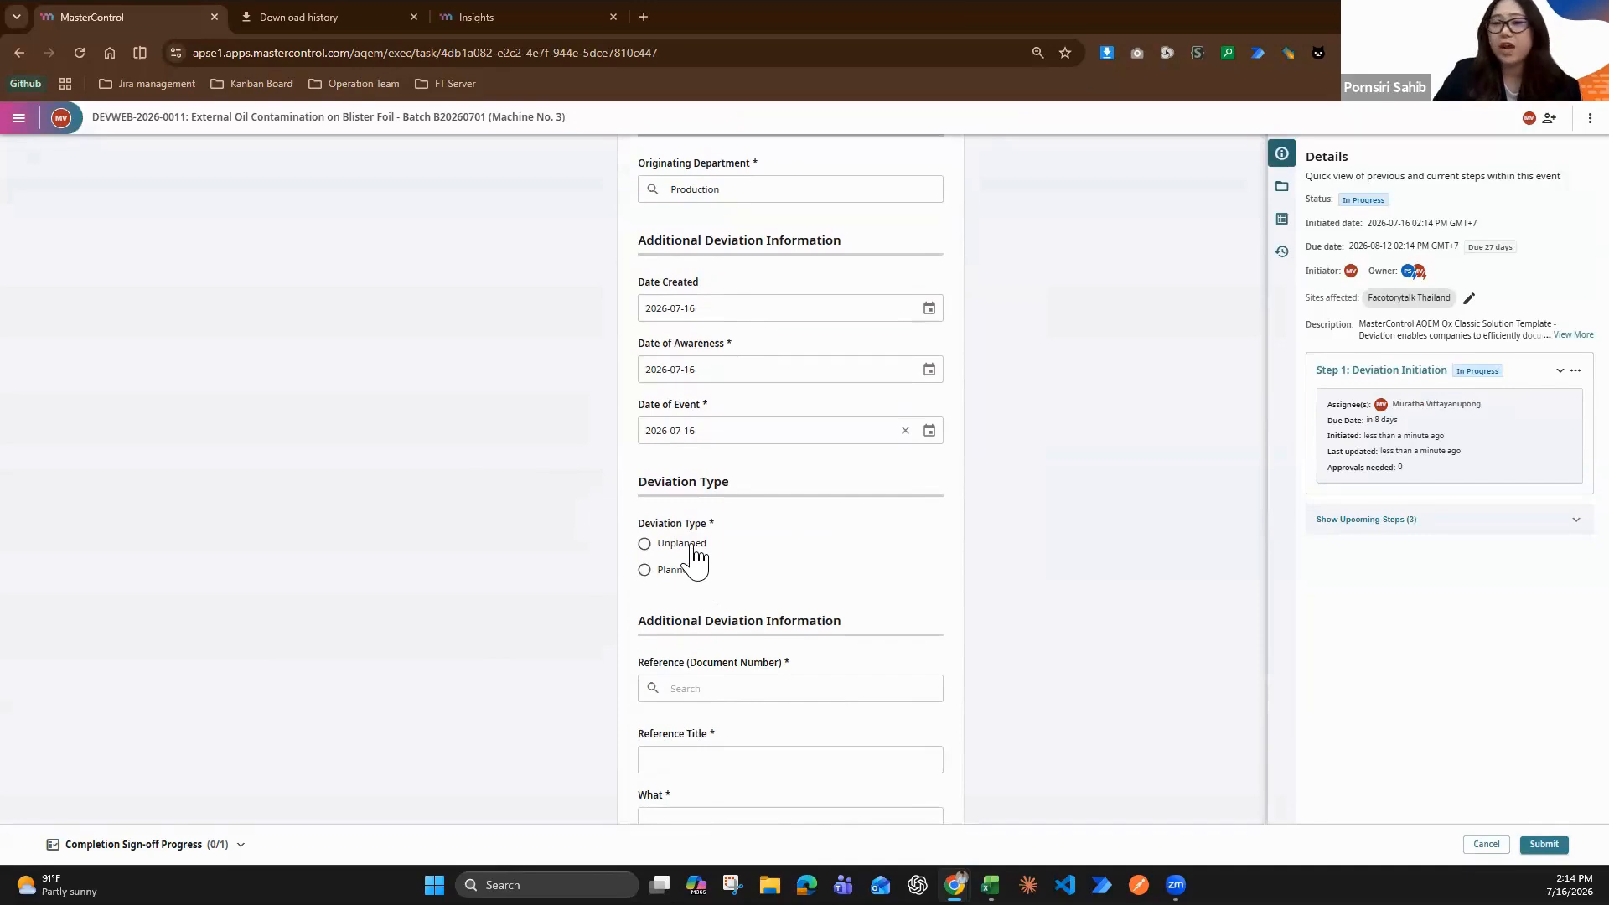
pyautogui.scroll(-2, 912, 534)
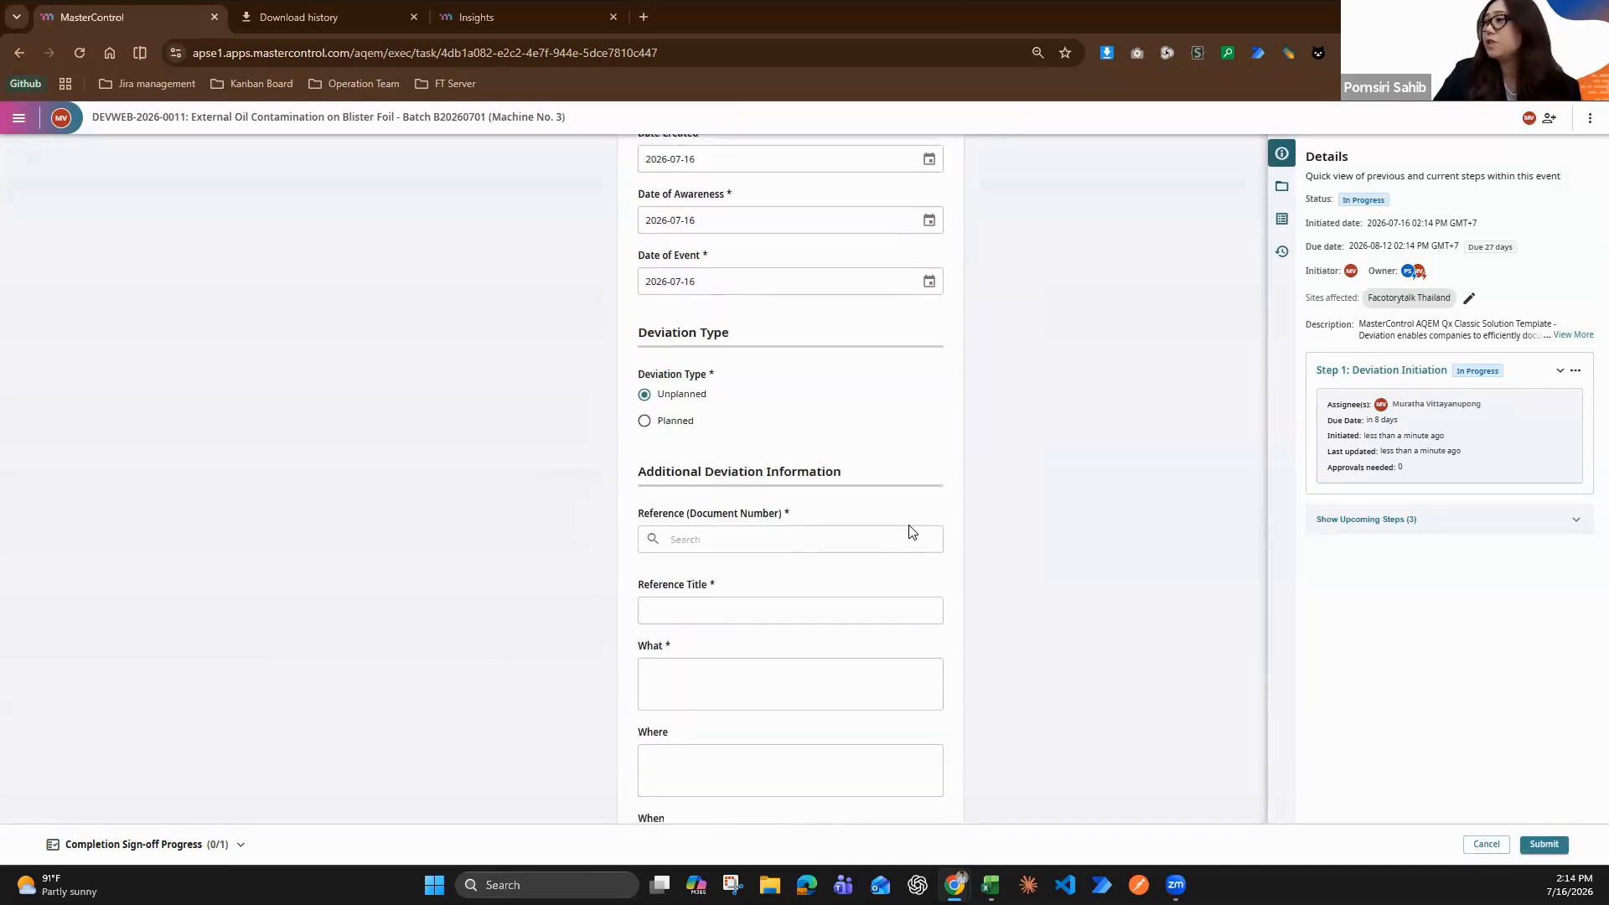
# Look up SOP-PRO-0024 as the reference document number and attach the matching document SOP-PRO-0024.01
pyautogui.click(895, 521)
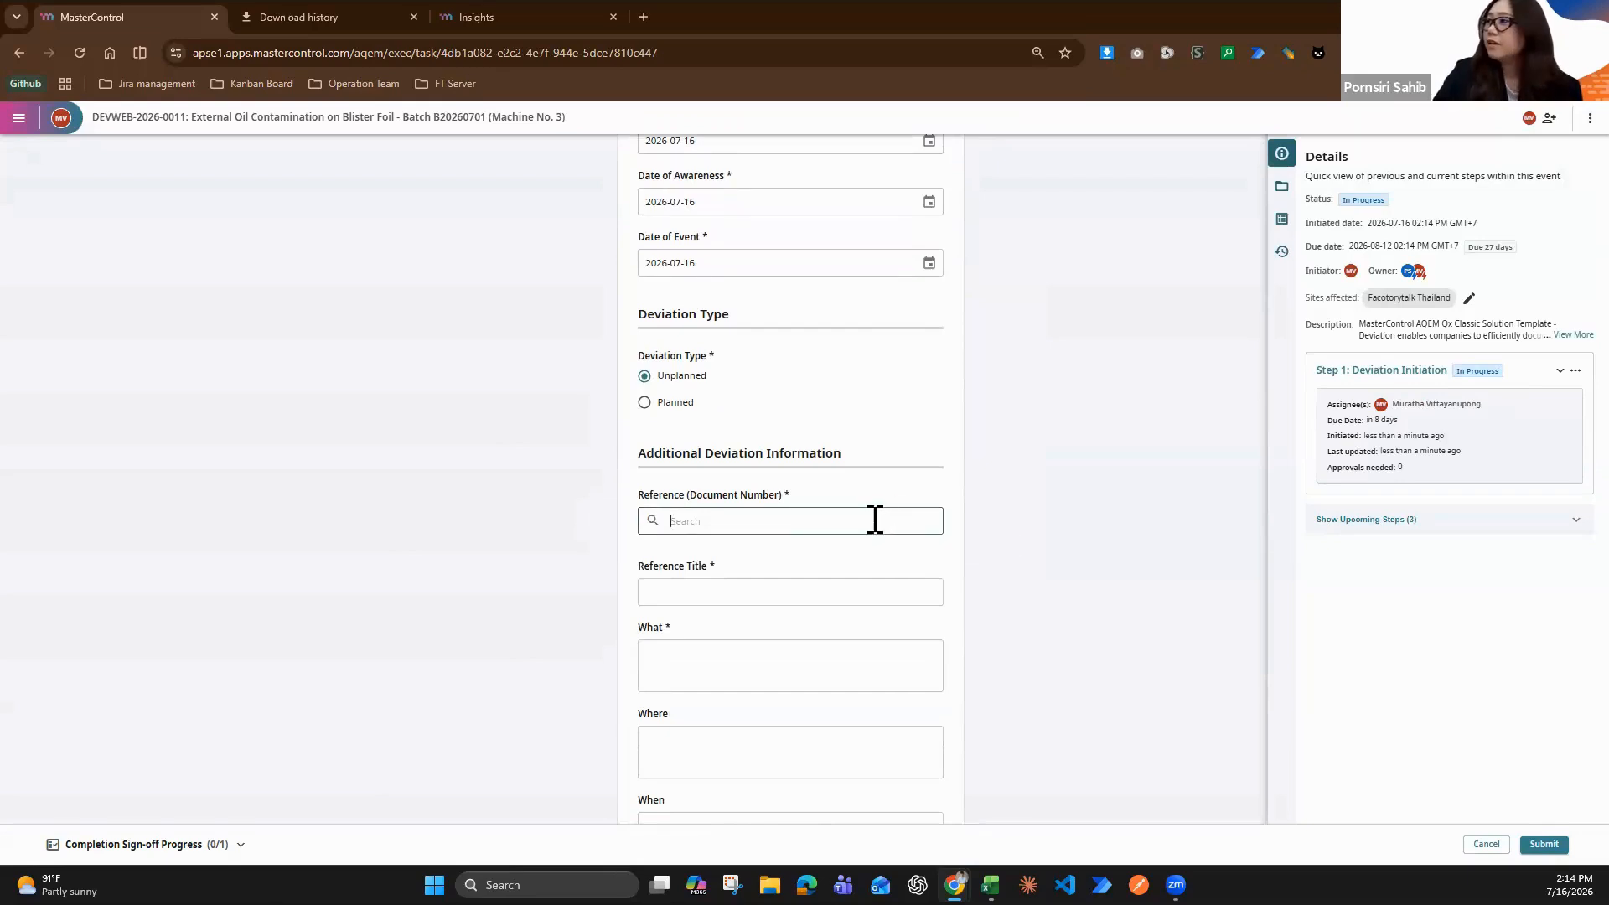
pyautogui.press('super')
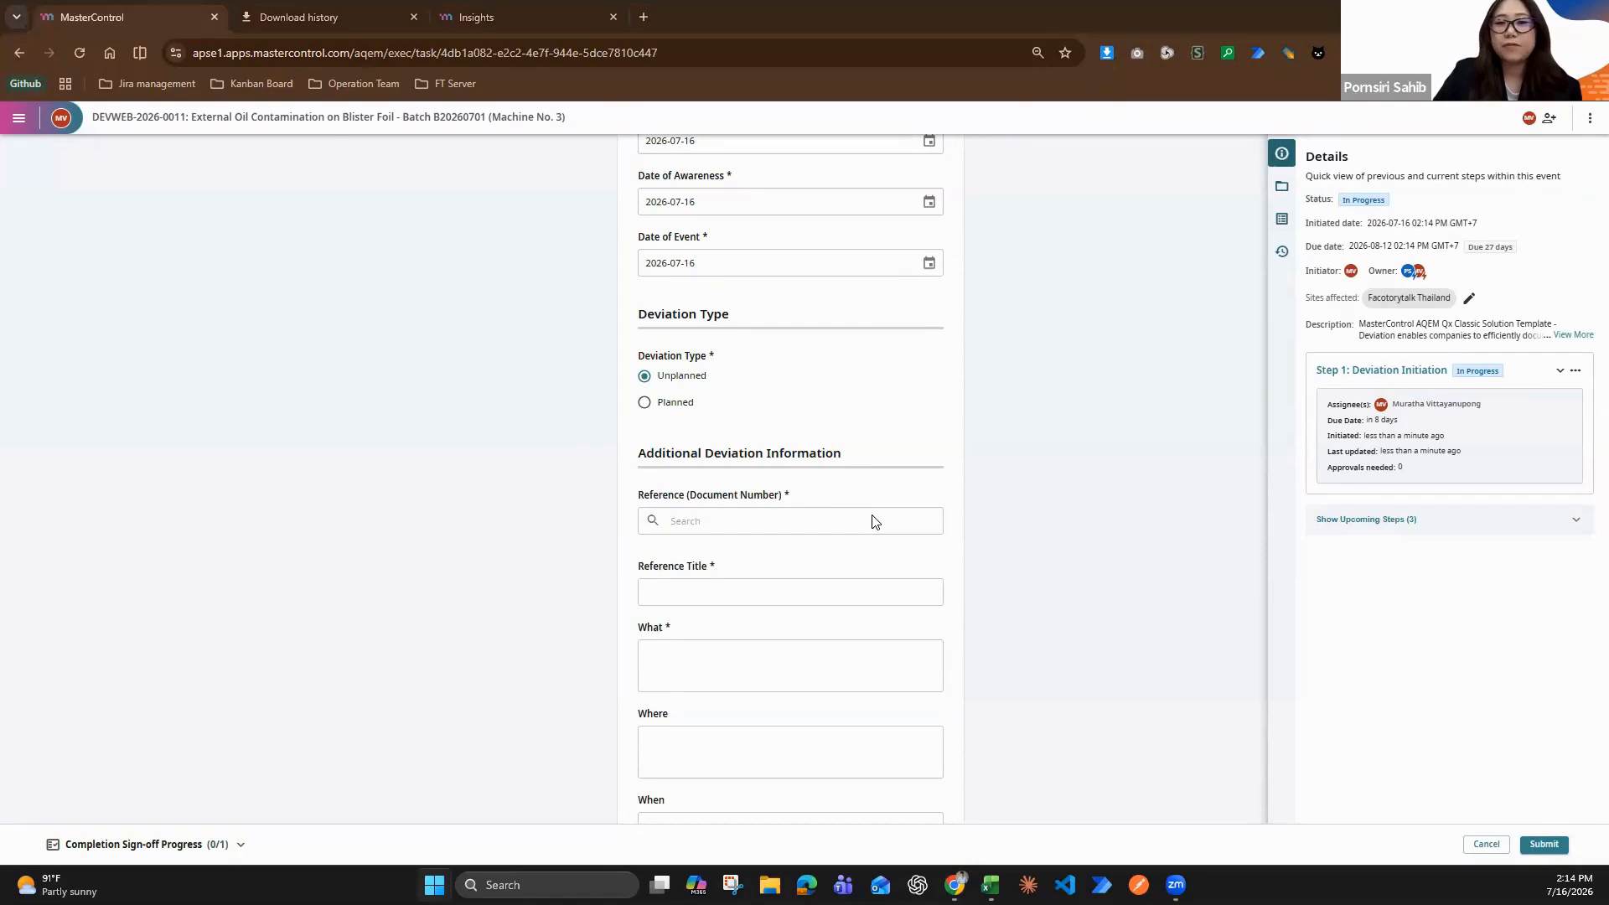
pyautogui.click(842, 522)
pyautogui.press('super+v')
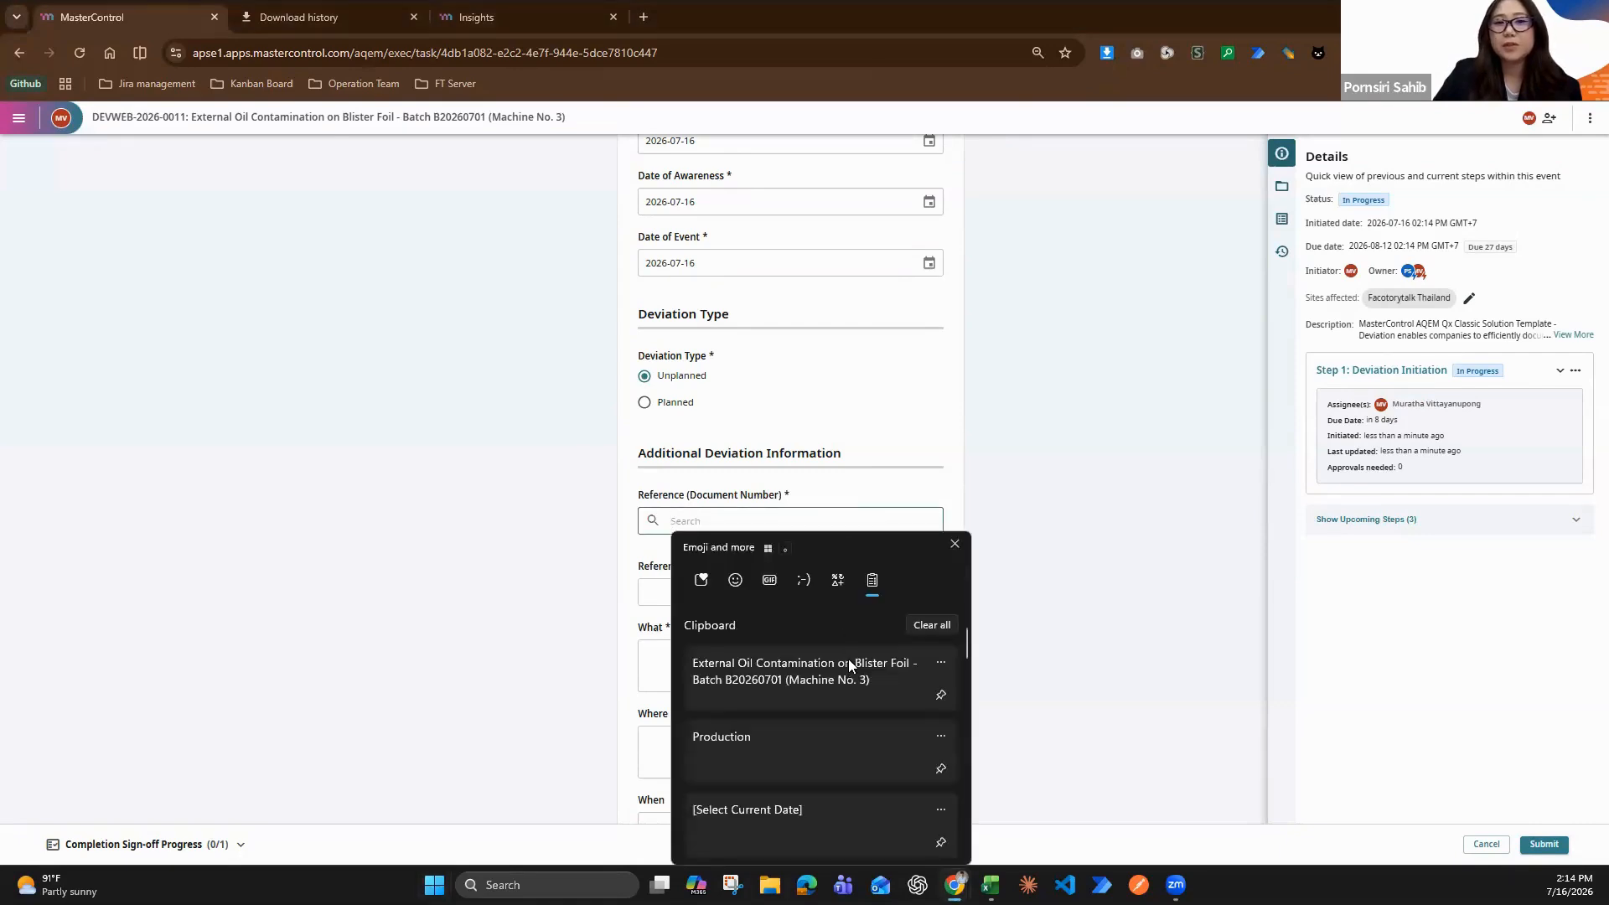
pyautogui.scroll(-5, 843, 672)
pyautogui.click(794, 738)
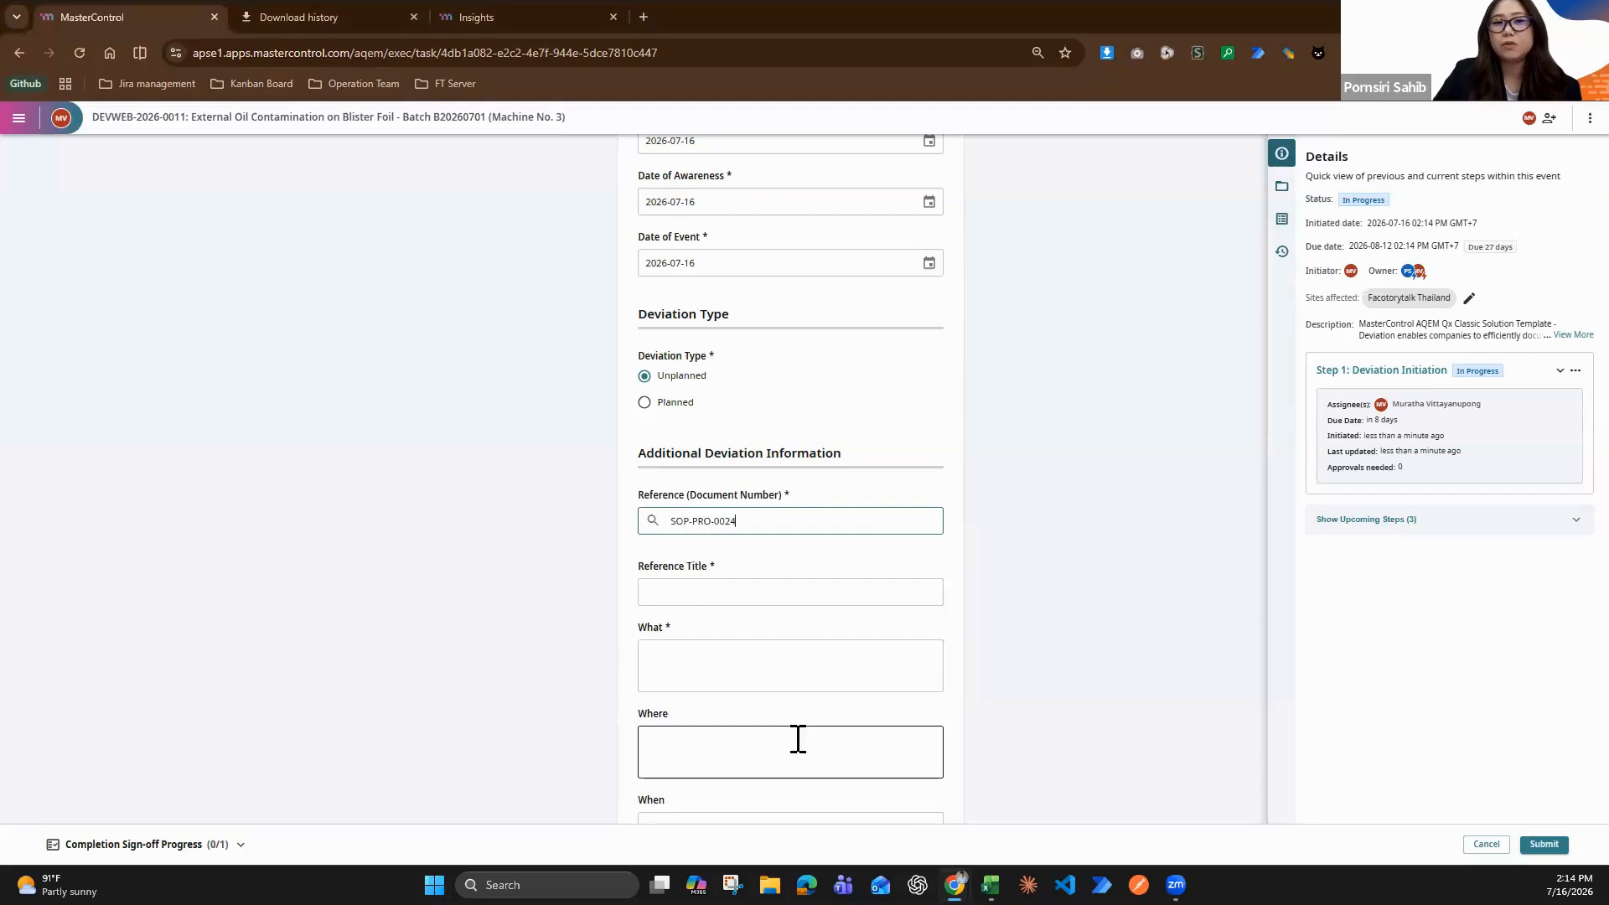
pyautogui.click(833, 567)
# Set the Reference Title to "Standard Operating Procedure for High-Speed Blister Packaging Line"
pyautogui.scroll(-2, 834, 570)
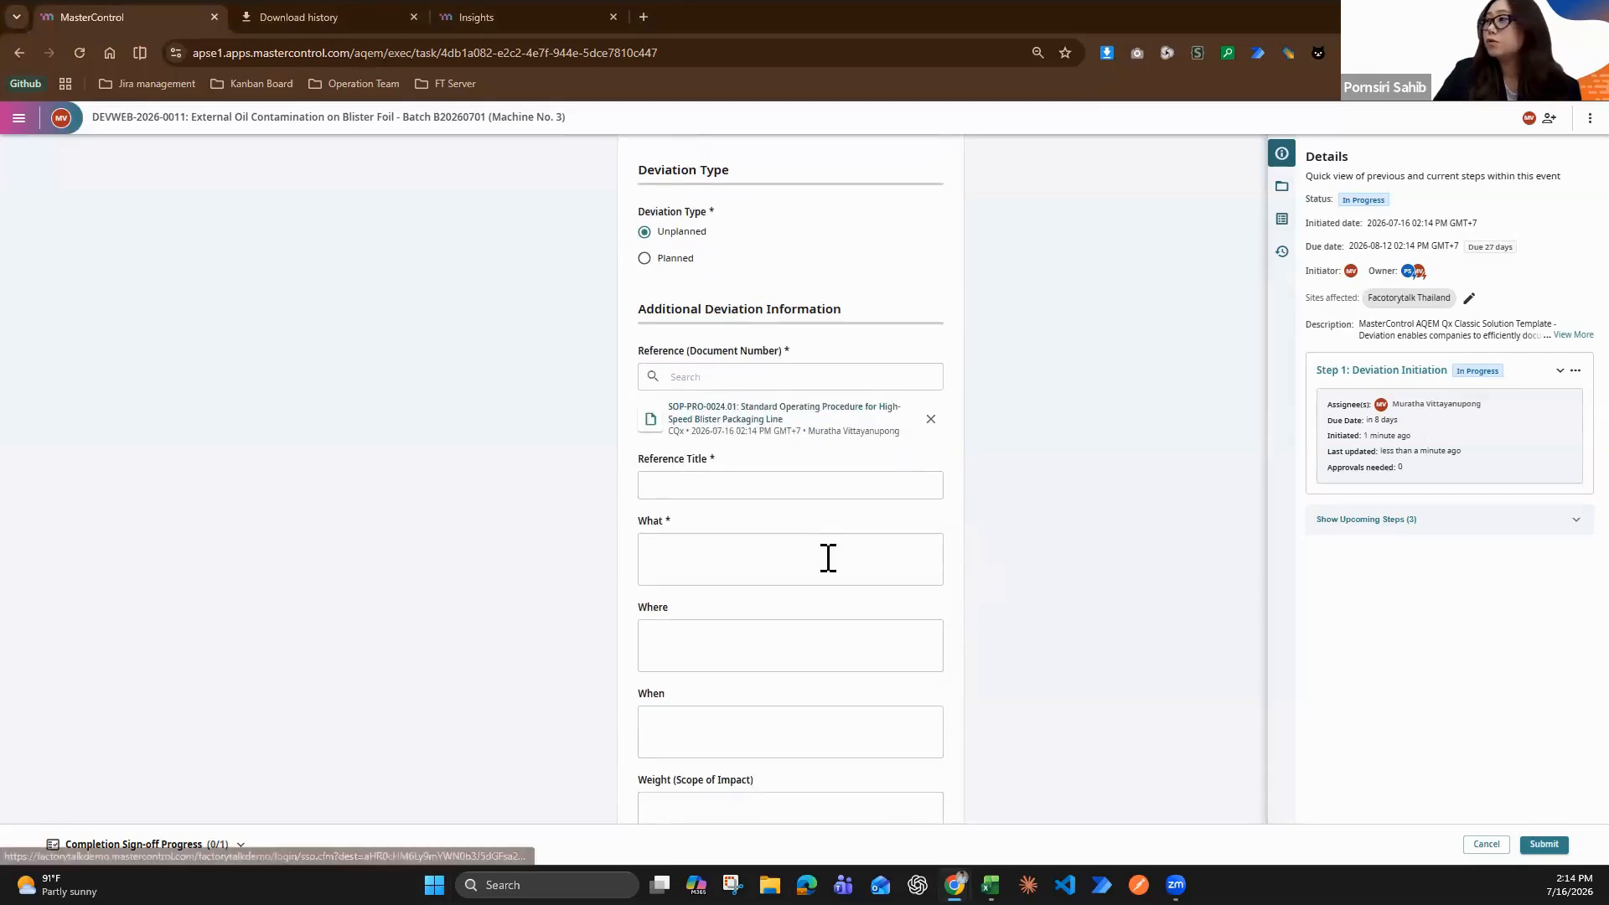
pyautogui.click(790, 472)
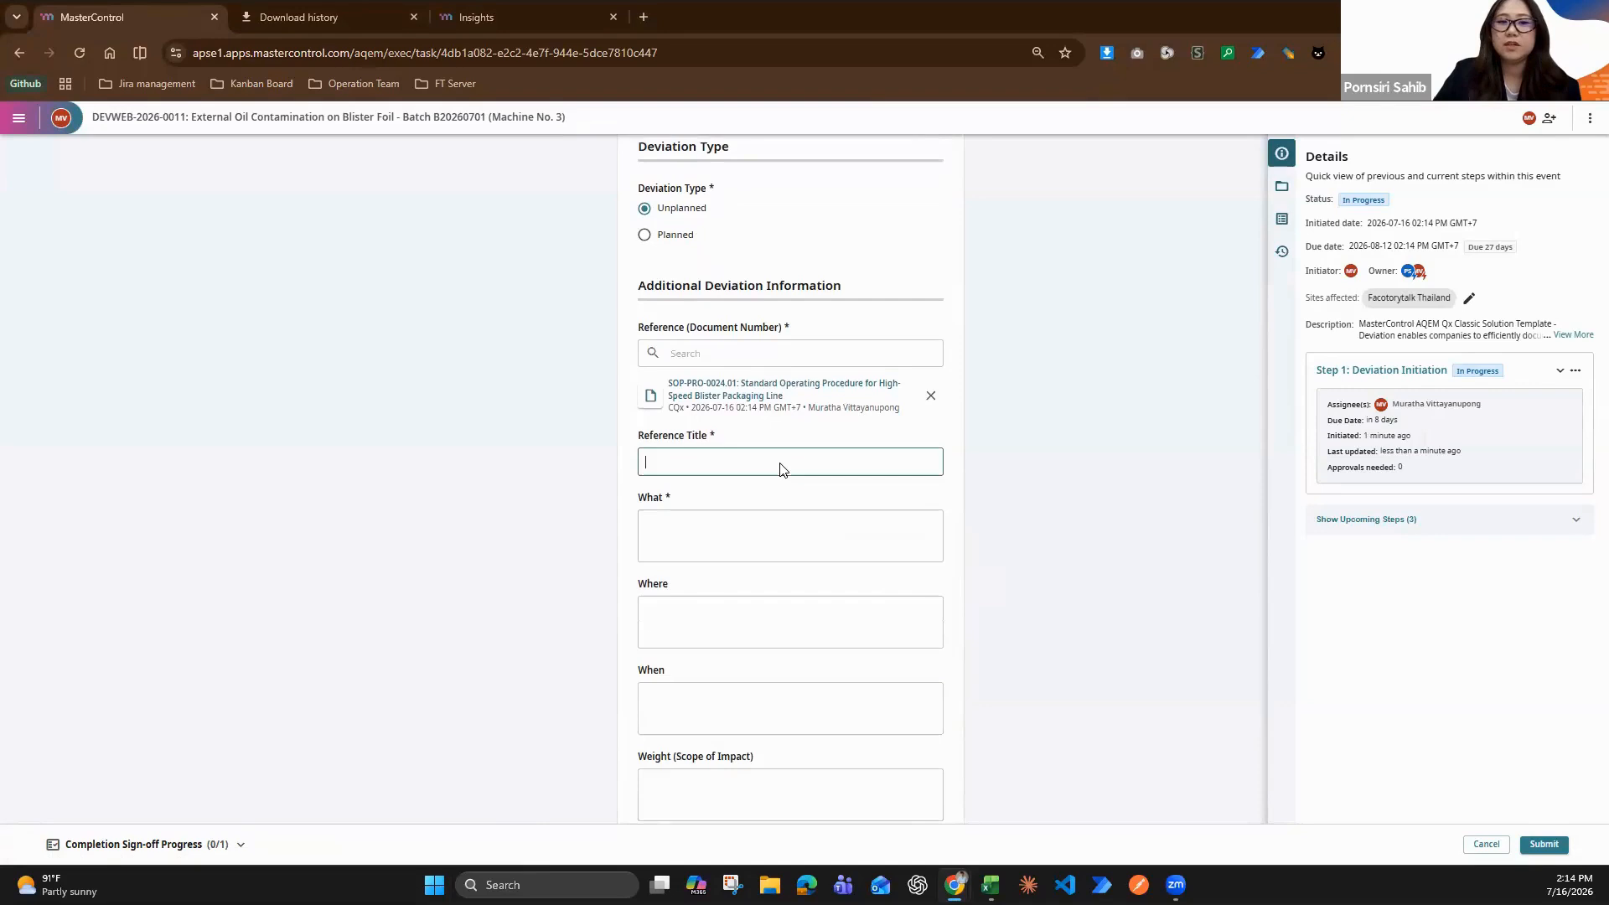
pyautogui.press('super+v')
pyautogui.scroll(-3, 786, 622)
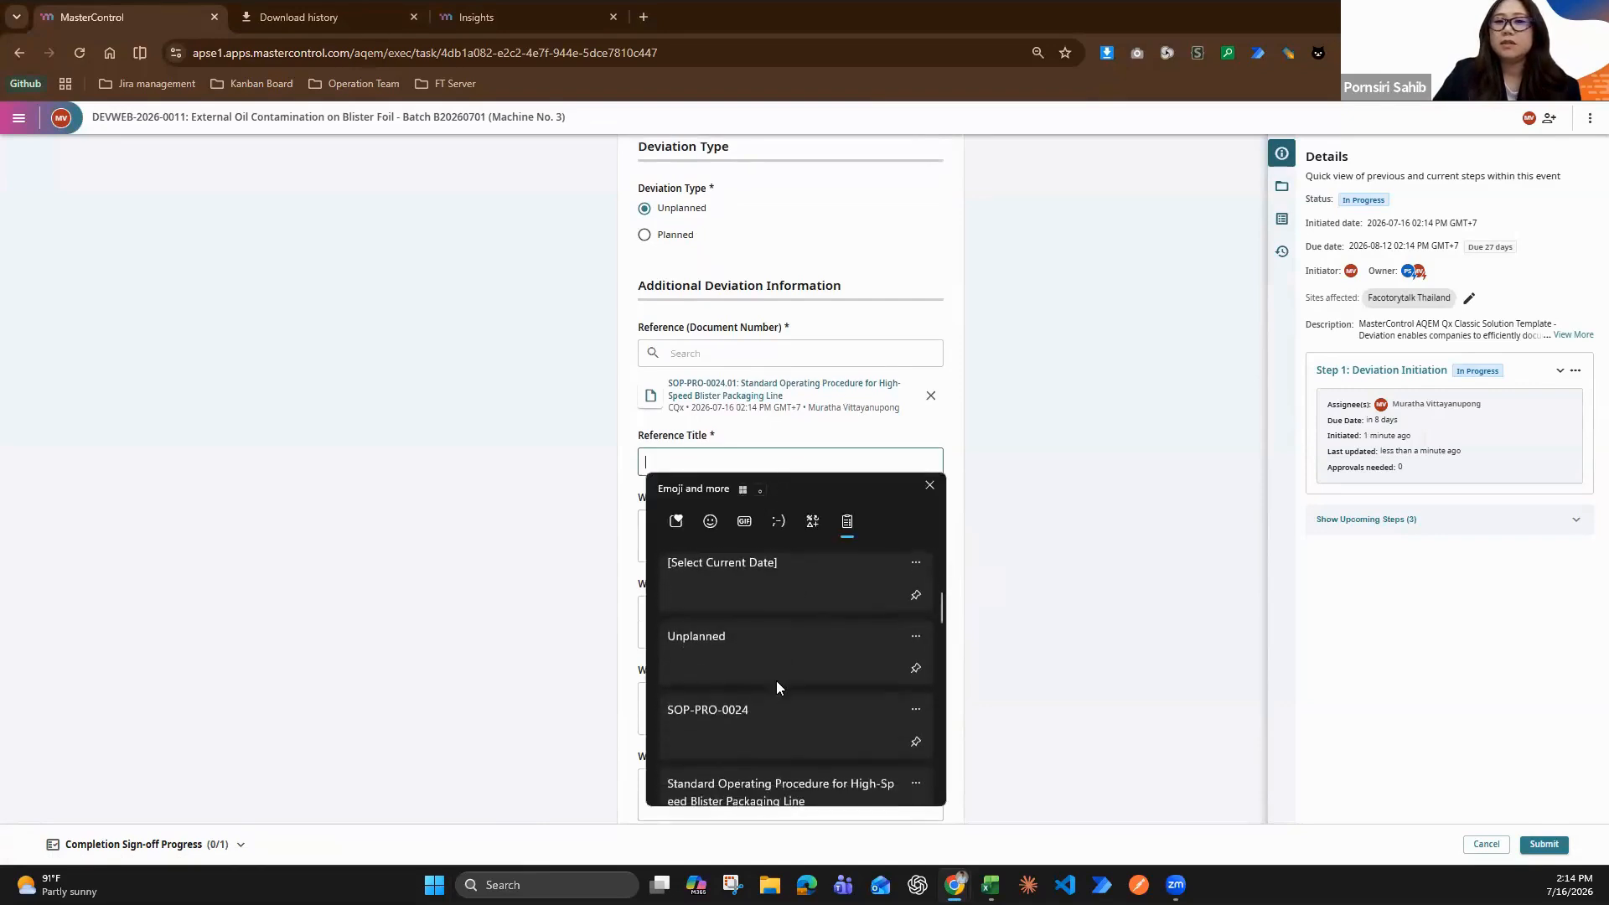
pyautogui.click(776, 785)
# Enter under What: "Faint black lubricant/oil stains were discovered contaminating the external surface of the aluminium blister foil while the packaging machine was running."
pyautogui.scroll(-1, 896, 570)
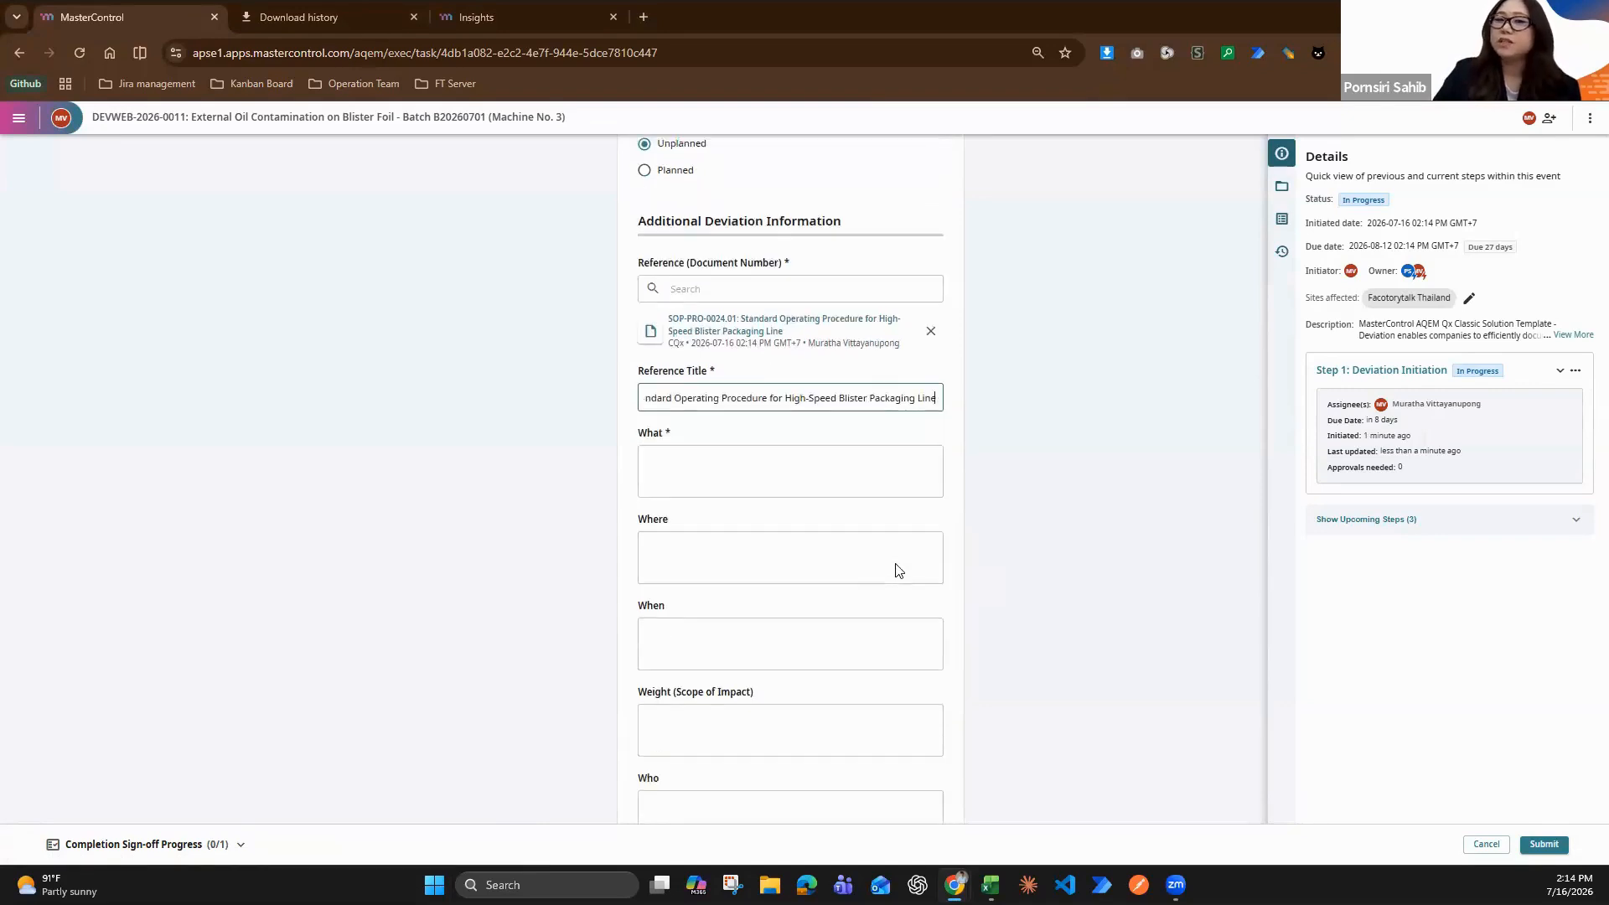
pyautogui.scroll(-1, 895, 570)
pyautogui.click(803, 366)
pyautogui.press('super+v')
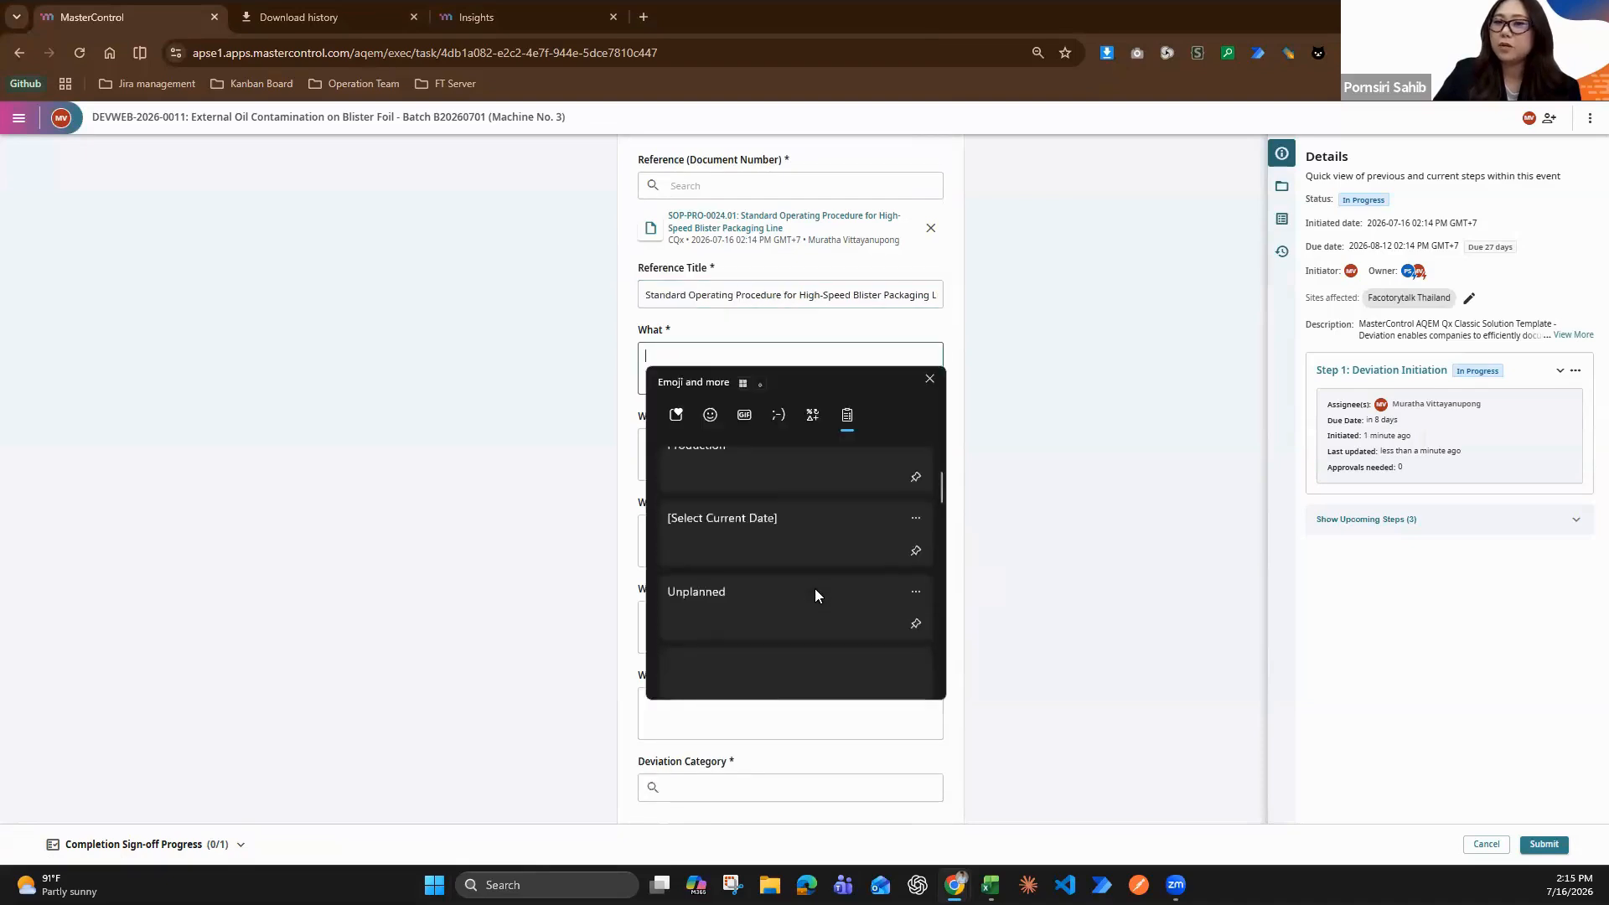
pyautogui.scroll(-3, 814, 591)
pyautogui.click(802, 603)
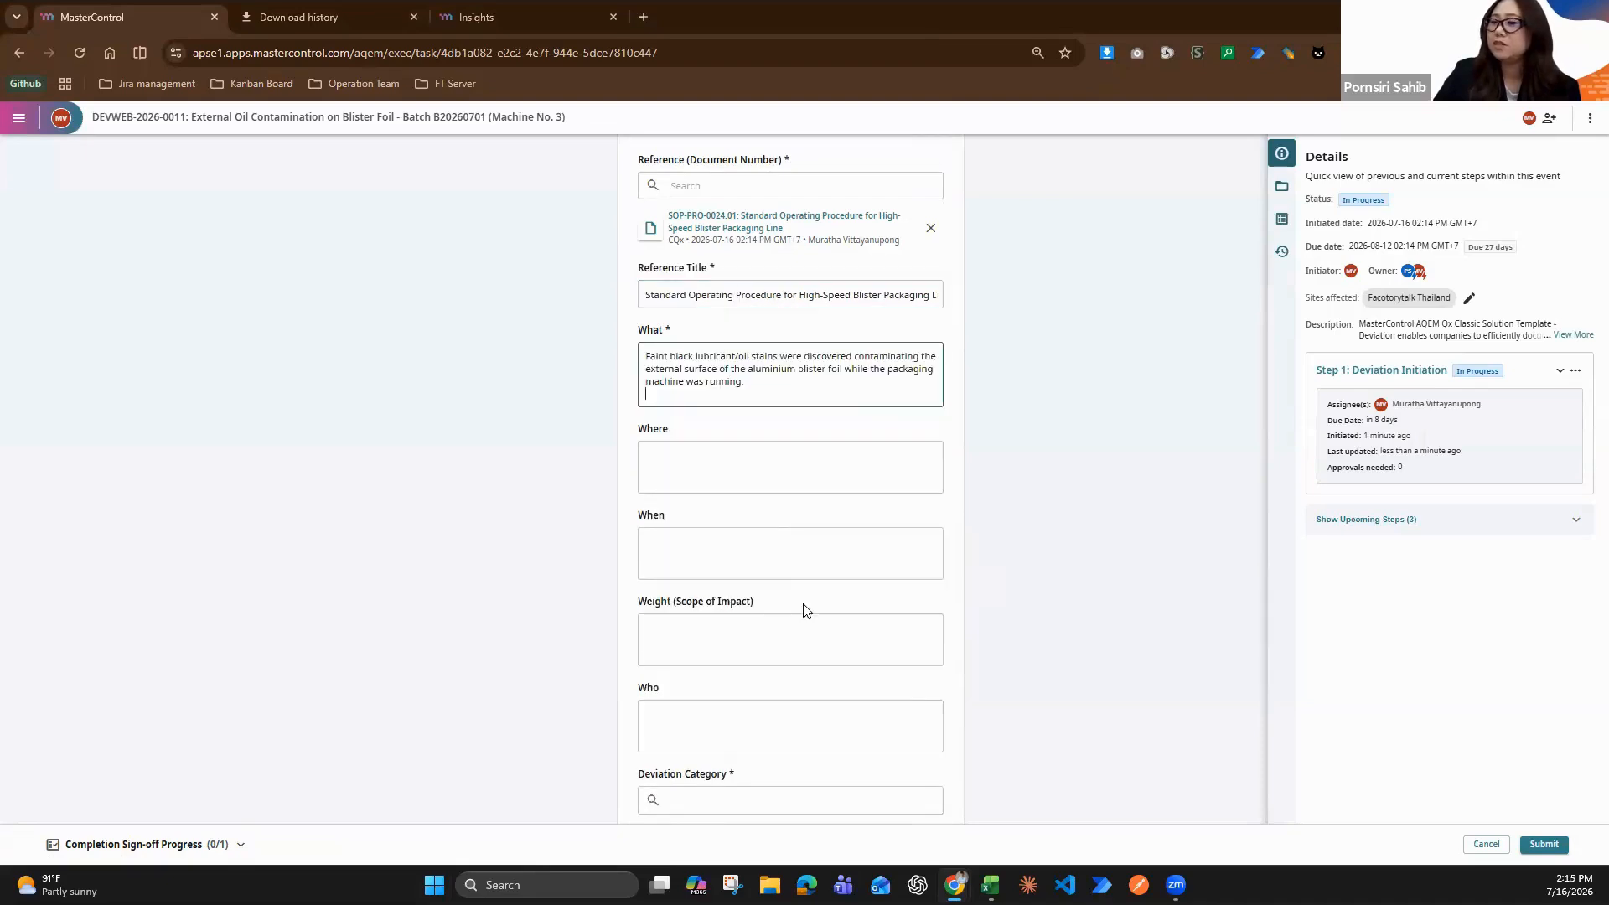
# Add the same lubricant/oil stain description a second time beneath the existing text of the What field
pyautogui.click(764, 463)
pyautogui.press('super+v')
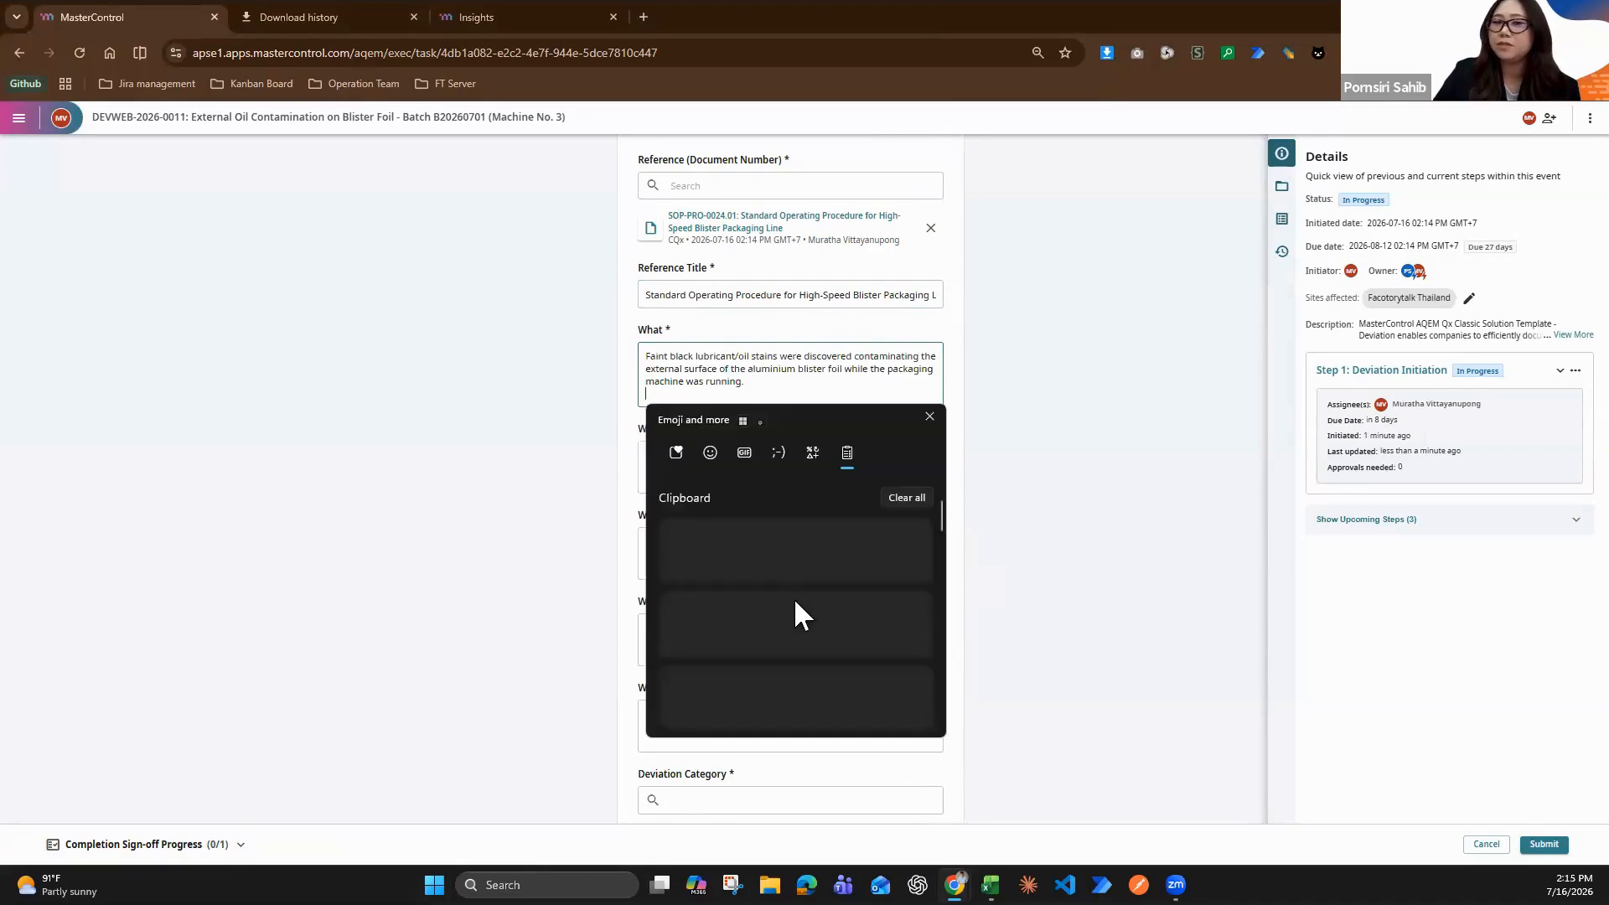
pyautogui.scroll(-3, 796, 599)
pyautogui.click(785, 614)
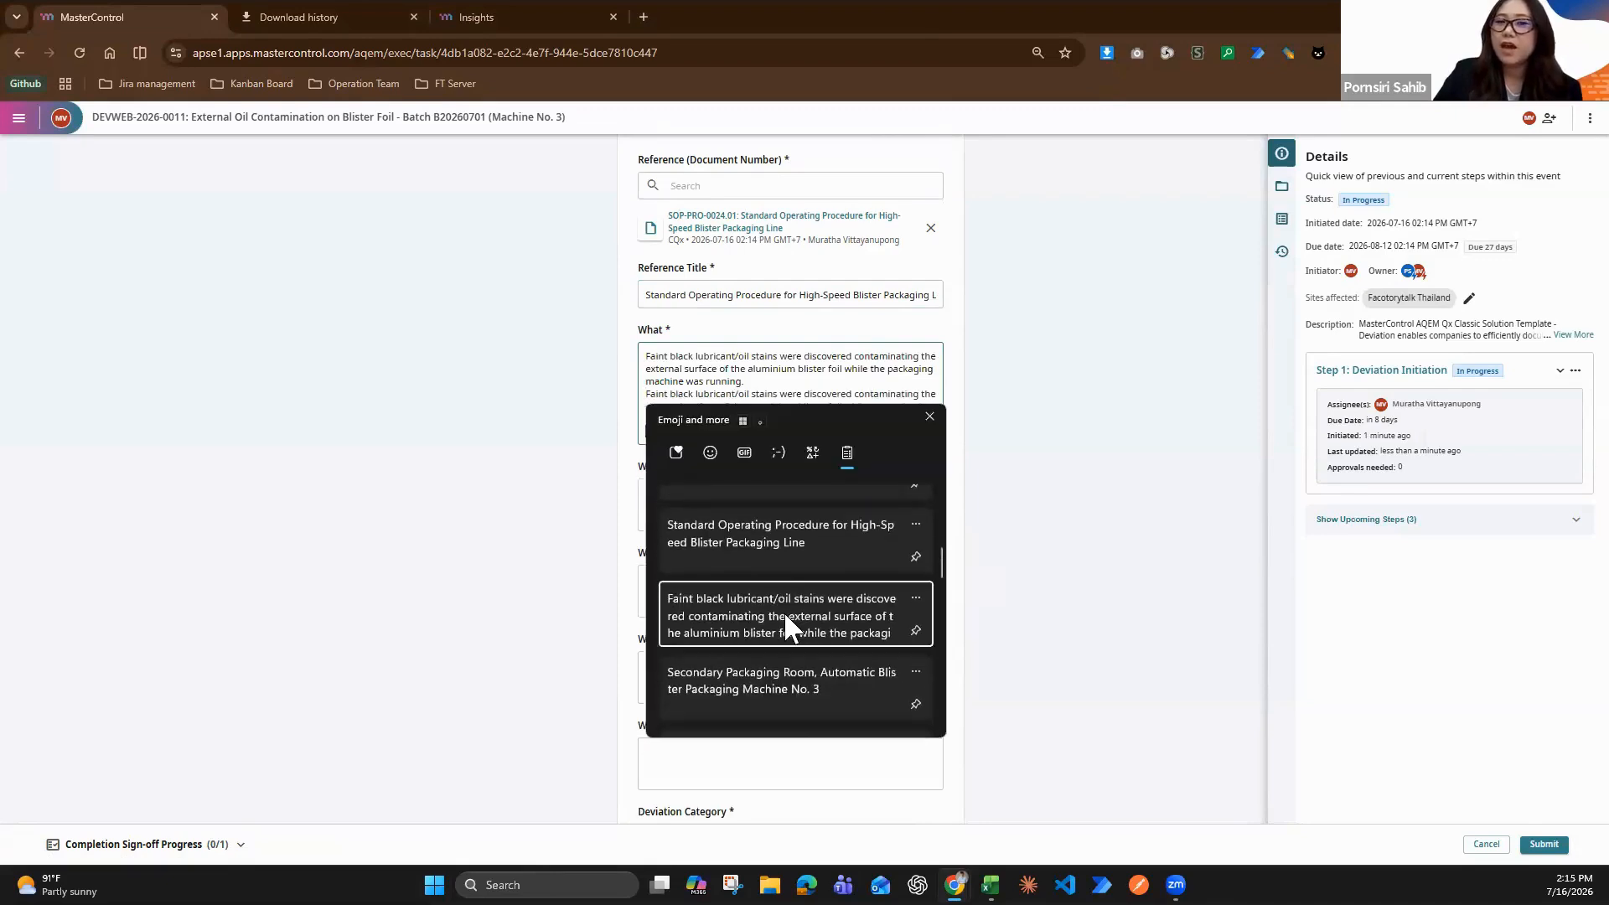
# Fill in the Where field with "Secondary Packaging Room, Automatic Blister Packaging Machine No. 3"
pyautogui.click(738, 505)
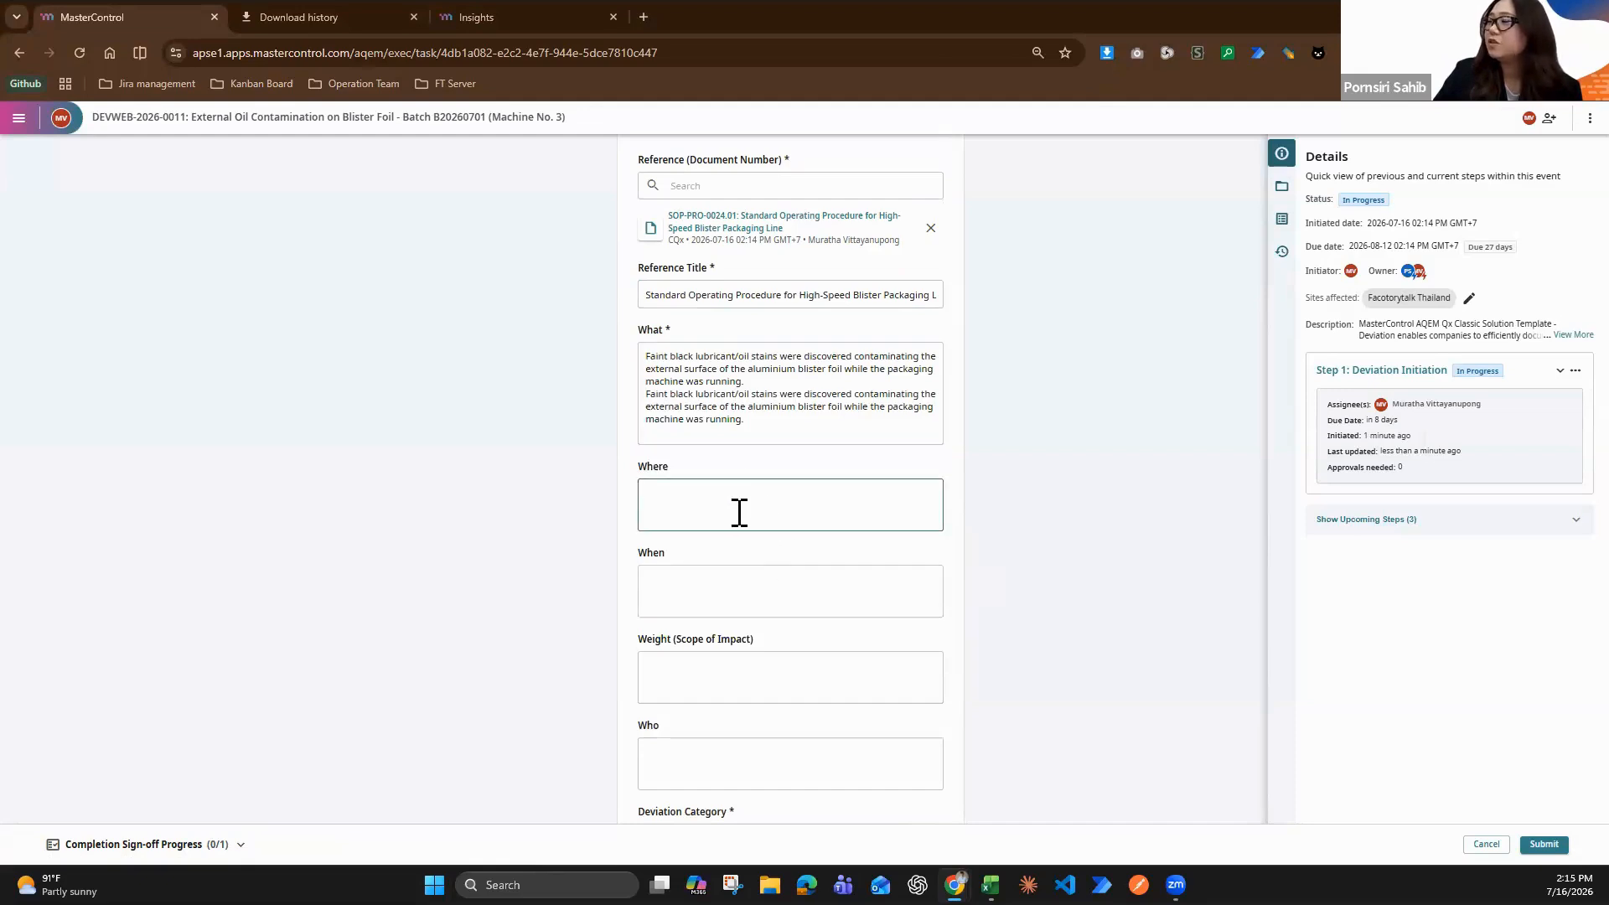
pyautogui.press('super+v')
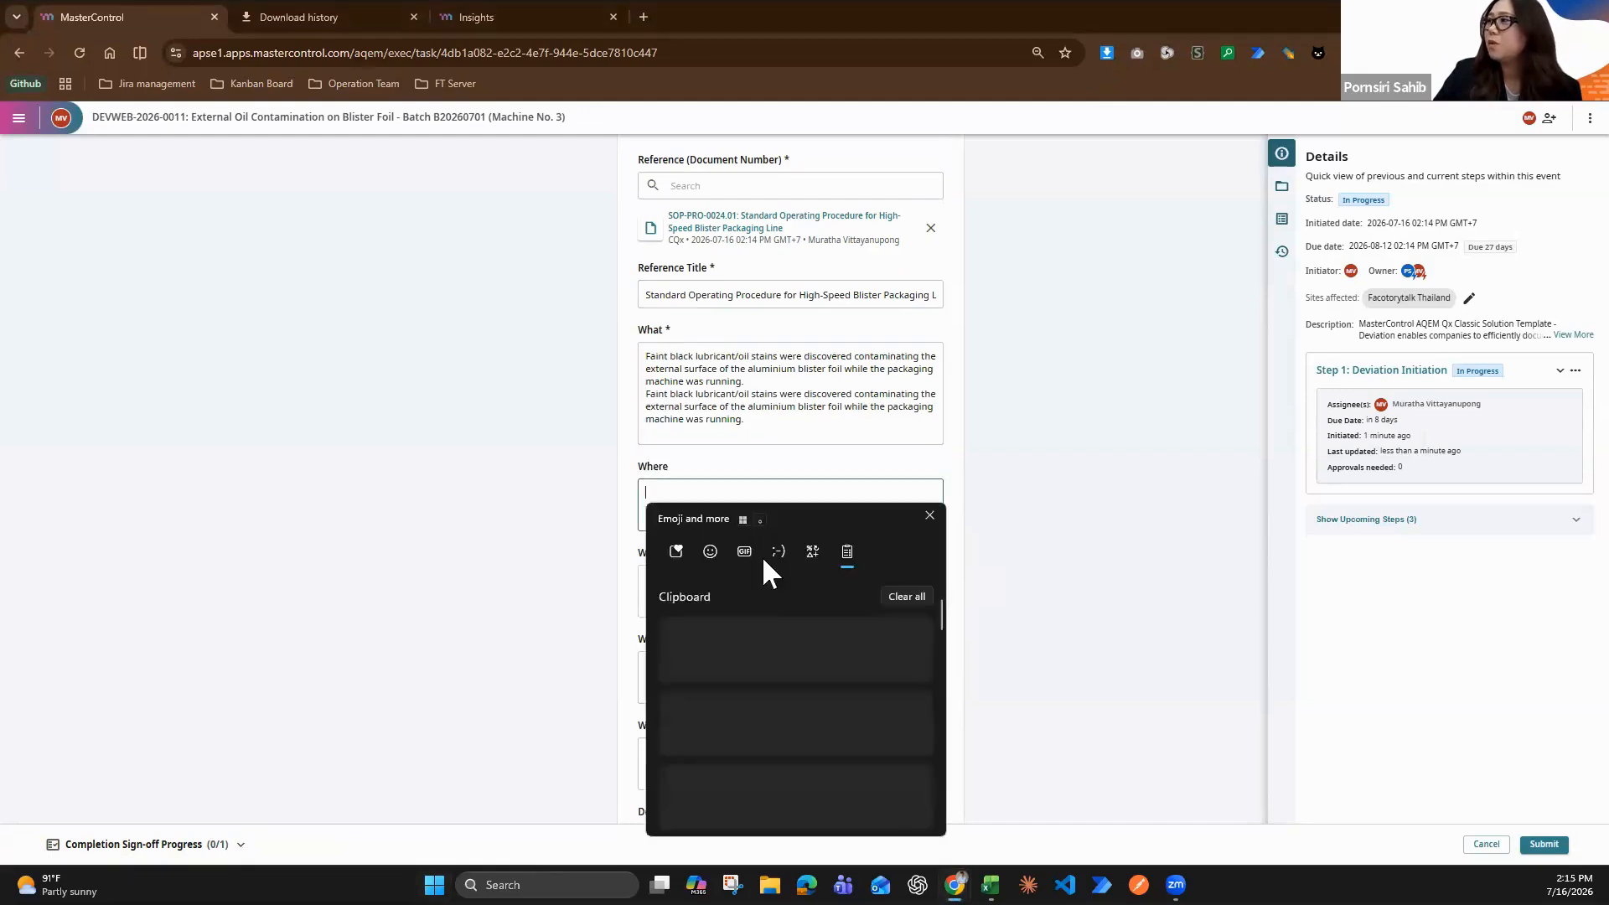
pyautogui.scroll(-3, 797, 671)
pyautogui.scroll(-1, 813, 696)
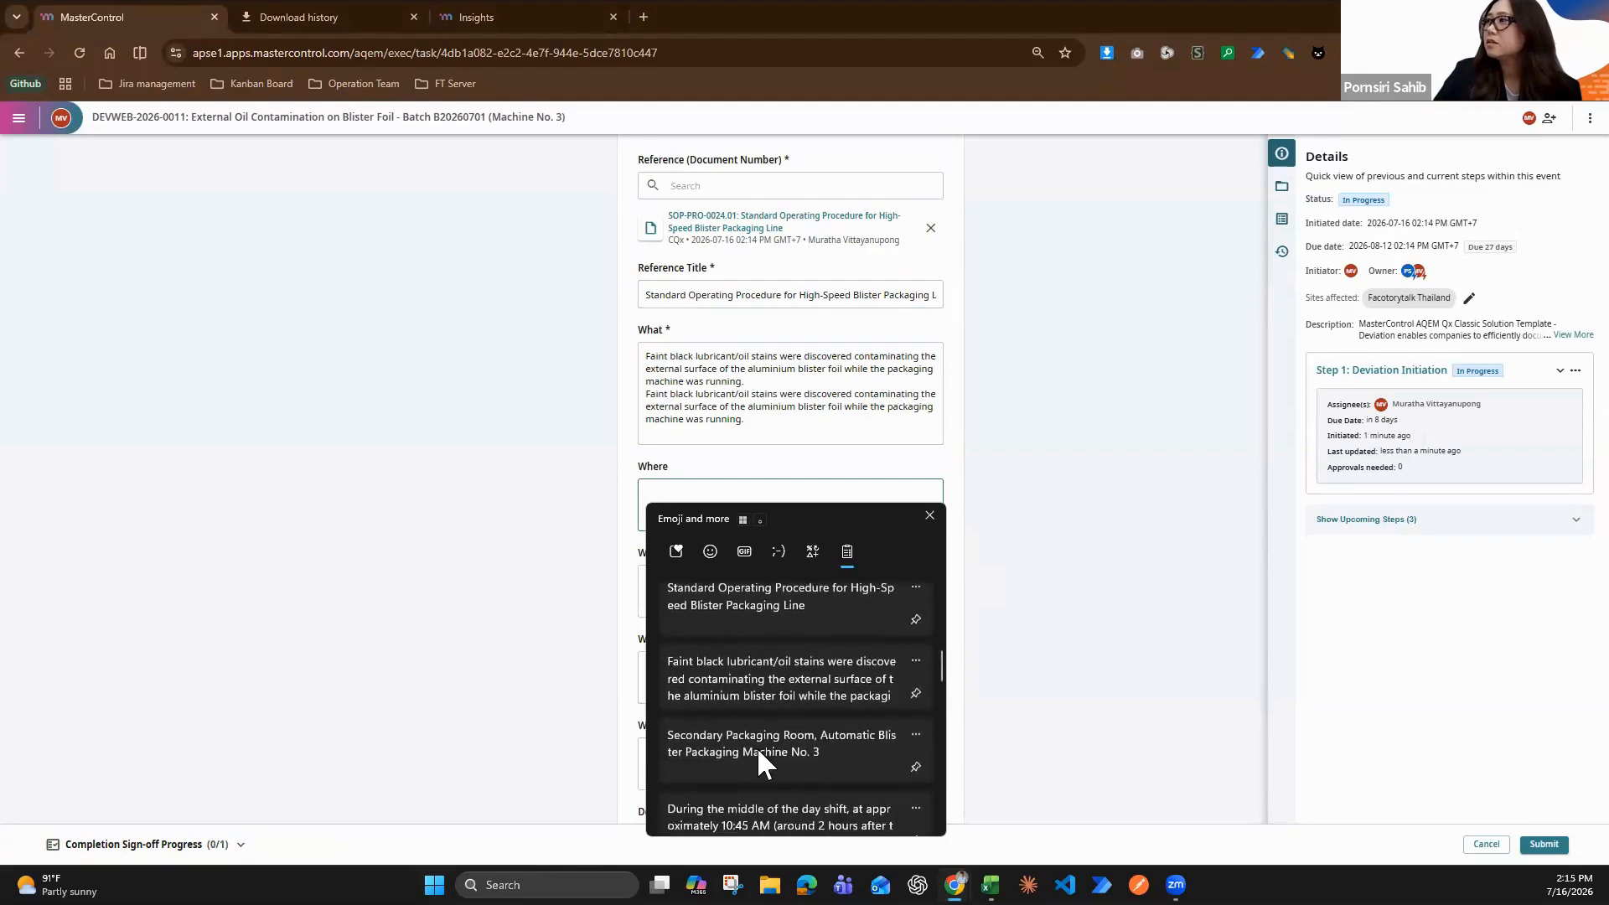
pyautogui.click(758, 748)
# Fill in the When field with "During the middle of the day shift, at approximately 10:45 AM (around 2 hours after the run started)"
pyautogui.scroll(-3, 819, 650)
pyautogui.click(723, 341)
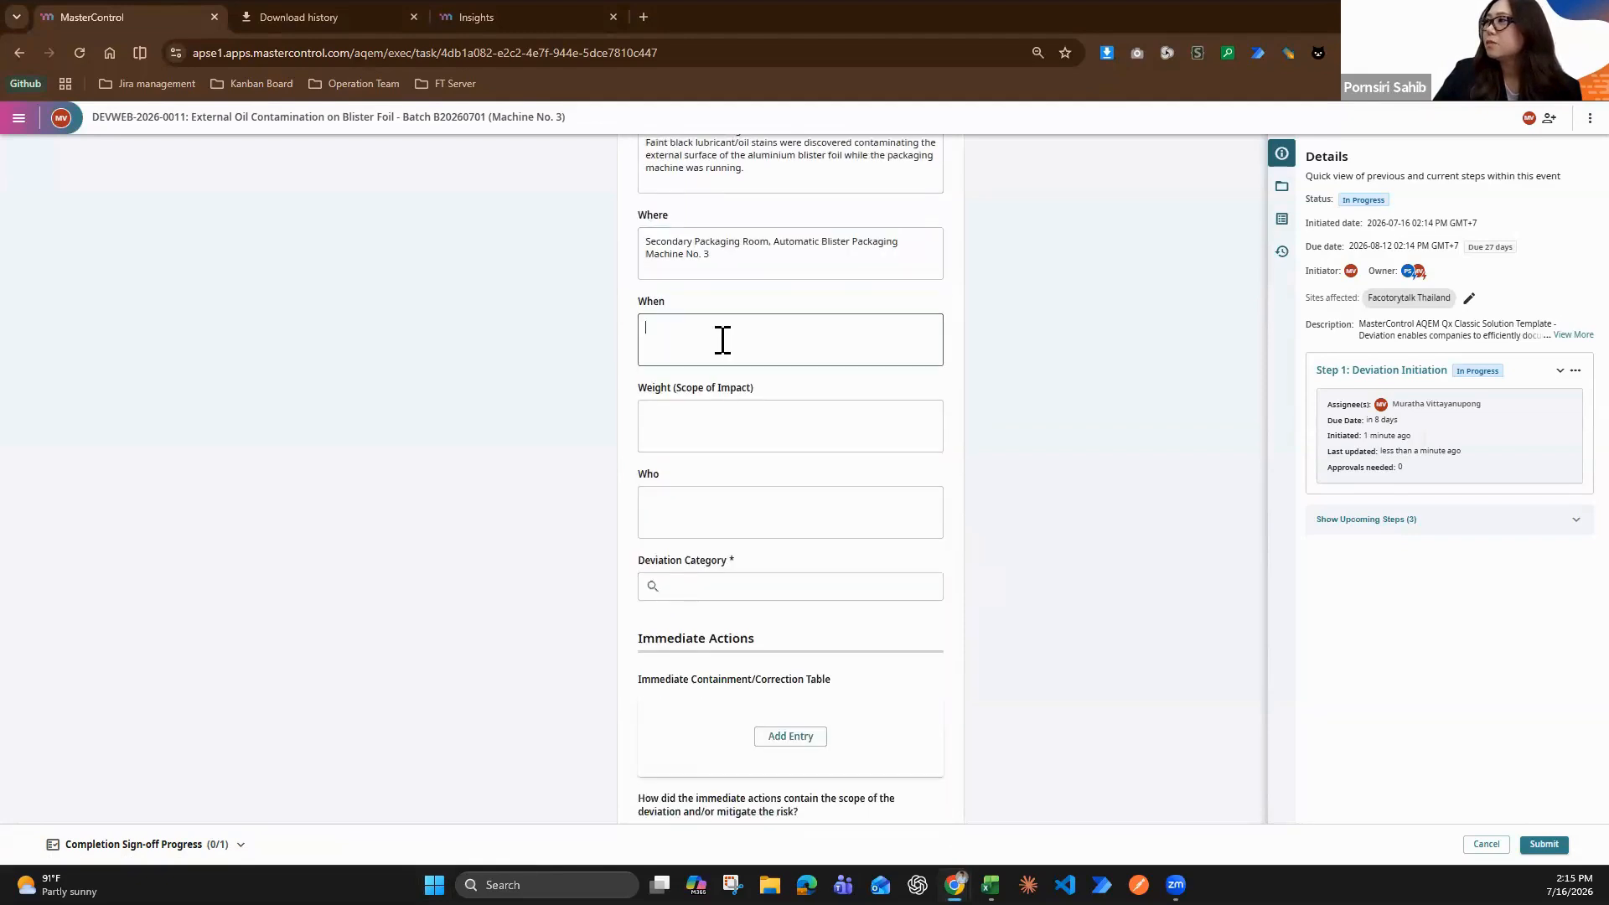
pyautogui.press('super+v')
pyautogui.scroll(-5, 792, 552)
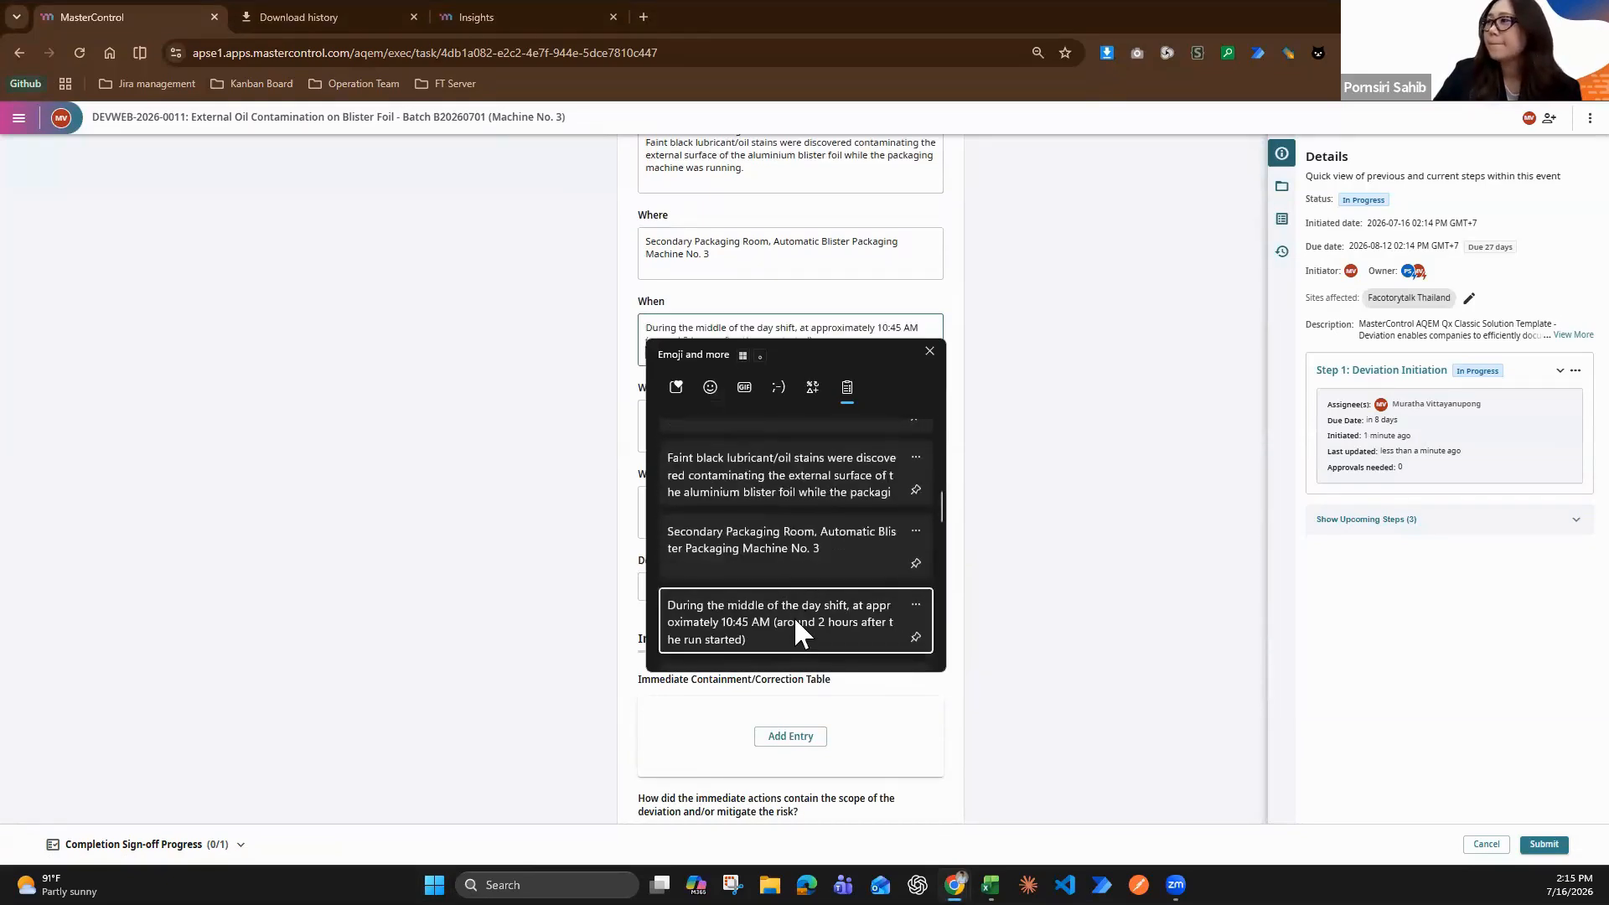
# State in Weight (Scope of Impact) that impact is isolated to the current Line 3 batch, with no products released or transferred out of the secure staging area
pyautogui.click(793, 620)
pyautogui.click(755, 428)
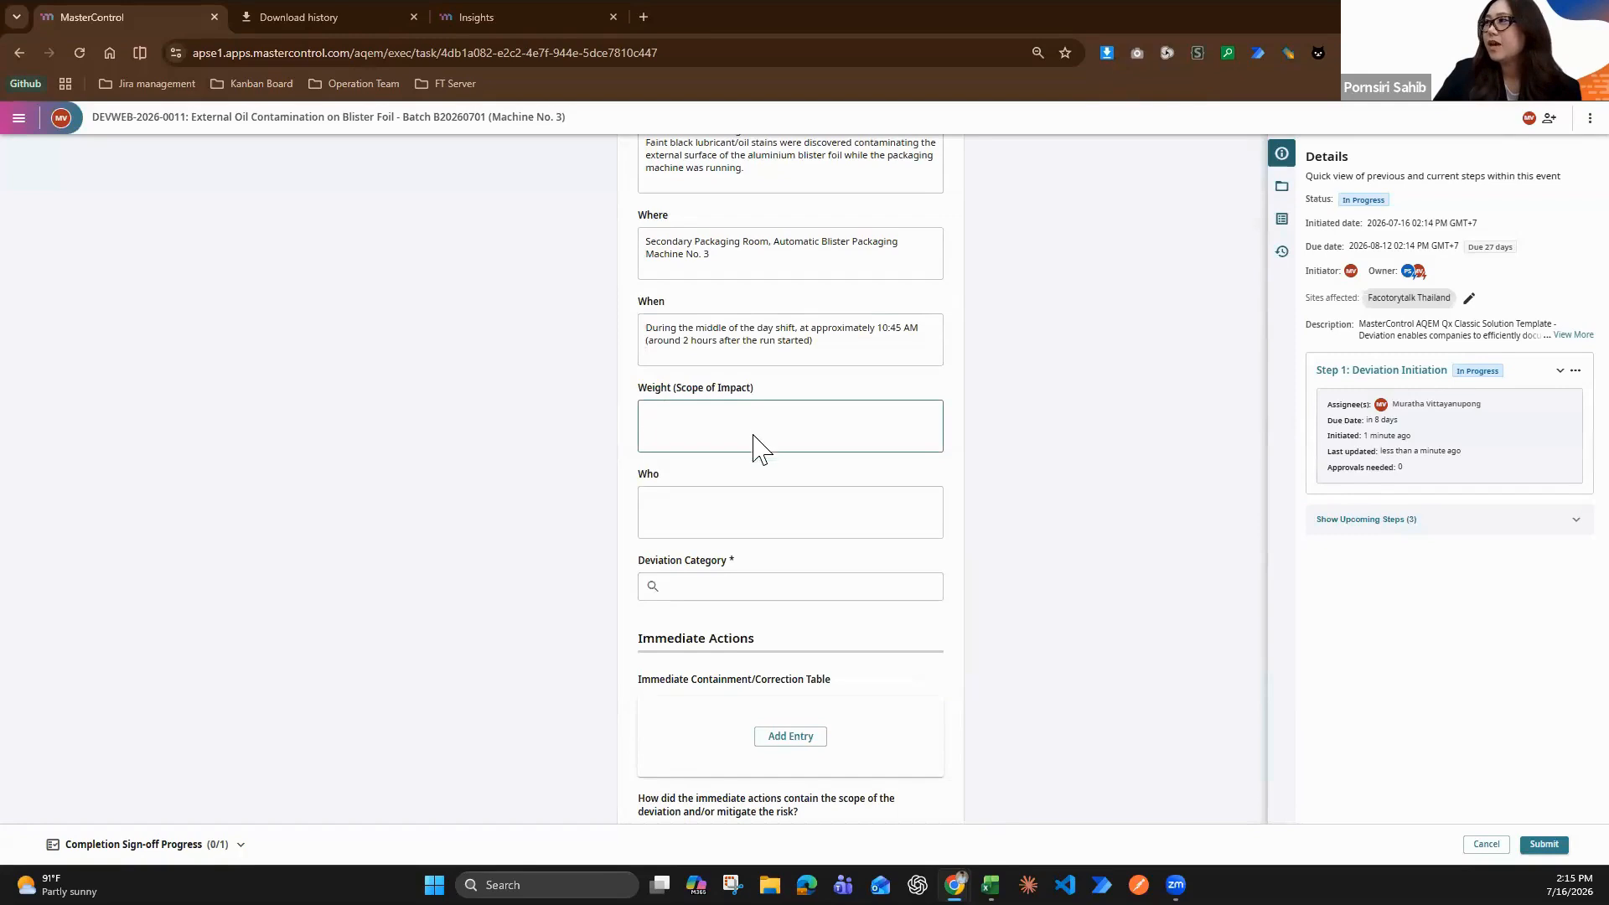
pyautogui.press('super+v')
pyautogui.scroll(-5, 817, 587)
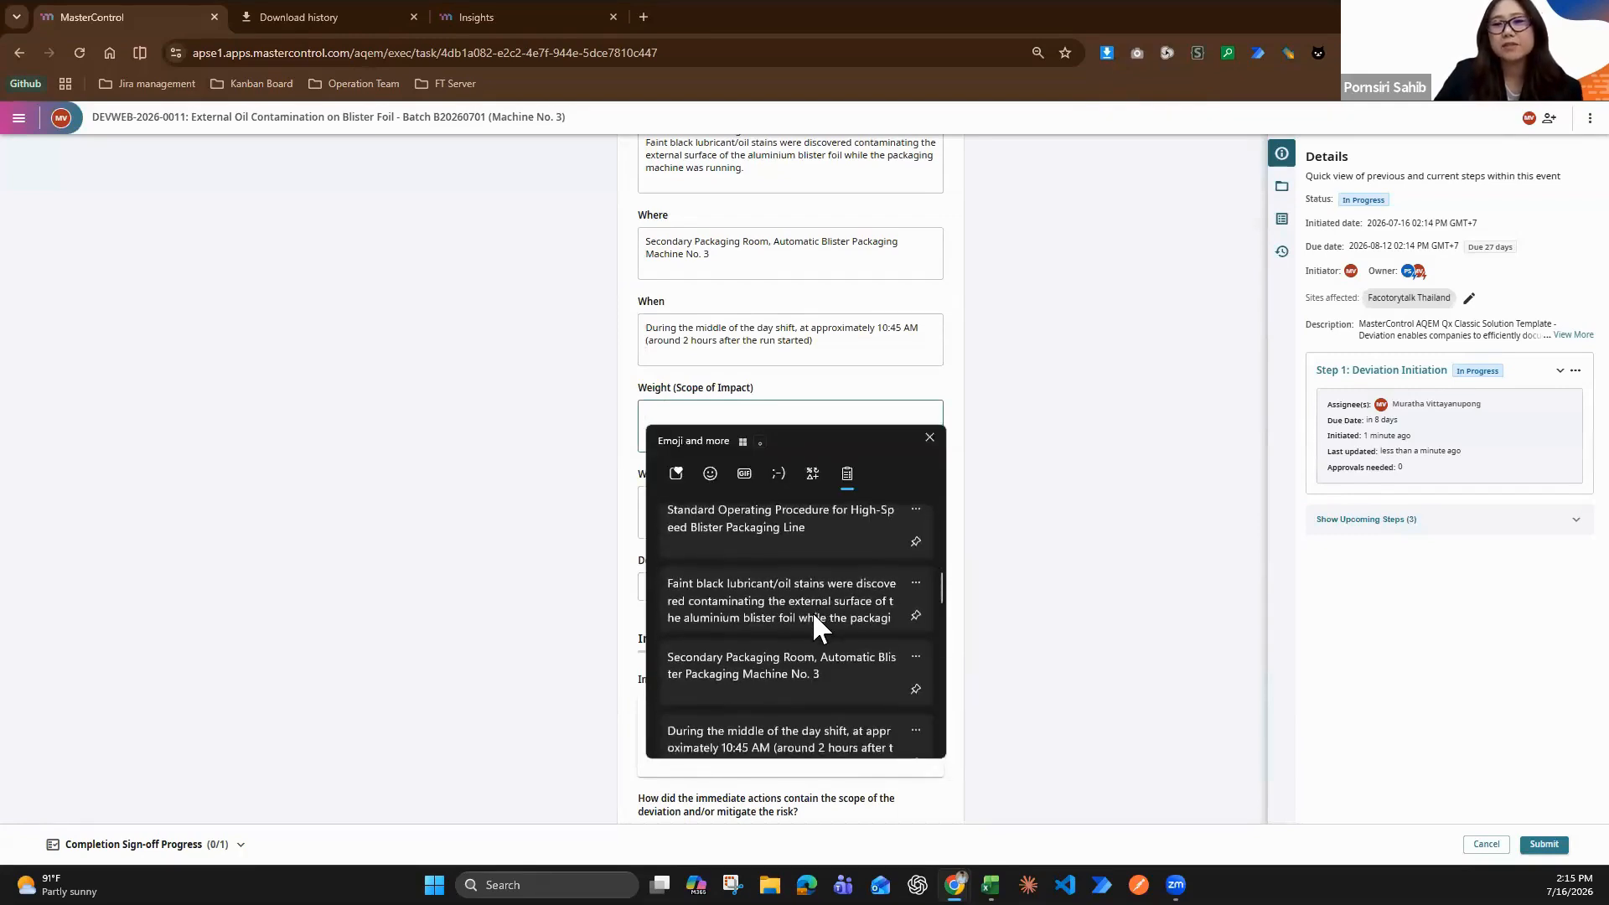
pyautogui.scroll(-1, 791, 691)
pyautogui.scroll(-1, 783, 704)
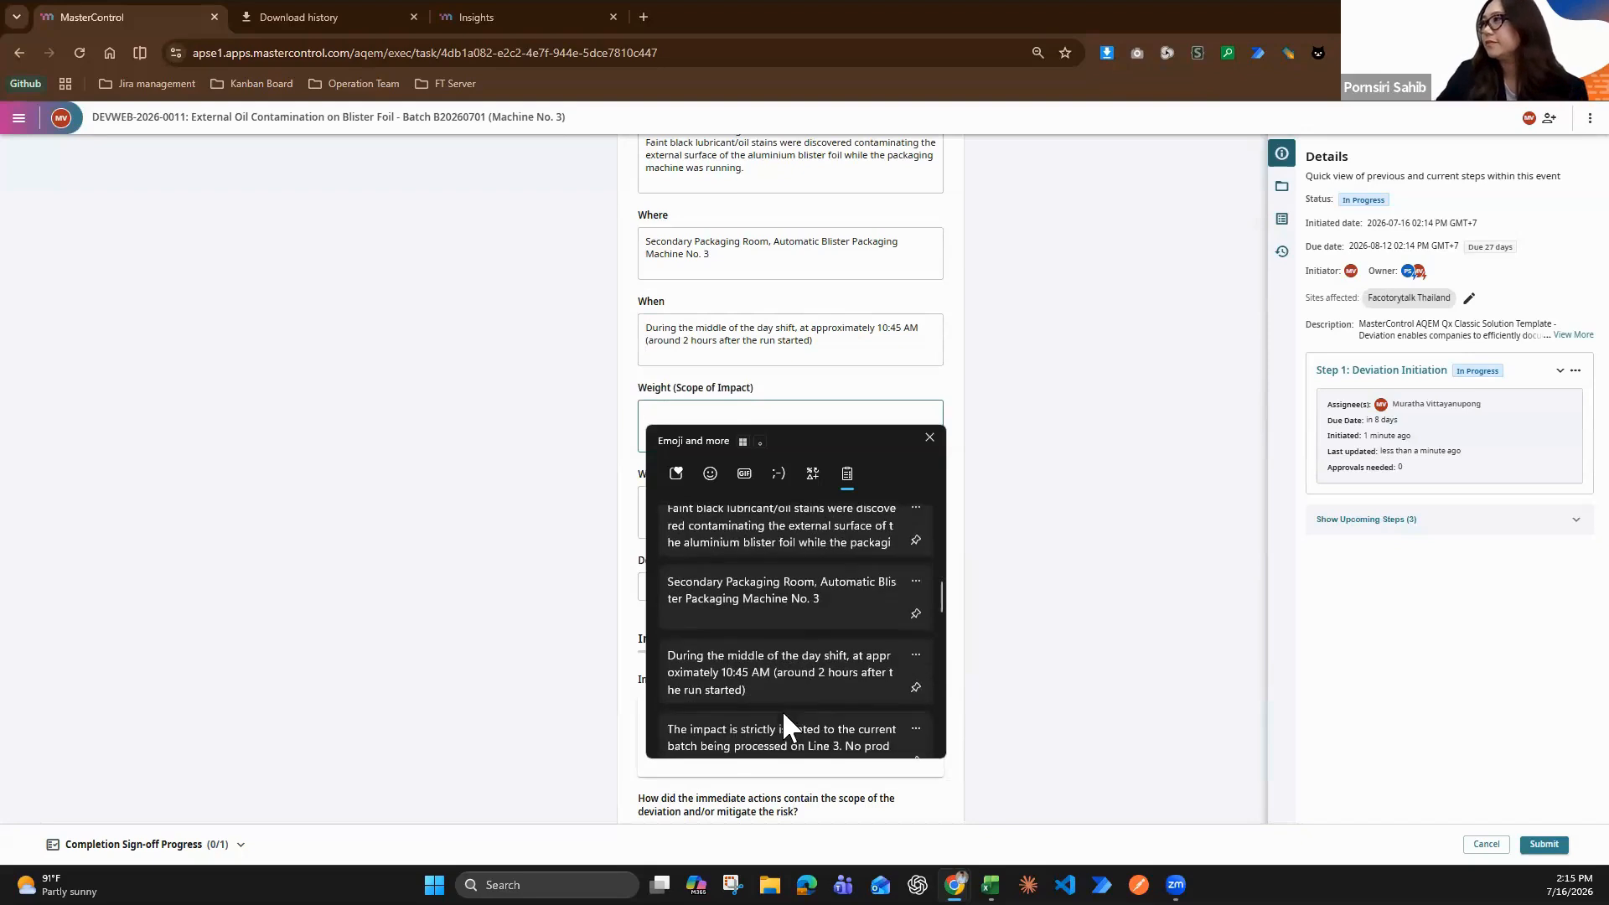
pyautogui.click(783, 719)
# Fill in the Who field with "Line Operator on duty"
pyautogui.scroll(-2, 771, 469)
pyautogui.click(732, 355)
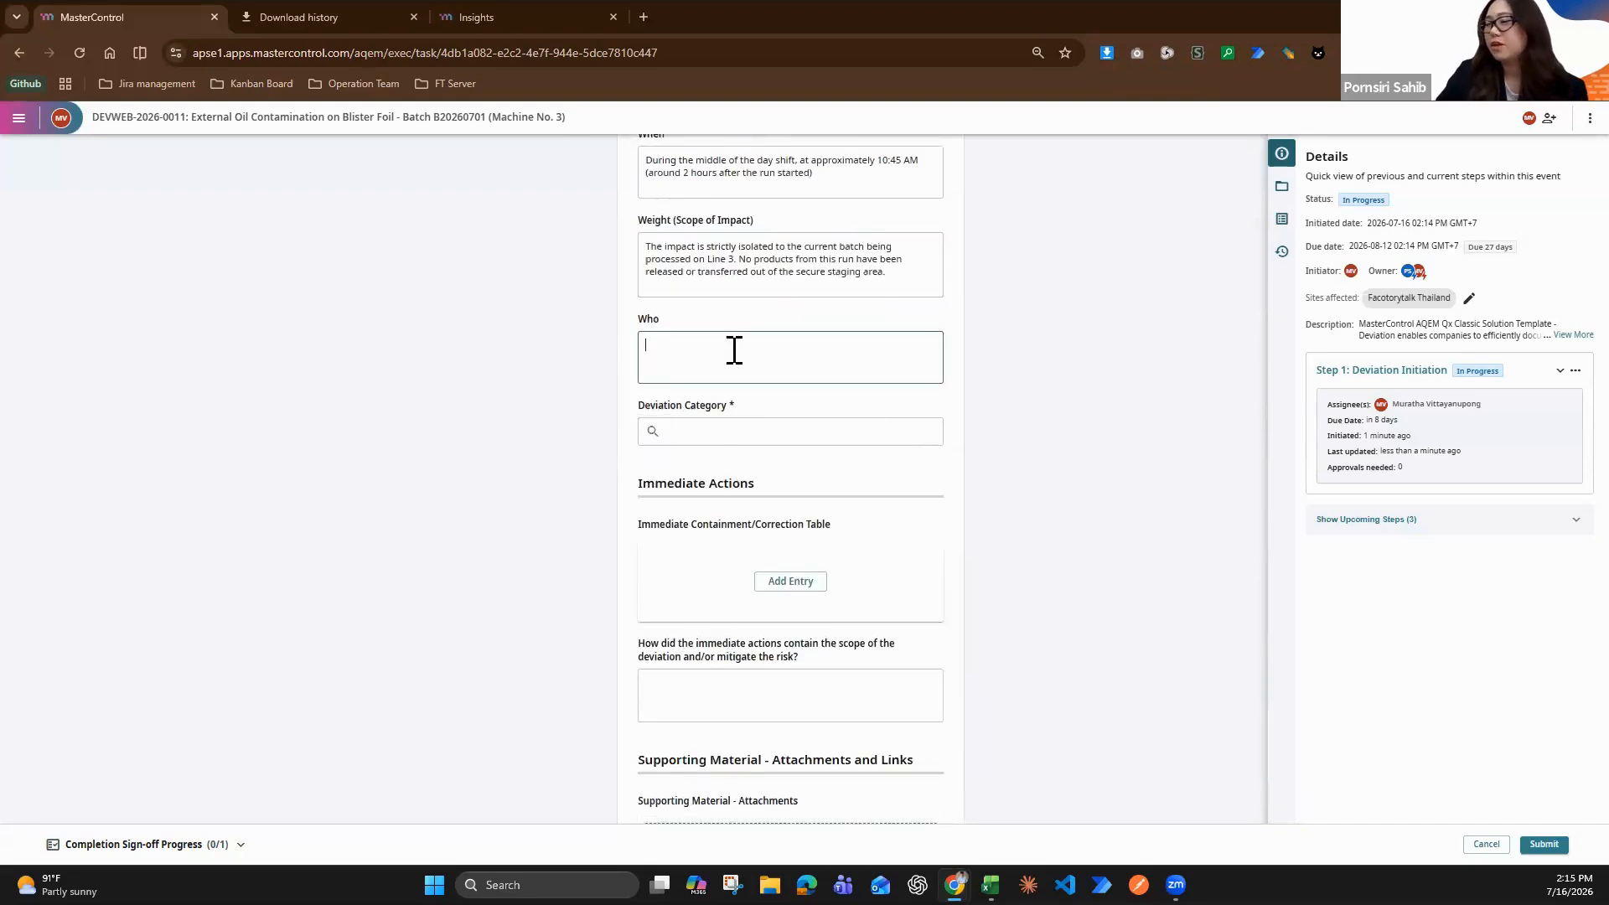
pyautogui.press('super+v')
pyautogui.scroll(-1, 801, 546)
pyautogui.scroll(-5, 801, 546)
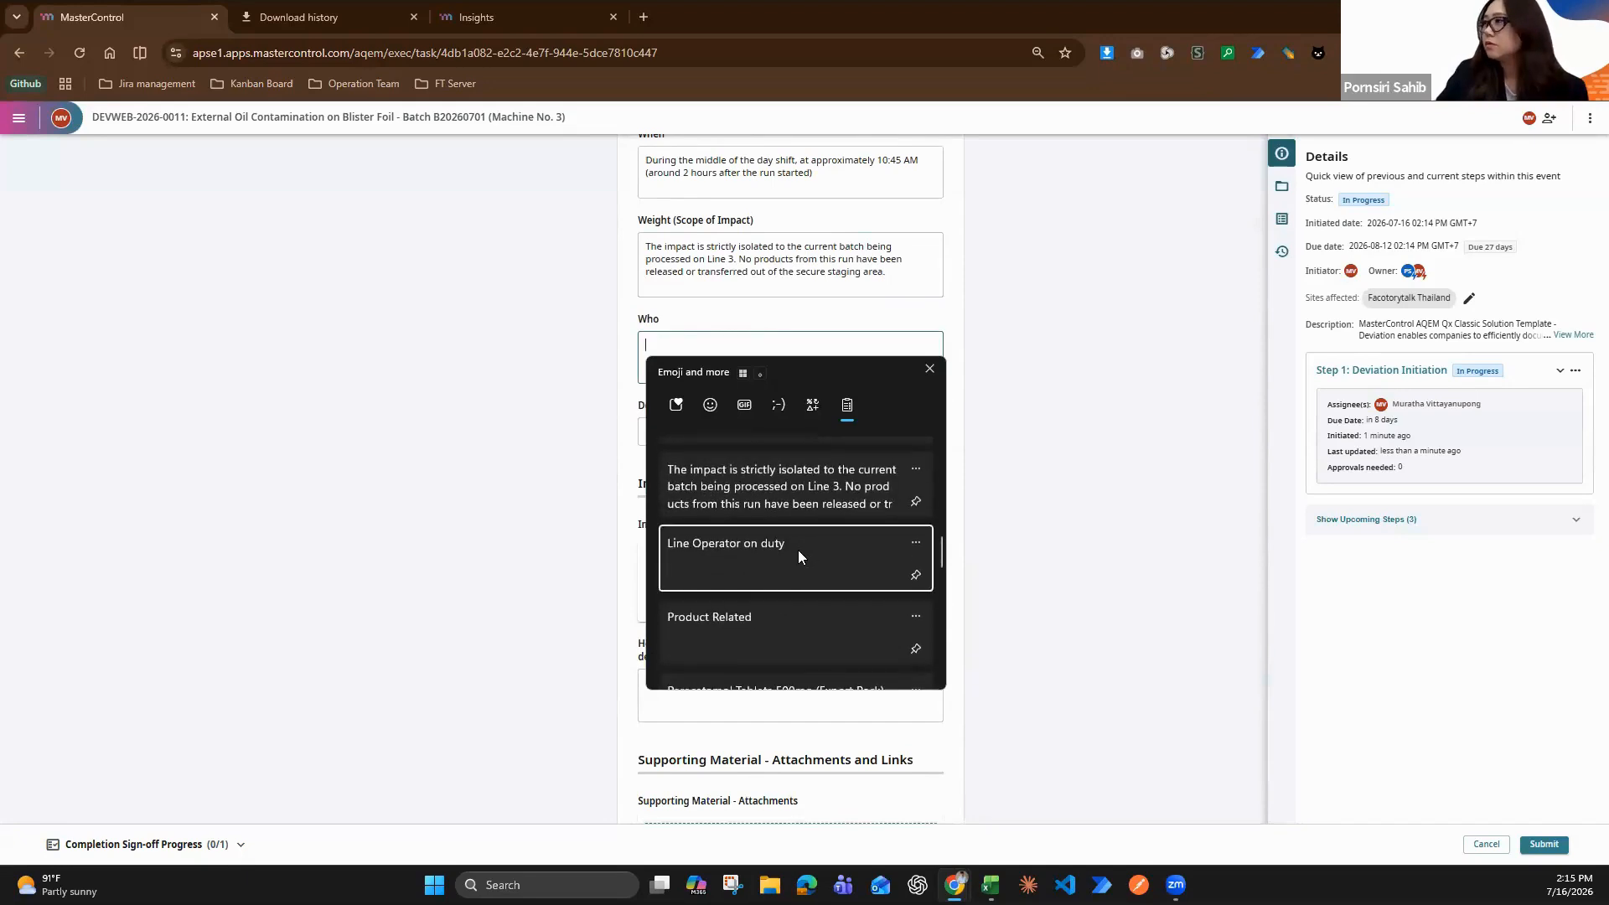
pyautogui.click(798, 556)
# Set the Deviation Category to Product Related
pyautogui.scroll(-2, 759, 453)
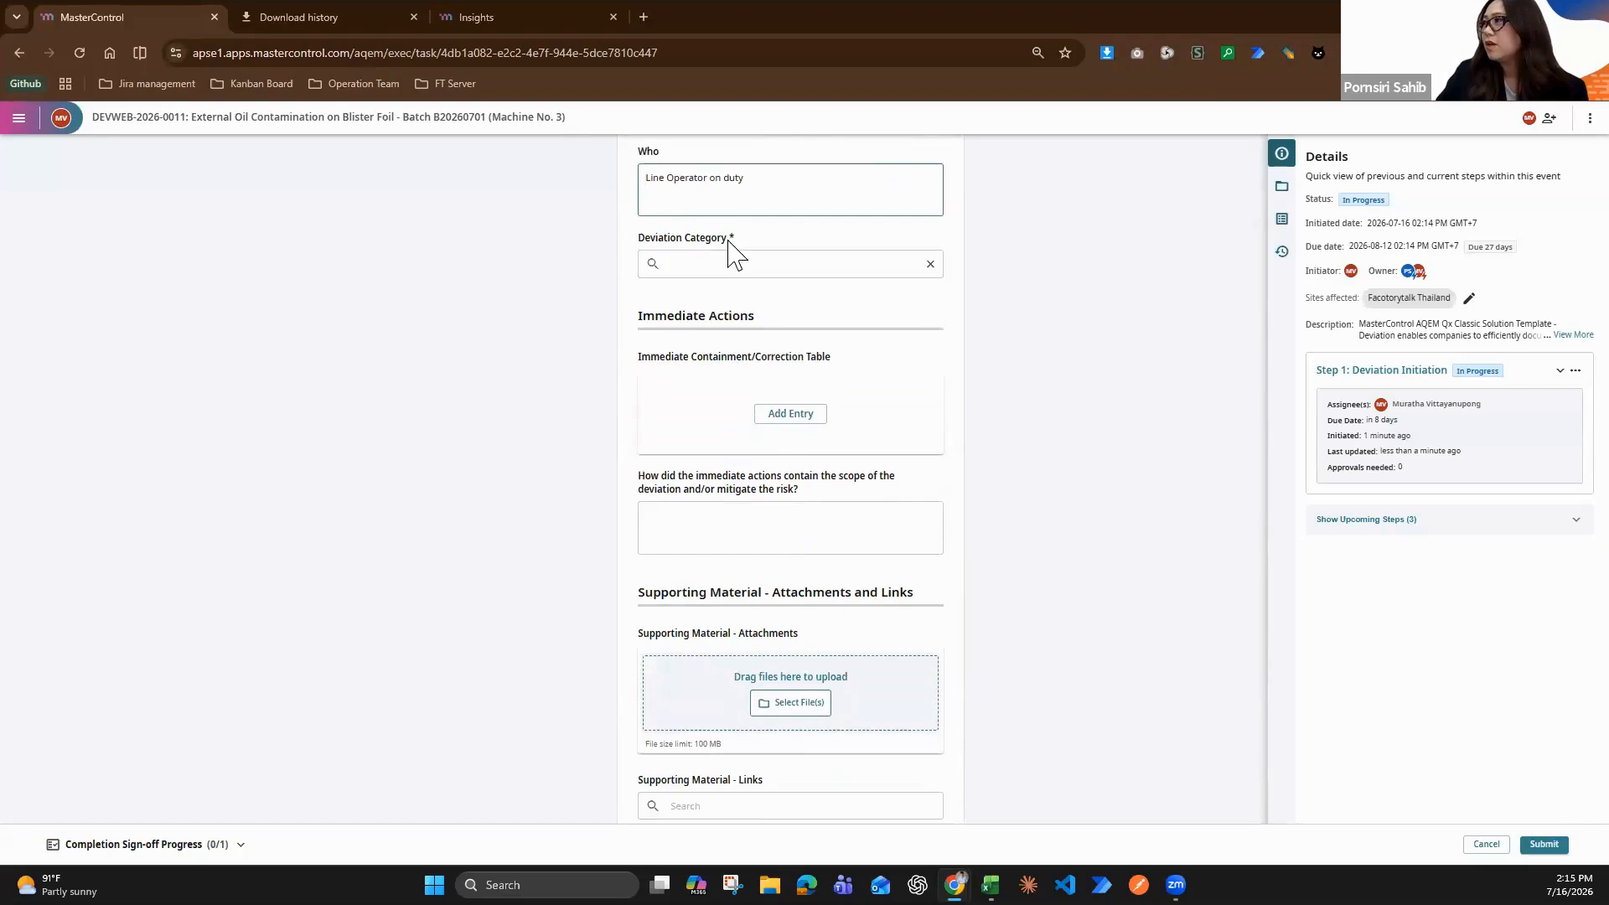
pyautogui.click(728, 264)
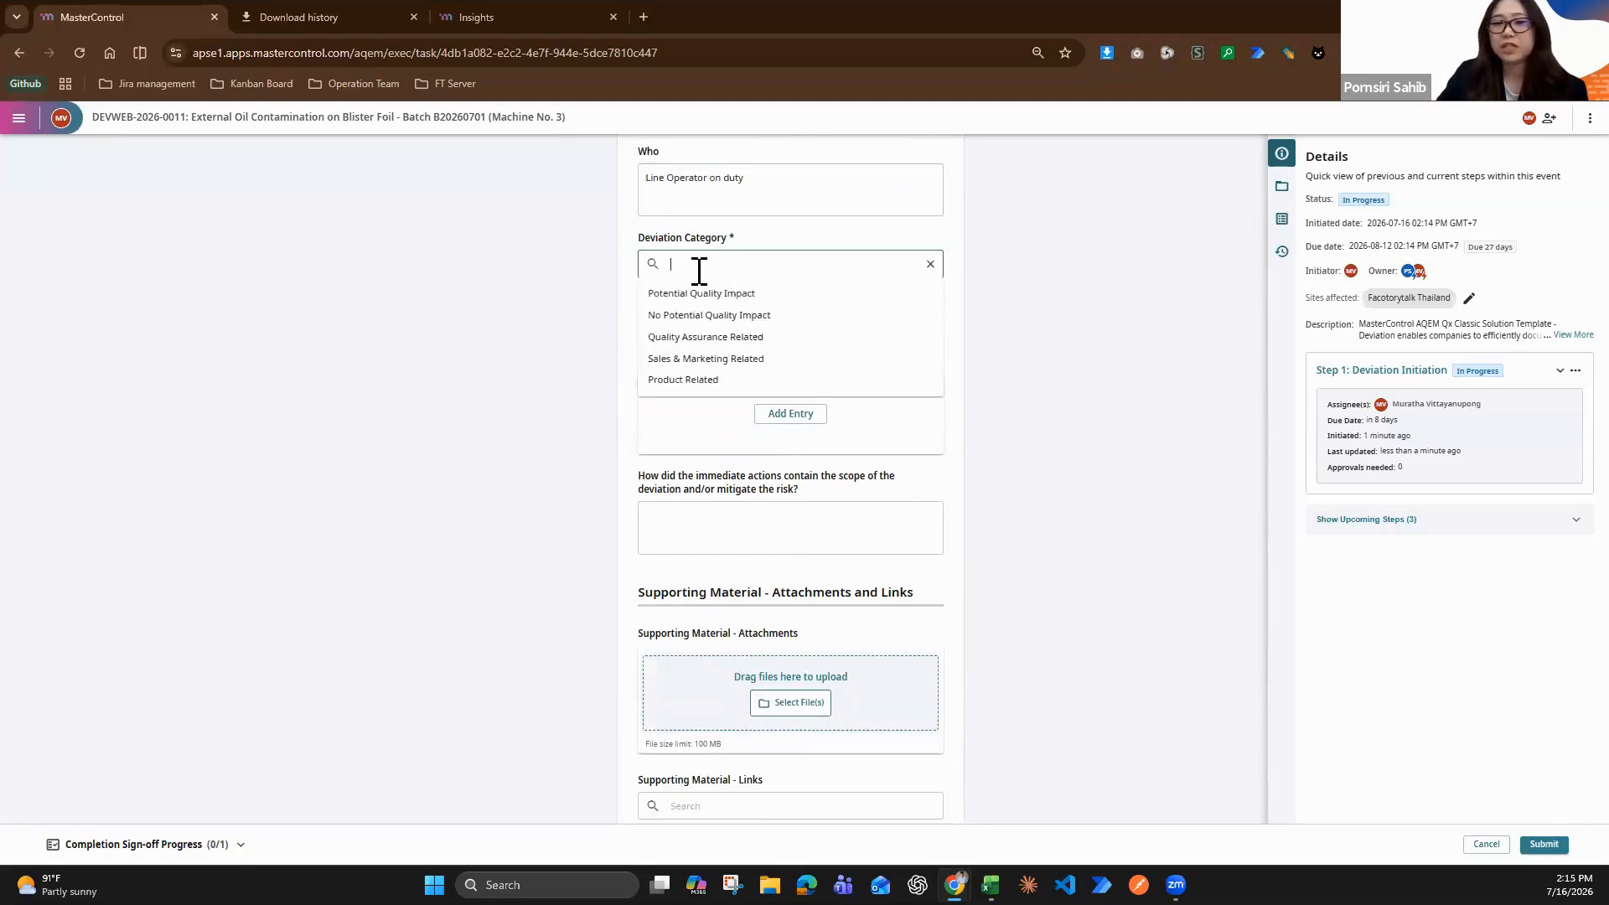
pyautogui.click(752, 387)
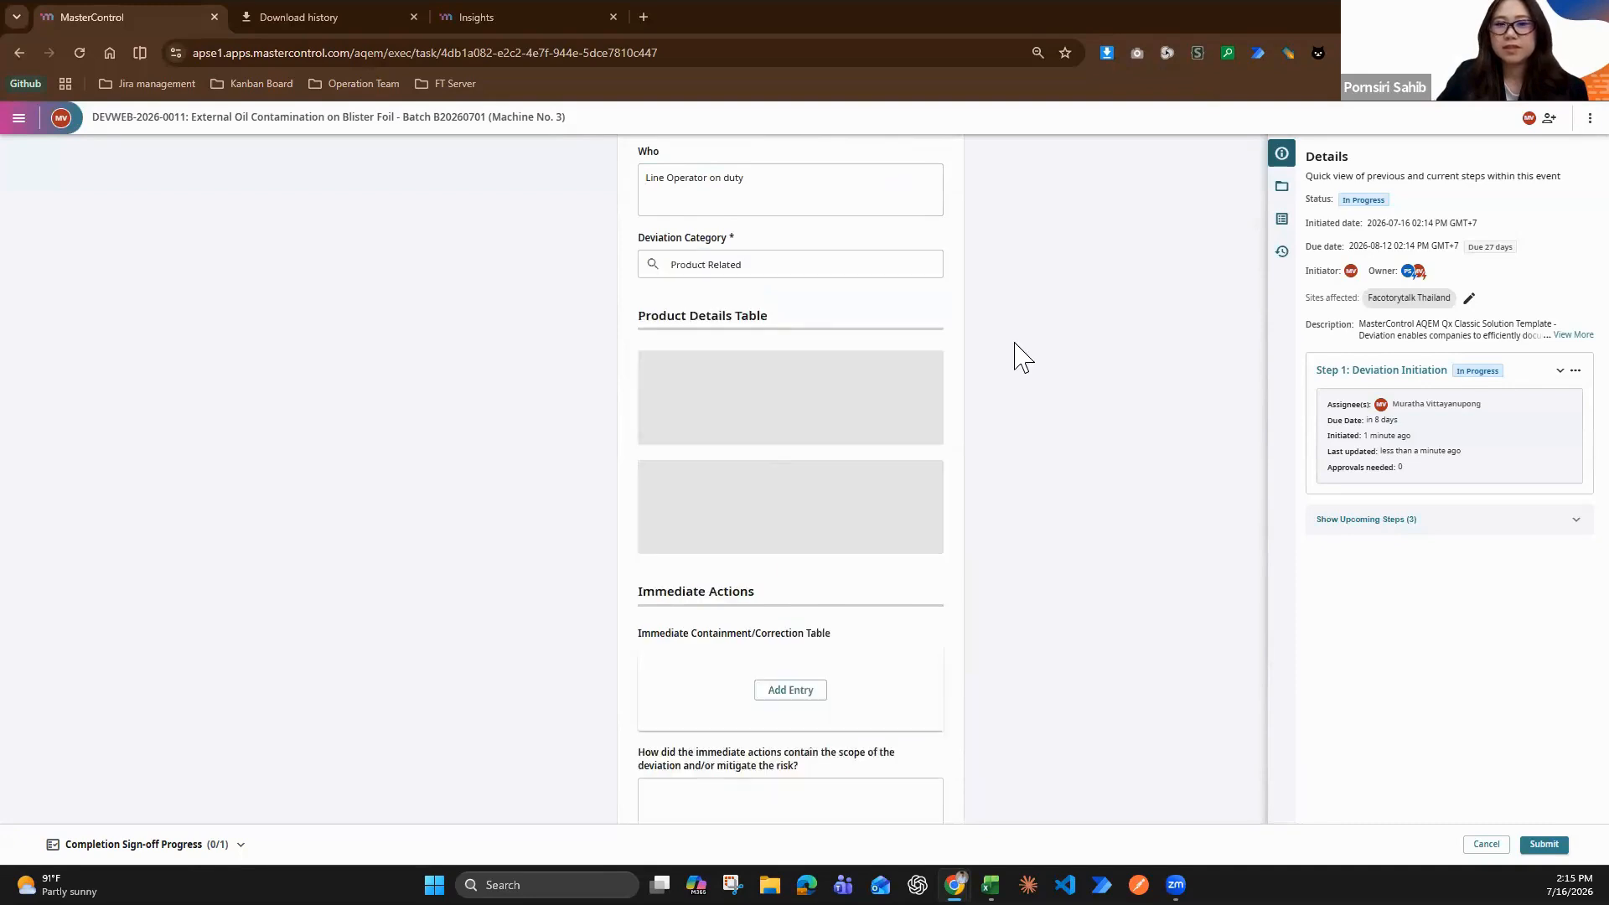
# Start a new Product Details Table entry with Paracetamol Tablets 500mg (Export Pack) as the product
pyautogui.scroll(-1, 846, 348)
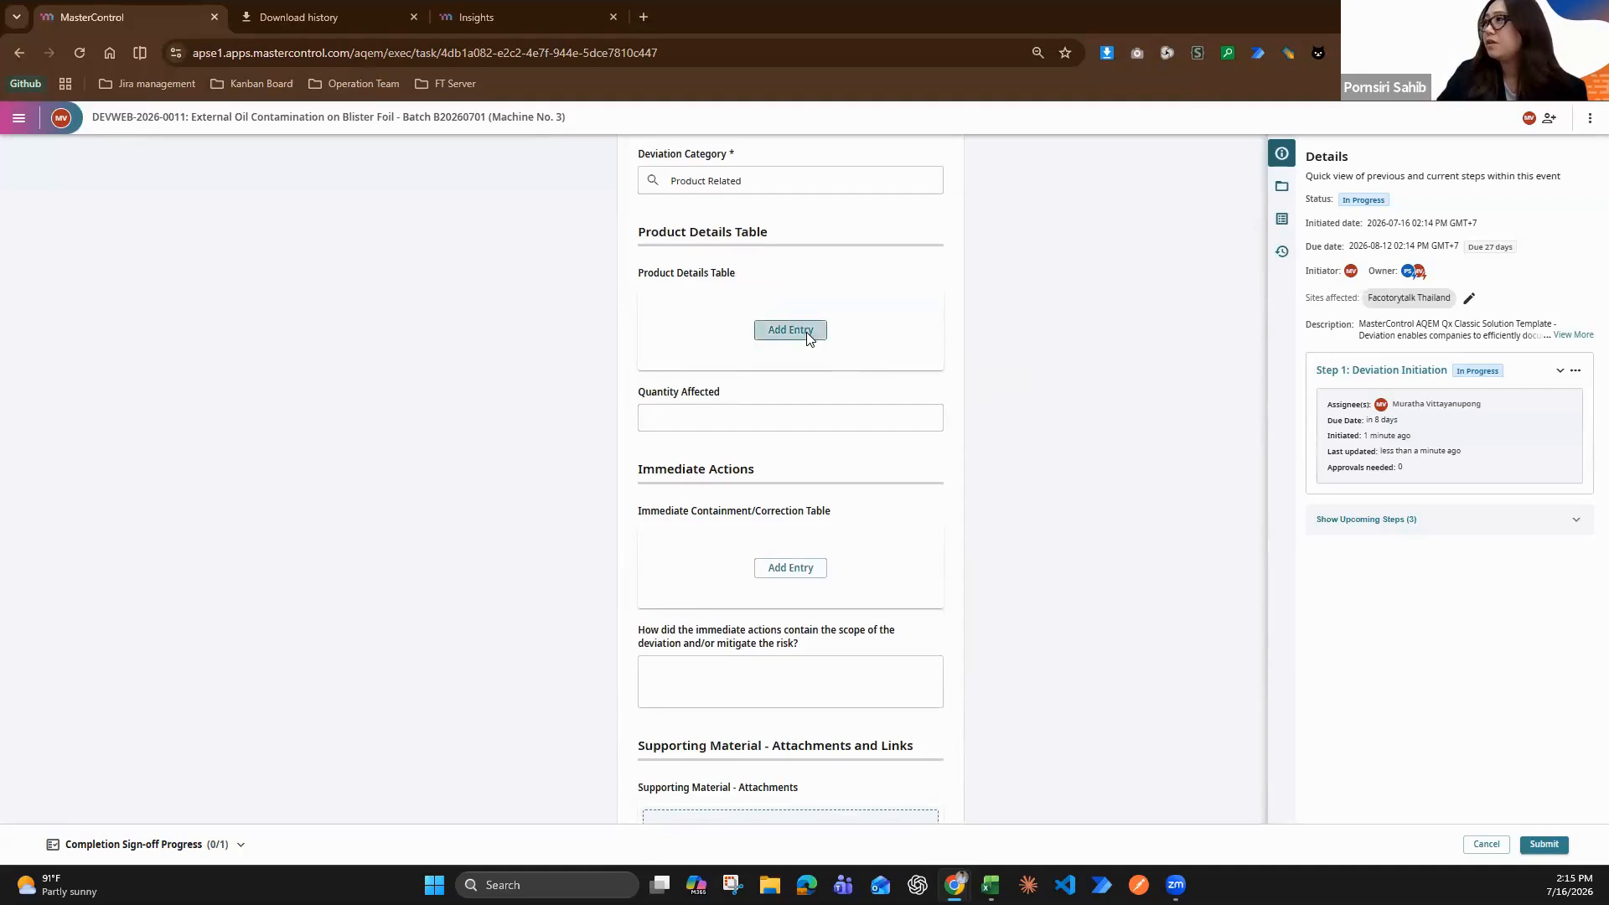
pyautogui.click(808, 338)
pyautogui.click(789, 367)
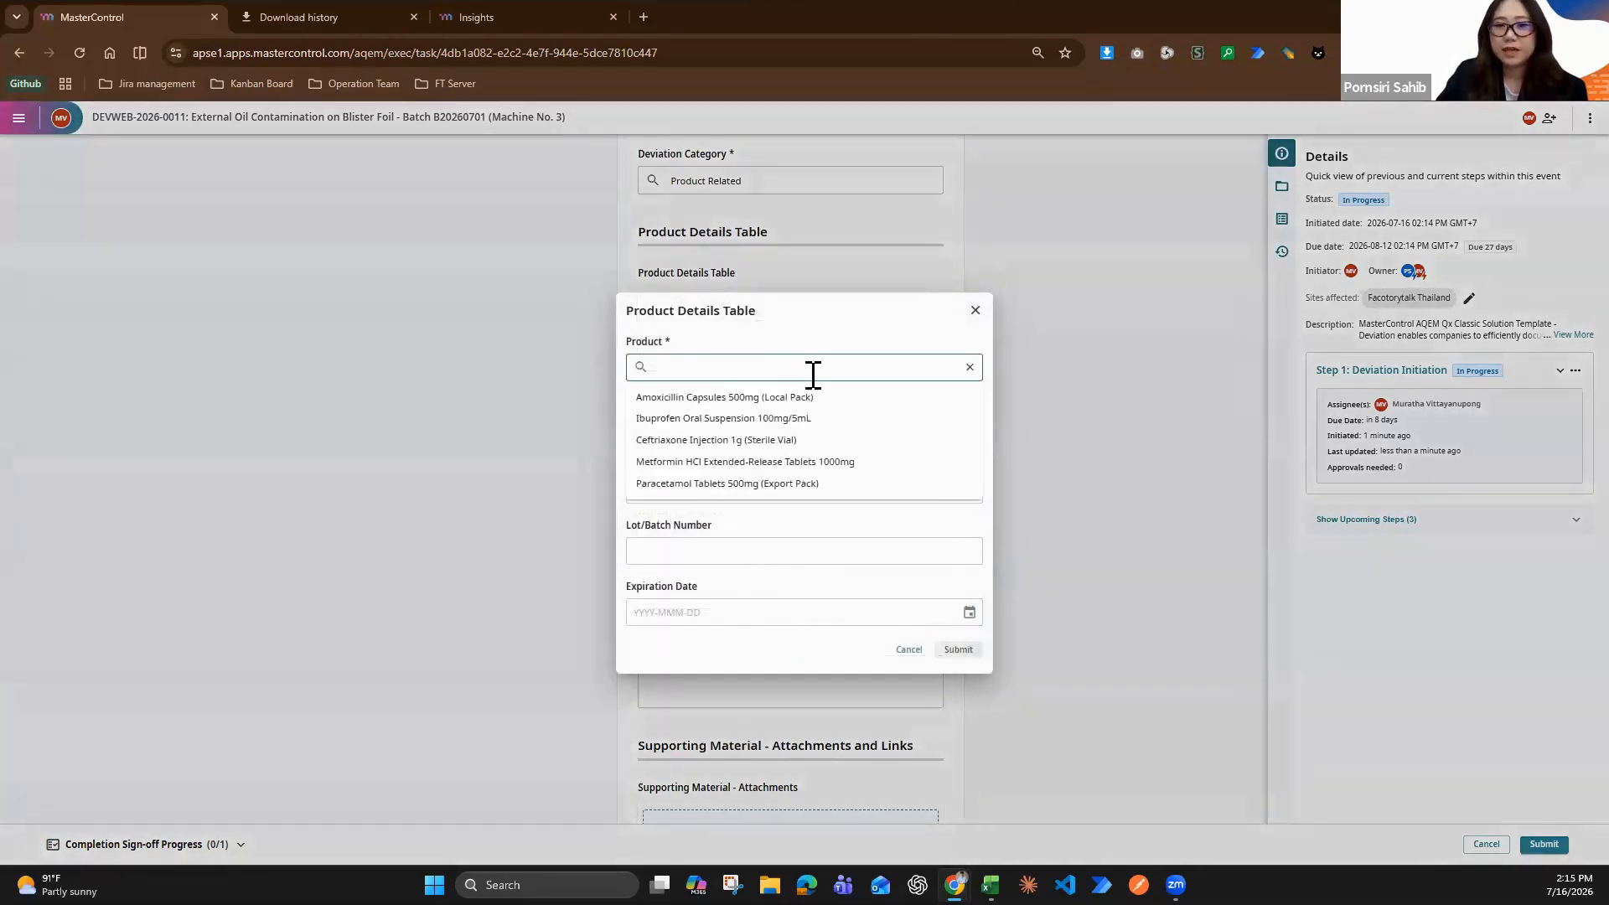
pyautogui.click(786, 493)
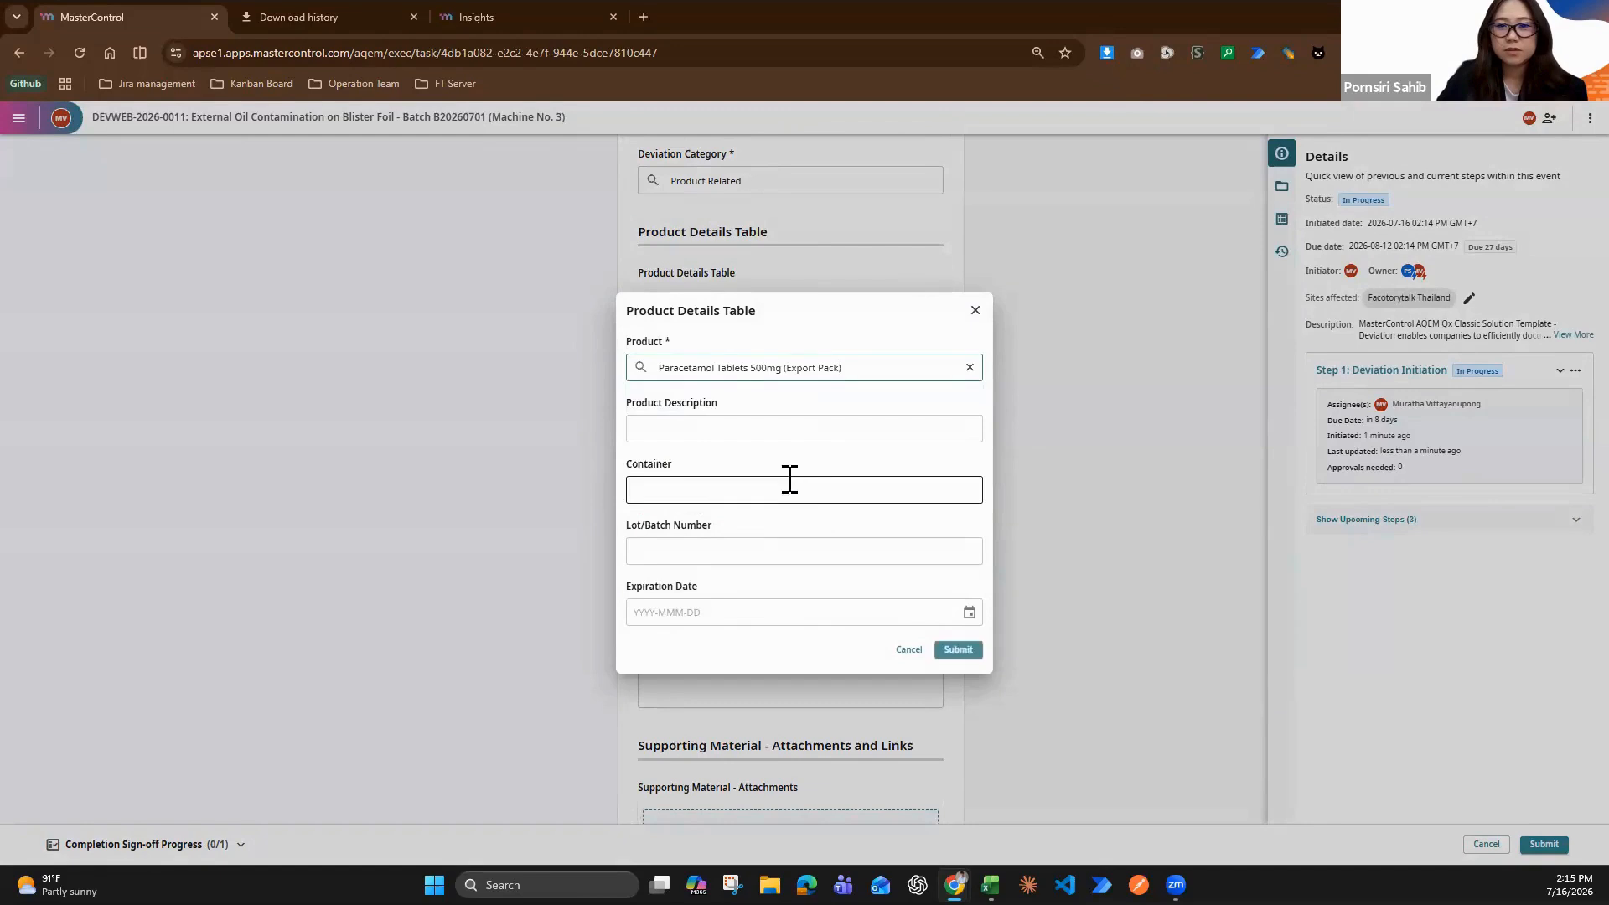
# Enter the Product Description "Paracetamol 500mg tablets, packed in aluminium blister strips, 10 blisters per box."
pyautogui.click(833, 427)
pyautogui.press('super+v')
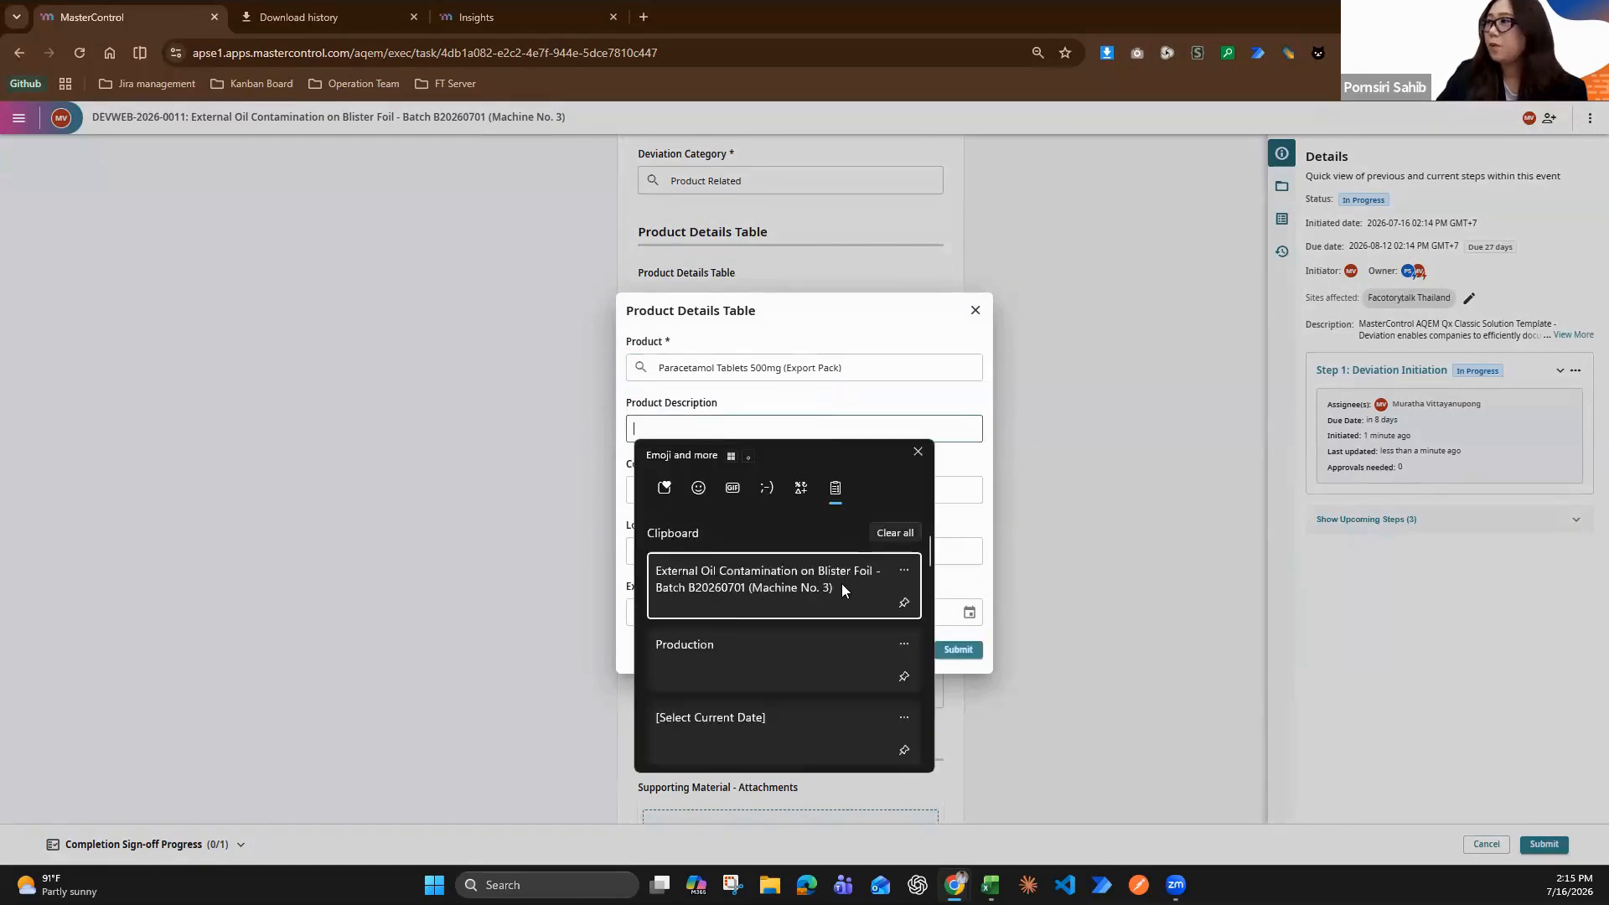
pyautogui.scroll(-10, 842, 587)
pyautogui.scroll(-2, 839, 626)
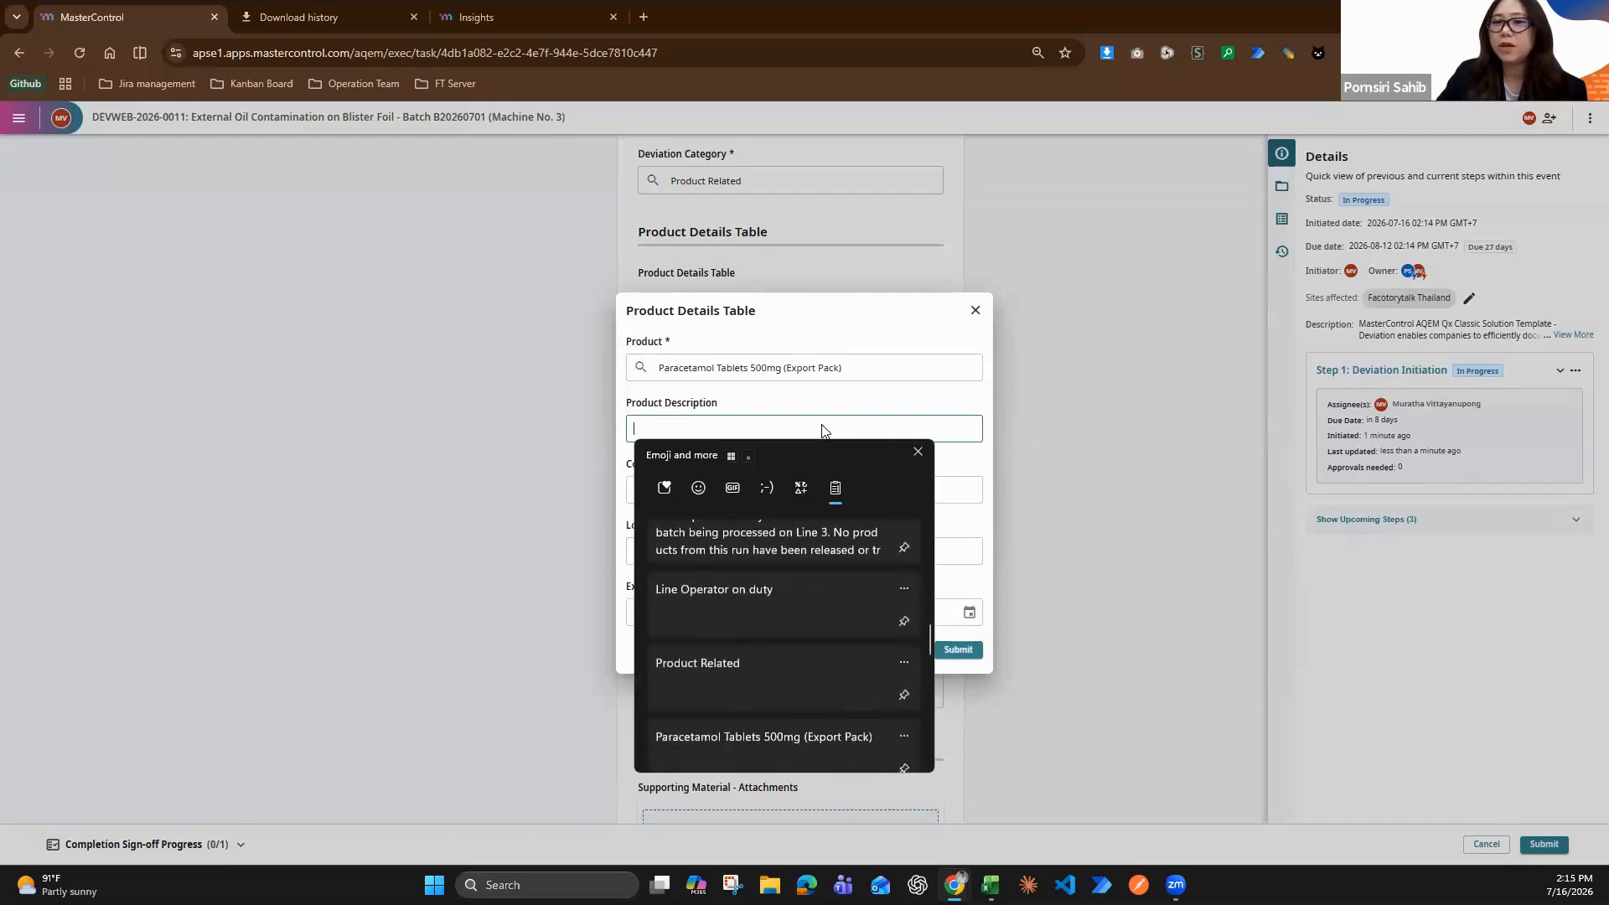
pyautogui.moveTo(823, 453); pyautogui.dragTo(1097, 397)
pyautogui.scroll(-2, 1097, 537)
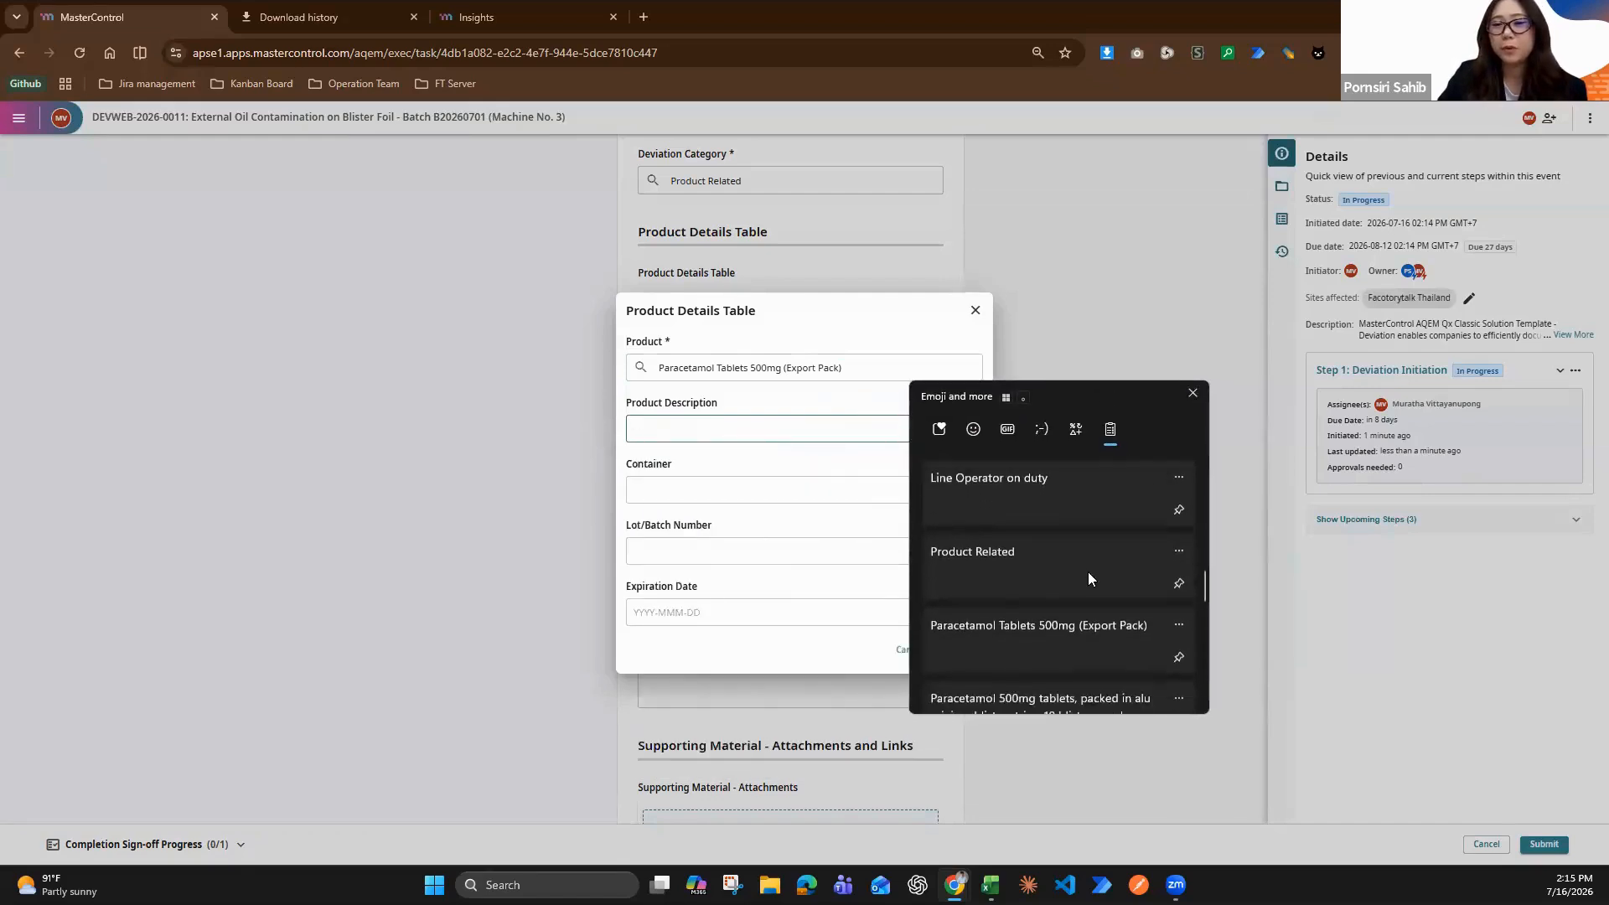
pyautogui.click(1042, 696)
# Fill in the product entry's Container field with "Alu-Alu Blister Pack"
pyautogui.click(830, 493)
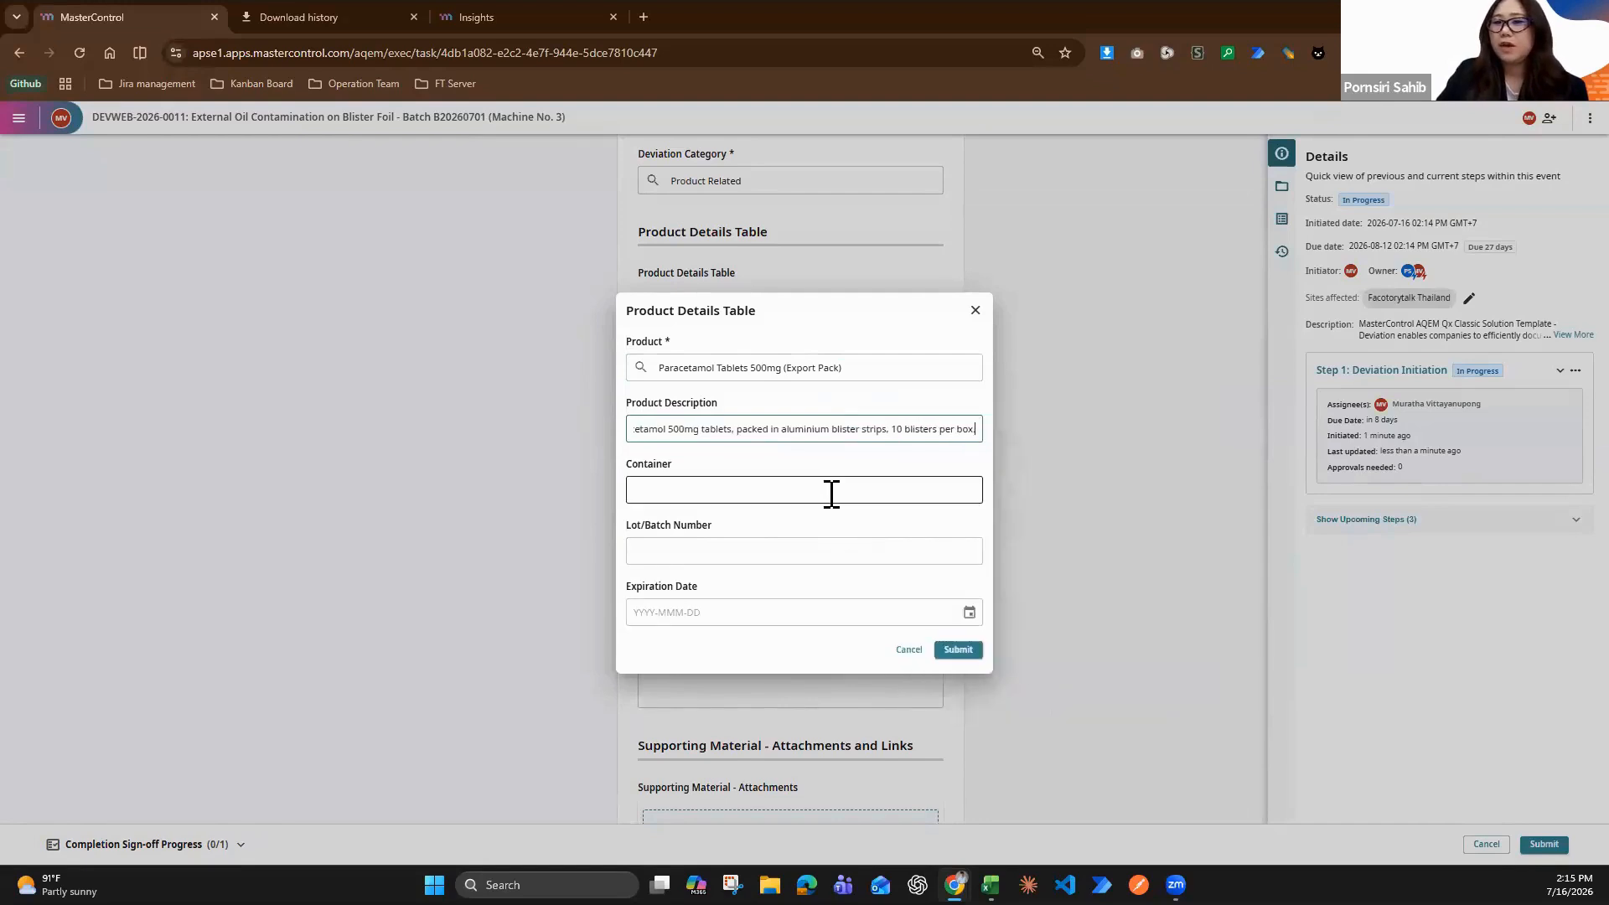
pyautogui.press('super+v')
pyautogui.scroll(-3, 866, 625)
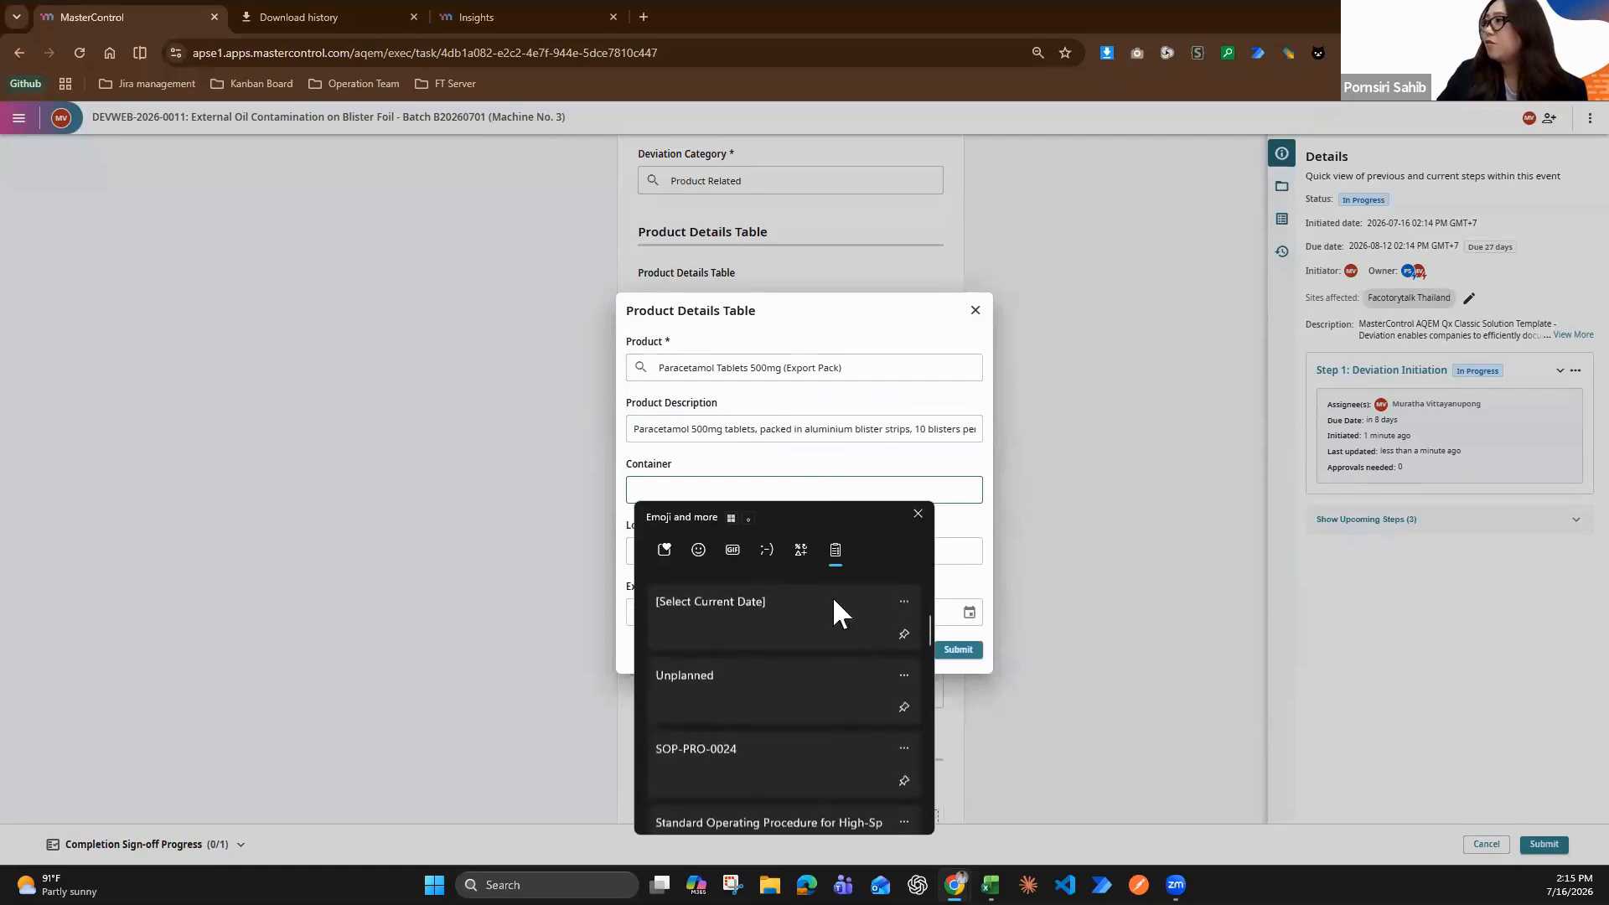
pyautogui.scroll(-6, 1146, 630)
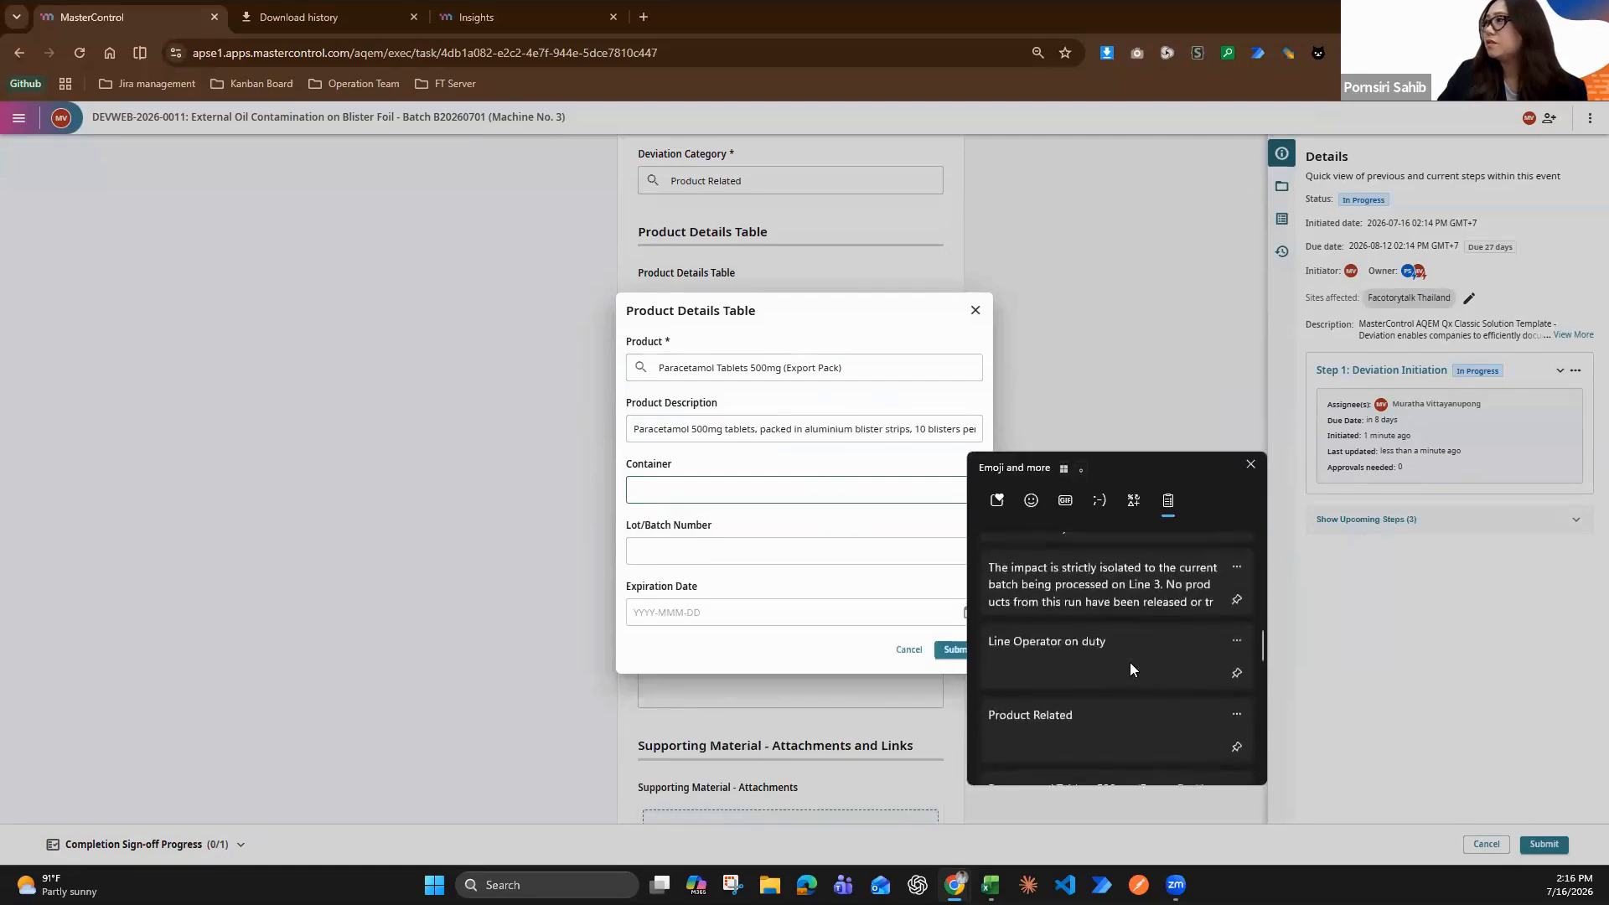
pyautogui.scroll(-2, 1111, 712)
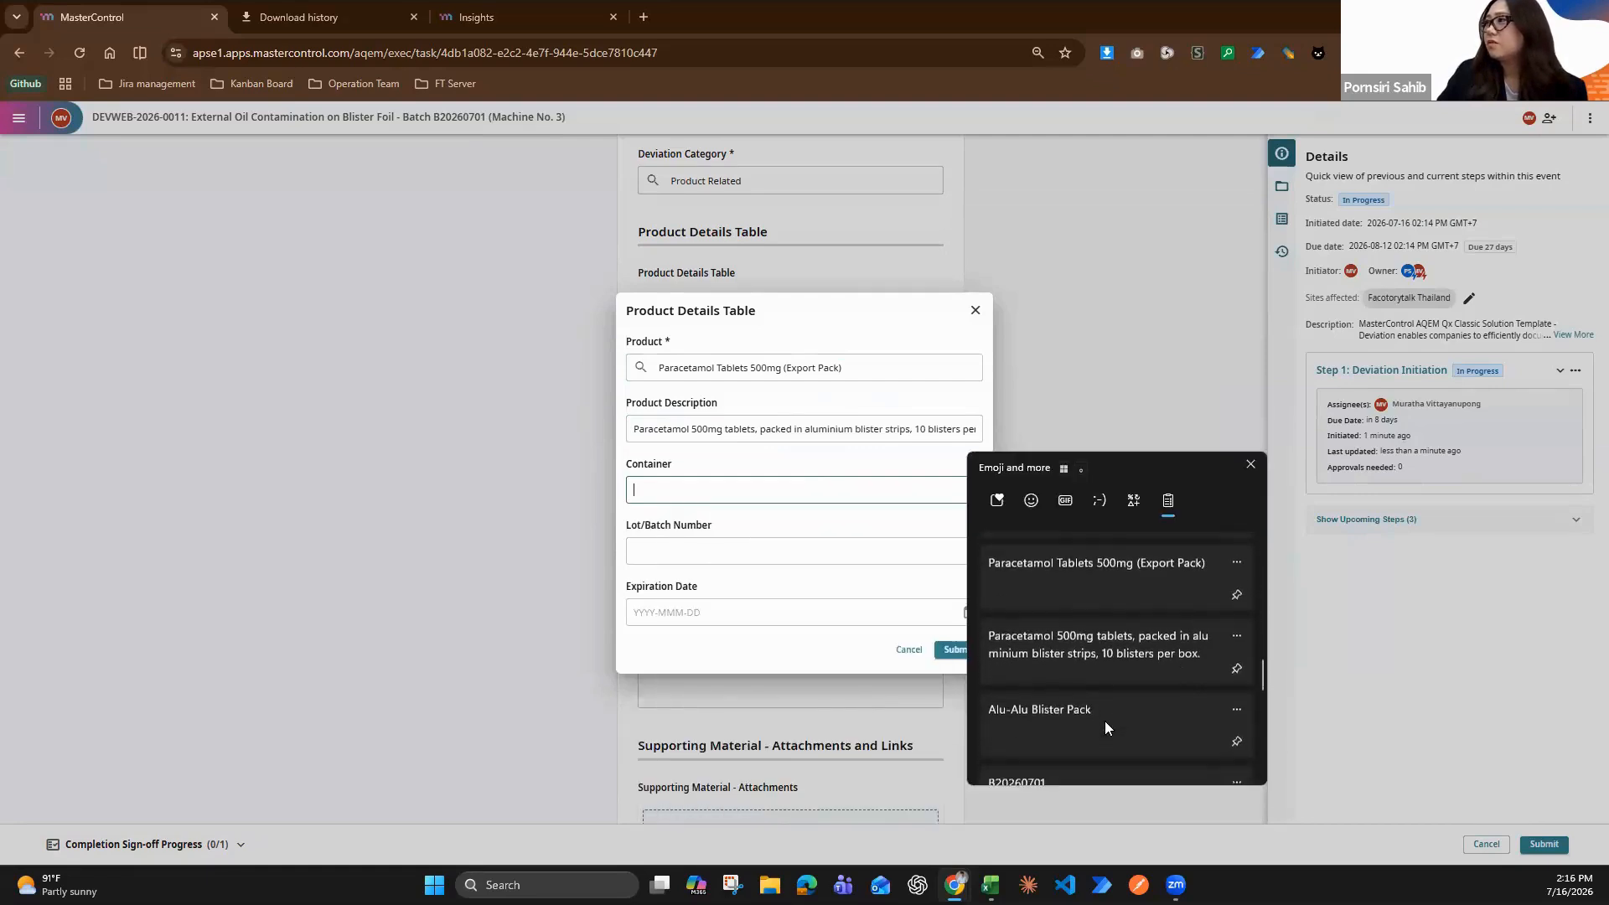
pyautogui.click(1060, 710)
# Set the product entry's Lot/Batch Number to B20260701
pyautogui.click(822, 550)
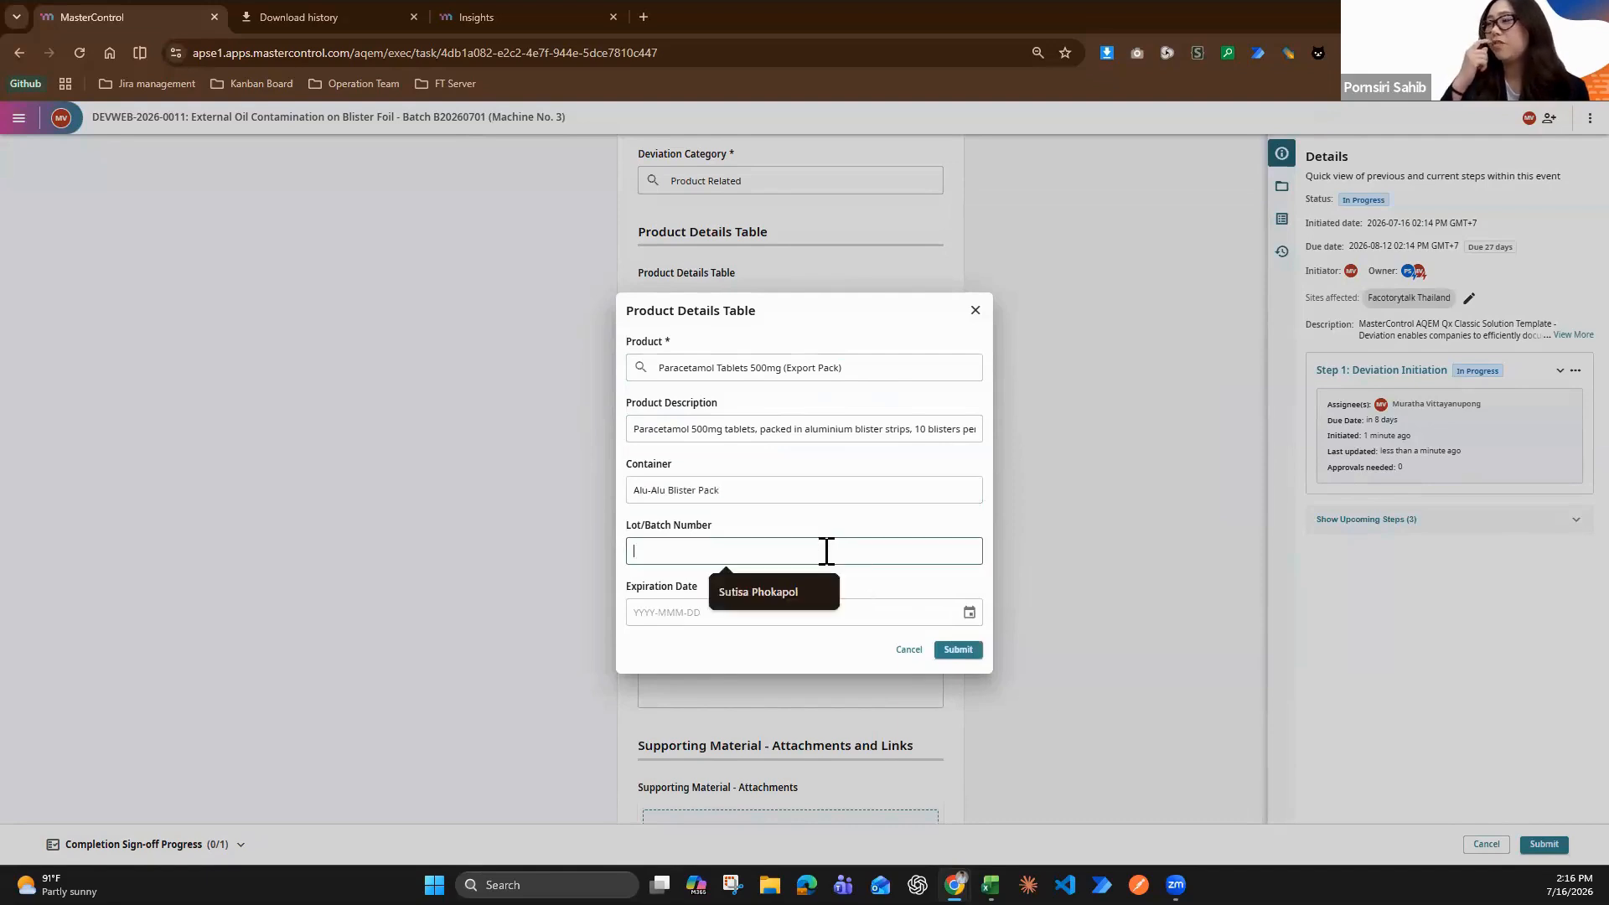
pyautogui.press('super+v')
pyautogui.scroll(-1, 863, 683)
pyautogui.scroll(-6, 776, 821)
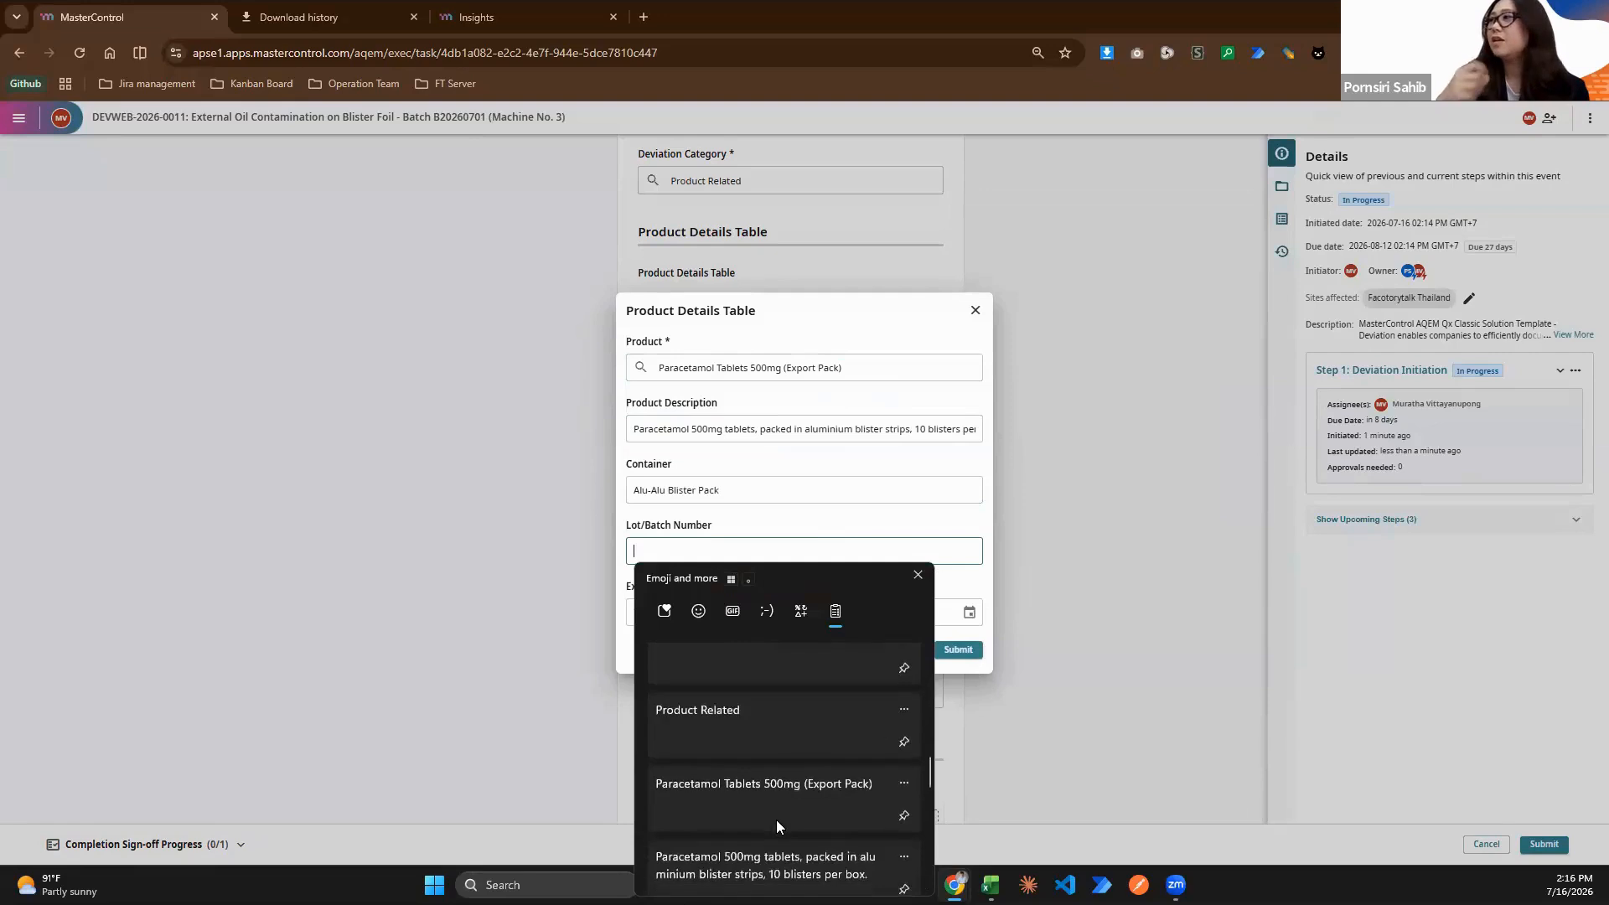
pyautogui.click(724, 756)
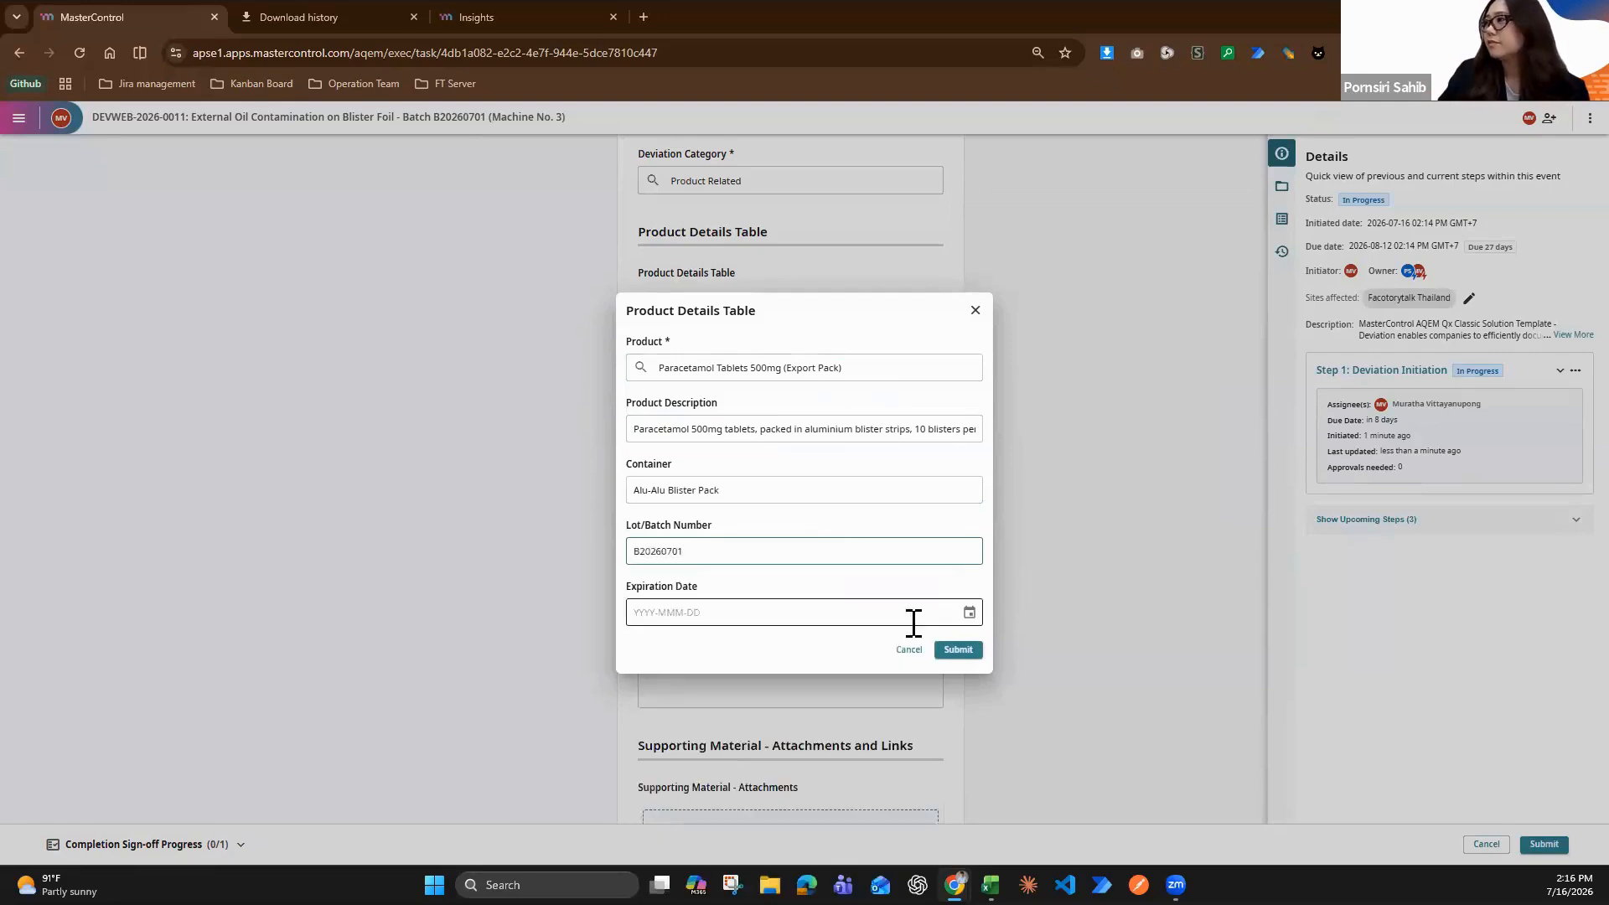
# Set the product's Expiration Date to 2026-07-31, submit the entry and close the Product Details Table dialog
pyautogui.click(977, 620)
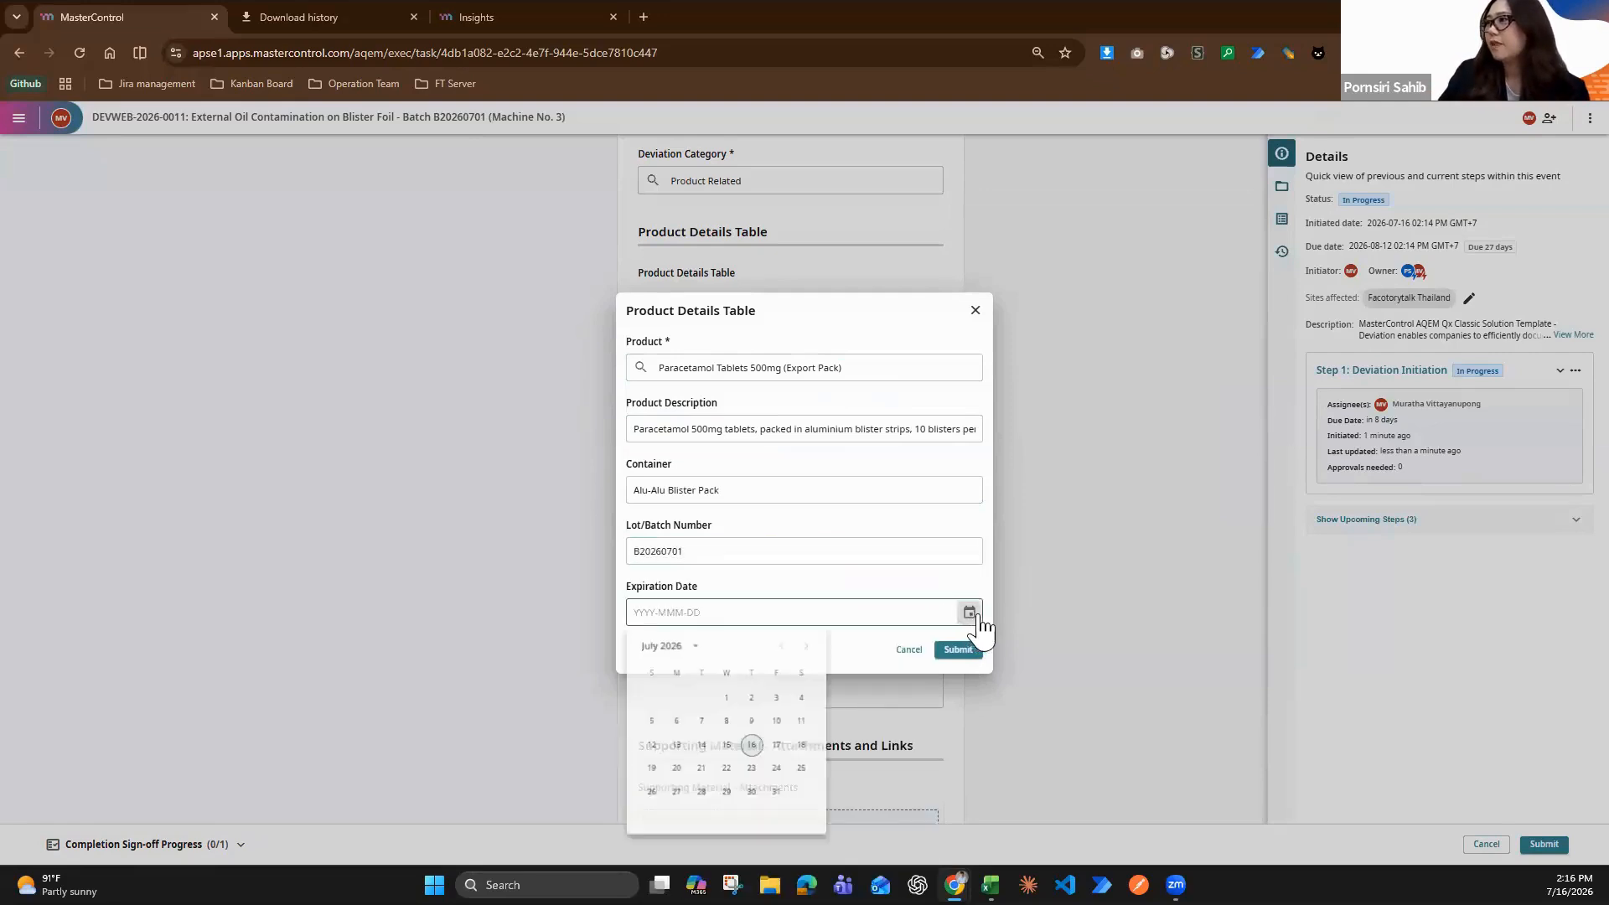
pyautogui.click(777, 796)
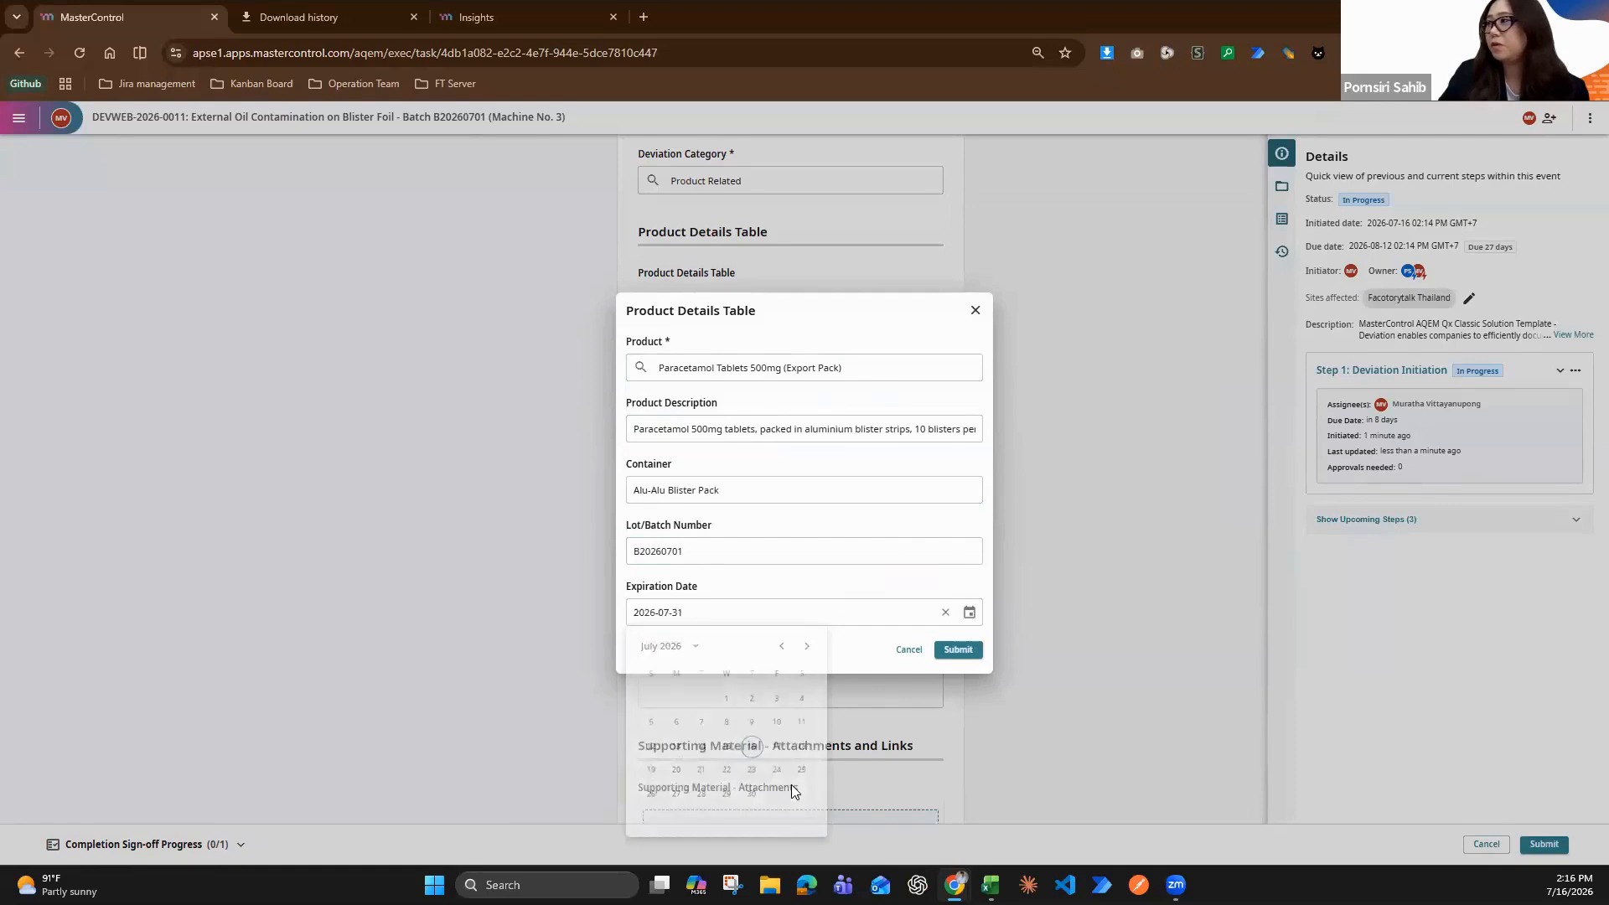
pyautogui.click(968, 656)
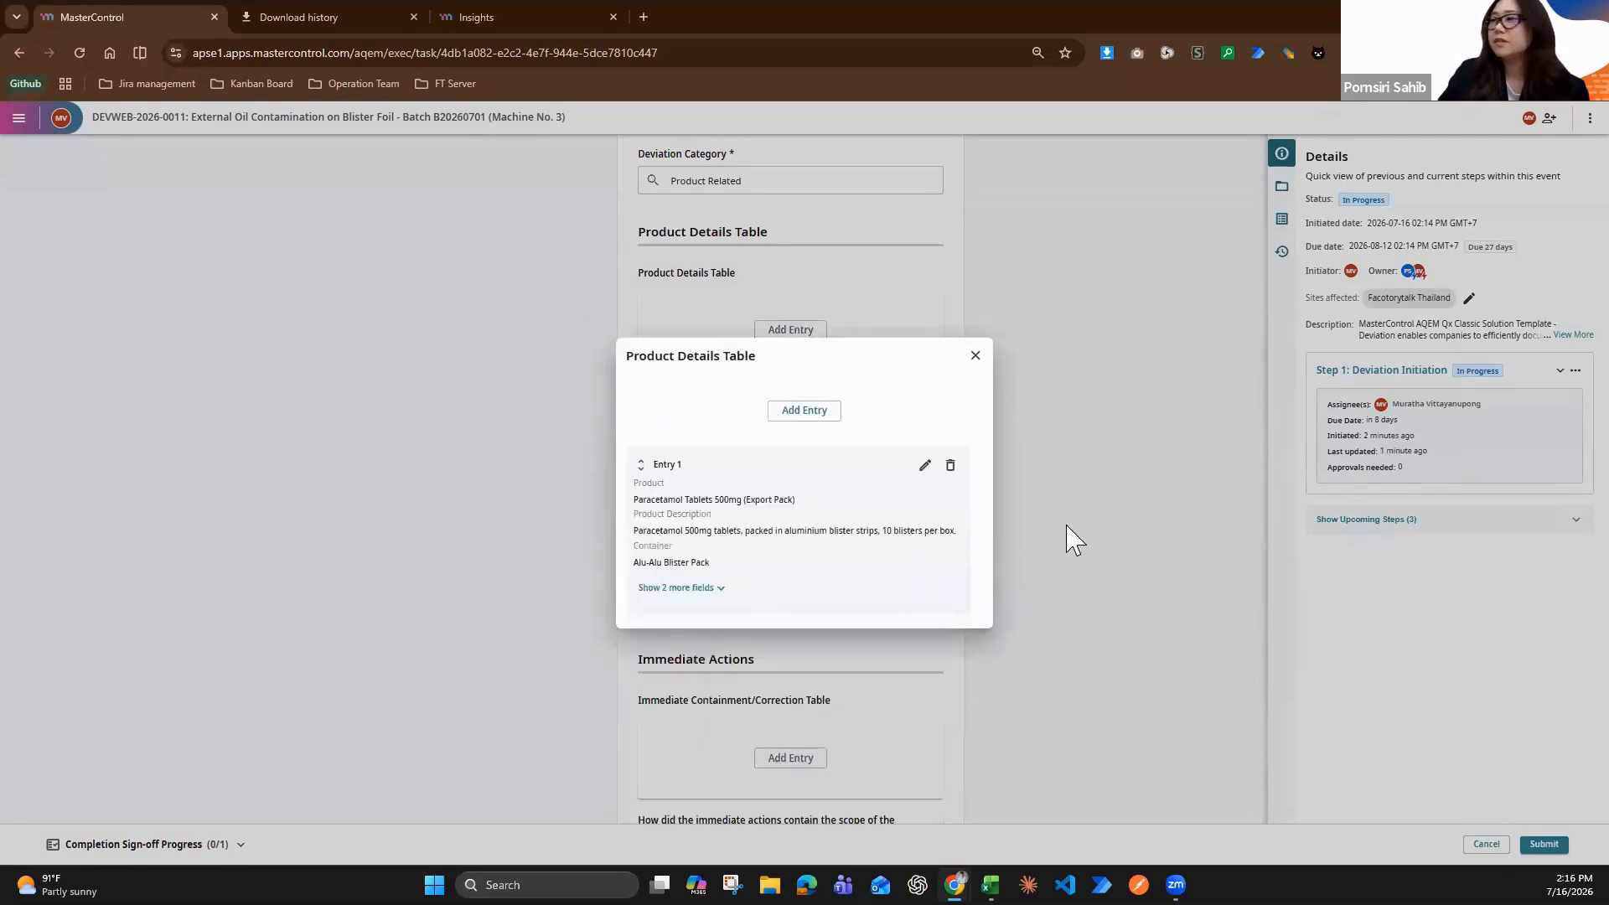
pyautogui.click(985, 689)
# Try to fill in the Quantity Affected field with "2,500 Boxes"
pyautogui.scroll(-1, 994, 573)
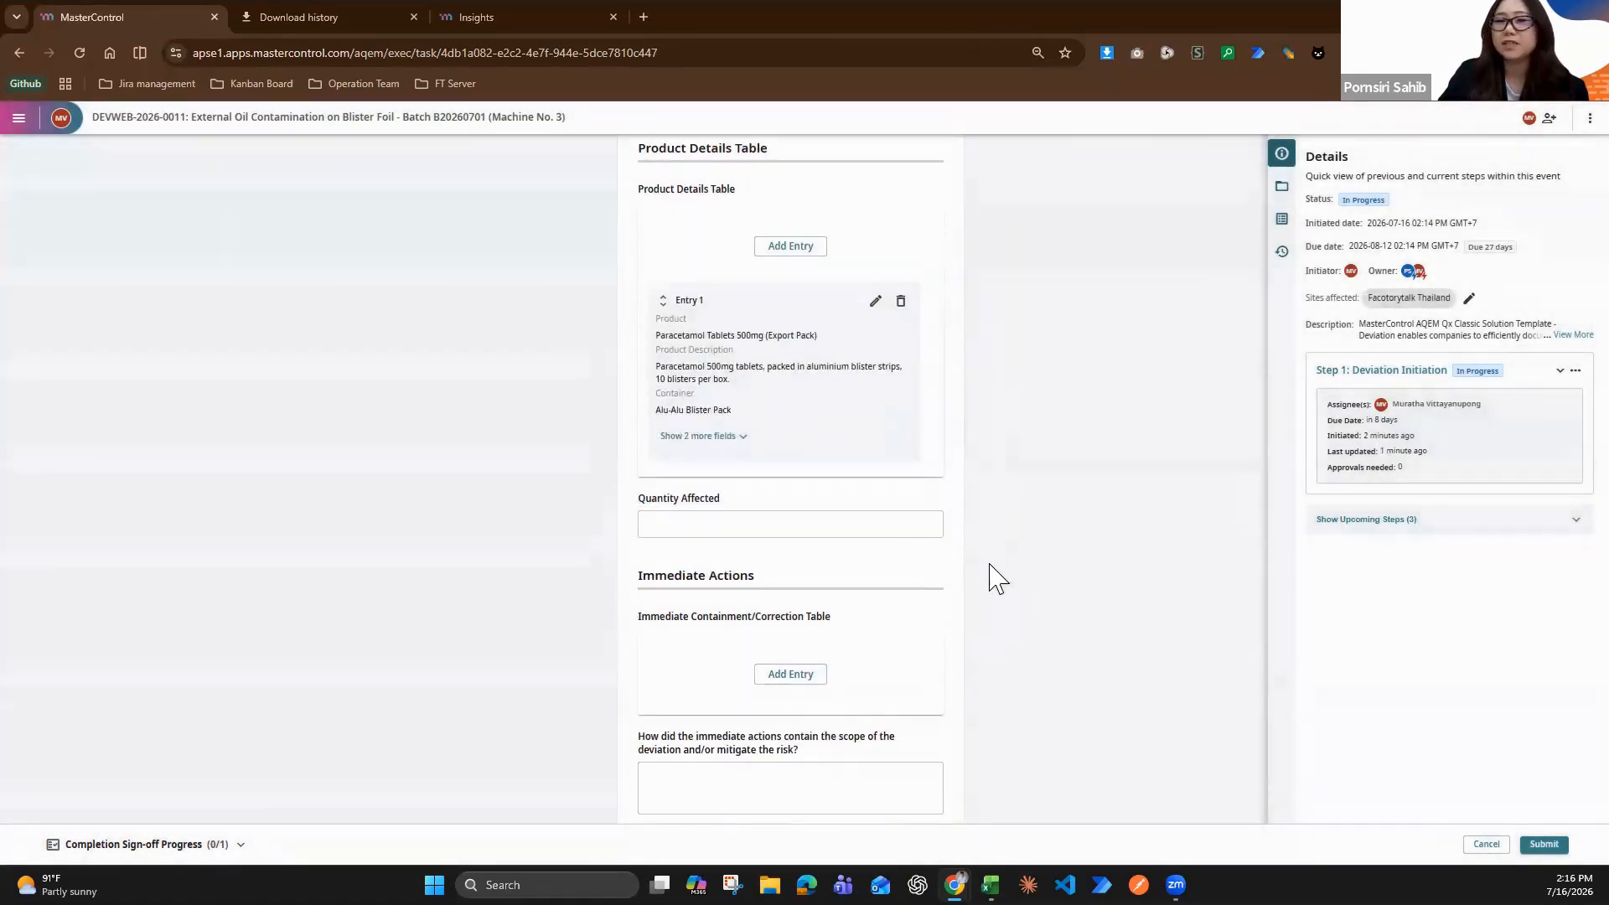
pyautogui.click(861, 517)
pyautogui.press('super+v')
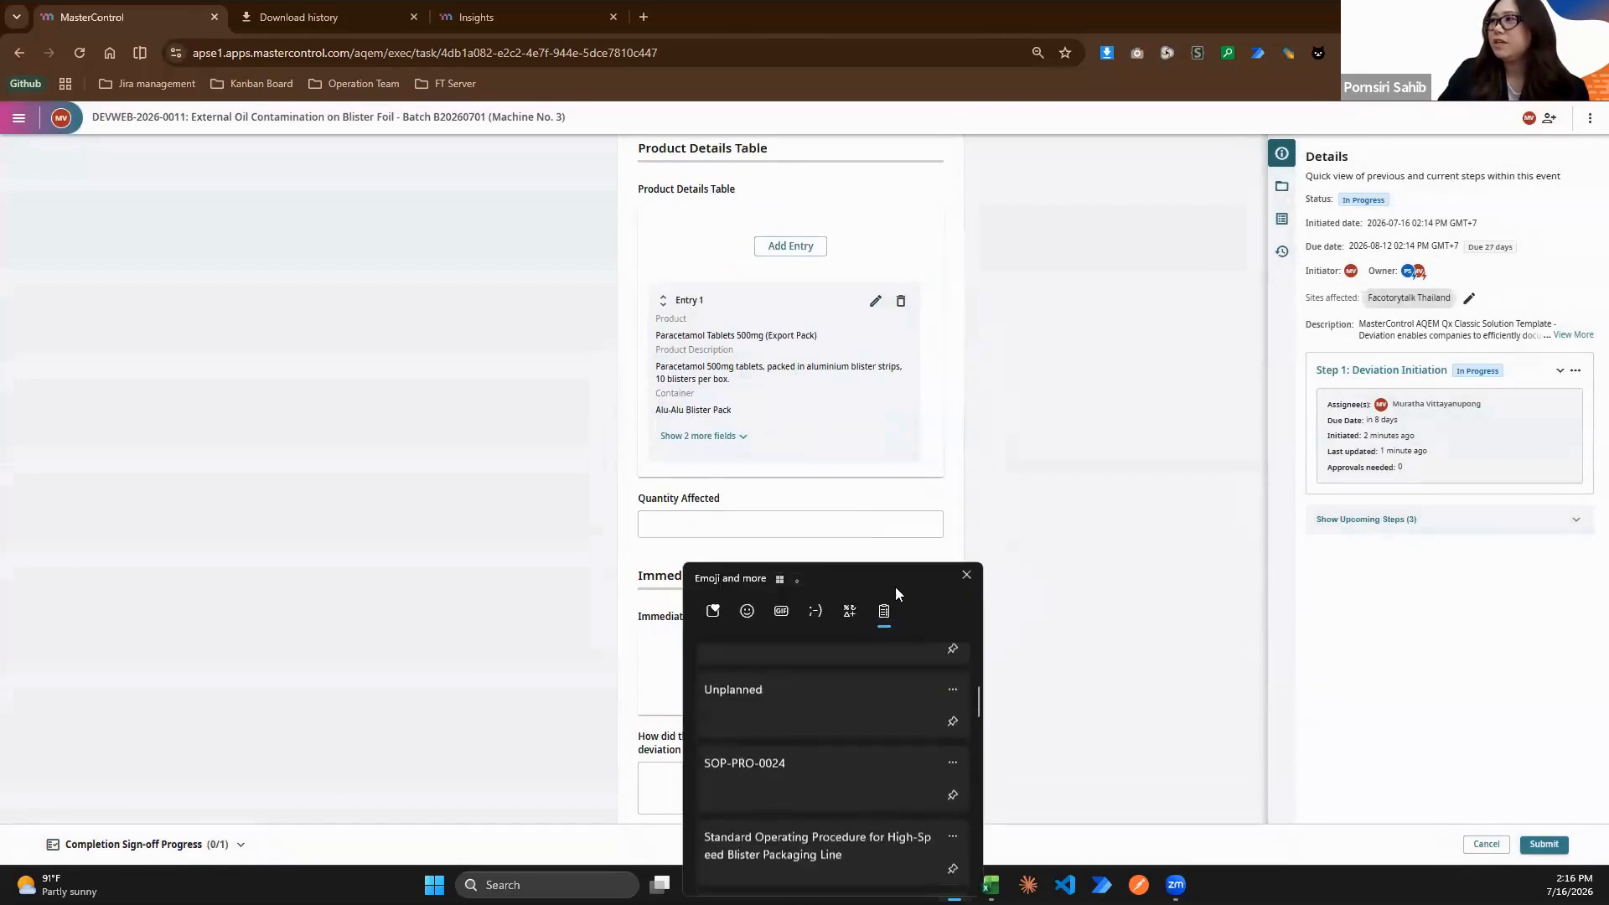
pyautogui.scroll(-2, 1045, 669)
pyautogui.scroll(-10, 1032, 695)
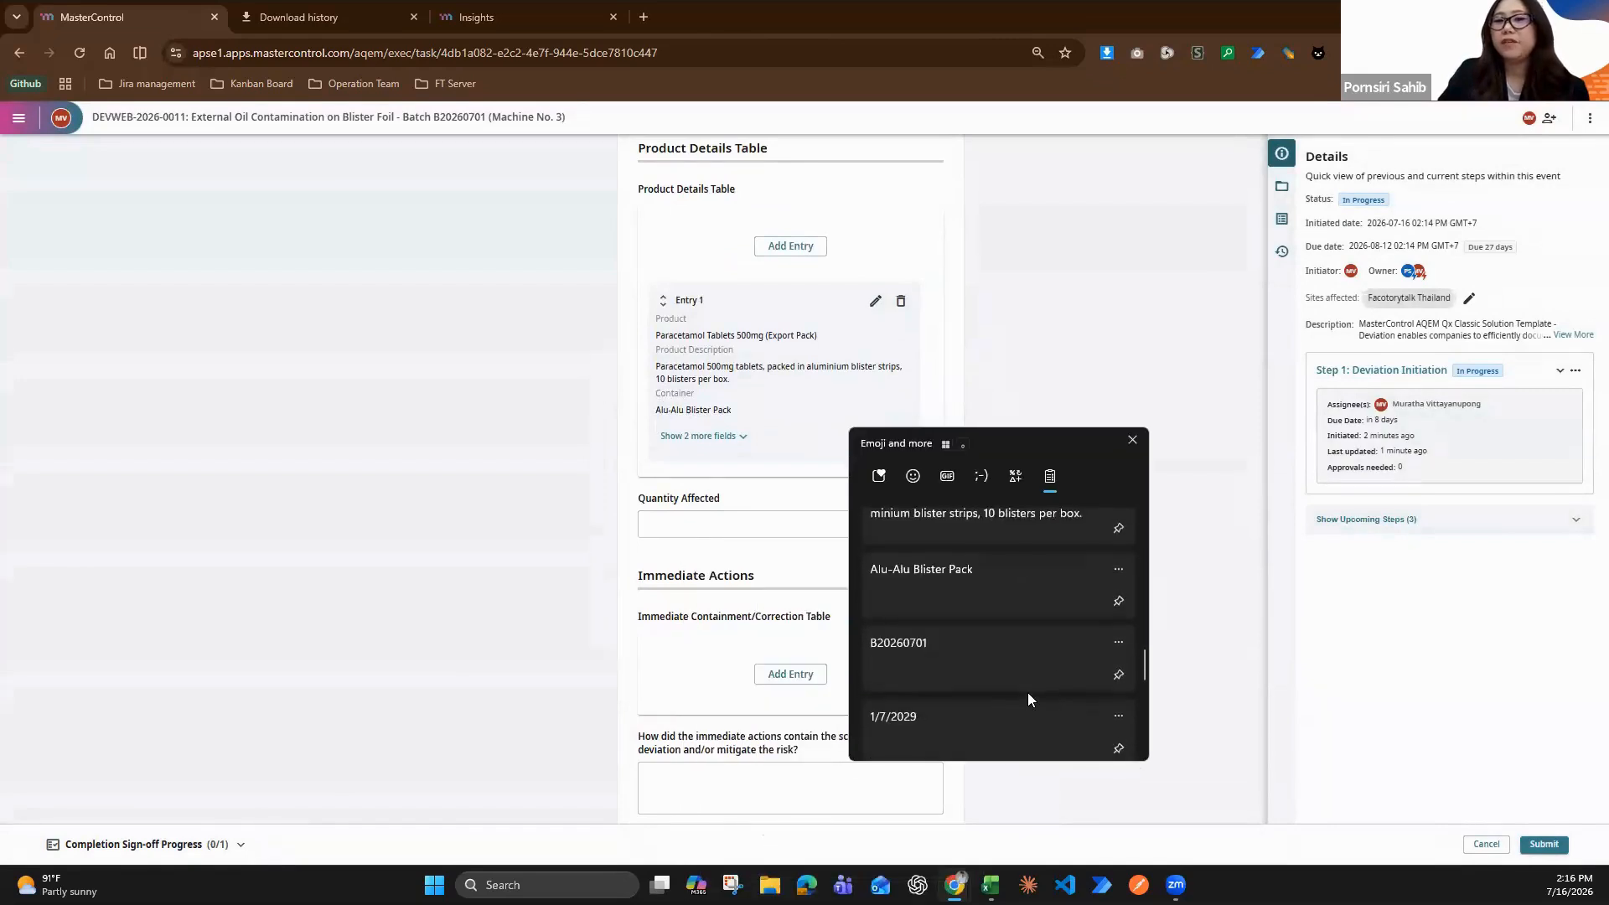
pyautogui.scroll(-1, 1028, 692)
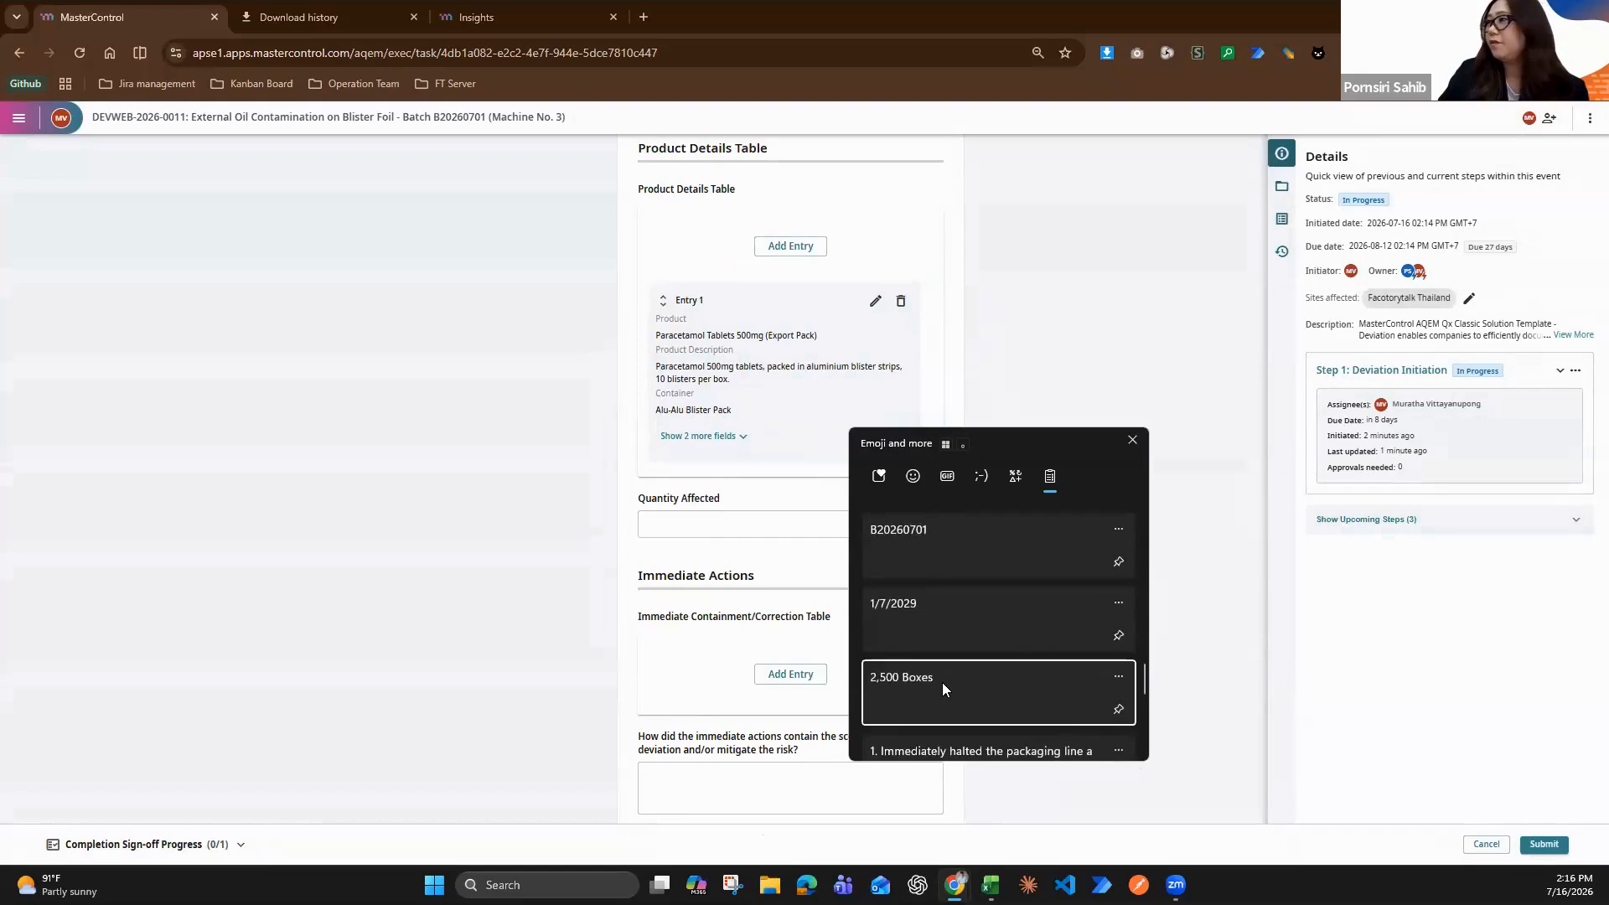
pyautogui.click(942, 682)
# Fill in the Quantity Affected field with "B20260701"
pyautogui.click(791, 526)
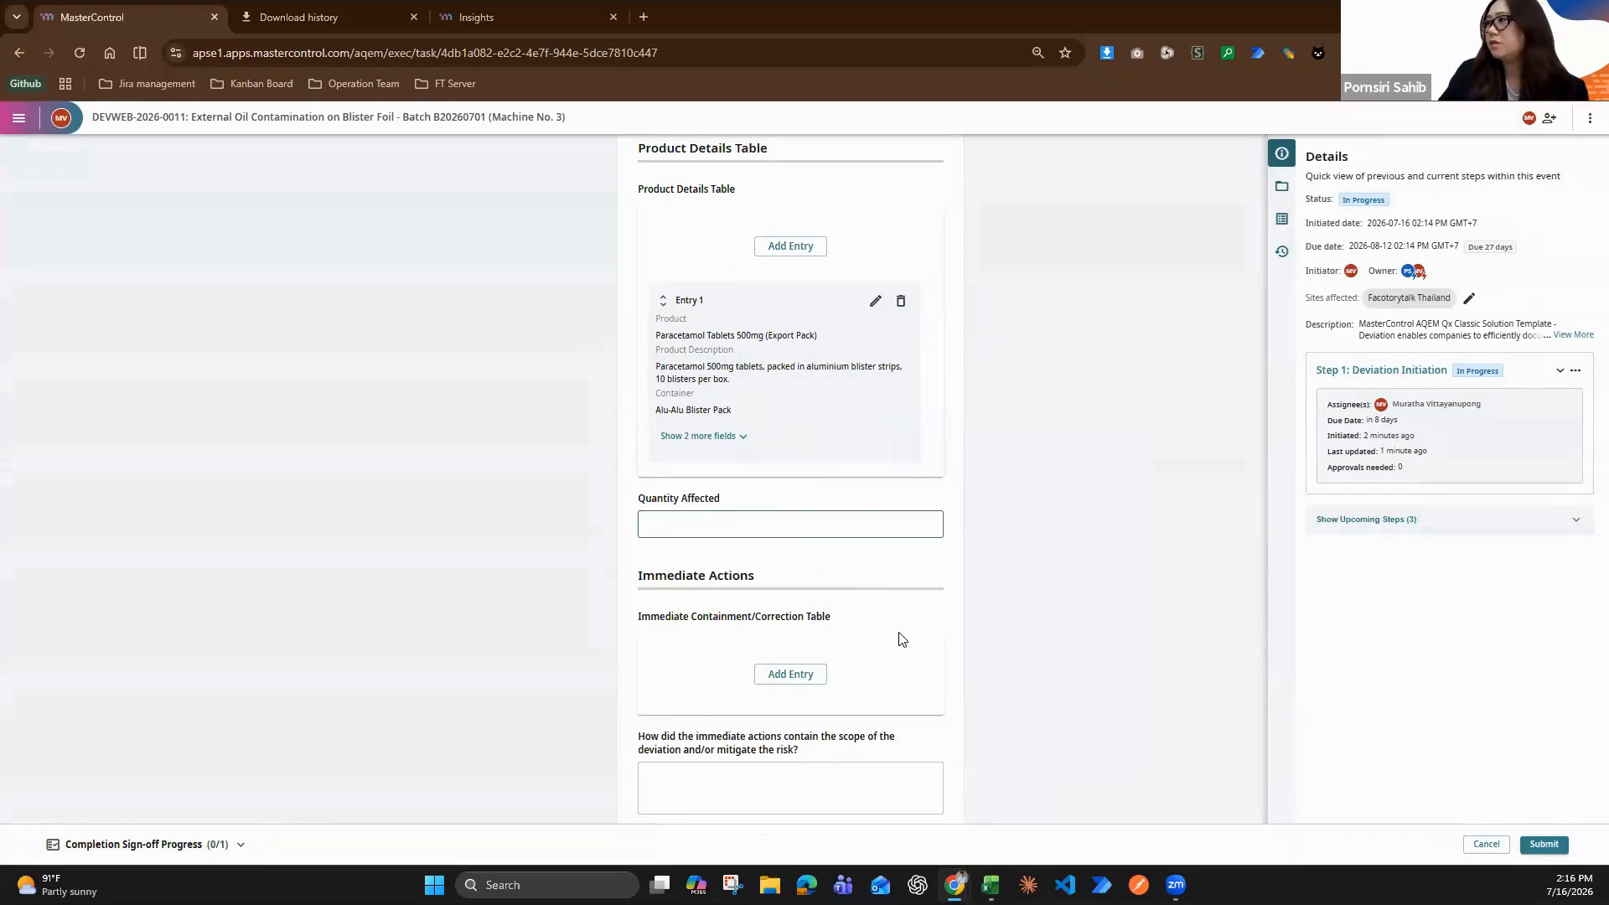
pyautogui.press('super+v')
pyautogui.scroll(5, 835, 724)
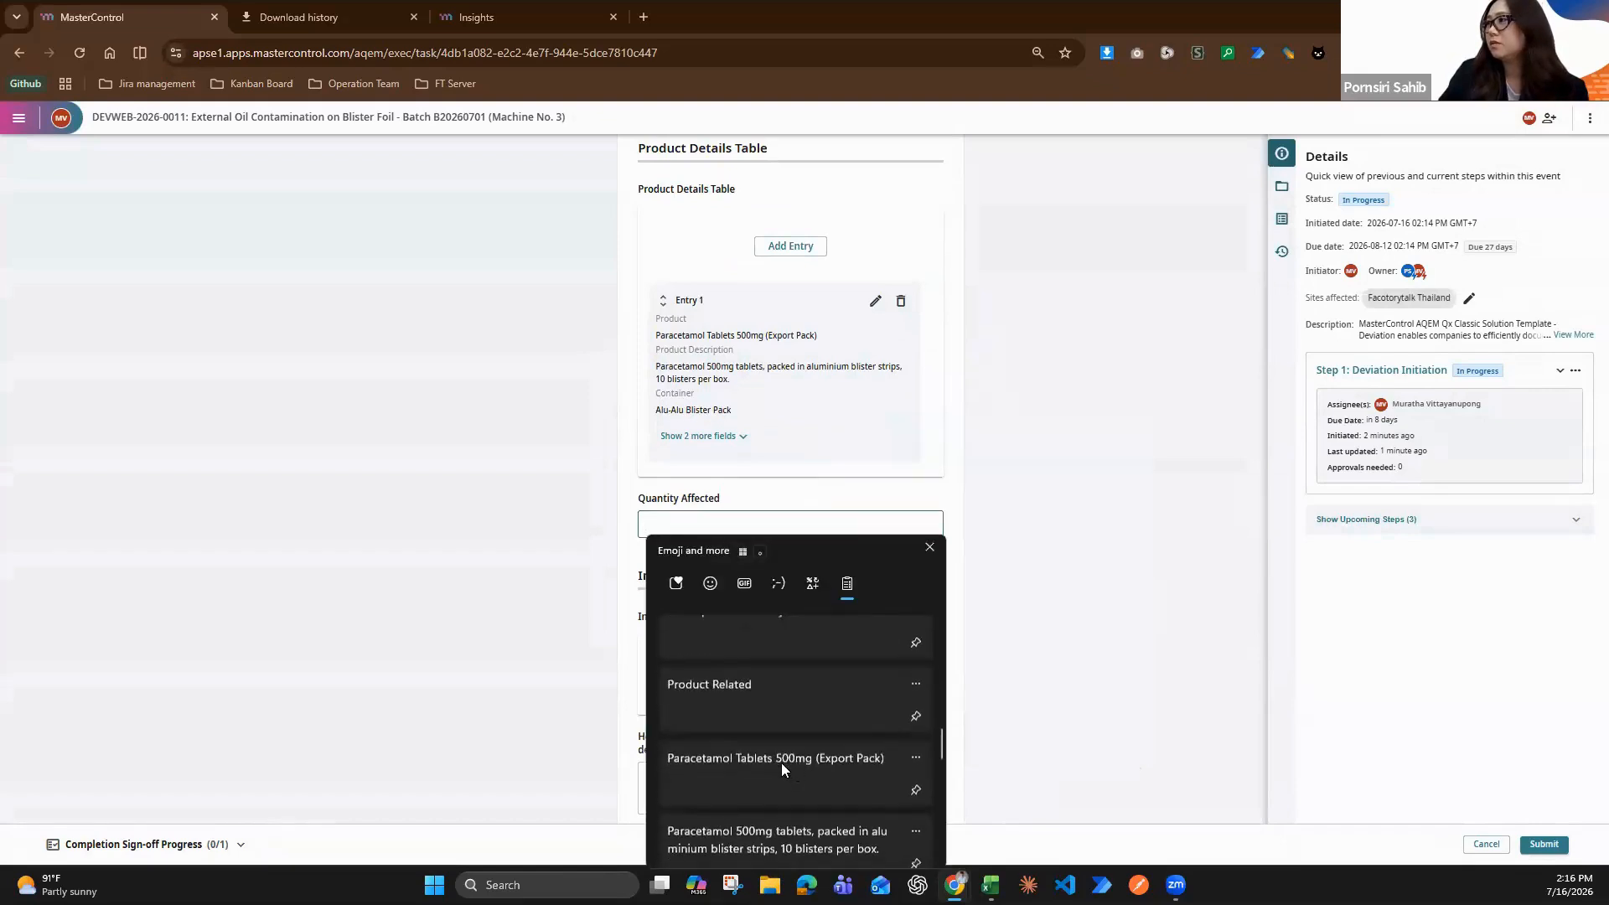
pyautogui.scroll(-3, 754, 779)
pyautogui.click(699, 796)
# Add an Immediate Containment/Correction entry described as "1. Immediately halted the packaging line and physically segregated all affected boxes from this lot to the designated Quarantine Area."
pyautogui.scroll(-2, 976, 600)
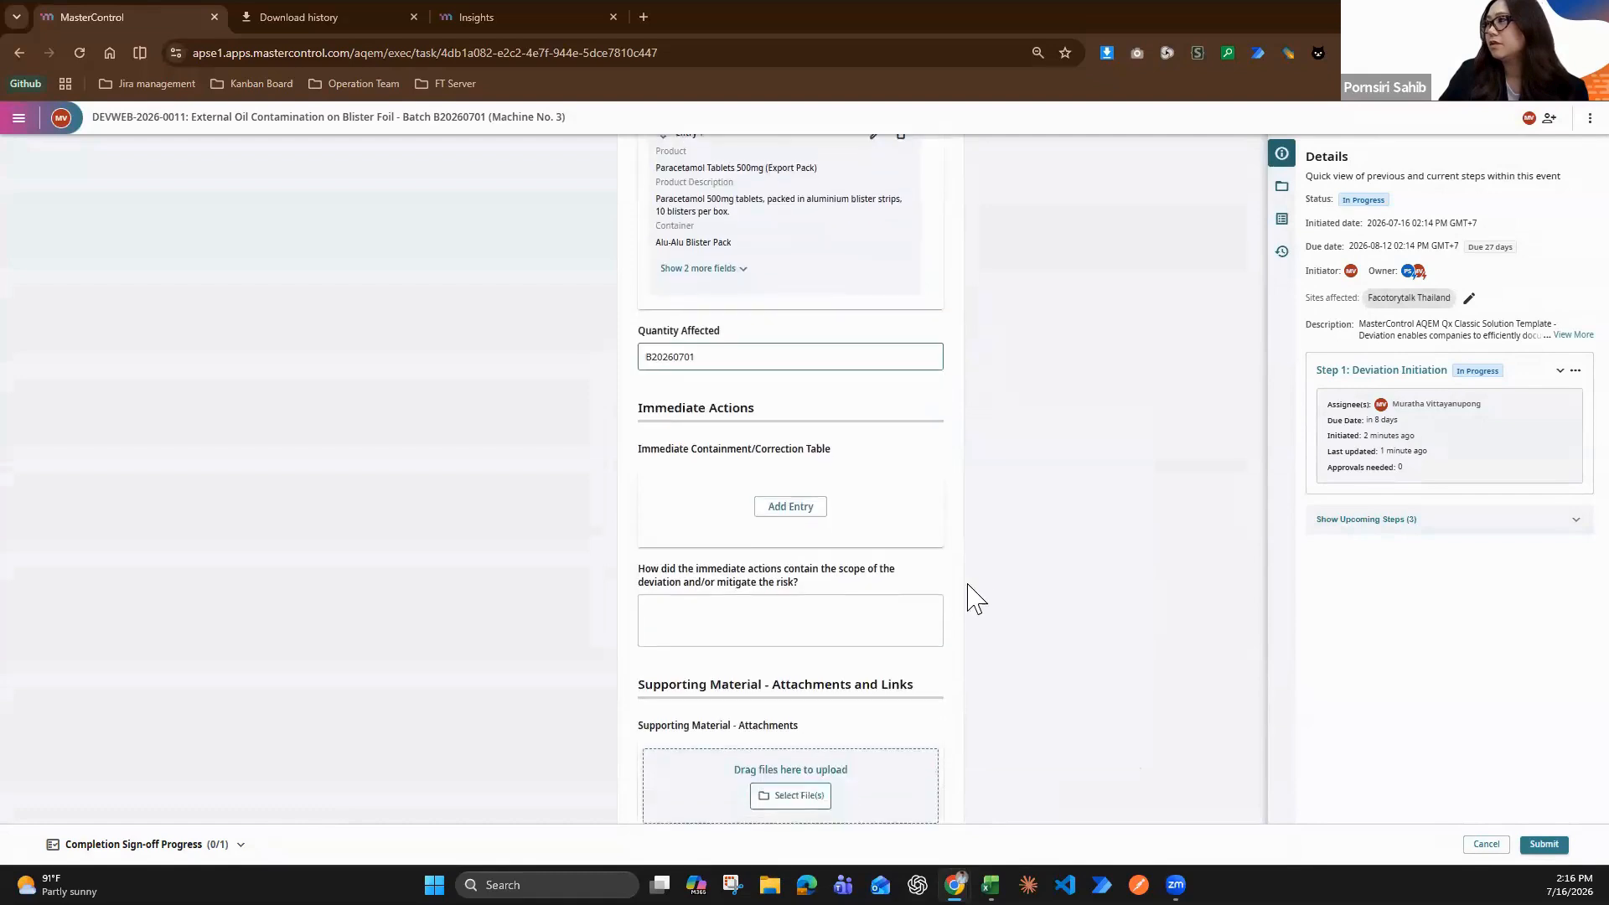
pyautogui.scroll(-2, 844, 509)
pyautogui.click(818, 342)
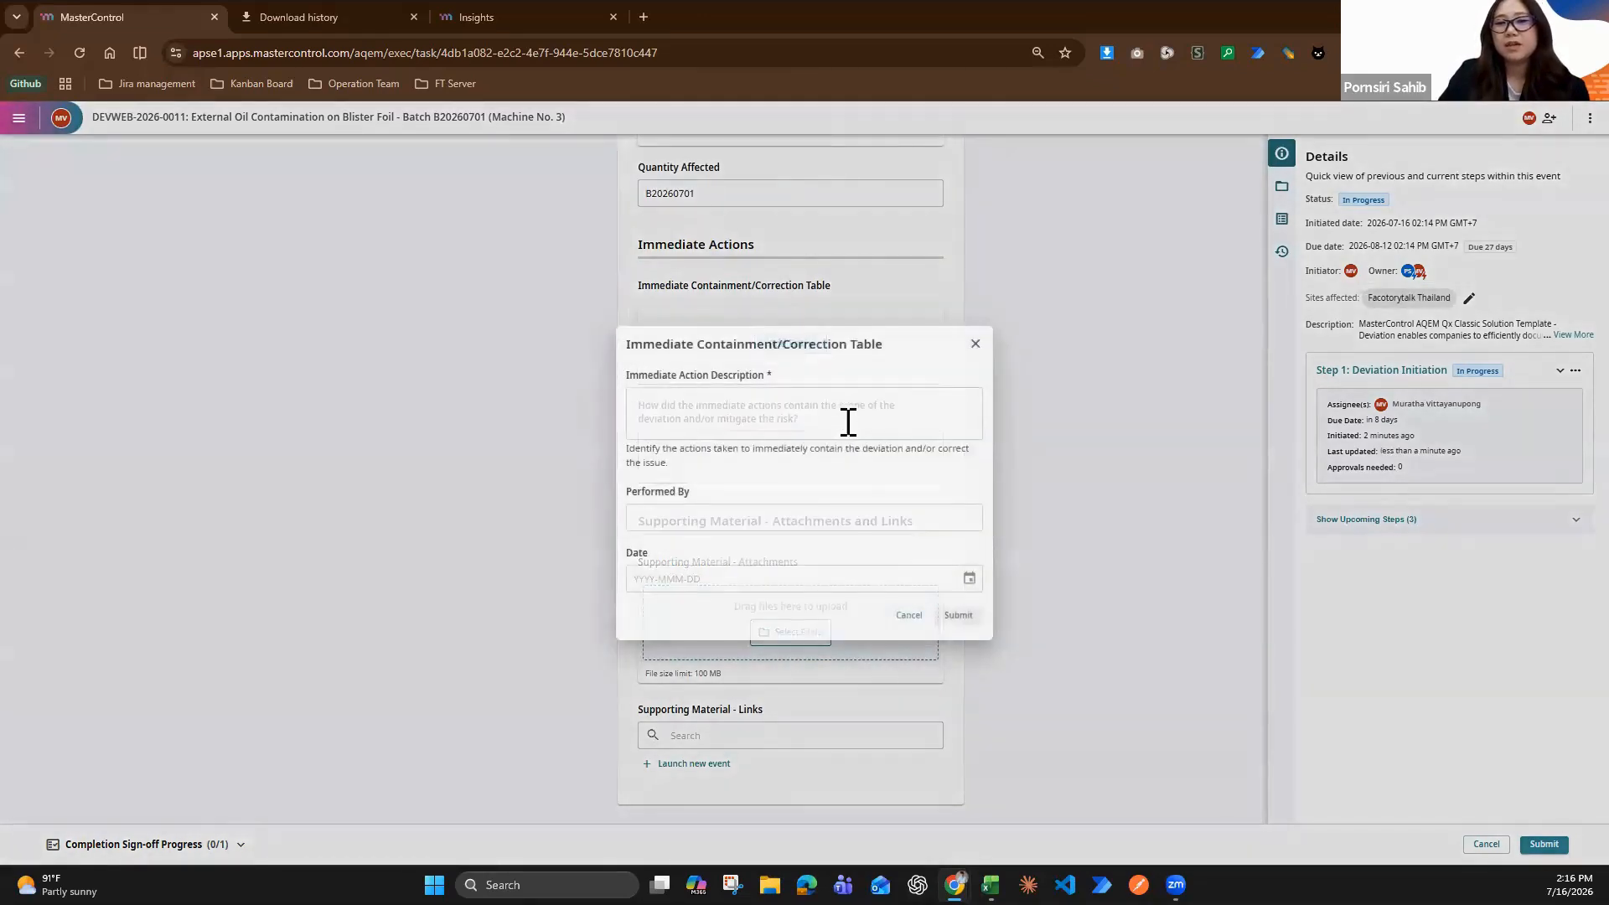
pyautogui.click(848, 419)
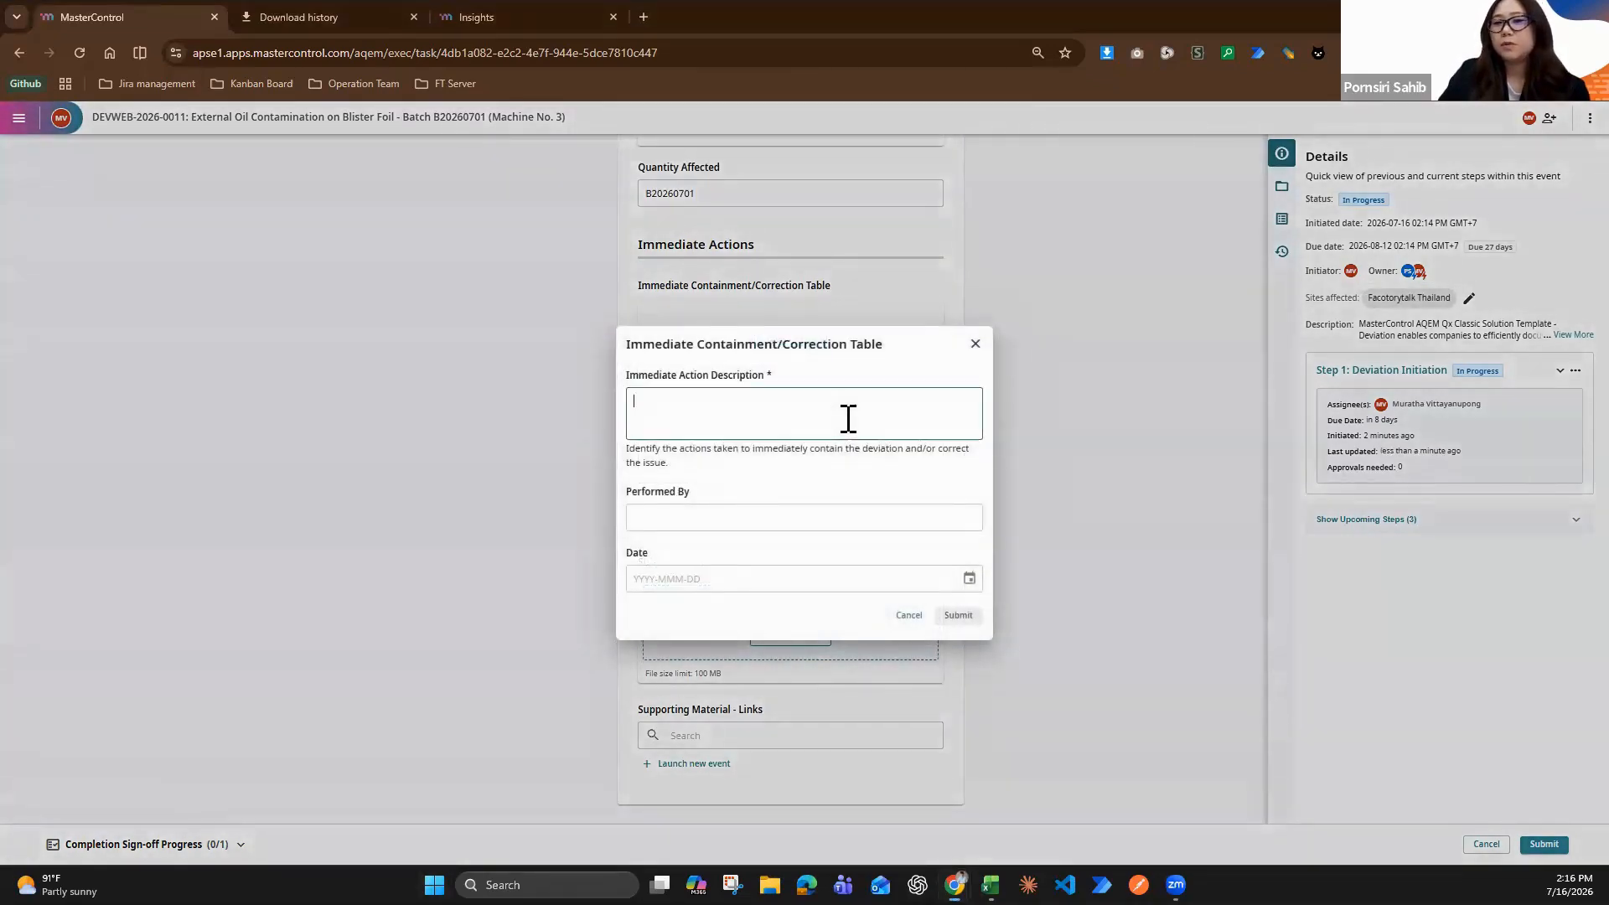
pyautogui.press('super+v')
pyautogui.scroll(-10, 832, 632)
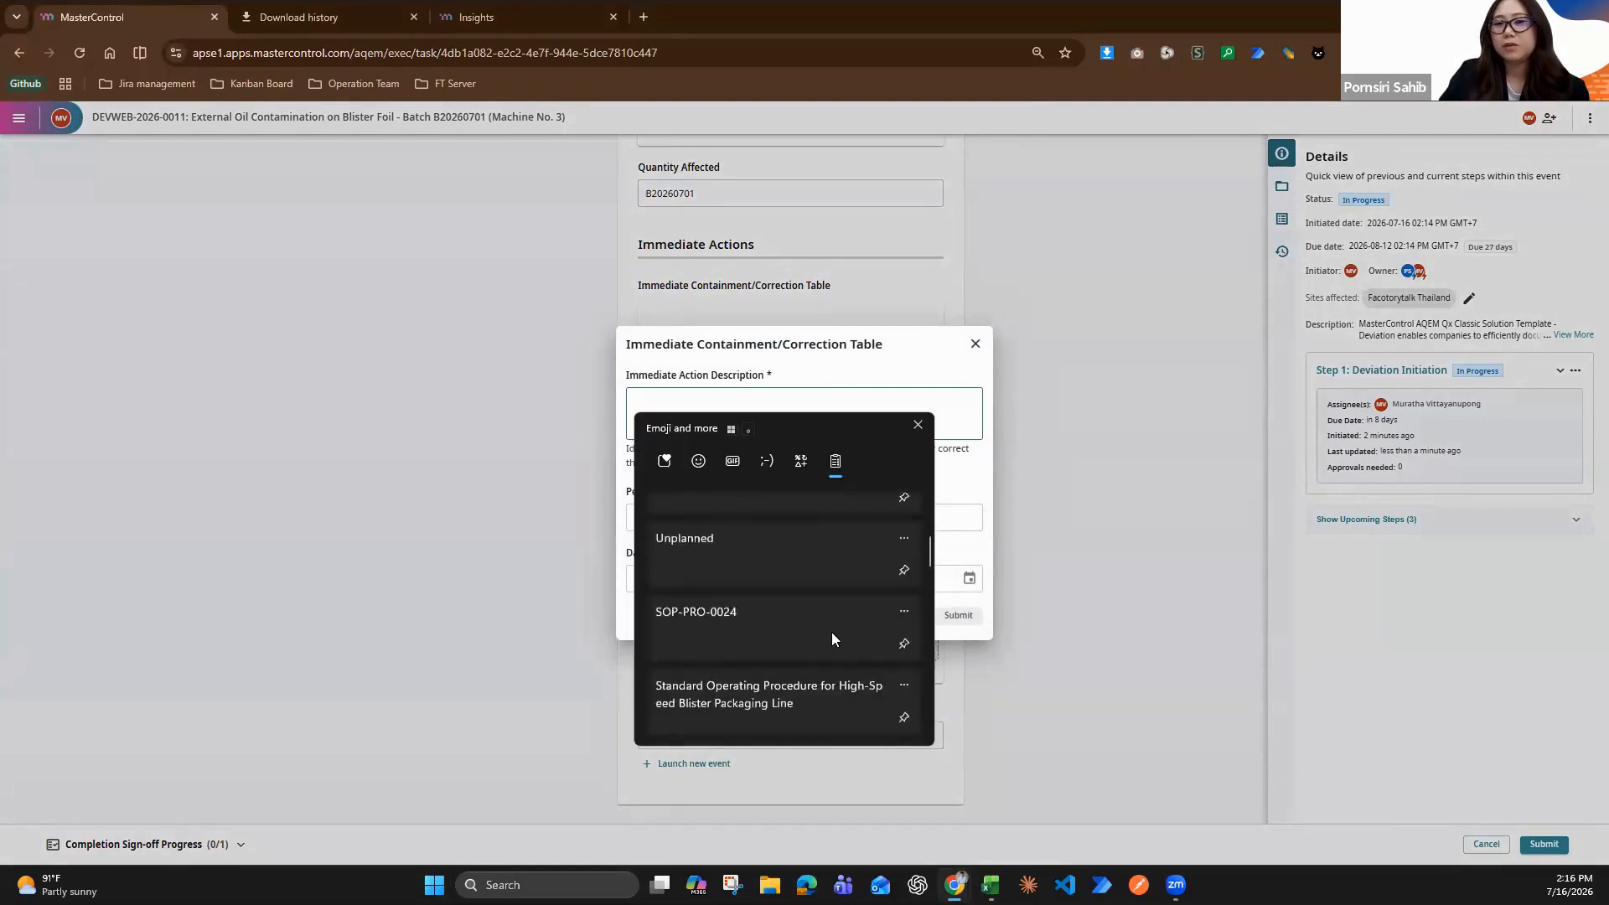
pyautogui.scroll(-3, 837, 669)
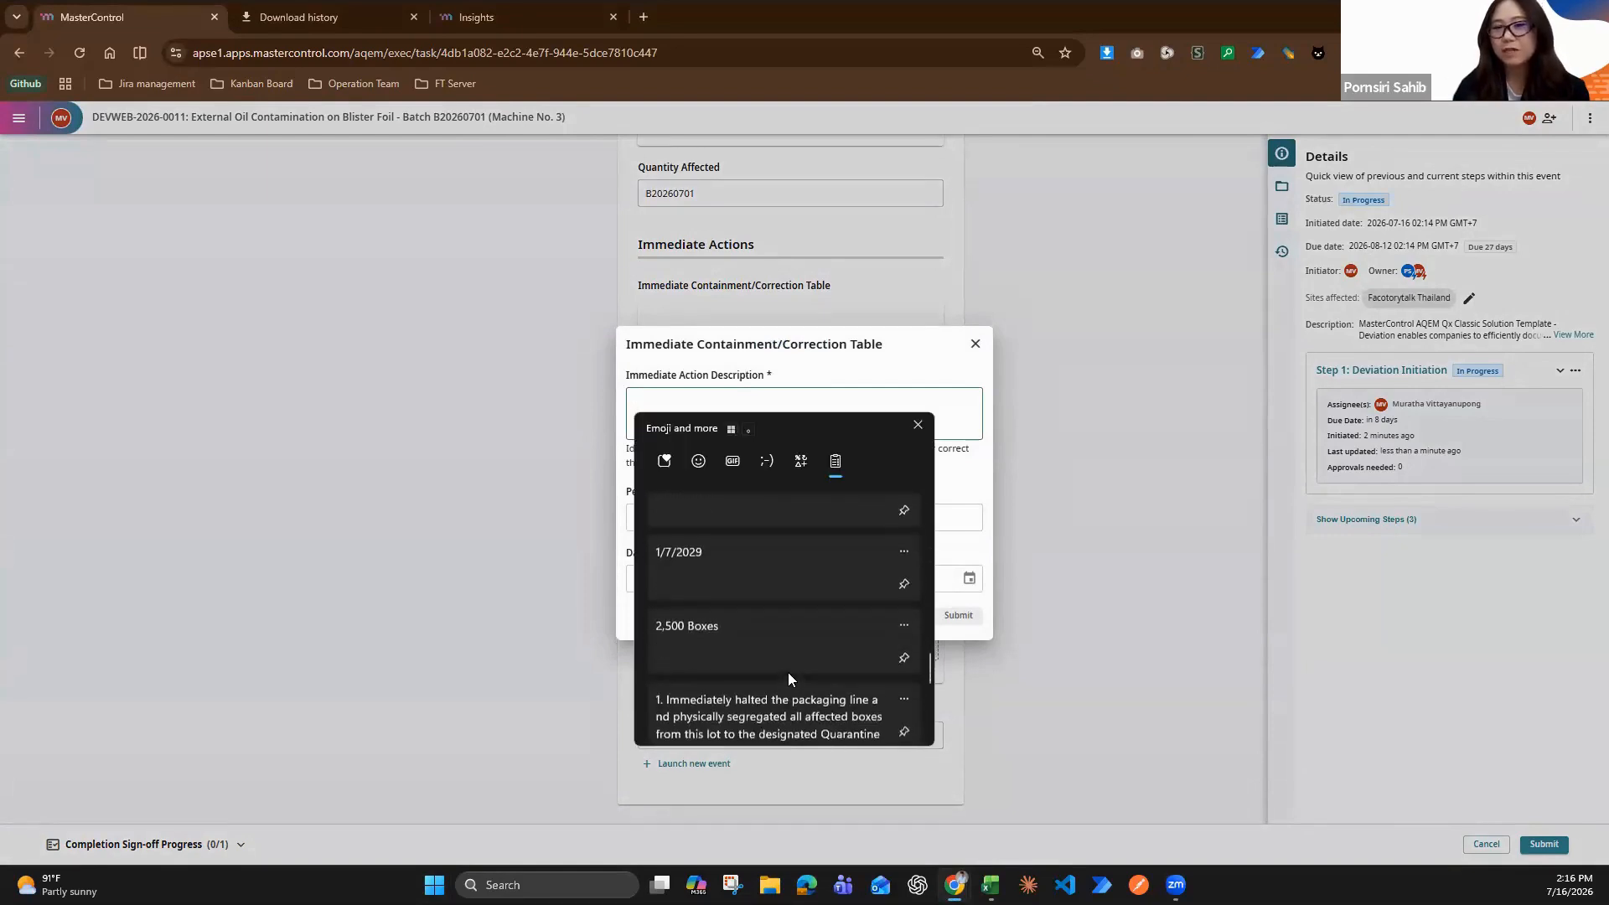
pyautogui.scroll(1, 778, 646)
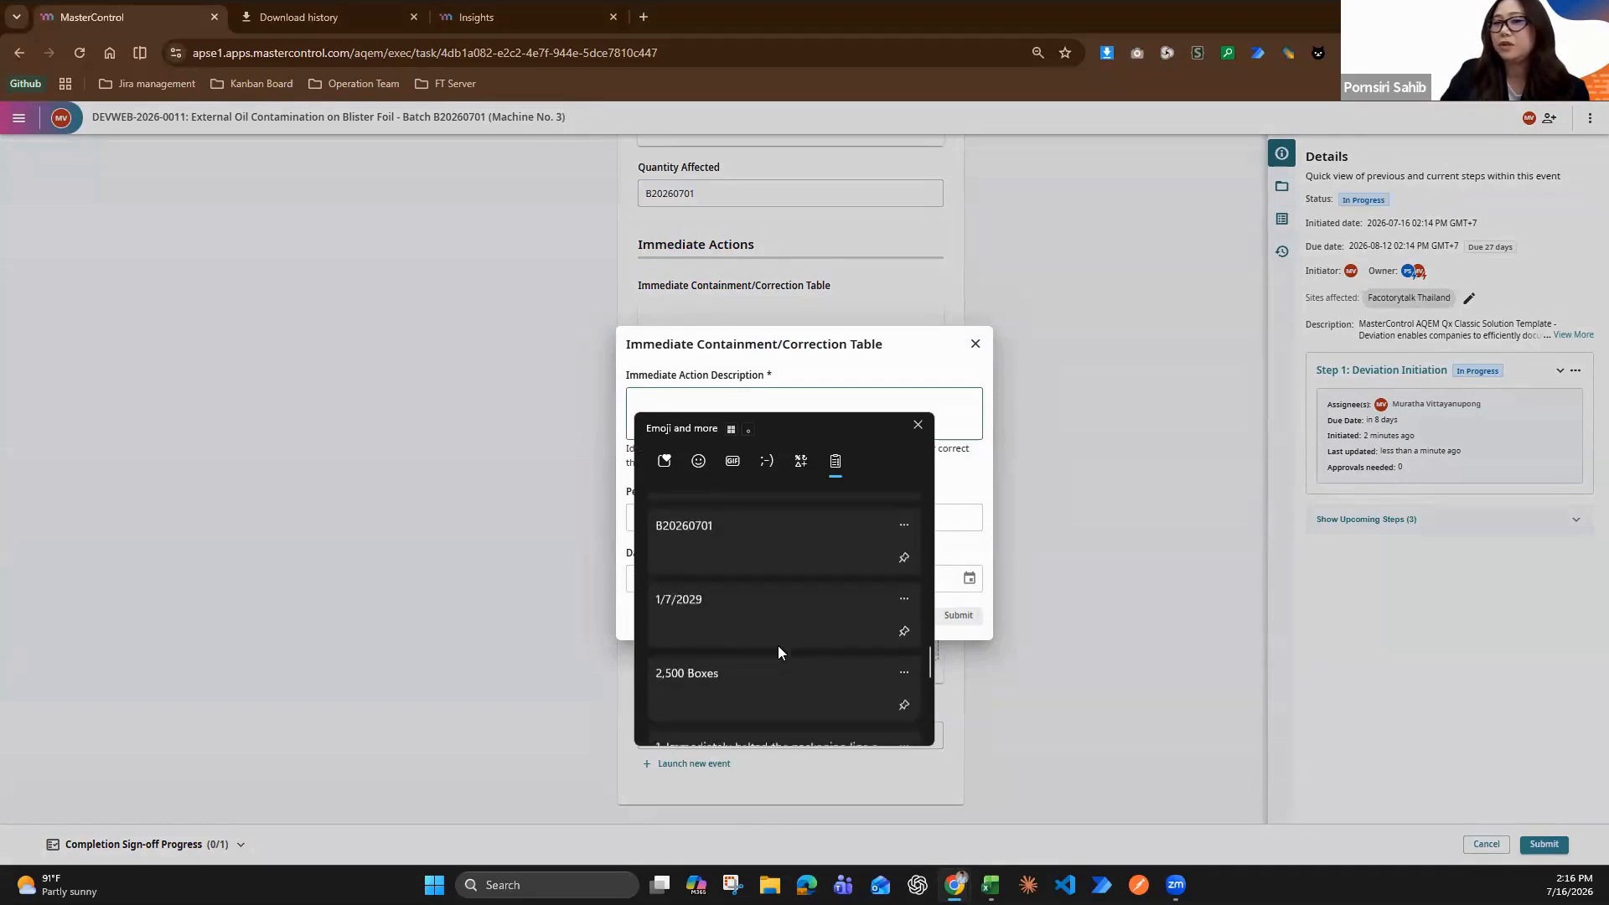
pyautogui.scroll(-3, 778, 655)
pyautogui.click(763, 610)
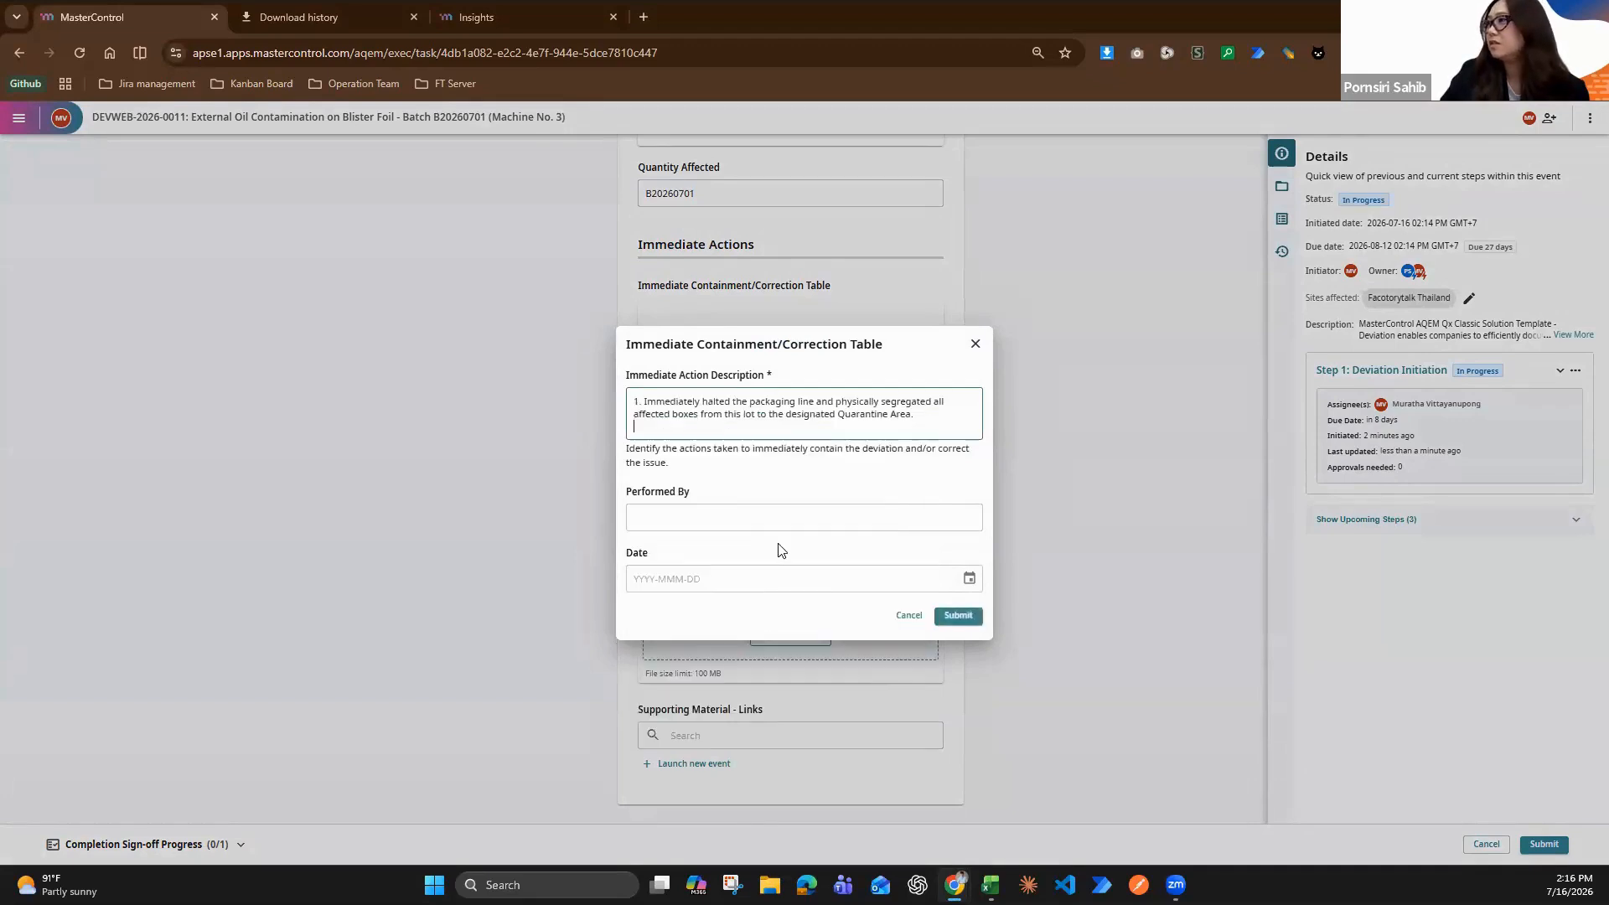
# Set Performed By to "Line Operator" for the first immediate action entry
pyautogui.click(743, 506)
pyautogui.press('super+v')
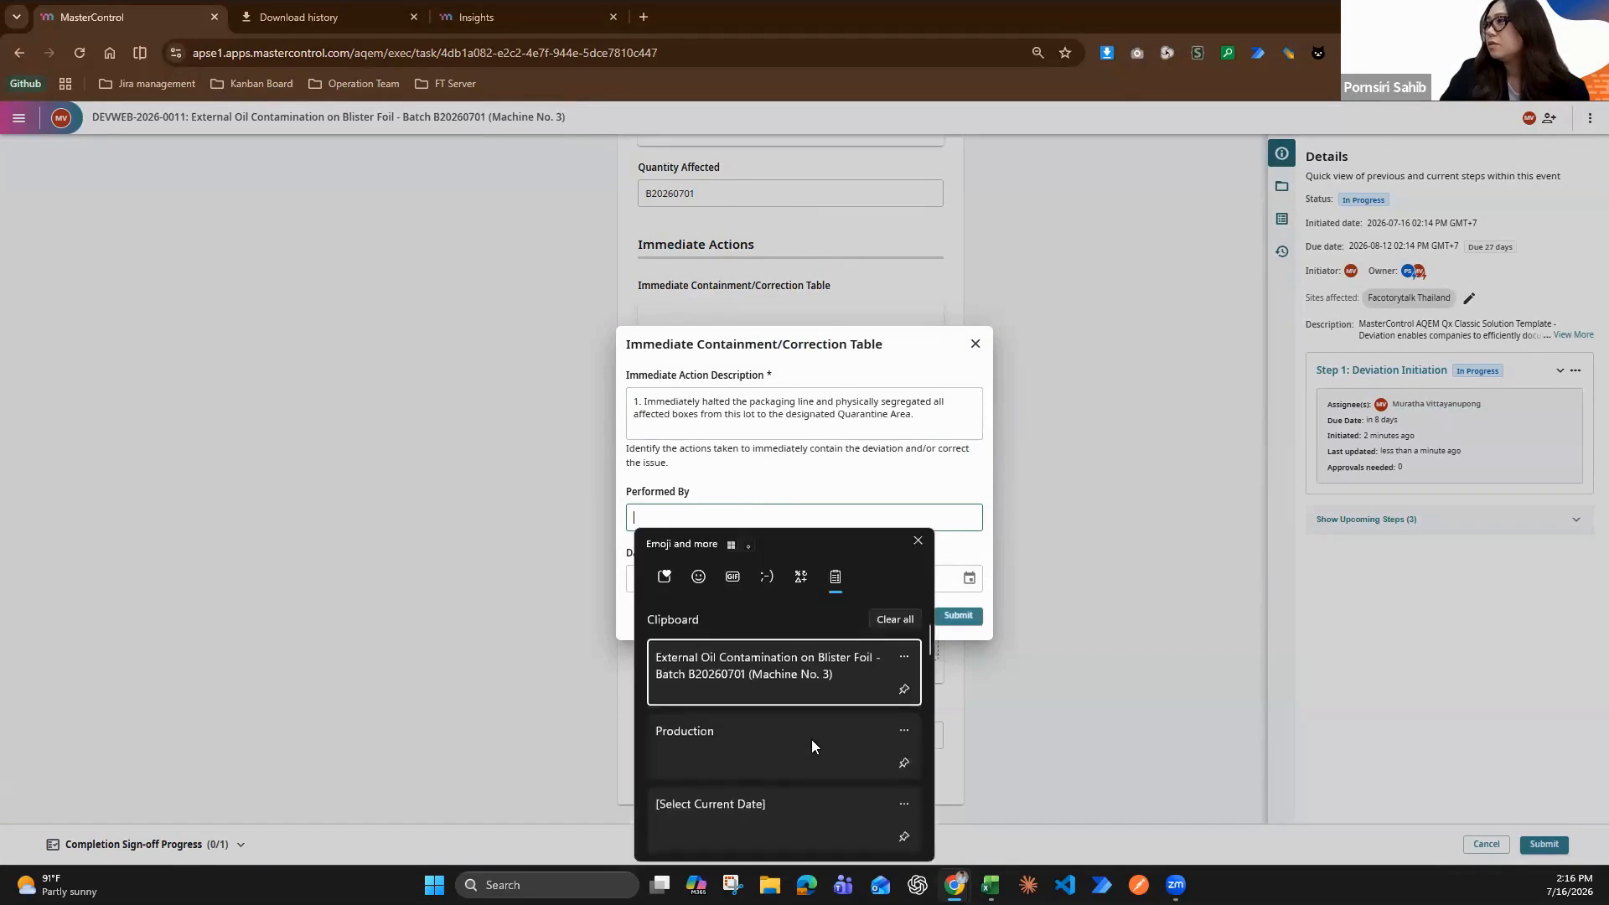
pyautogui.scroll(-10, 811, 740)
pyautogui.scroll(-1, 798, 791)
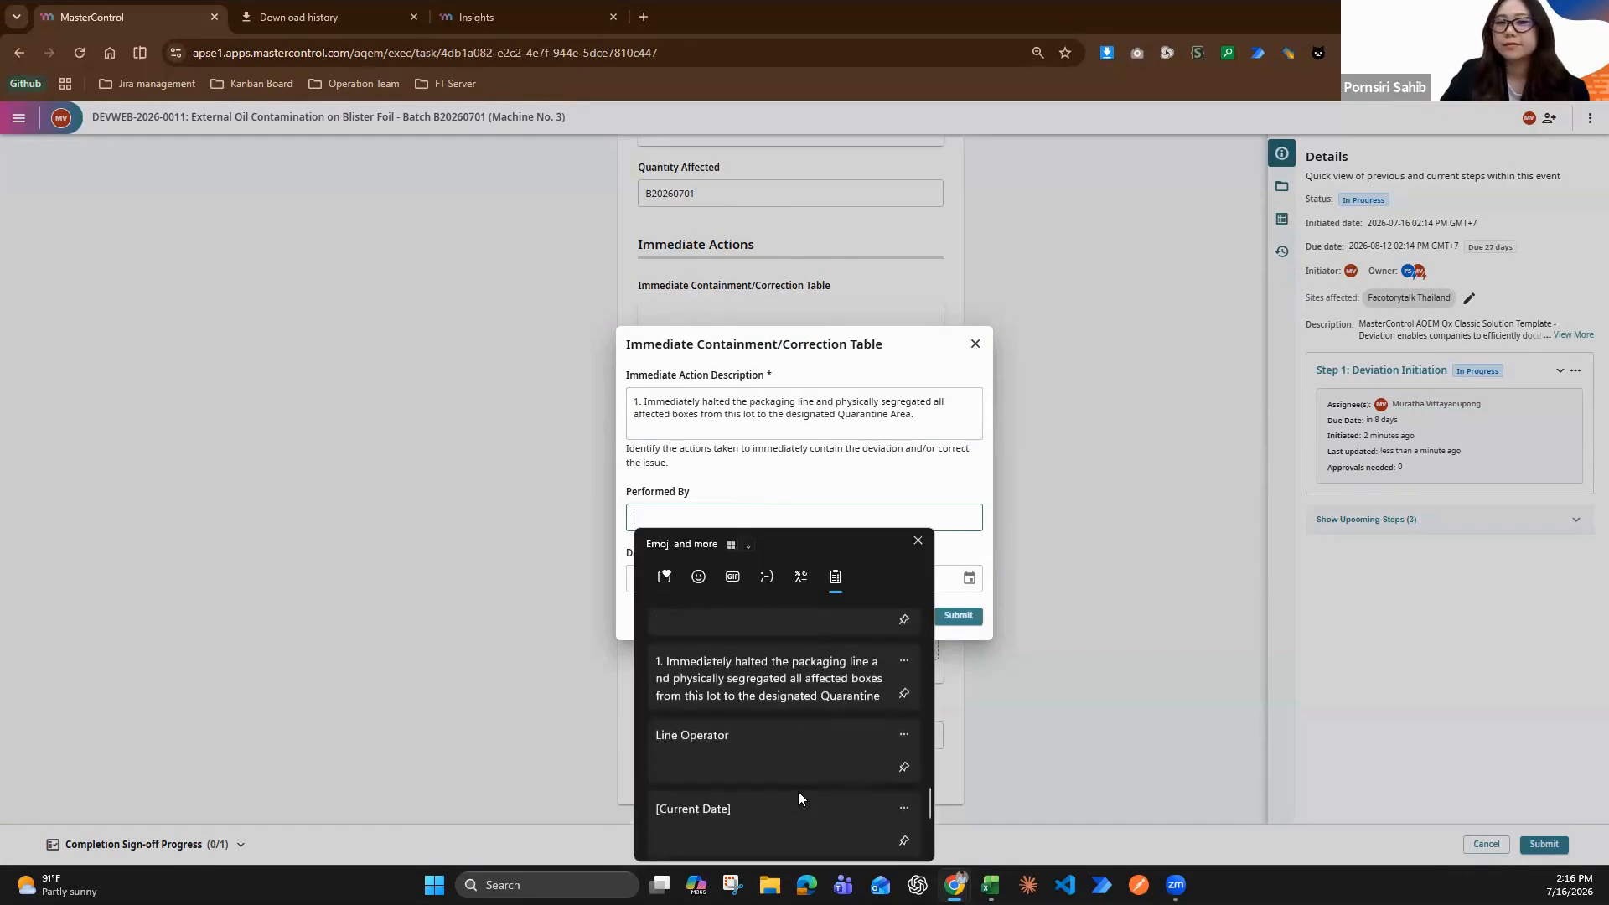
pyautogui.click(770, 763)
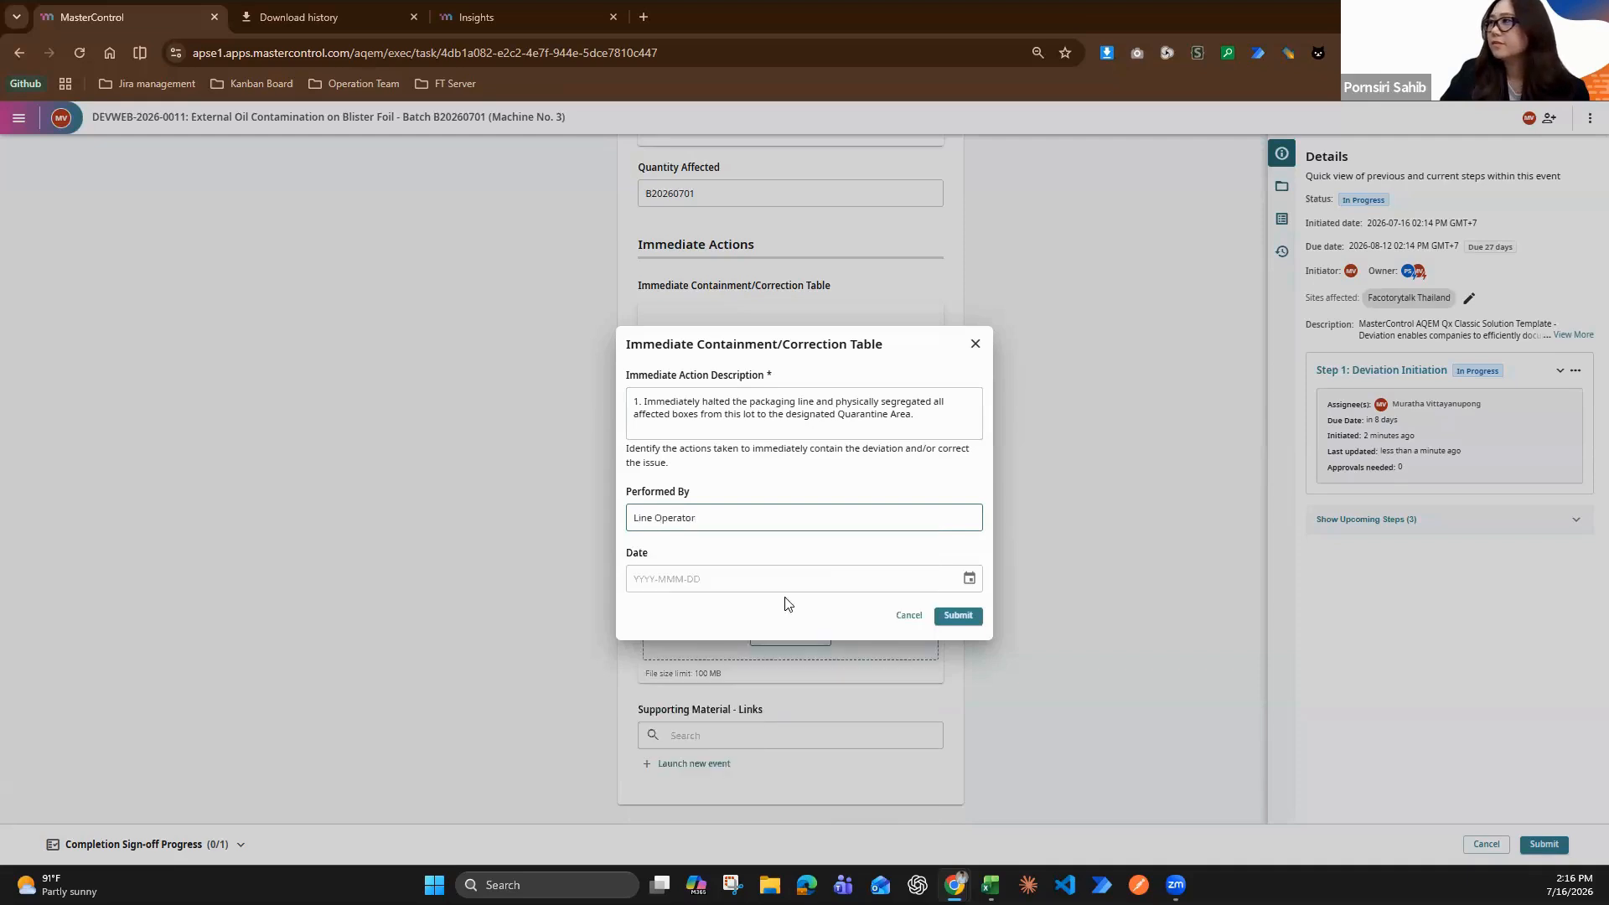
# Set the first immediate action's Date to 2026-07-16 and submit the entry
pyautogui.click(966, 577)
pyautogui.click(751, 713)
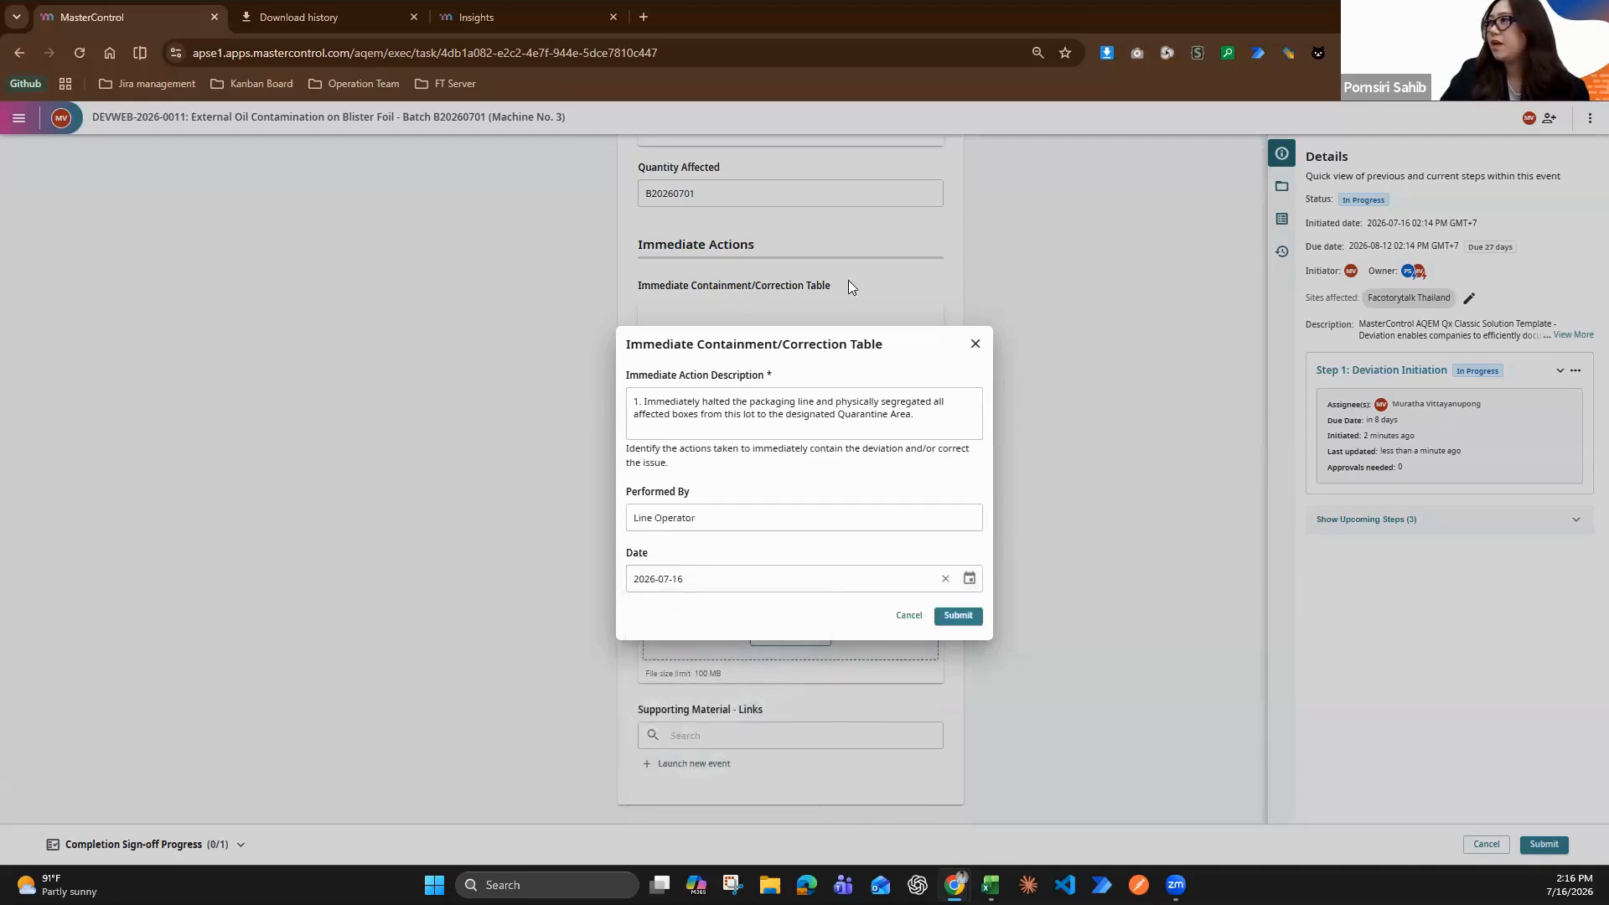
pyautogui.click(958, 616)
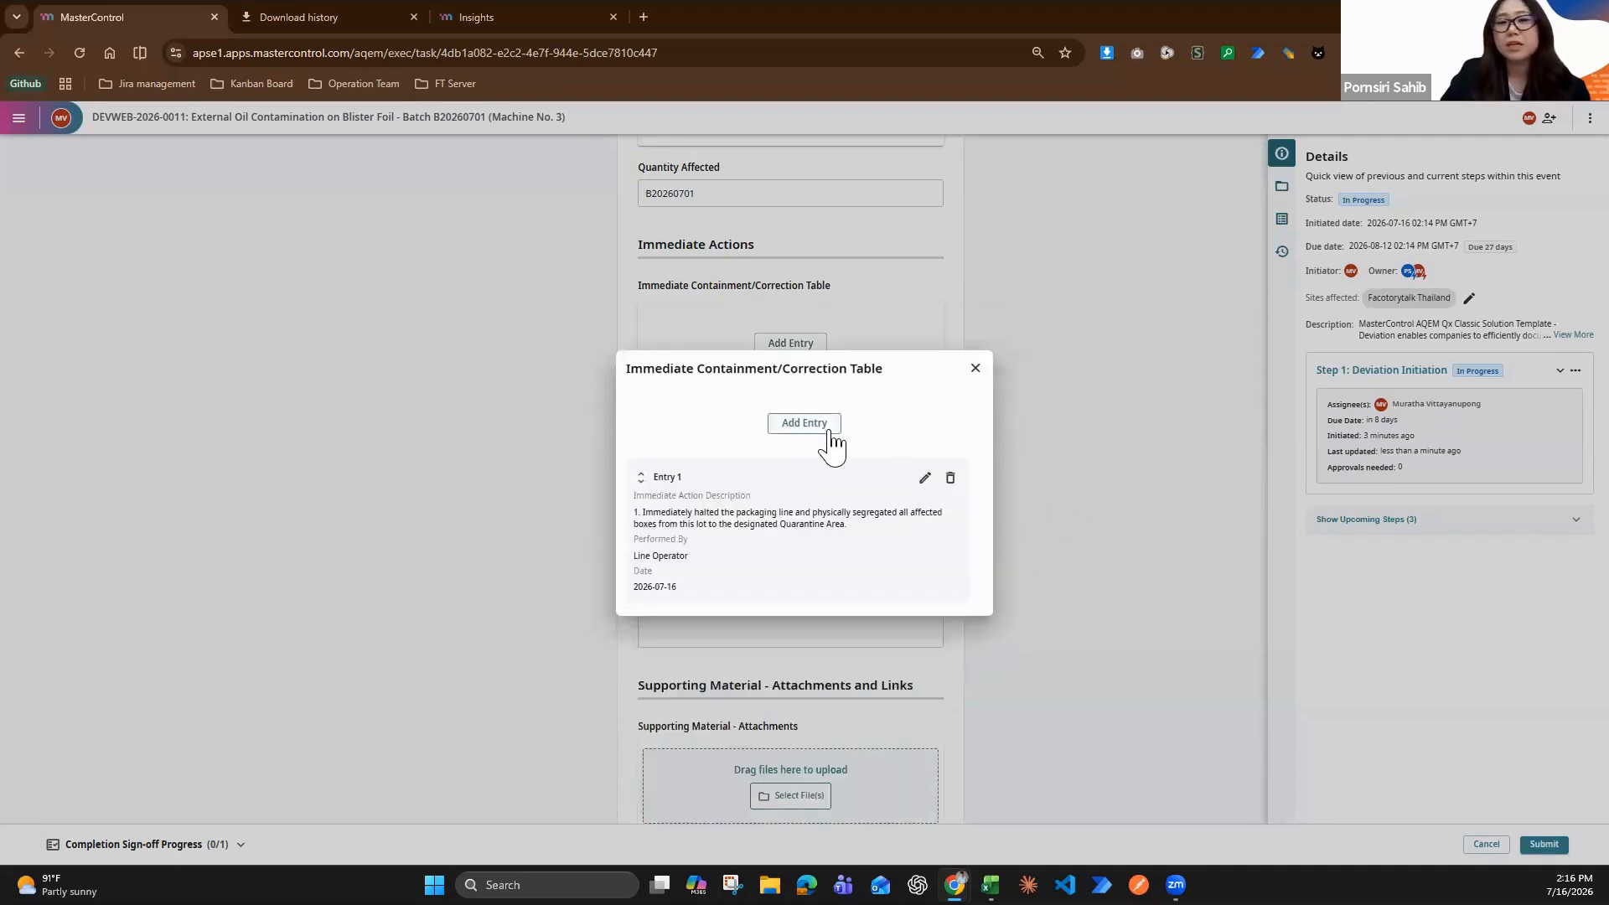
# Add a second immediate action entry described as "2. Notified the Engineering Team to inspect the machine and locate the source of the oil leakage."
pyautogui.click(832, 435)
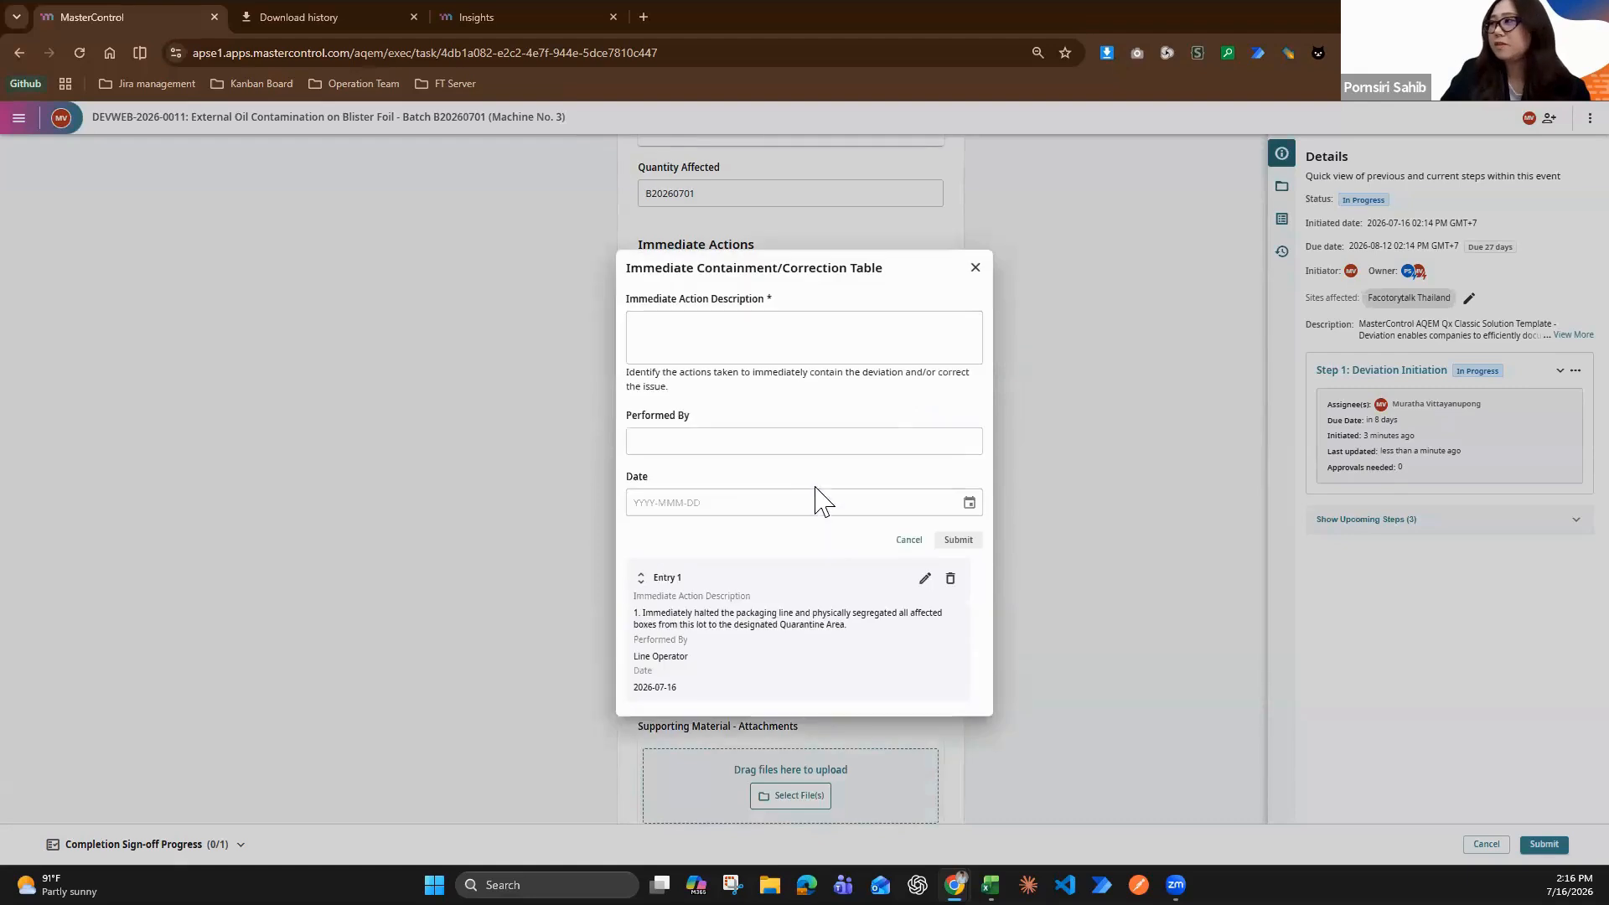
pyautogui.click(810, 344)
pyautogui.press('super+v')
pyautogui.scroll(-10, 823, 575)
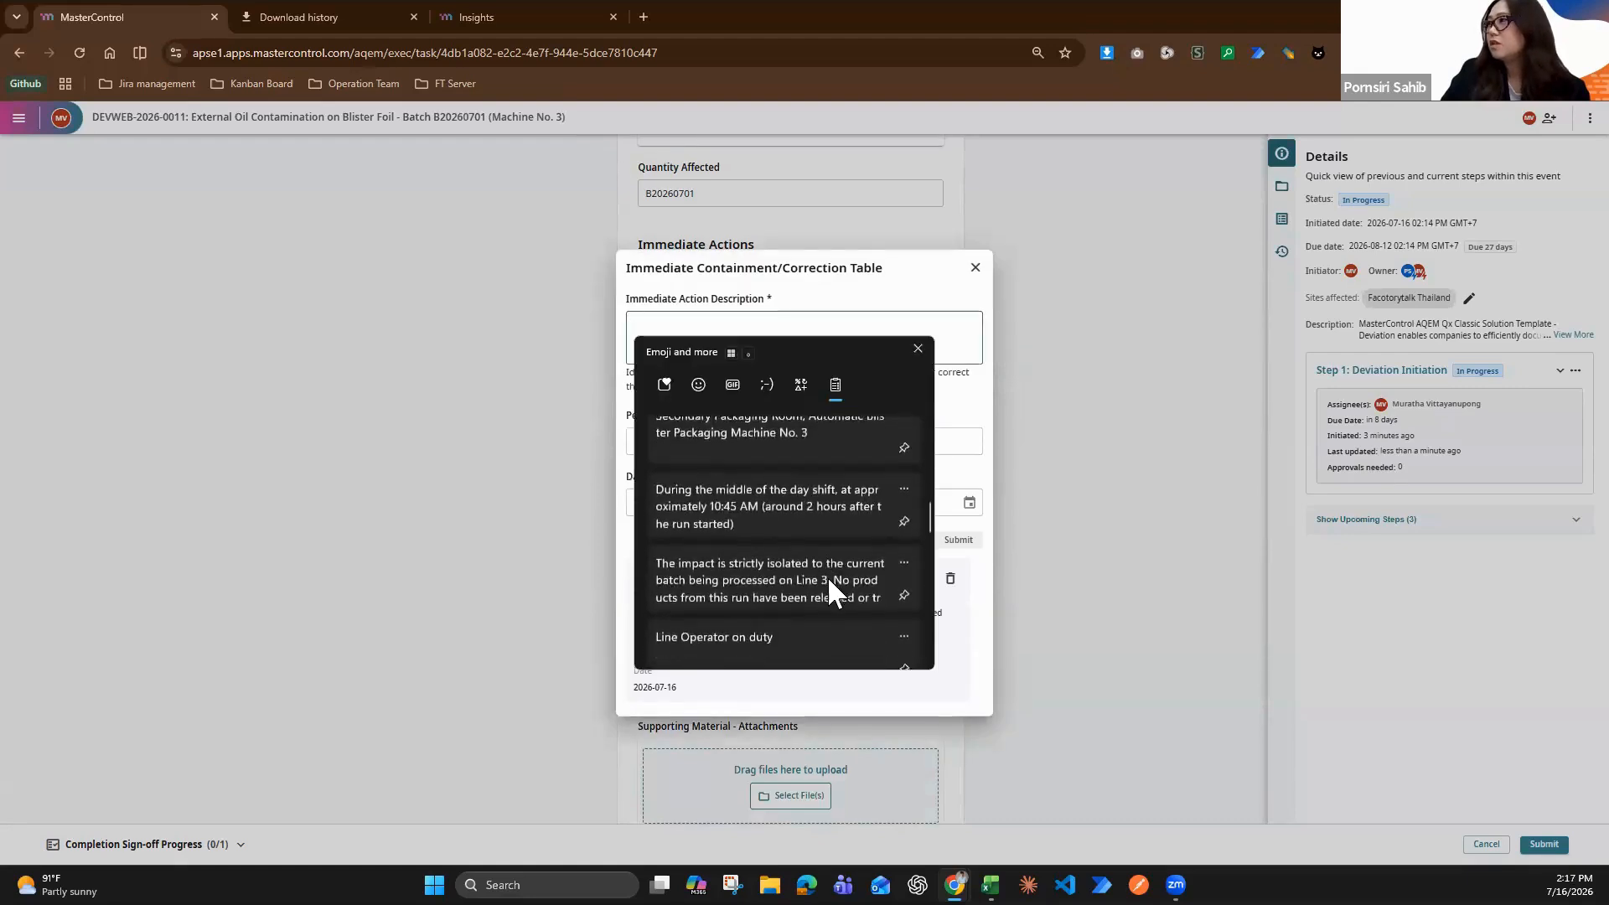
pyautogui.scroll(-10, 827, 575)
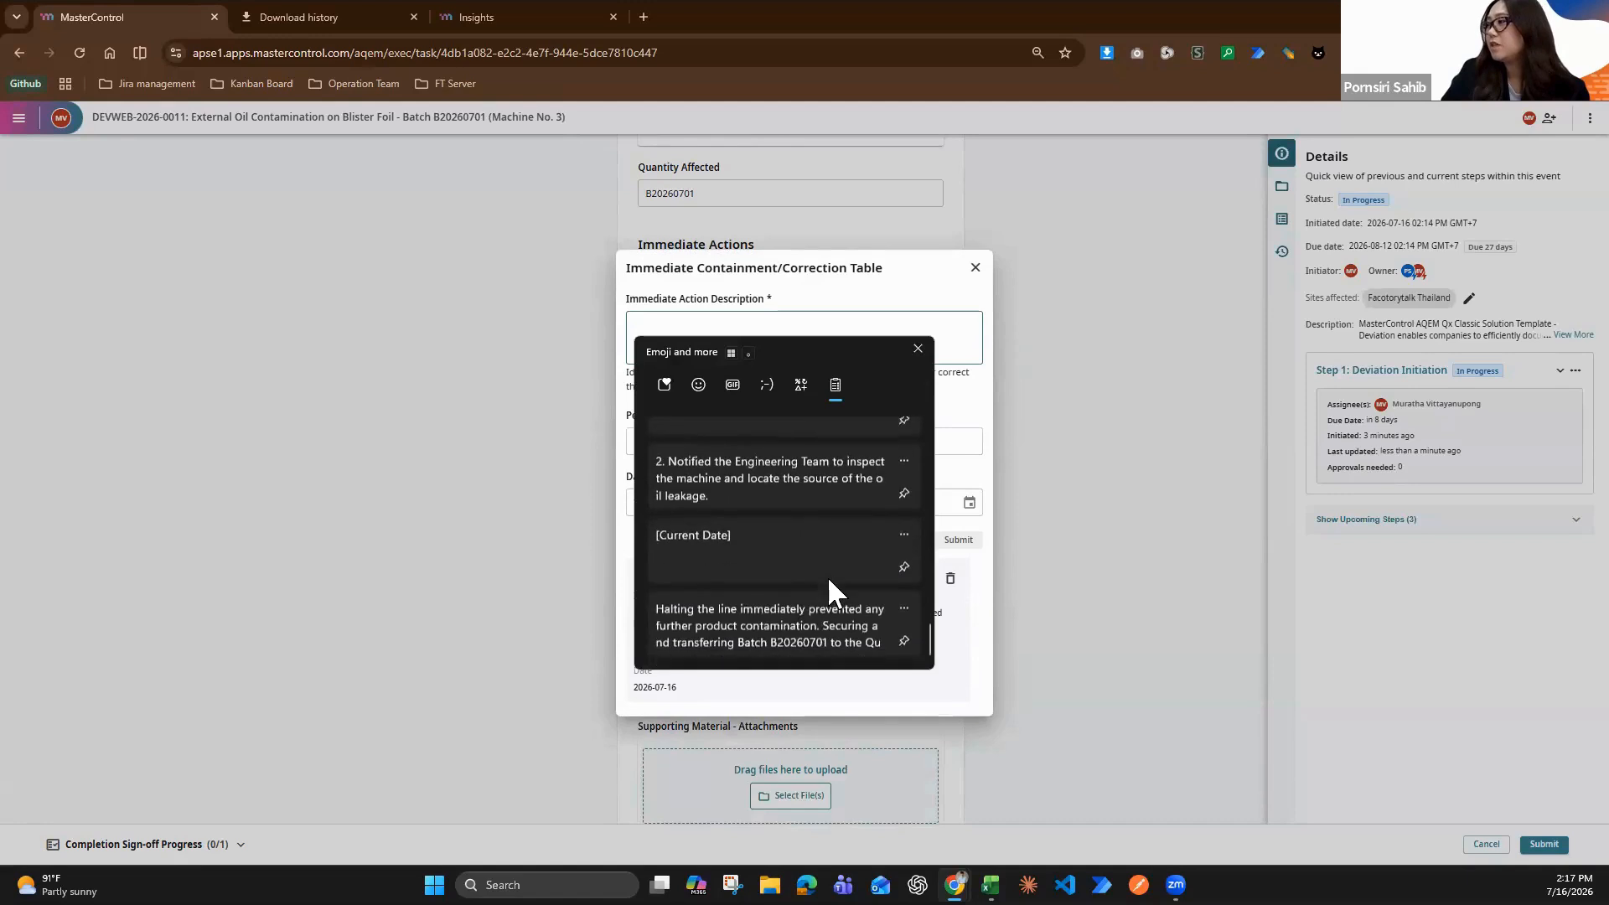
pyautogui.scroll(1, 827, 576)
pyautogui.click(796, 513)
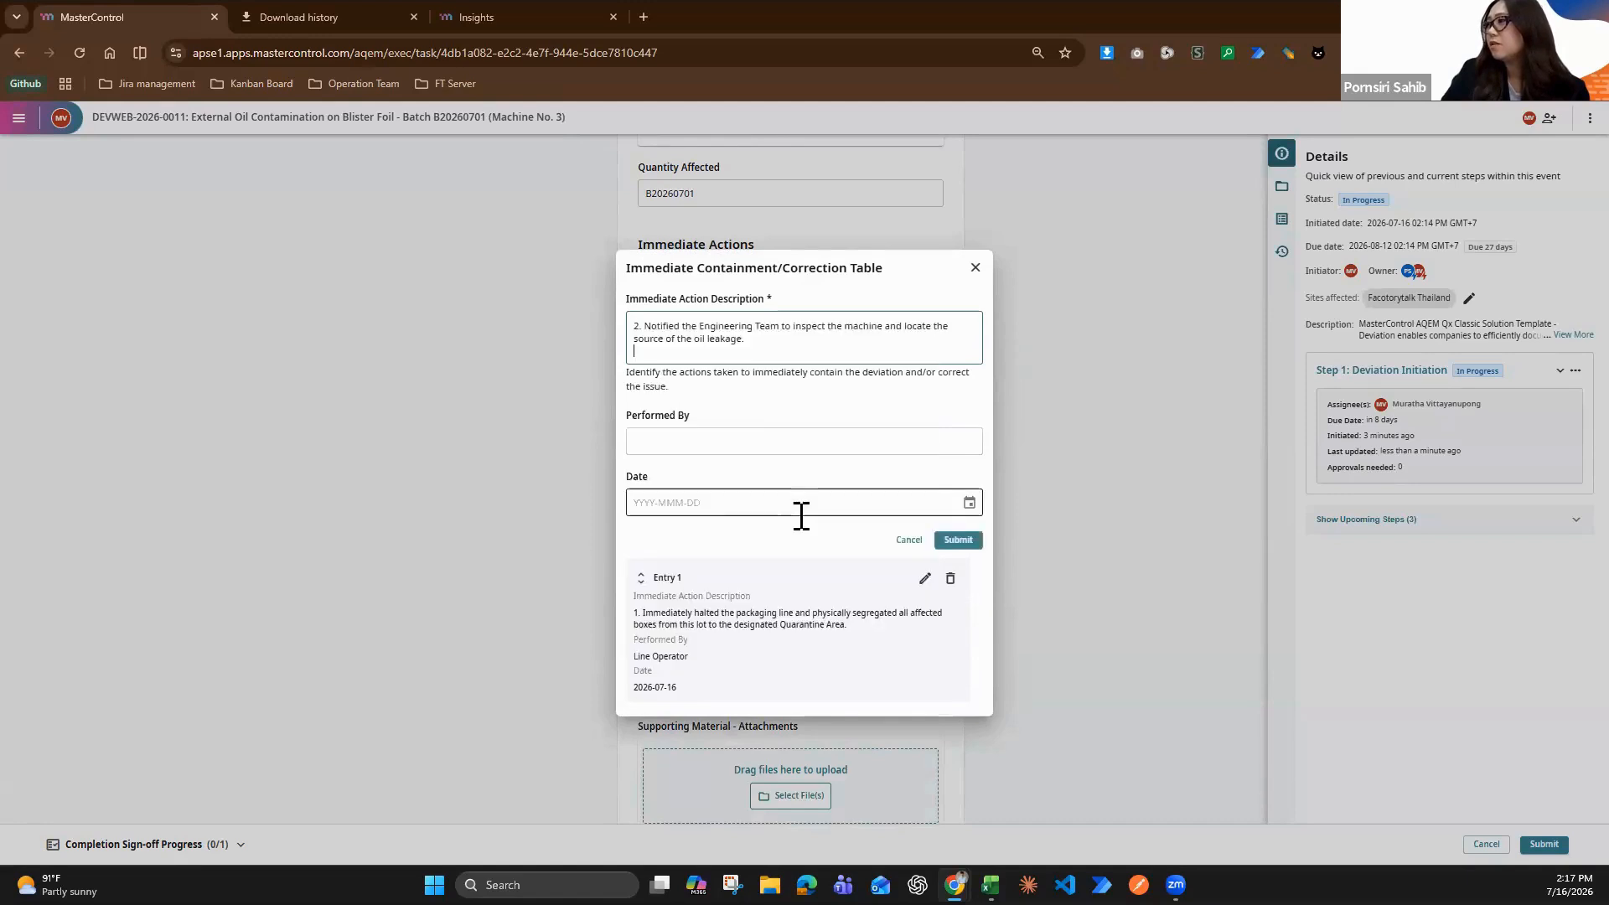
# Set Performed By to "Line Operator" for the second immediate action entry
pyautogui.click(751, 438)
pyautogui.press('super+v')
pyautogui.scroll(-10, 802, 670)
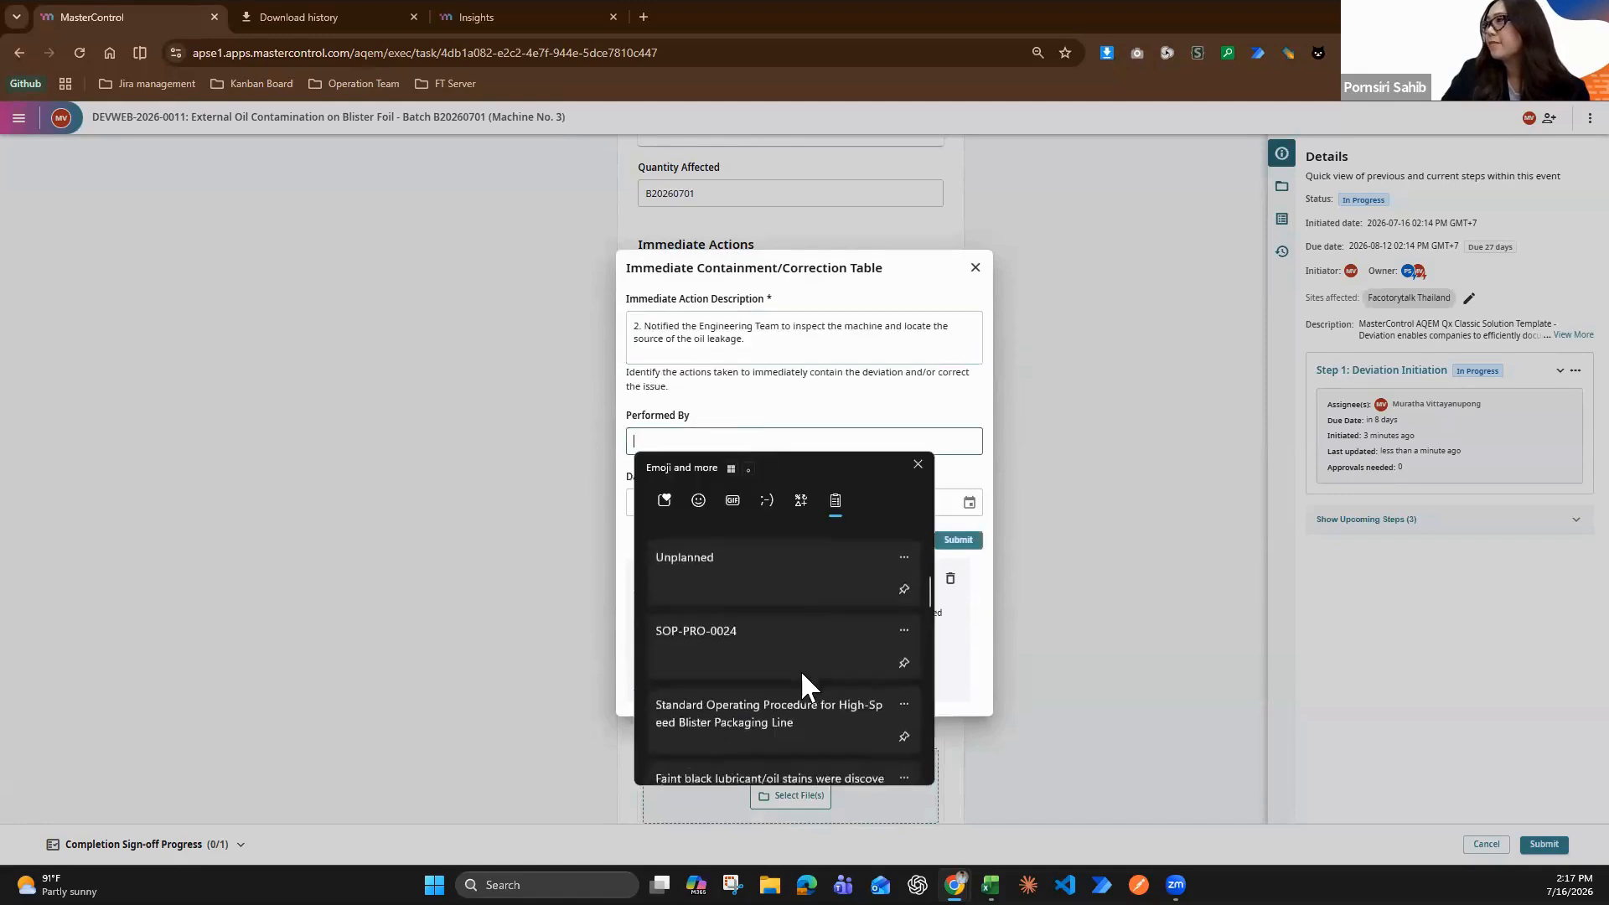
pyautogui.scroll(-8, 803, 665)
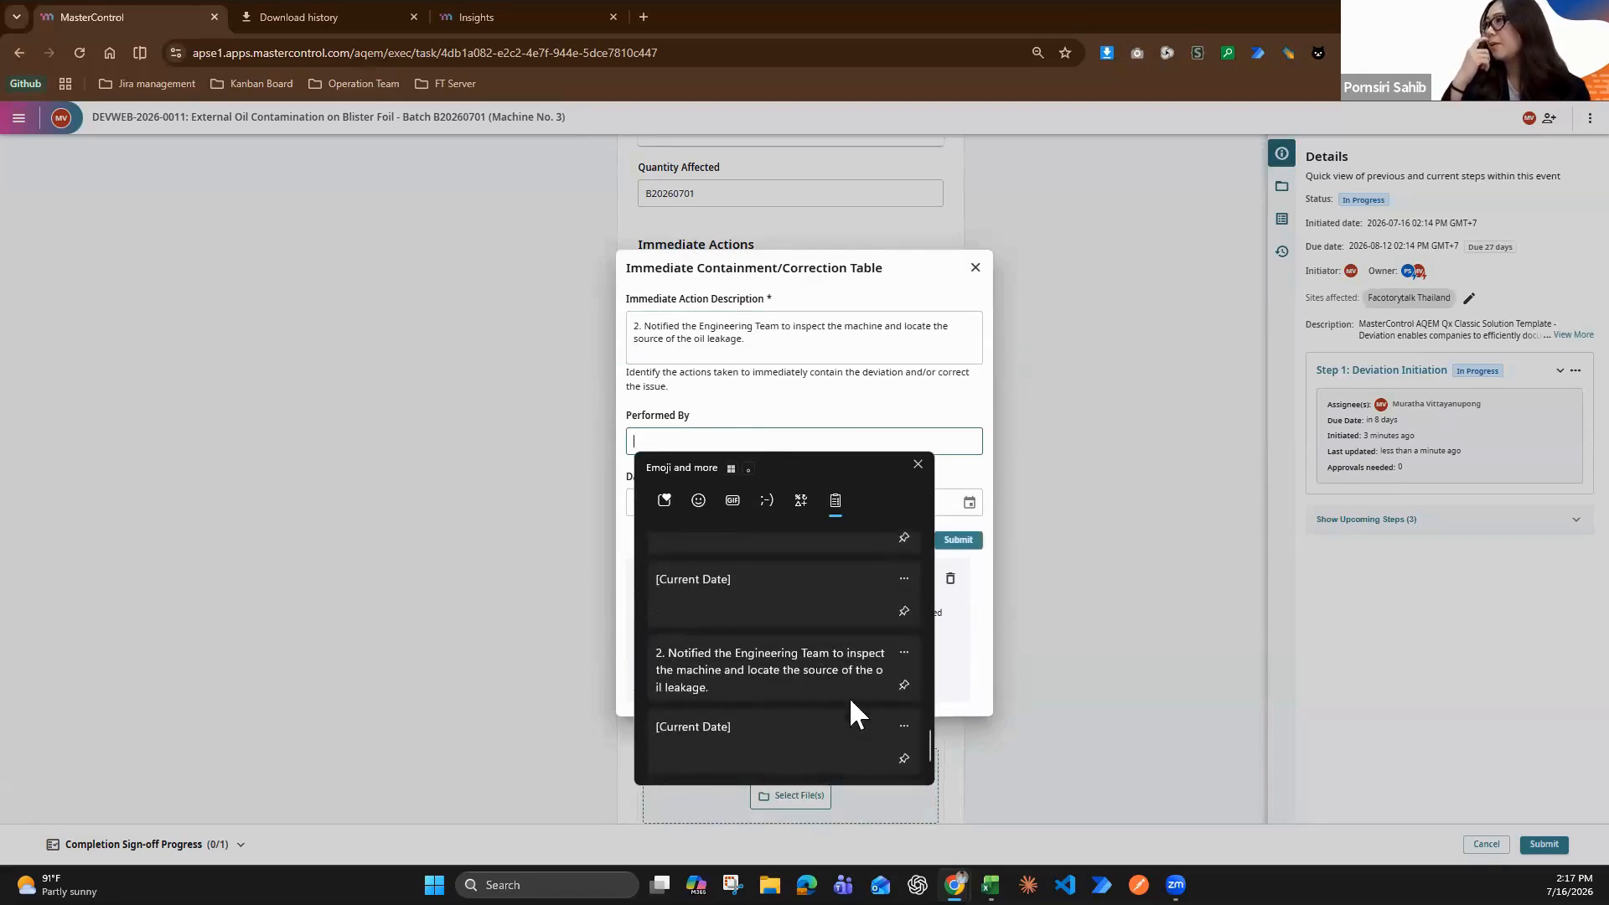
pyautogui.scroll(-1, 791, 701)
pyautogui.scroll(1, 807, 601)
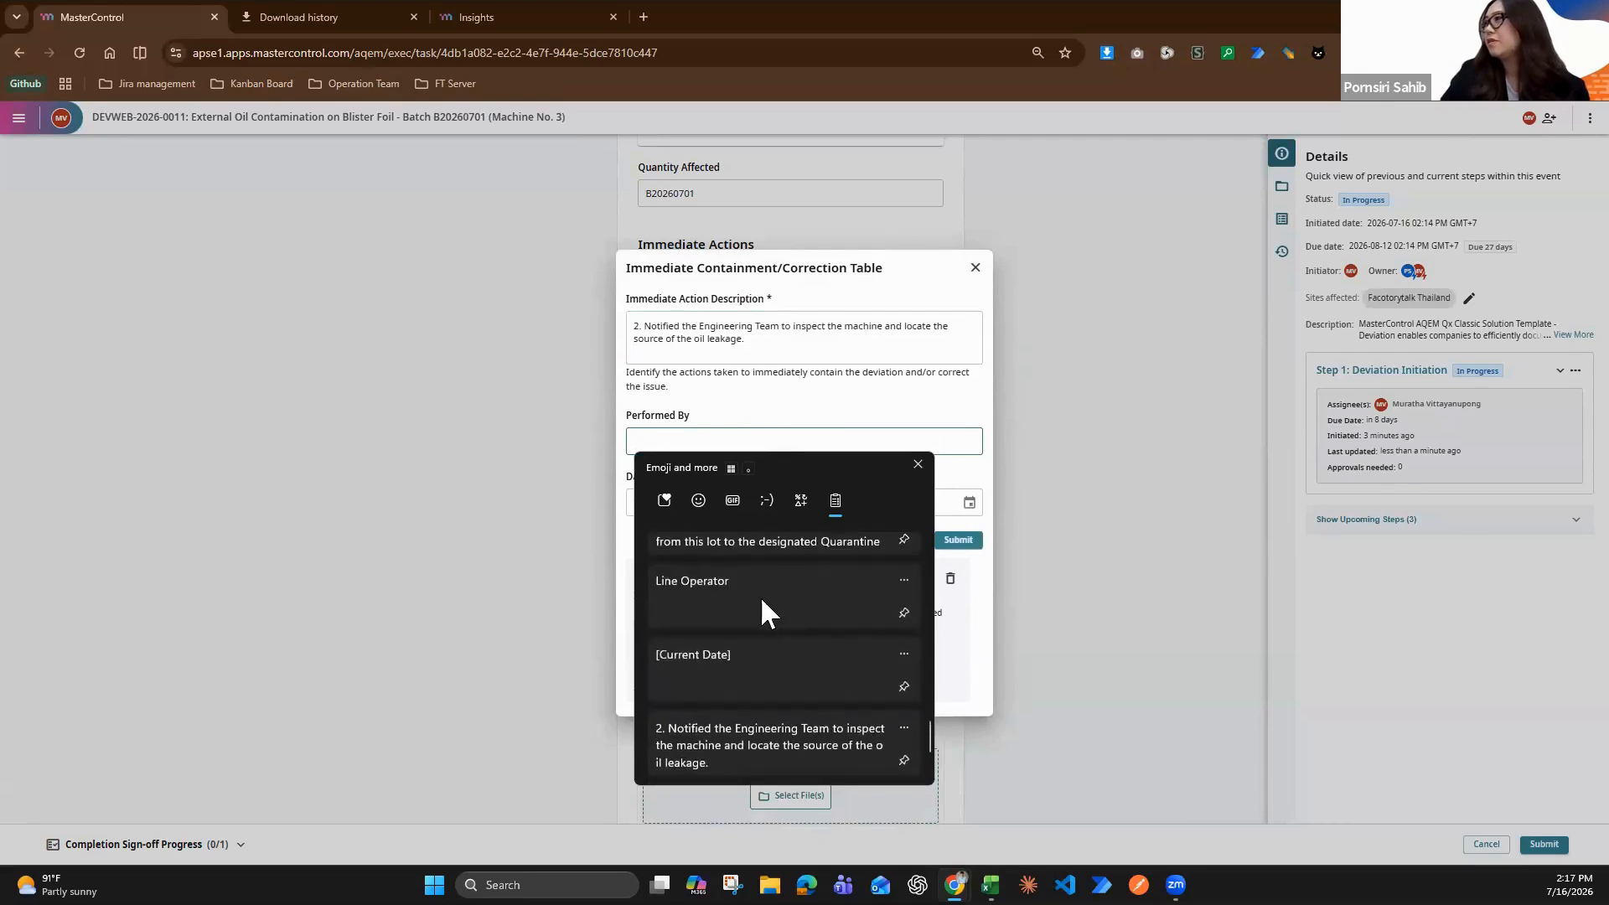
pyautogui.click(761, 590)
# Set the second immediate action's Date to 2026-07-31, submit the entry and close the Immediate Containment/Correction Table dialog
pyautogui.click(969, 503)
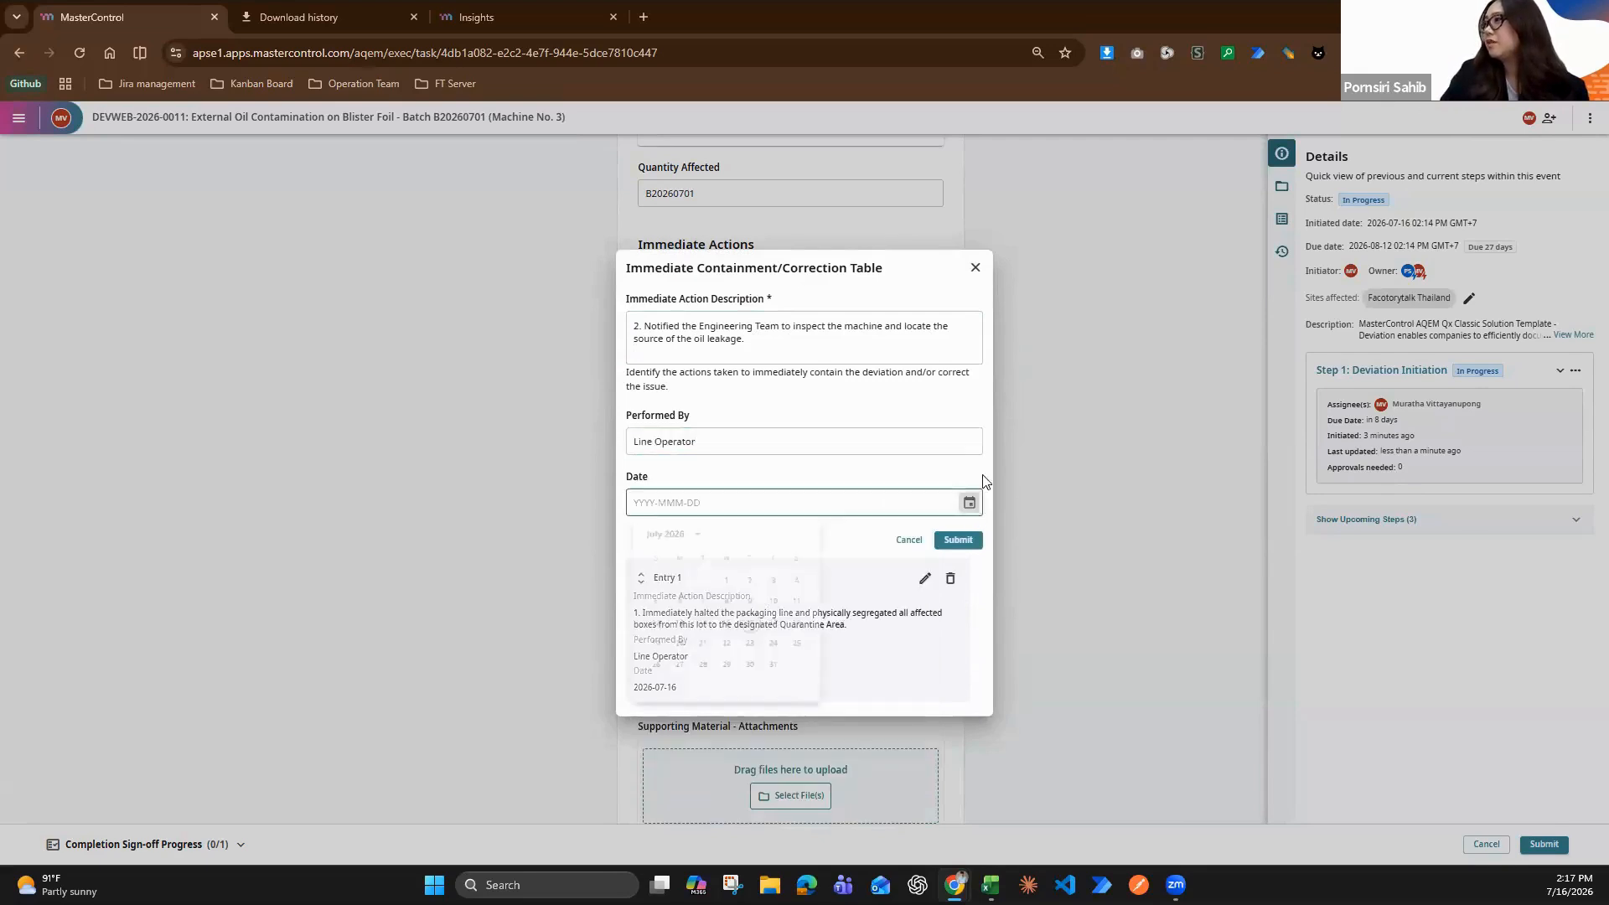
pyautogui.click(777, 685)
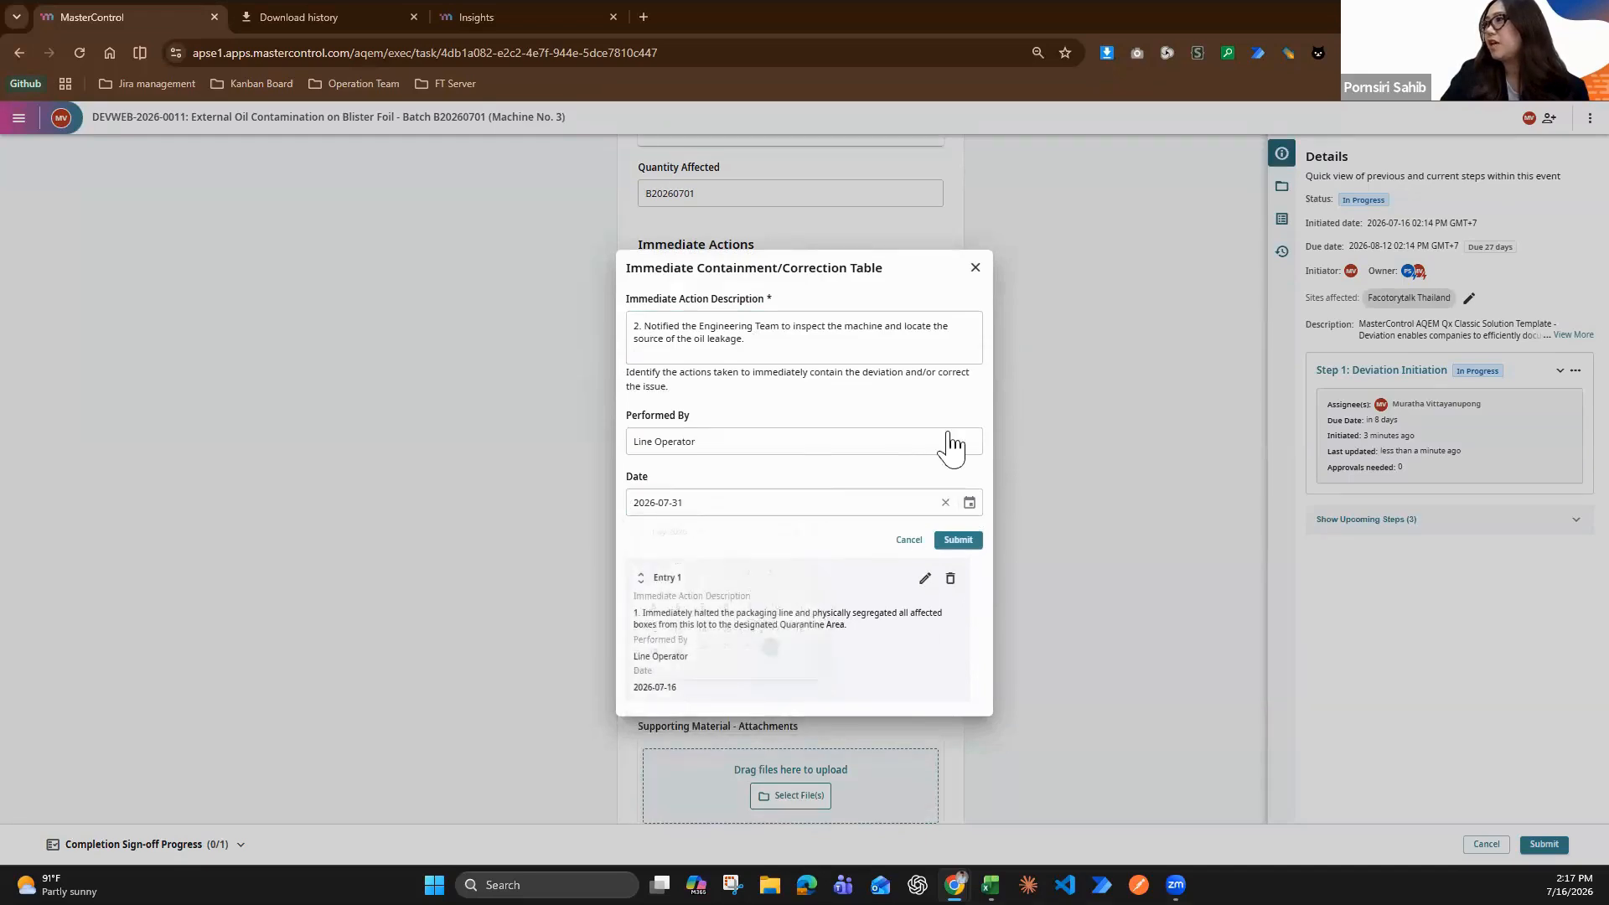
pyautogui.click(969, 543)
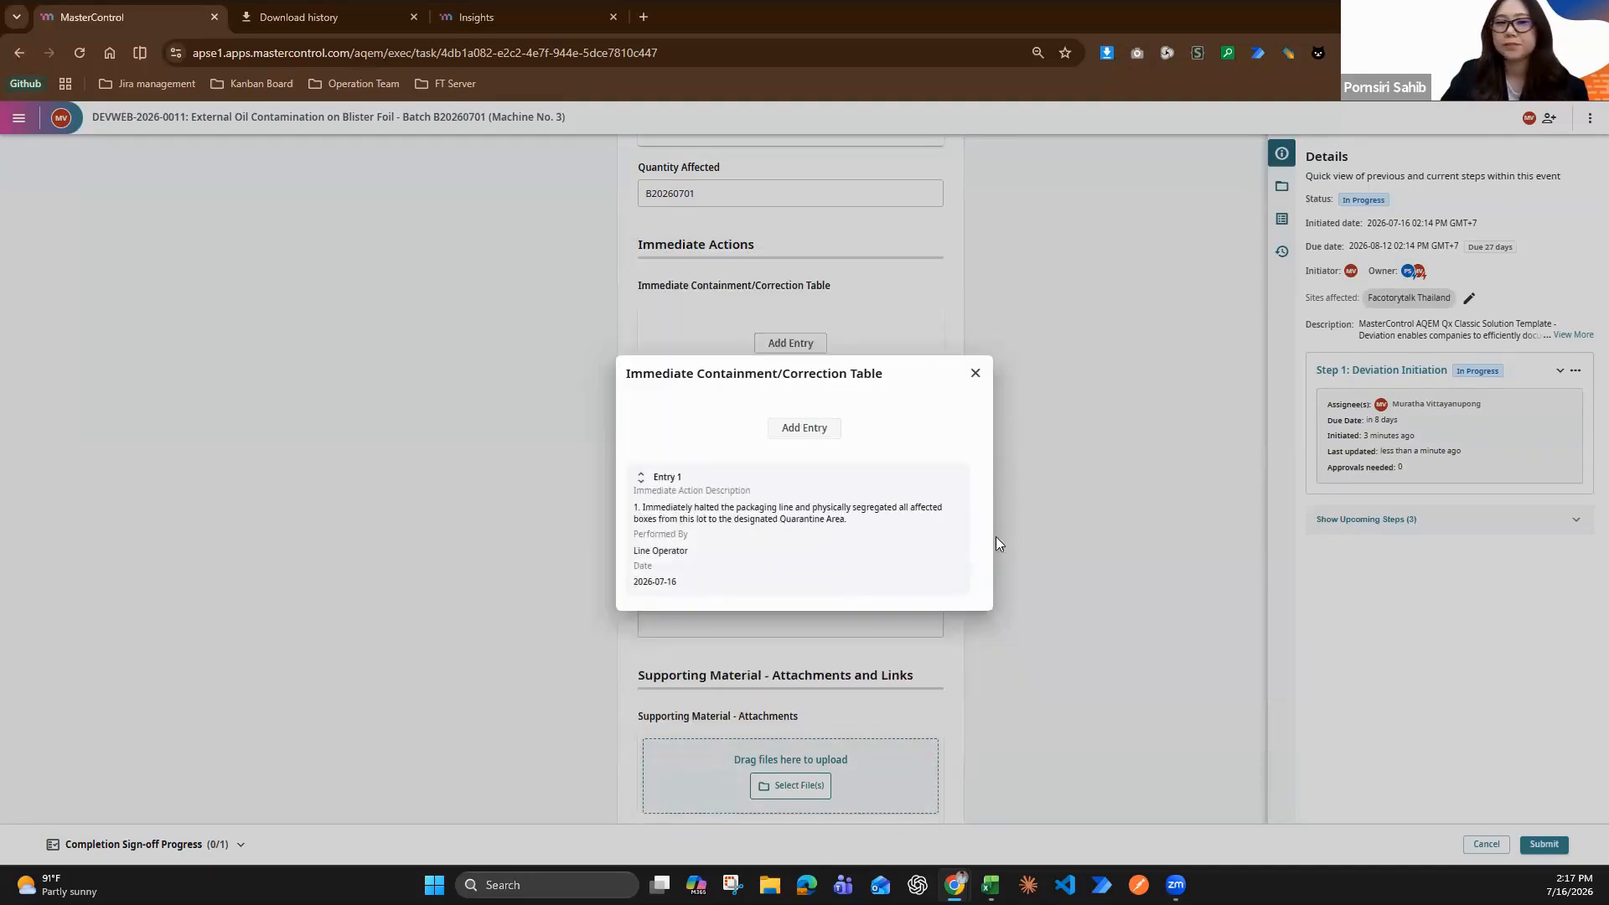
pyautogui.click(1056, 546)
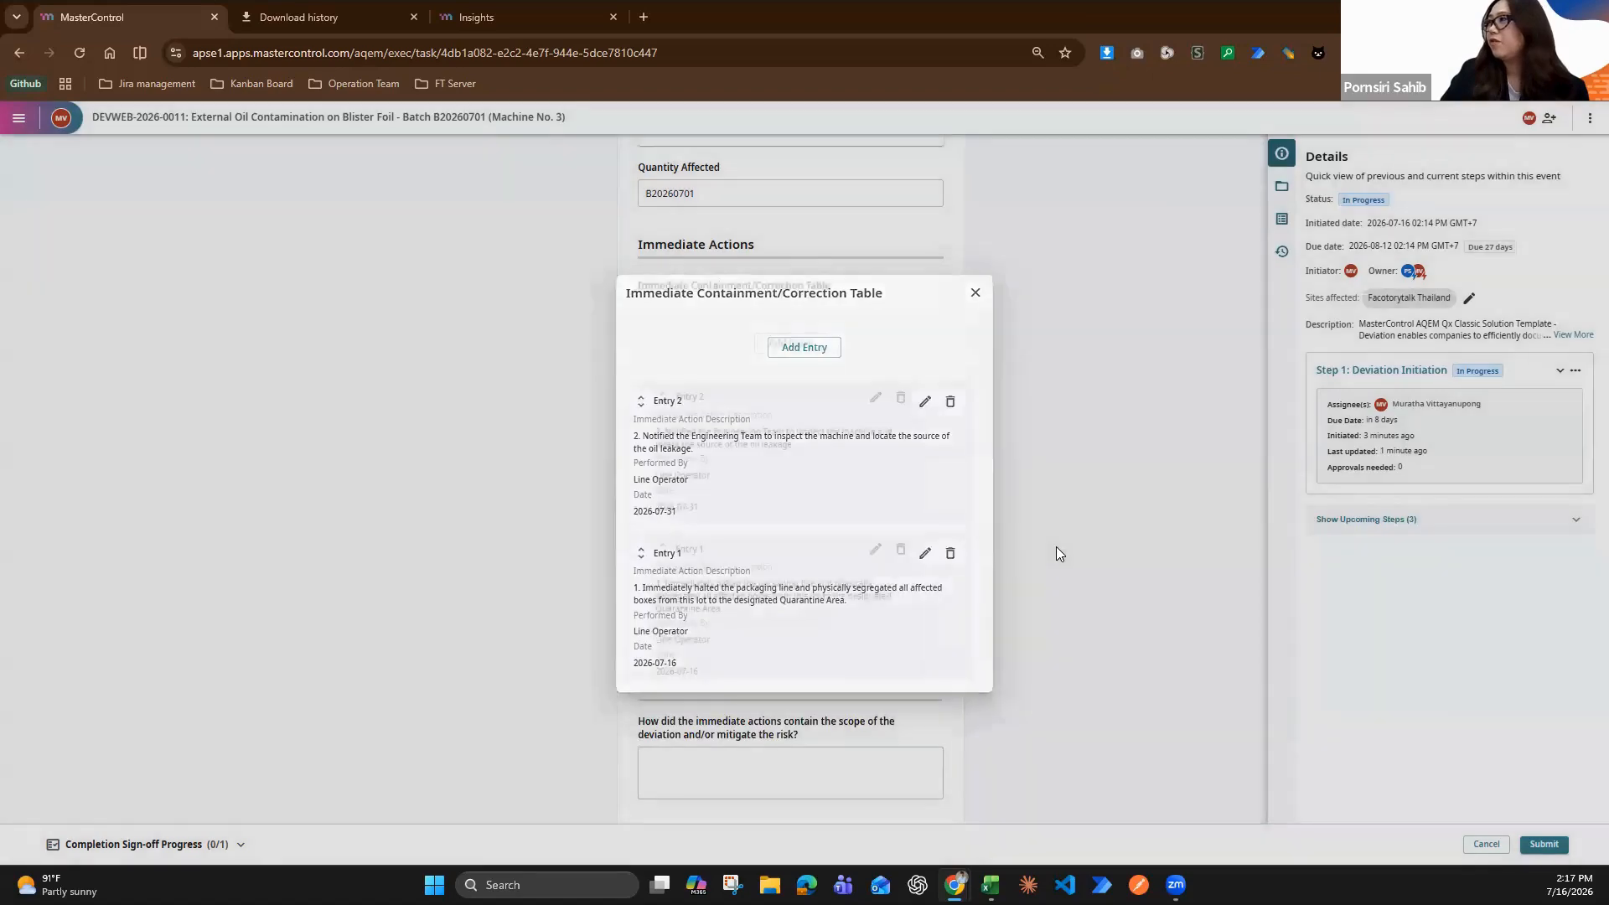
# Fill in how the immediate actions contained the deviation with the copied text beginning "Halting the line immediately prevented any further product contamination."
pyautogui.scroll(-4, 1051, 558)
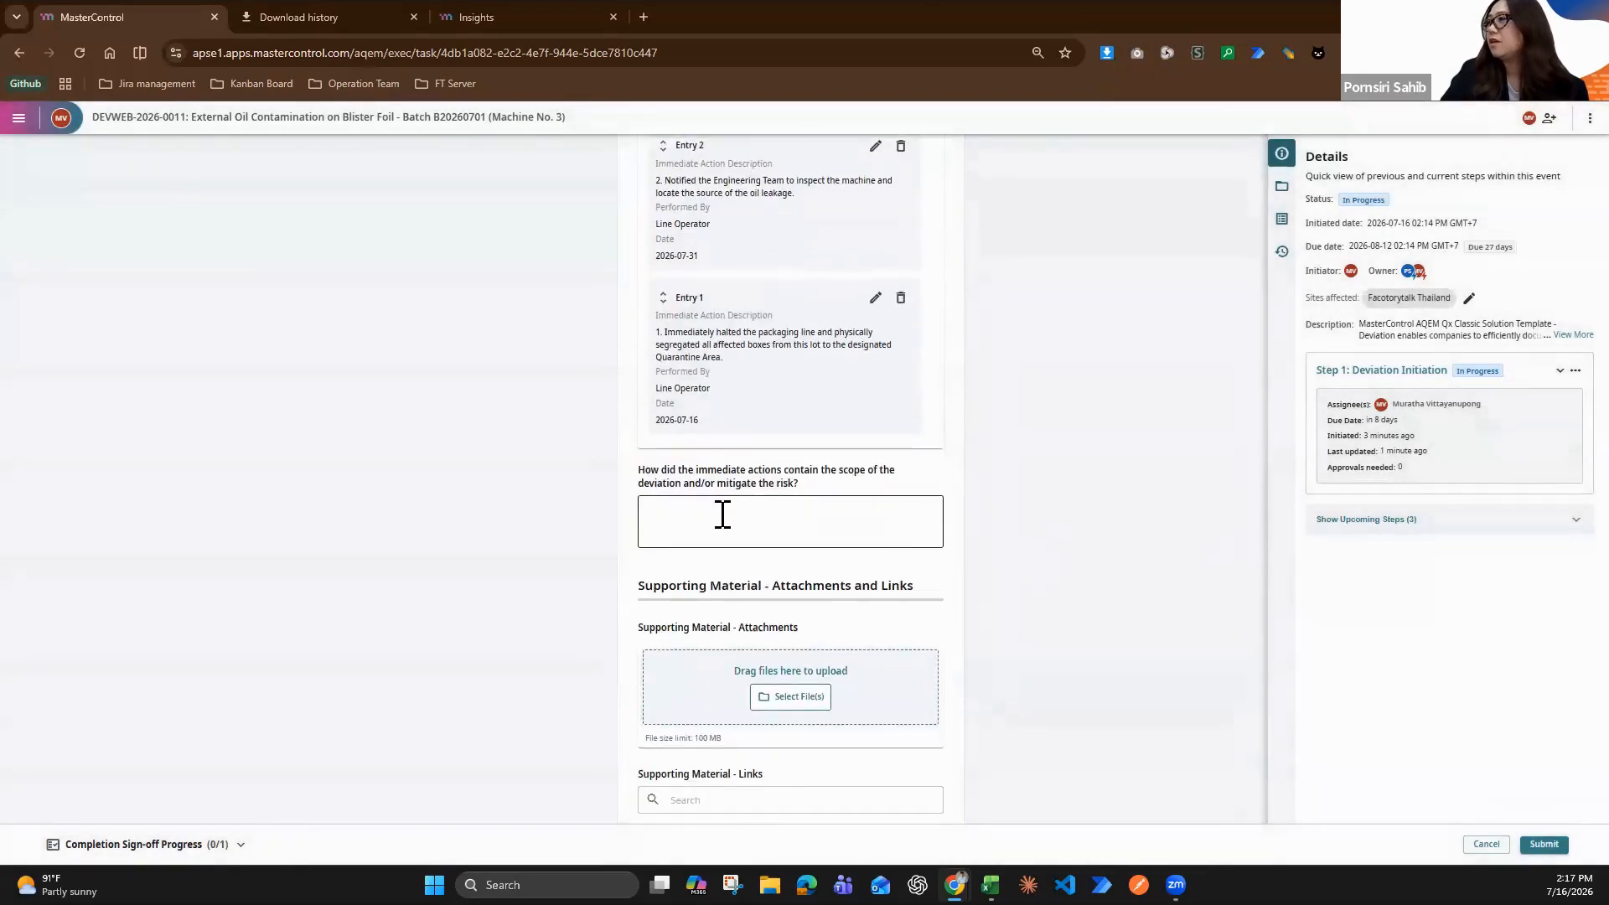
pyautogui.click(722, 515)
pyautogui.press('super+v')
pyautogui.scroll(-5, 838, 671)
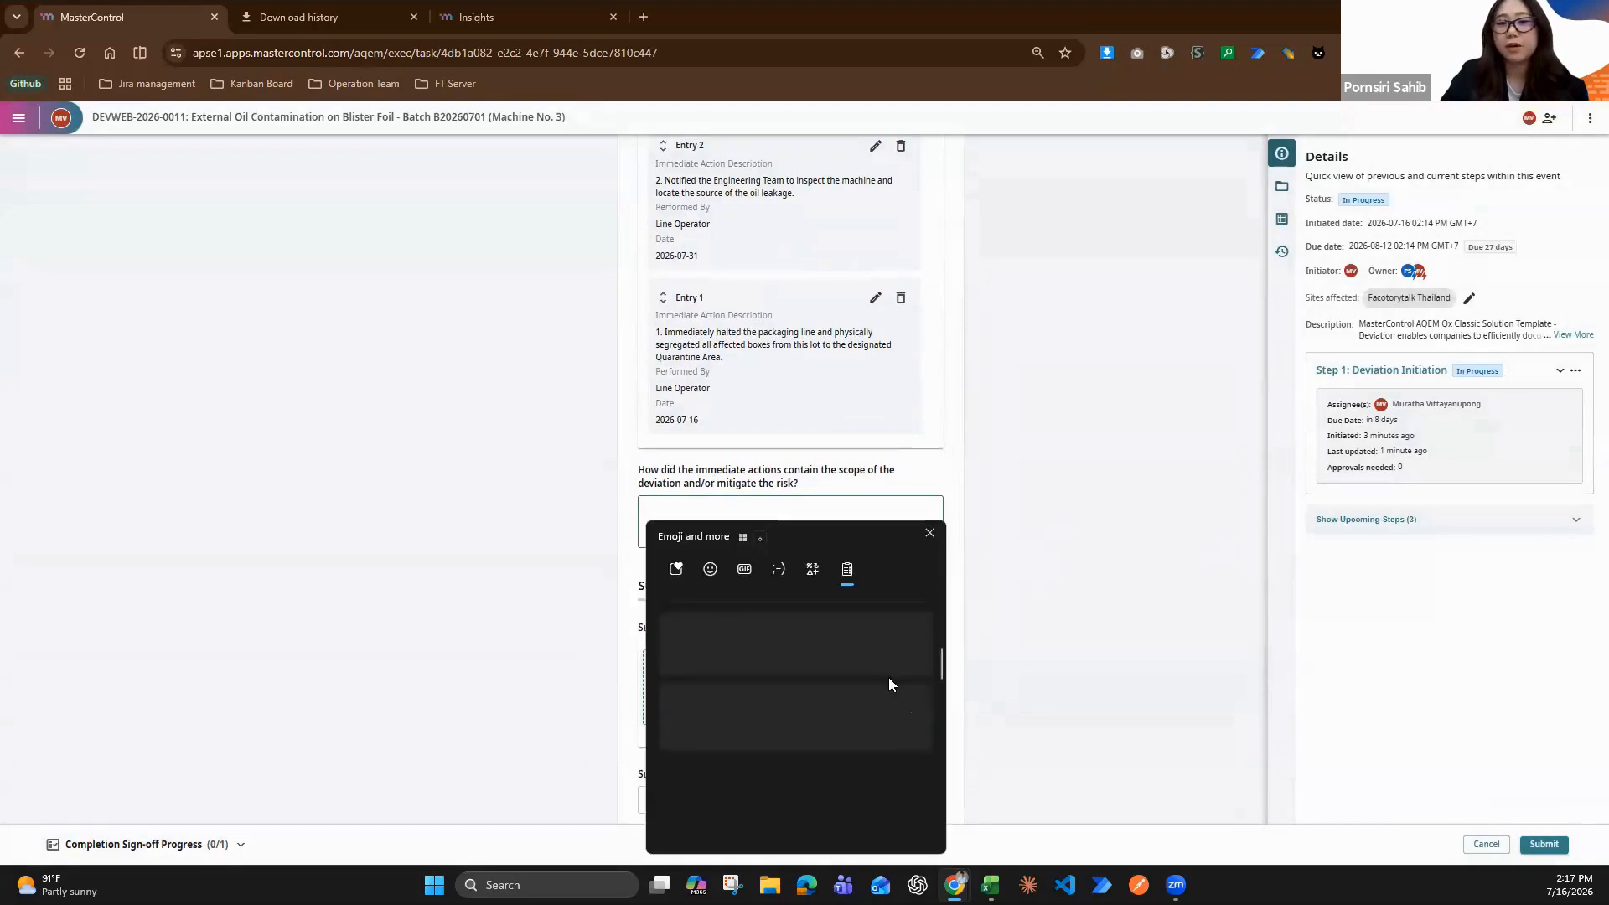
pyautogui.scroll(-1, 884, 680)
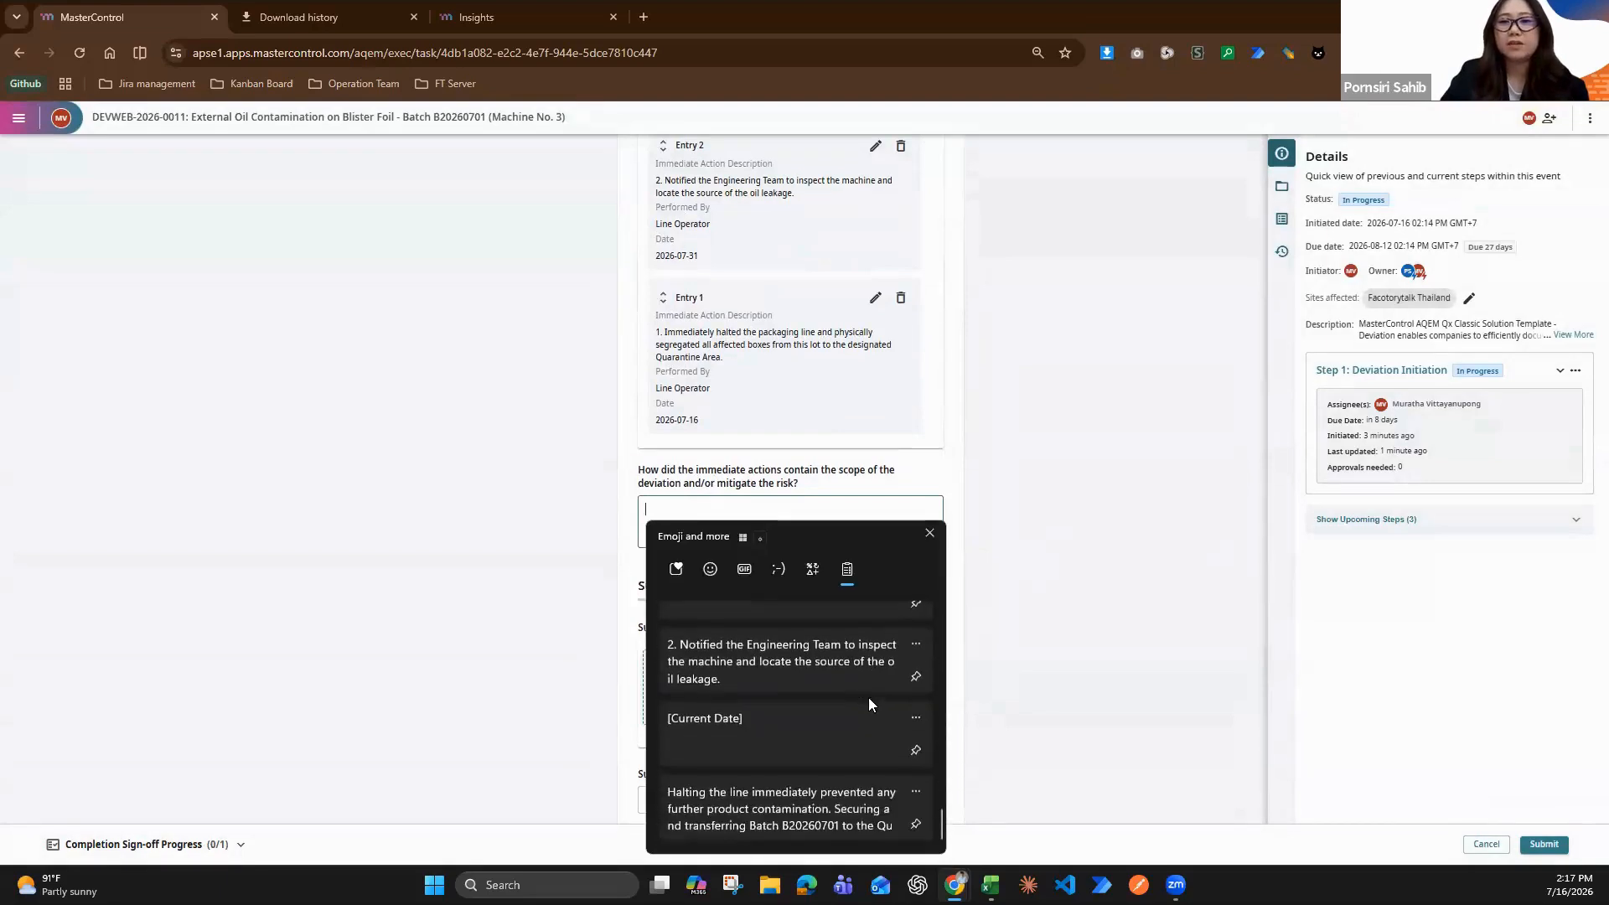
pyautogui.click(819, 811)
pyautogui.scroll(-2, 671, 626)
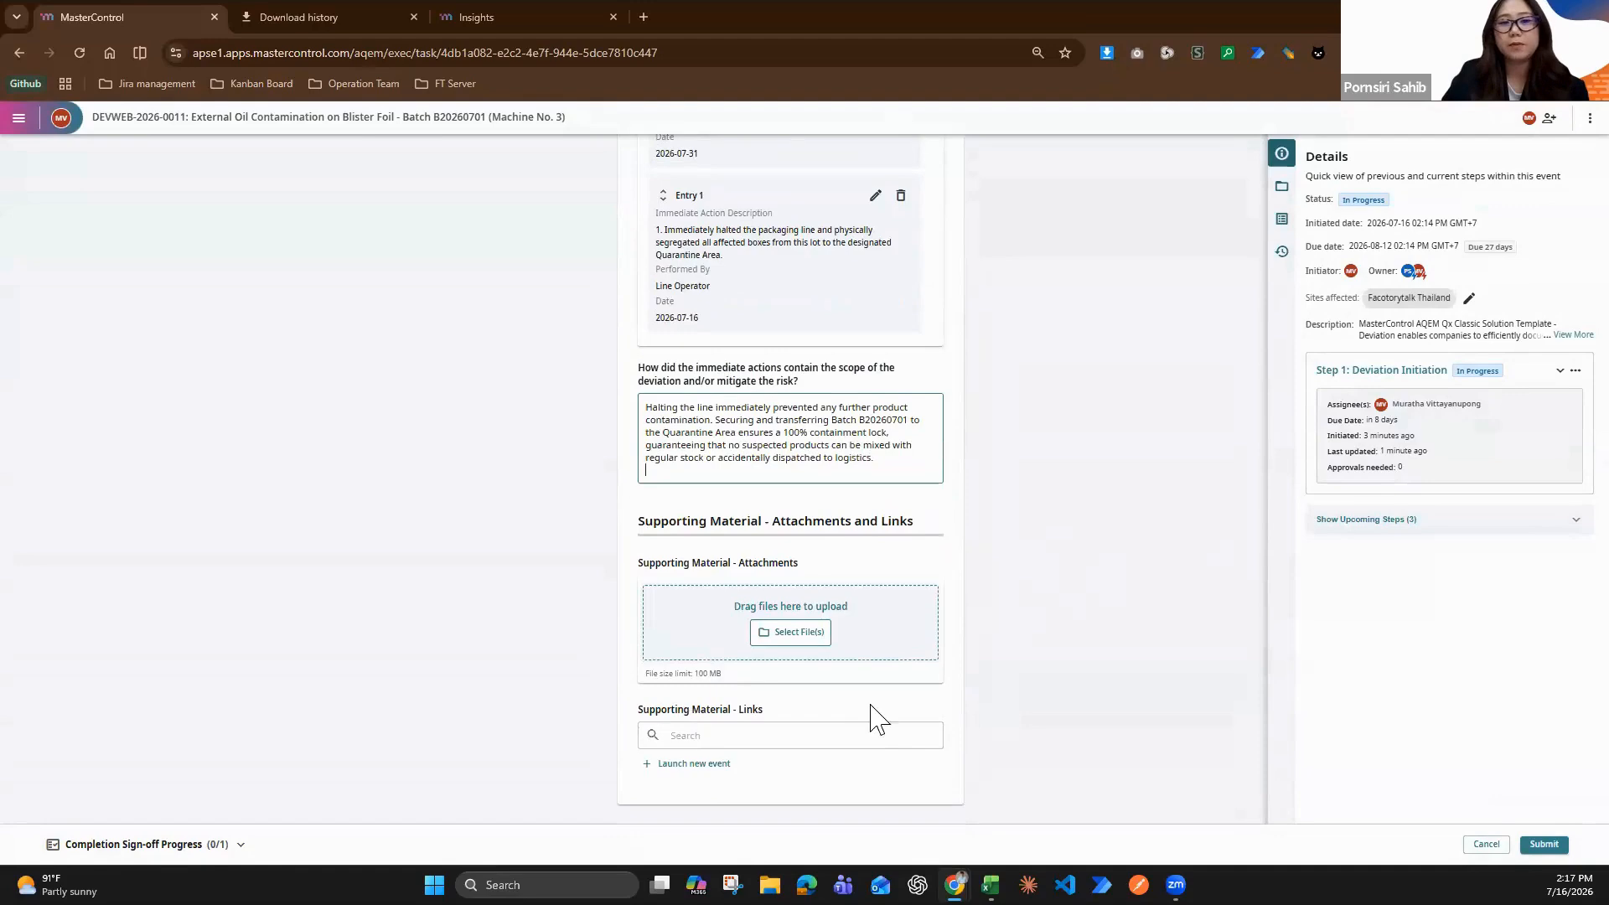
# Sign off the Deviation Initiation step with the user ID and e-signature, and send the event on to Step 2A: Unplanned Deviation
pyautogui.click(1547, 846)
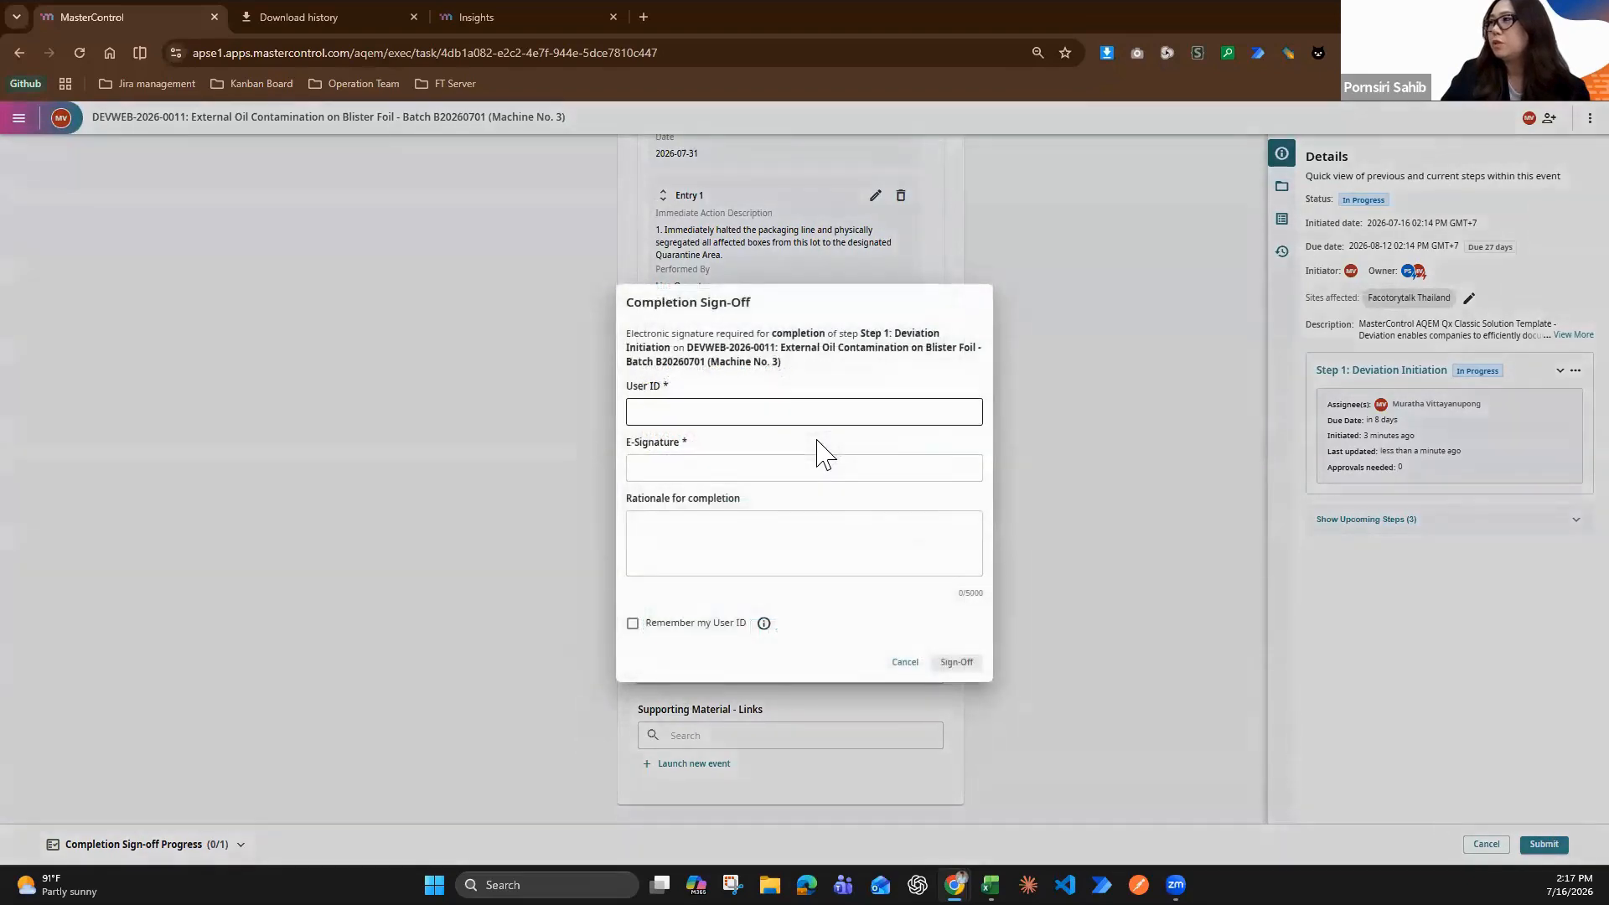
pyautogui.write('mvi')
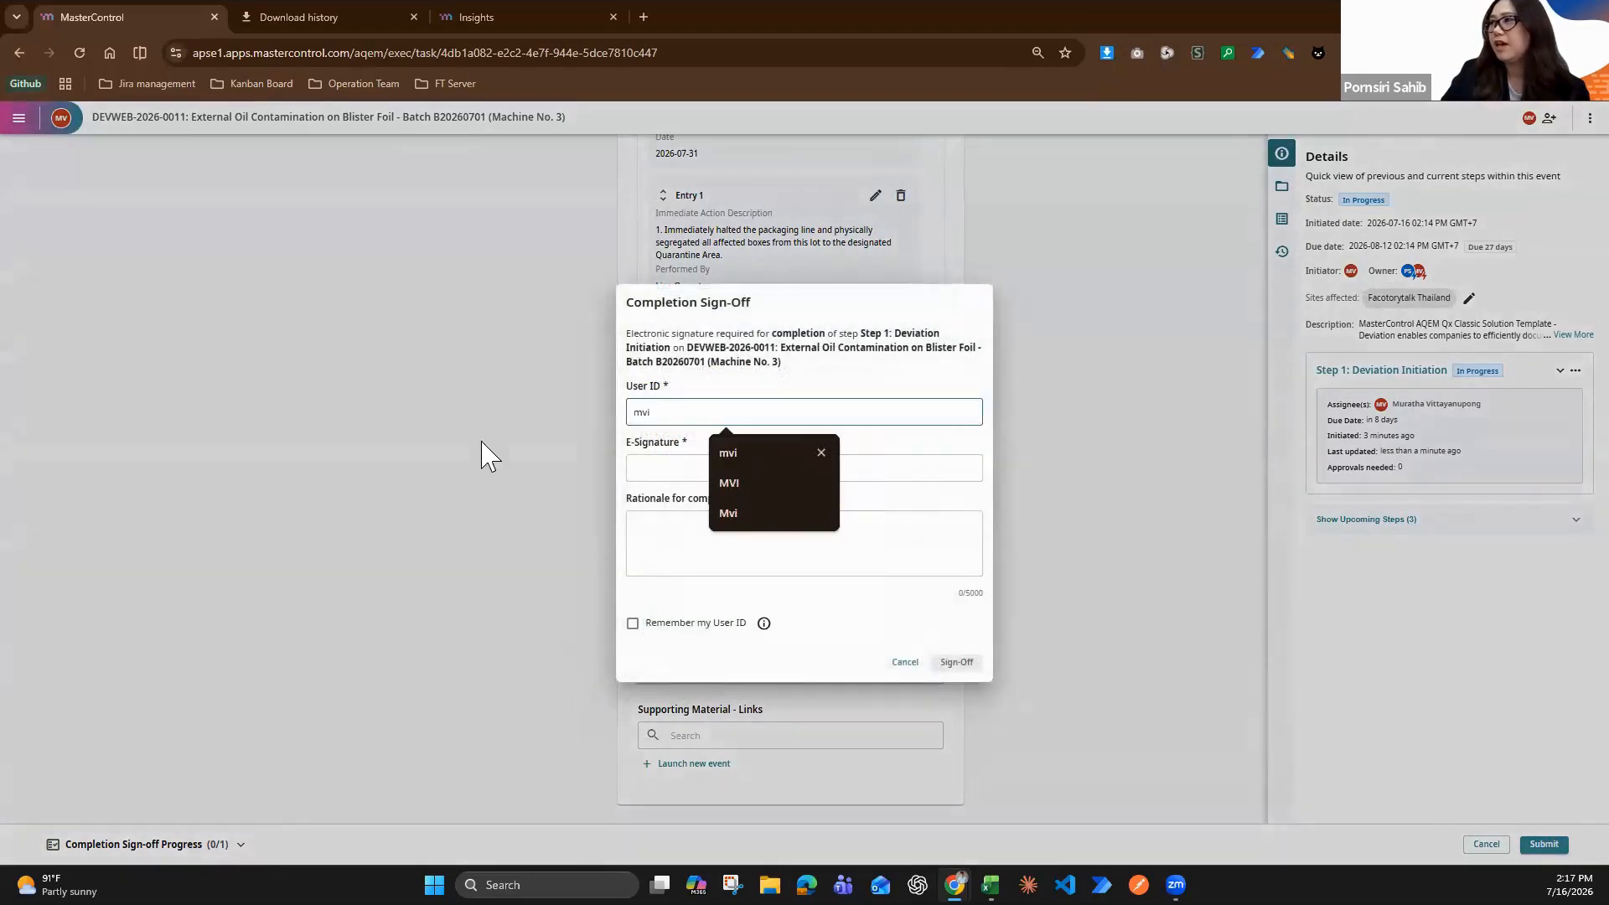
pyautogui.click(647, 465)
pyautogui.write('•')
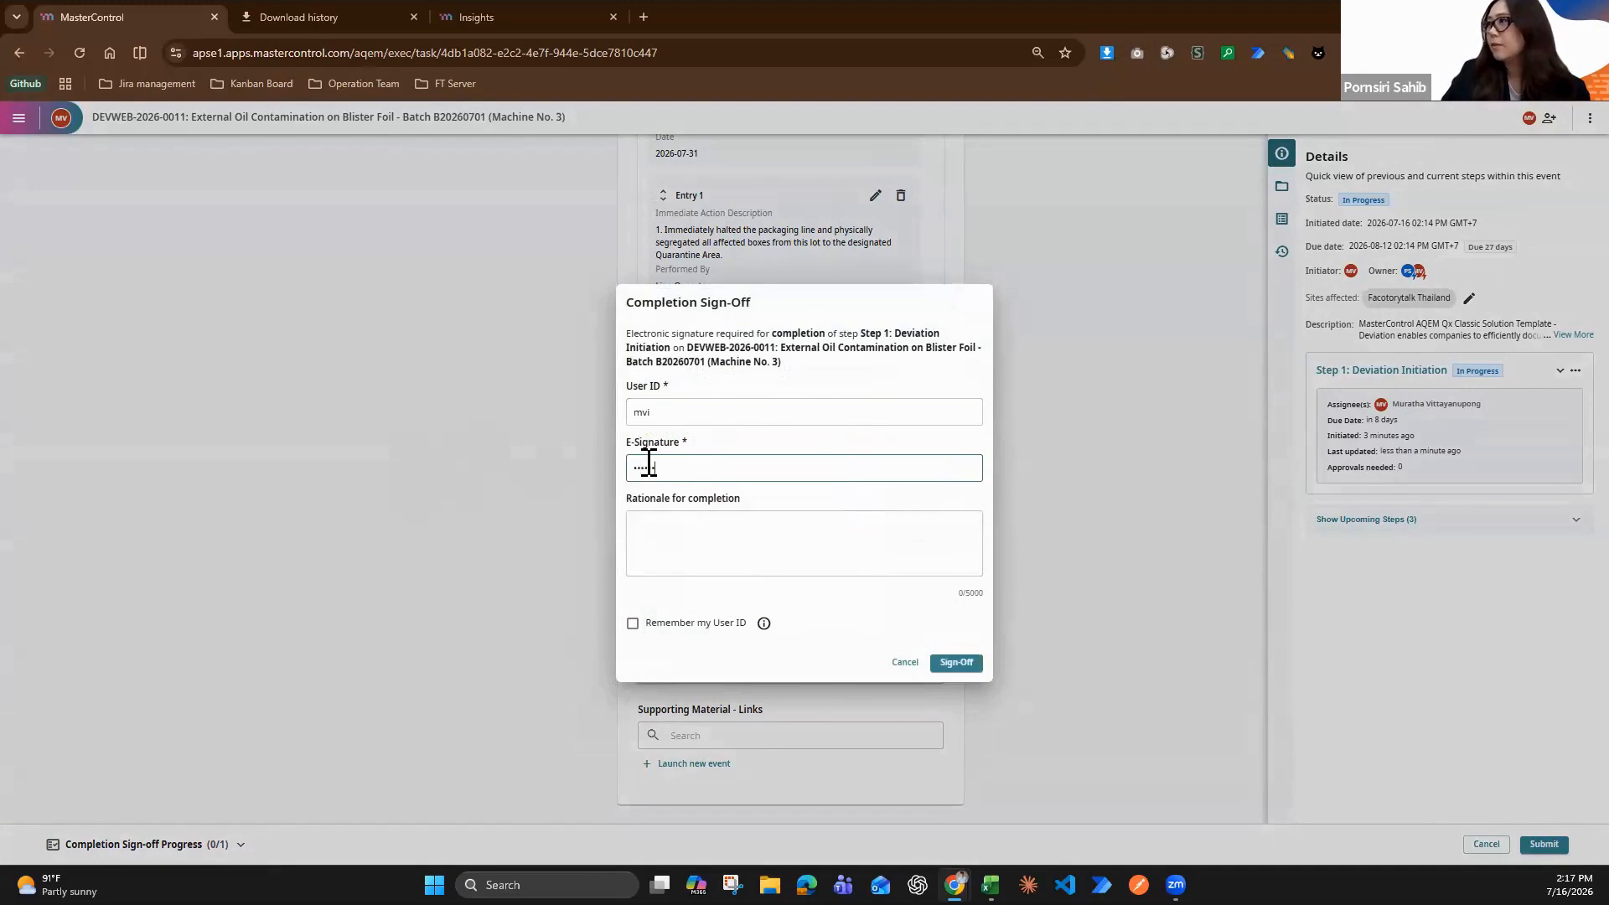
pyautogui.click(957, 662)
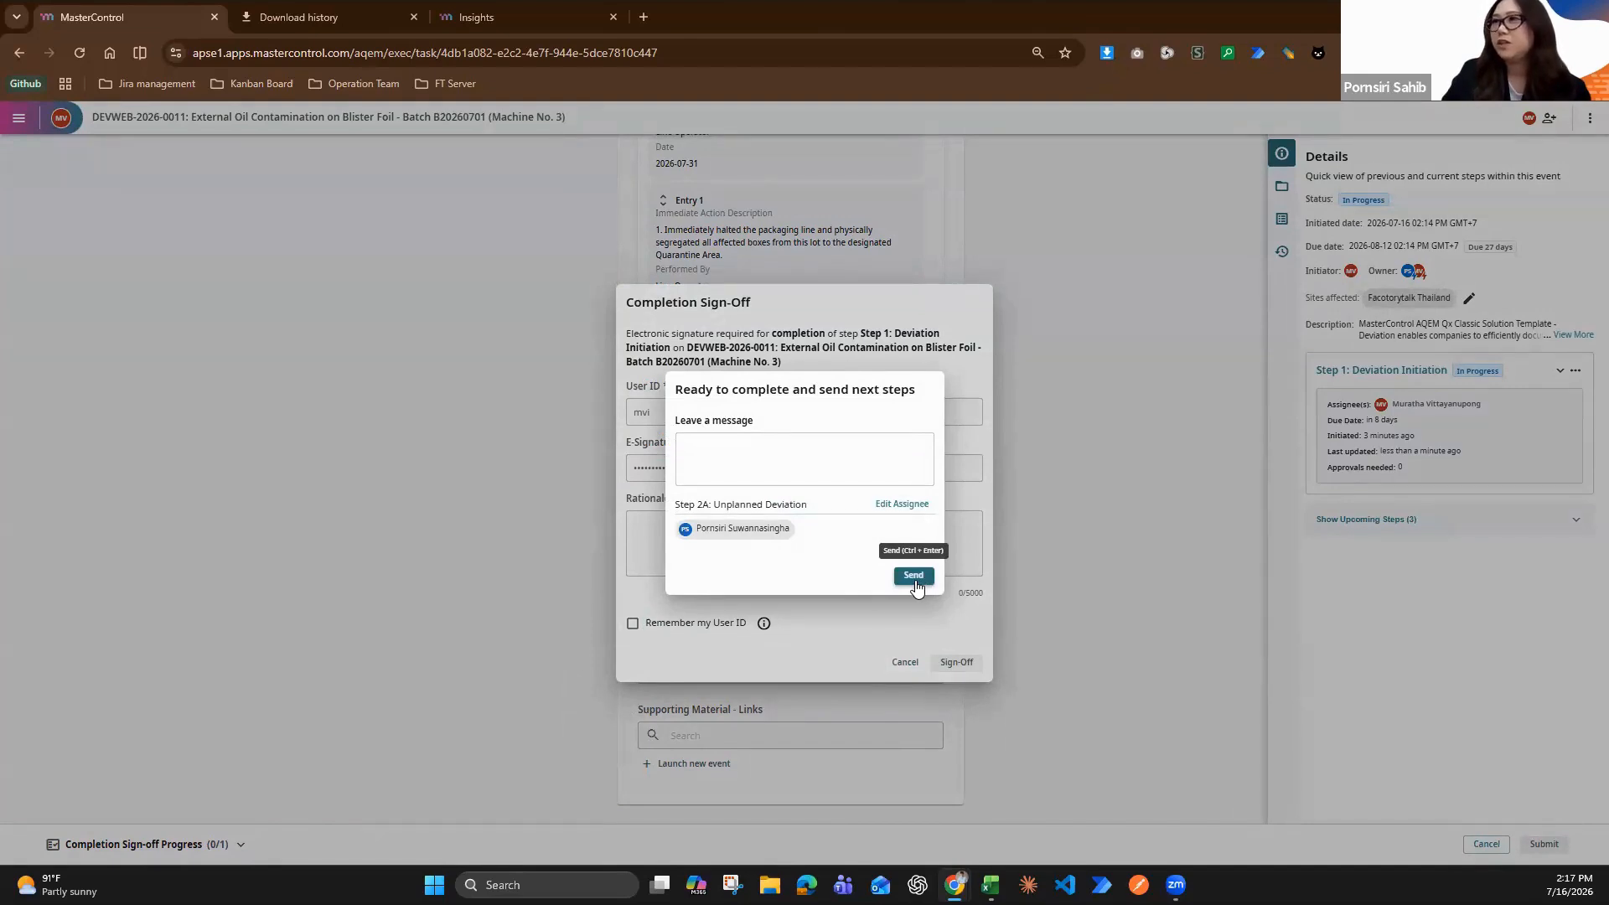
pyautogui.click(916, 586)
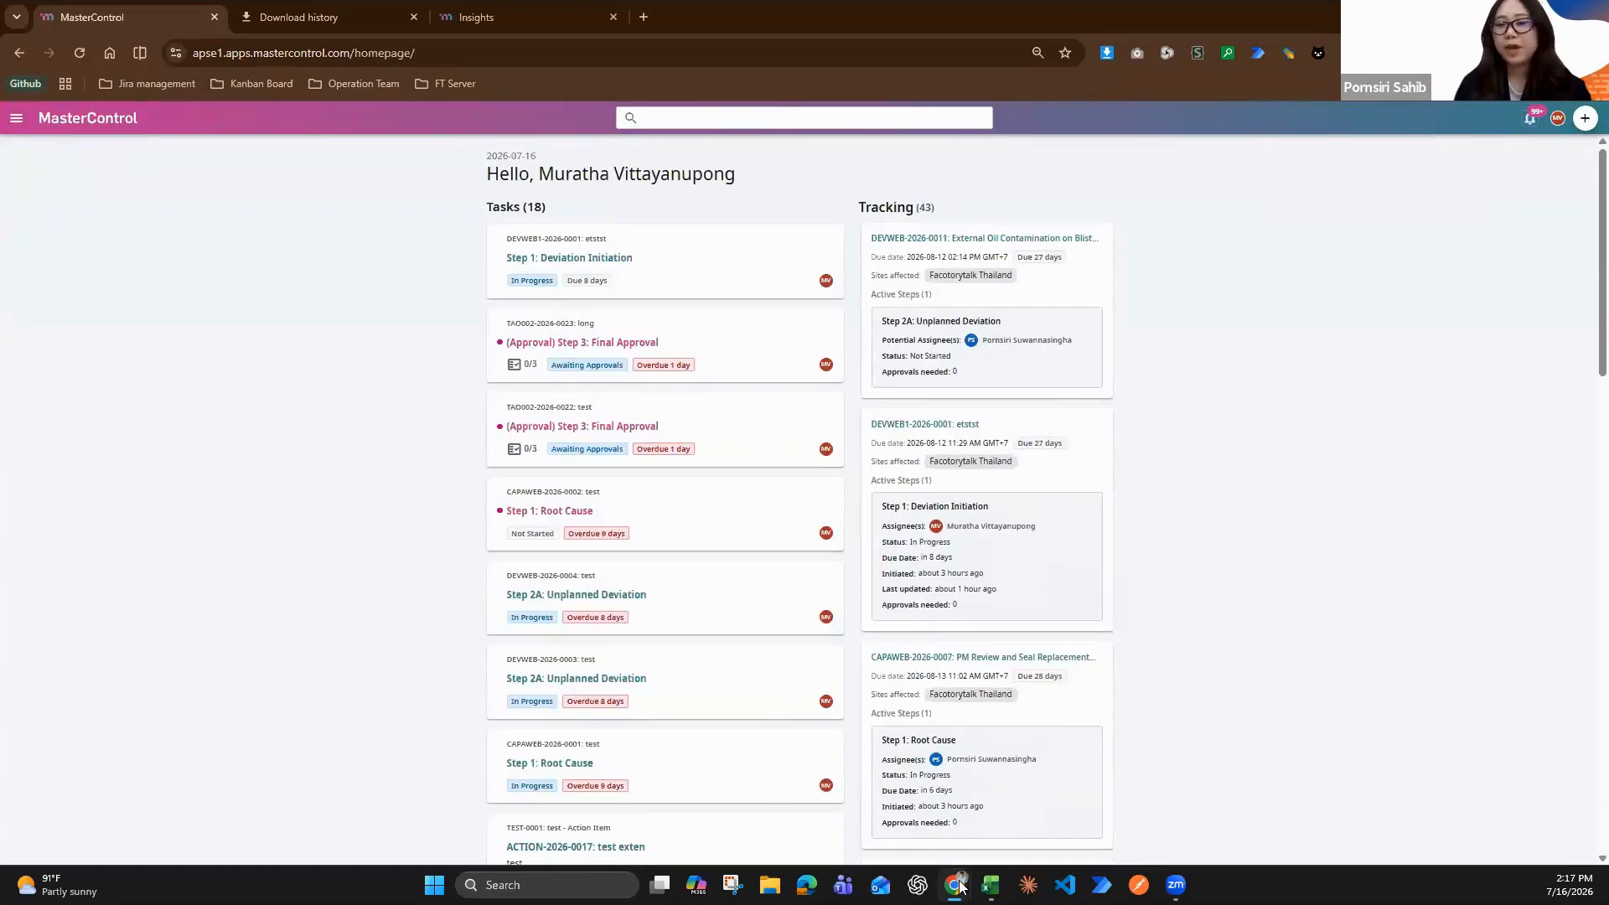
# Switch to the other MasterControl browser window, which belongs to the Step 2A assignee's account
pyautogui.moveTo(961, 887)
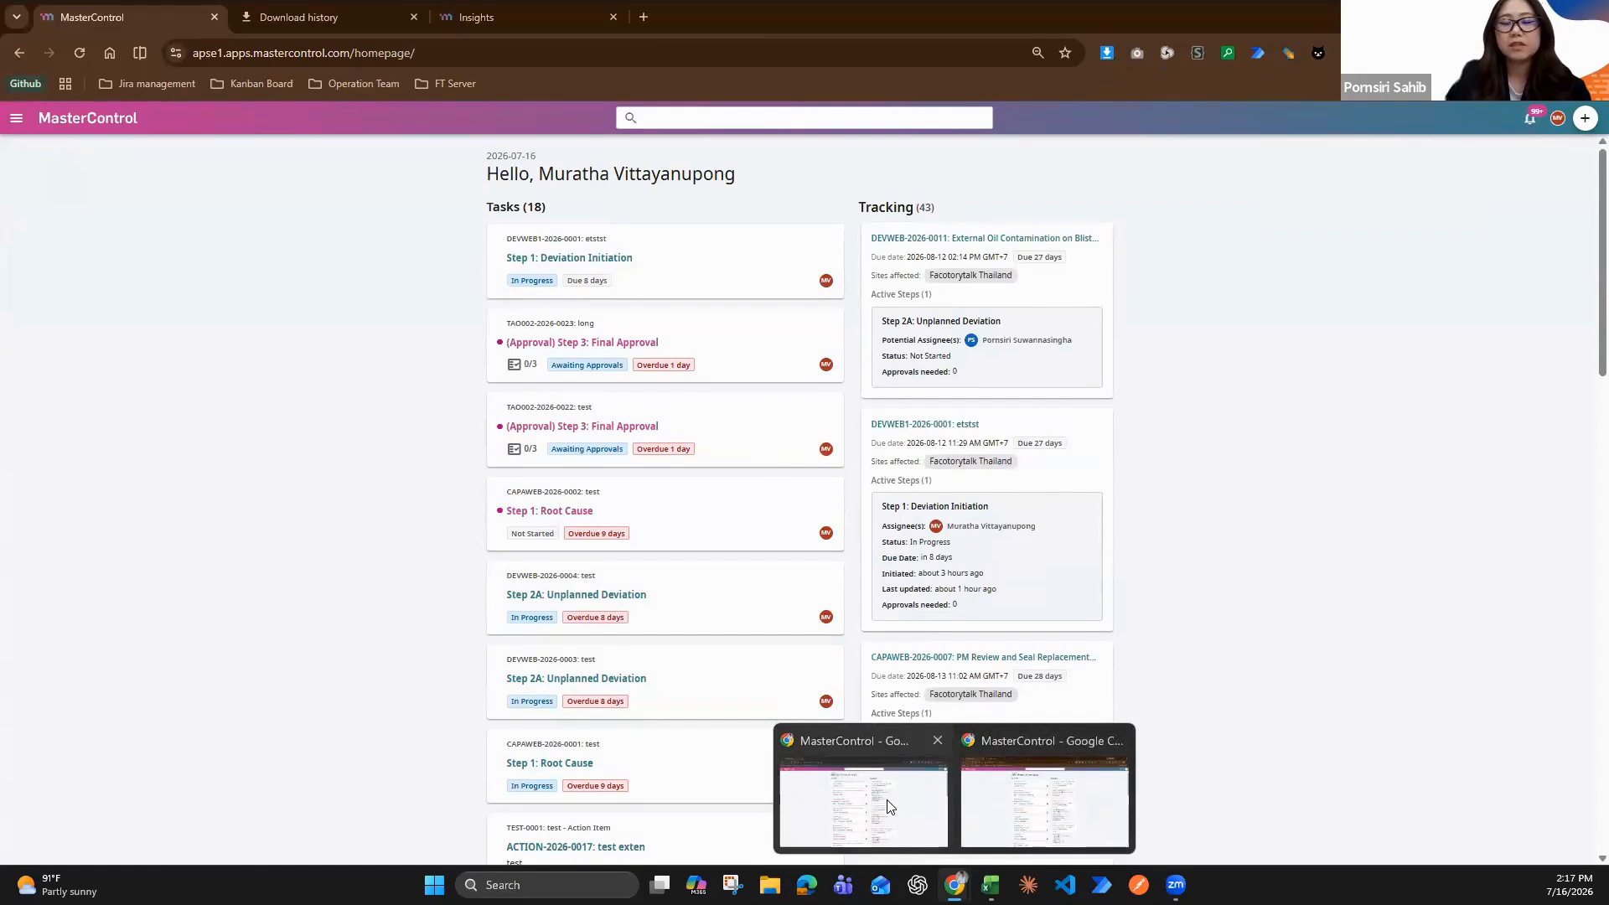
pyautogui.click(1015, 805)
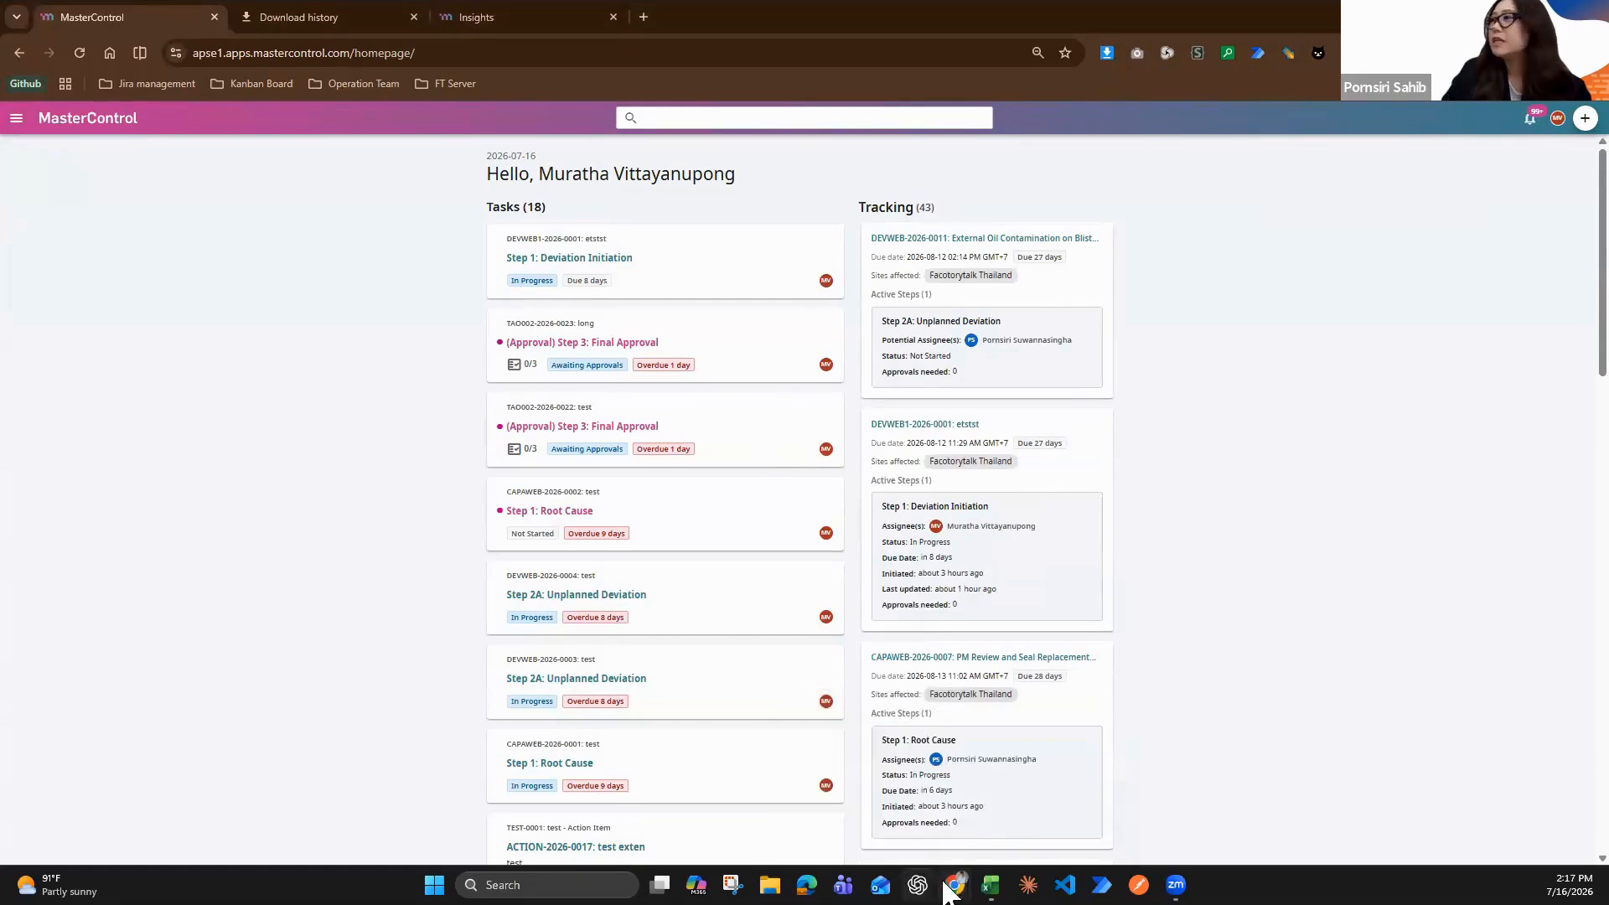
pyautogui.moveTo(954, 885)
pyautogui.click(880, 805)
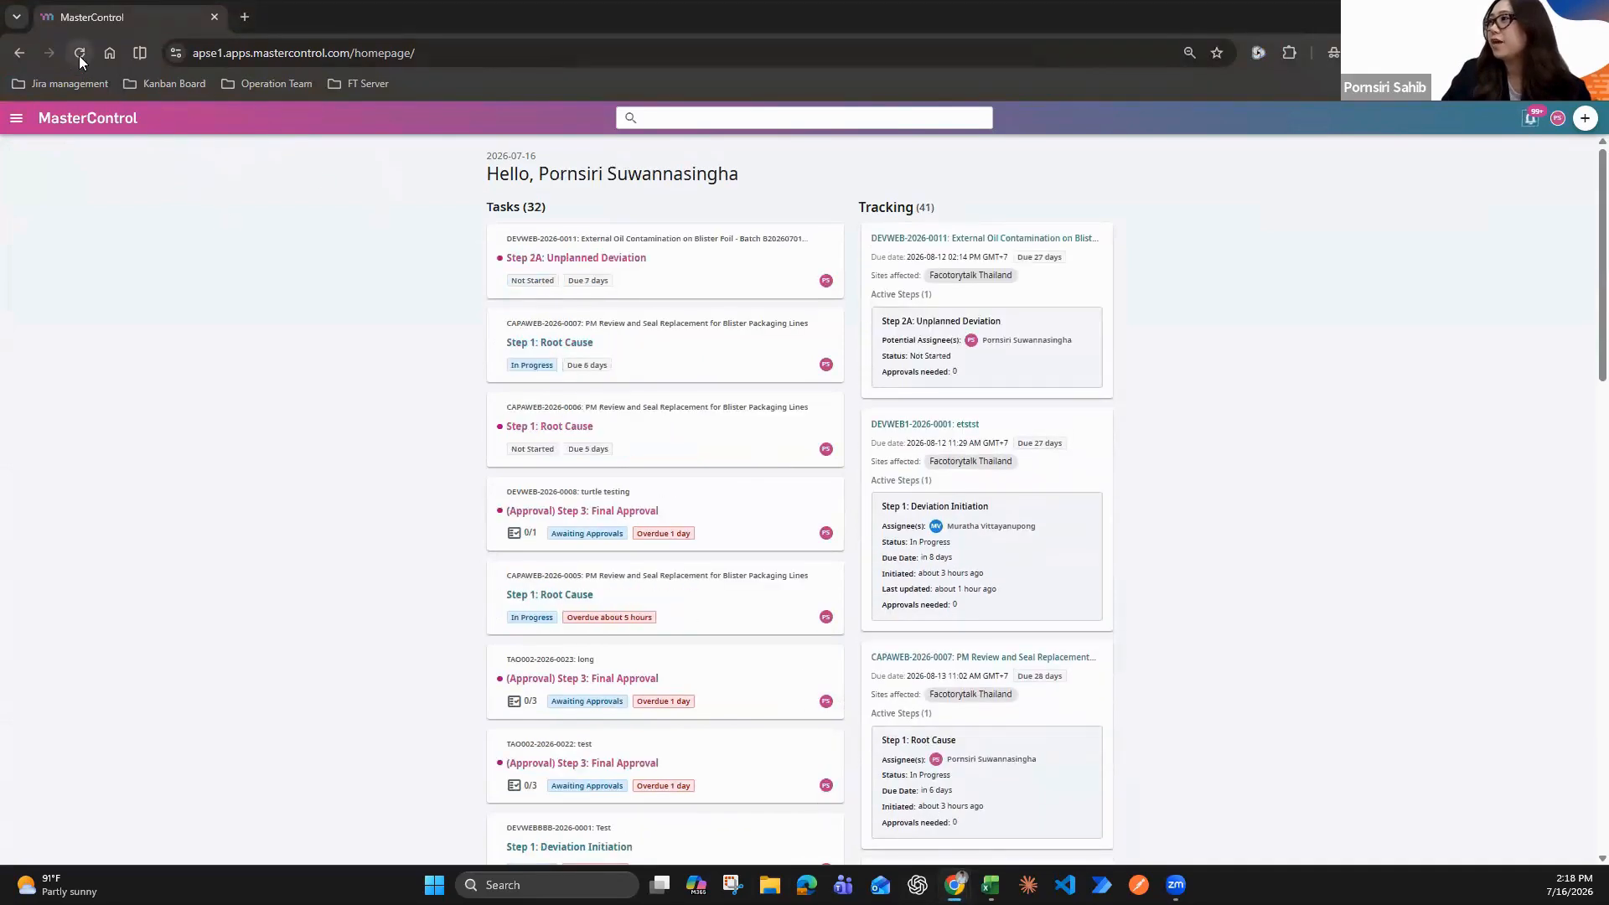
# Open and start the Step 2A: Unplanned Deviation task of the blister foil oil contamination event, and answer User Error Involved with No
pyautogui.click(628, 270)
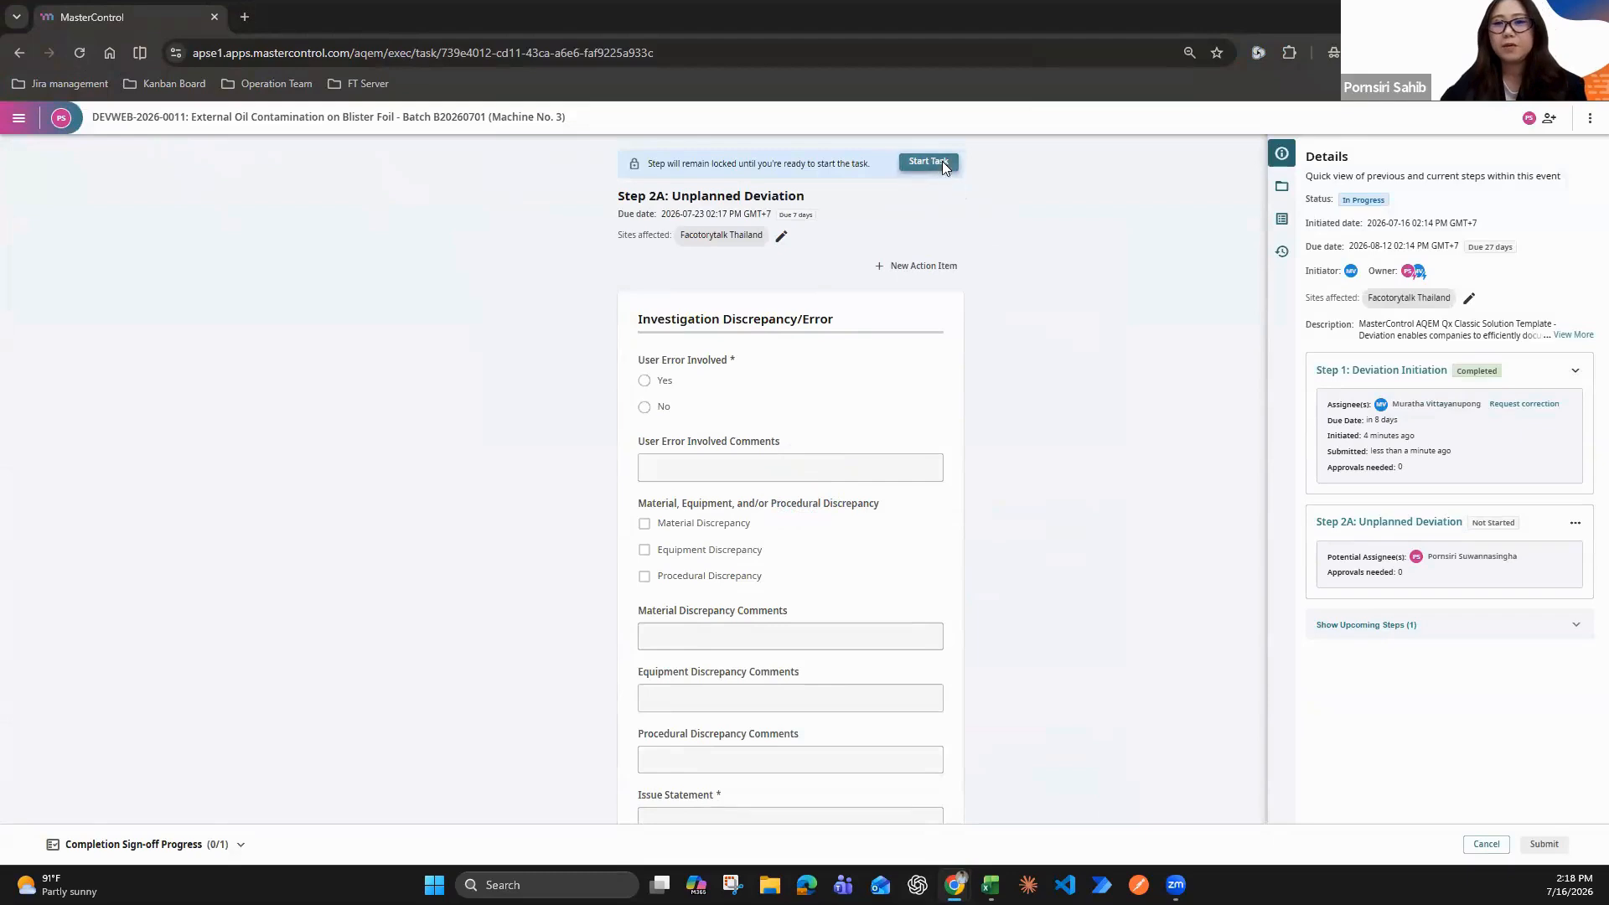
pyautogui.click(943, 162)
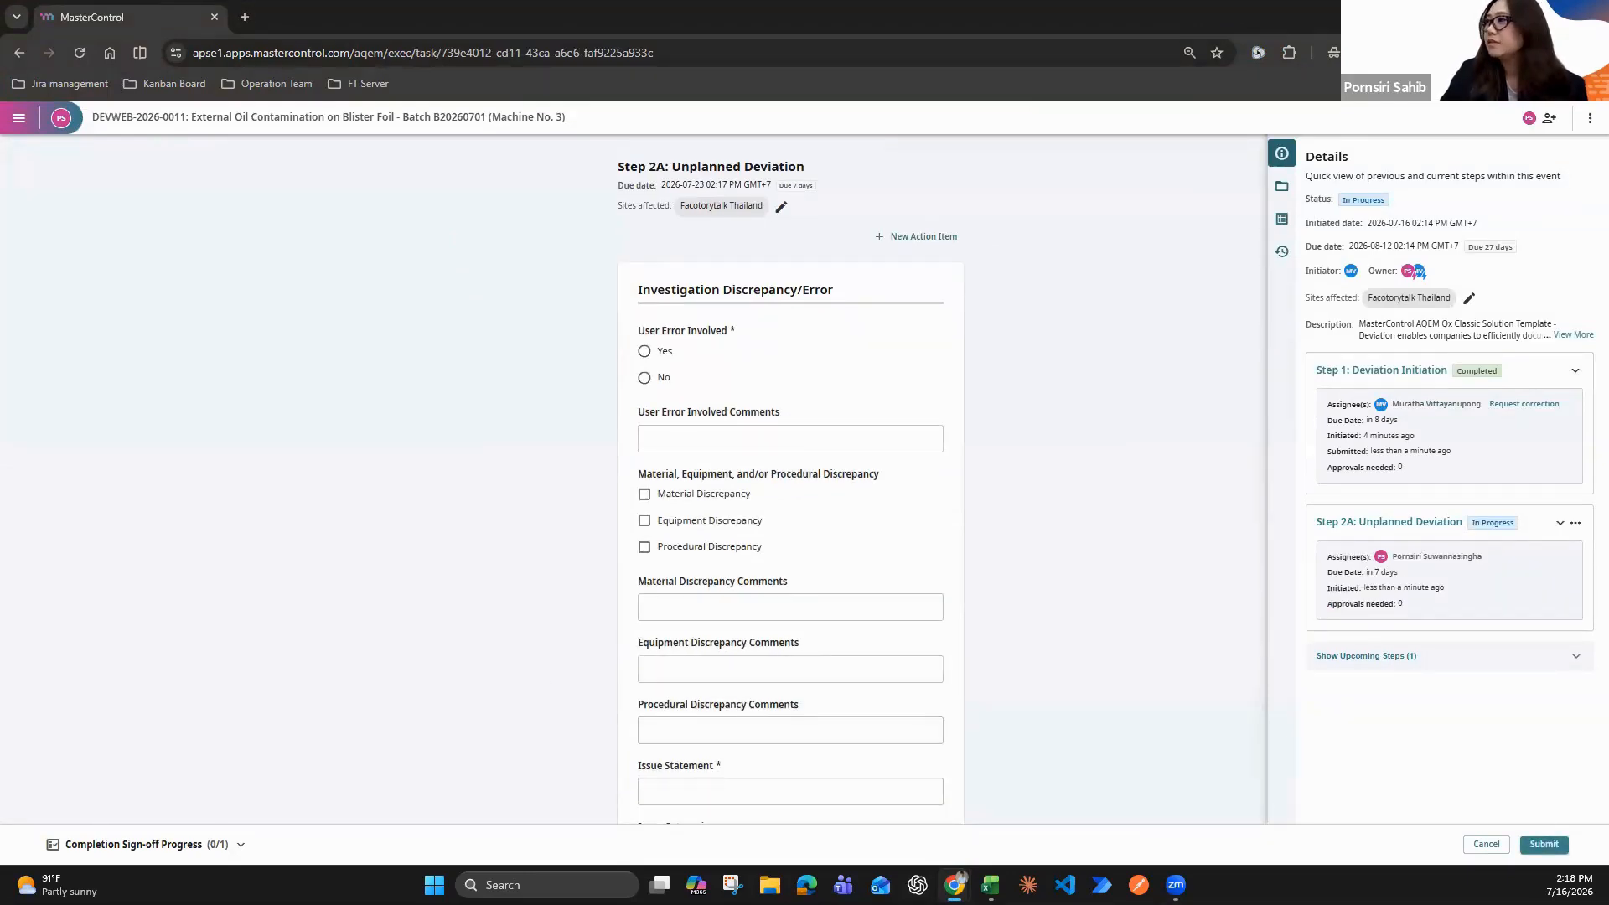
pyautogui.hotkey('alt', 'Tab')
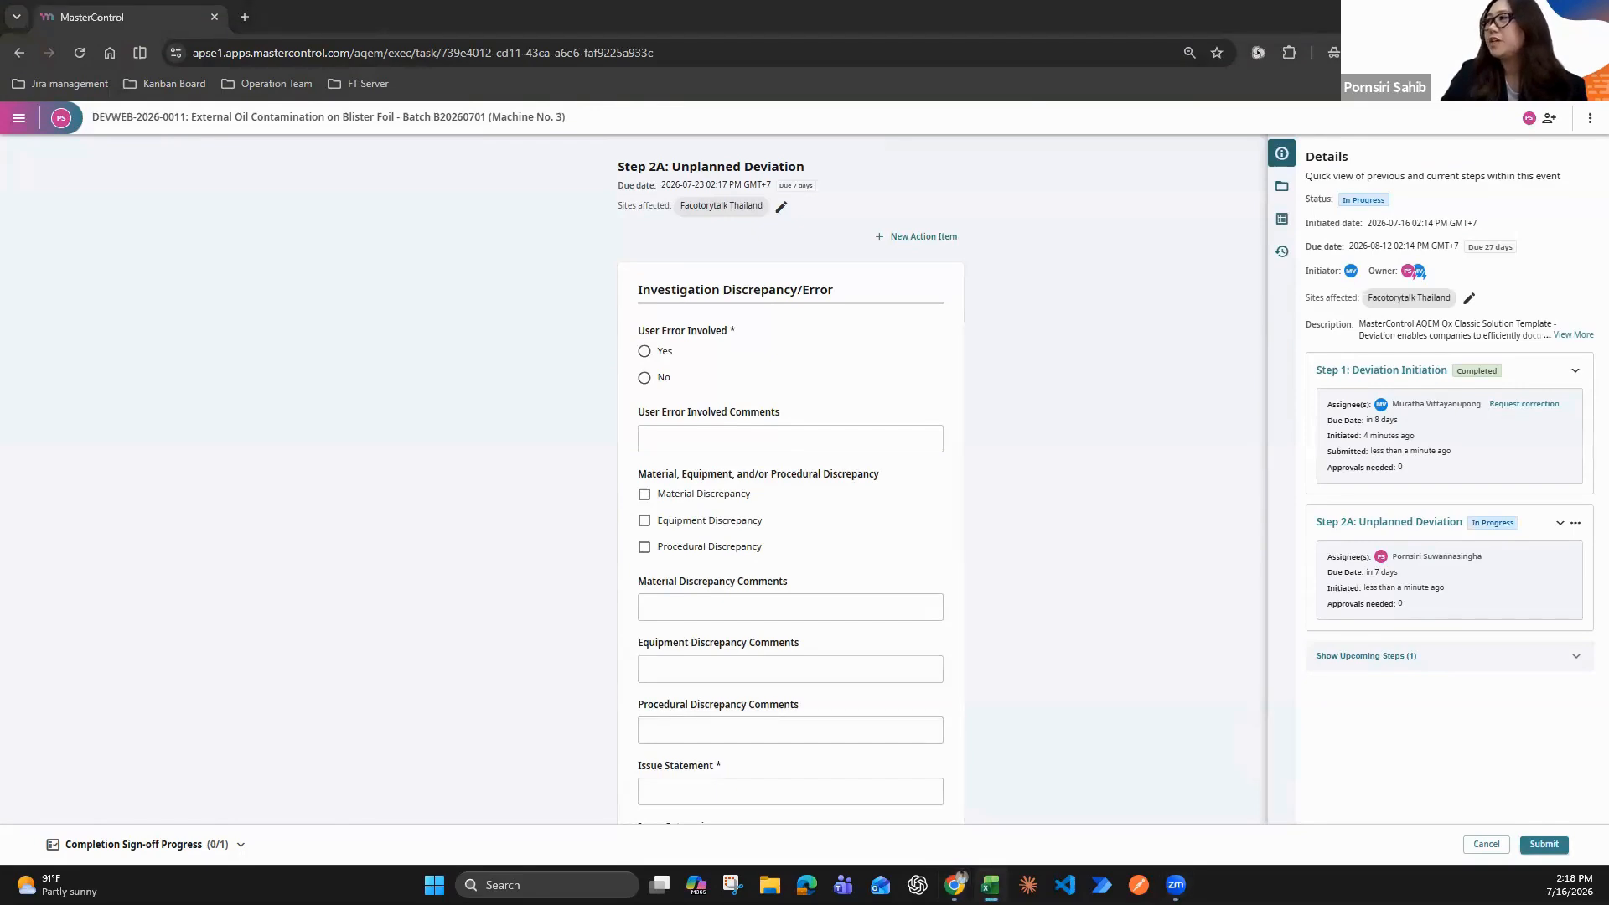
pyautogui.click(644, 378)
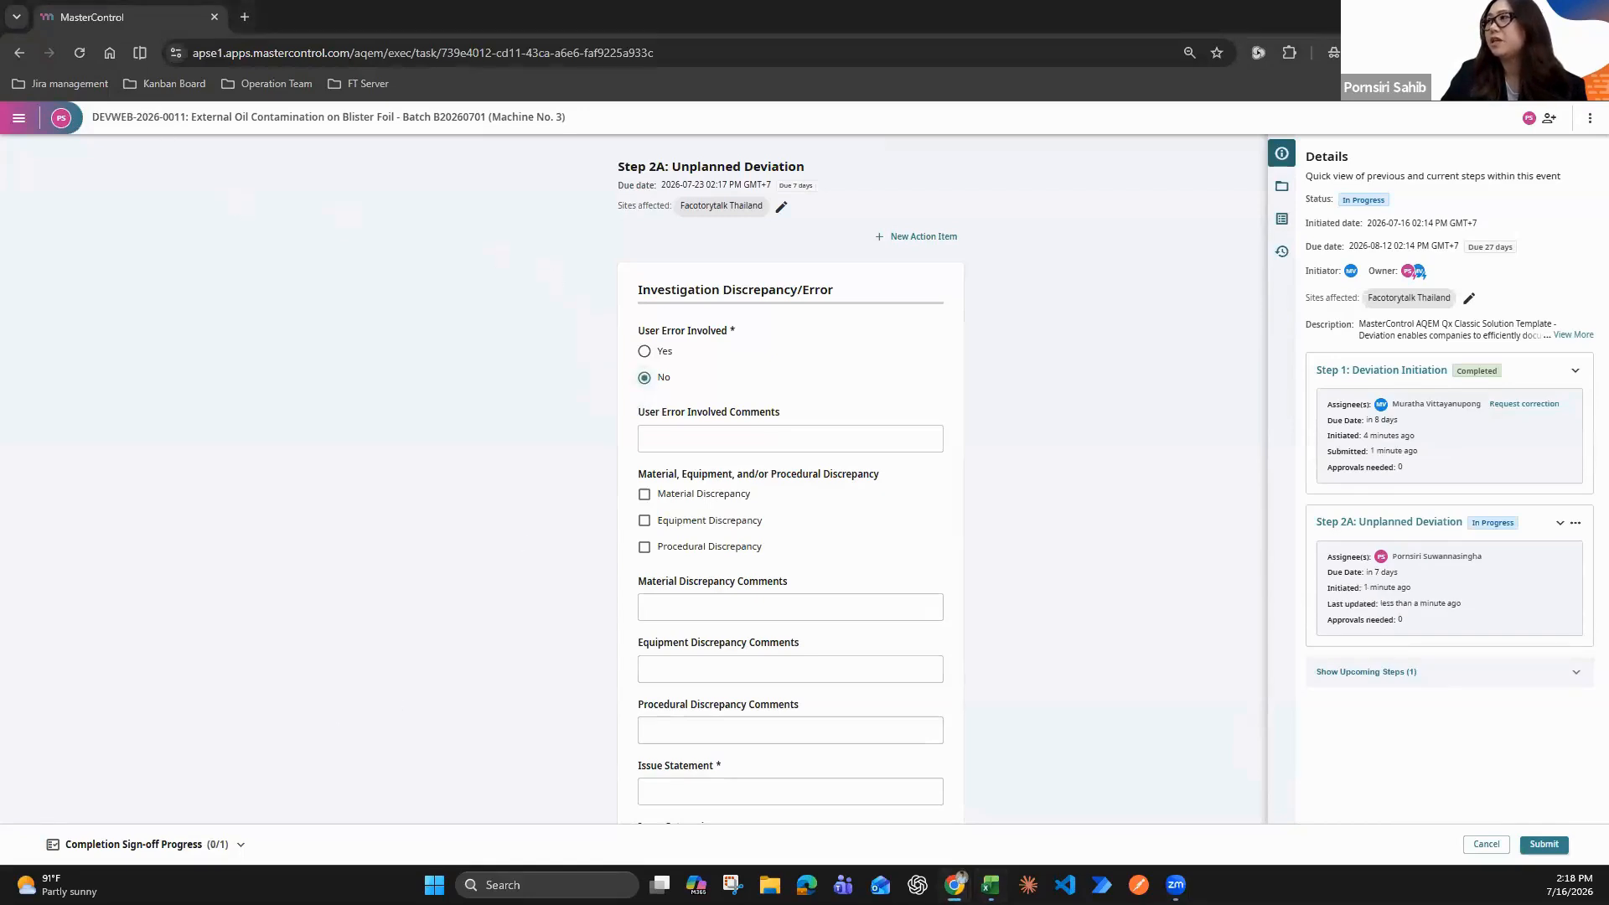
# Fill in the User Error Involved Comments with the copied text beginning "The line operator followed all standard operating procedures"
pyautogui.hotkey('alt', 'Tab')
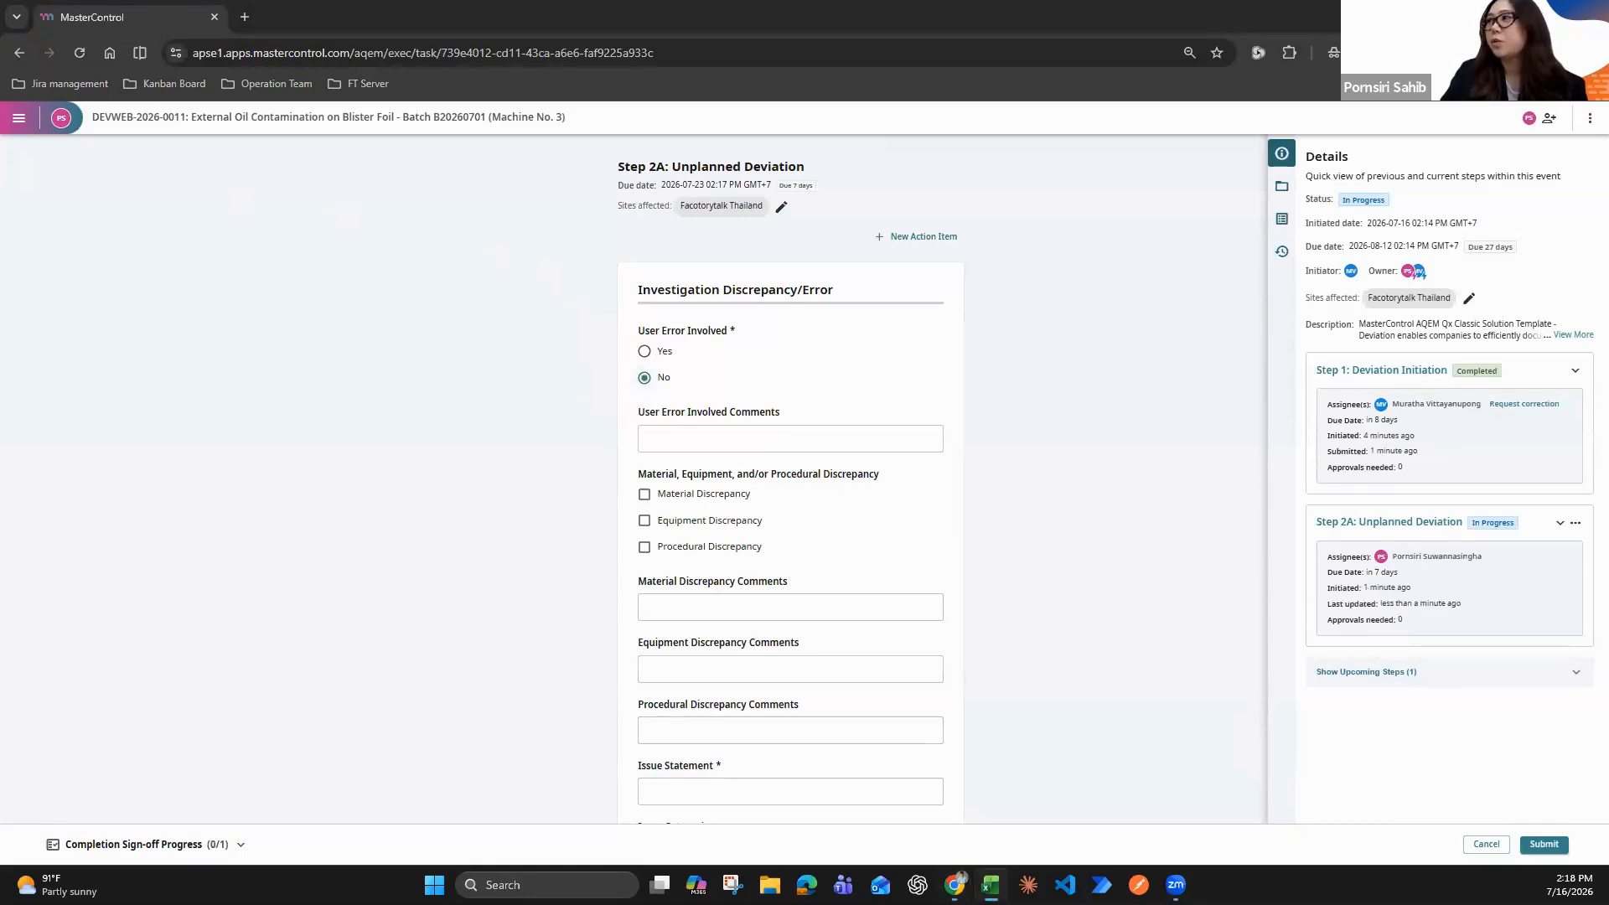
pyautogui.click(746, 438)
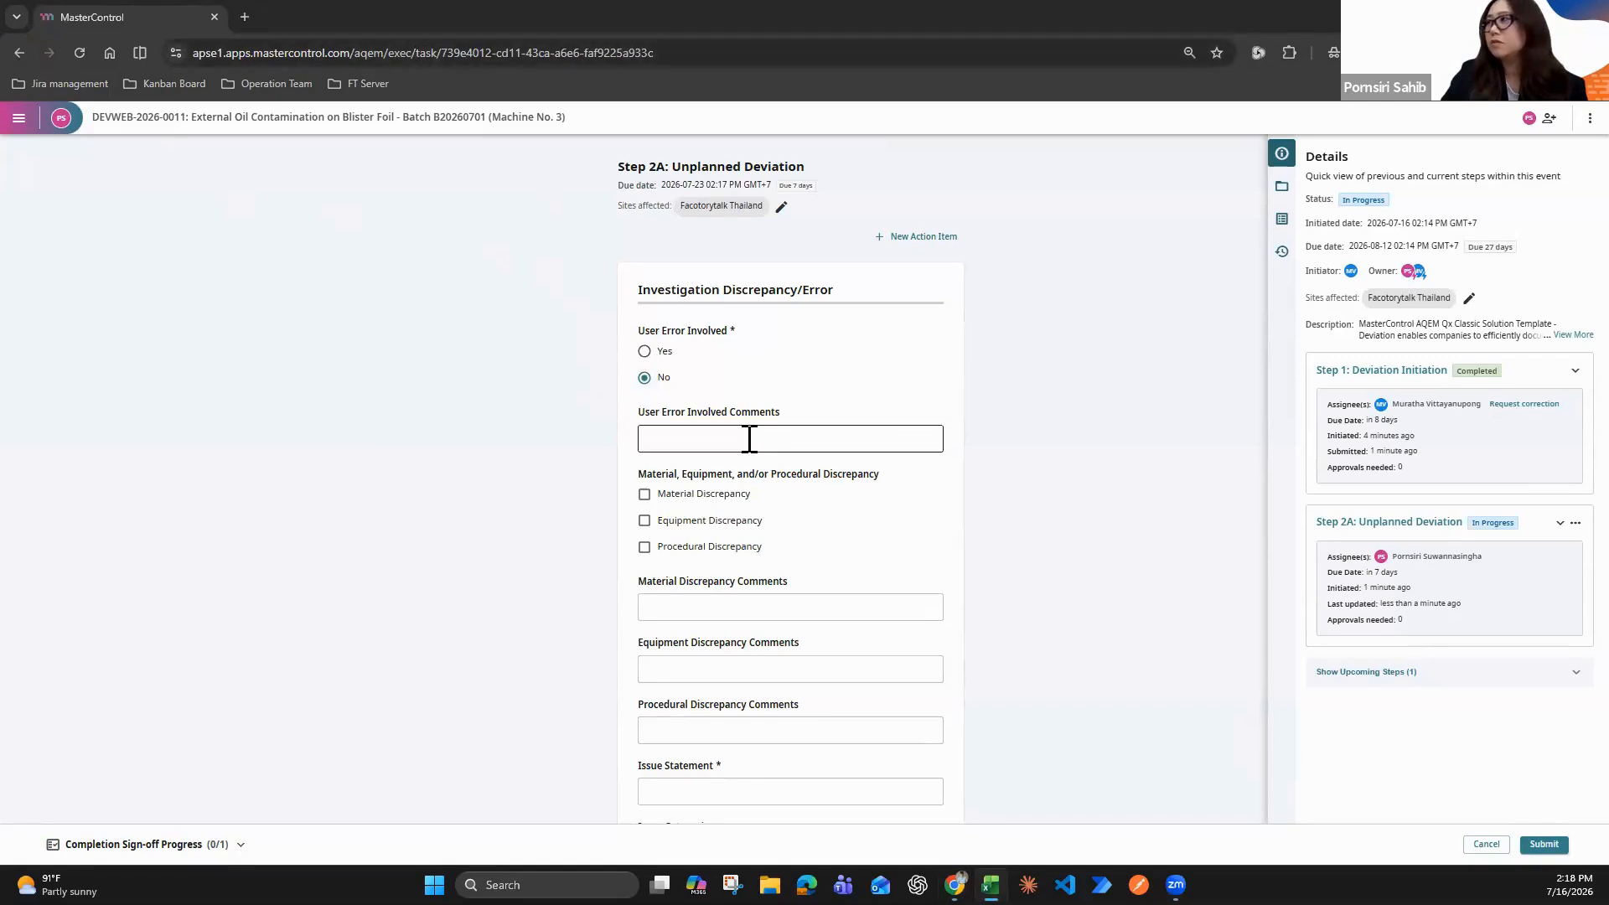
pyautogui.hotkey('ctrl', 'v')
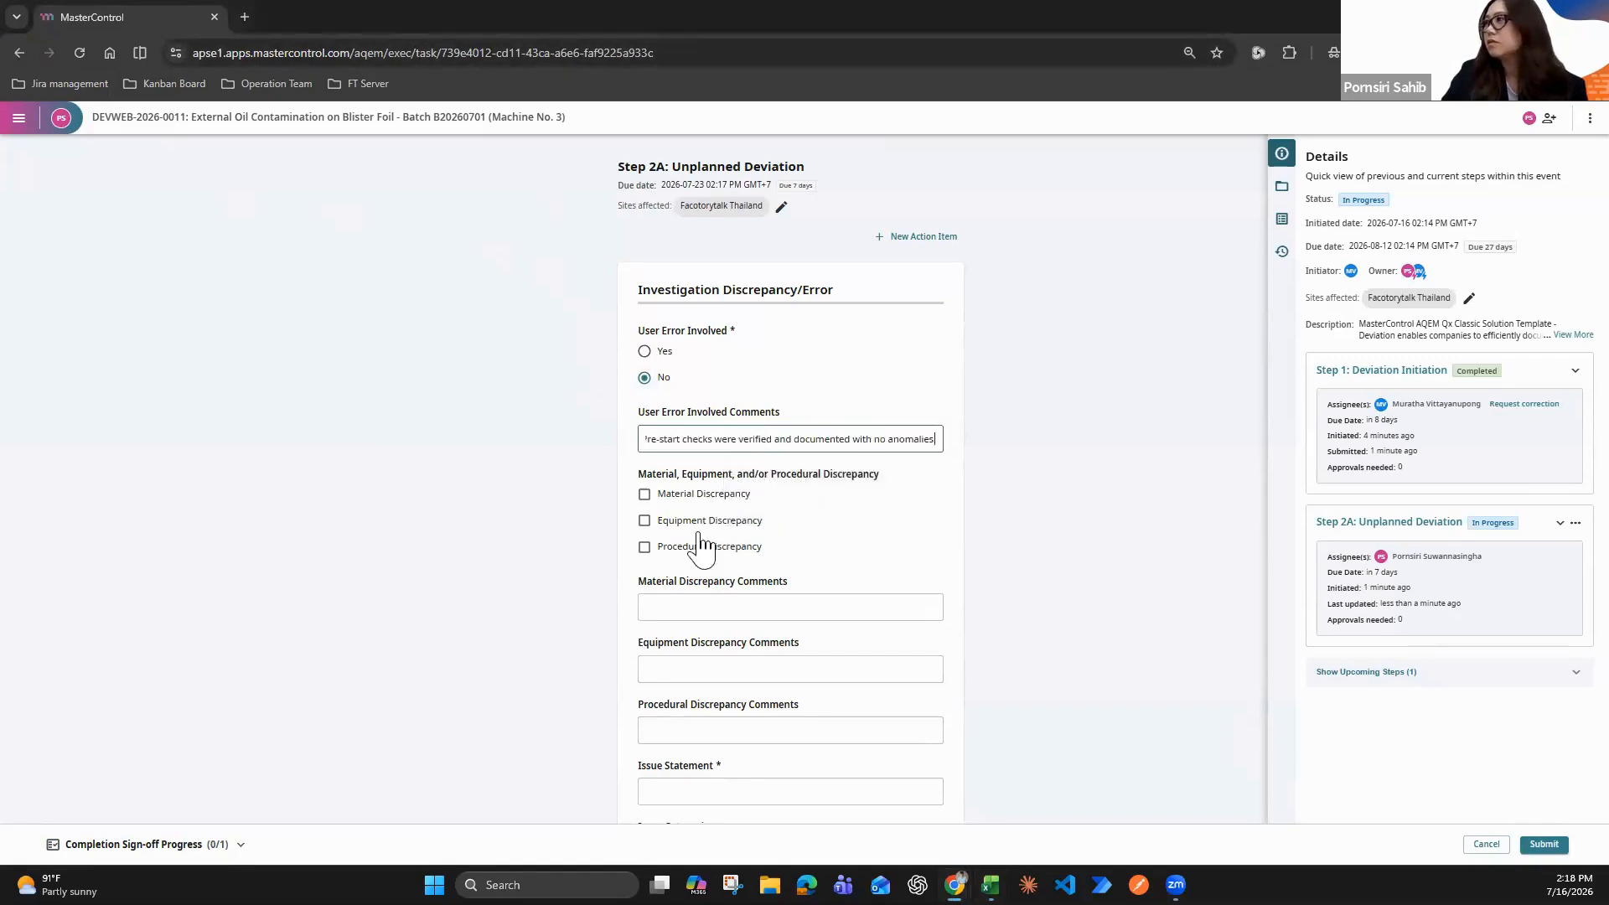
# Mark the issue as an Equipment Discrepancy and enter N/A in the Material Discrepancy Comments
pyautogui.click(644, 521)
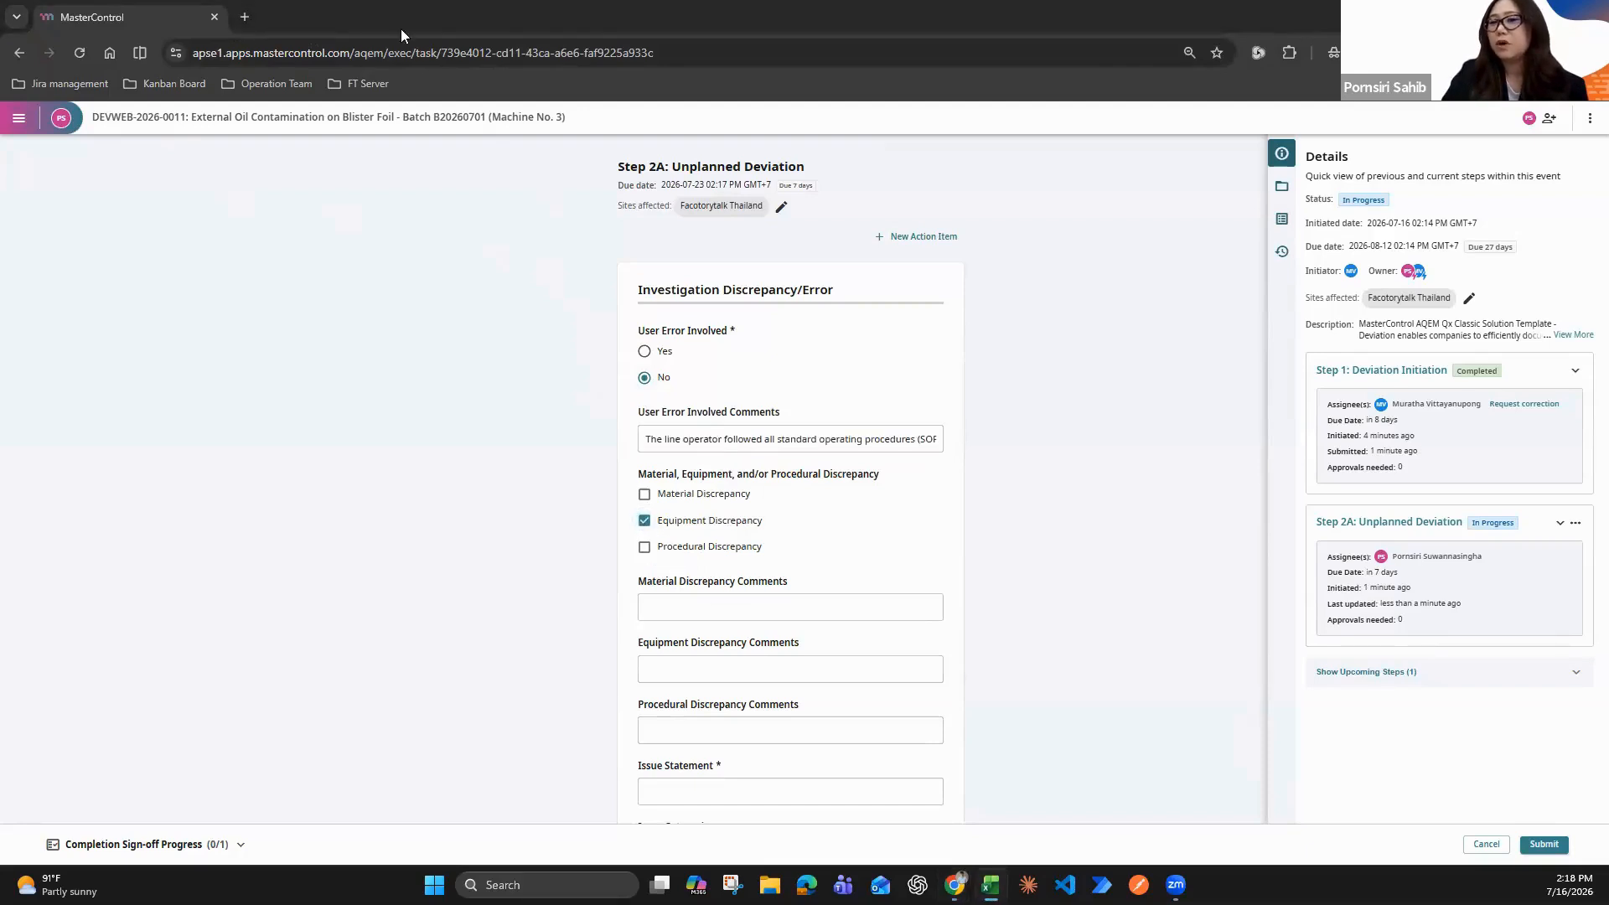
pyautogui.click(710, 605)
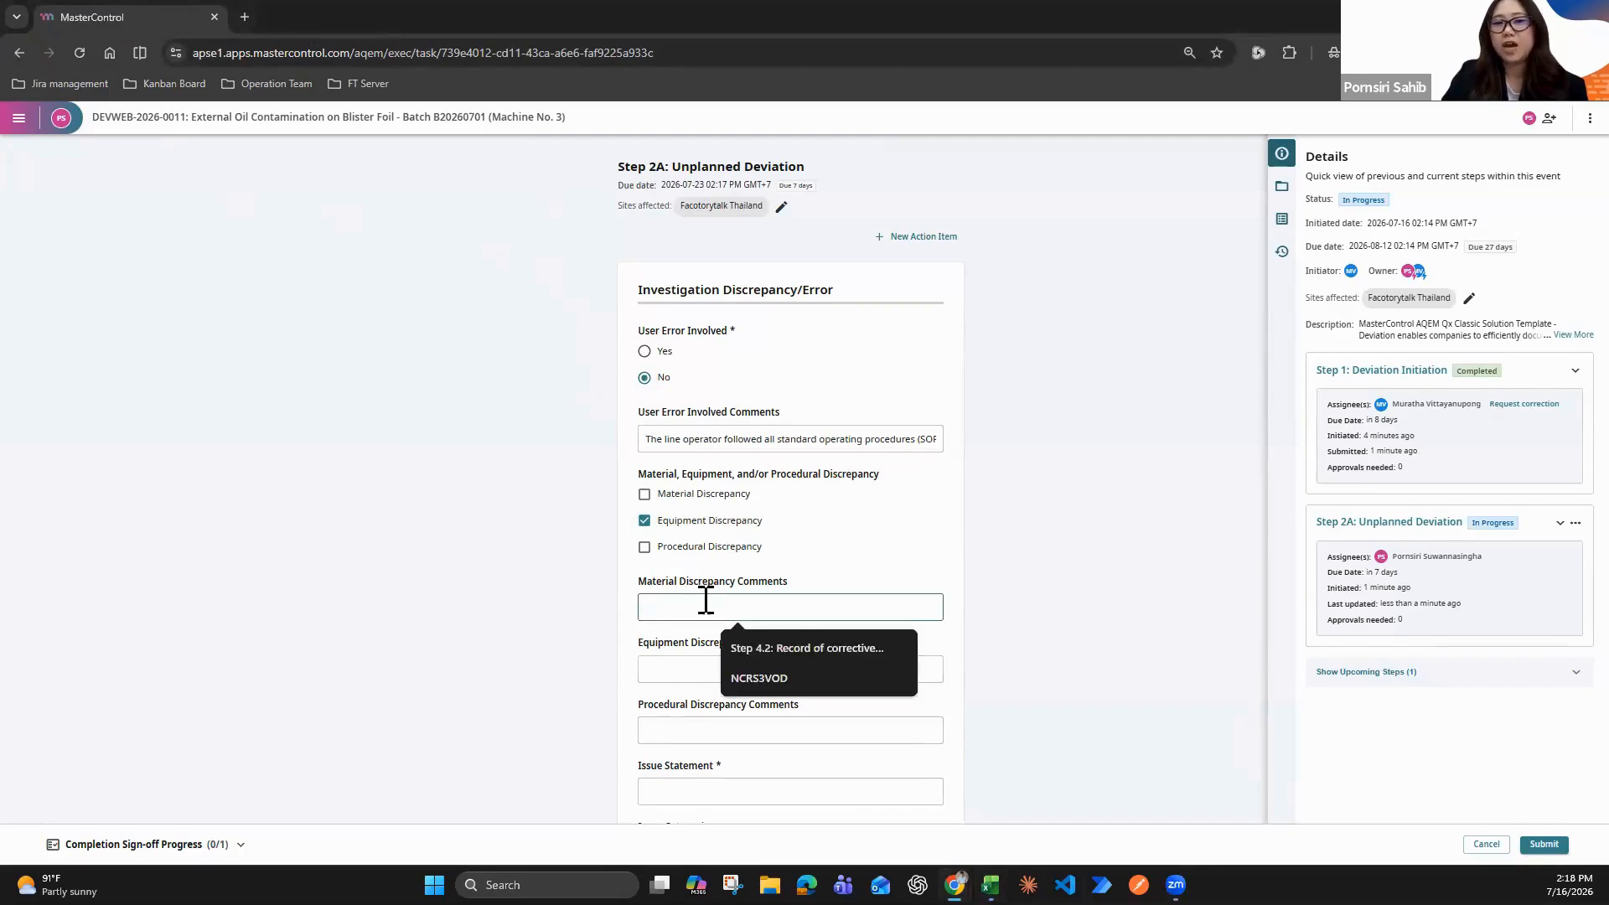
pyautogui.write('N/A')
pyautogui.scroll(-1, 326, 821)
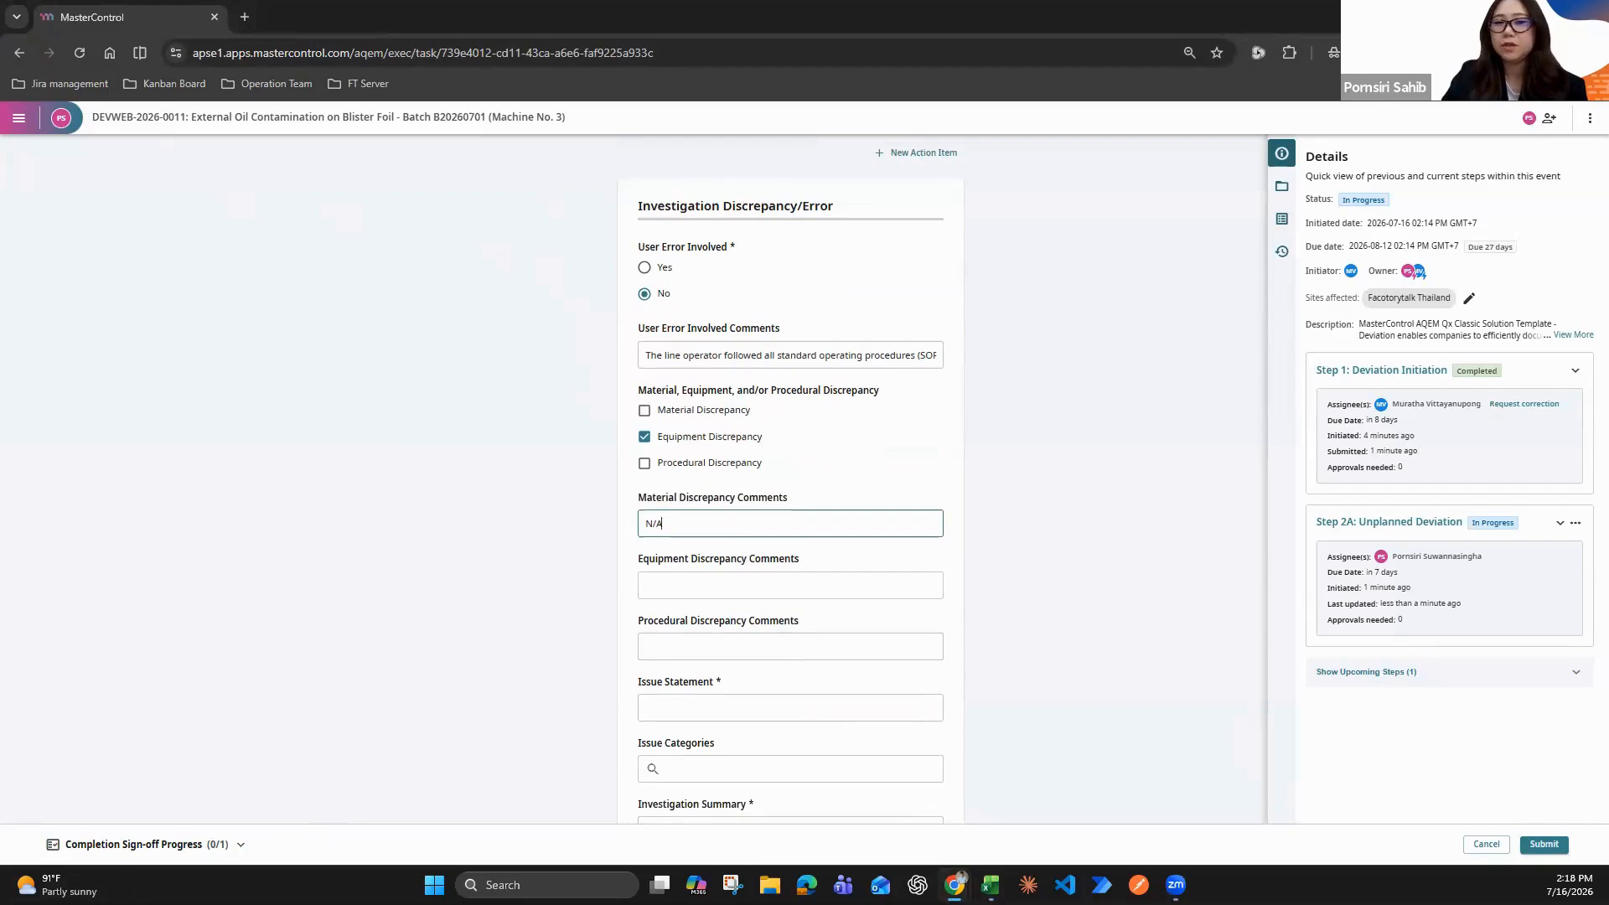
# Fill in the Equipment Discrepancy Comments with the copied text beginning "Mechanical degradation of the drive-shaft oil seal", and enter N/A in the Procedural Discrepancy Comments
pyautogui.hotkey('alt', 'Tab')
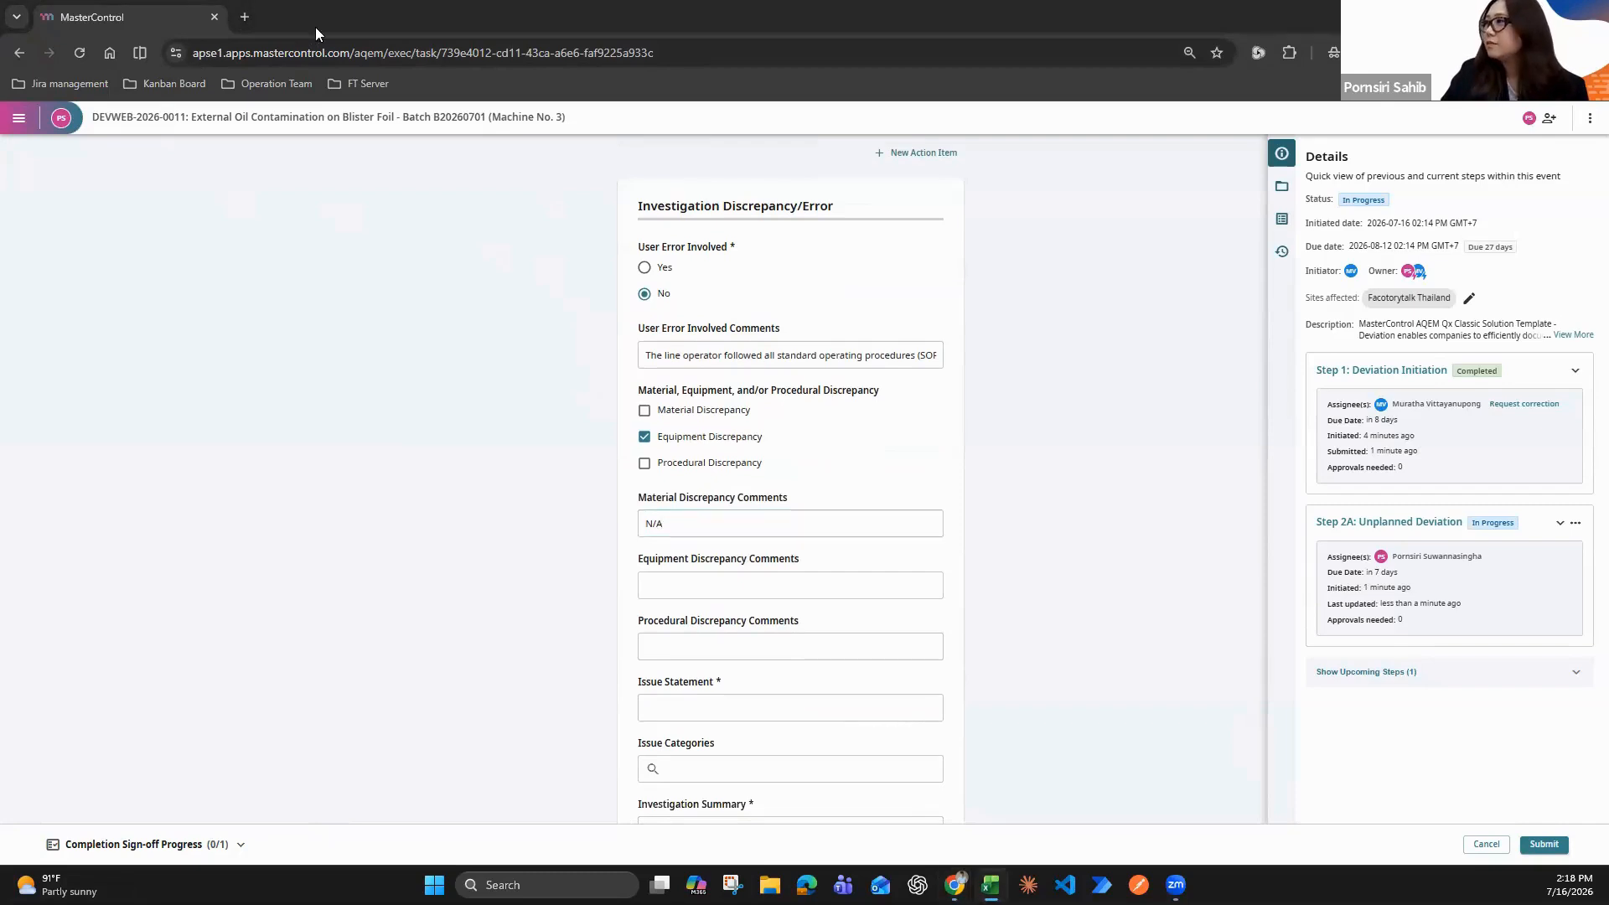
pyautogui.click(693, 585)
pyautogui.hotkey('ctrl', 'v')
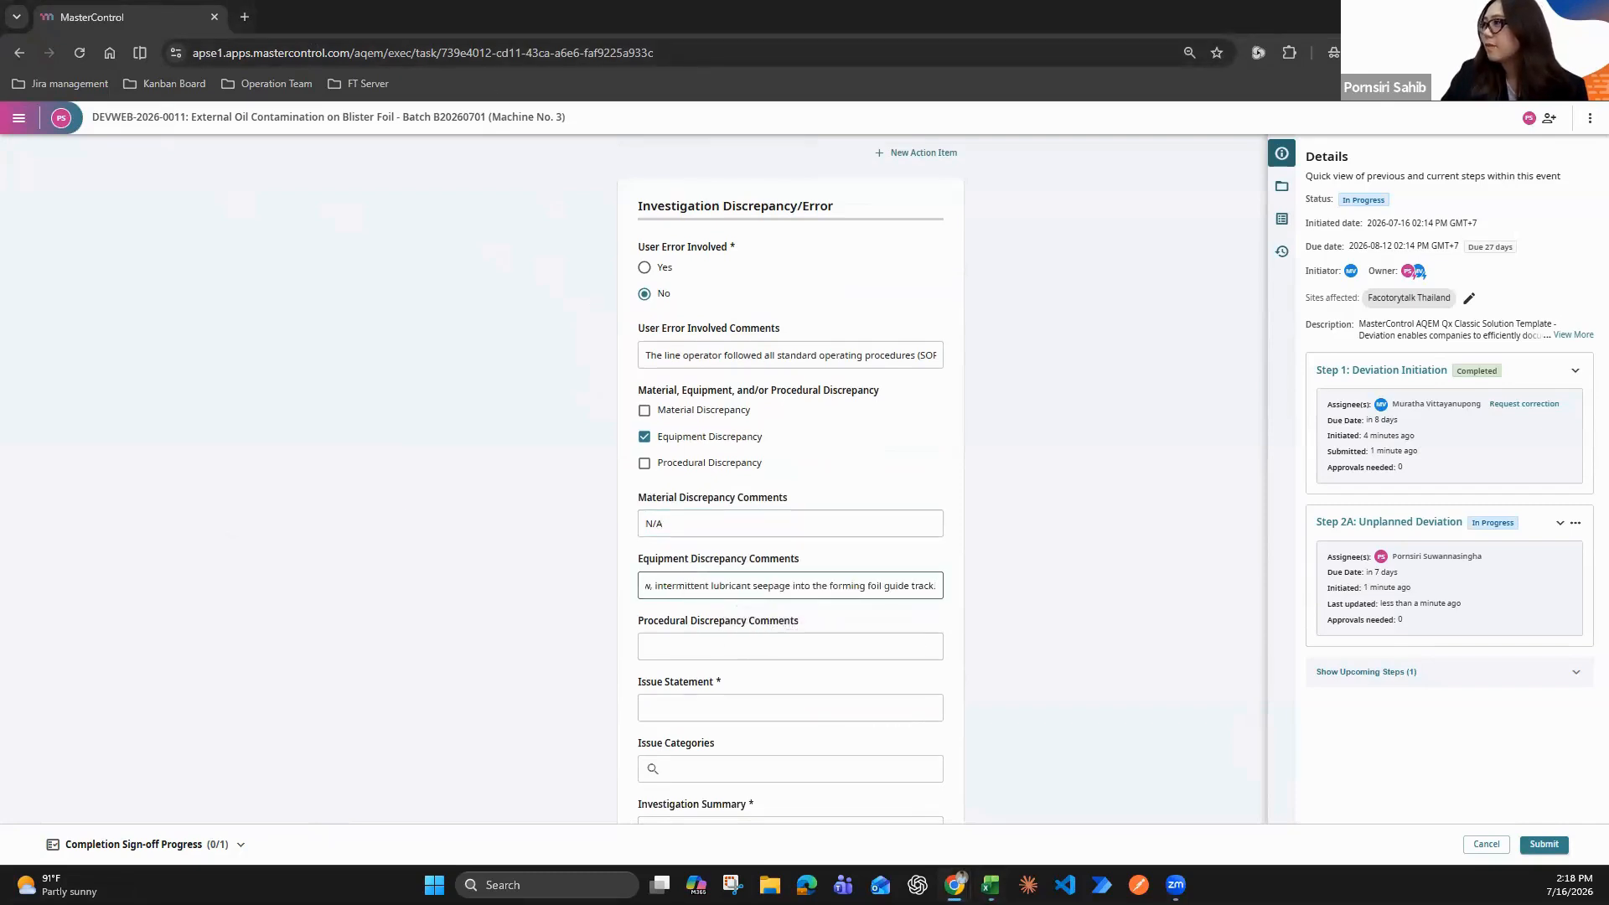
pyautogui.hotkey('alt', 'Tab')
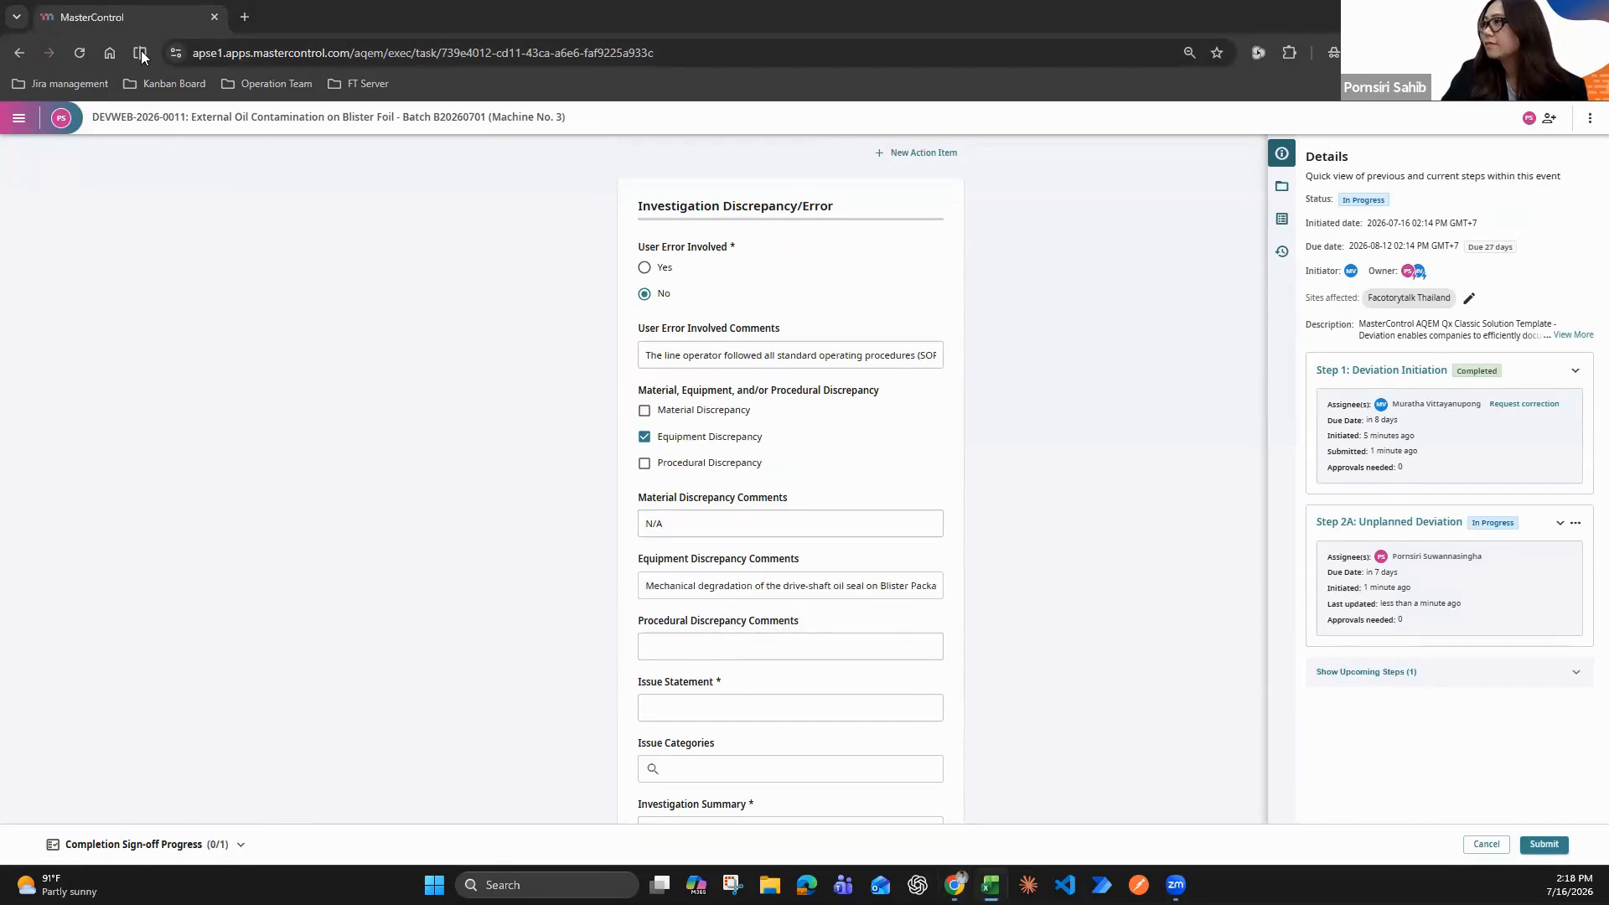
pyautogui.click(694, 646)
pyautogui.write('N/A')
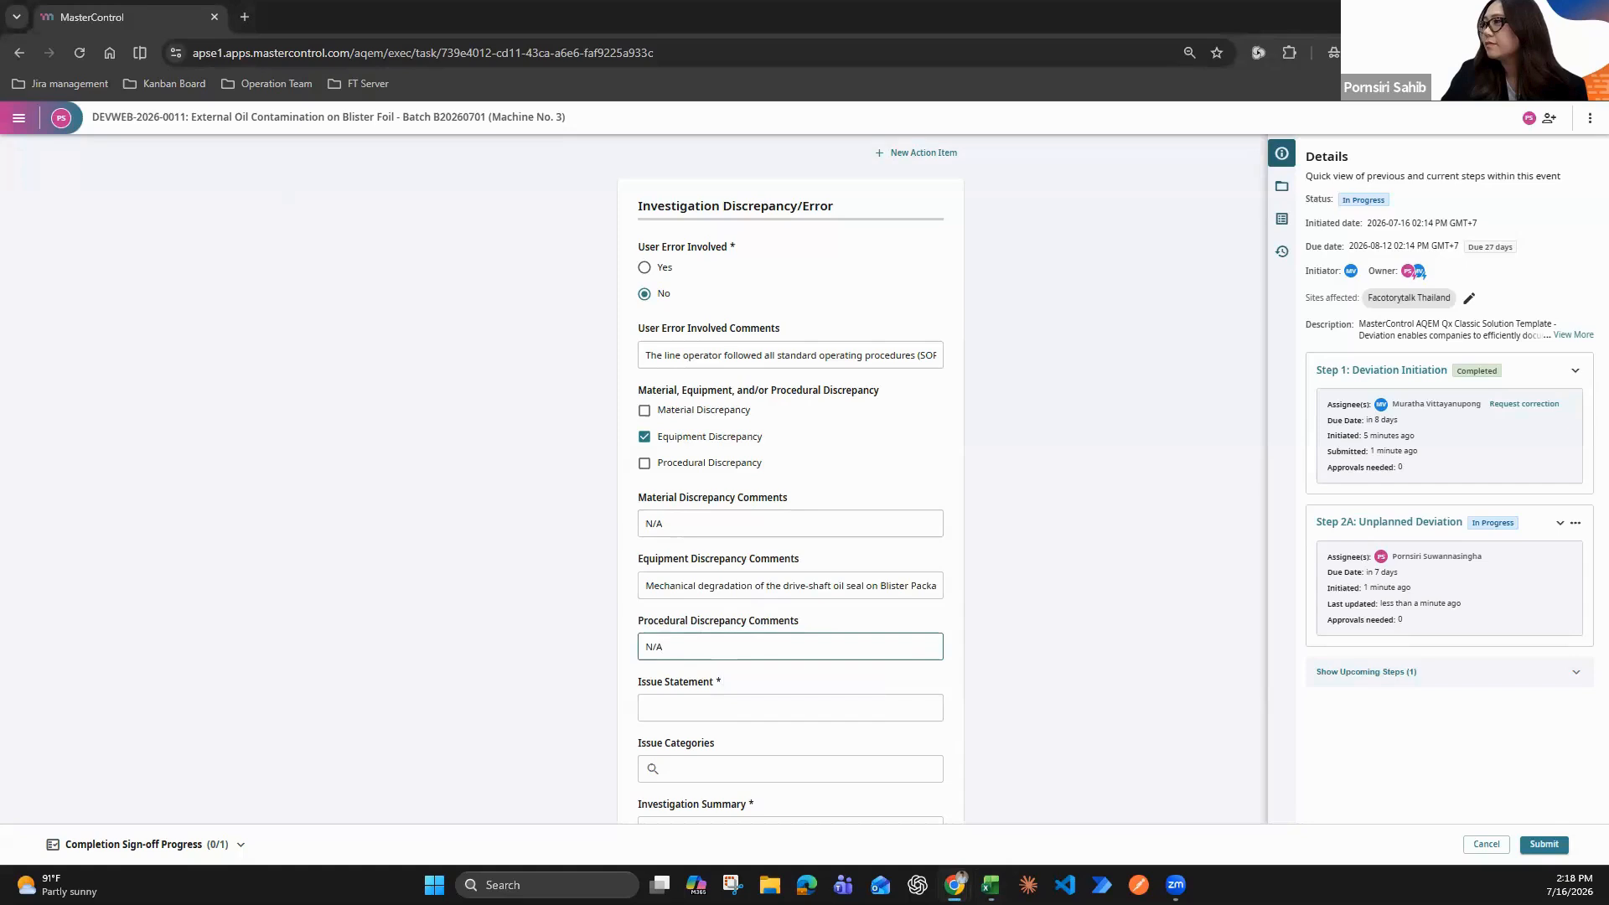
# Fill in the Issue Statement with the copied text beginning "External oil contamination on the blister foil surface", and set Issue Categories to Quality
pyautogui.hotkey('alt', 'Tab')
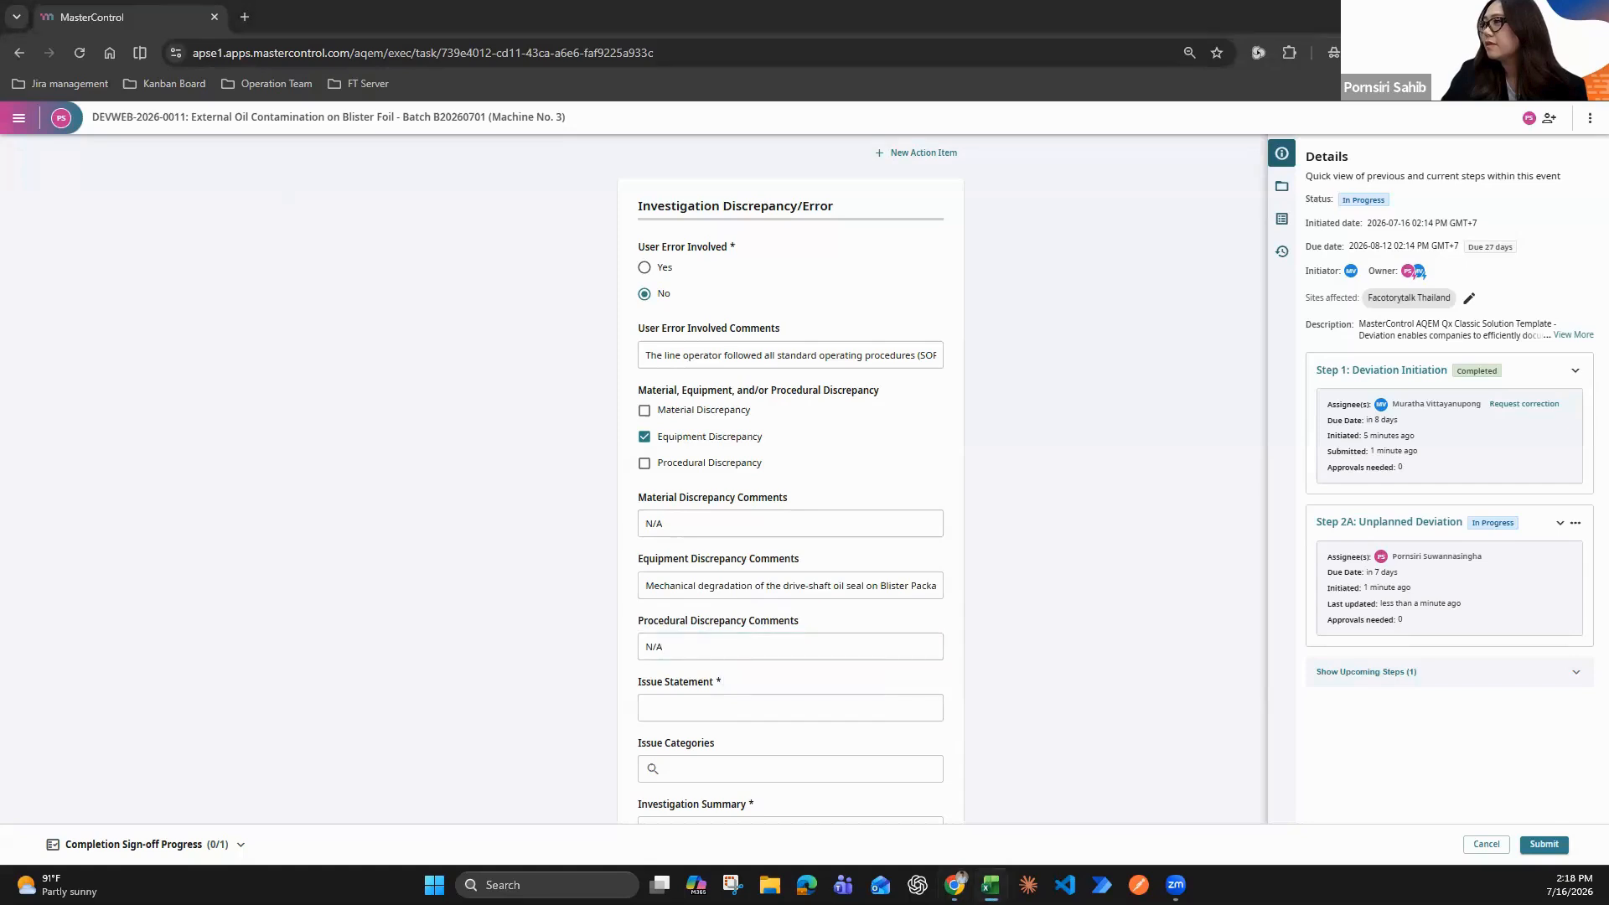
pyautogui.scroll(-1, 719, 511)
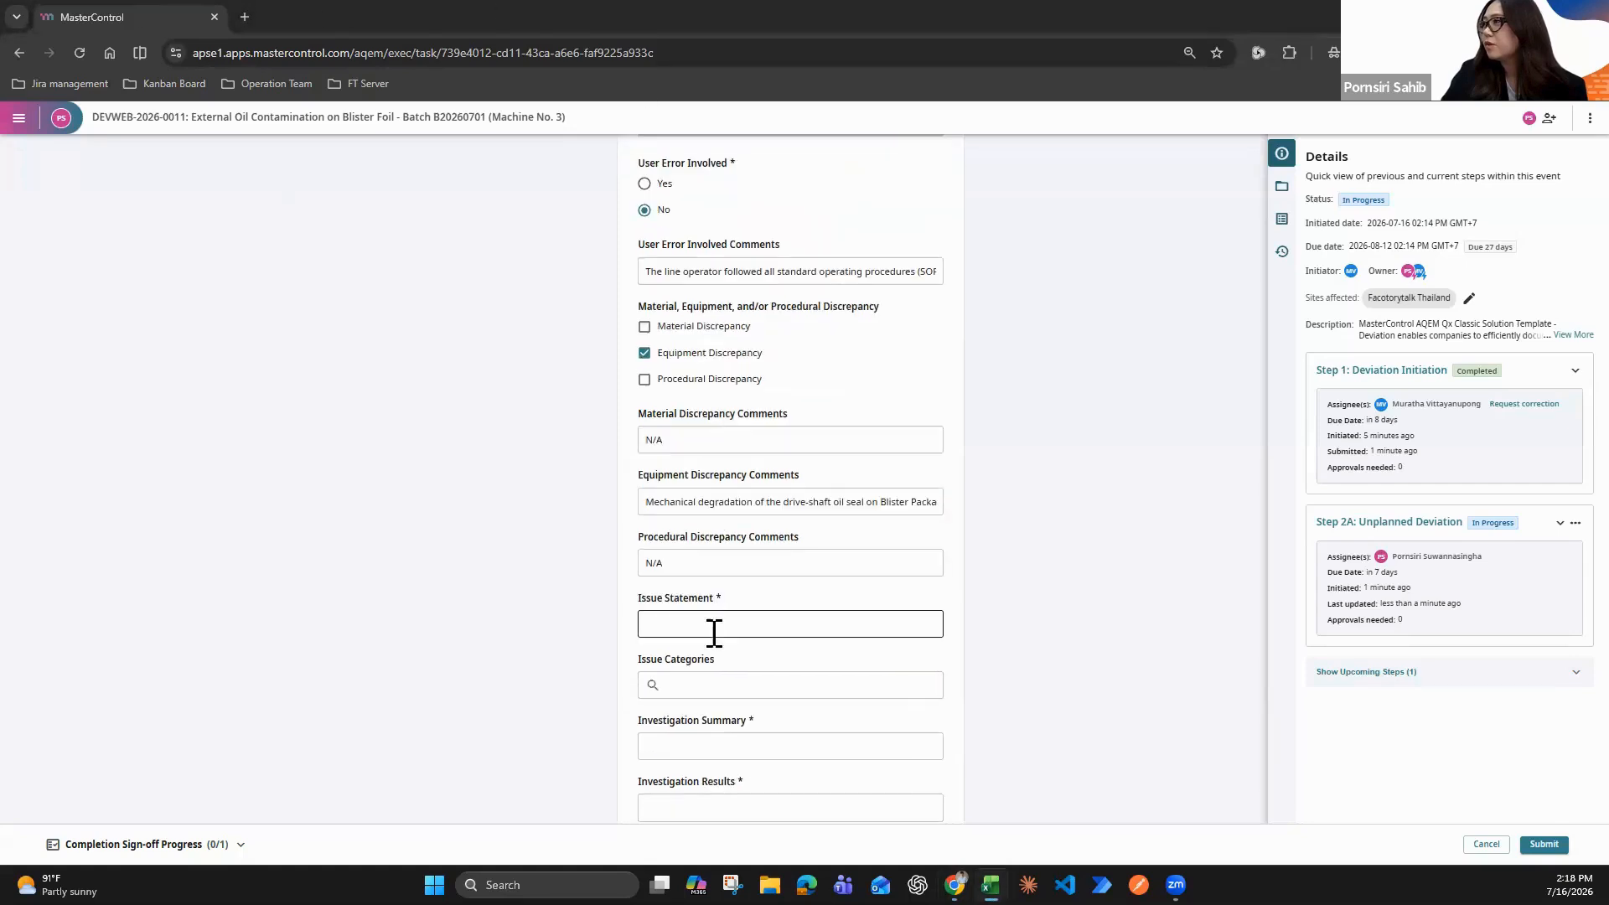
pyautogui.click(711, 626)
pyautogui.hotkey('ctrl', 'v')
pyautogui.write('.')
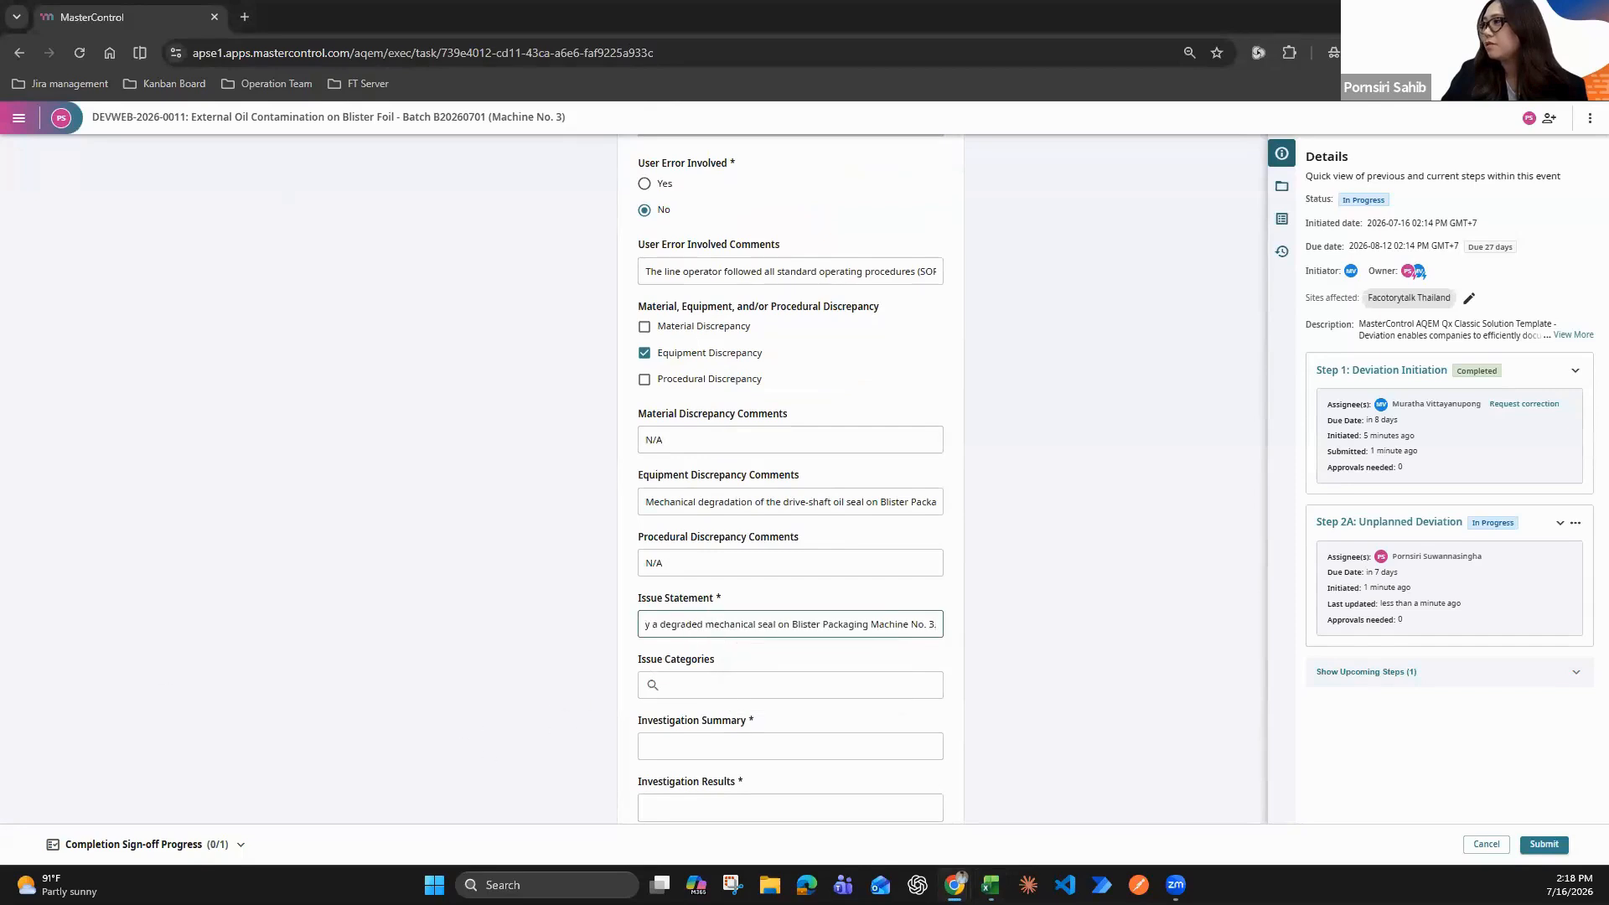
pyautogui.hotkey('alt', 'Tab')
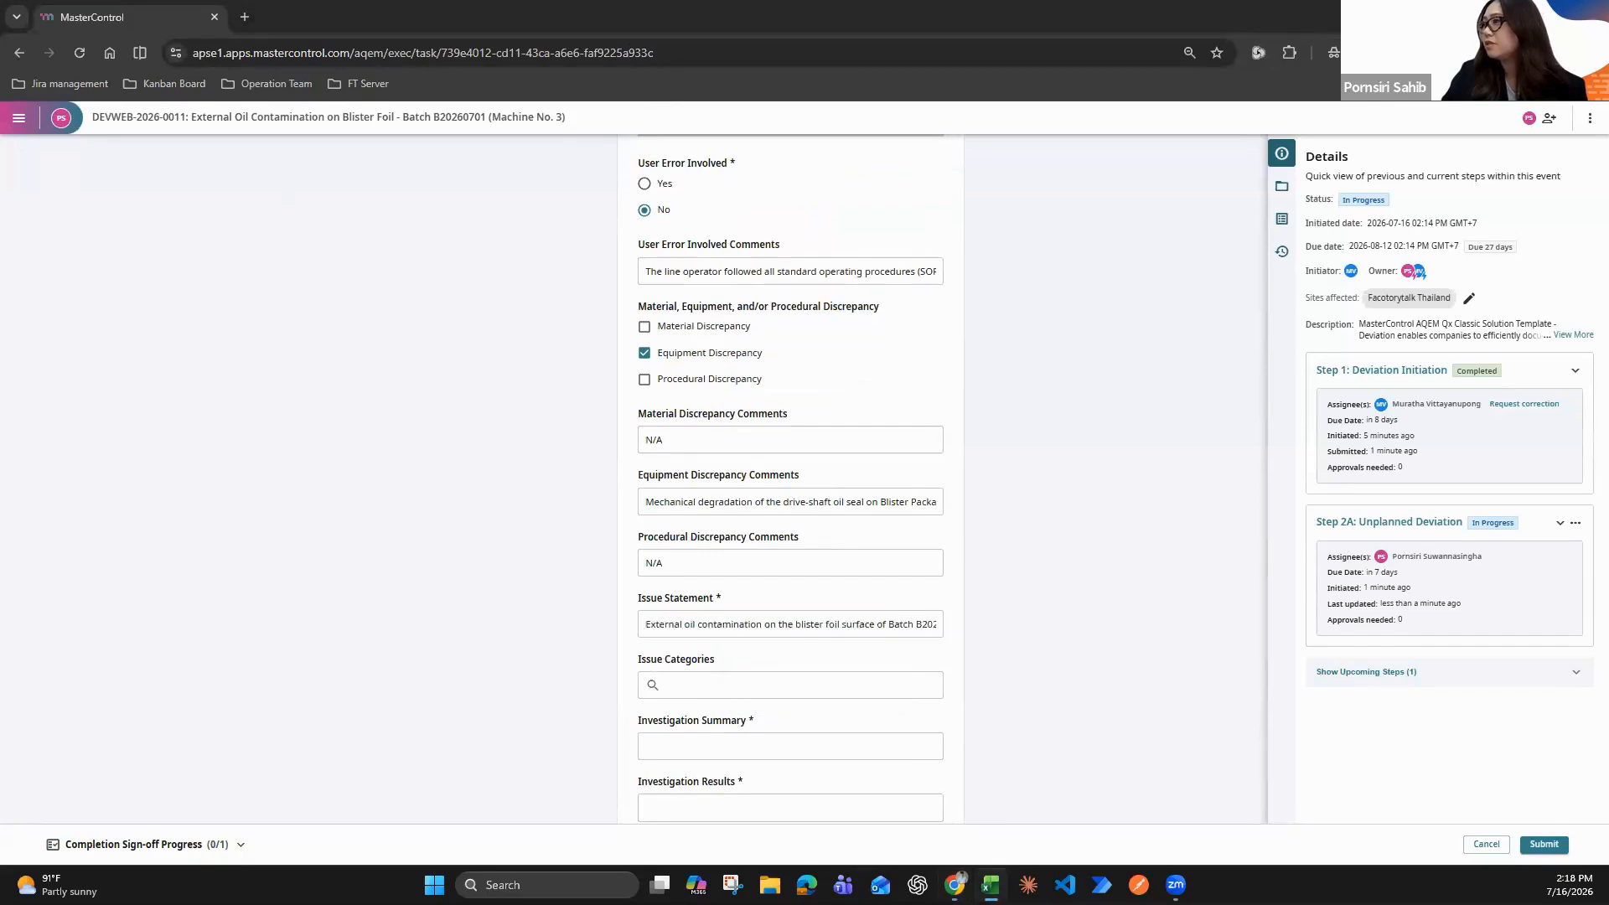
pyautogui.click(721, 687)
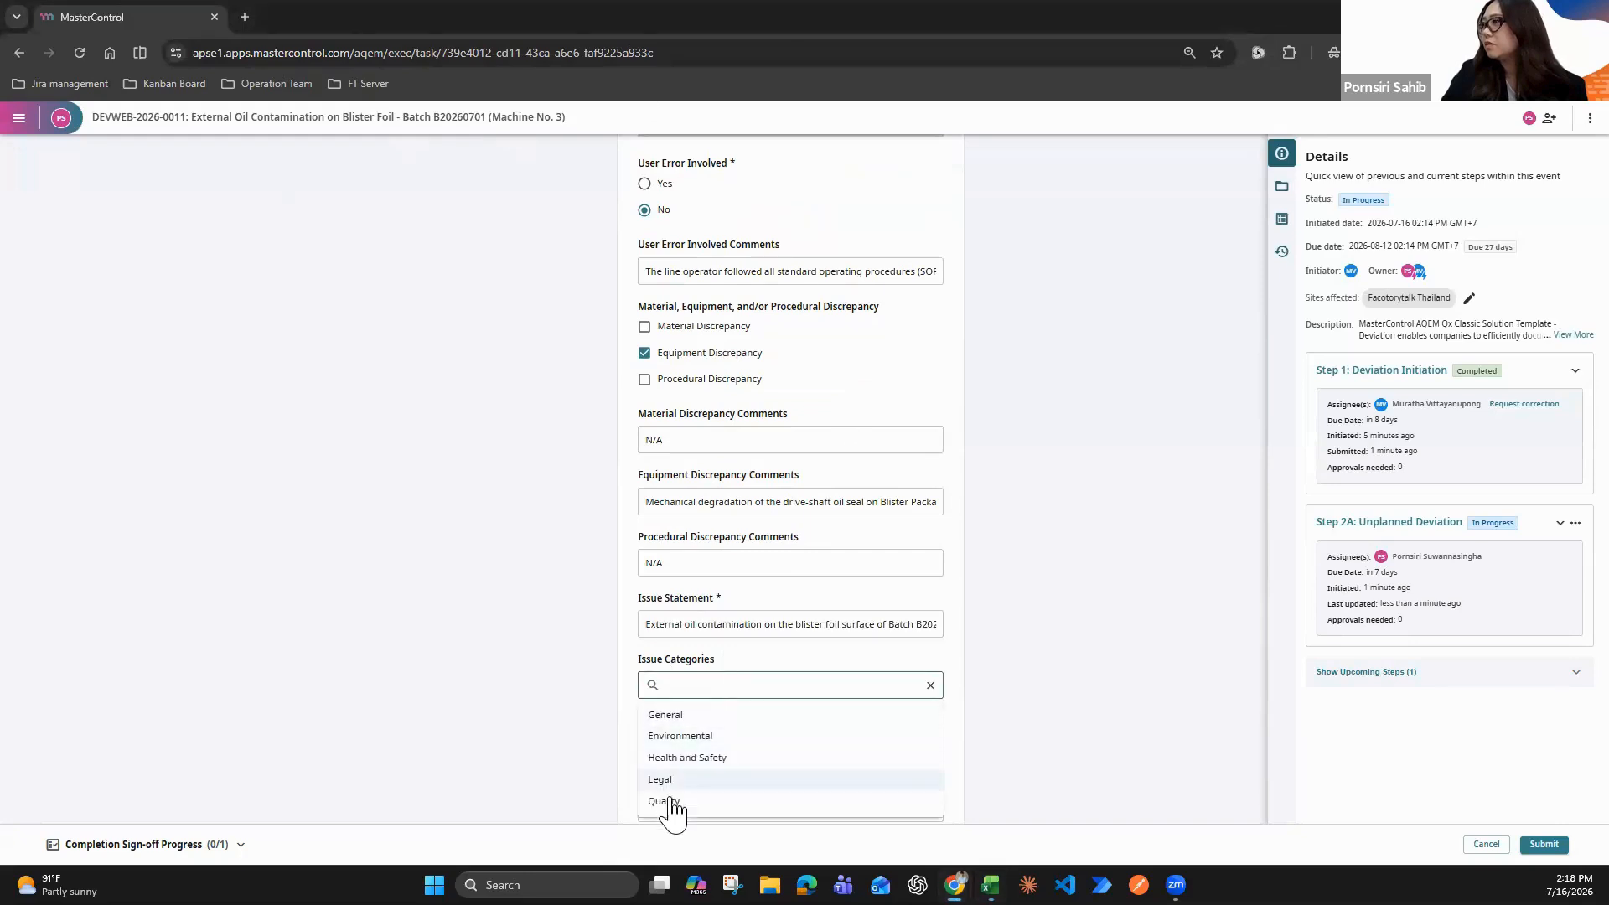
pyautogui.click(666, 802)
pyautogui.scroll(-2, 740, 678)
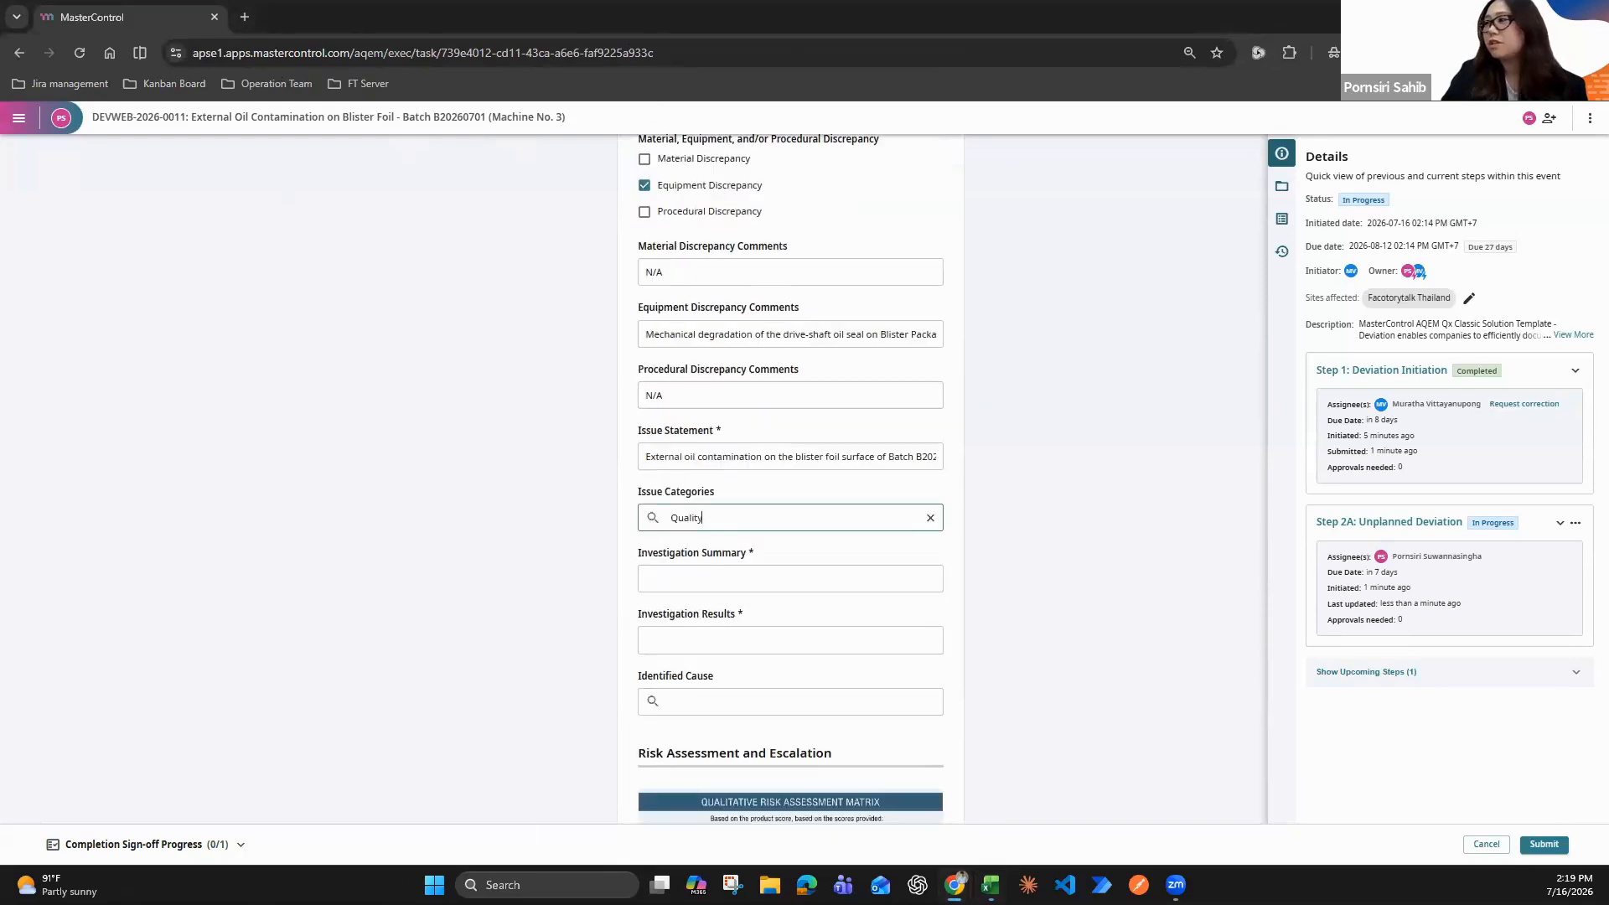
# Fill in the Investigation Summary with the copied text beginning "A joint engineering and QA investigation was conducted"
pyautogui.hotkey('alt', 'Tab')
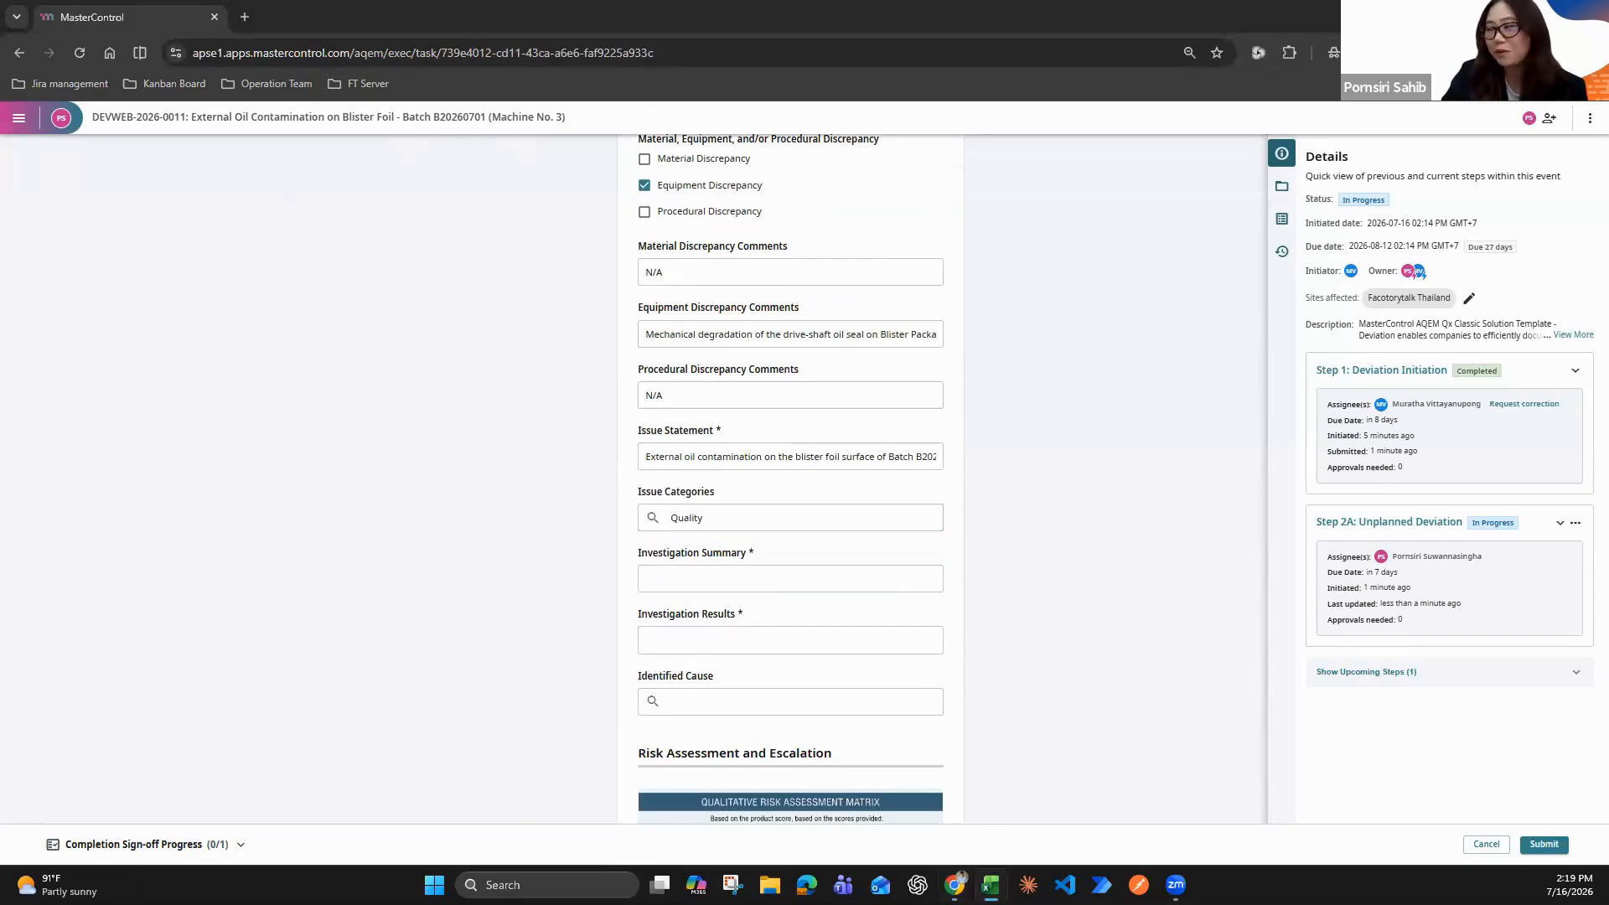
pyautogui.click(758, 575)
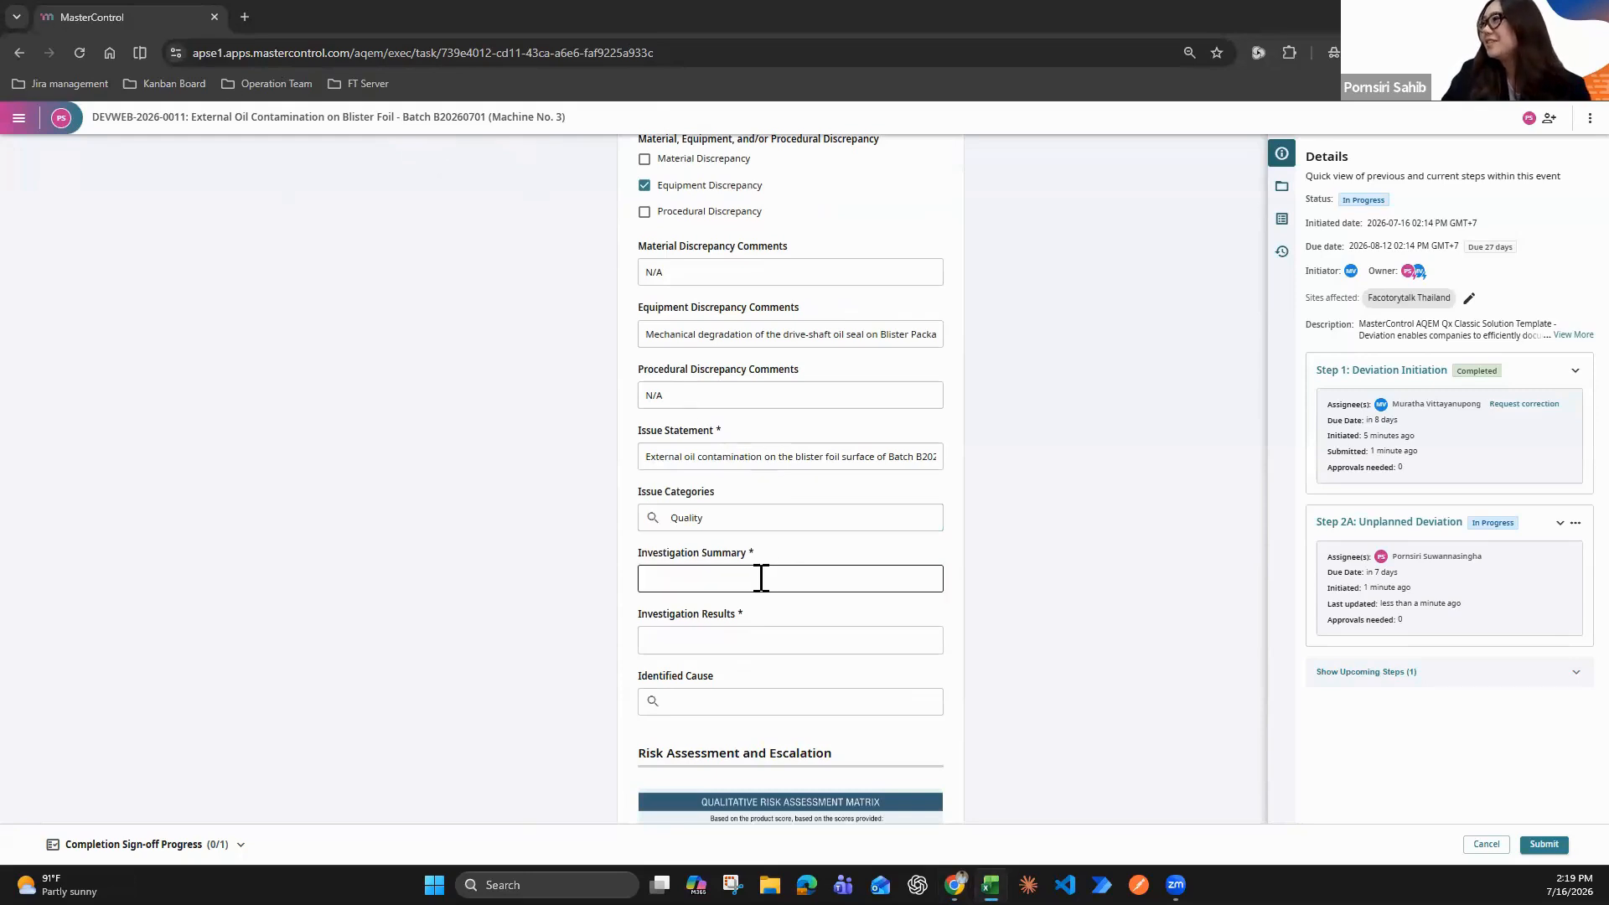
pyautogui.hotkey('ctrl', 'v')
# Fill in the Investigation Results with the copied text beginning "Inspection confirmed the contamination was strictly localized", and set Identified Cause to Machine
pyautogui.hotkey('alt', 'Tab')
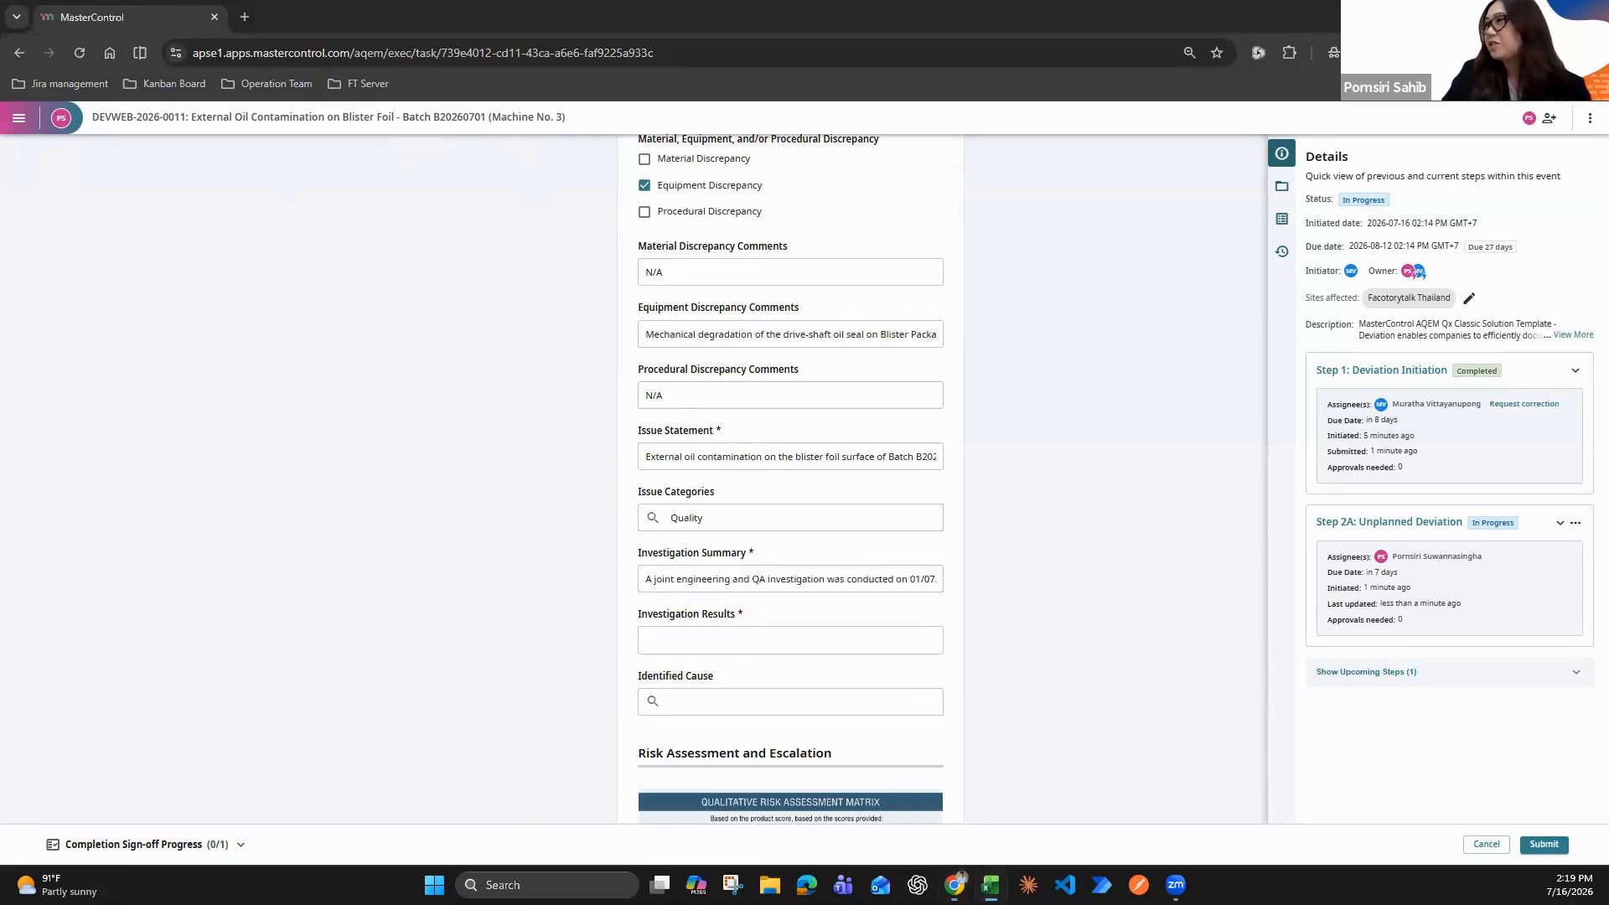
pyautogui.click(729, 639)
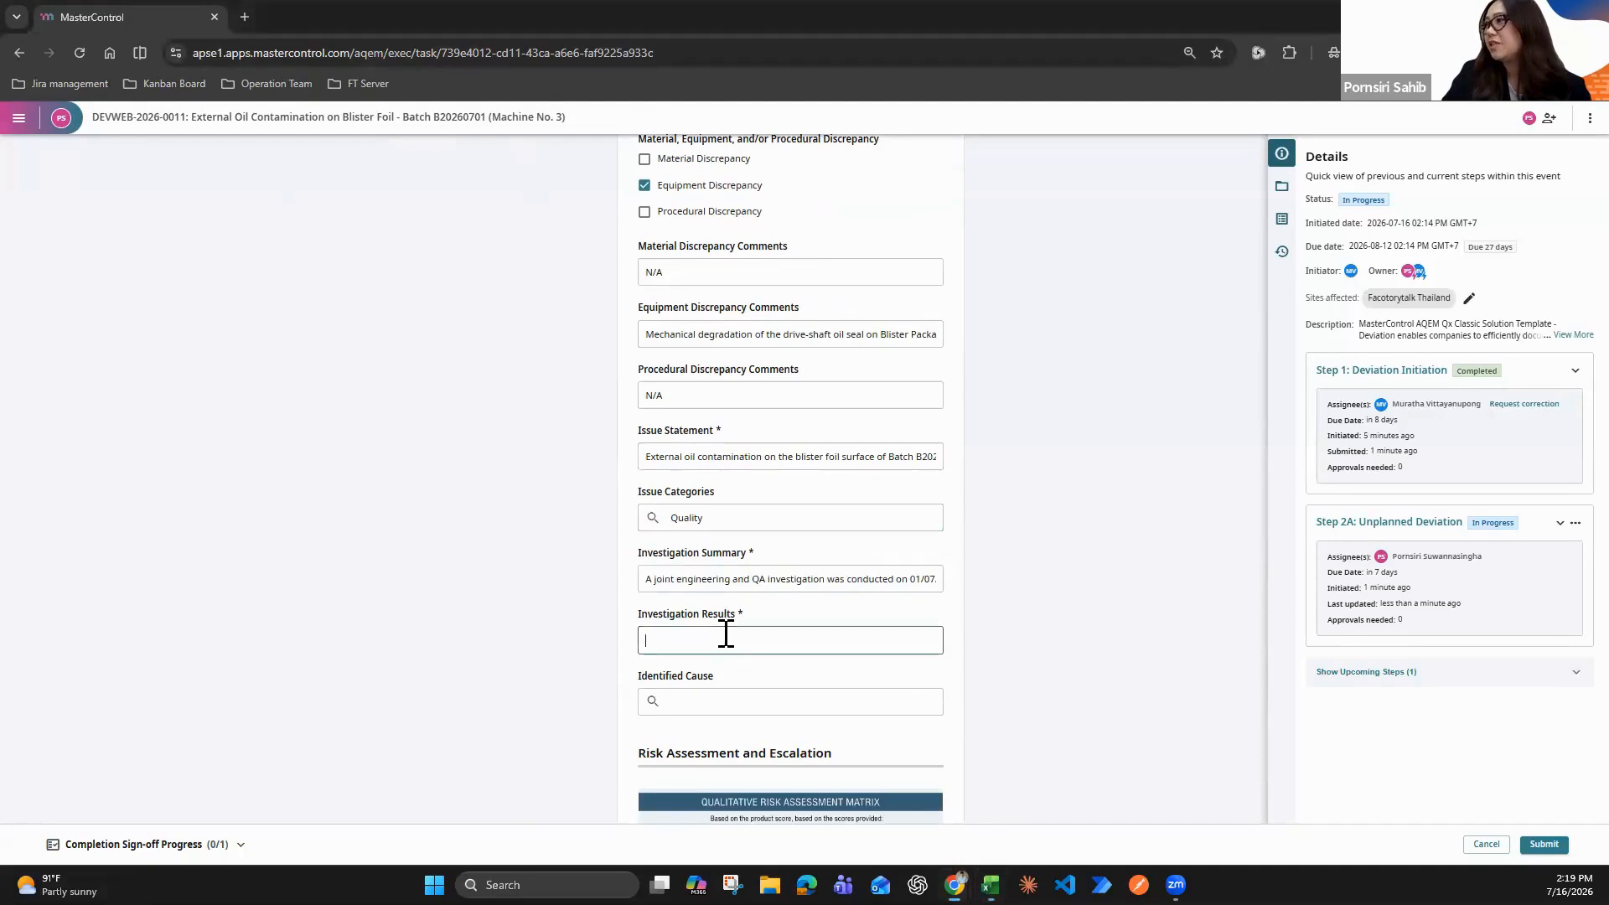
pyautogui.hotkey('ctrl', 'v')
pyautogui.click(705, 702)
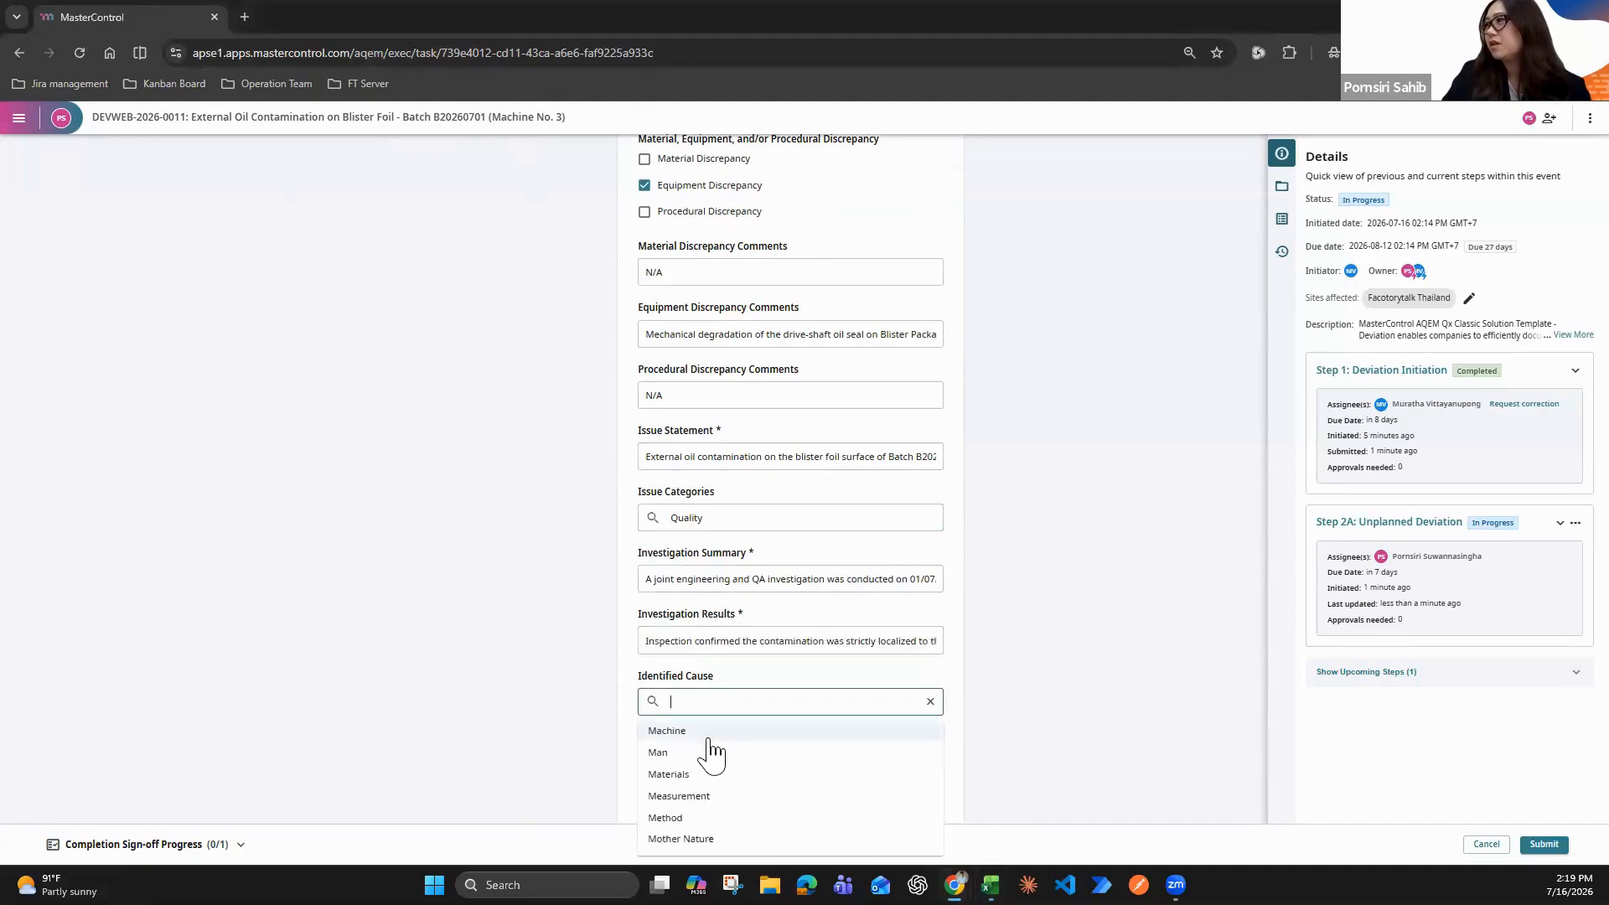
pyautogui.write('Machine')
# Rate the risk with Frequency Occasionally (2), Impact Important (5) and Risk Score 5-14
pyautogui.scroll(-6, 925, 639)
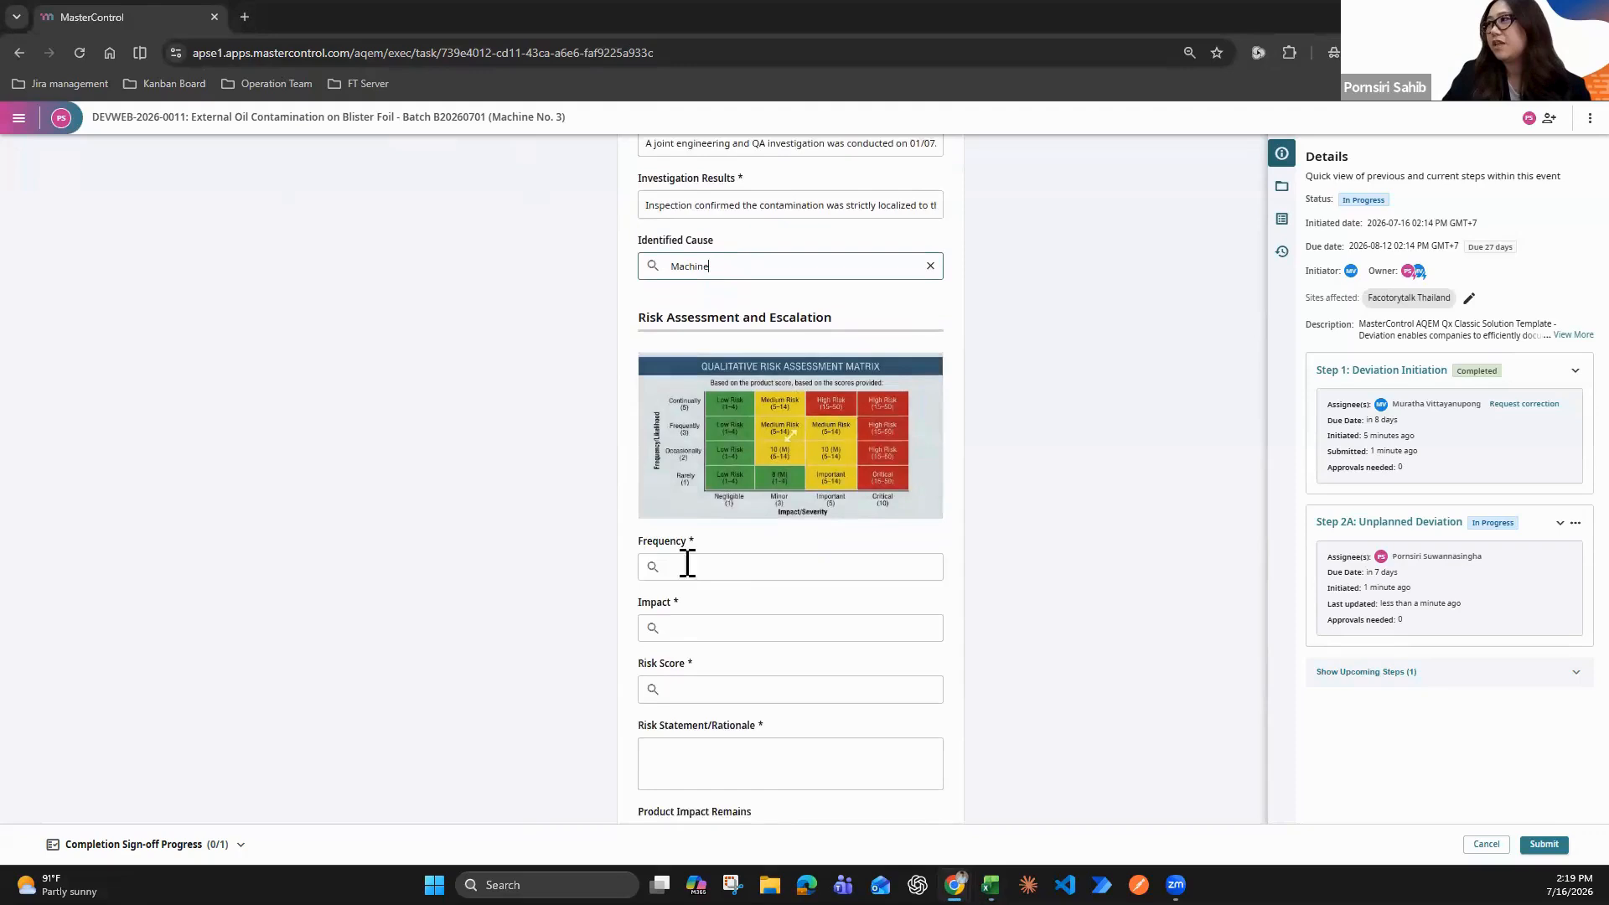
pyautogui.click(769, 502)
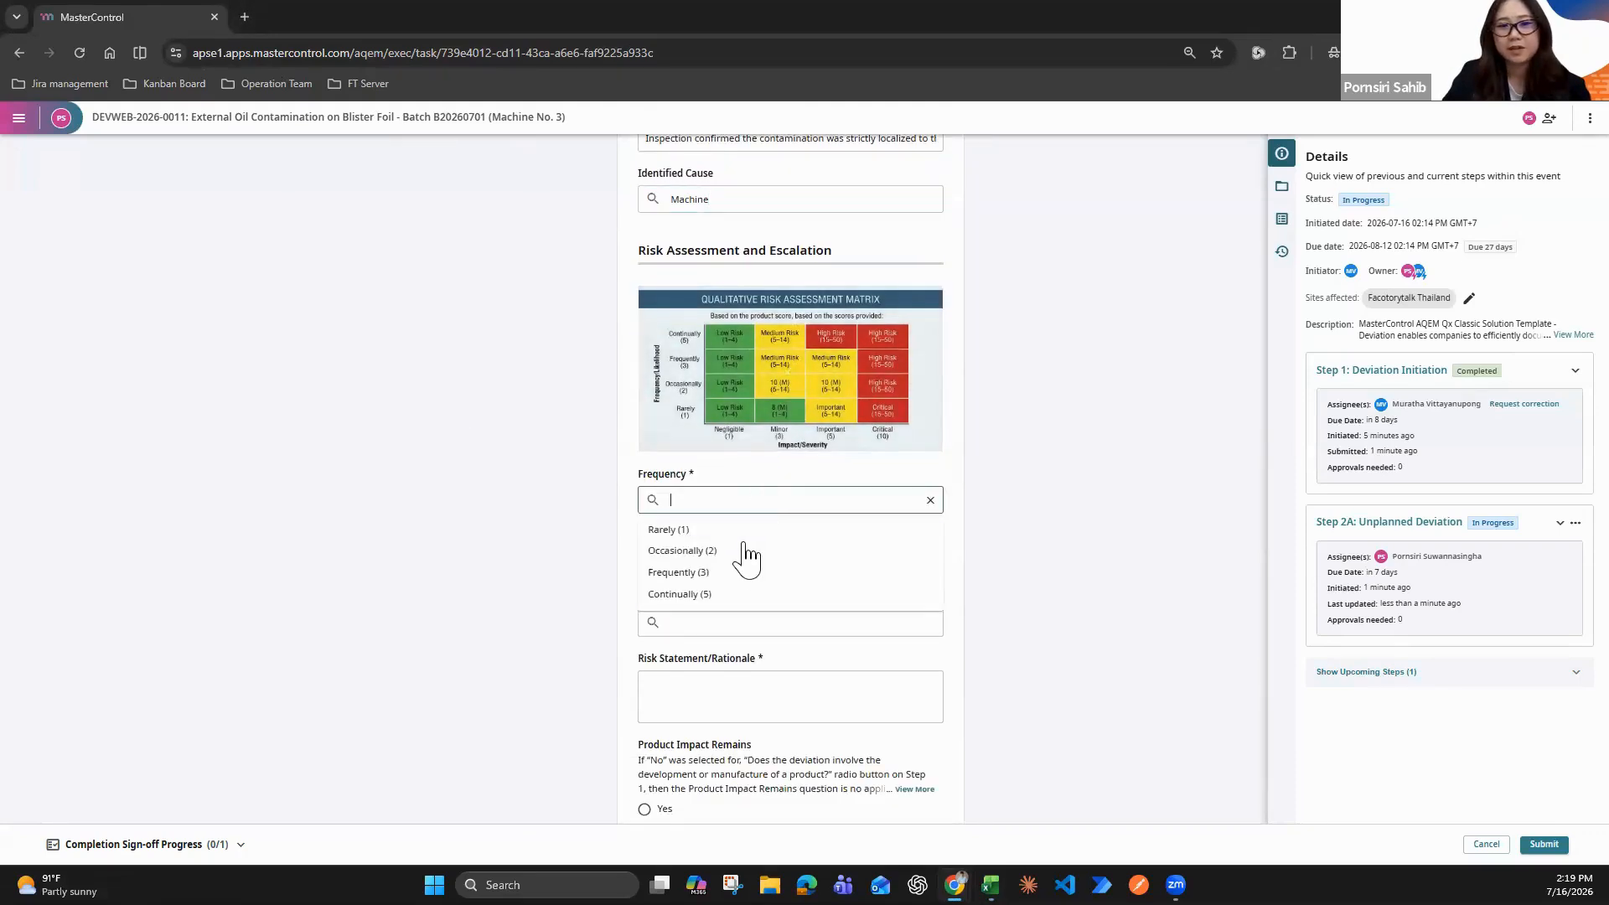
pyautogui.click(744, 553)
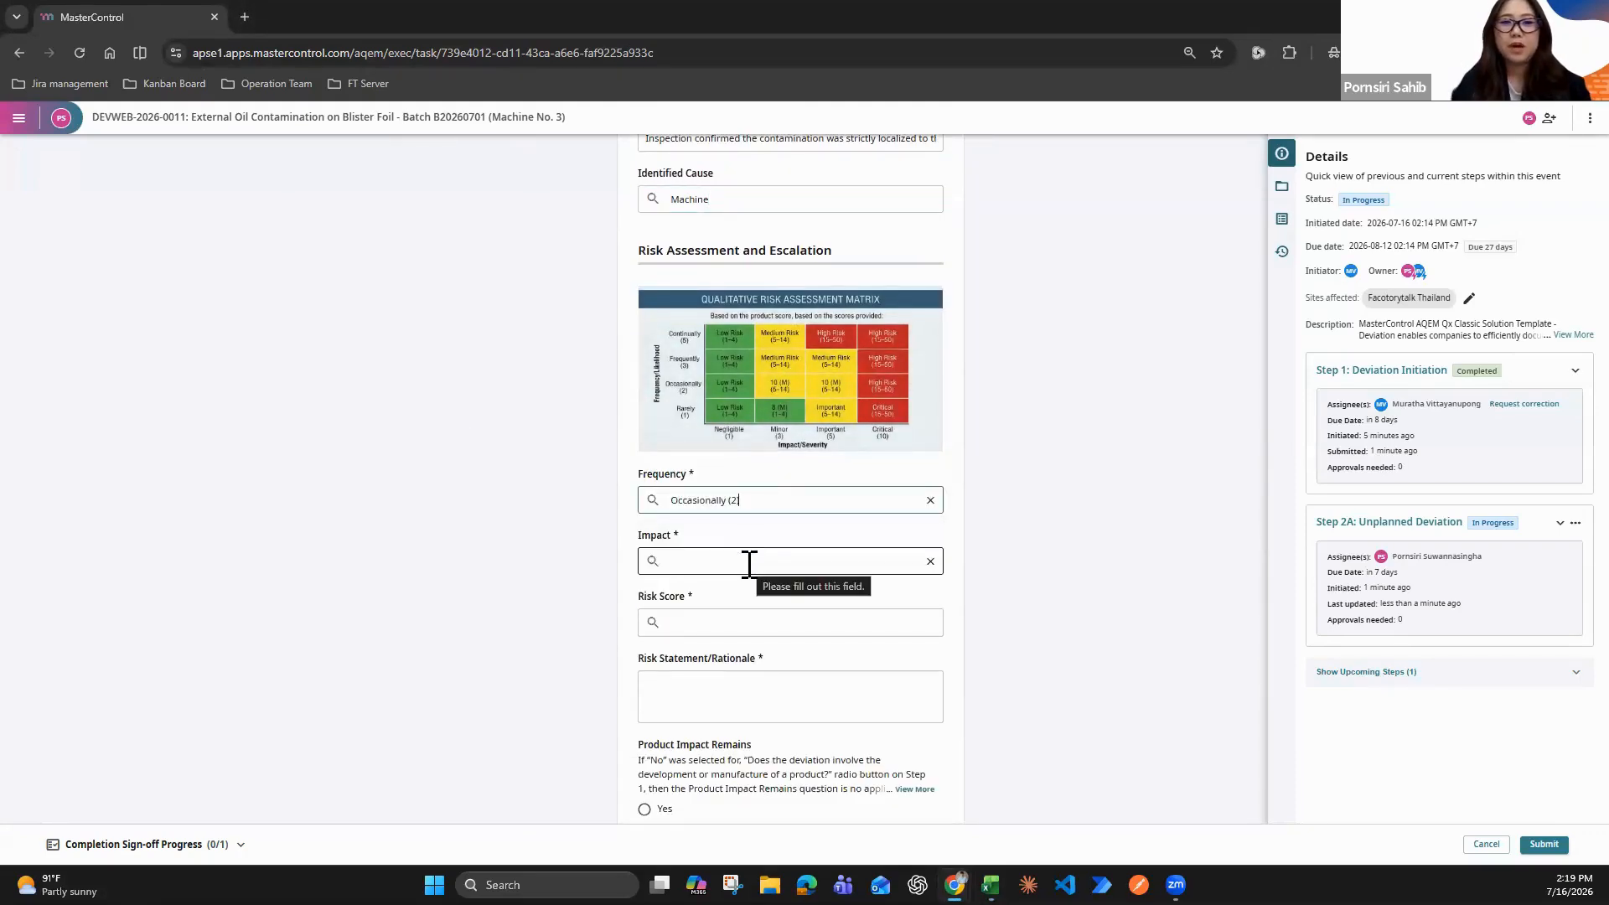
pyautogui.click(748, 562)
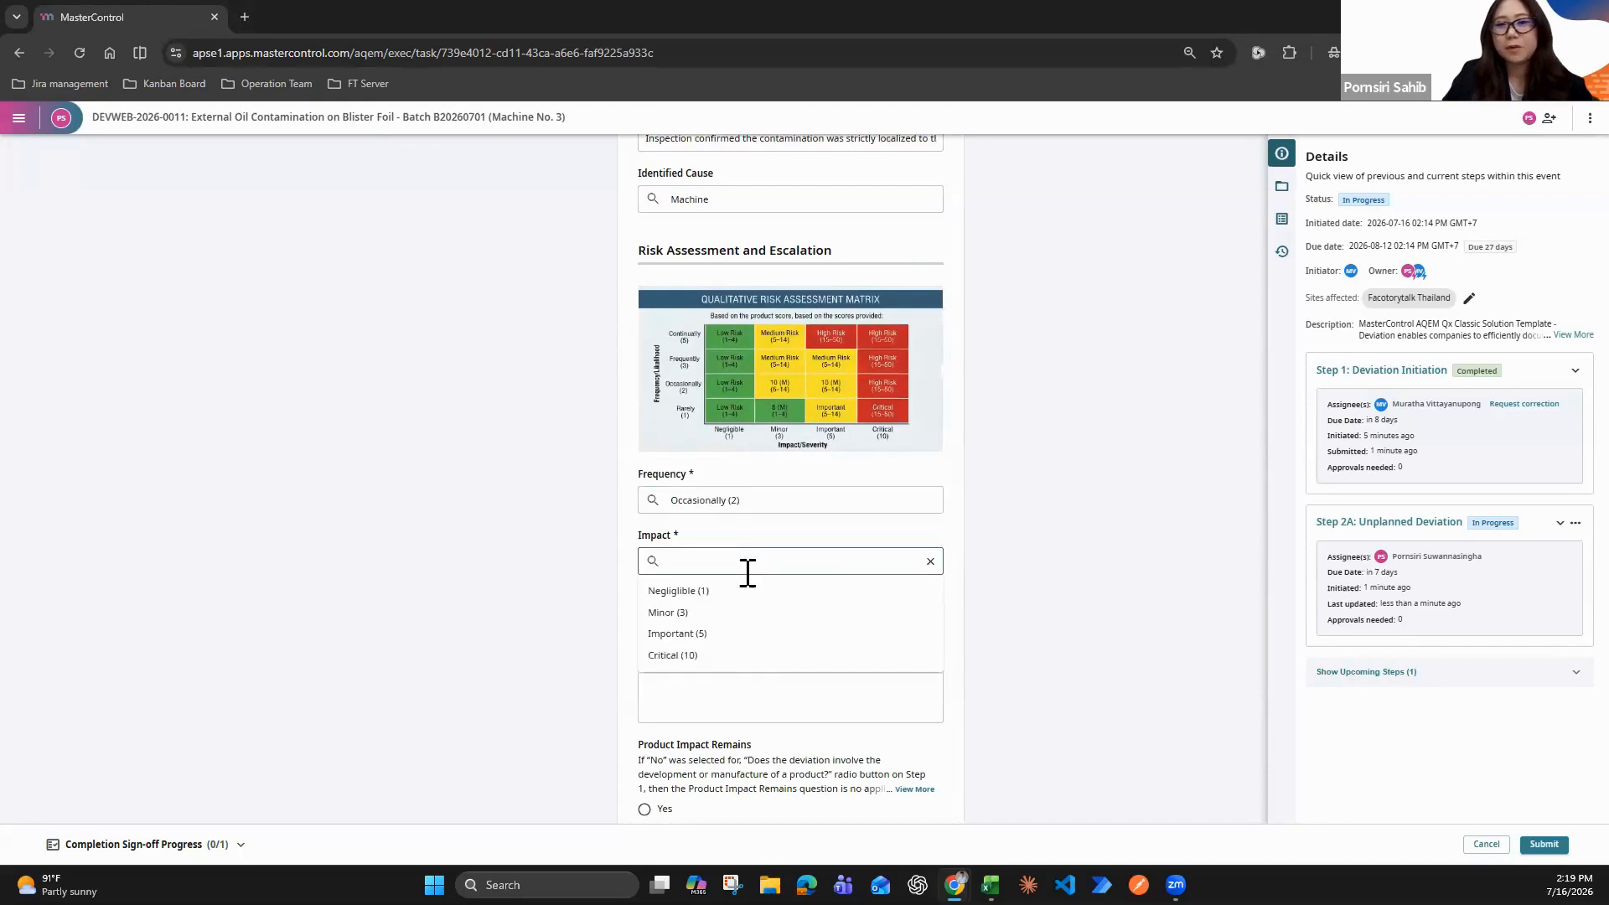
pyautogui.click(729, 634)
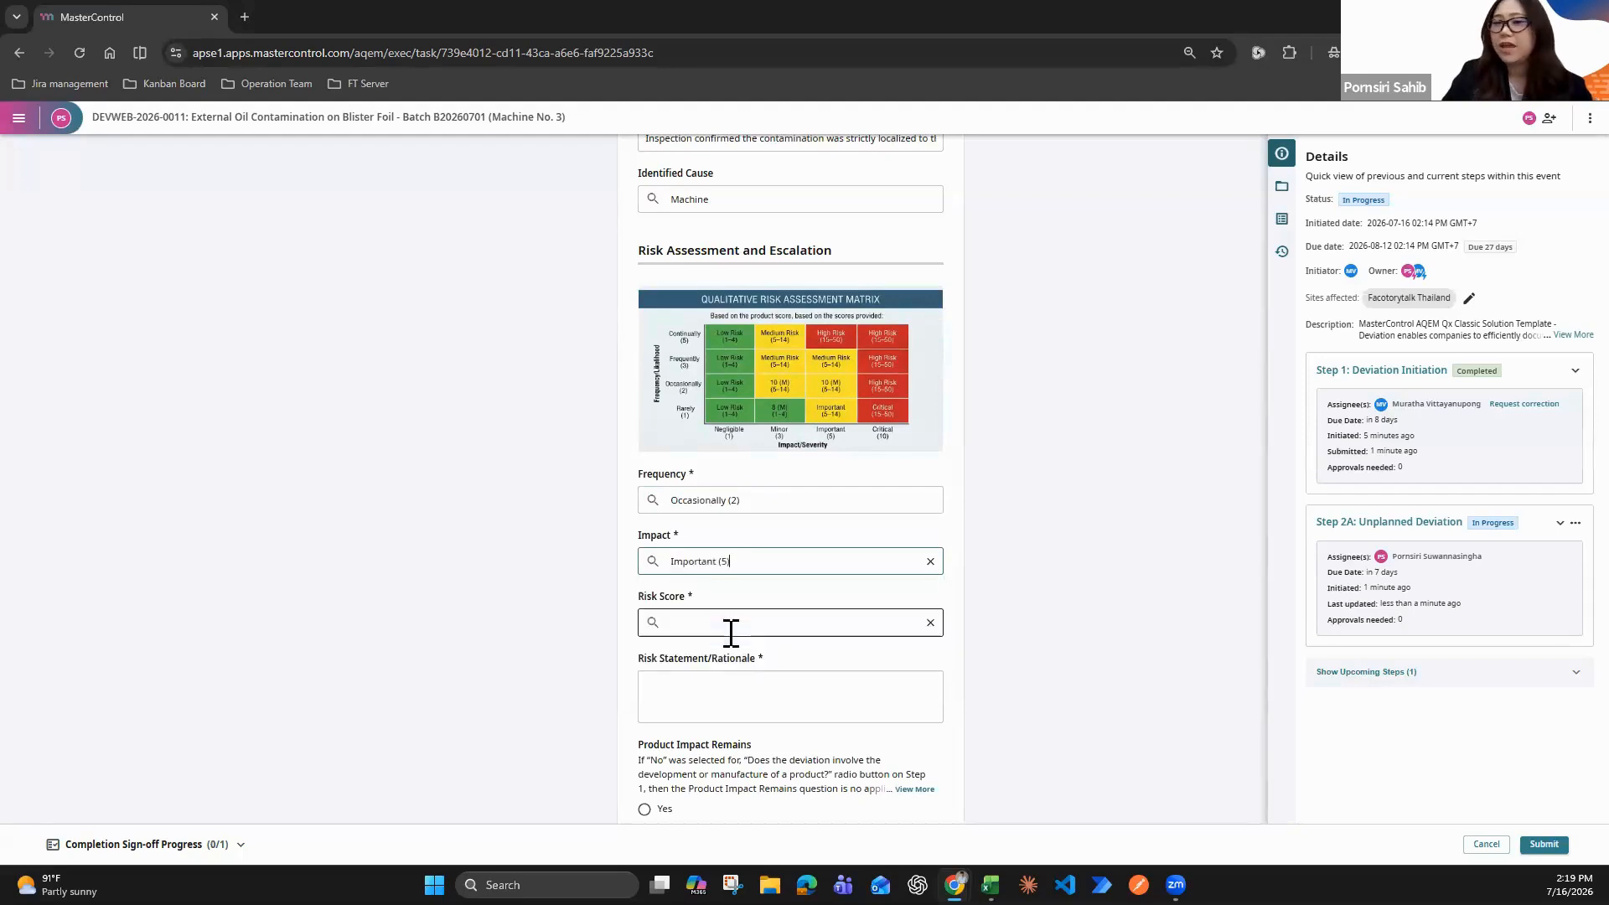
pyautogui.click(737, 628)
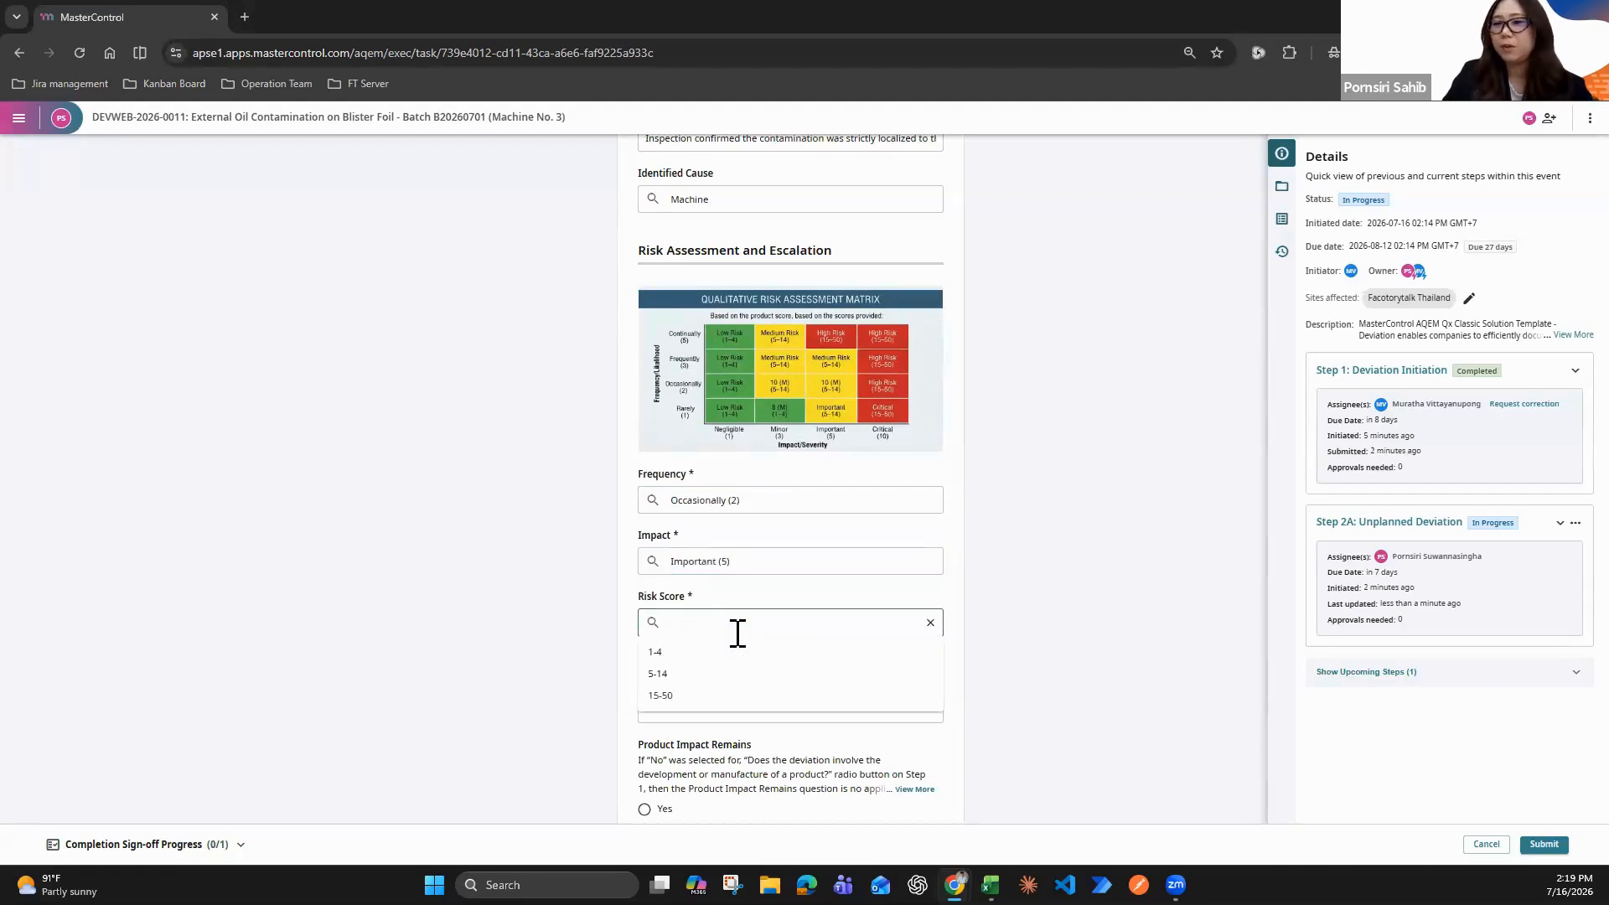
pyautogui.click(666, 674)
# Fill in the Risk Statement/Rationale with the copied text beginning "The risk score is determined as 10 (Medium).", and answer Product Impact Remains with Yes
pyautogui.scroll(-2, 374, 679)
pyautogui.hotkey('alt', 'Tab')
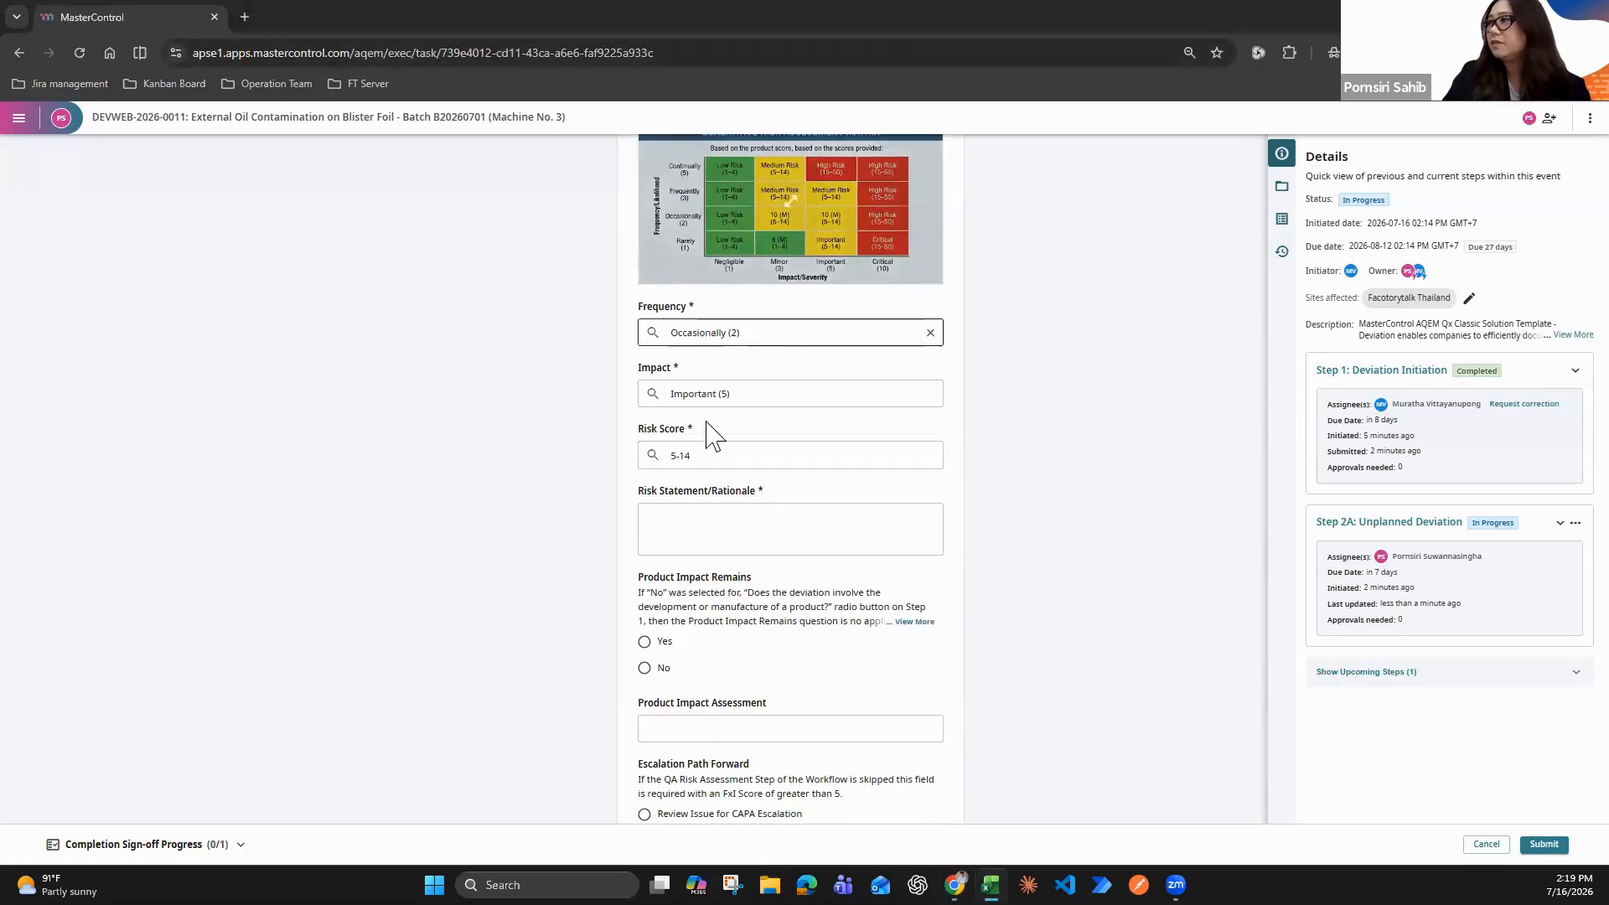
pyautogui.click(682, 535)
pyautogui.write('The risk score is determined as 10 (Medium). While patient safety is not directly impacted because the primary cavity seal remained intact, cosmetic surface contamination violates commercial quality standards. Escalation to a formal CAPA is required to address preventative maintenance intervals for these high-speed lines.')
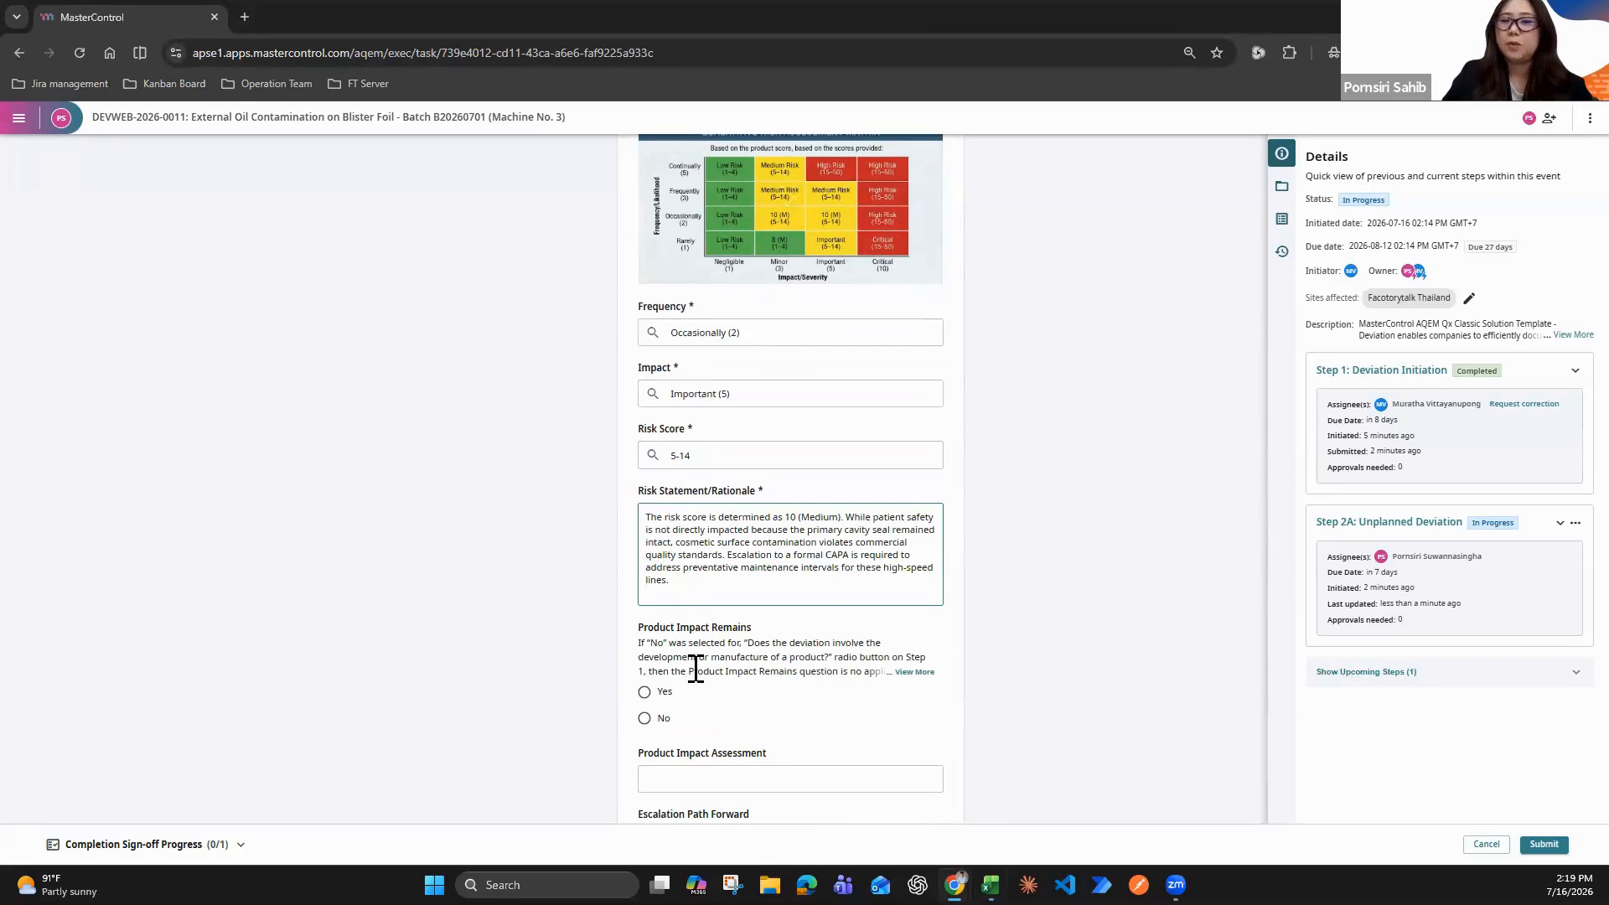
pyautogui.scroll(-2, 693, 668)
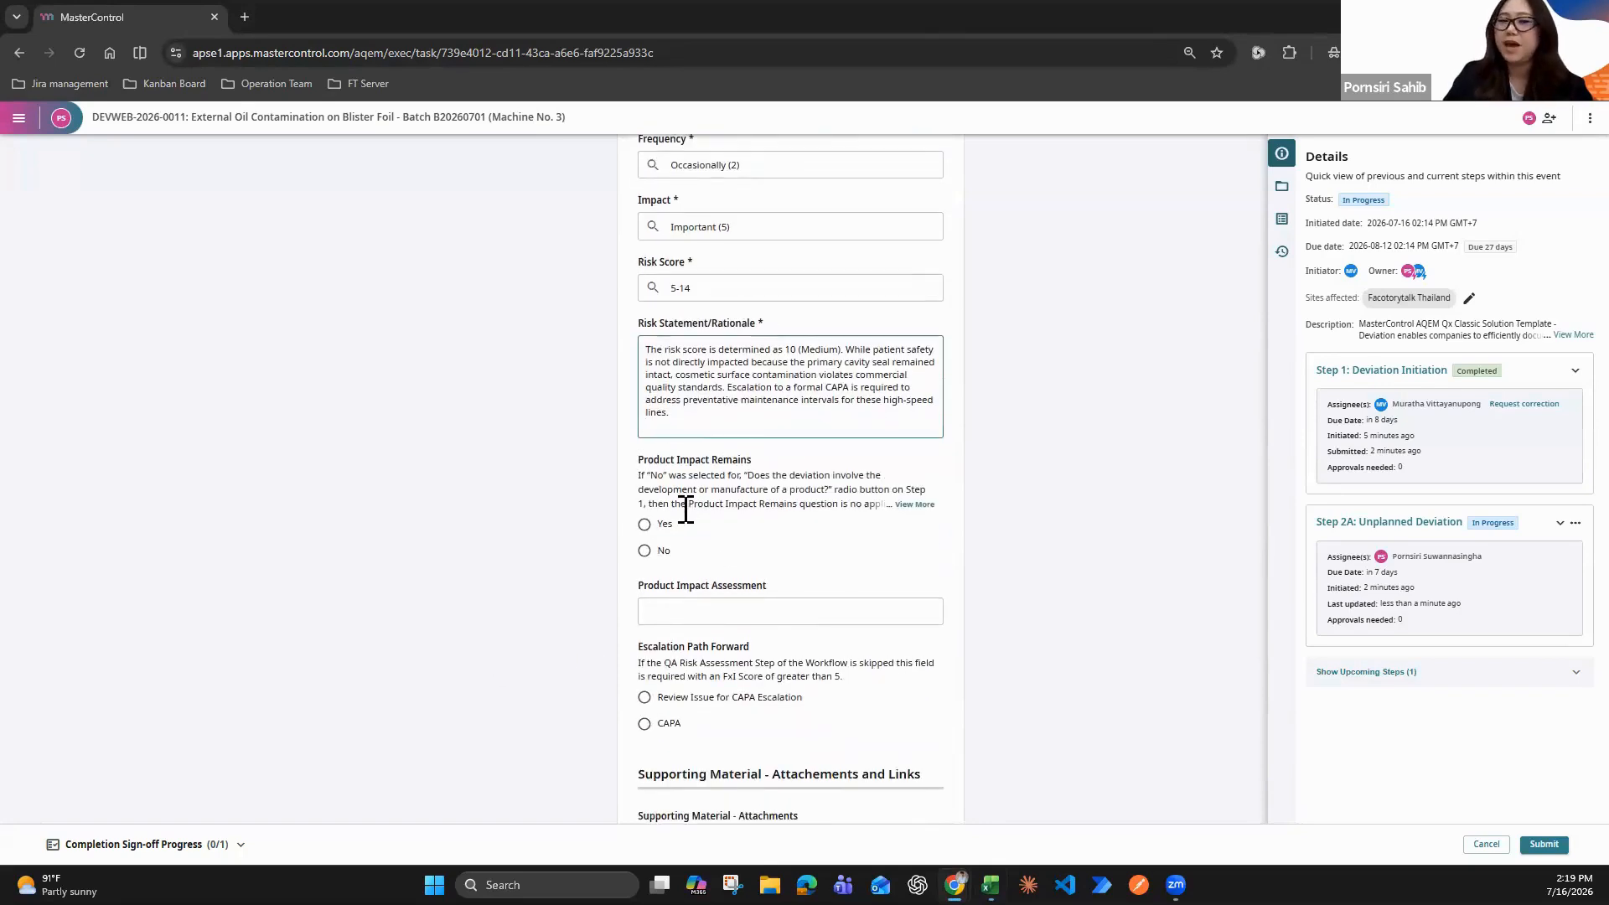
pyautogui.click(669, 526)
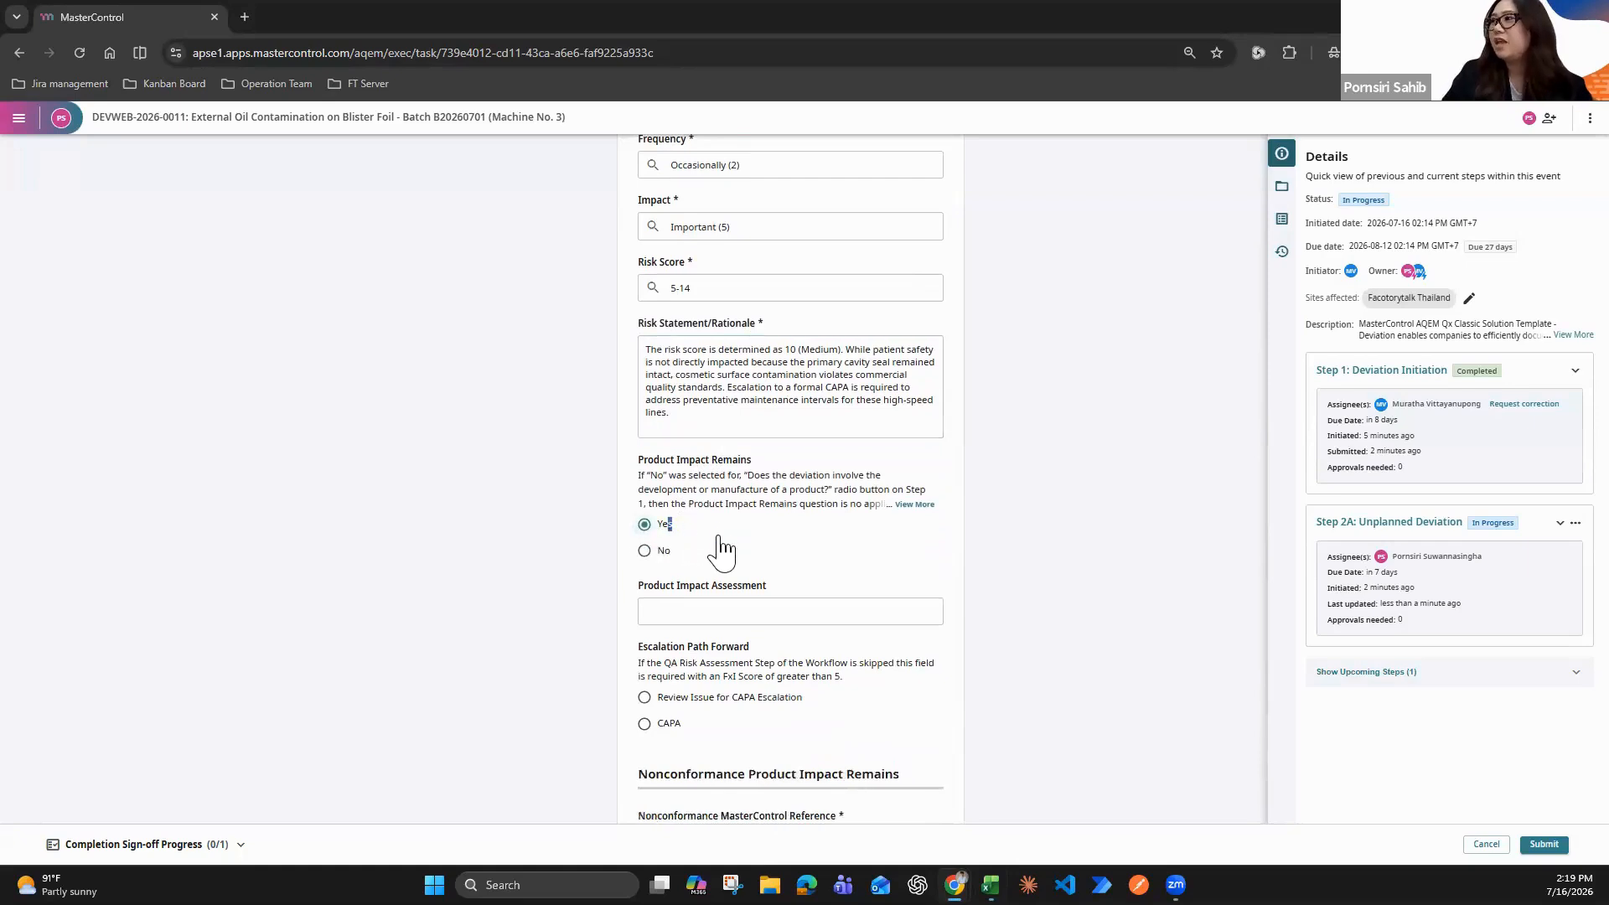
# Fill in the Product Impact Assessment with the copied text beginning "Although the internal medicine is safe and uncontaminated", and set Escalation Path Forward to CAPA
pyautogui.scroll(-1, 721, 551)
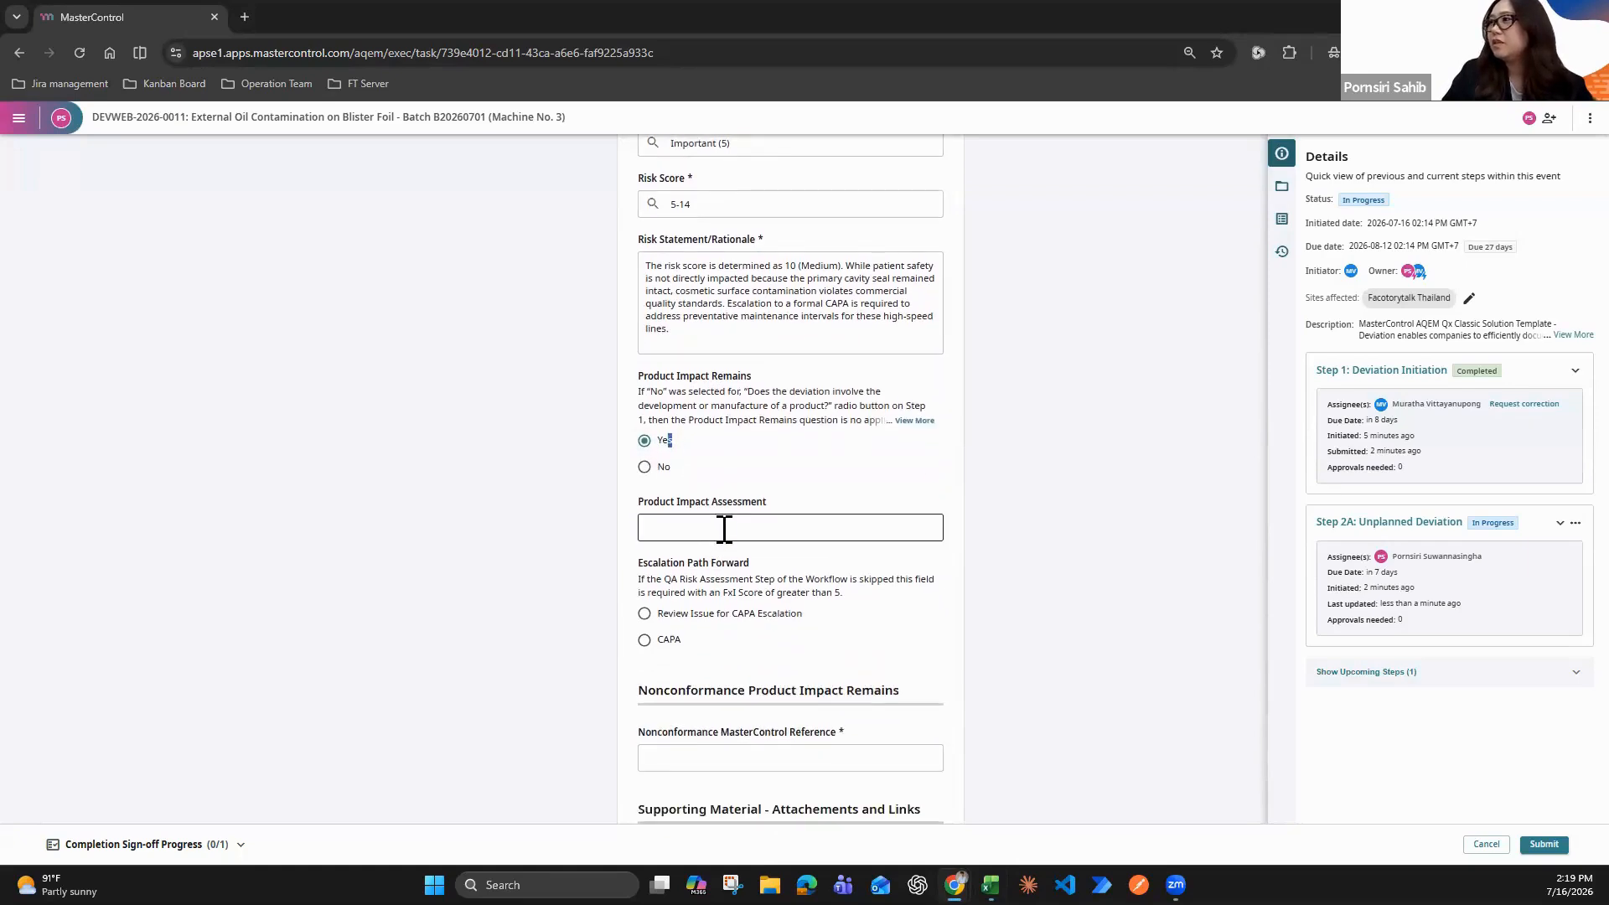
pyautogui.click(724, 528)
pyautogui.scroll(-2, 590, 541)
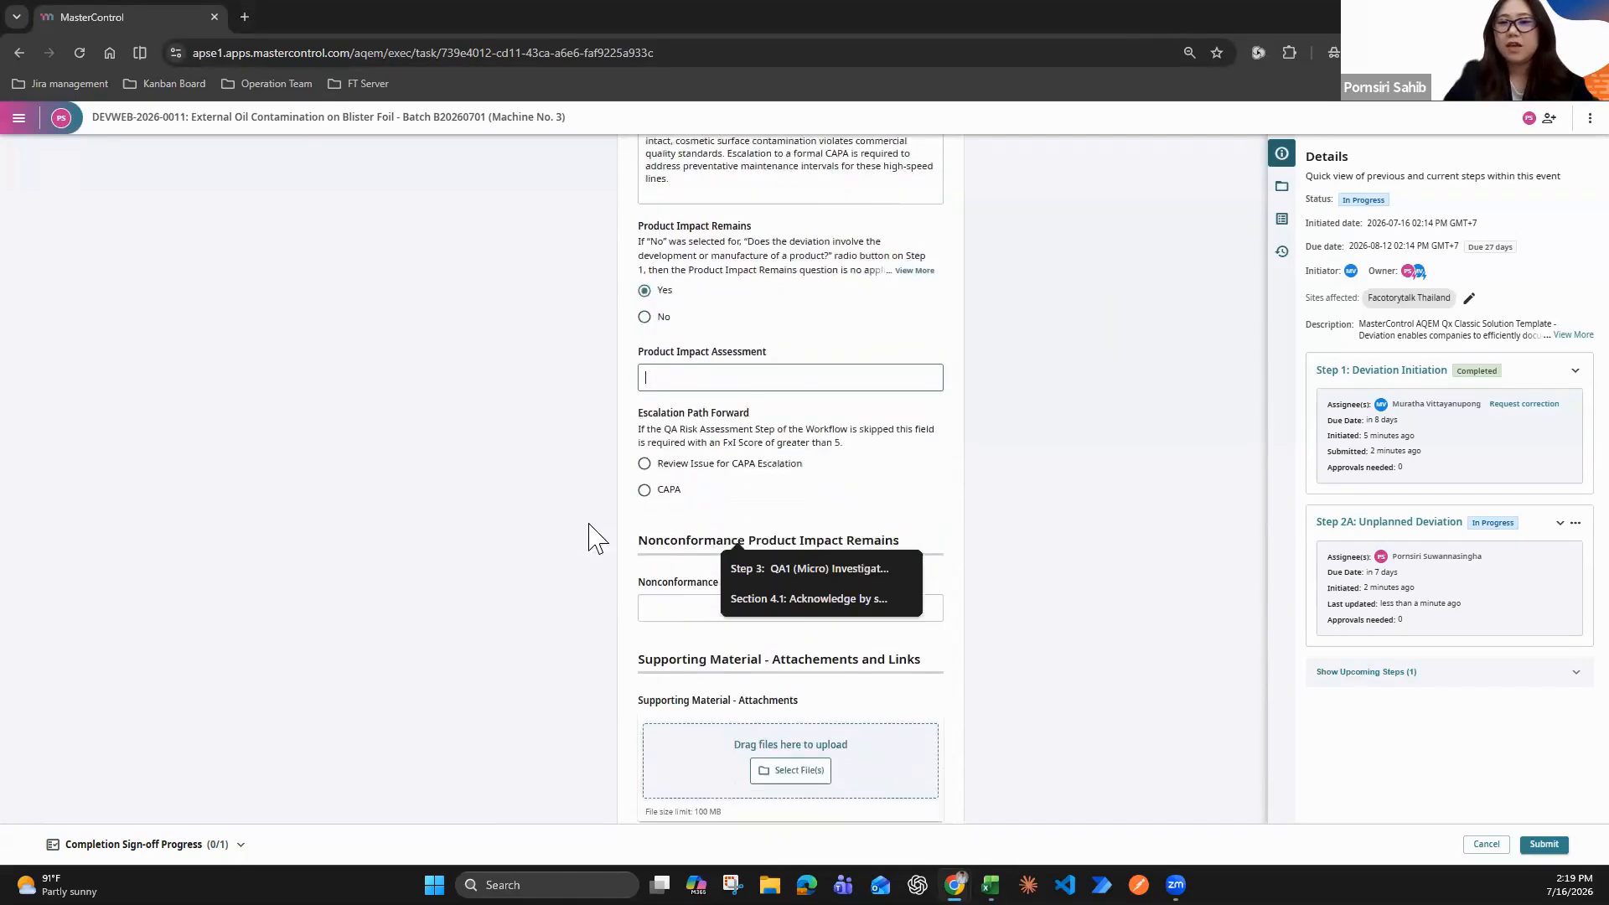
pyautogui.click(689, 362)
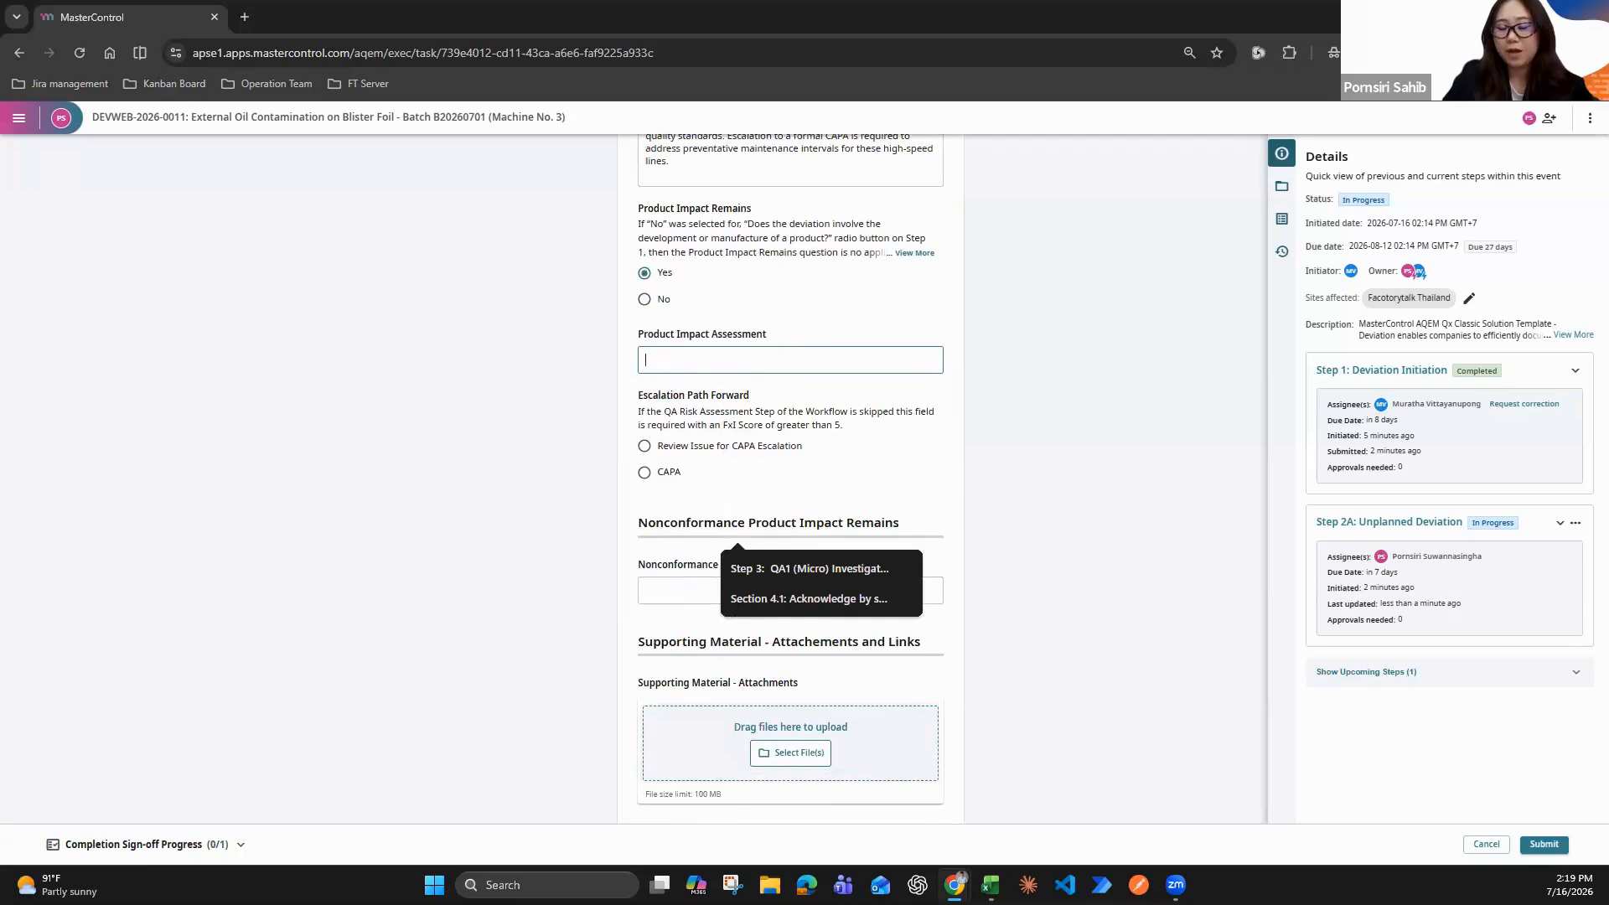
pyautogui.hotkey('alt', 'Tab')
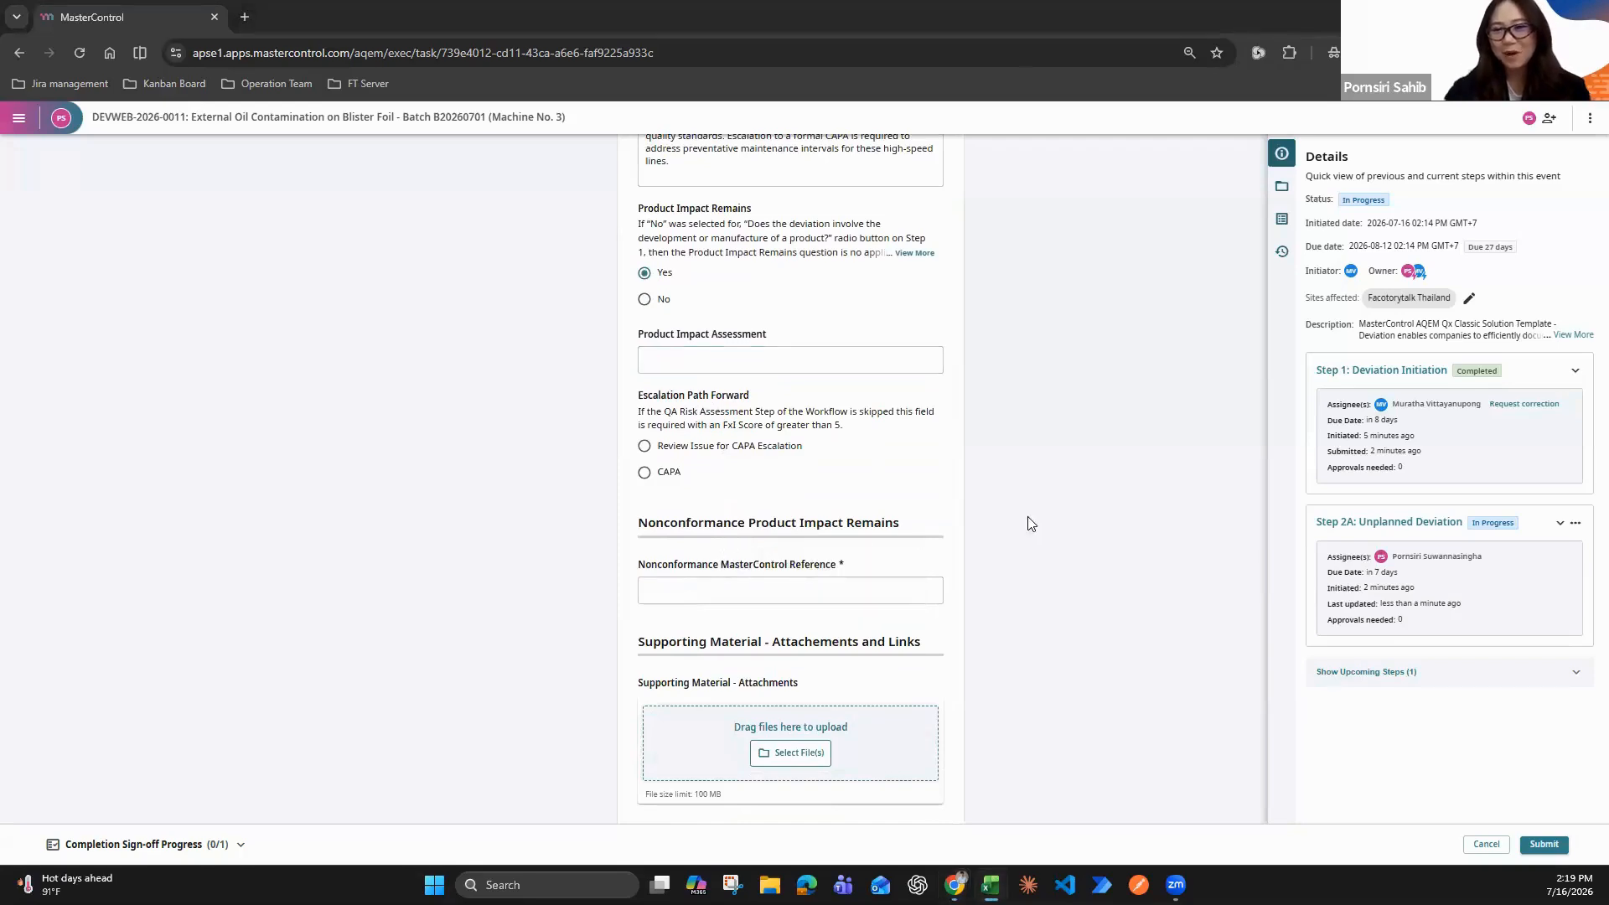
pyautogui.click(729, 363)
pyautogui.hotkey('ctrl', 'v')
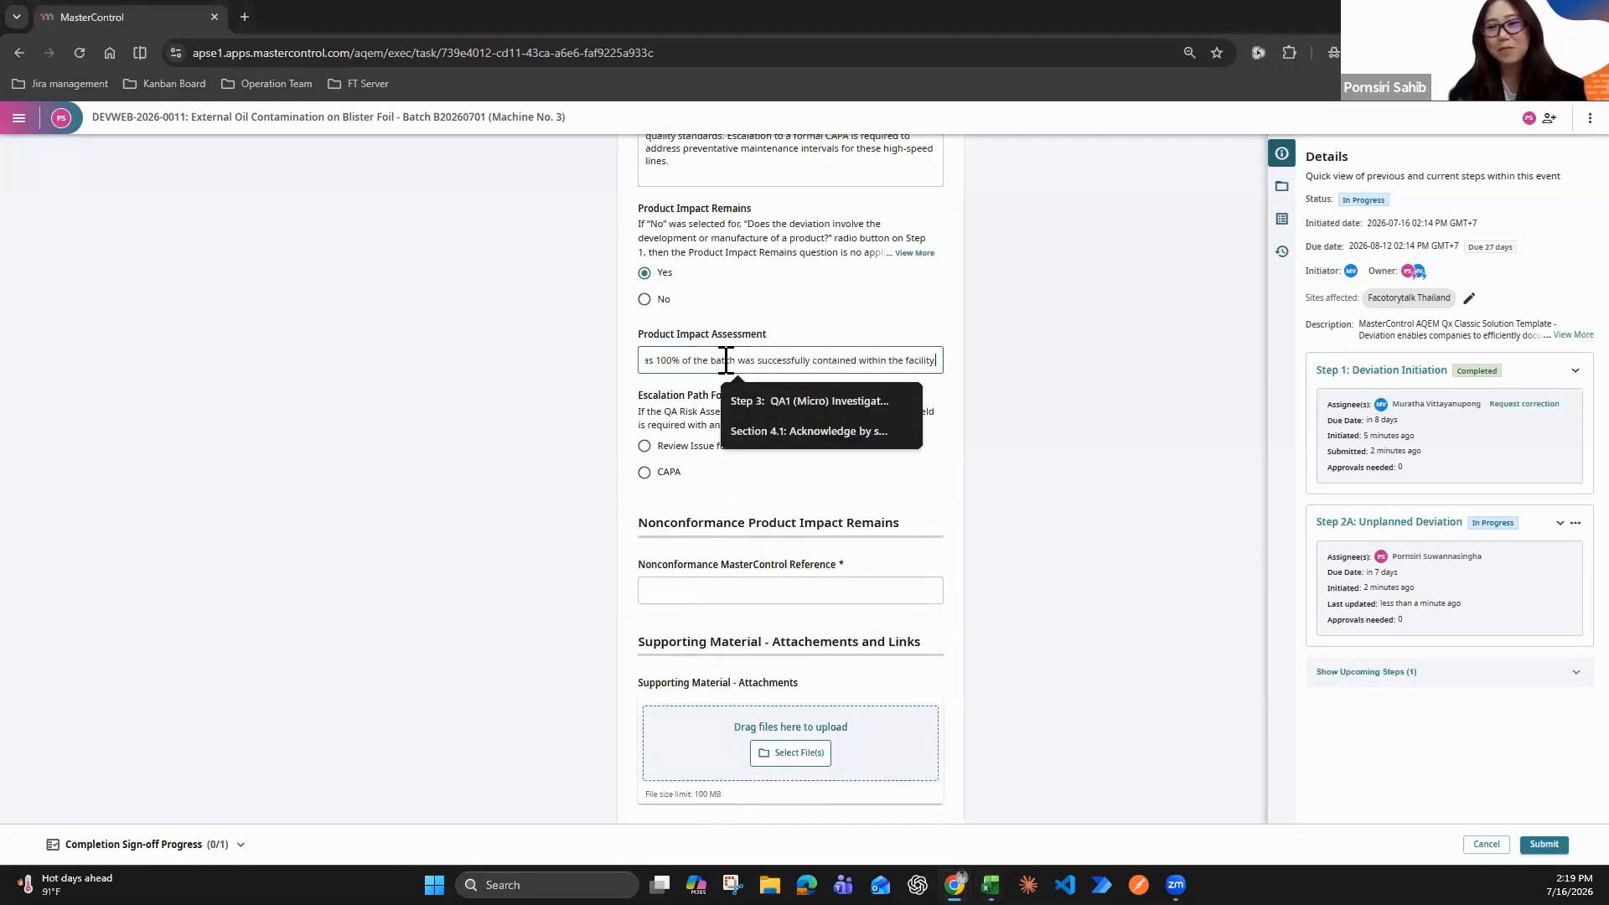
pyautogui.click(659, 472)
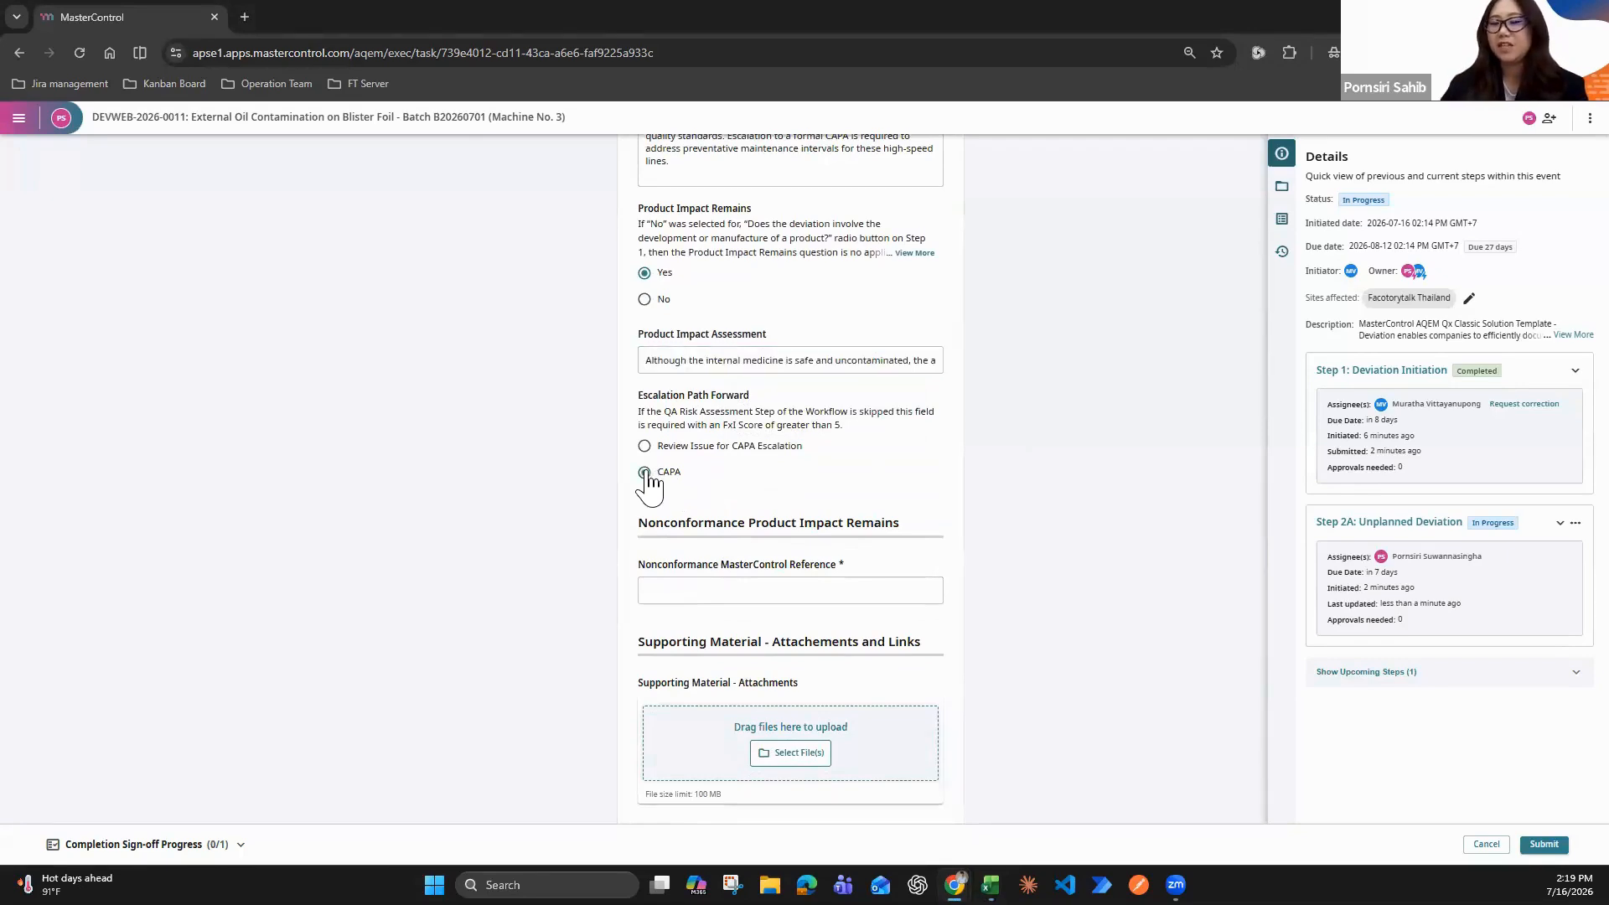
# Fill in the Nonconformance MasterControl Reference with NC12345
pyautogui.scroll(-1, 754, 578)
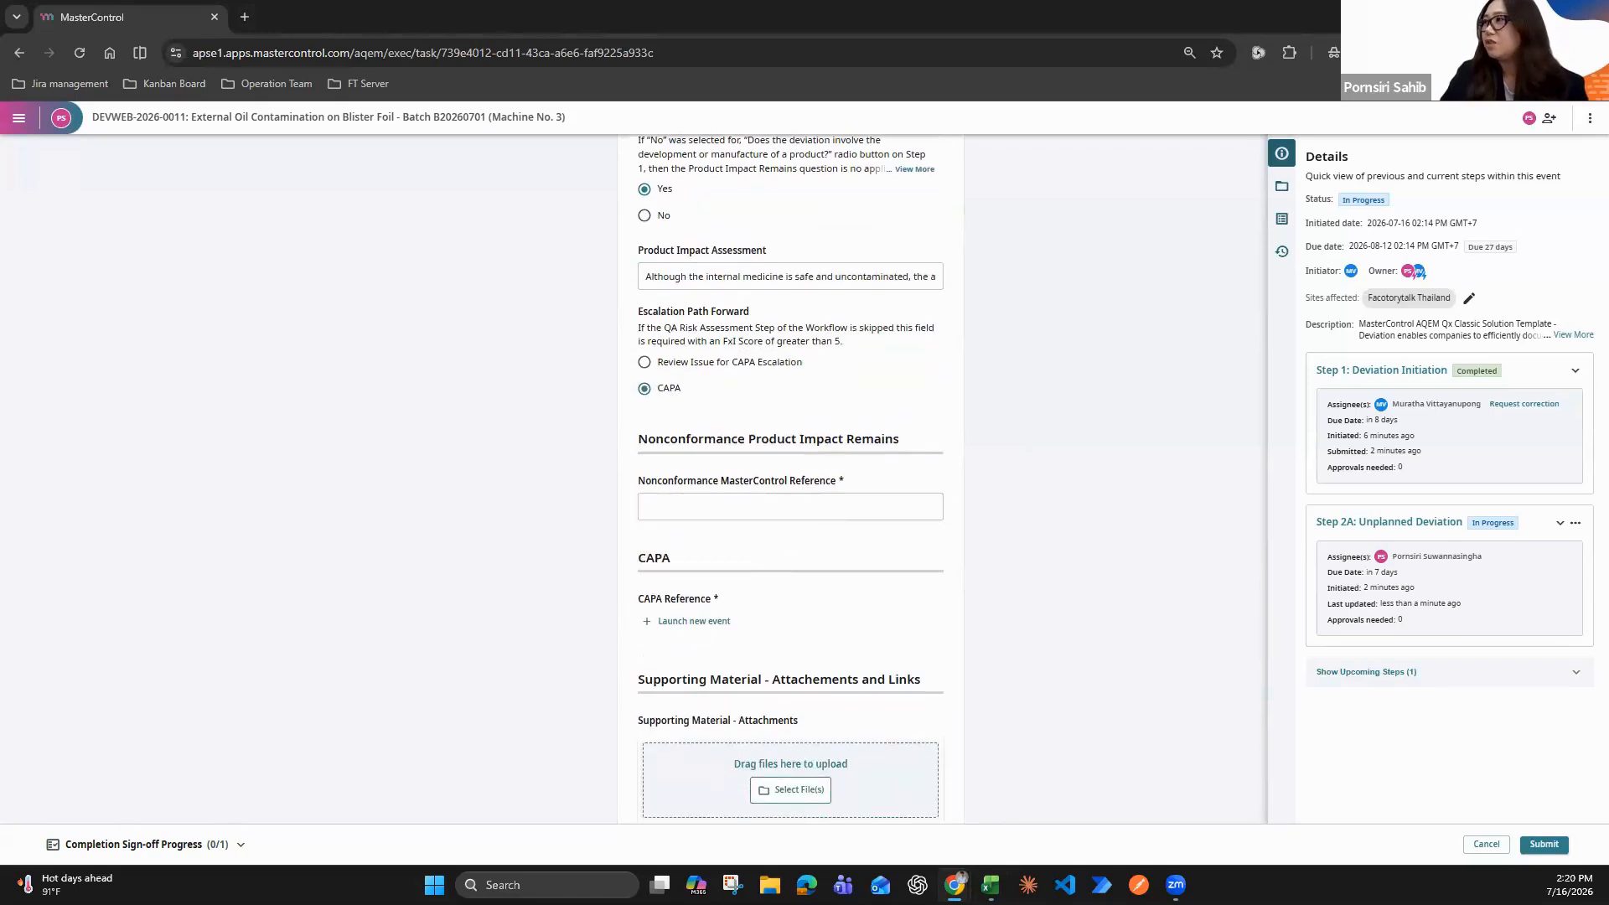
pyautogui.hotkey('alt', 'Tab')
pyautogui.click(776, 506)
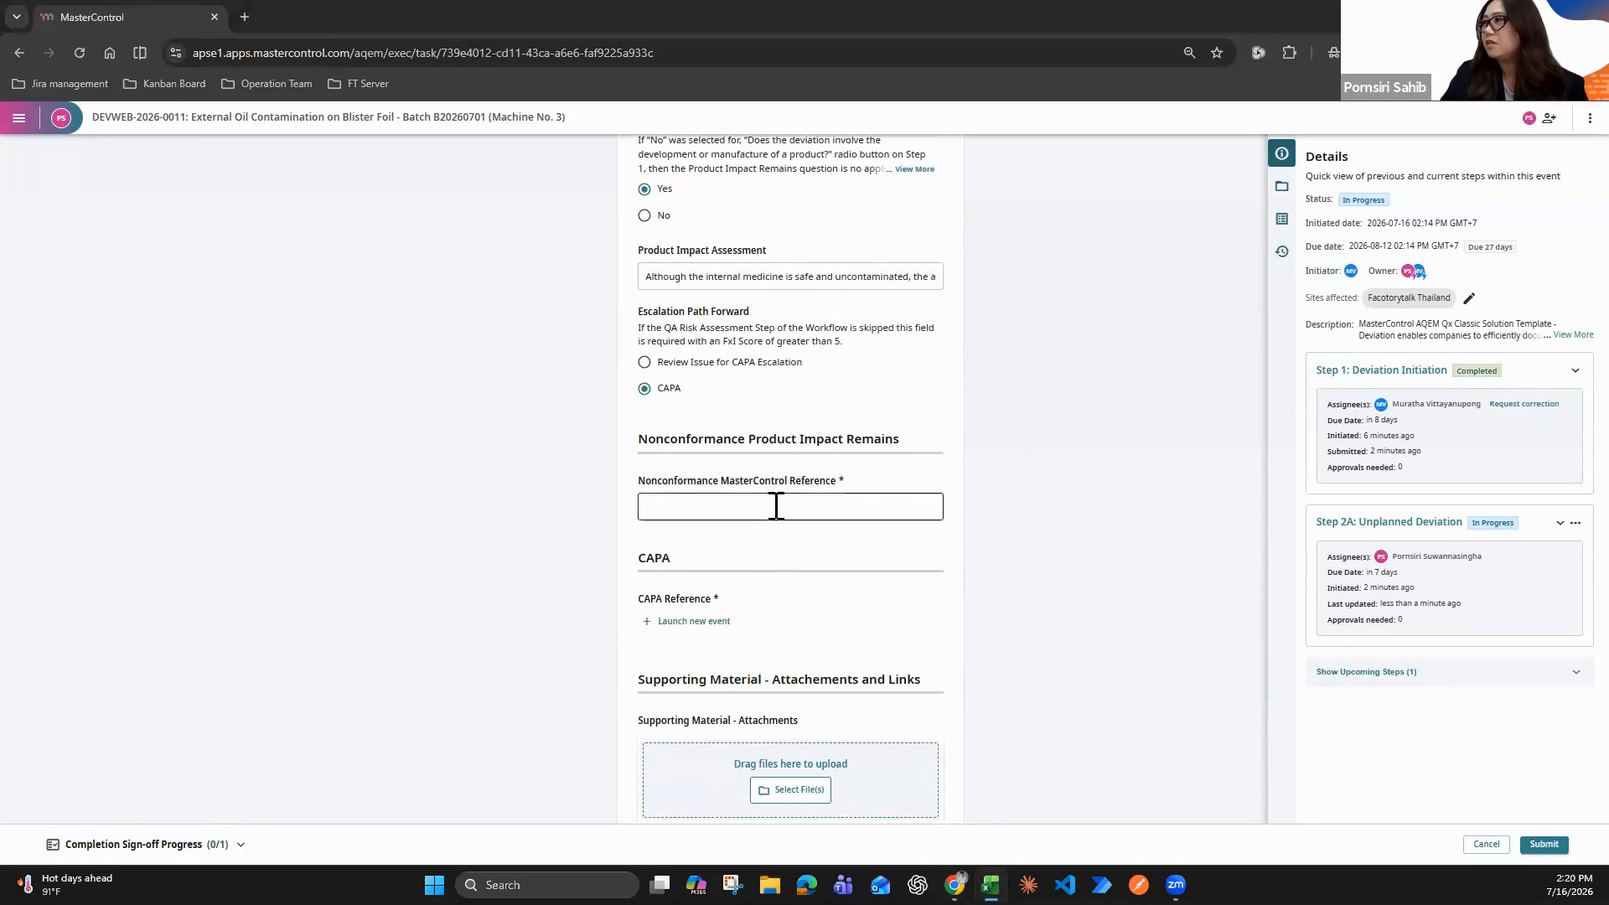
pyautogui.write('NC12345')
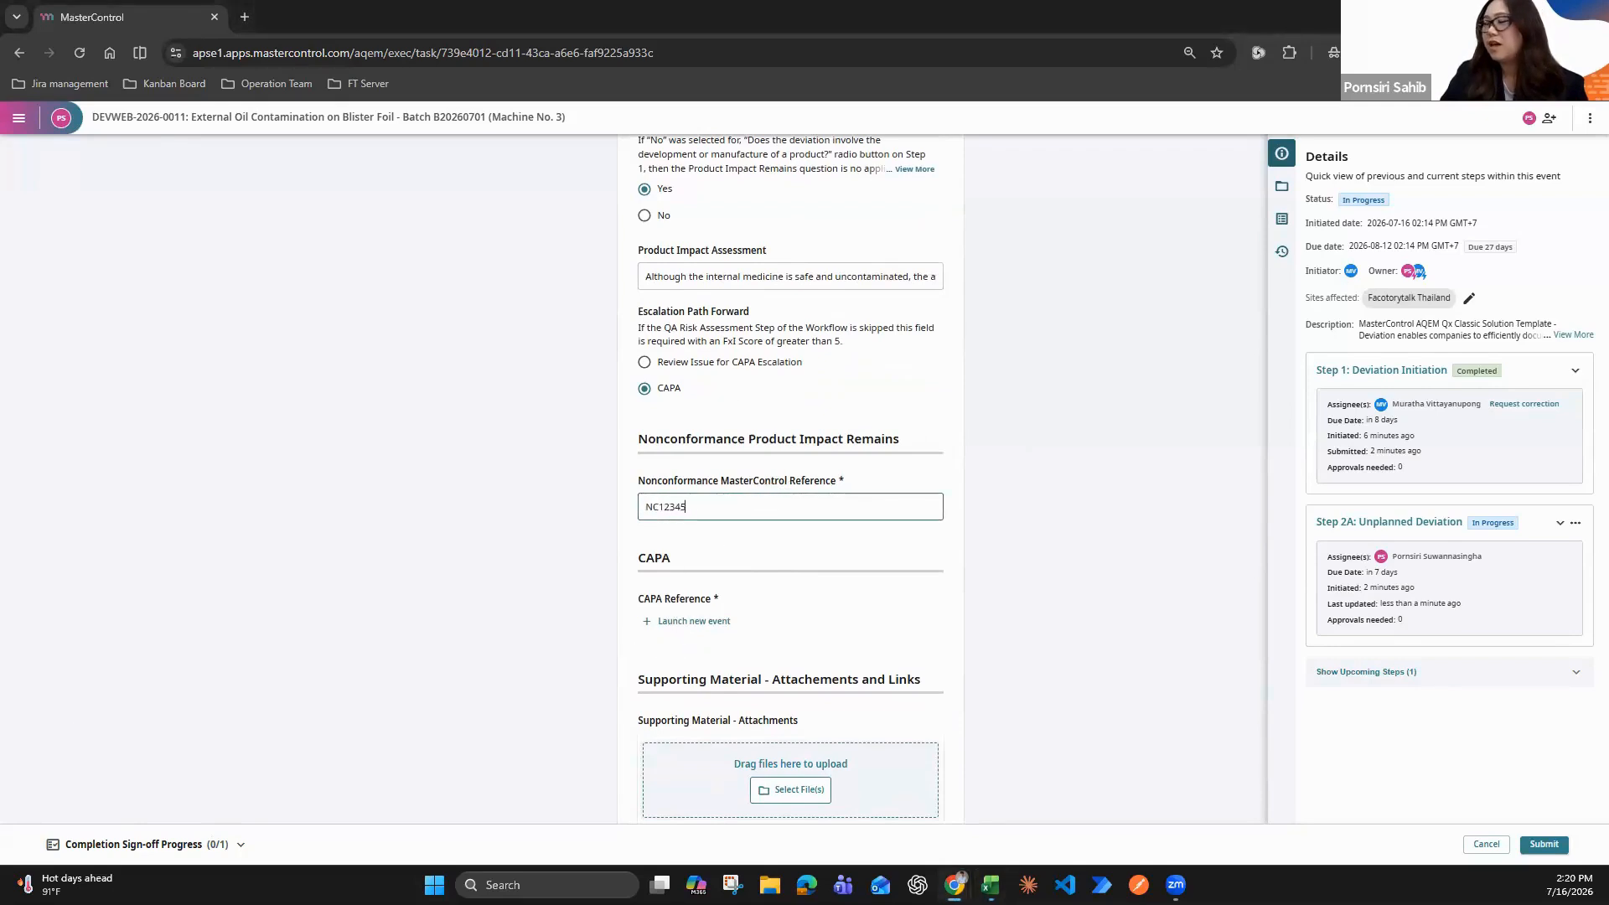
# Launch a CAPA Webinar event from CAPA Reference titled "PM Review and Seal Replacement for Blister Packaging Lines", with Facotorytalk Thailand as affected site
pyautogui.hotkey('alt', 'Tab')
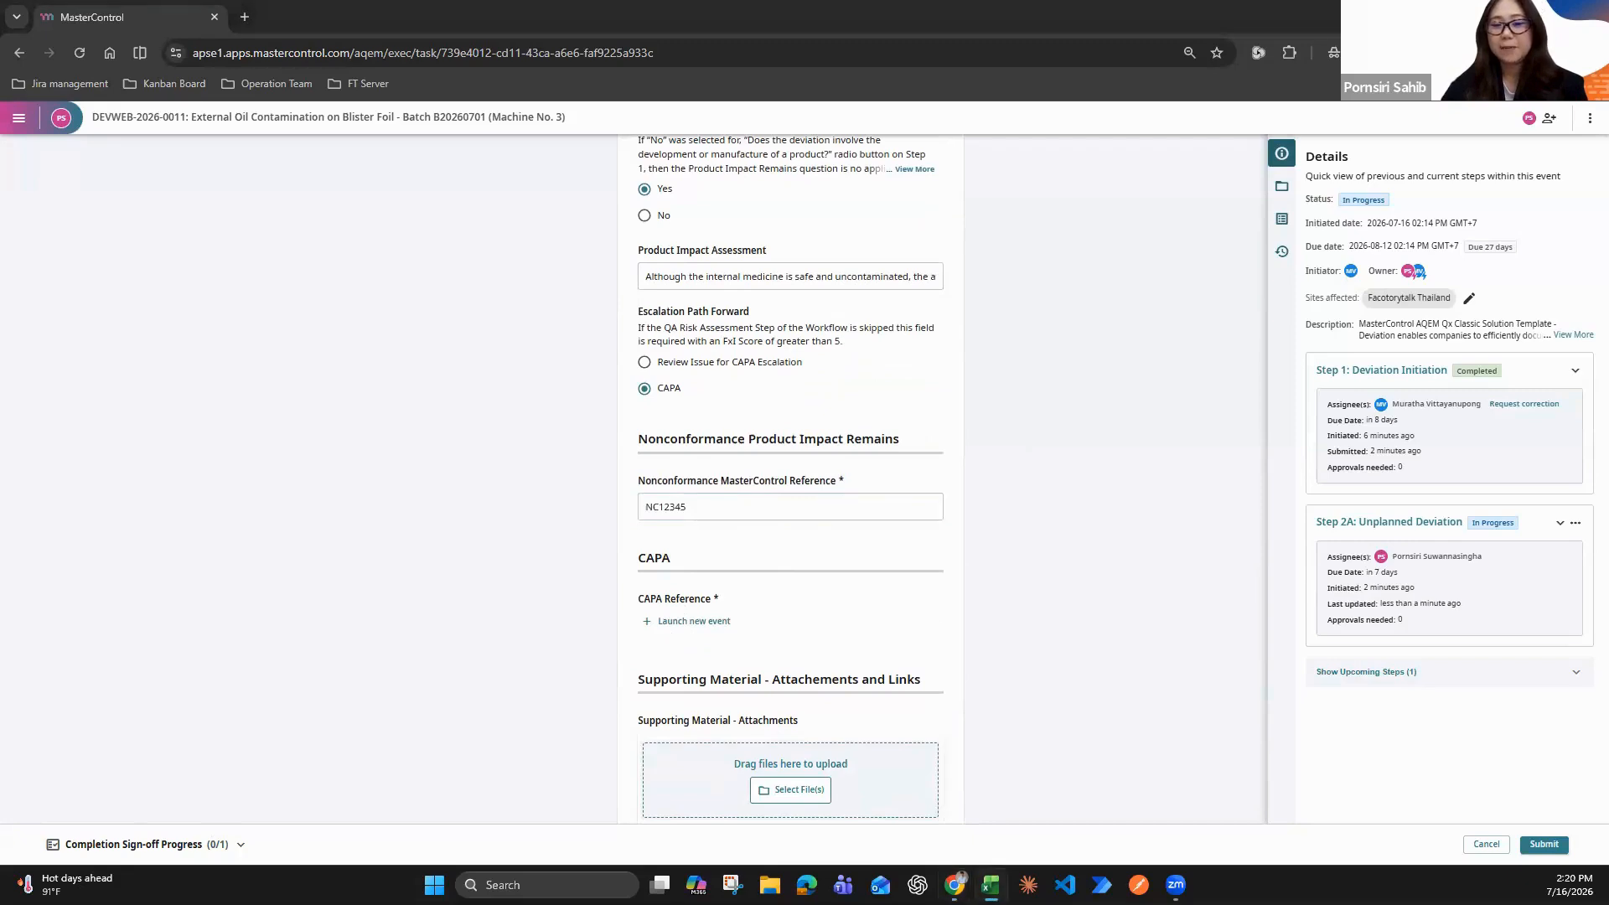
pyautogui.click(711, 625)
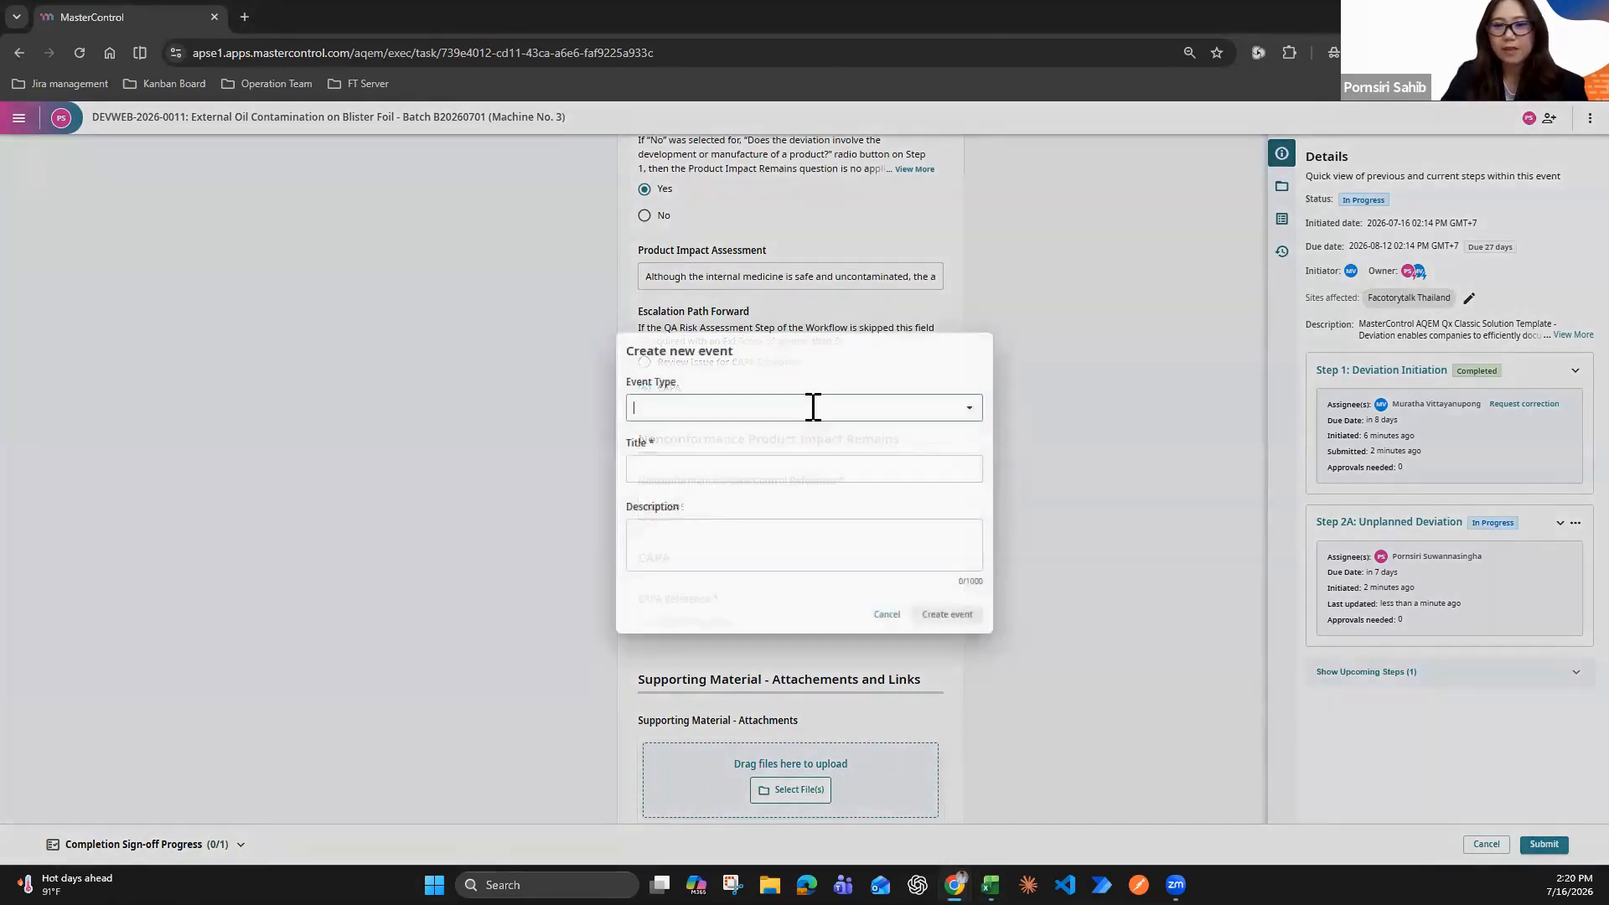
pyautogui.click(817, 406)
pyautogui.click(736, 444)
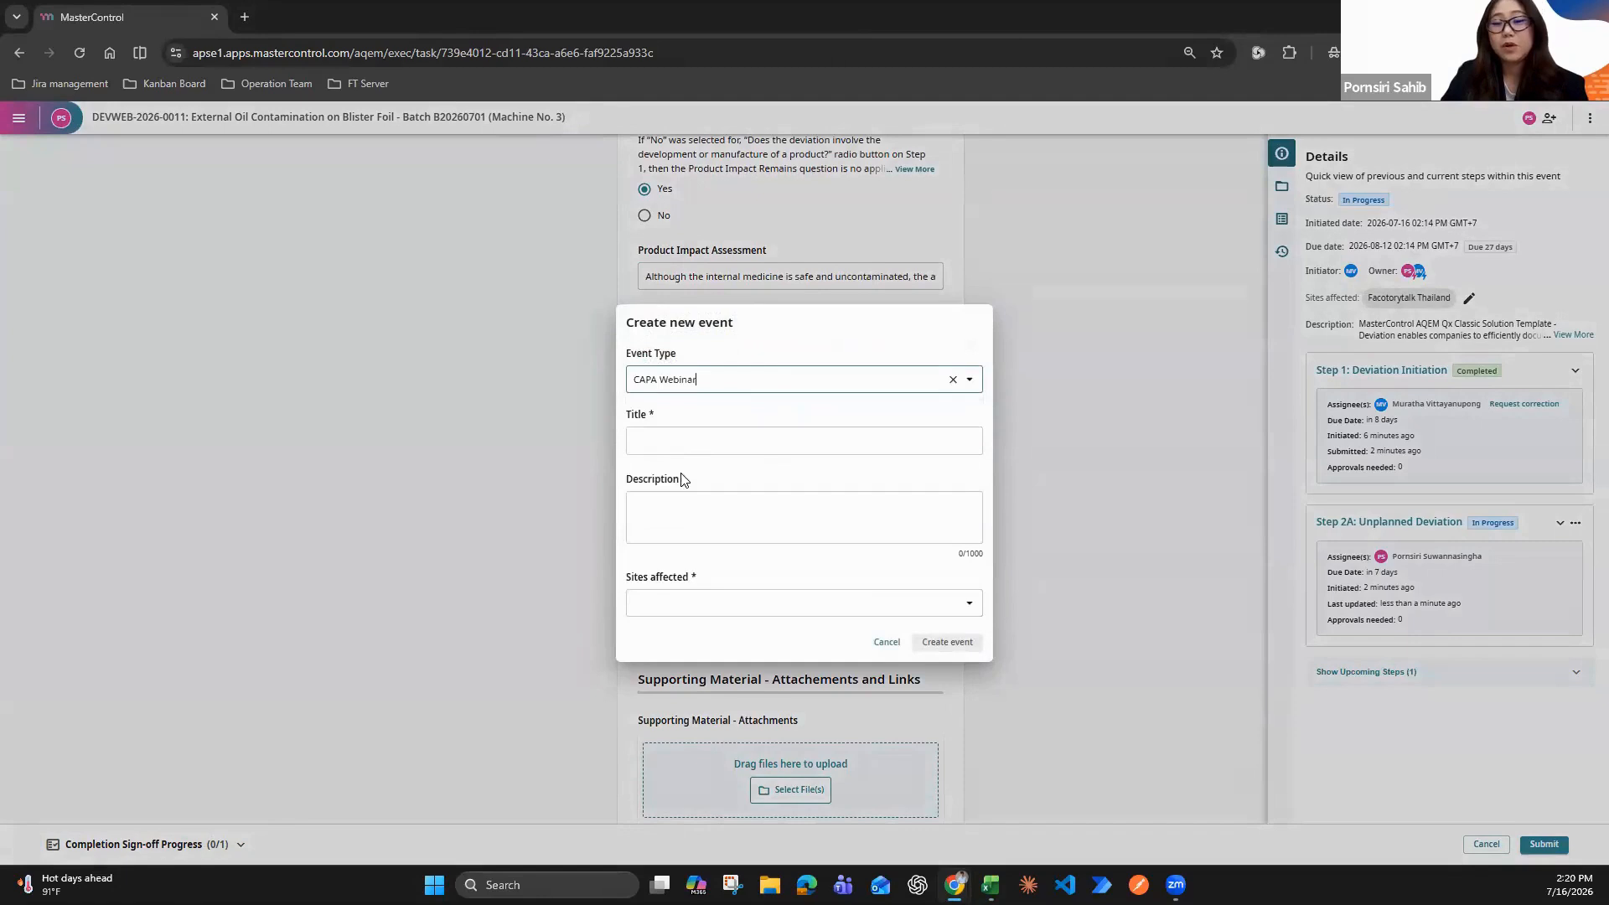
pyautogui.click(681, 439)
pyautogui.write('PM Review and Seal Replacement for Blister Packaging Lines')
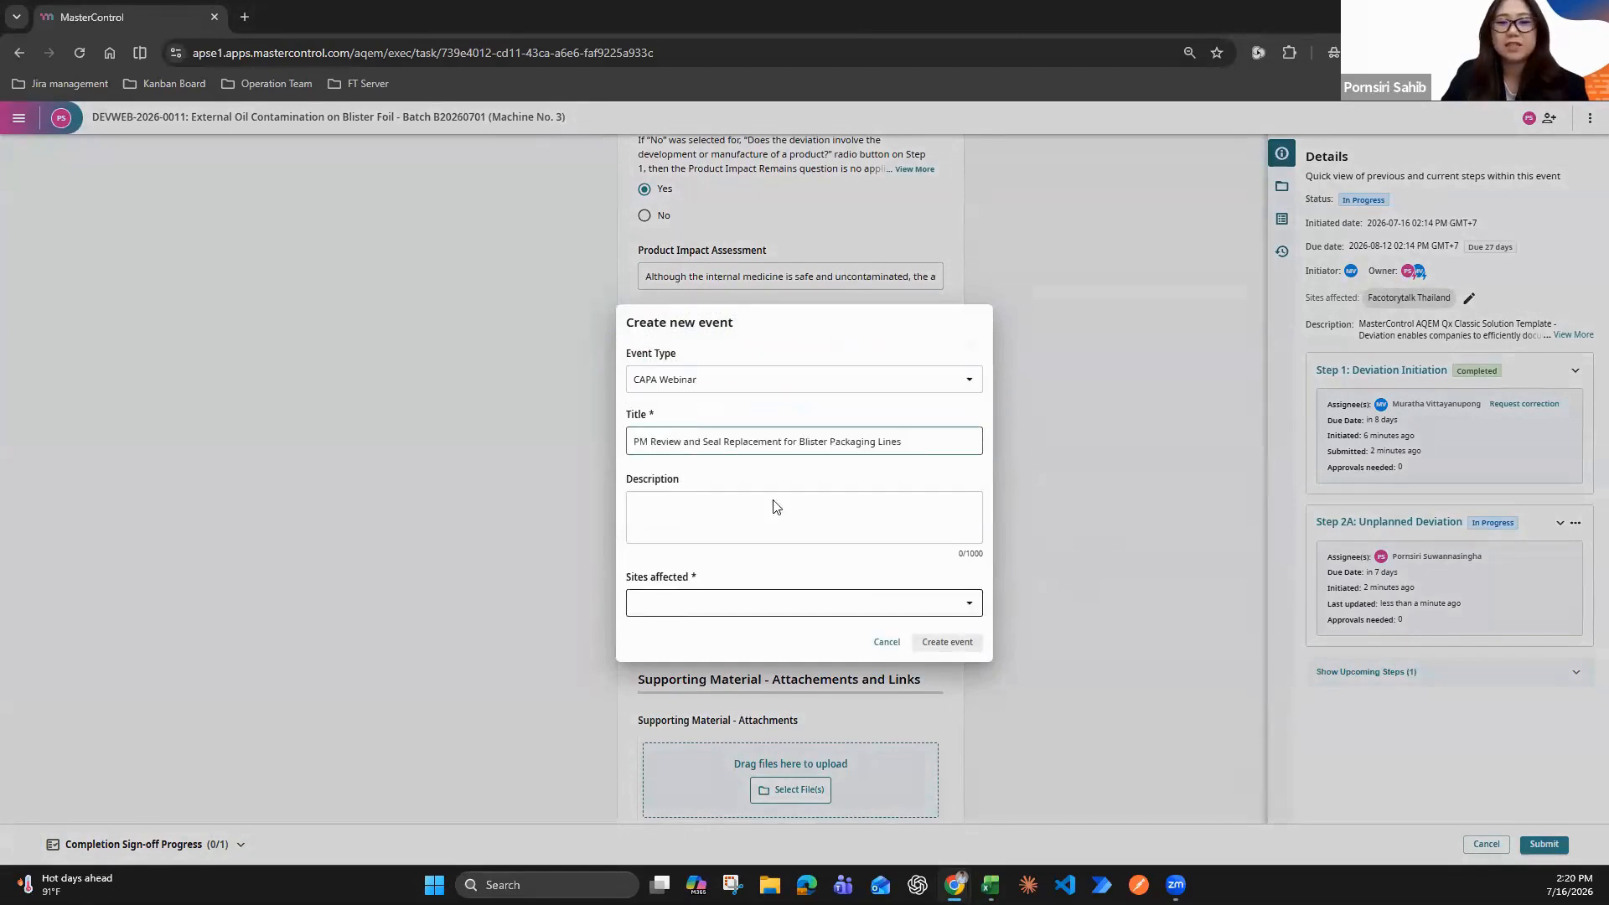
pyautogui.click(780, 606)
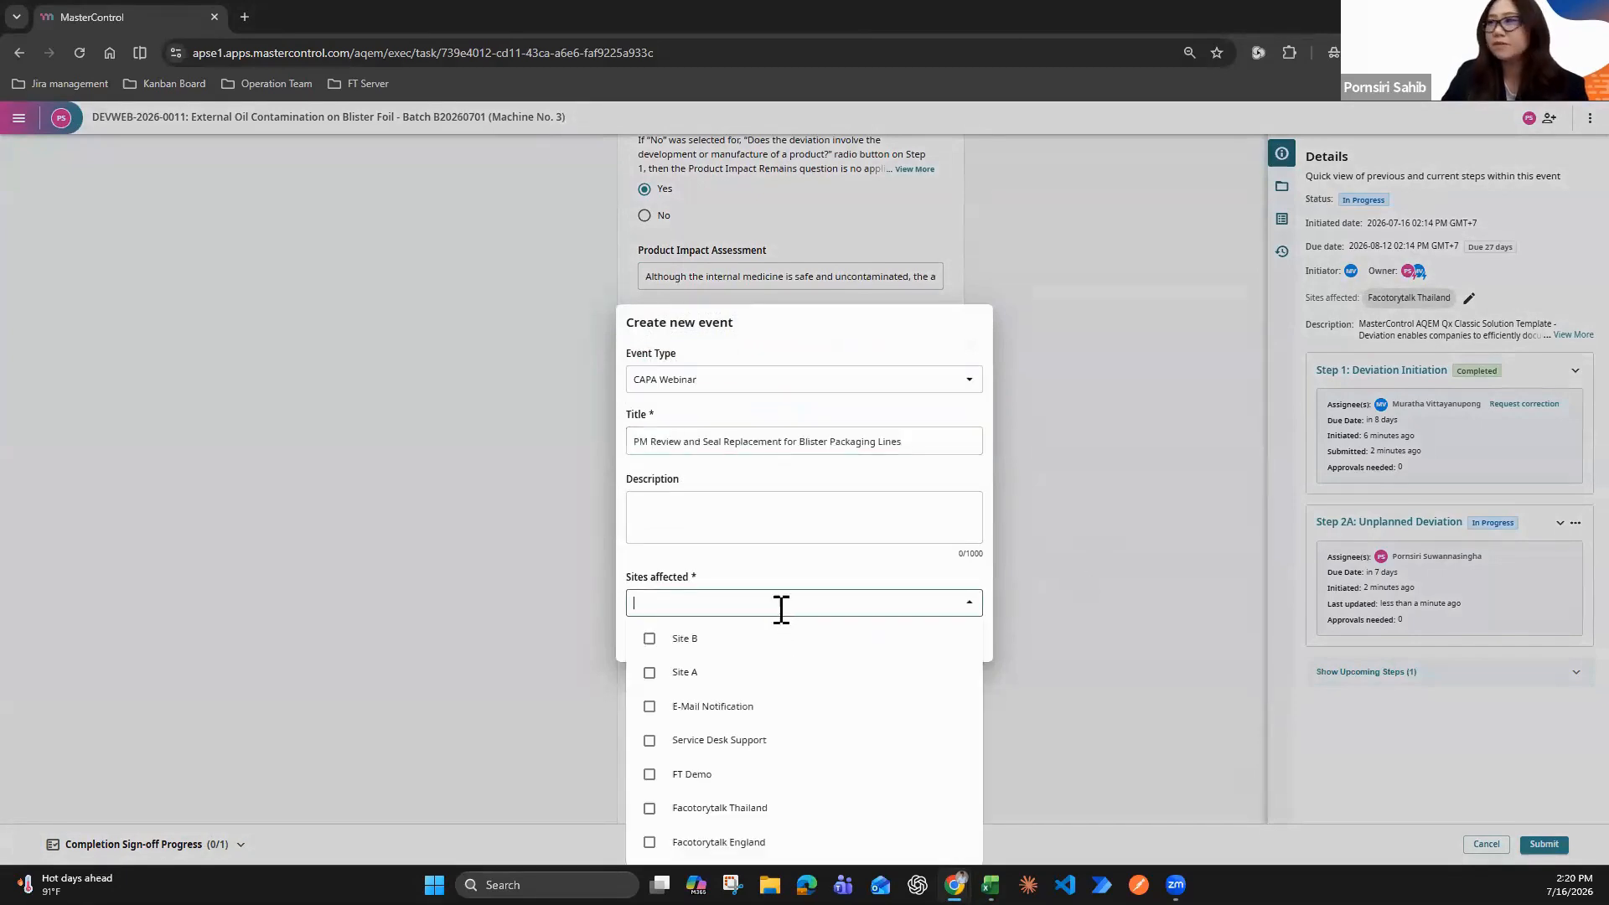
pyautogui.click(765, 808)
pyautogui.click(957, 647)
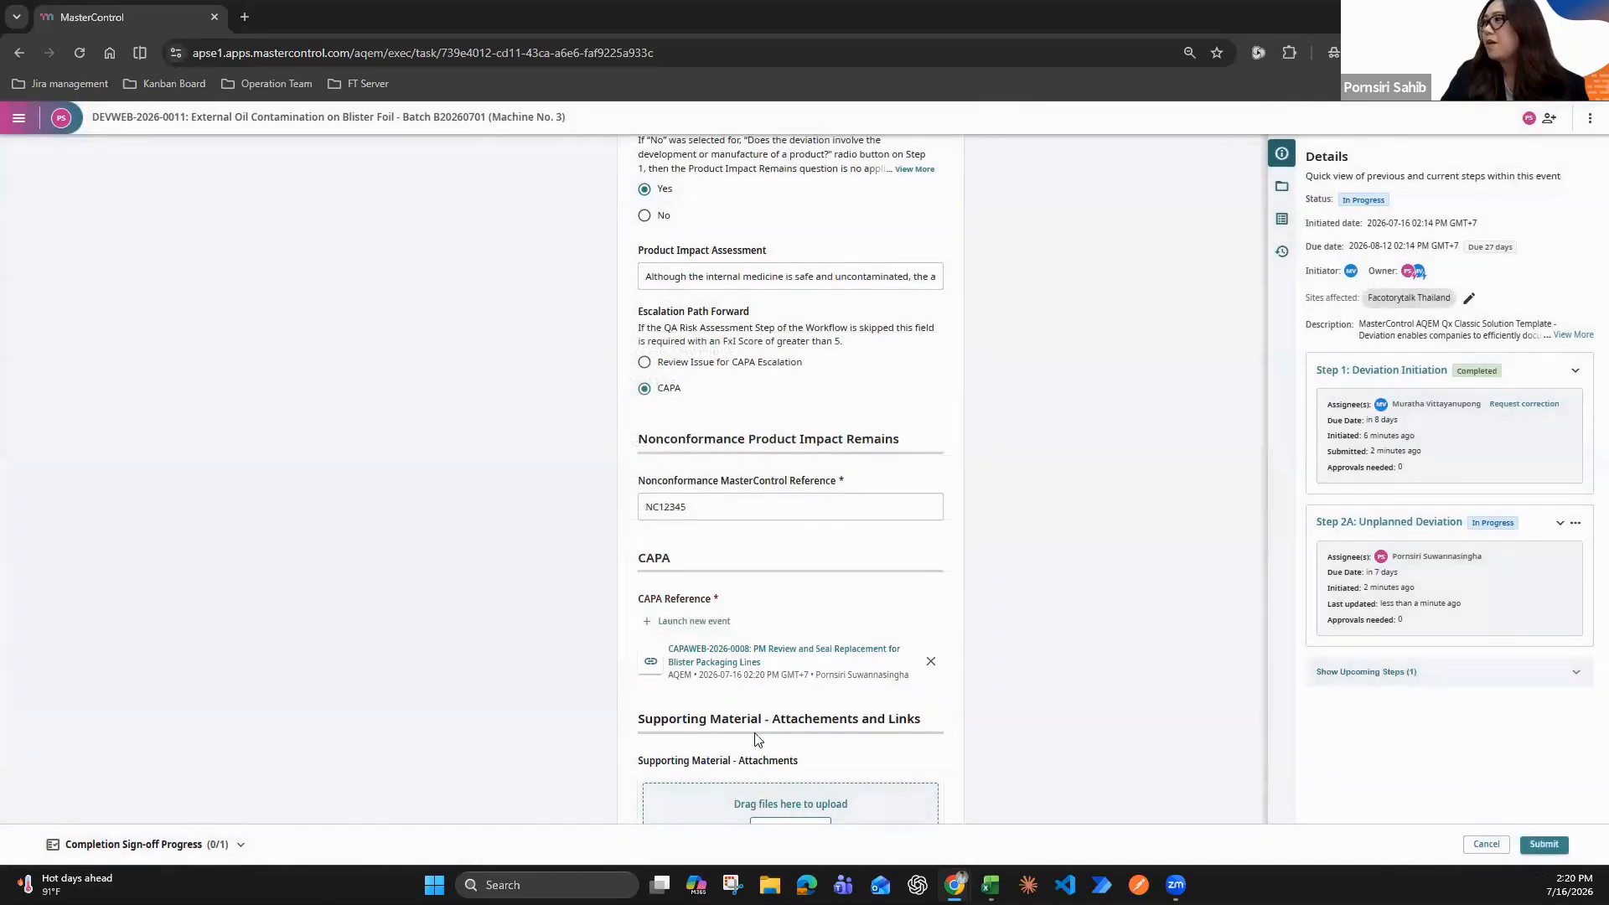
# Submit Step 2A, sign it off with the user ID and e-signature password, and send Step 3: Final Approval to its assignee
pyautogui.click(1543, 846)
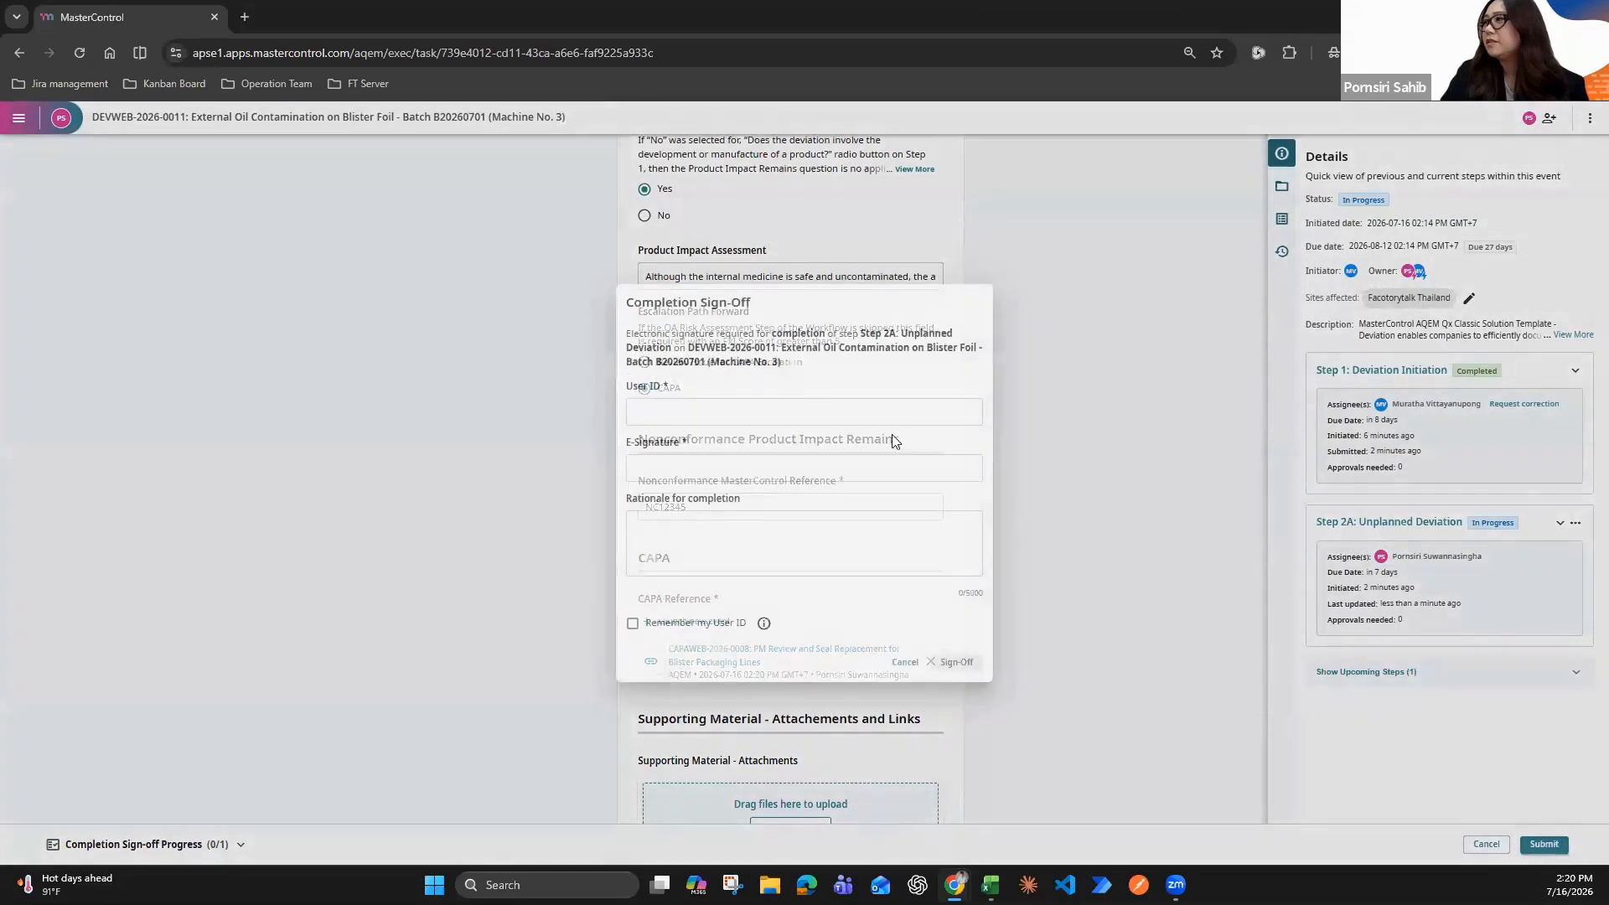
pyautogui.click(846, 413)
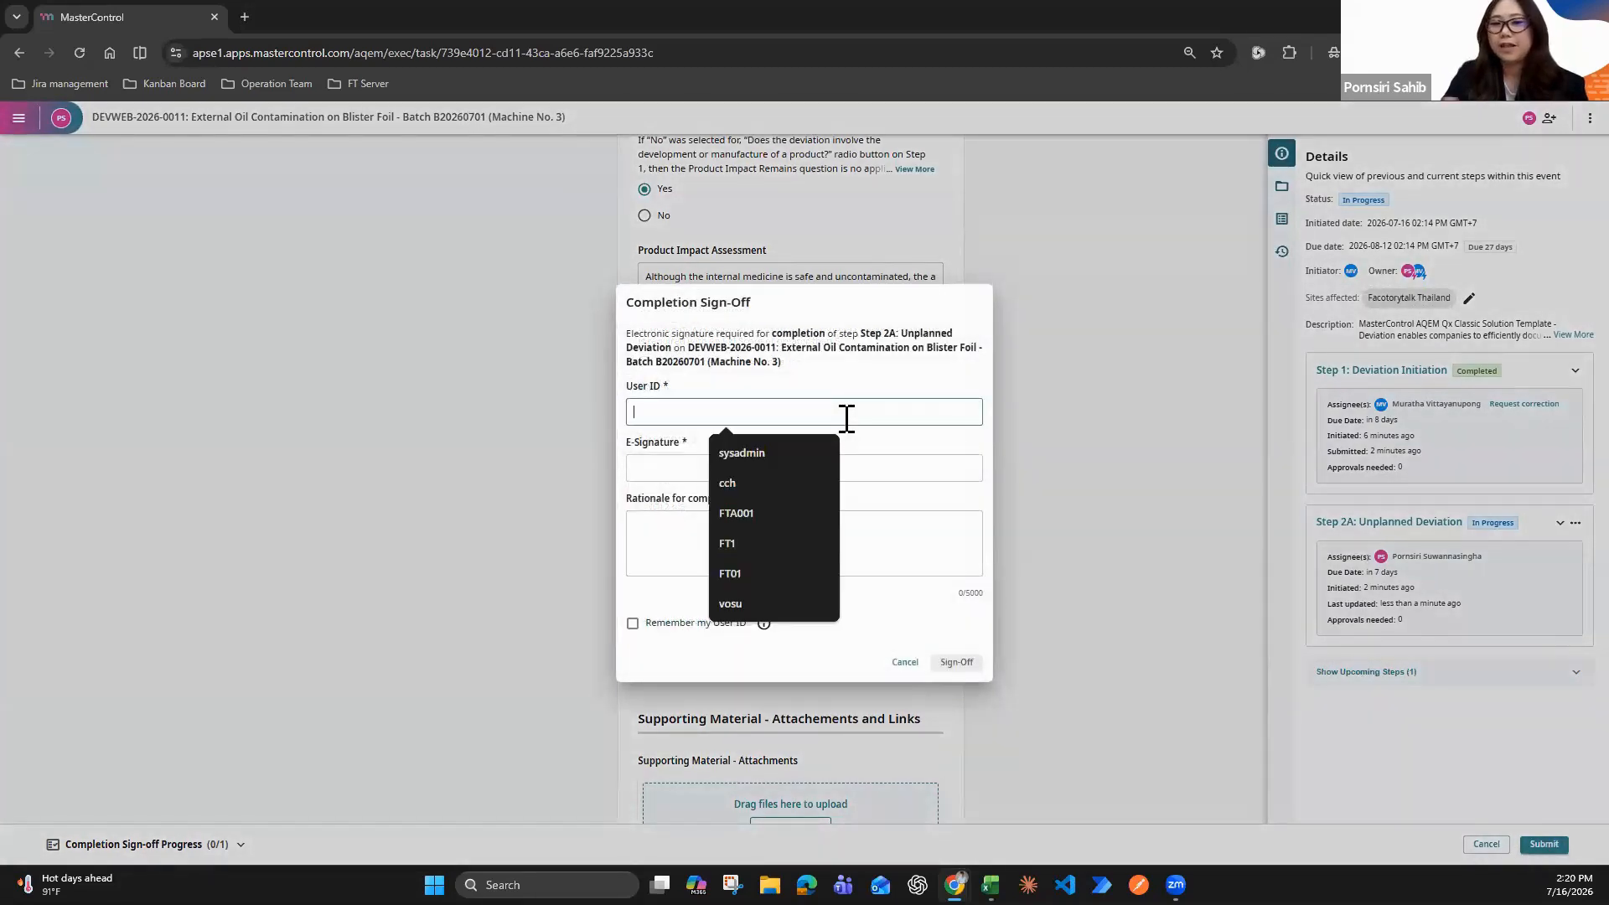
pyautogui.write('ps')
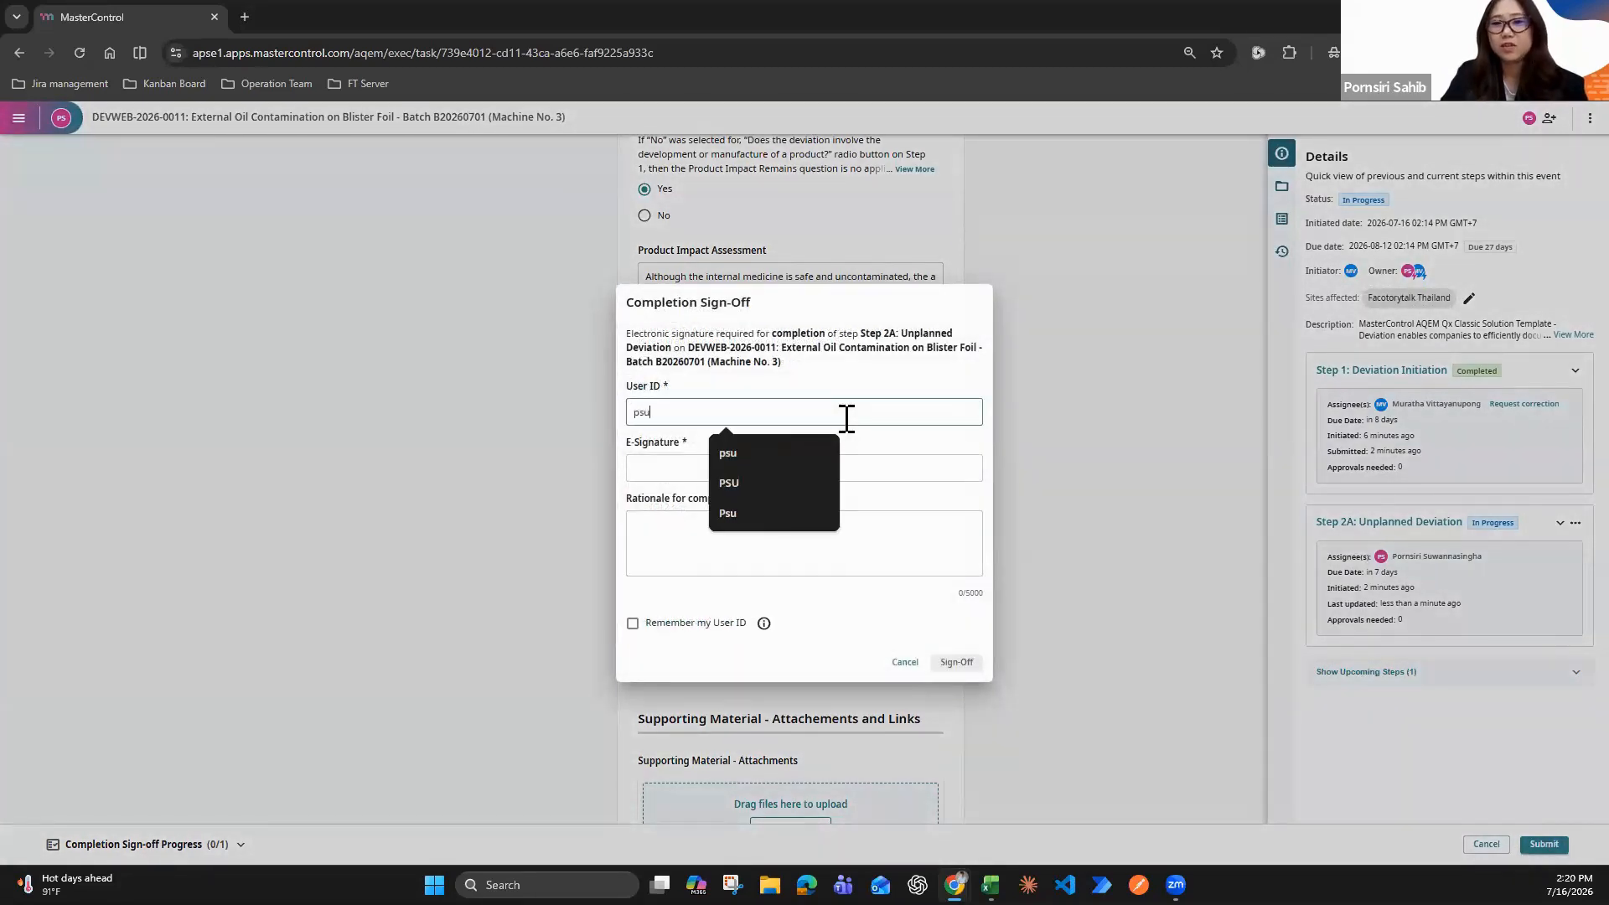
pyautogui.write('u')
pyautogui.click(674, 468)
pyautogui.write('•')
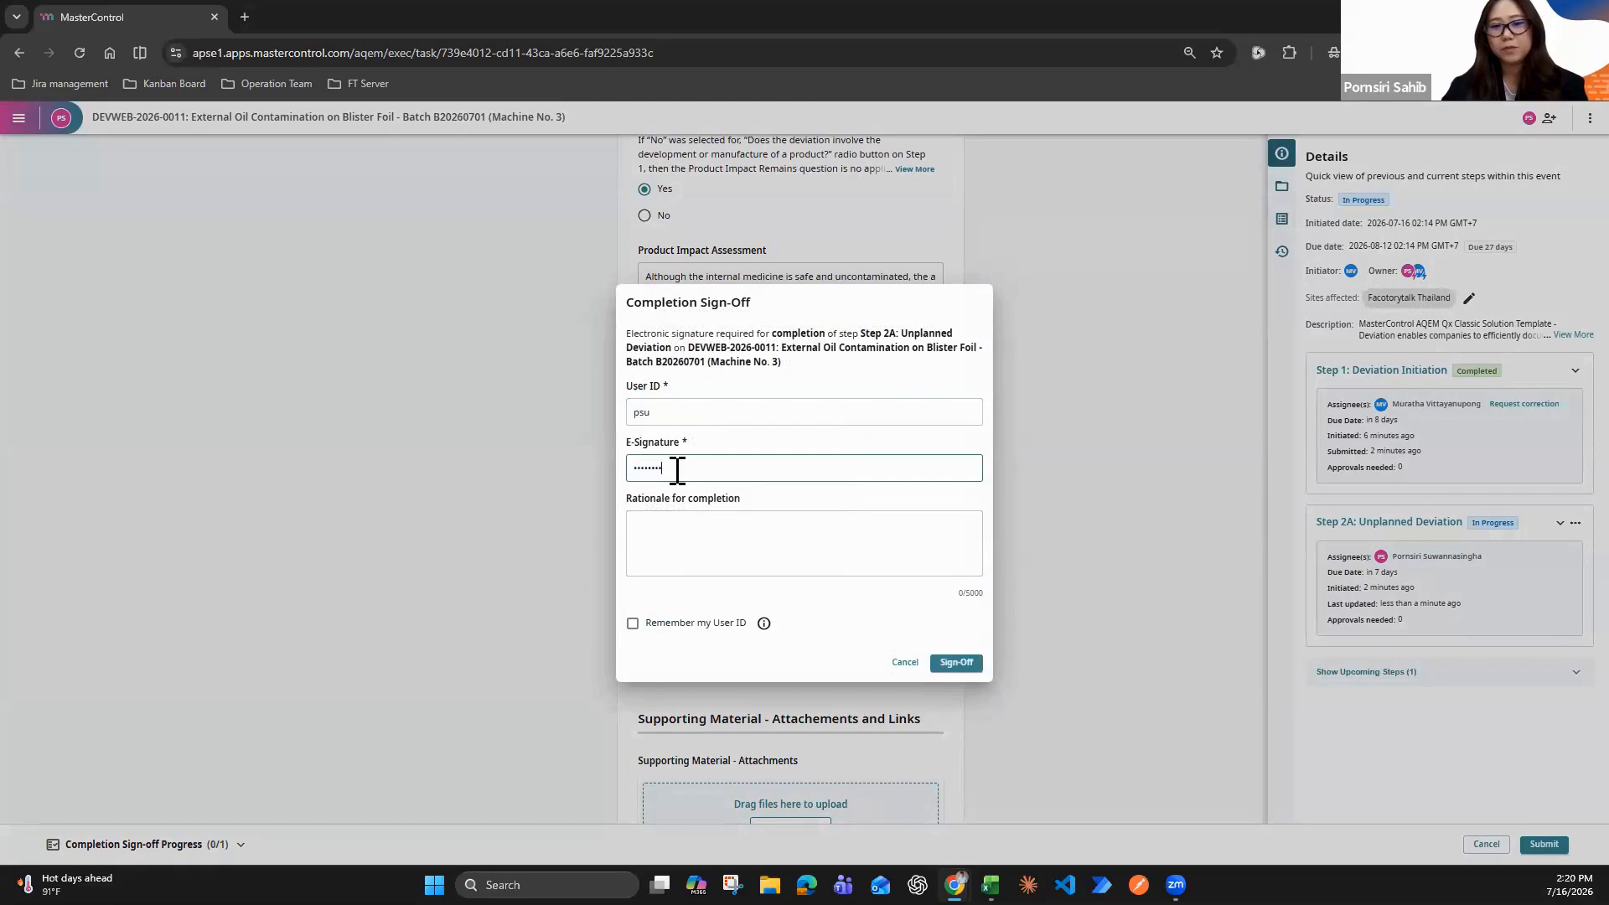
pyautogui.click(956, 662)
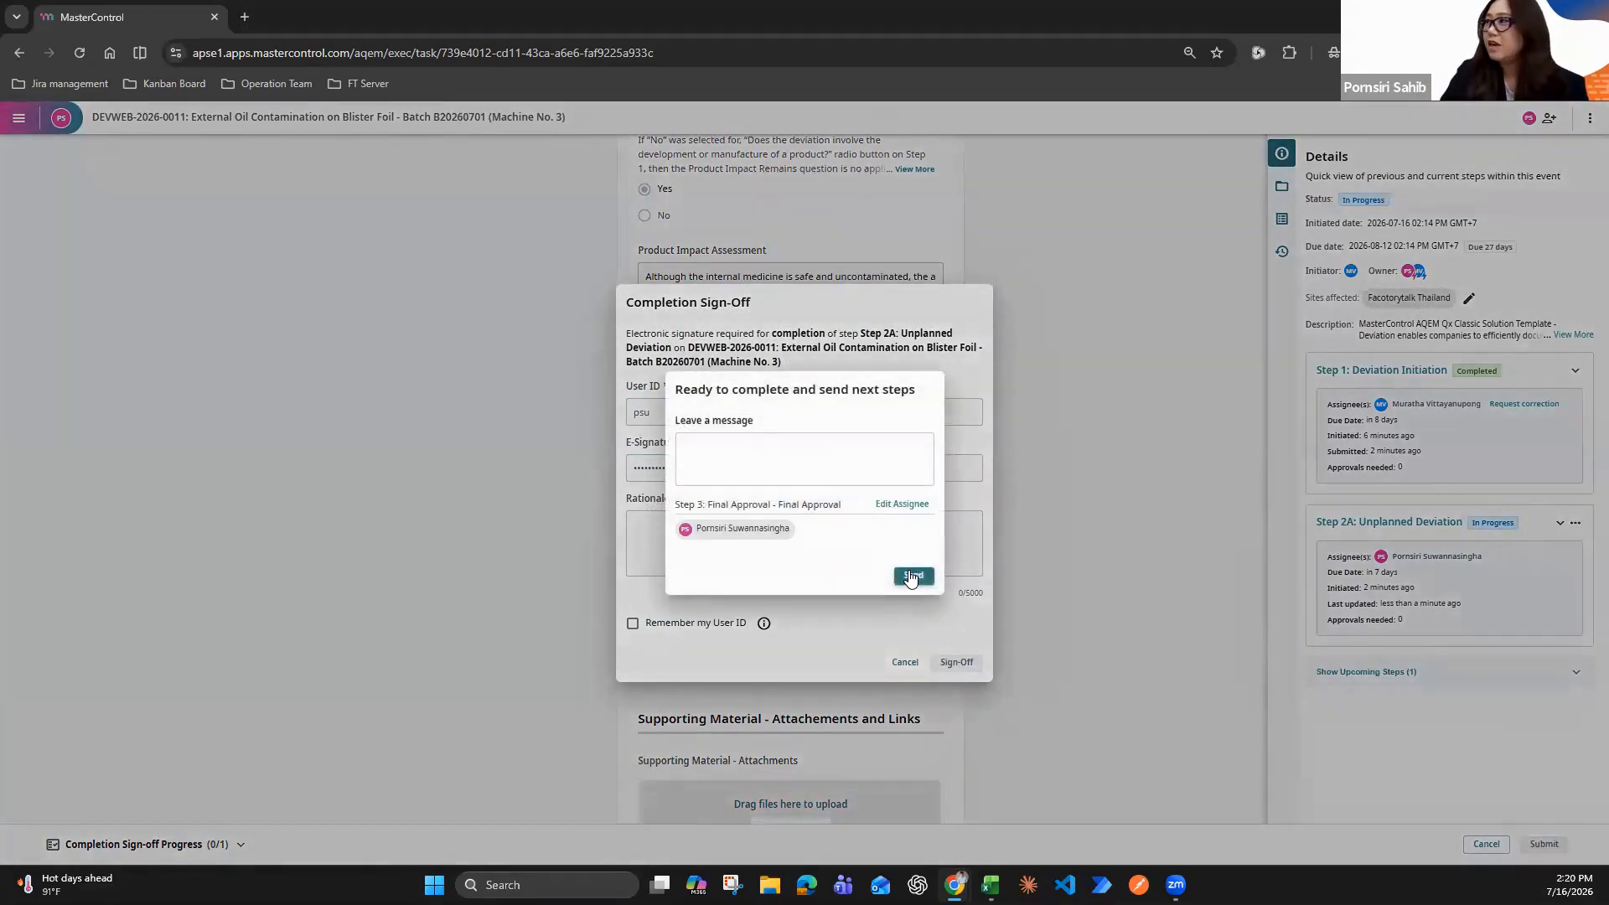
pyautogui.click(912, 577)
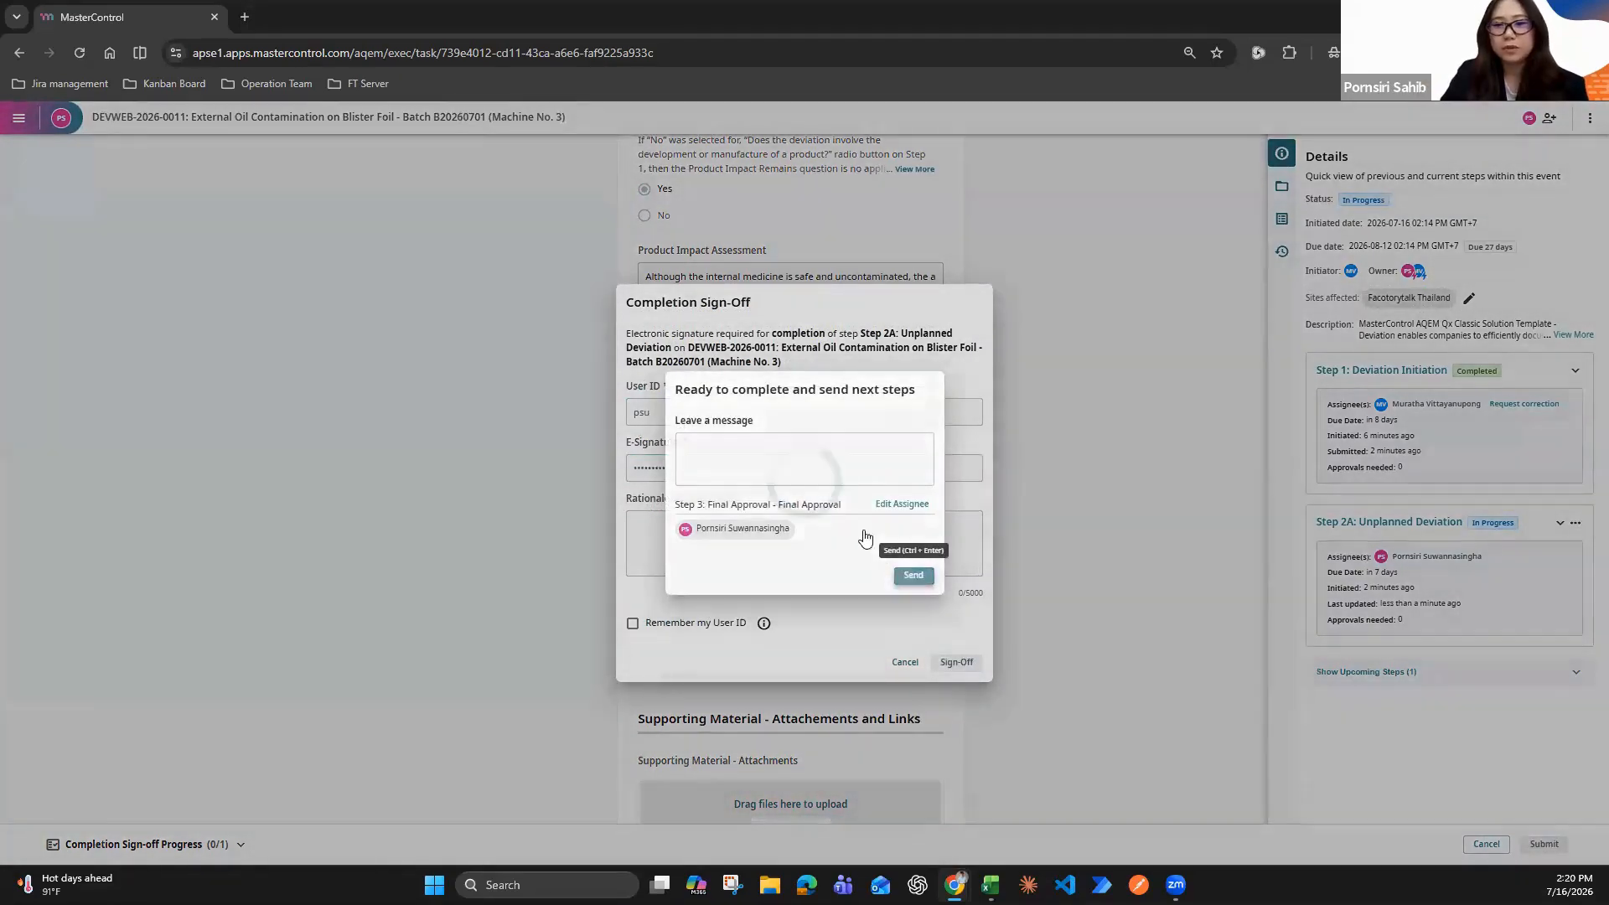
# Return to the home page and open the Step 1: Root Cause task of CAPAWEB-2026-0008
pyautogui.click(17, 120)
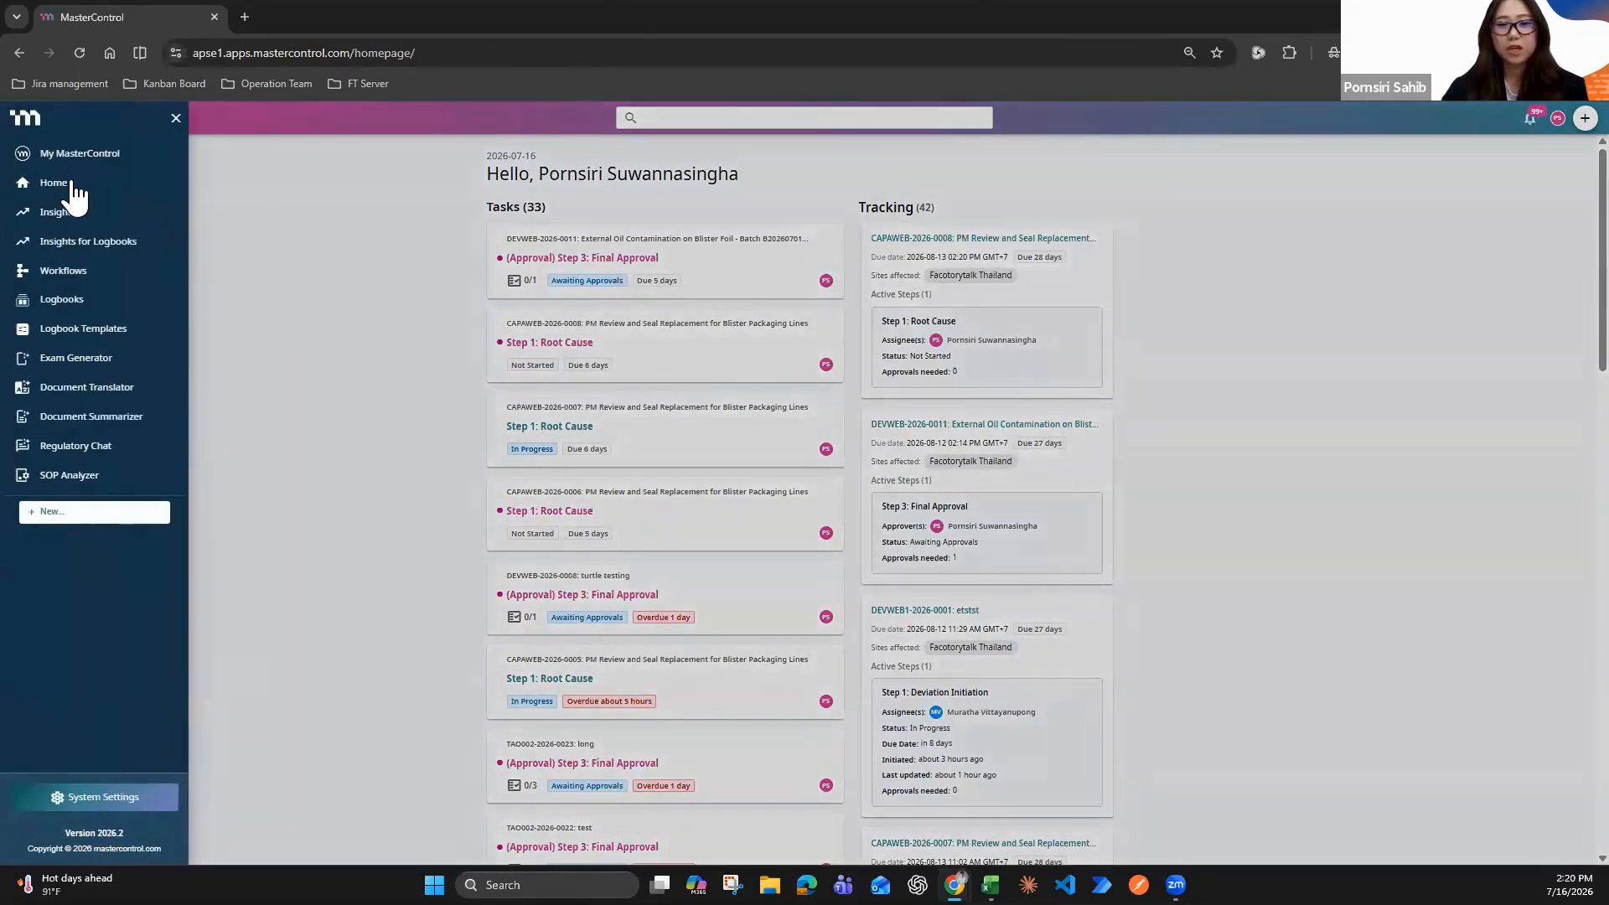
pyautogui.click(194, 206)
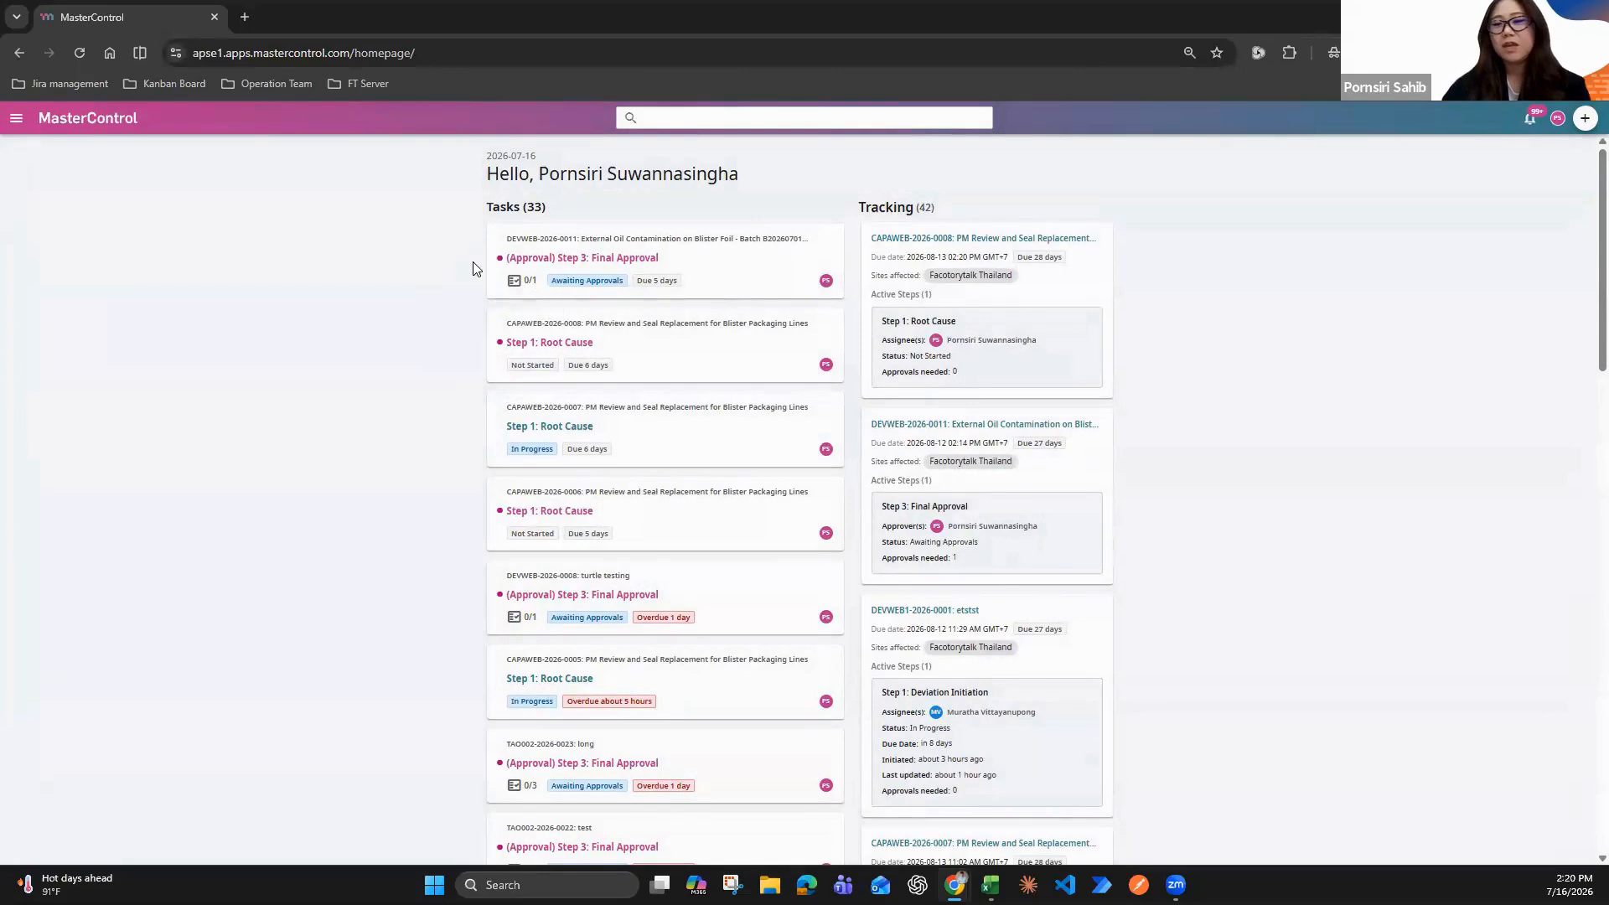
pyautogui.click(590, 341)
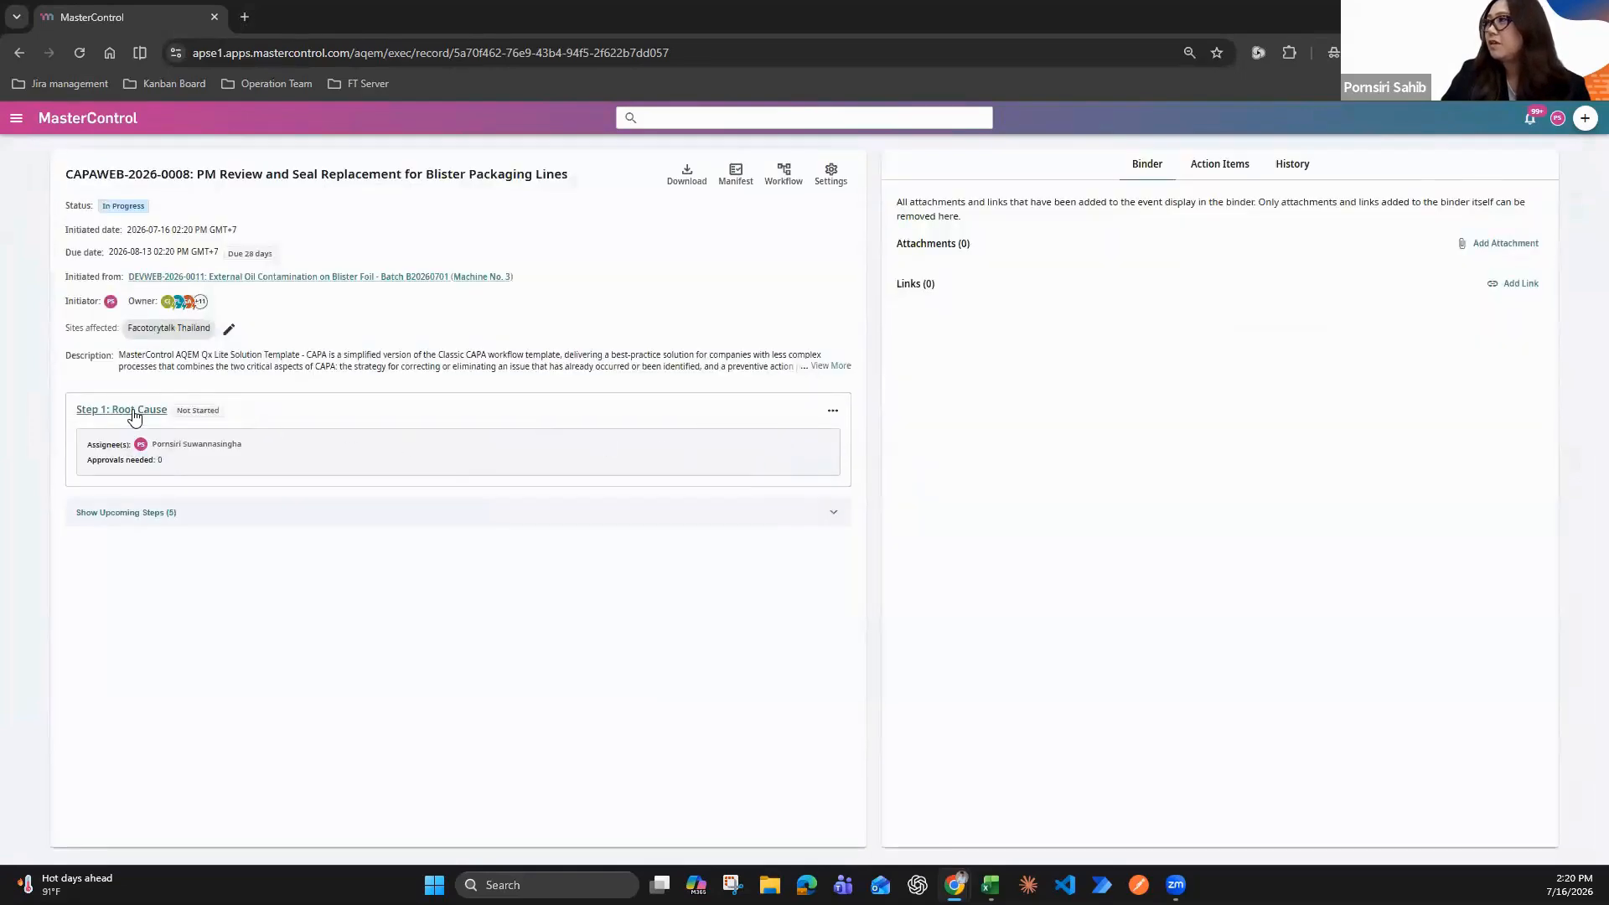
pyautogui.click(134, 411)
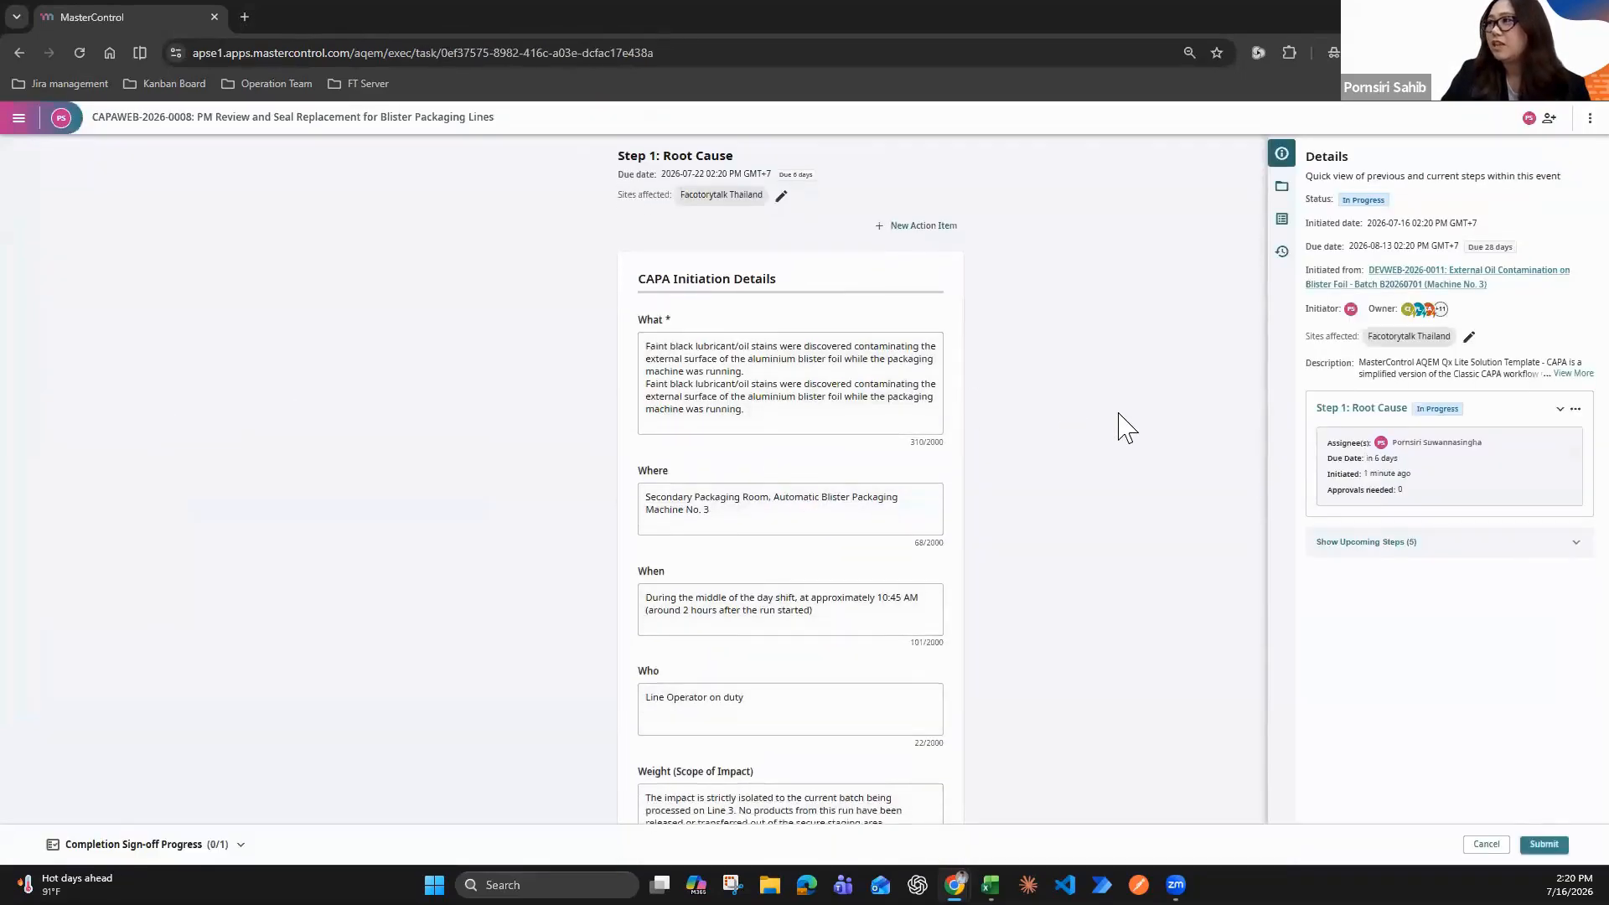
# Examine the CAPA Initiation Details in the Root Cause form, from What through the product, program and process questions
pyautogui.scroll(-1, 1123, 428)
pyautogui.scroll(-1, 1123, 427)
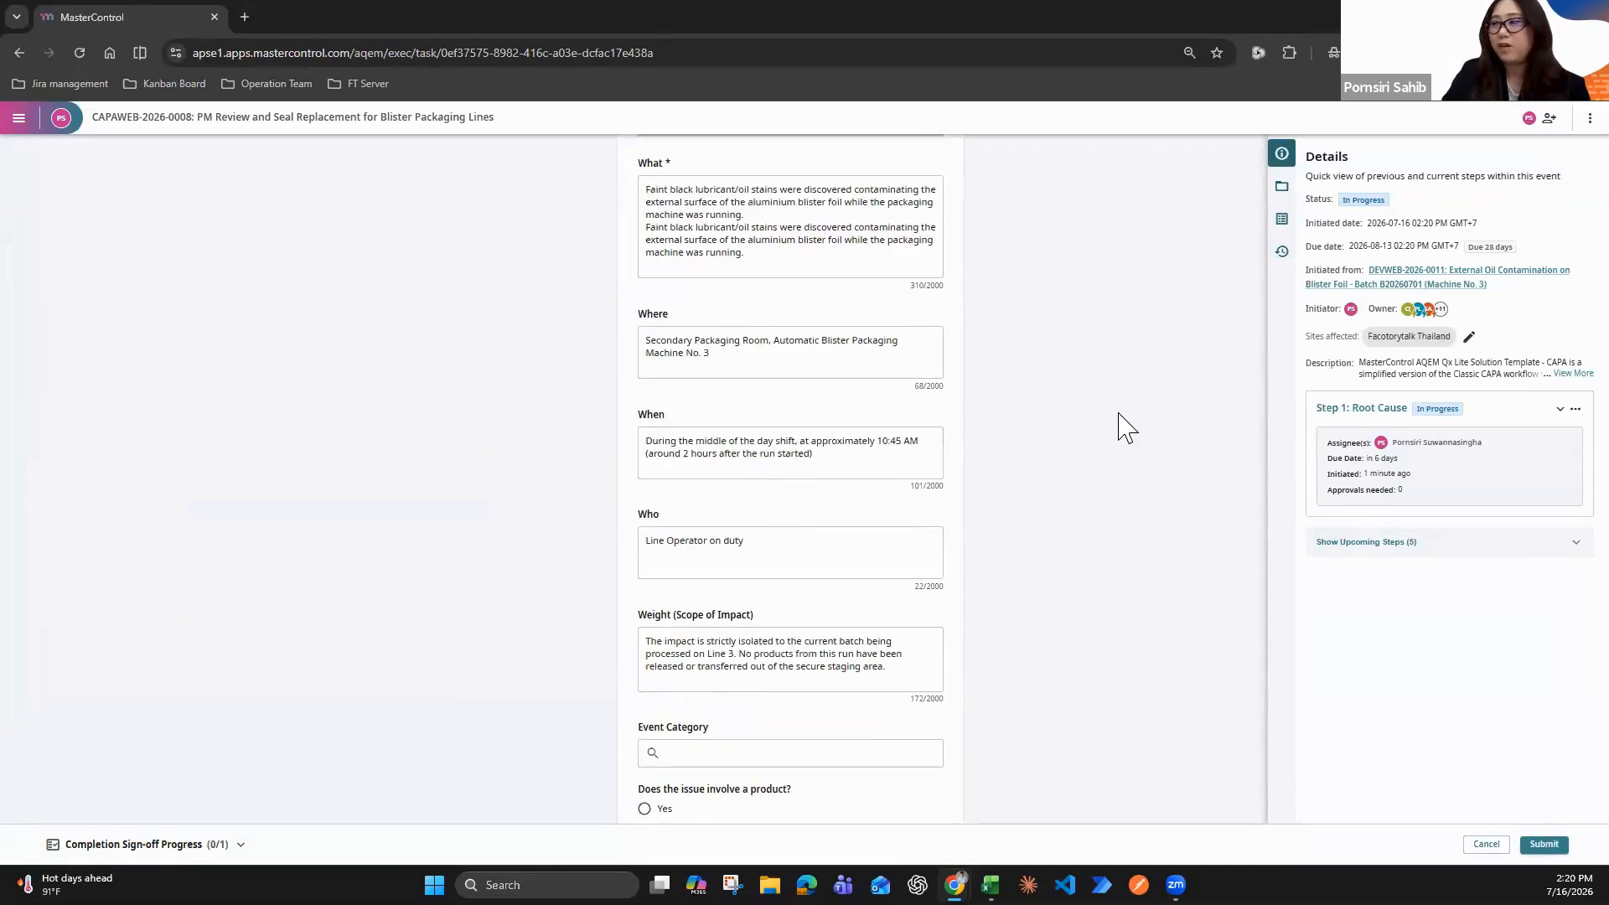
pyautogui.scroll(-1, 1123, 428)
pyautogui.scroll(-2, 1123, 428)
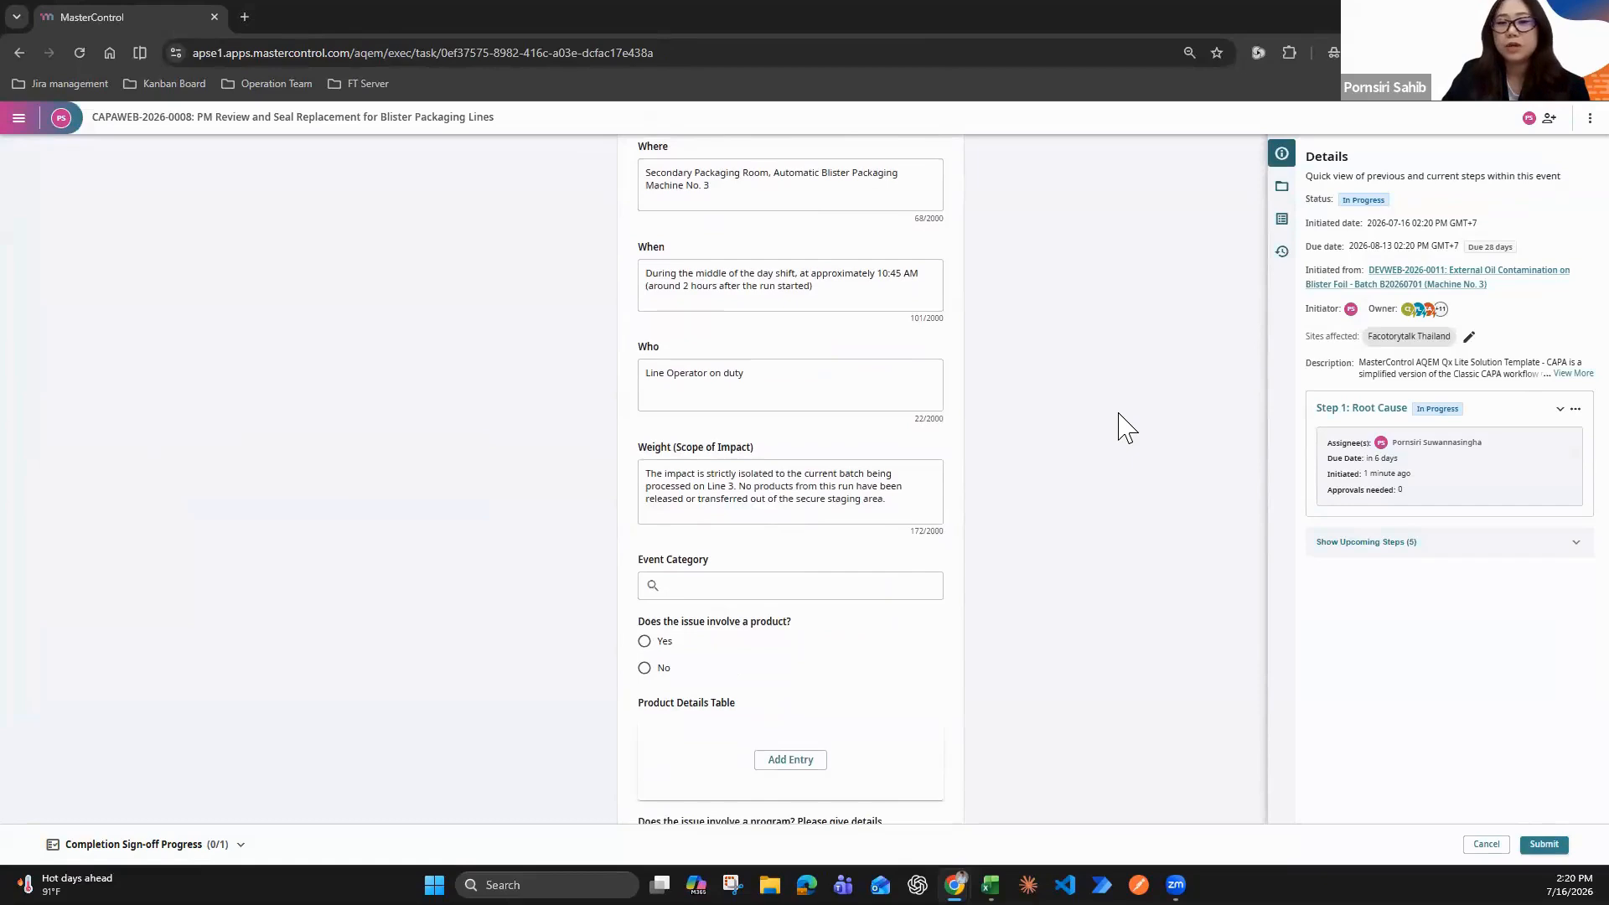
pyautogui.scroll(-2, 1123, 427)
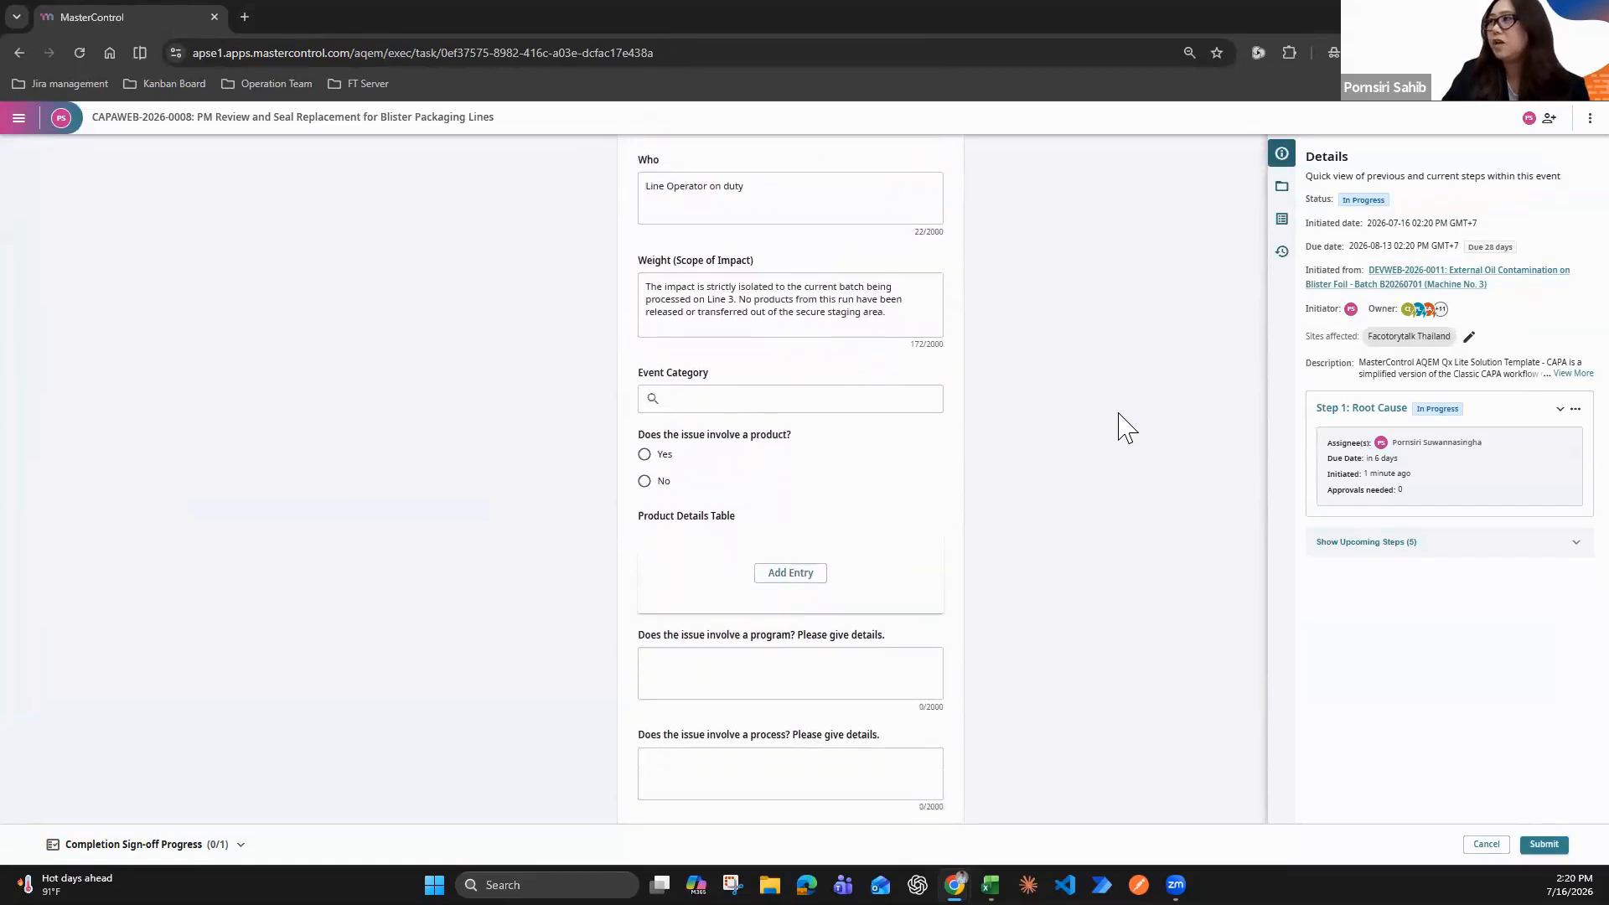
pyautogui.scroll(6, 1123, 427)
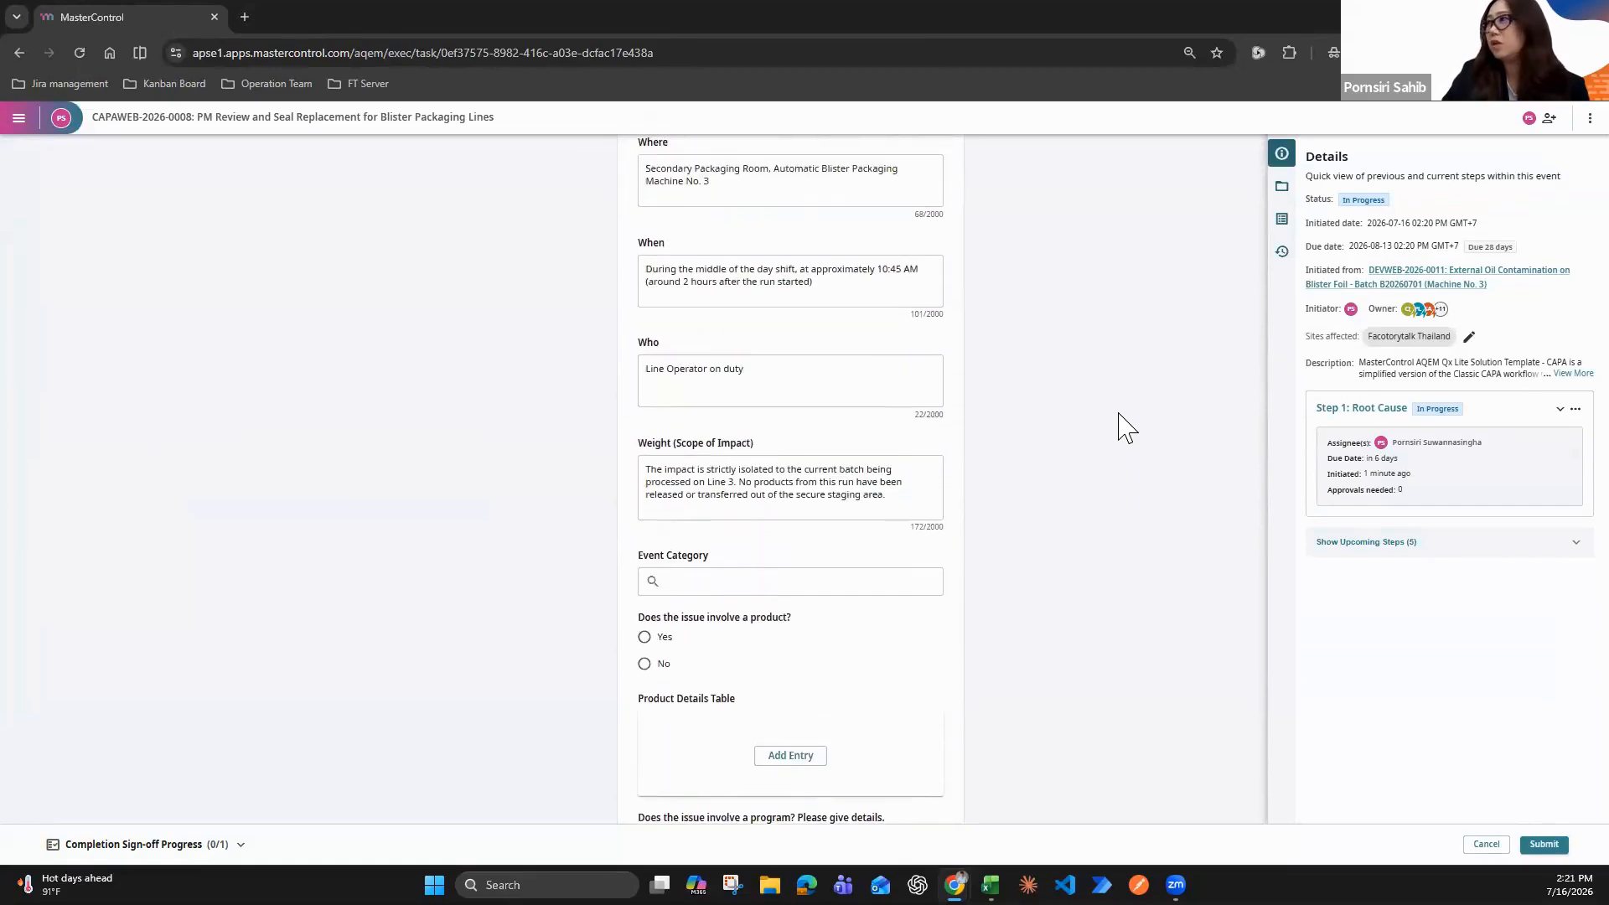
pyautogui.scroll(1, 1123, 427)
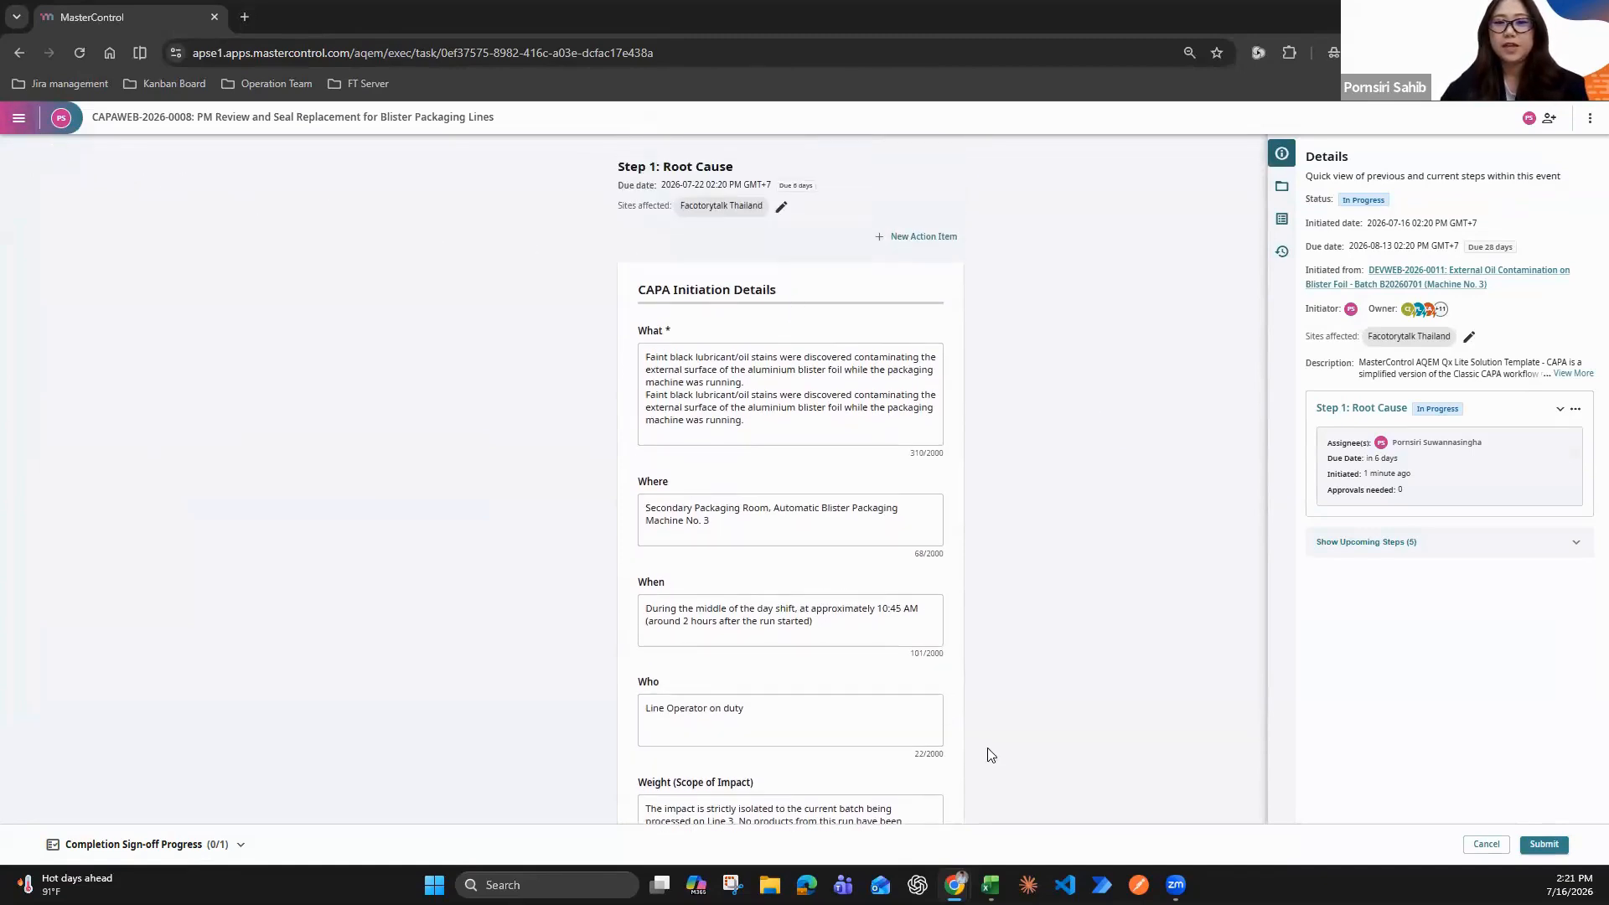
pyautogui.moveTo(957, 885)
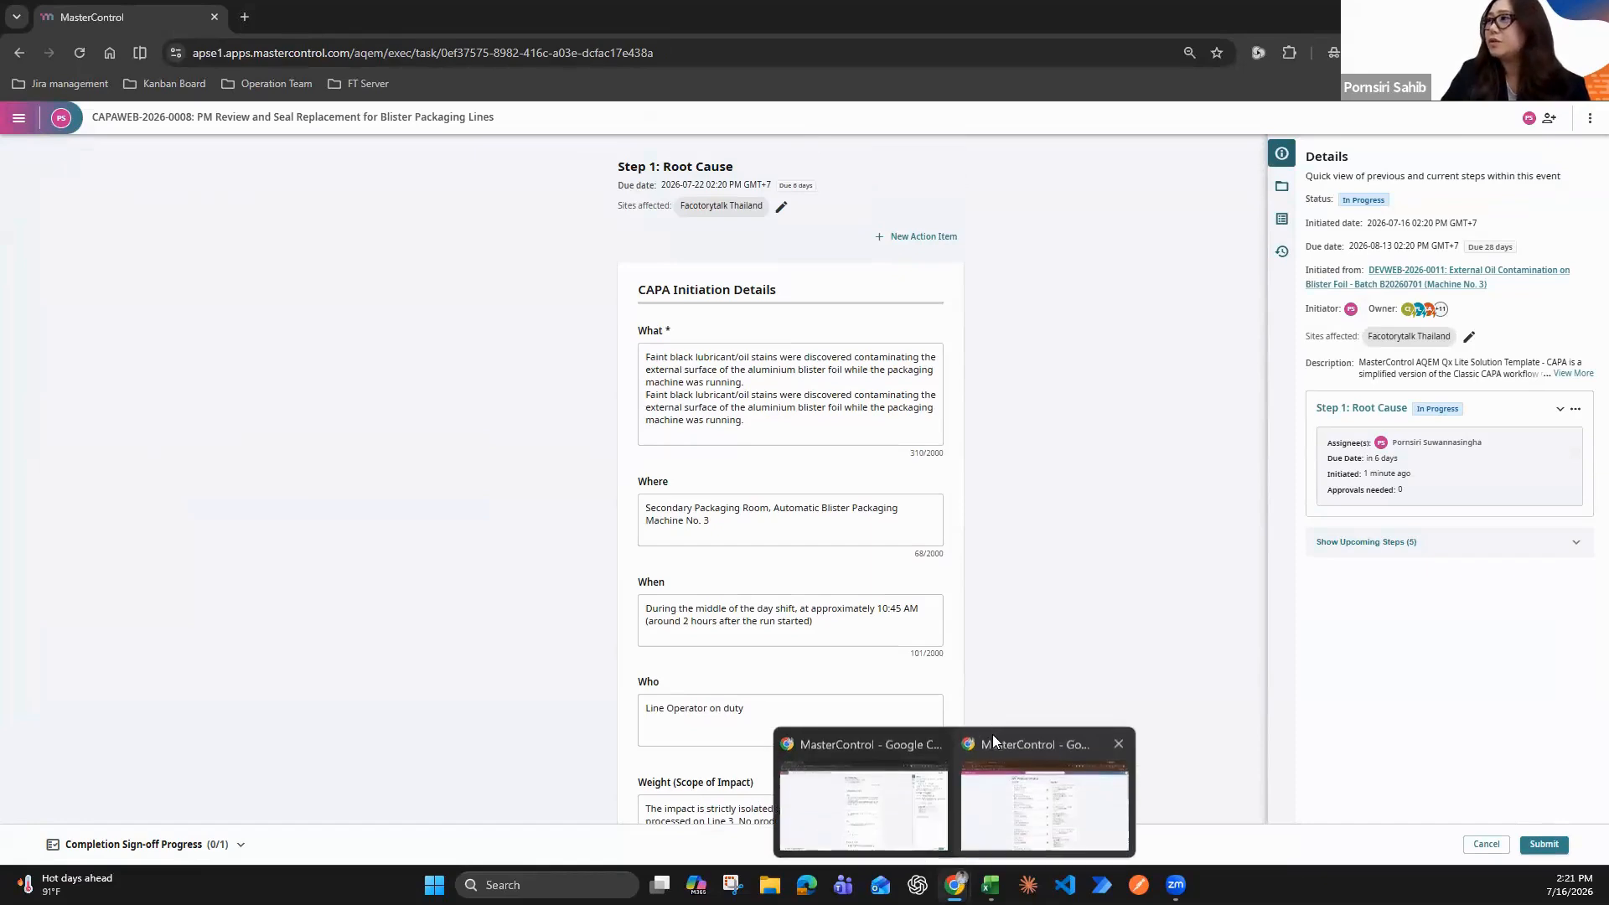
pyautogui.click(882, 820)
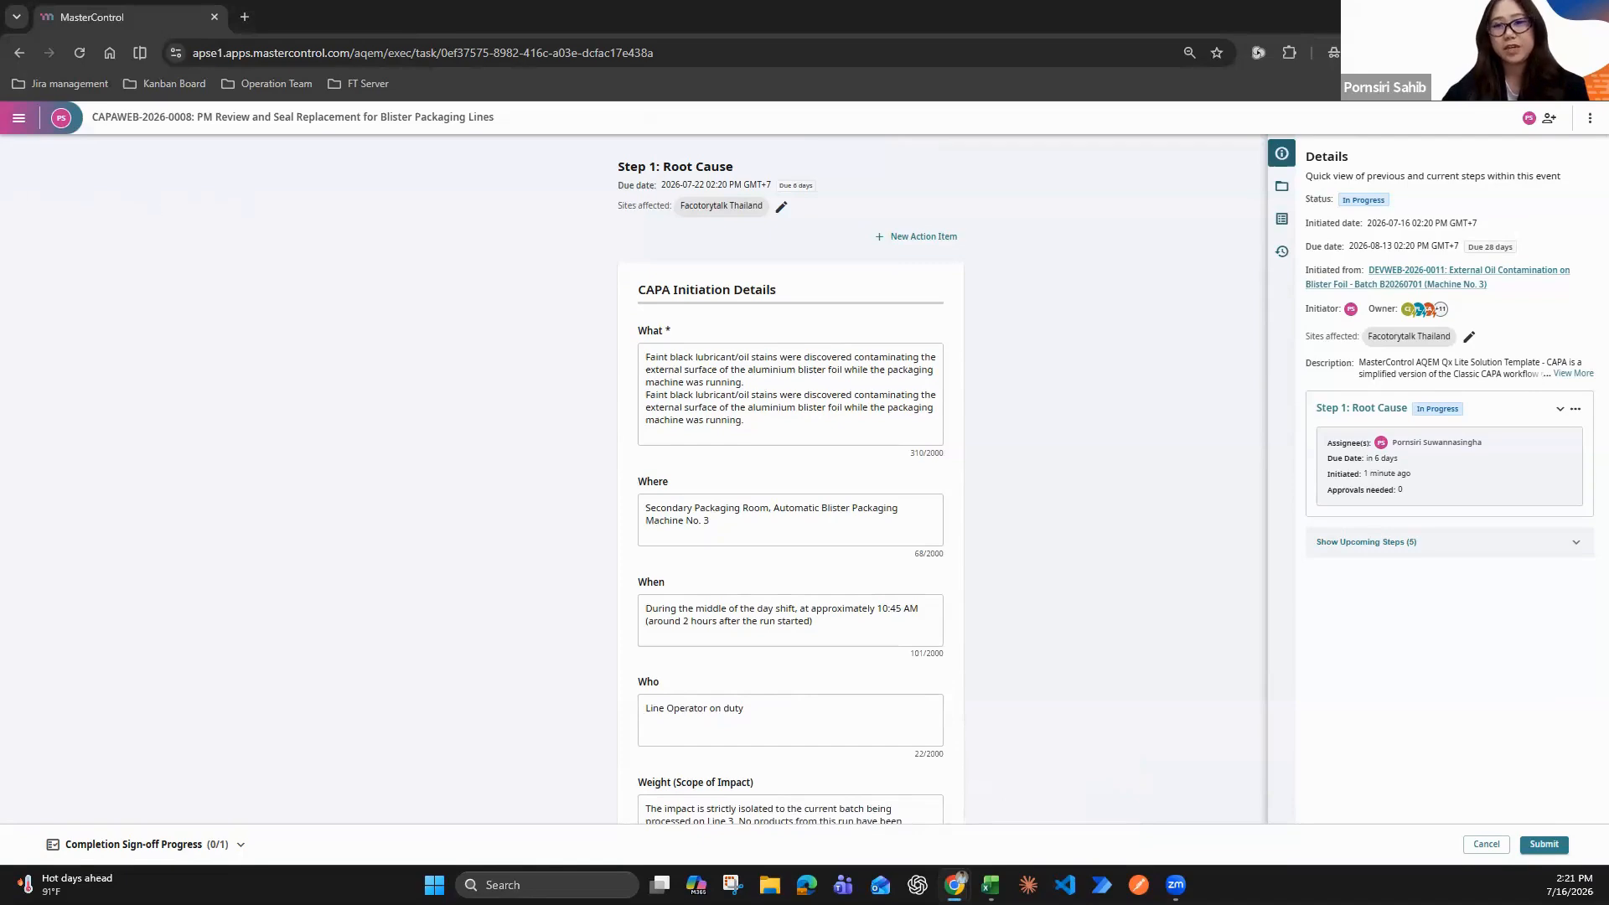
# Go to the workflows list and start a duplicate of the published Deviation Webinar workflow
pyautogui.click(18, 121)
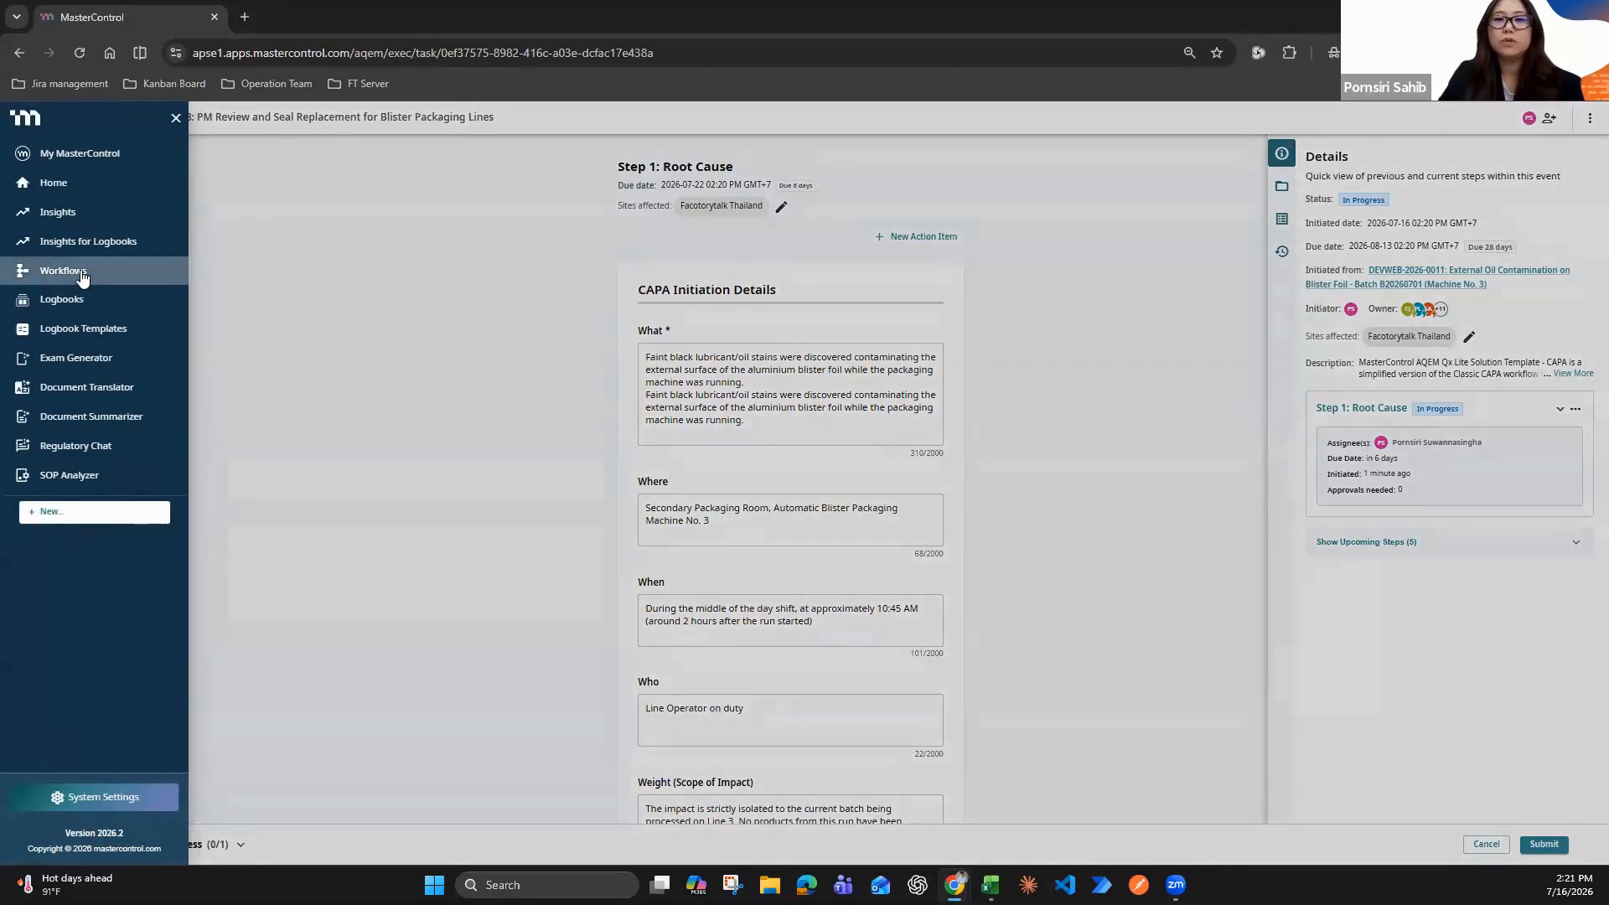
pyautogui.click(81, 273)
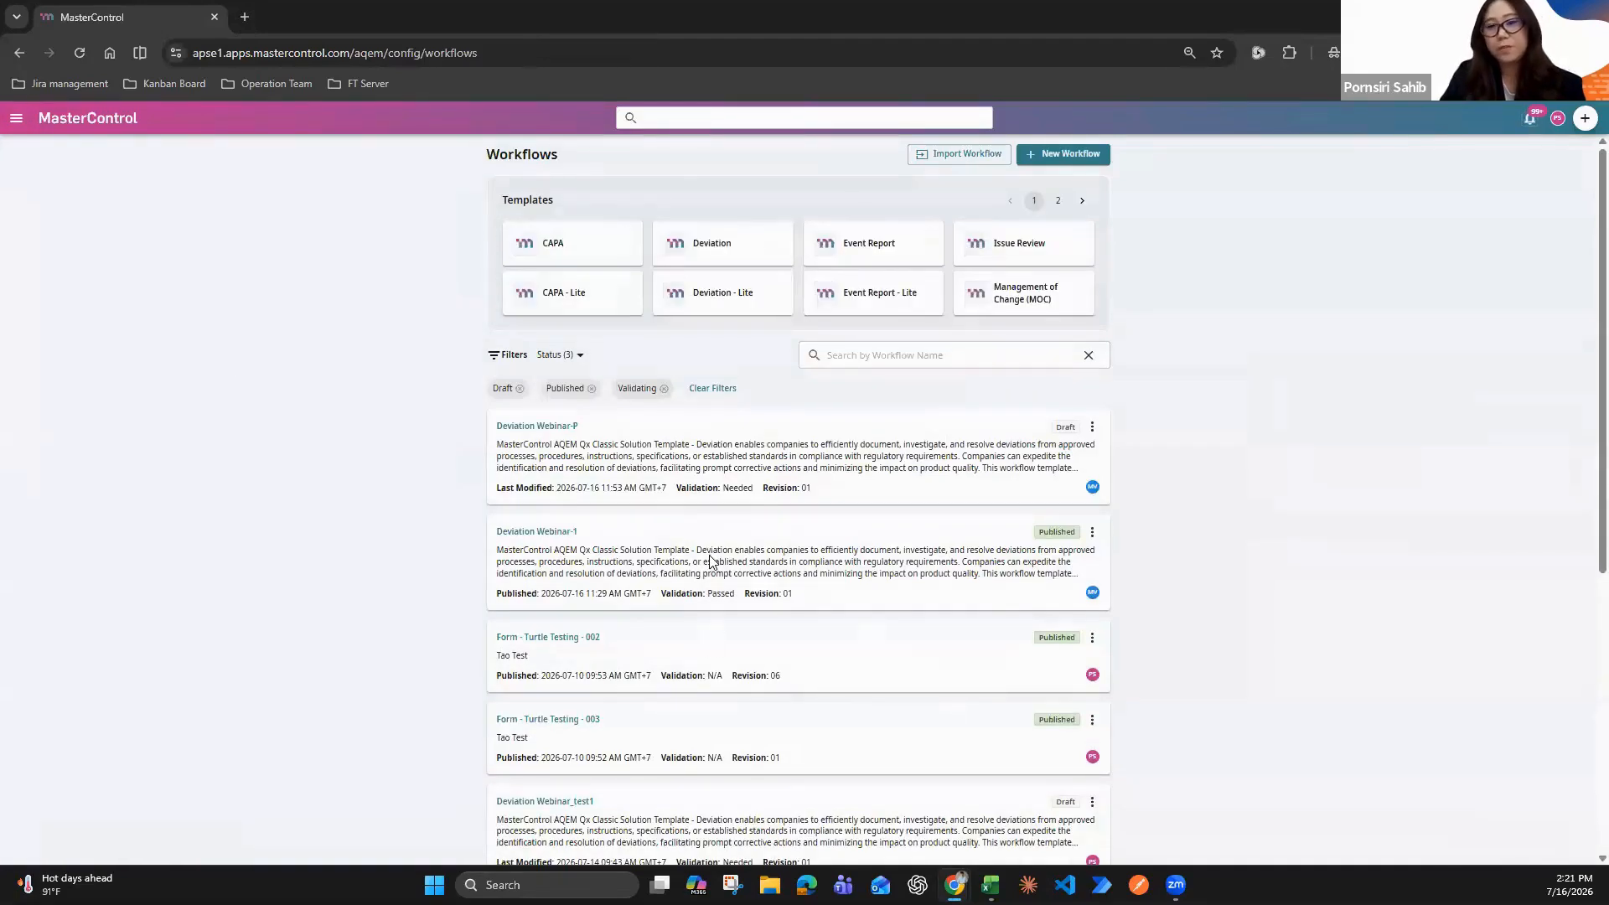
pyautogui.scroll(-4, 710, 560)
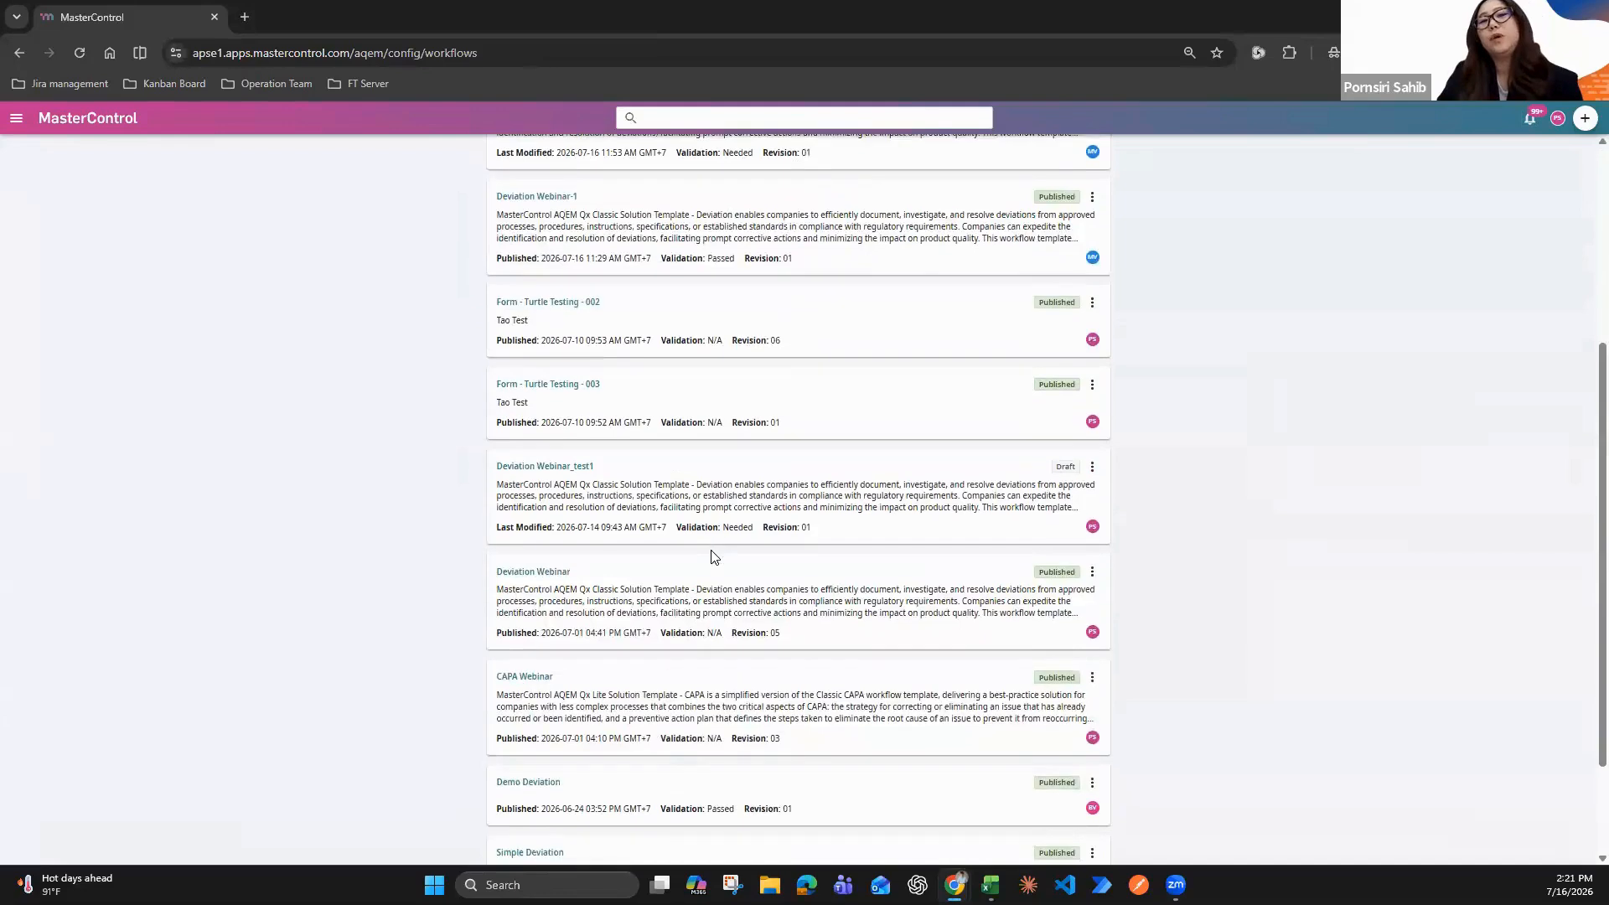
pyautogui.scroll(-2, 713, 557)
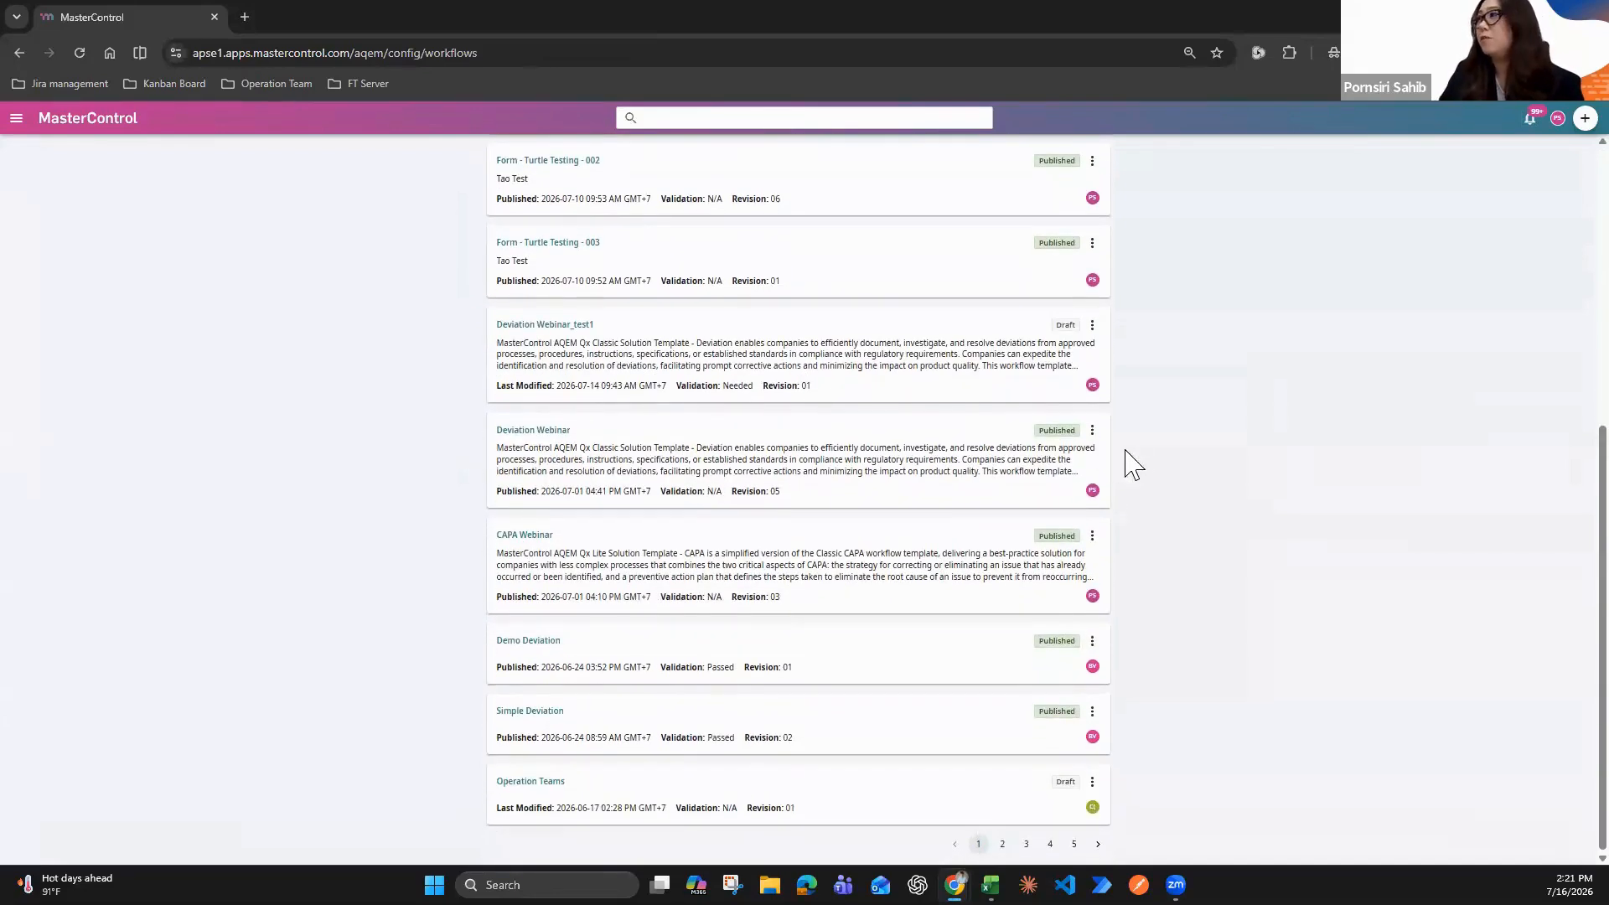
pyautogui.click(1092, 432)
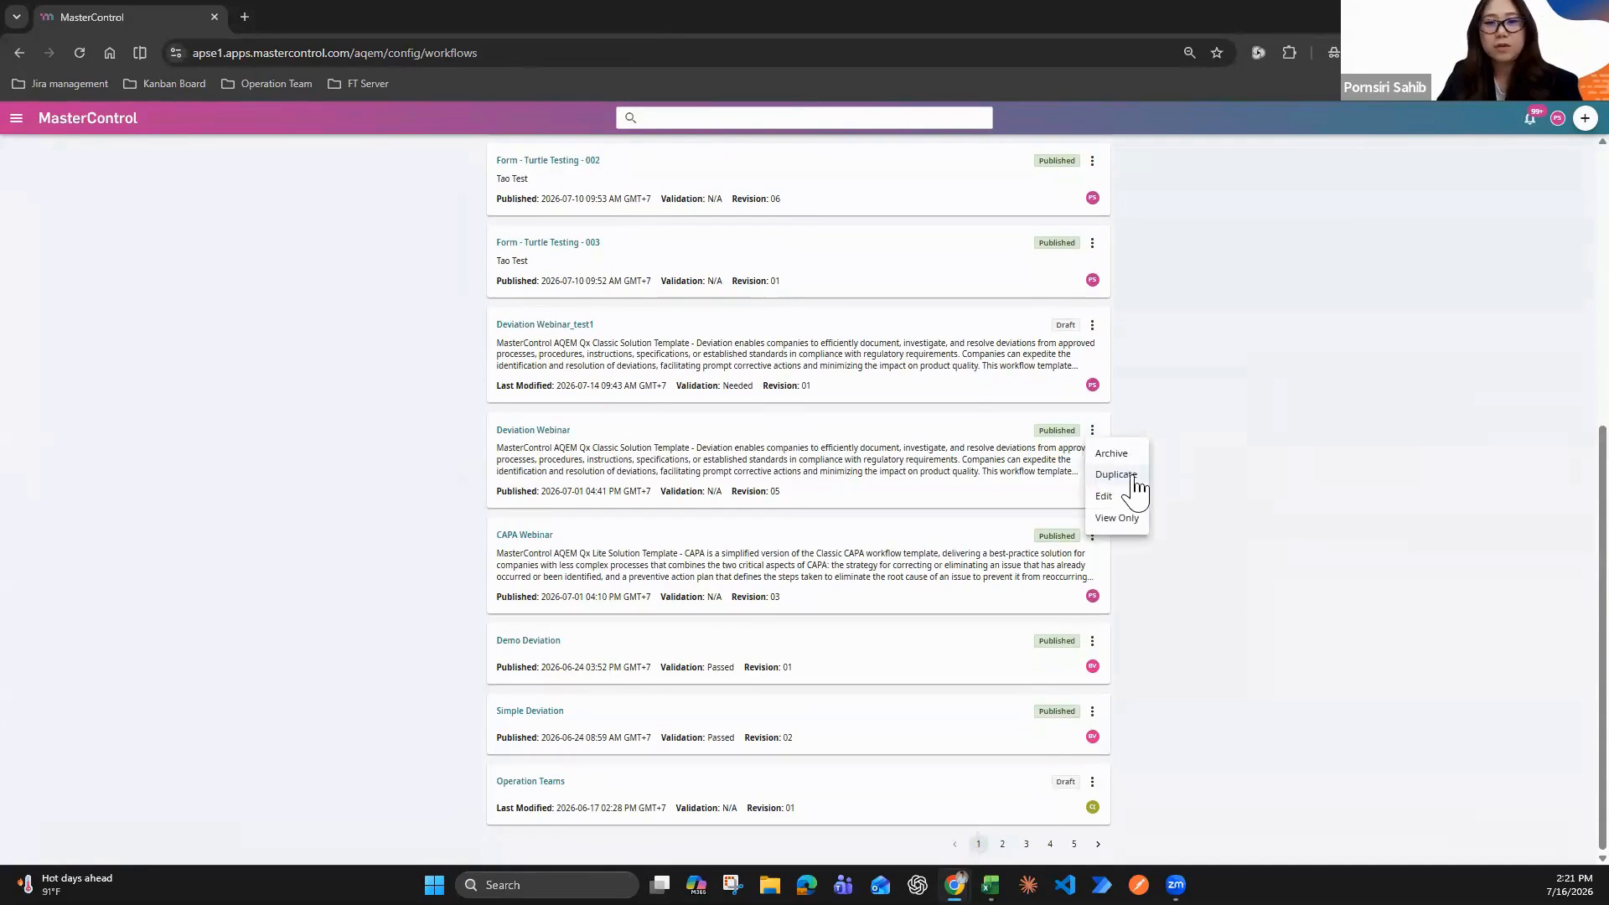
pyautogui.click(1130, 475)
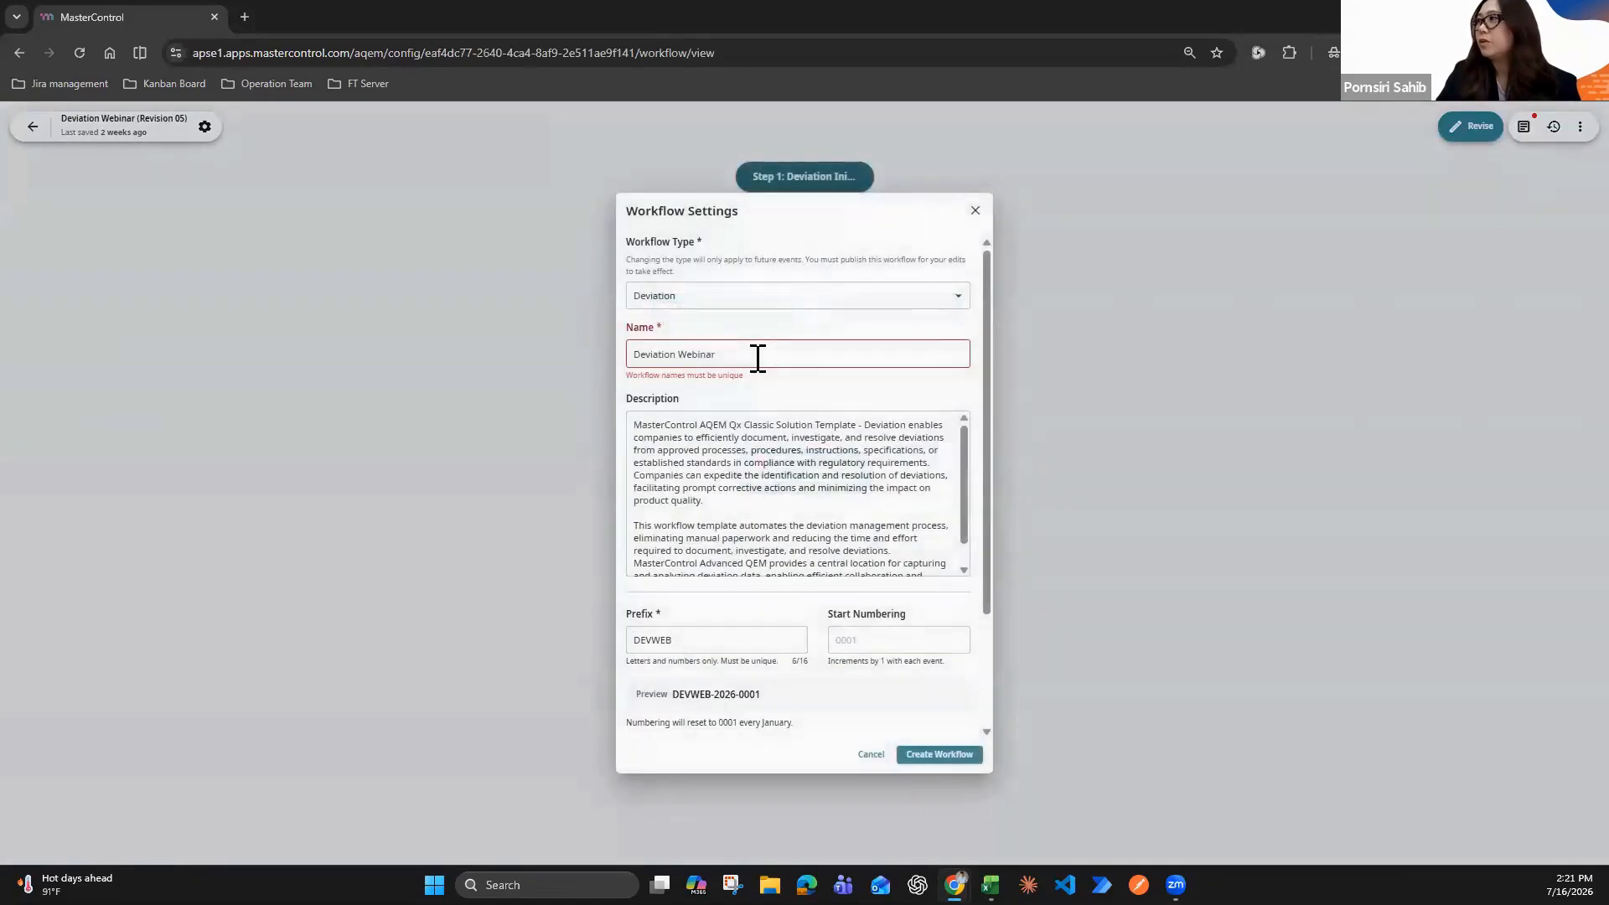
# Name the duplicated workflow Deviation Webinar-c, set its prefix to DEVWEC, and create it
pyautogui.write('-c')
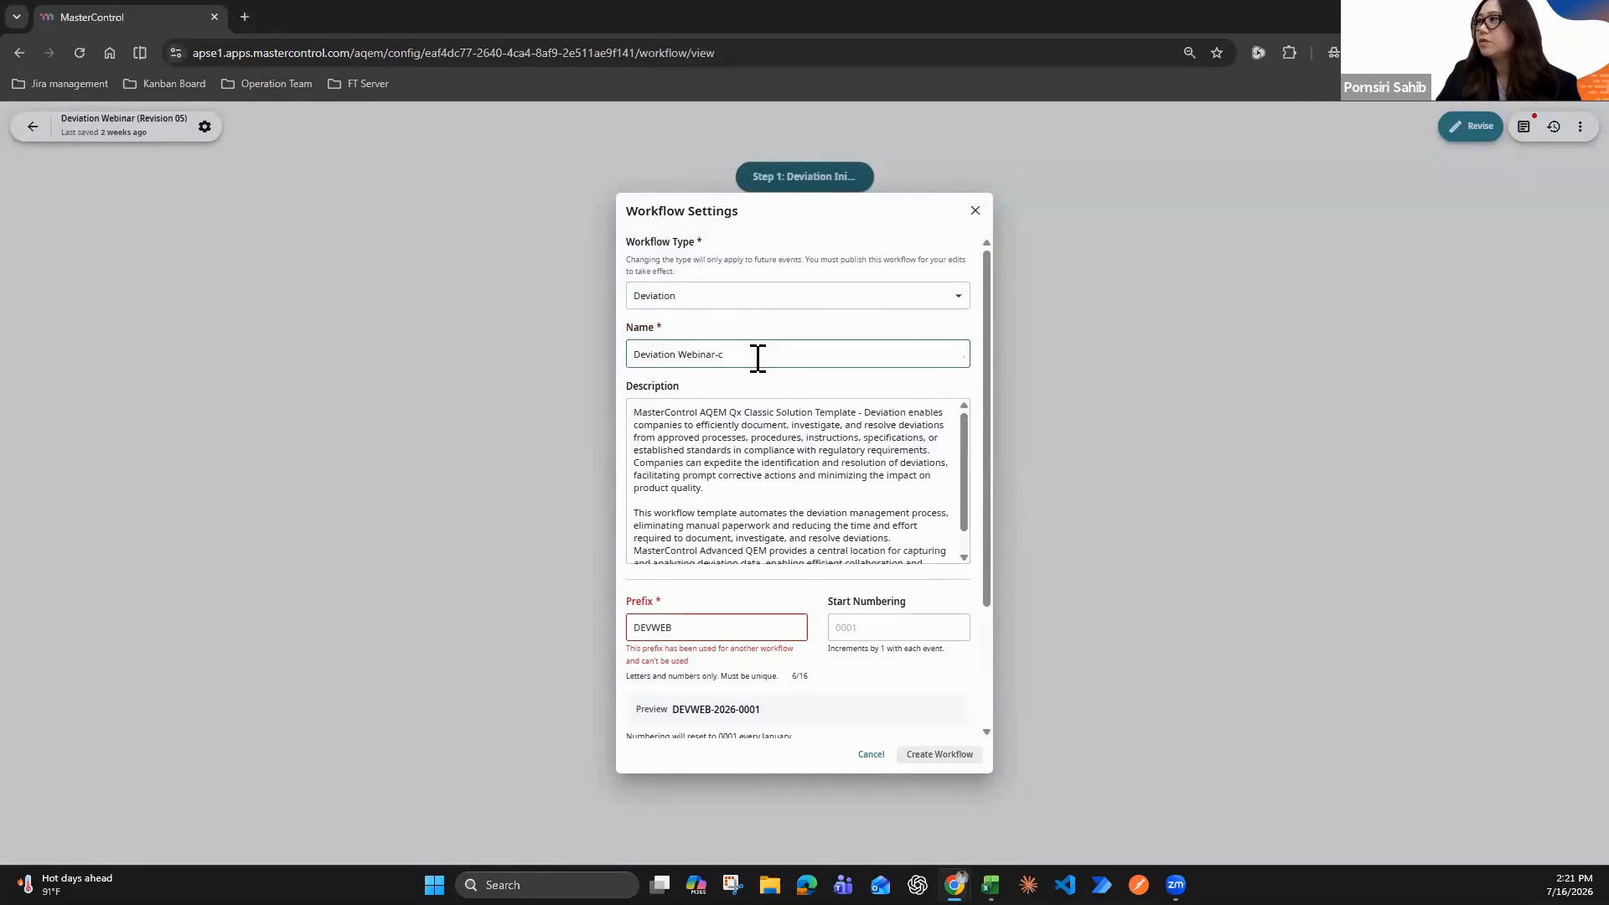
pyautogui.click(696, 635)
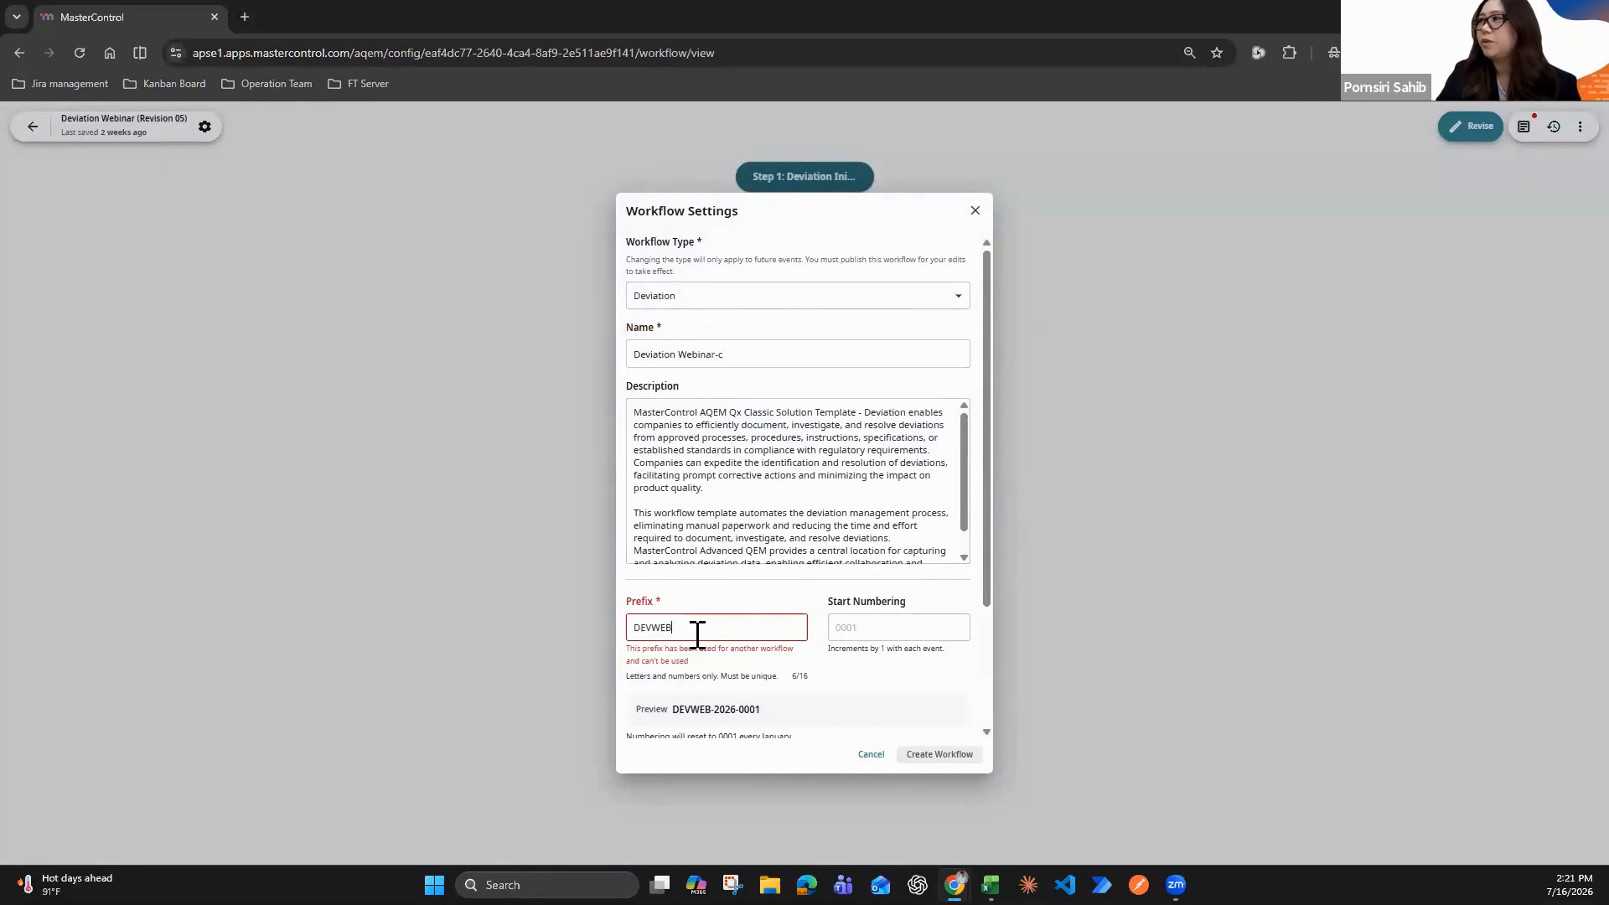
pyautogui.press('BackSpace')
pyautogui.write('C')
pyautogui.scroll(-5, 830, 545)
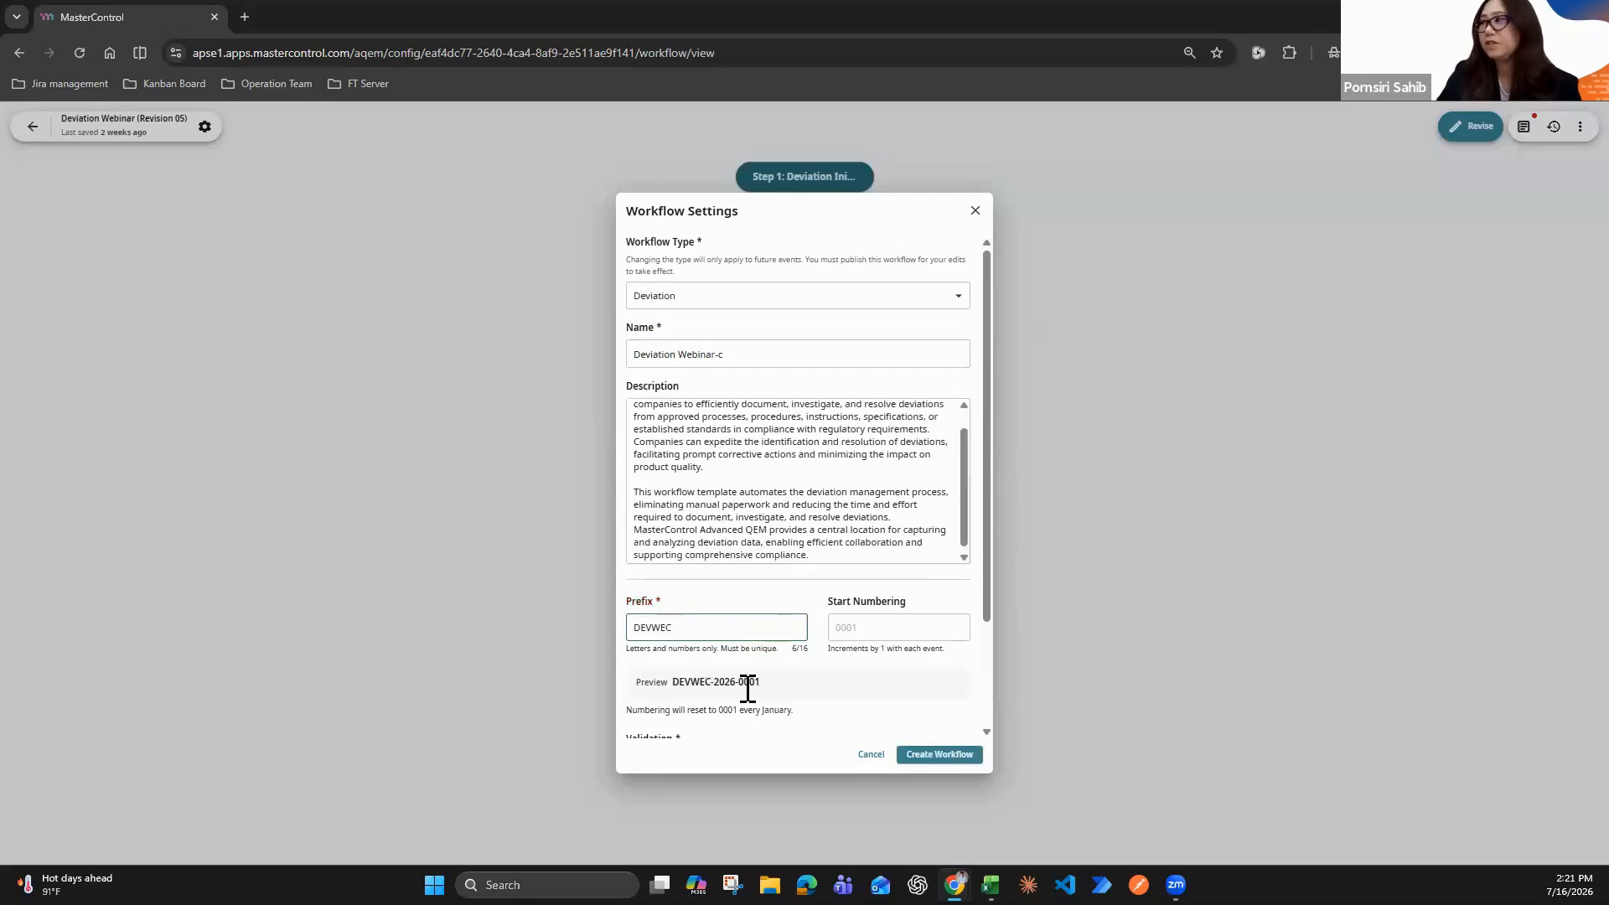
pyautogui.click(647, 624)
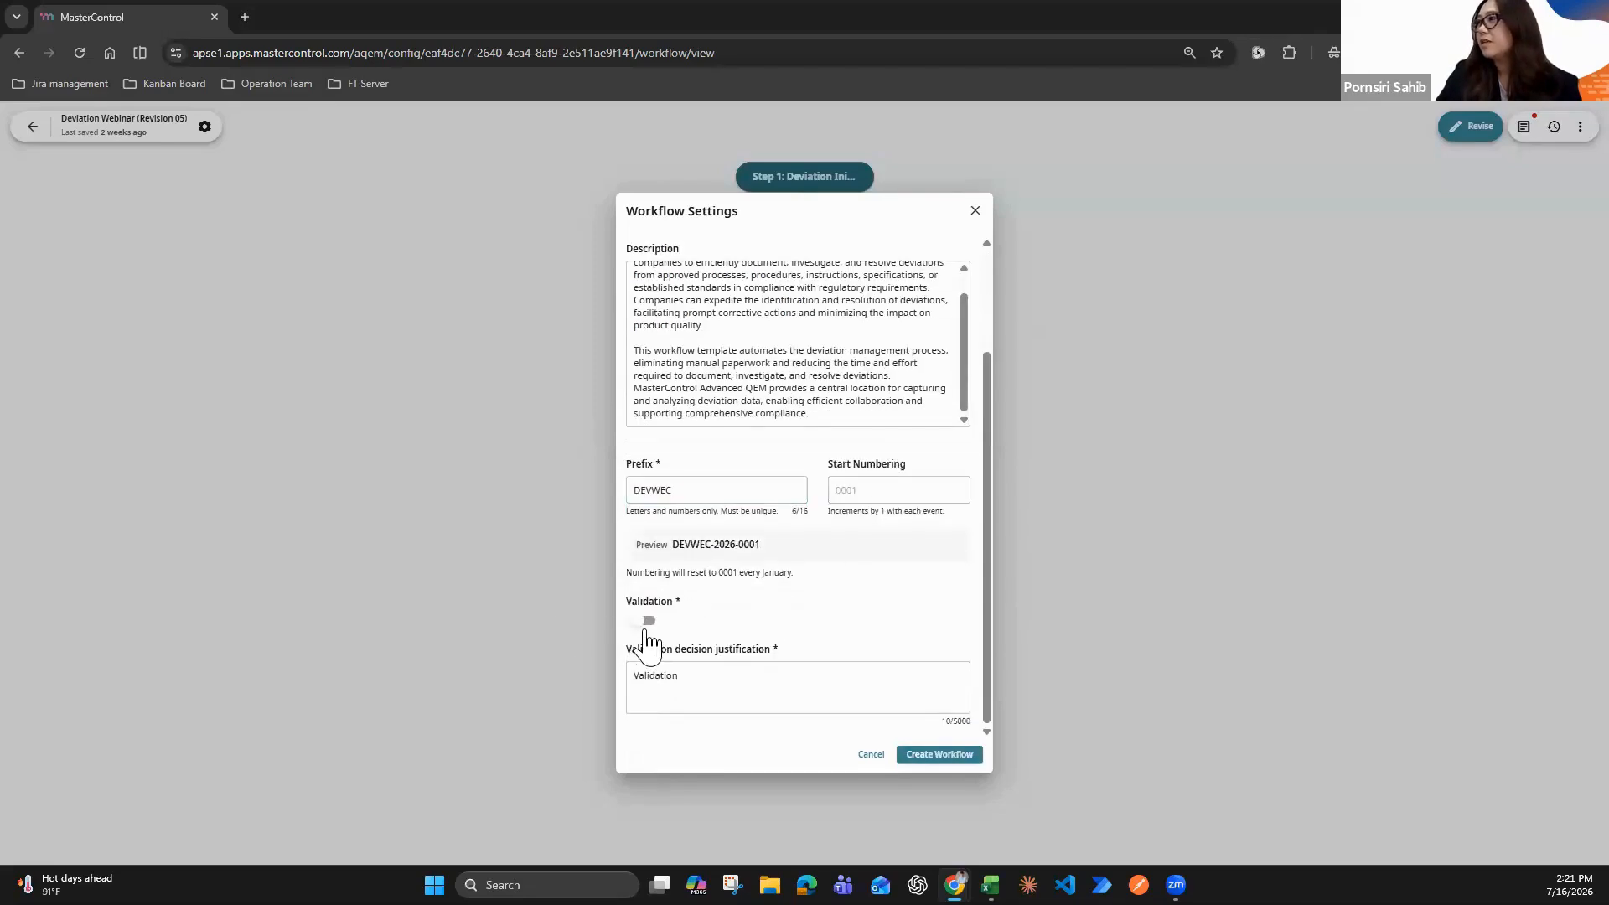
pyautogui.click(947, 756)
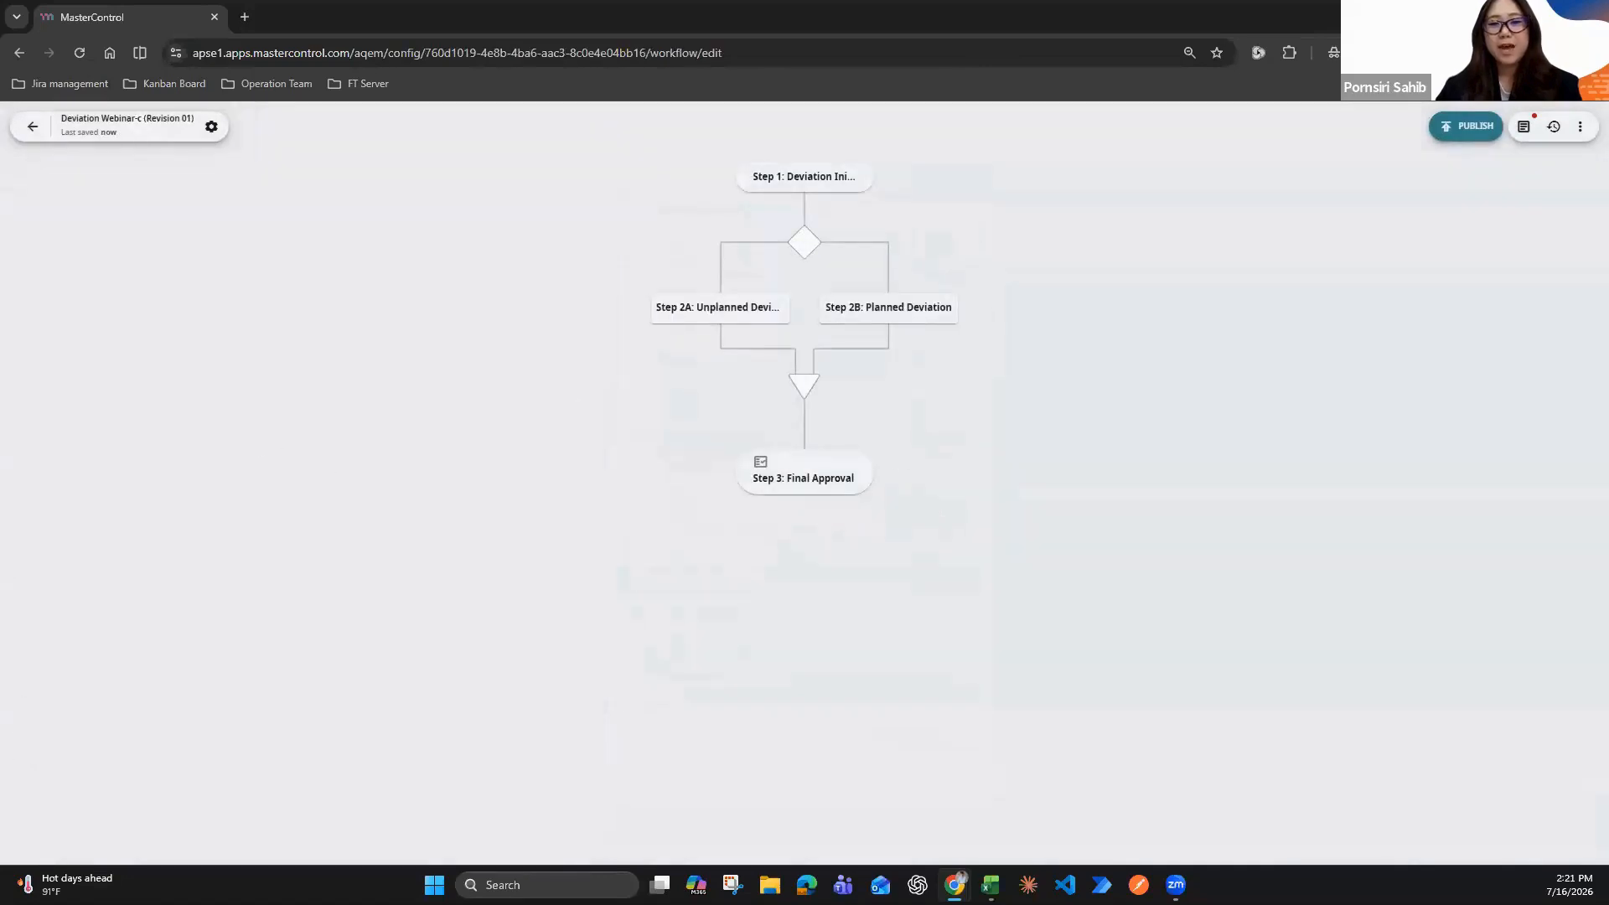
# Open the form of Step 1: Deviation Initiation from the new workflow's diagram
pyautogui.hotkey('alt', 'Tab')
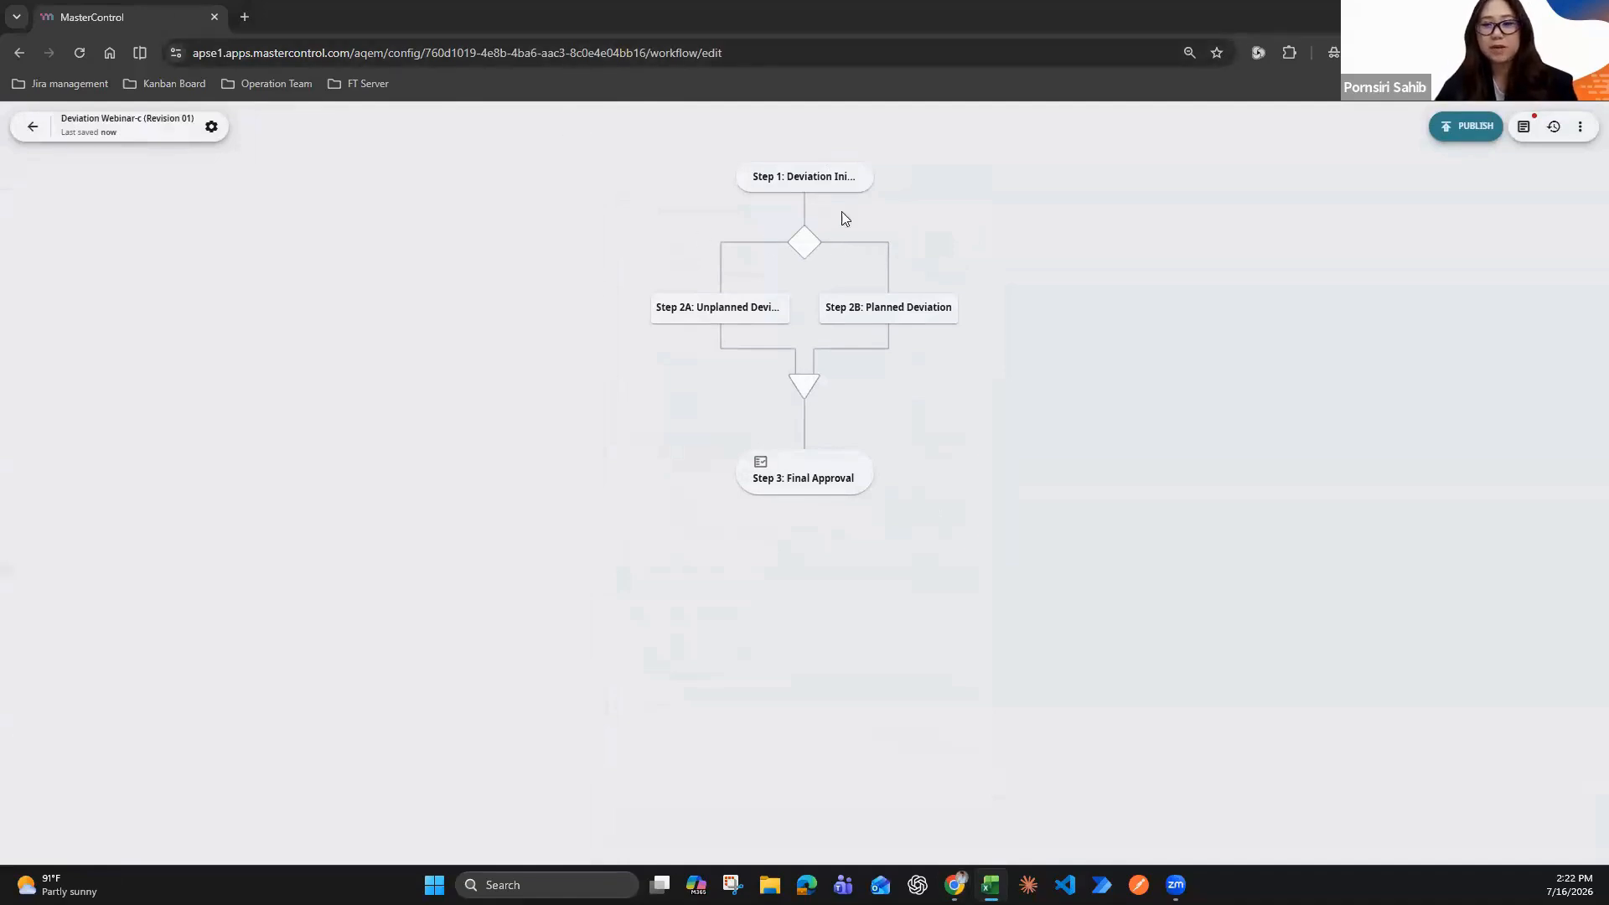
pyautogui.moveTo(865, 163)
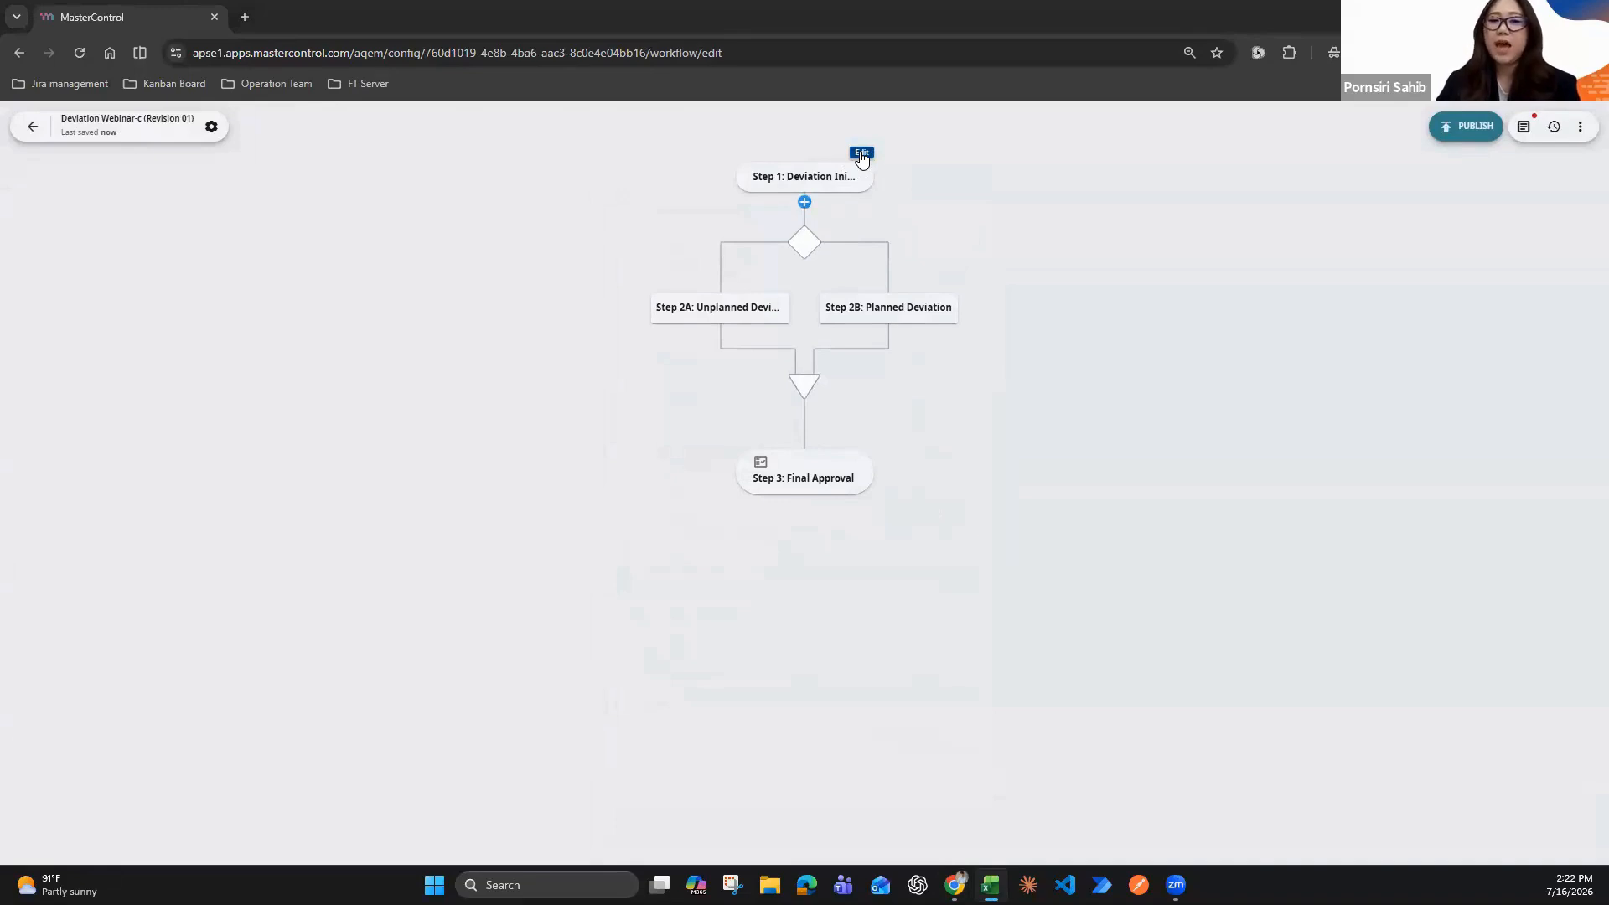
pyautogui.click(861, 156)
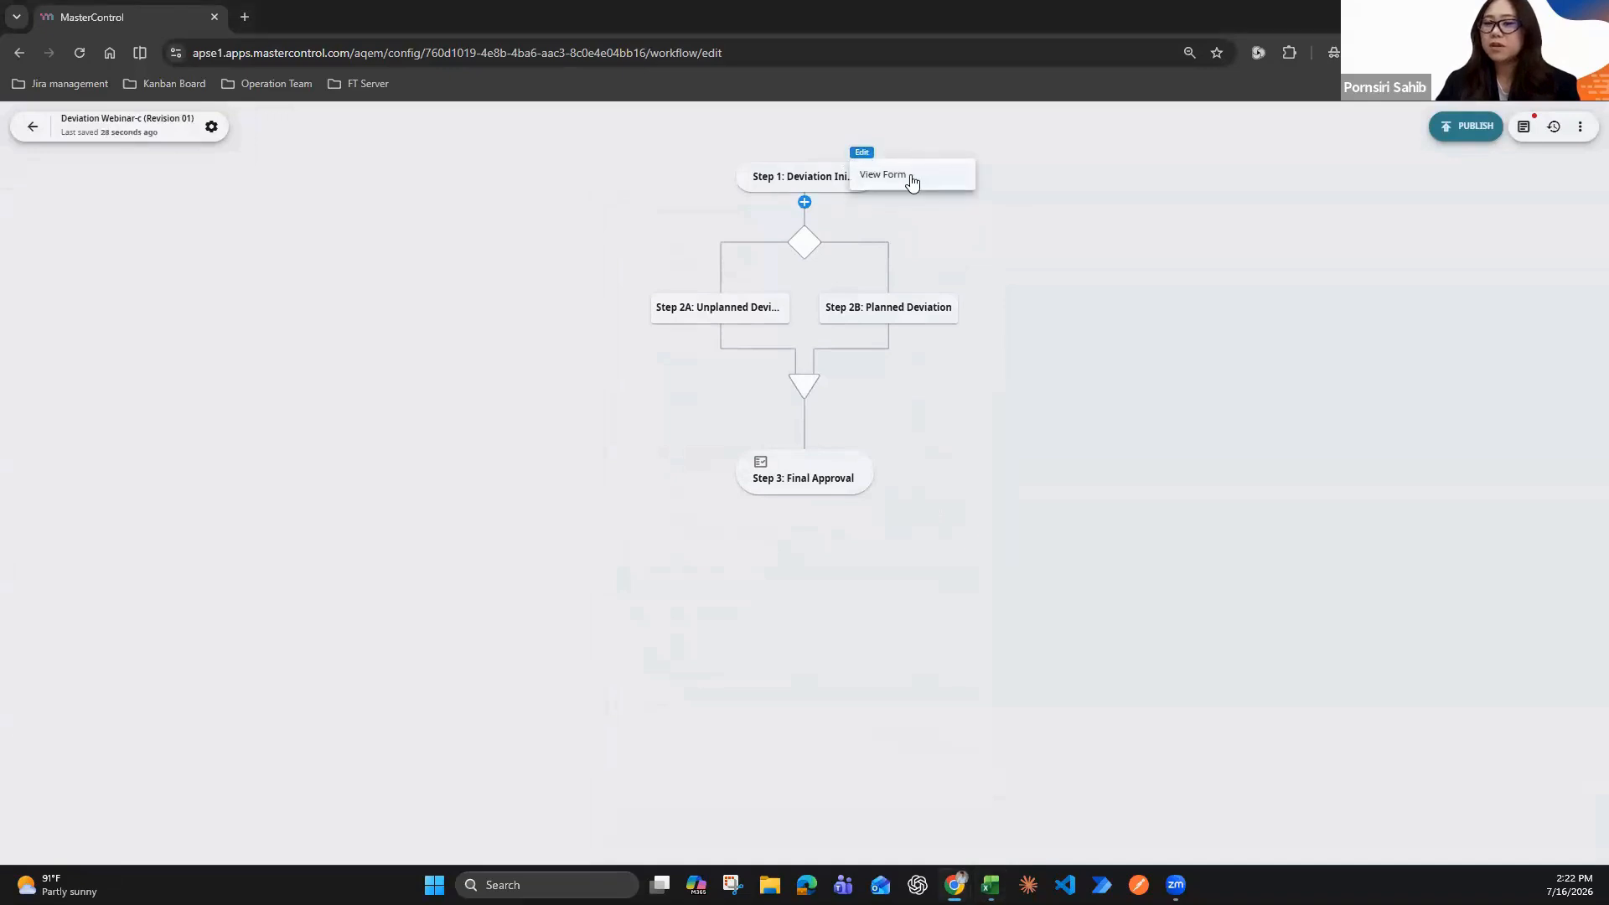
pyautogui.click(912, 182)
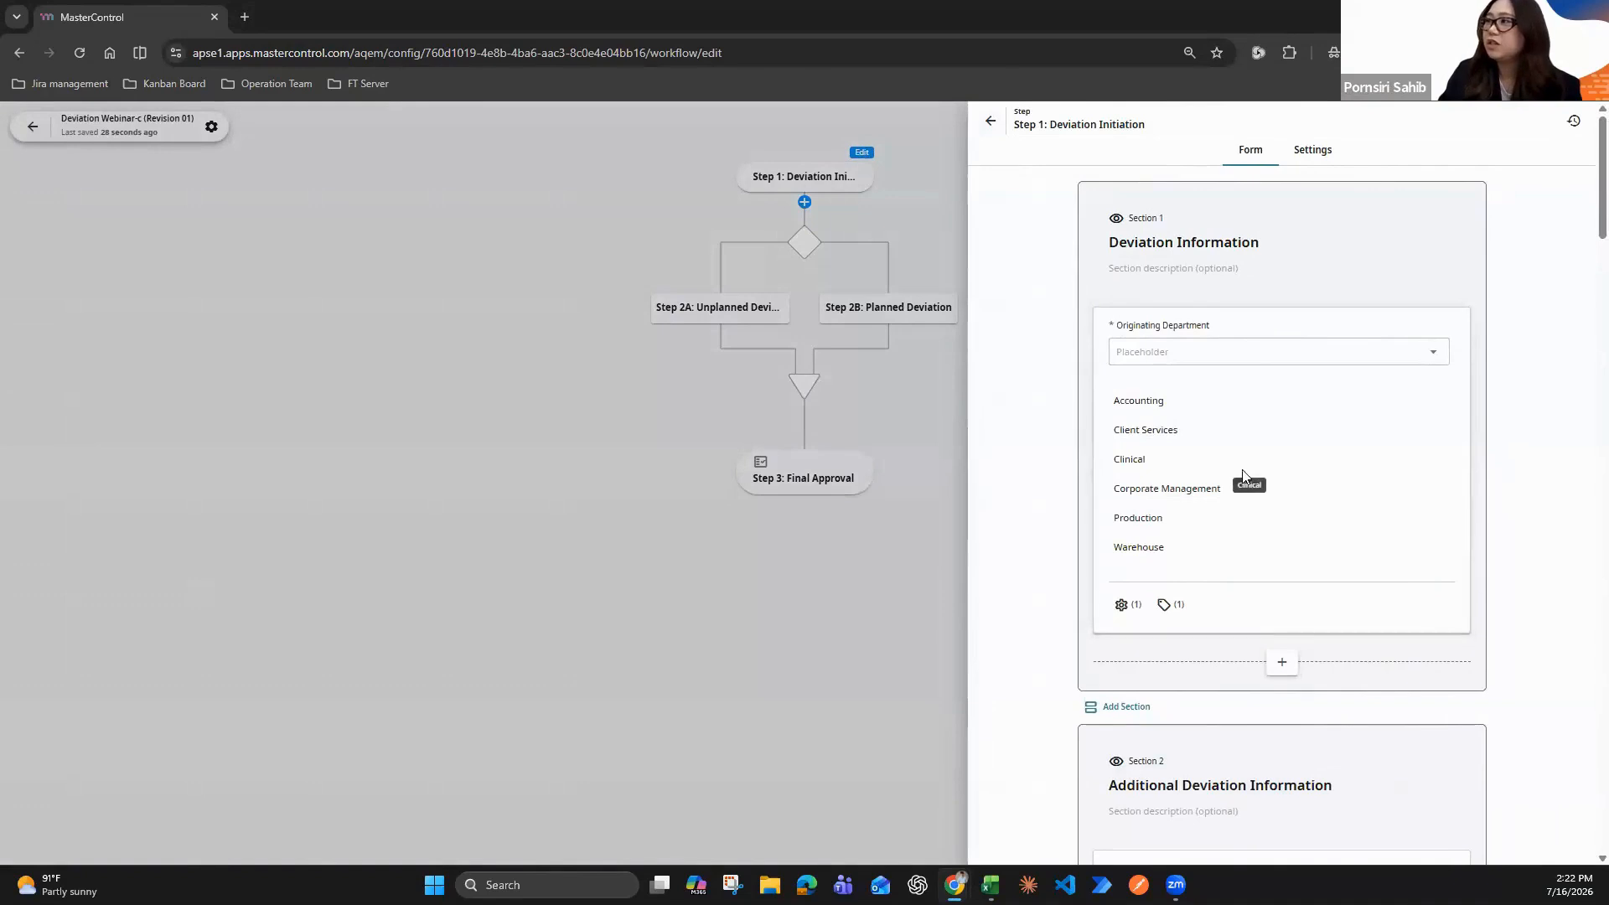
# Add a Long Text field to the Deviation Information section, labelled "Is this a repeat occurrence within the last 12 months?"
pyautogui.scroll(-2, 1282, 511)
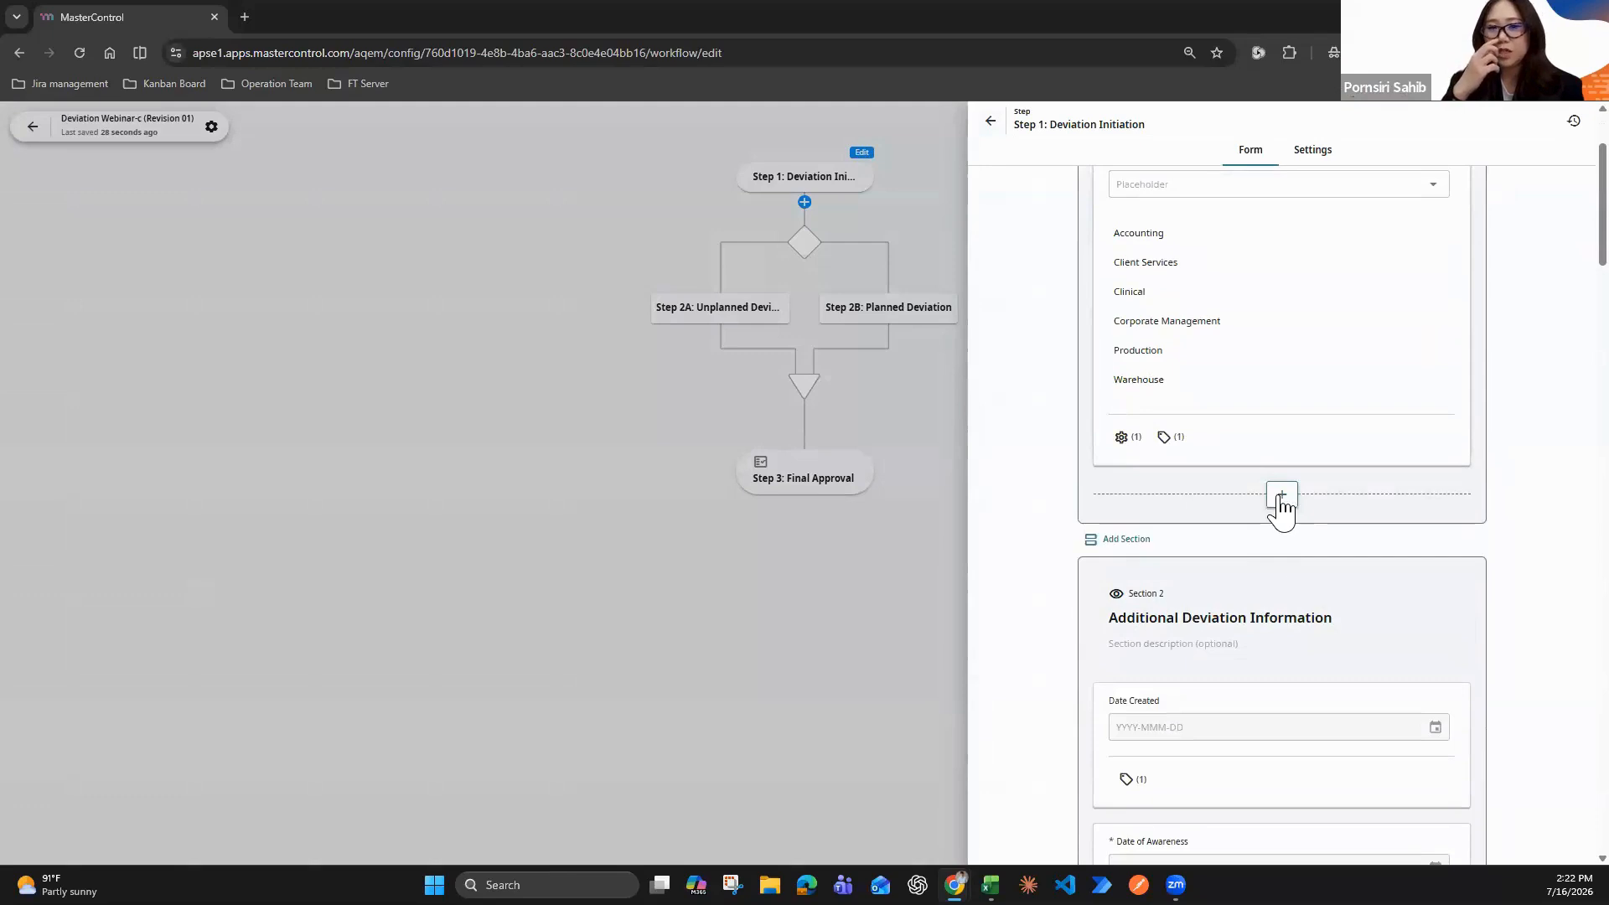
pyautogui.click(1282, 496)
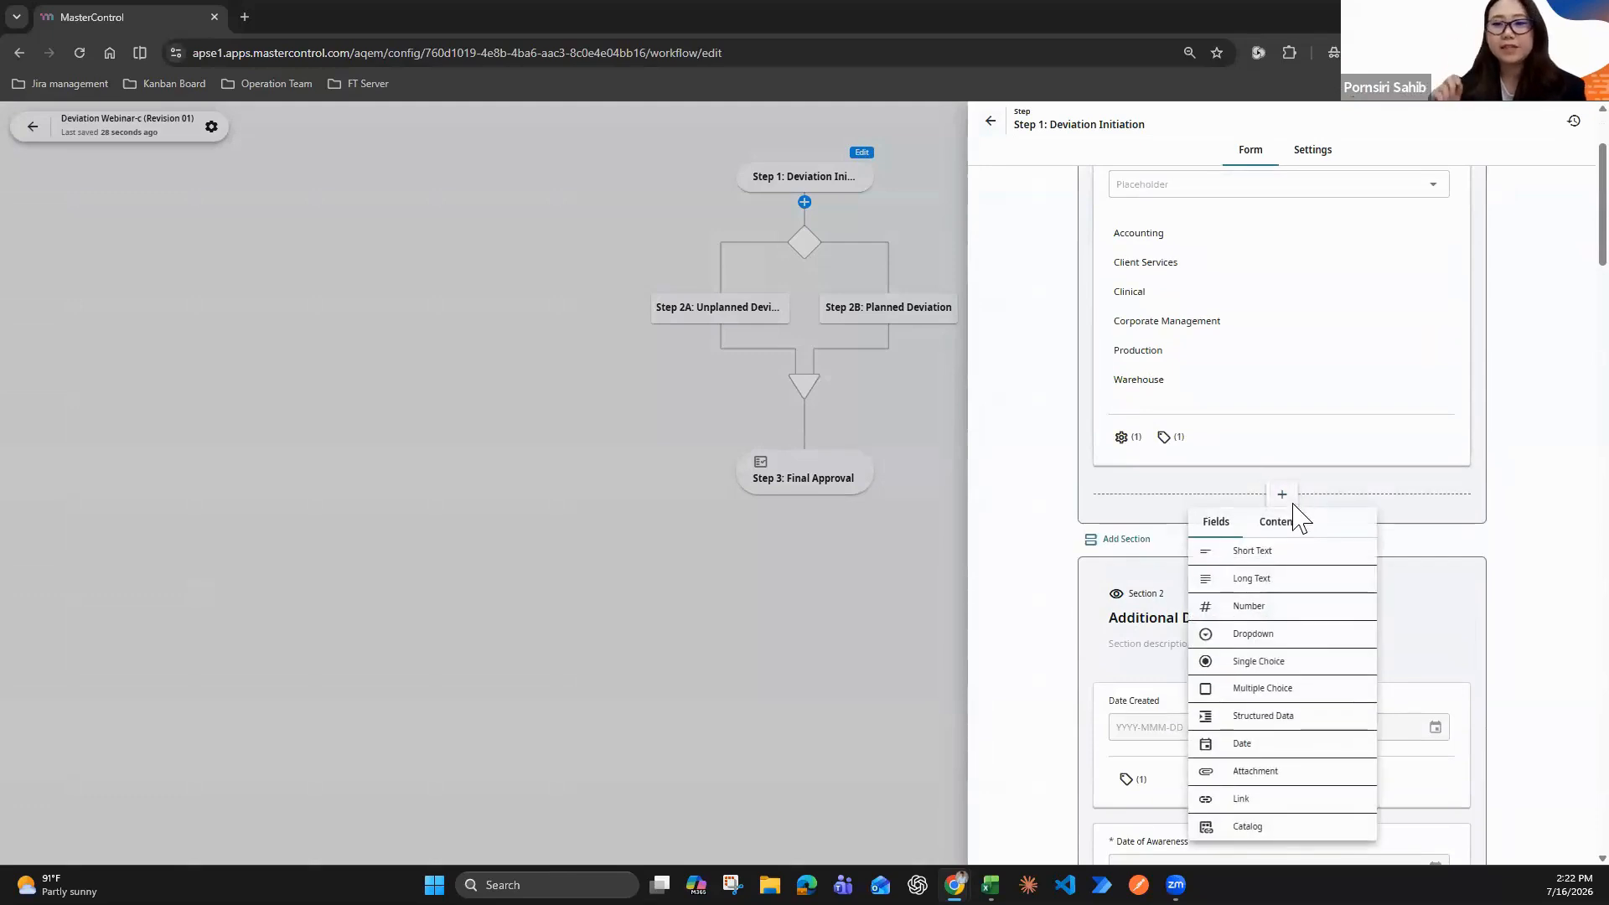
pyautogui.click(1276, 588)
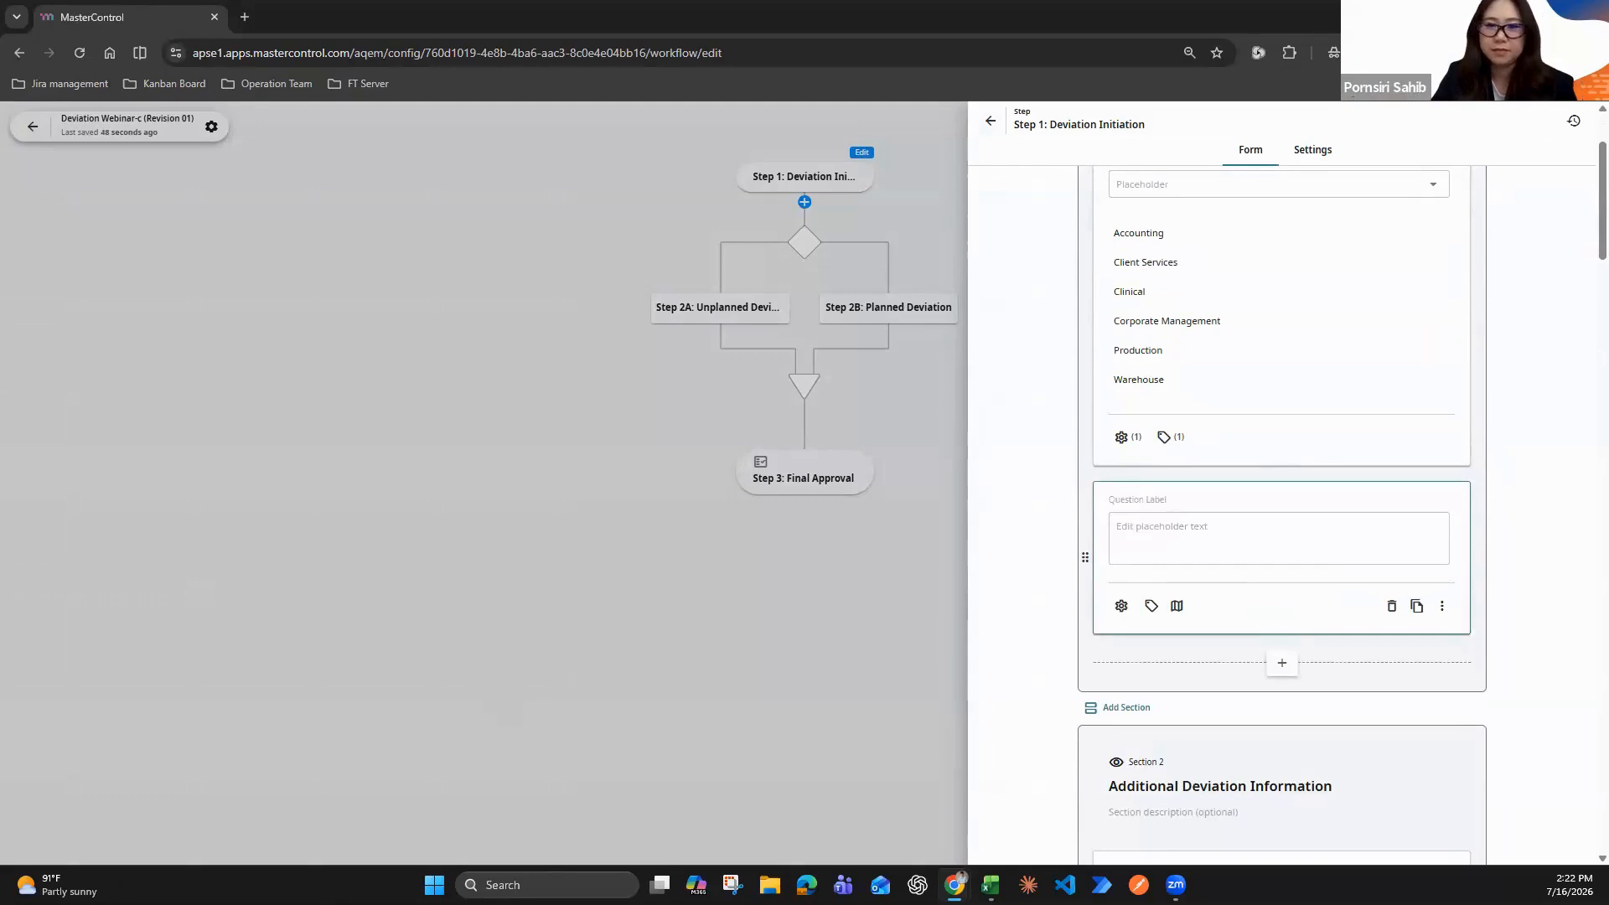
pyautogui.hotkey('alt', 'Tab')
pyautogui.click(1140, 507)
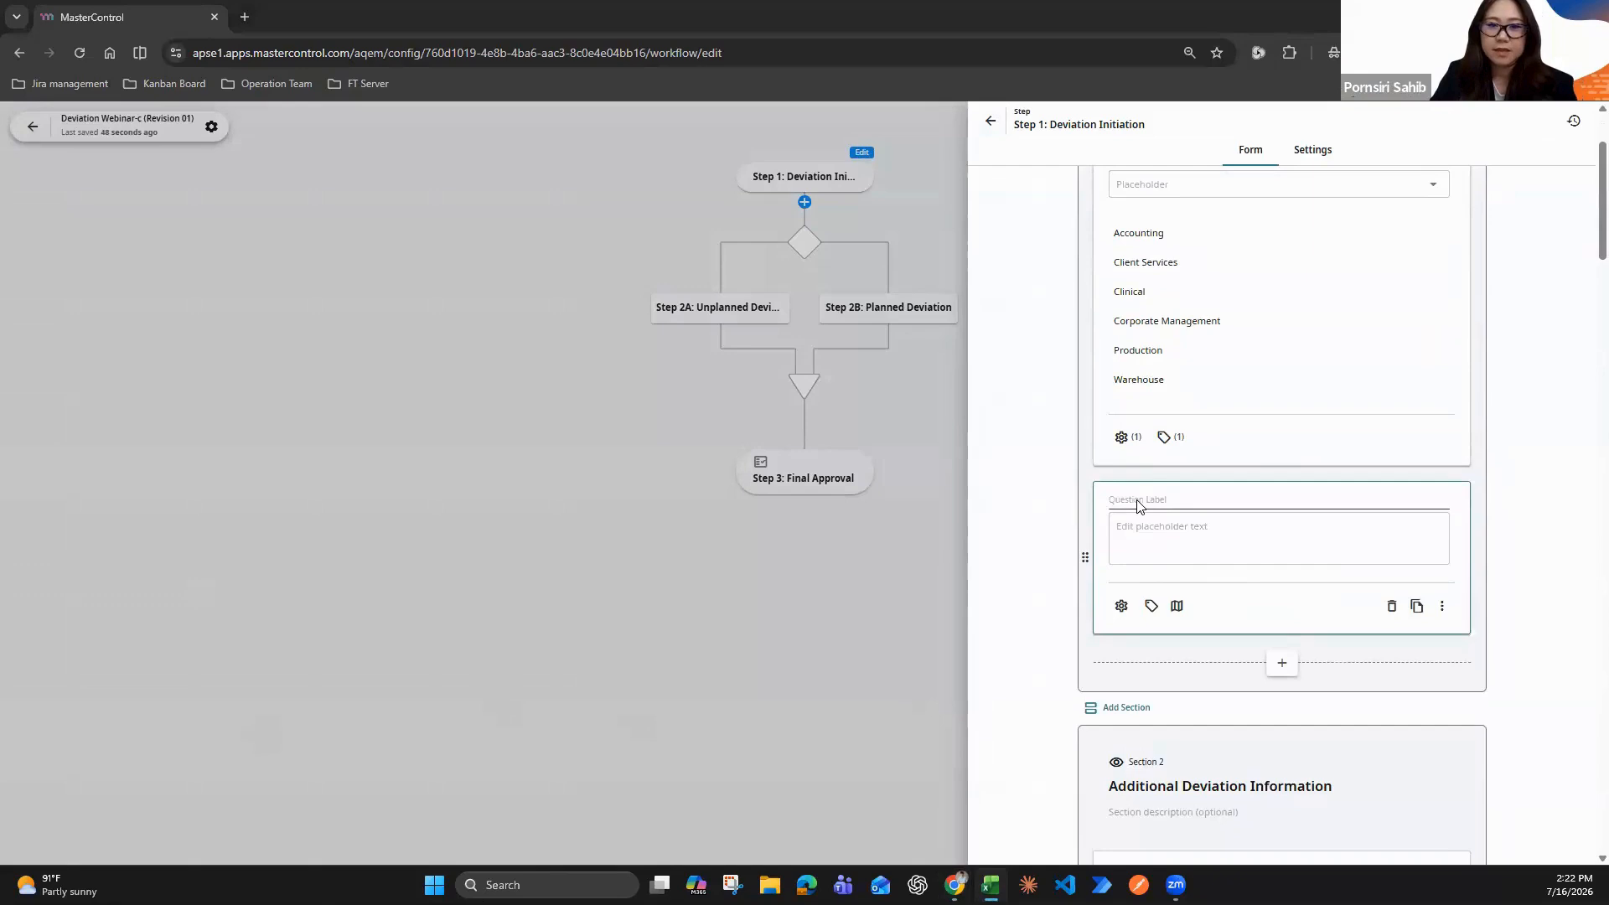
pyautogui.write('Is this a repeat occurrence within the last 12 months?')
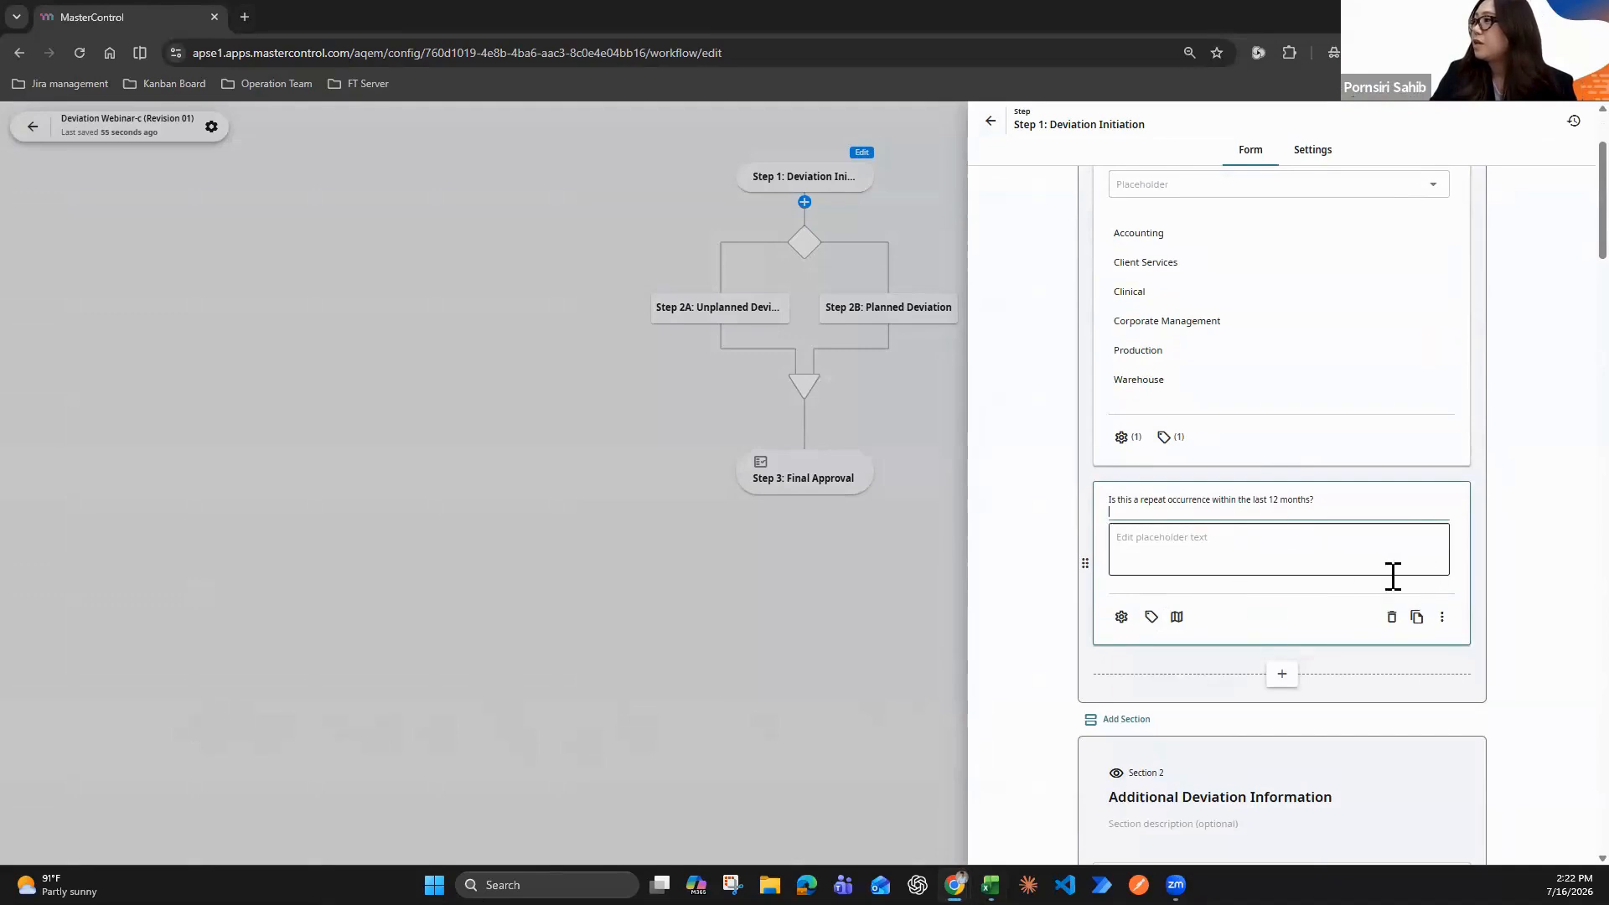
# Add a Single Choice field at the end of Deviation Information, labelled "Is this a repeat occurrence within the last 12 months?"
pyautogui.scroll(-1, 1393, 575)
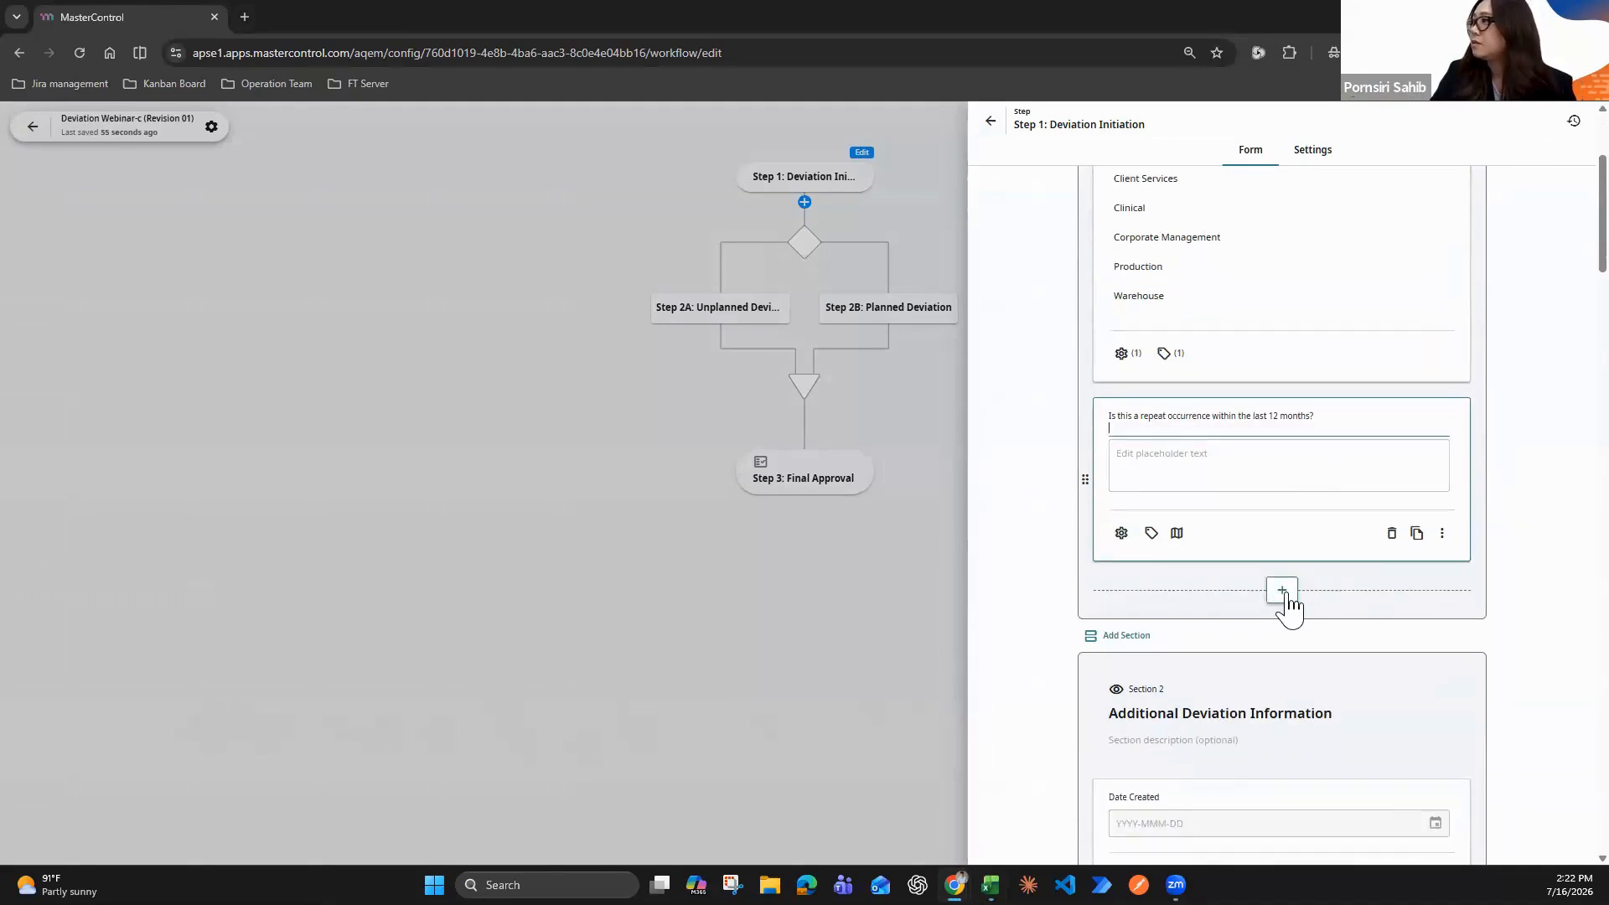
pyautogui.click(1282, 590)
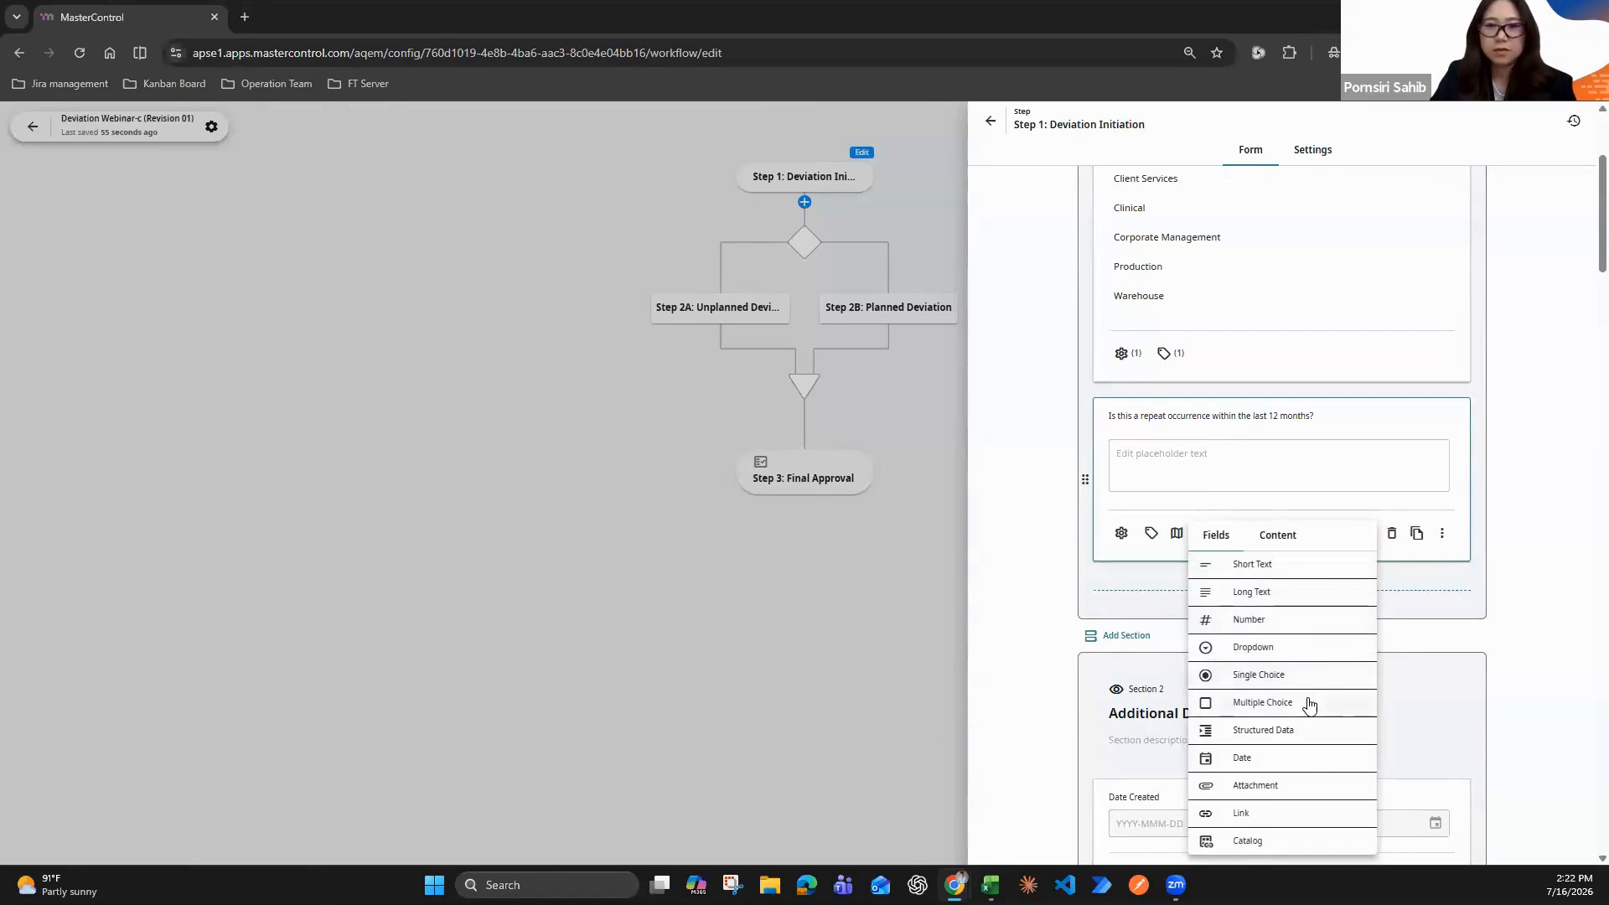
pyautogui.click(1291, 680)
pyautogui.click(1173, 539)
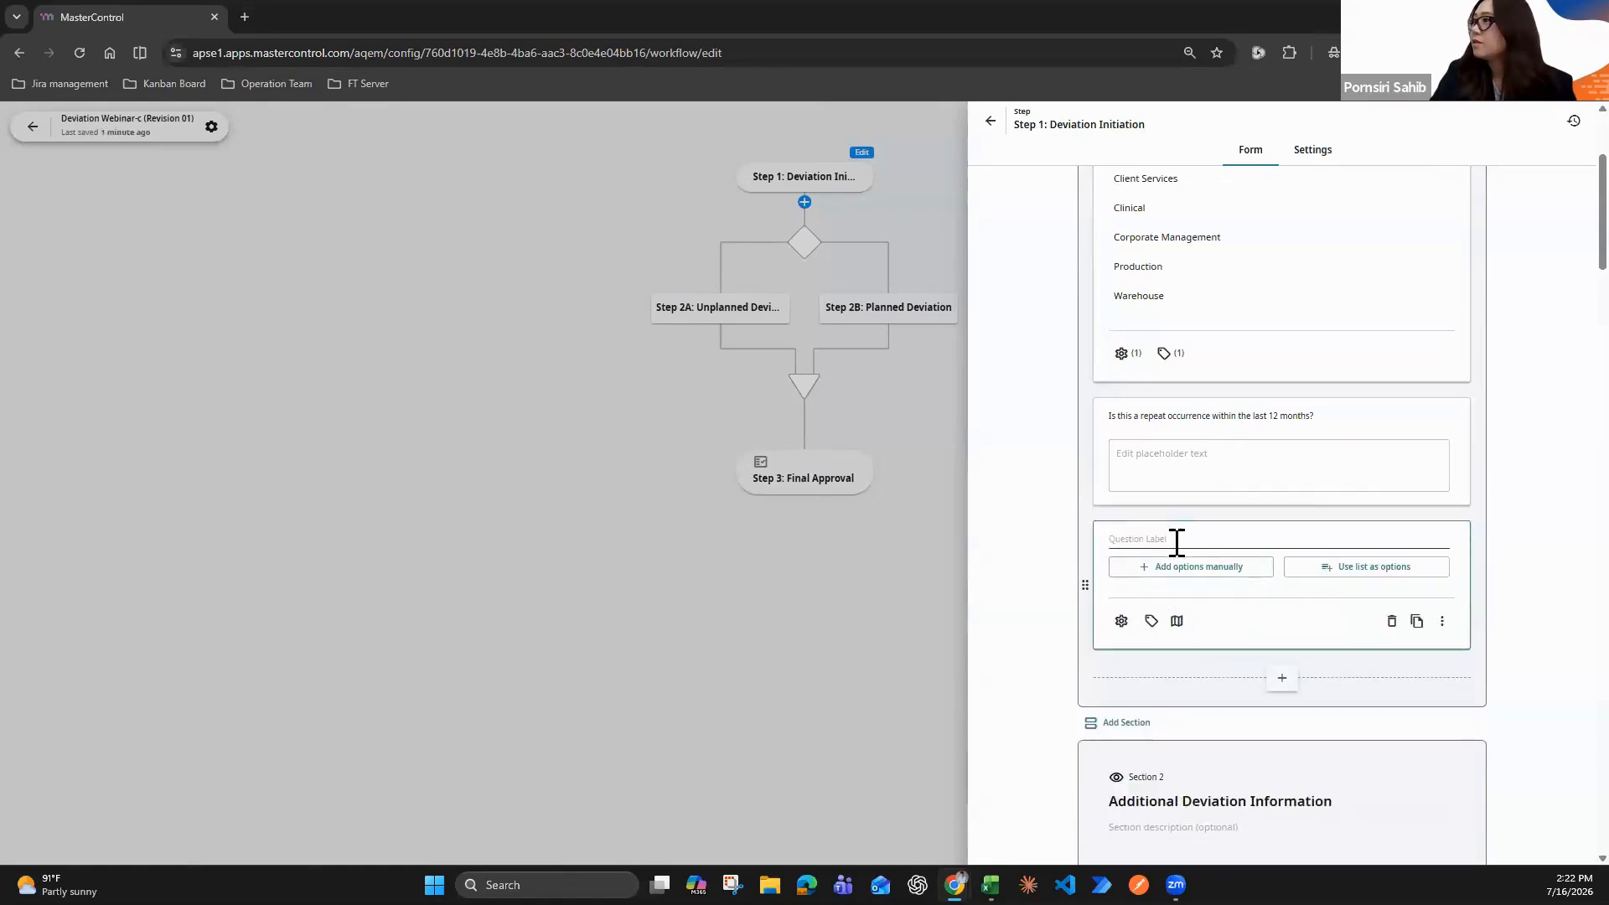
pyautogui.write('Is this a repeat occurrence within the last 12 months?')
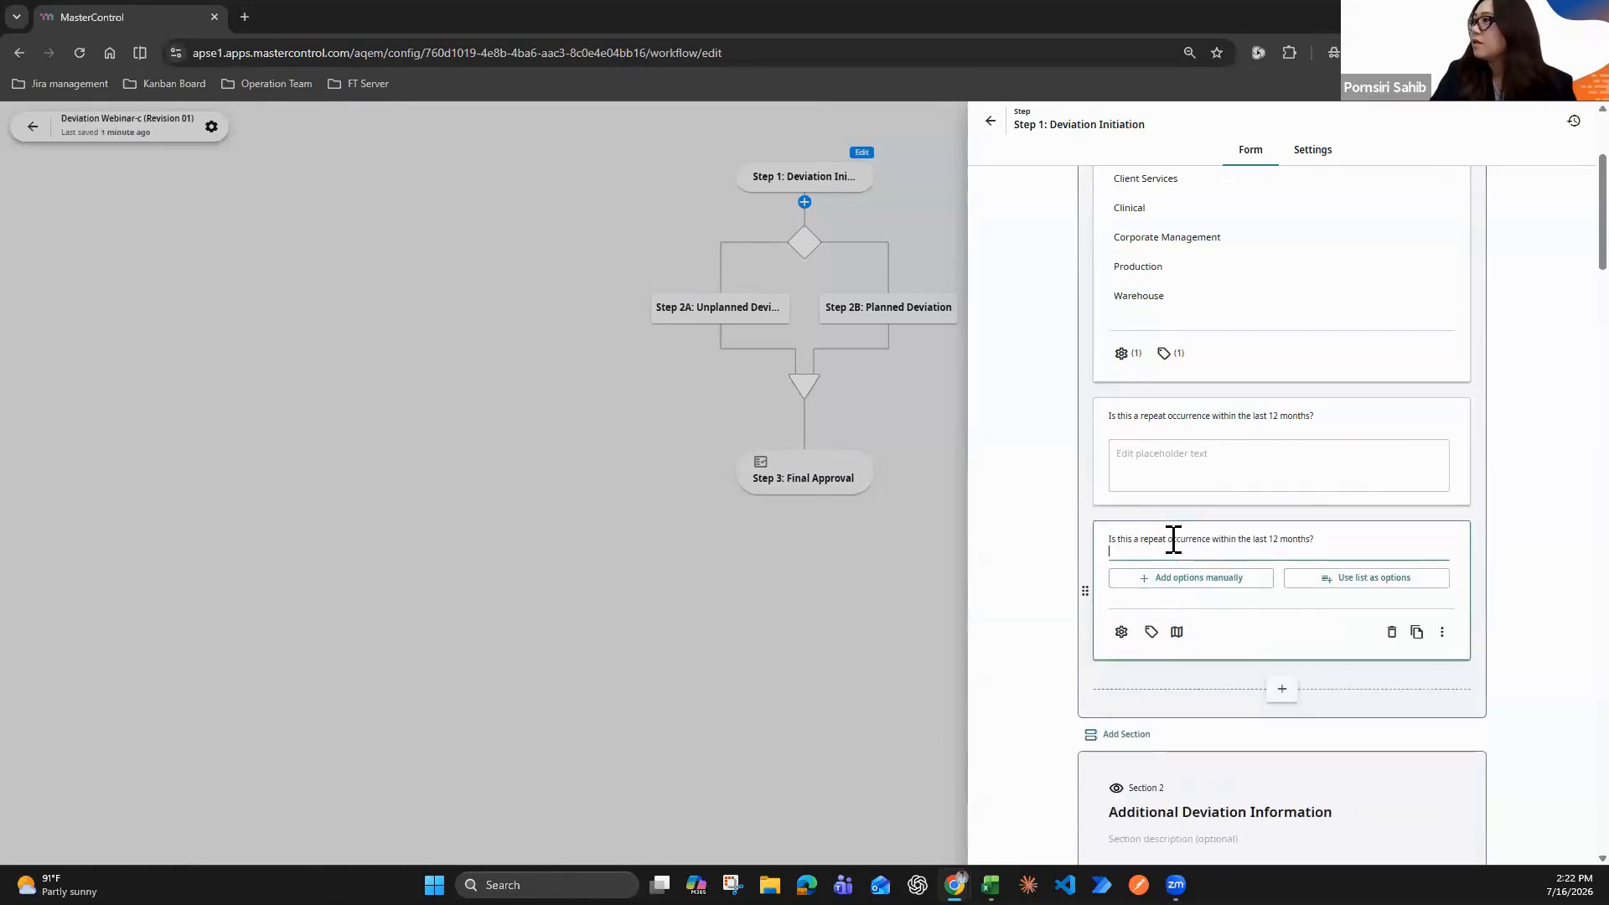
# Give the single-choice repeat occurrence question two manually entered options, Yes and No
pyautogui.click(1217, 579)
pyautogui.click(1168, 652)
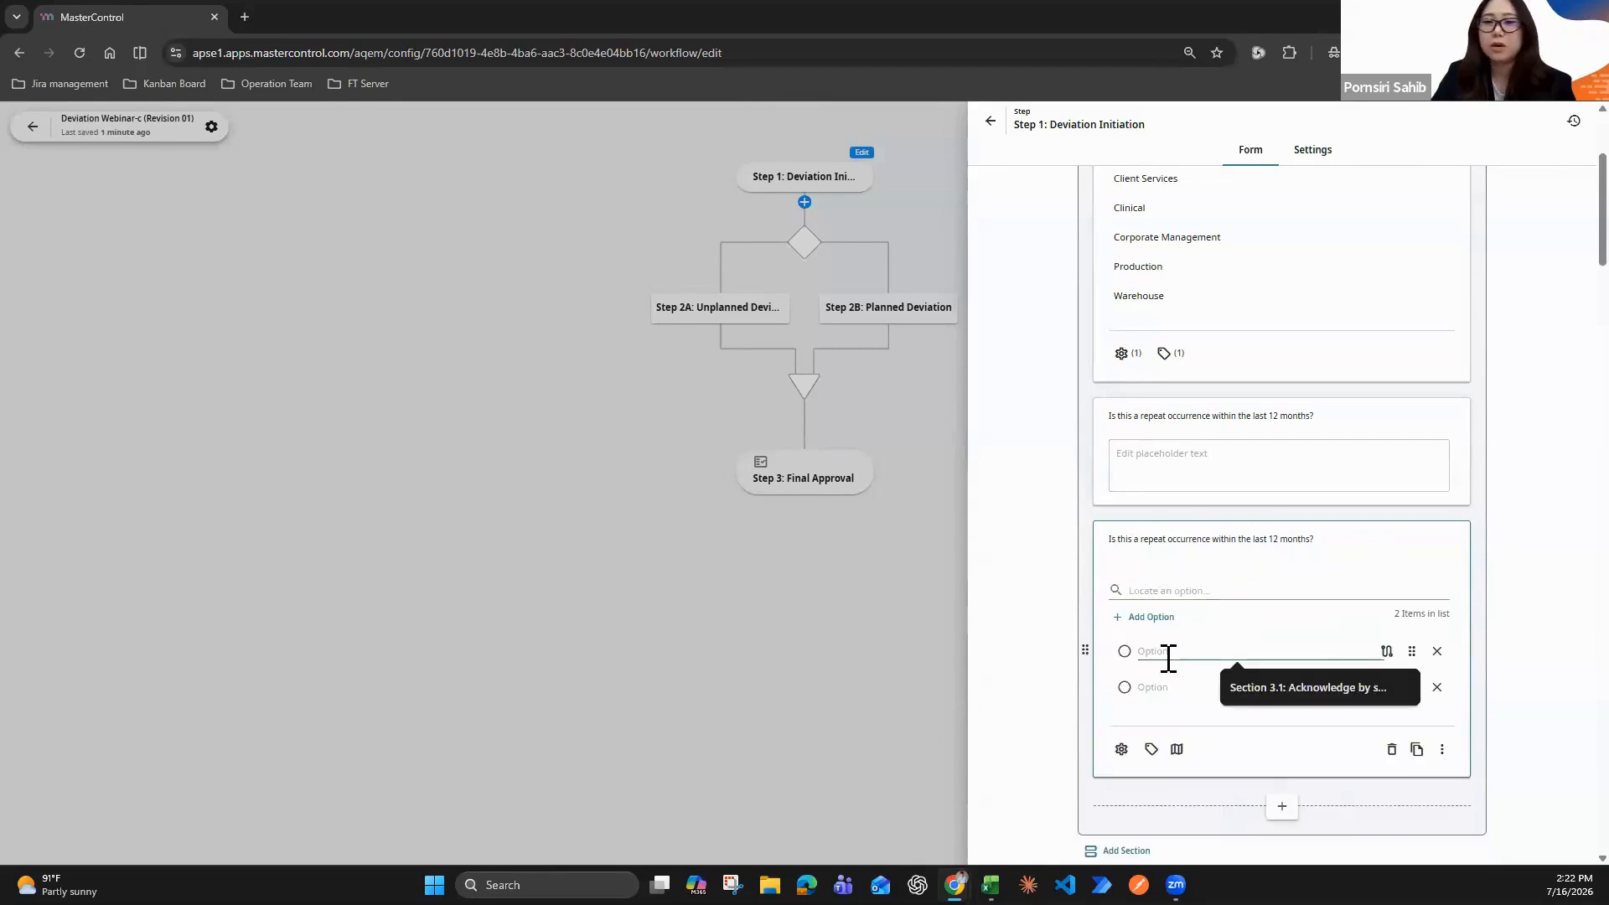
pyautogui.write('Yes')
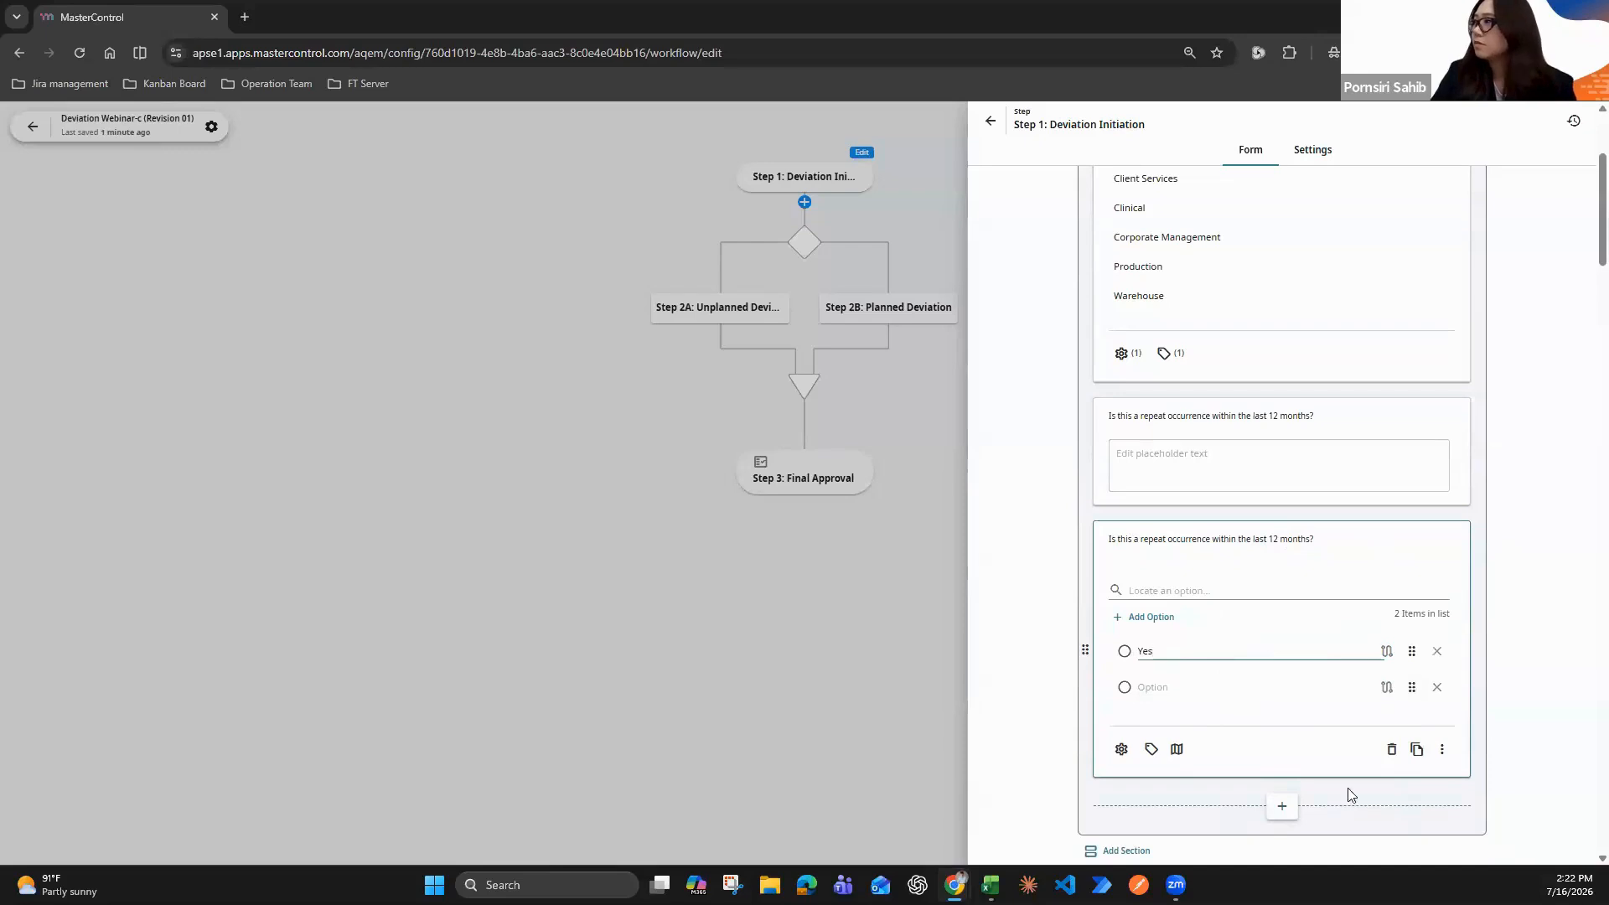
pyautogui.click(1160, 688)
pyautogui.write('N')
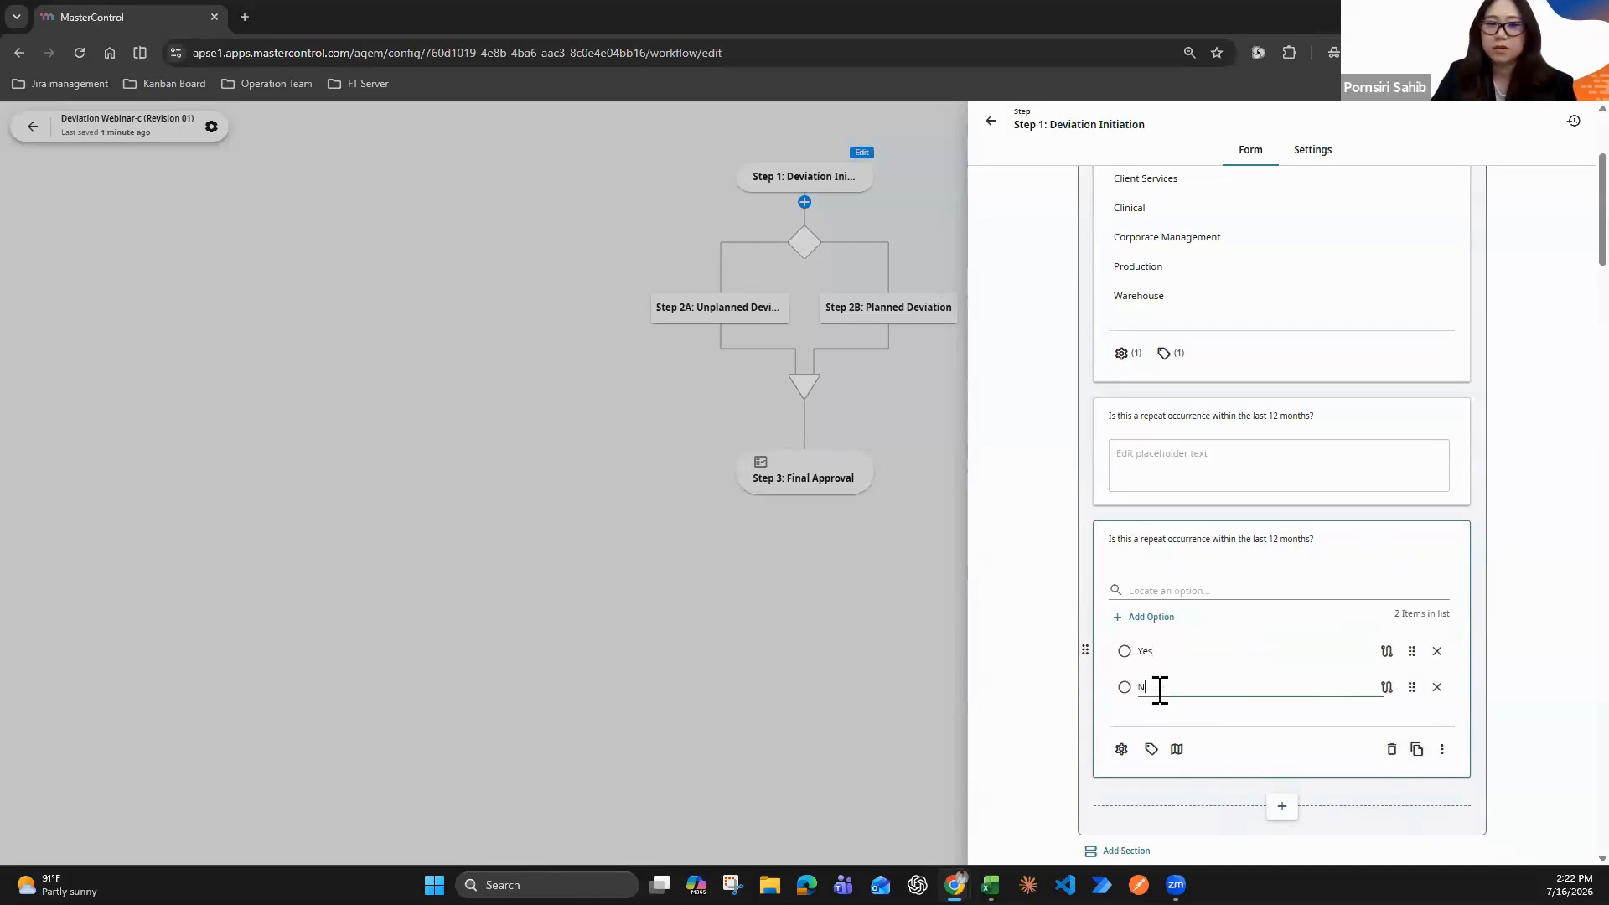
pyautogui.write('o')
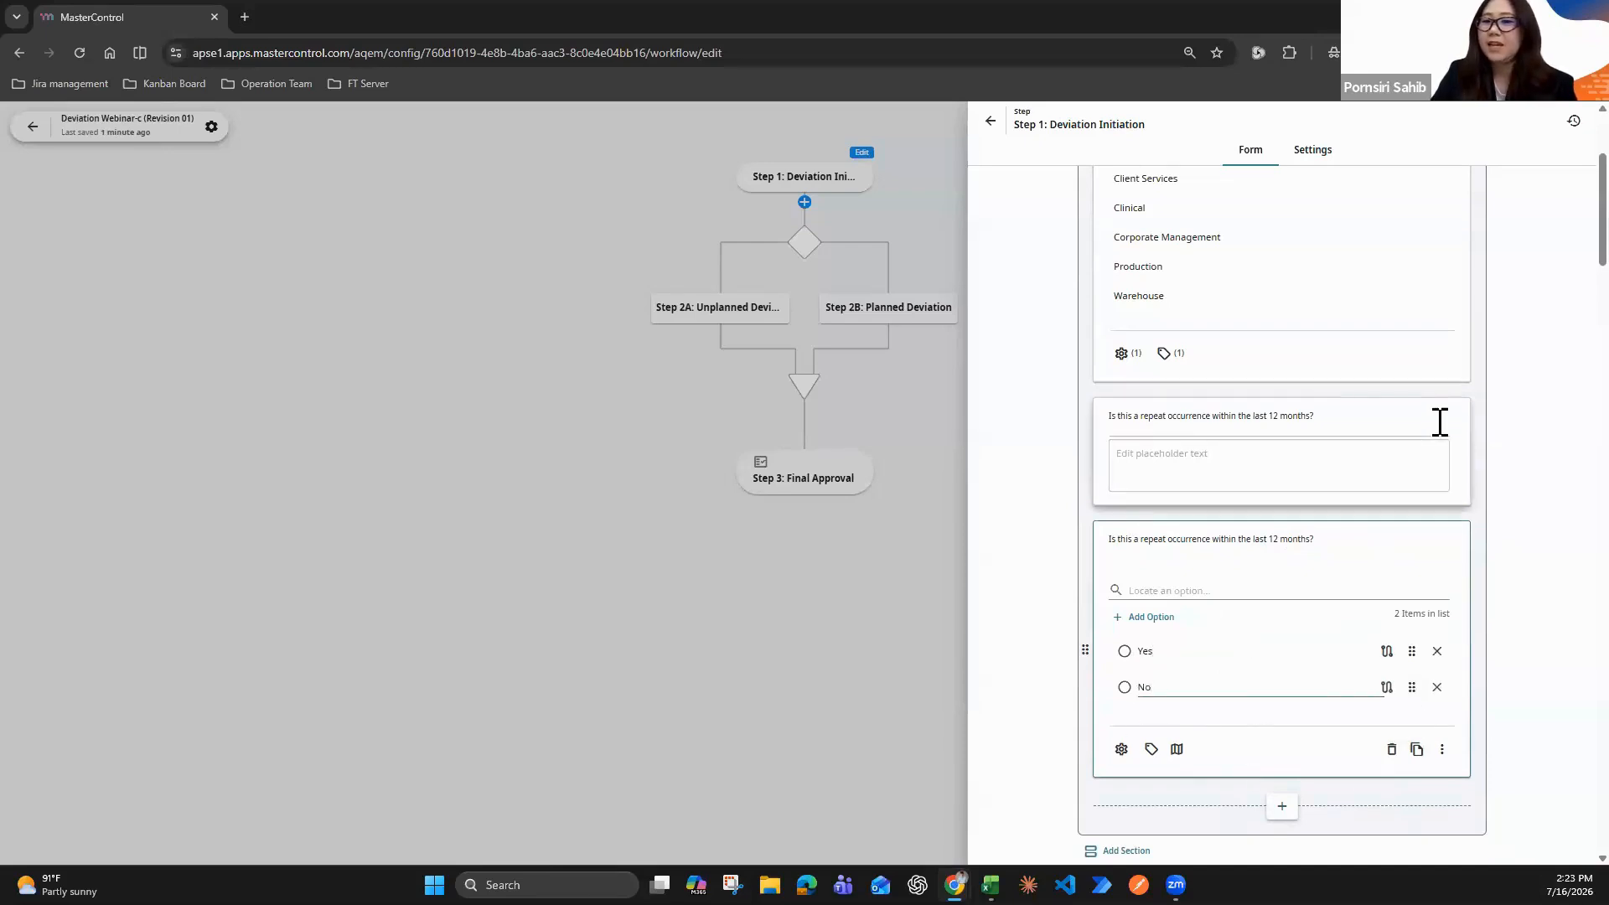
# Delete the Long Text version of the repeat occurrence question from the Deviation Information section
pyautogui.click(1436, 420)
pyautogui.click(1391, 534)
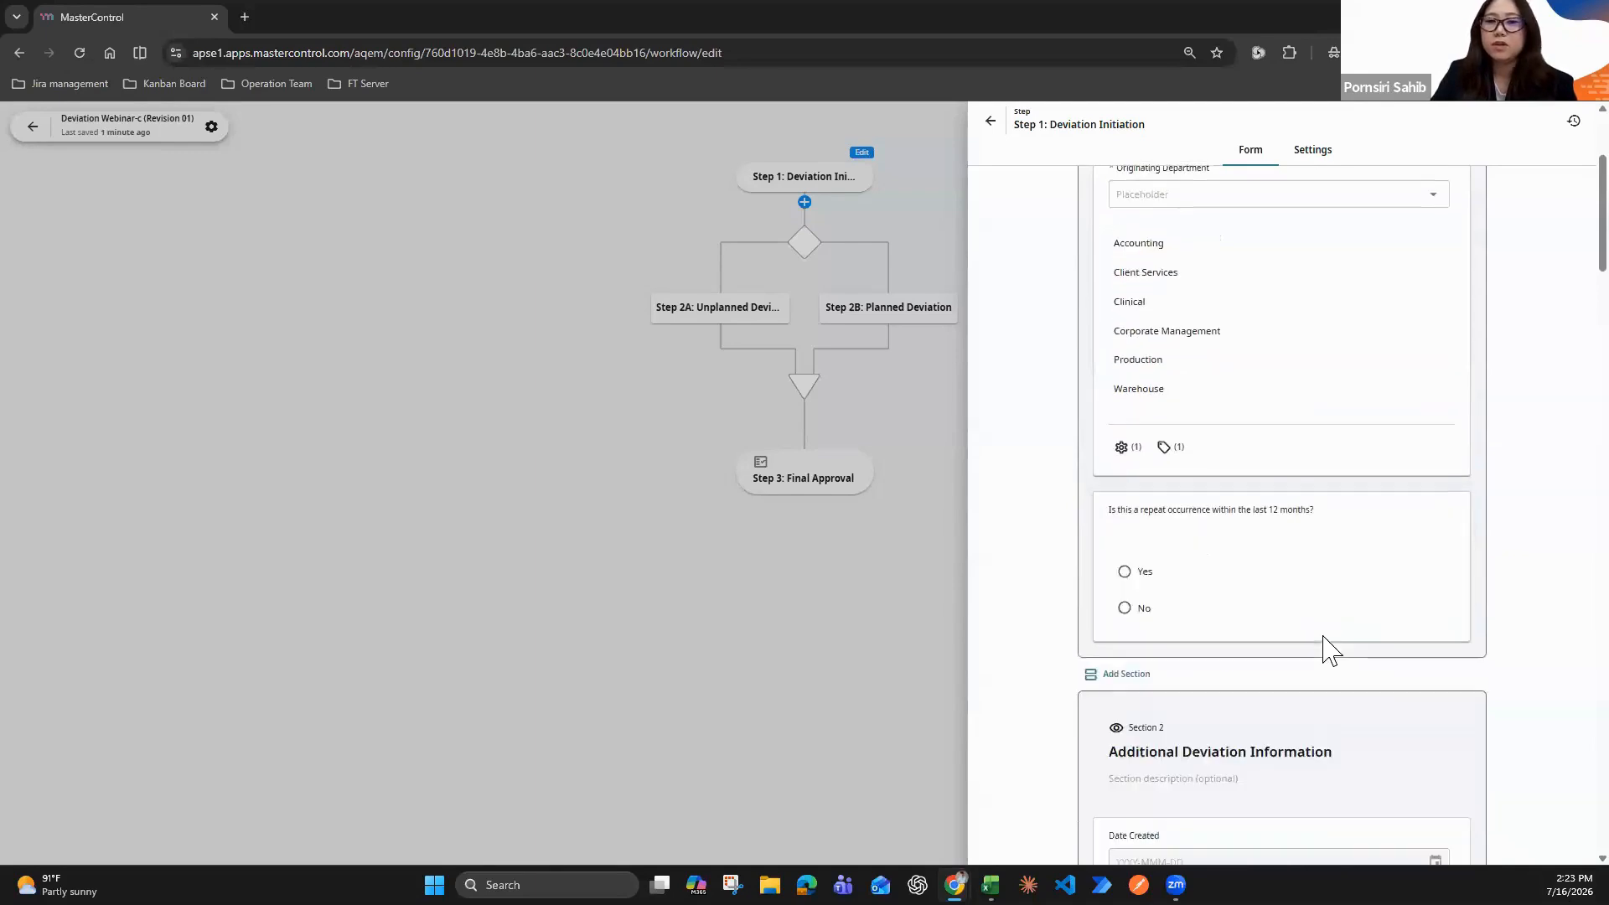
pyautogui.scroll(-5, 1321, 646)
pyautogui.scroll(5, 1339, 662)
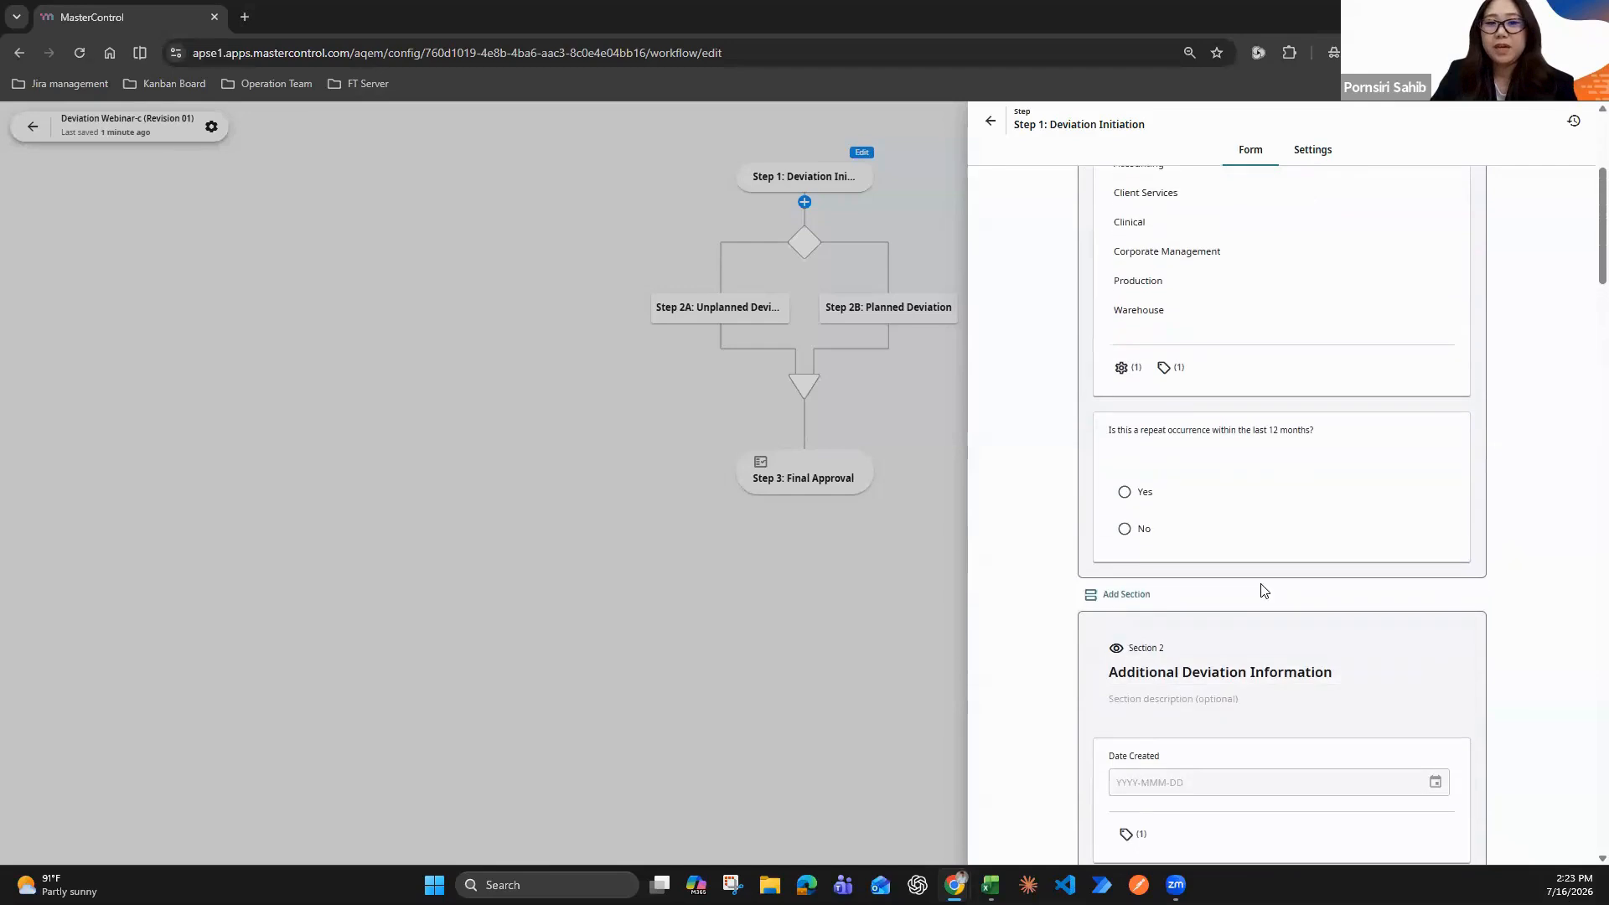
# Add a section before Additional Deviation Information and title it "Previous Deviation Reference Number"
pyautogui.scroll(-1, 1140, 597)
pyautogui.click(1127, 540)
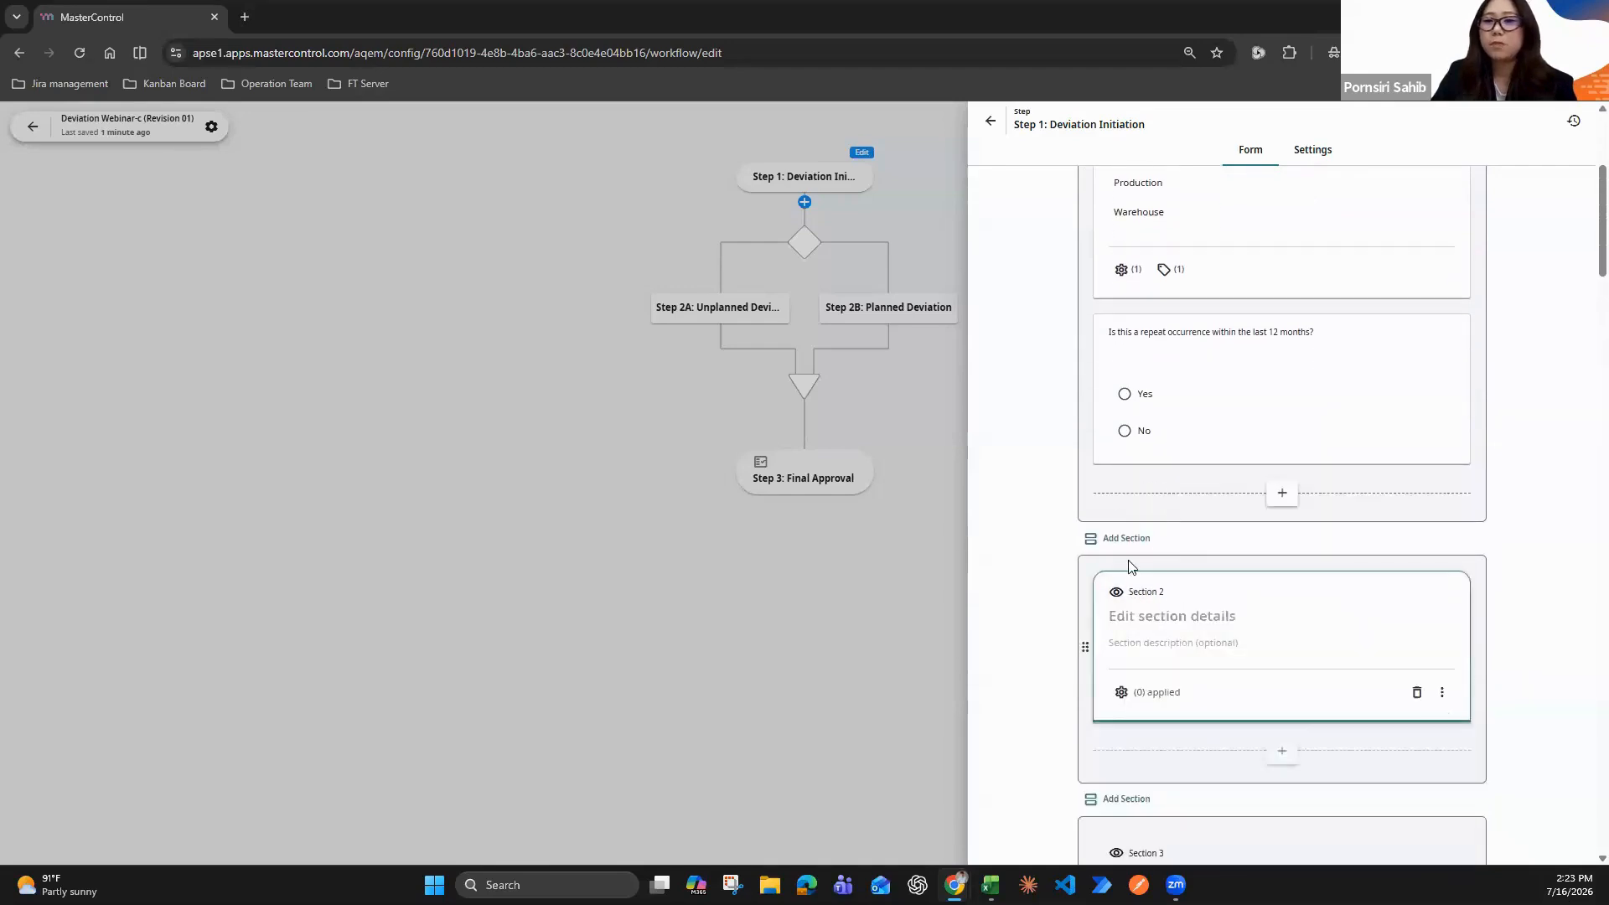
pyautogui.click(1161, 437)
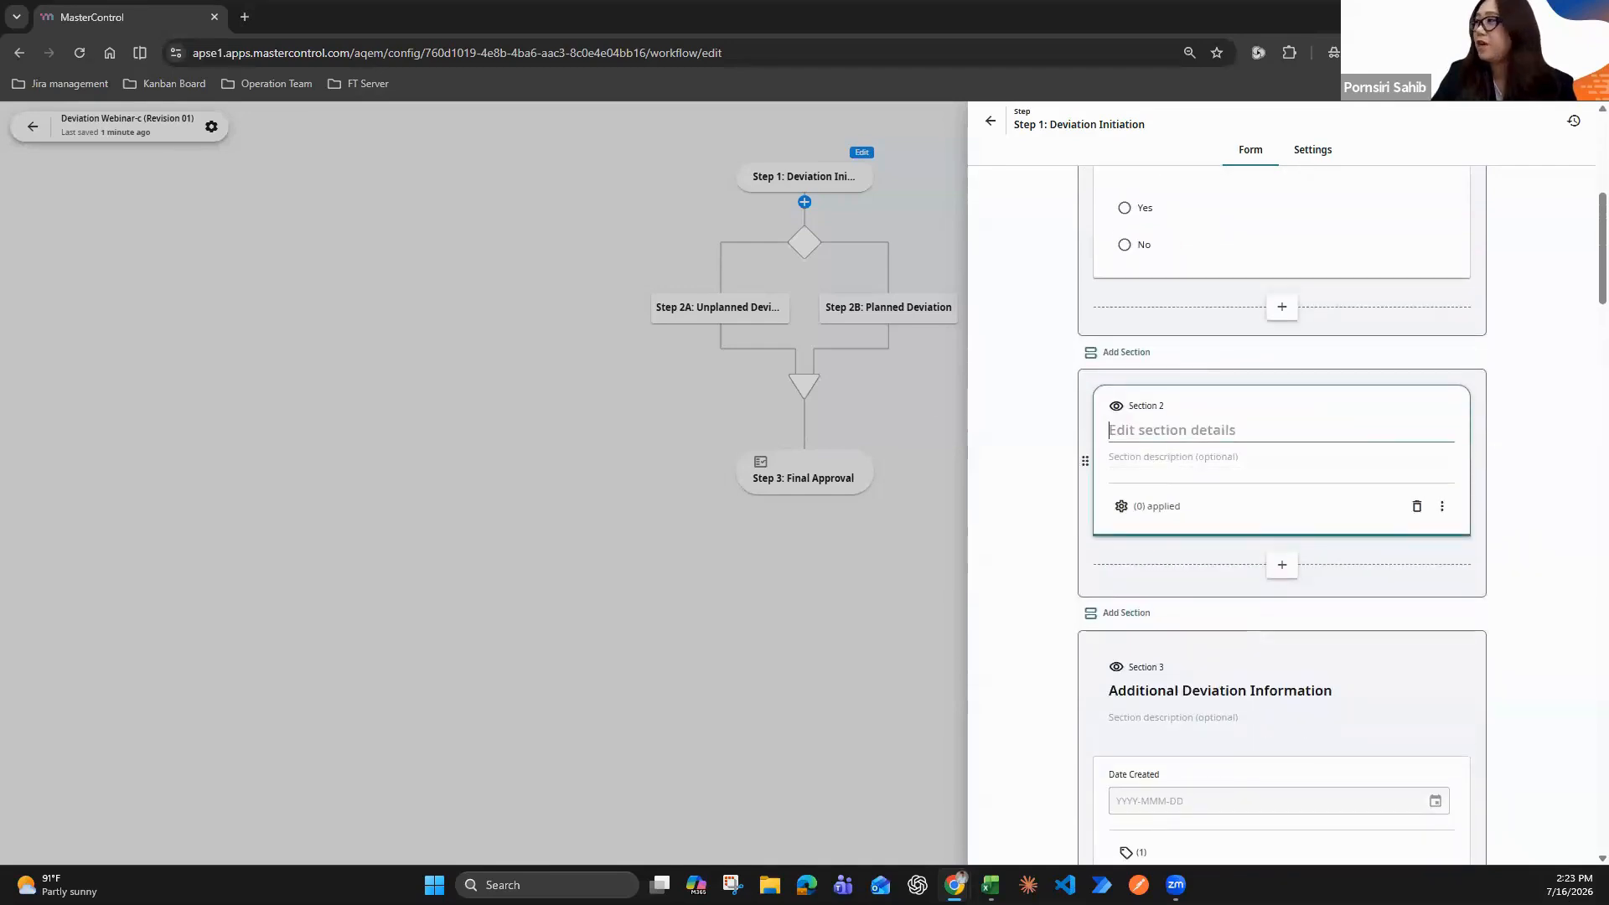
pyautogui.hotkey('alt', 'Tab')
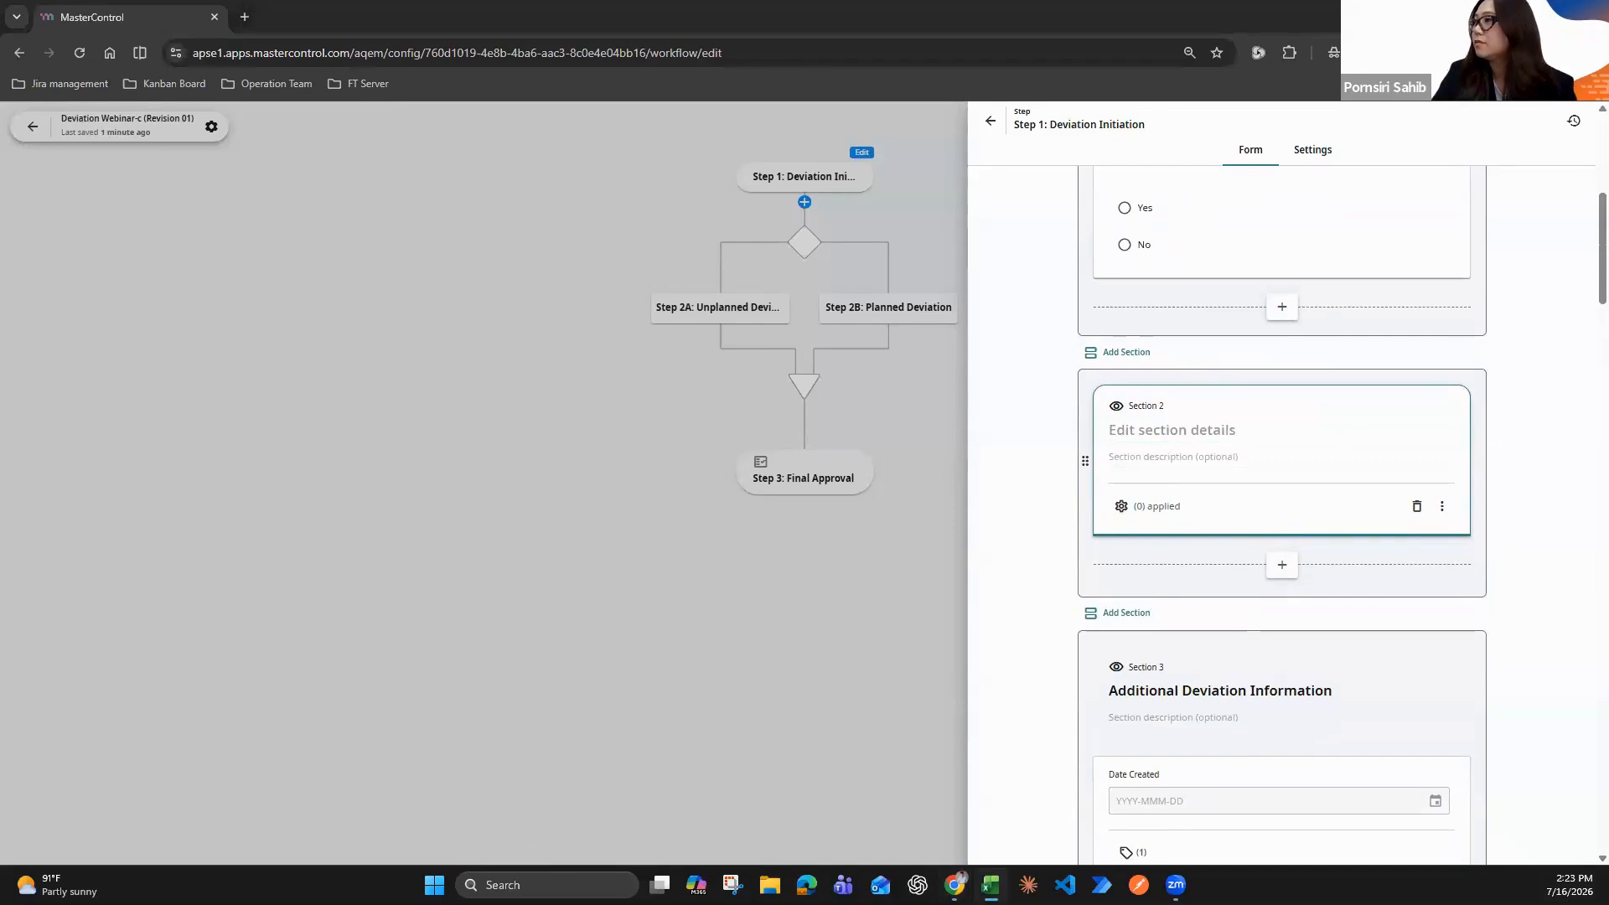
pyautogui.hotkey('alt', 'Tab')
pyautogui.click(1154, 430)
pyautogui.write('Previous Deviation Reference Number')
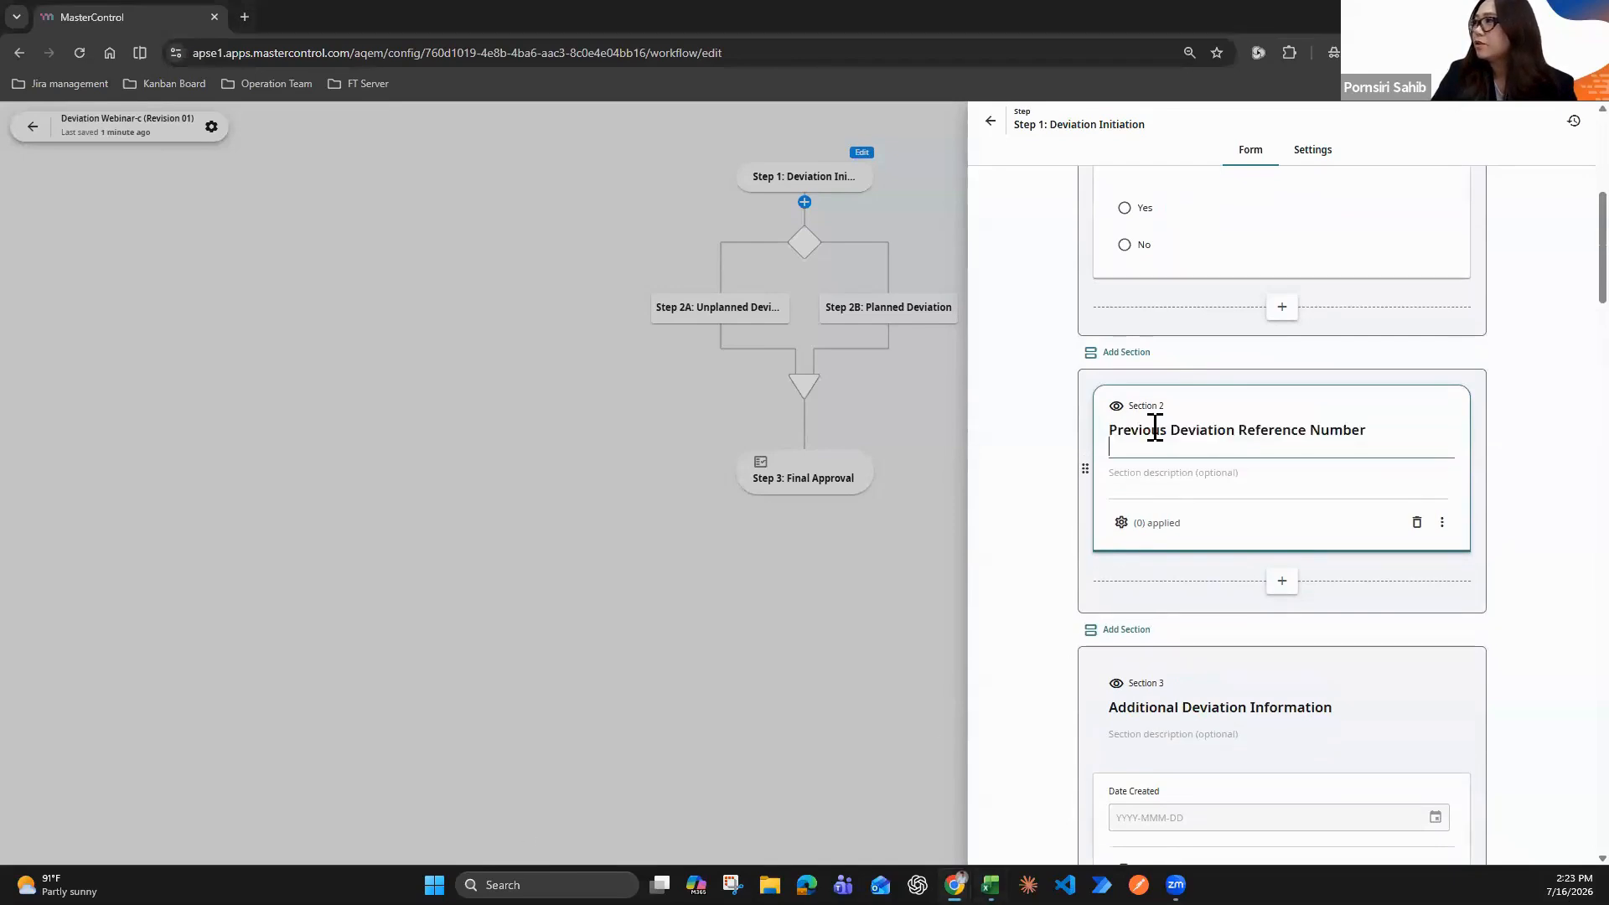
pyautogui.press('BackSpace')
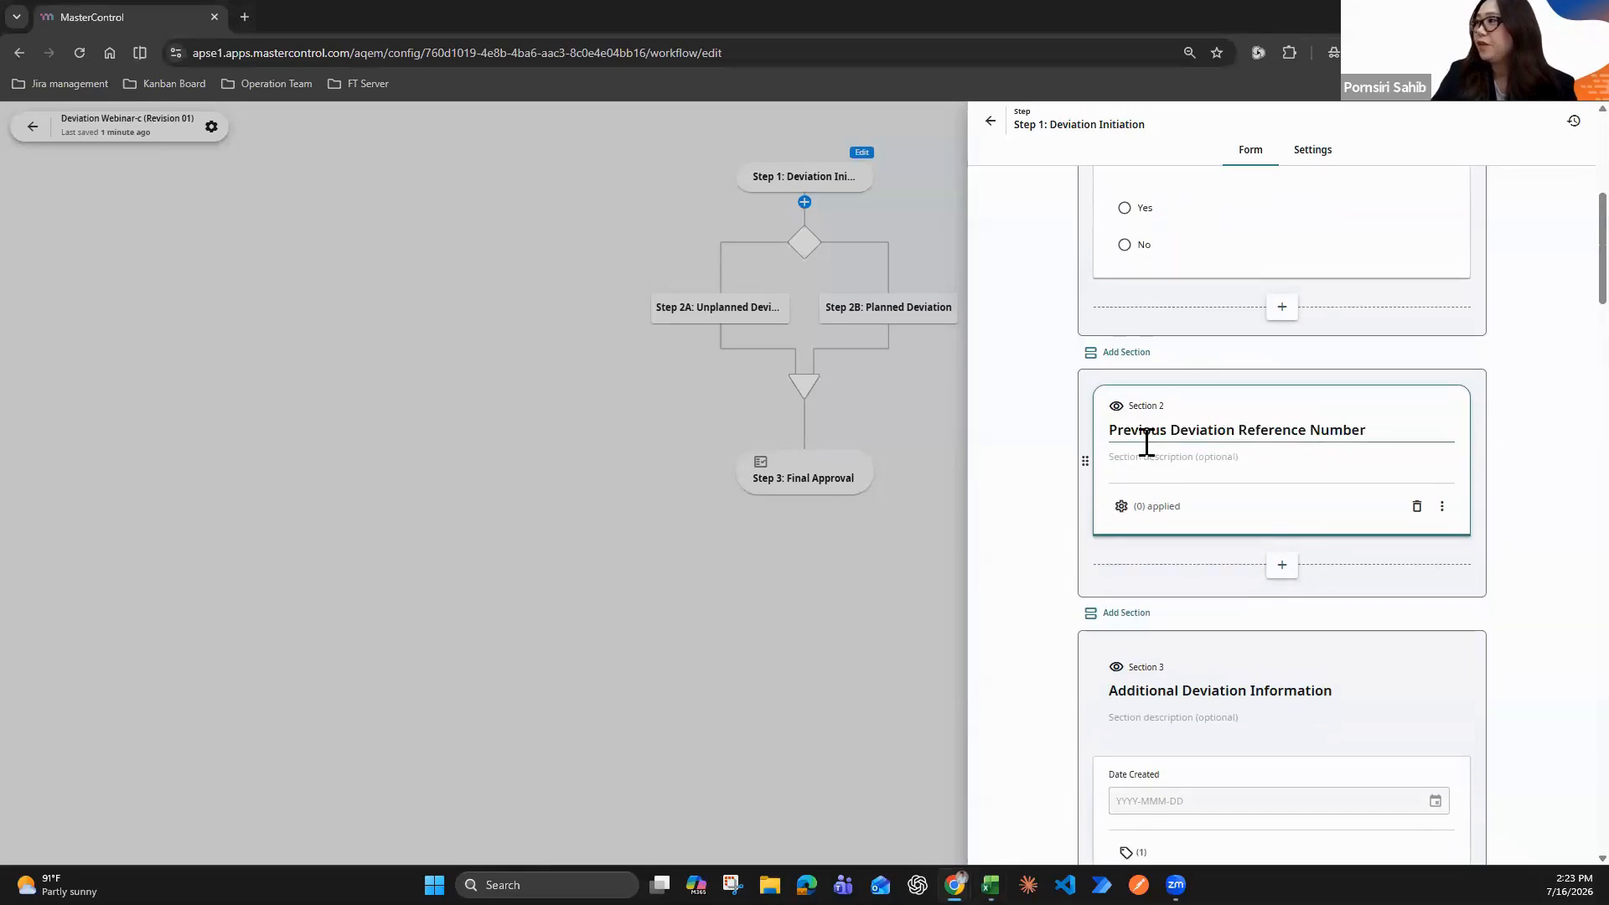
# Add a Long Text field labelled "Previous Deviation Reference Number" to the Previous Deviation Reference Number section and close the Step 1 form
pyautogui.click(1277, 570)
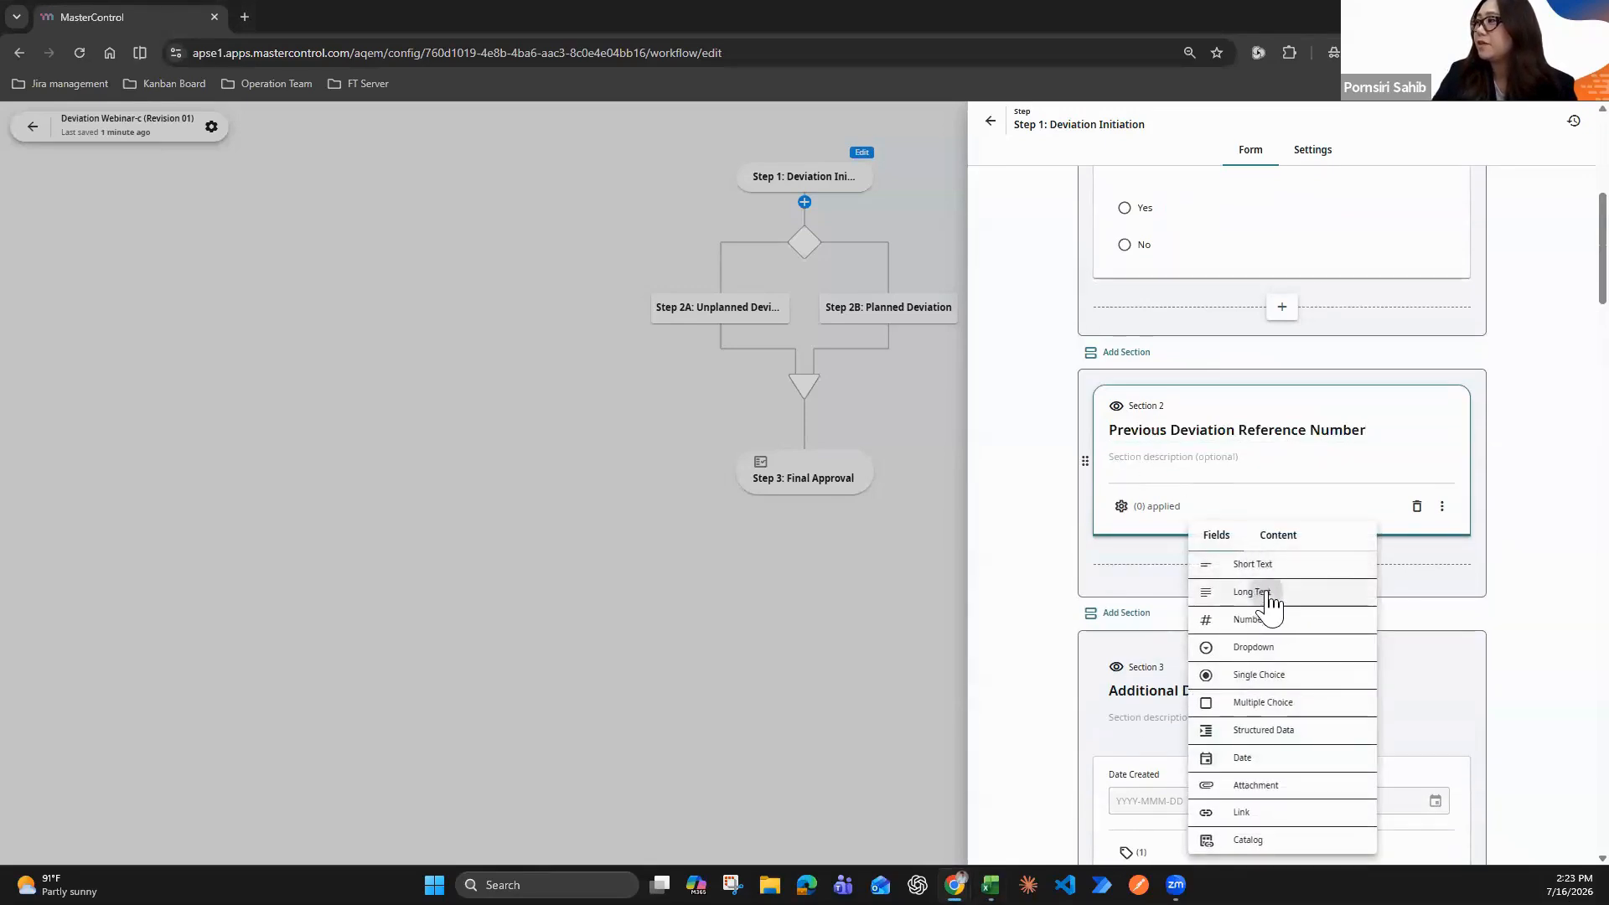
pyautogui.click(1250, 591)
pyautogui.click(1154, 523)
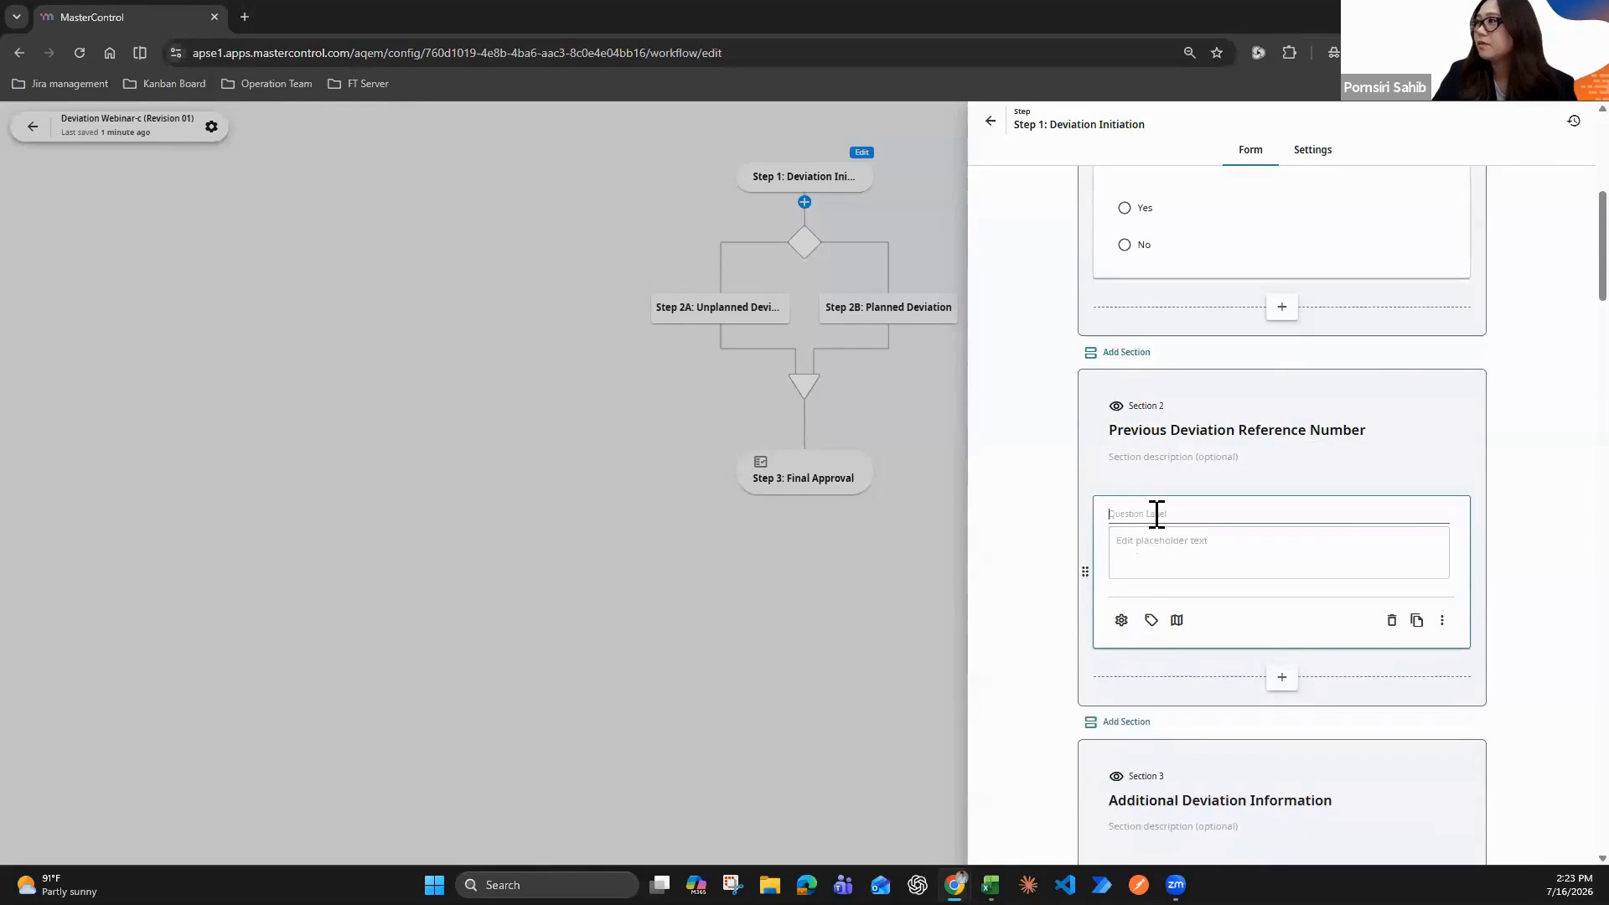
pyautogui.write('Previous Deviation Reference Number')
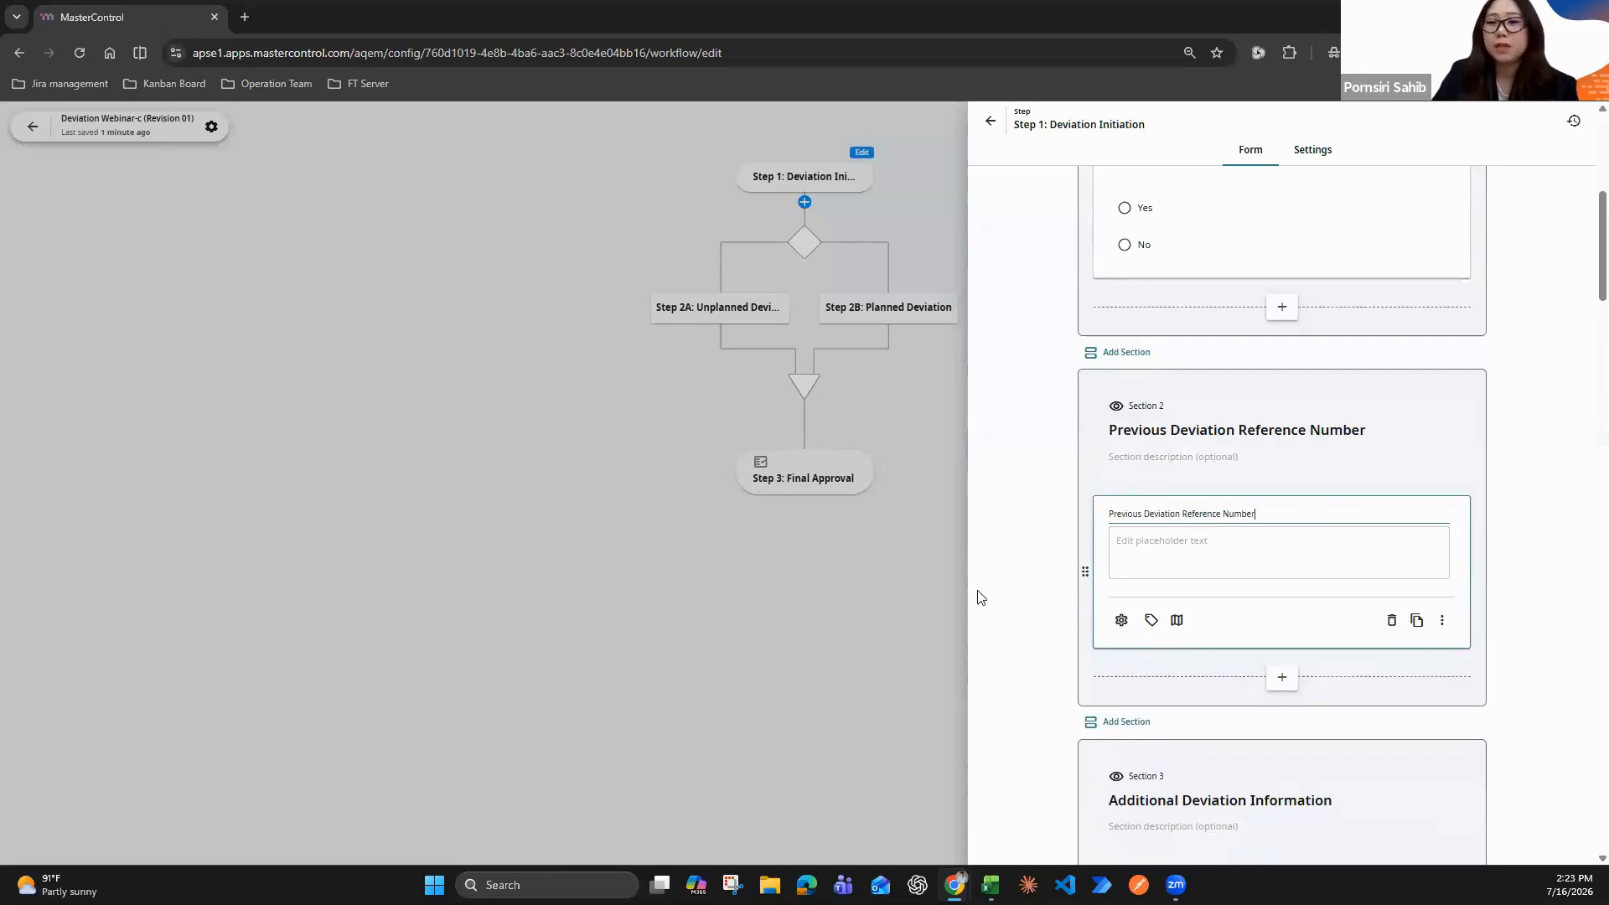
pyautogui.click(881, 620)
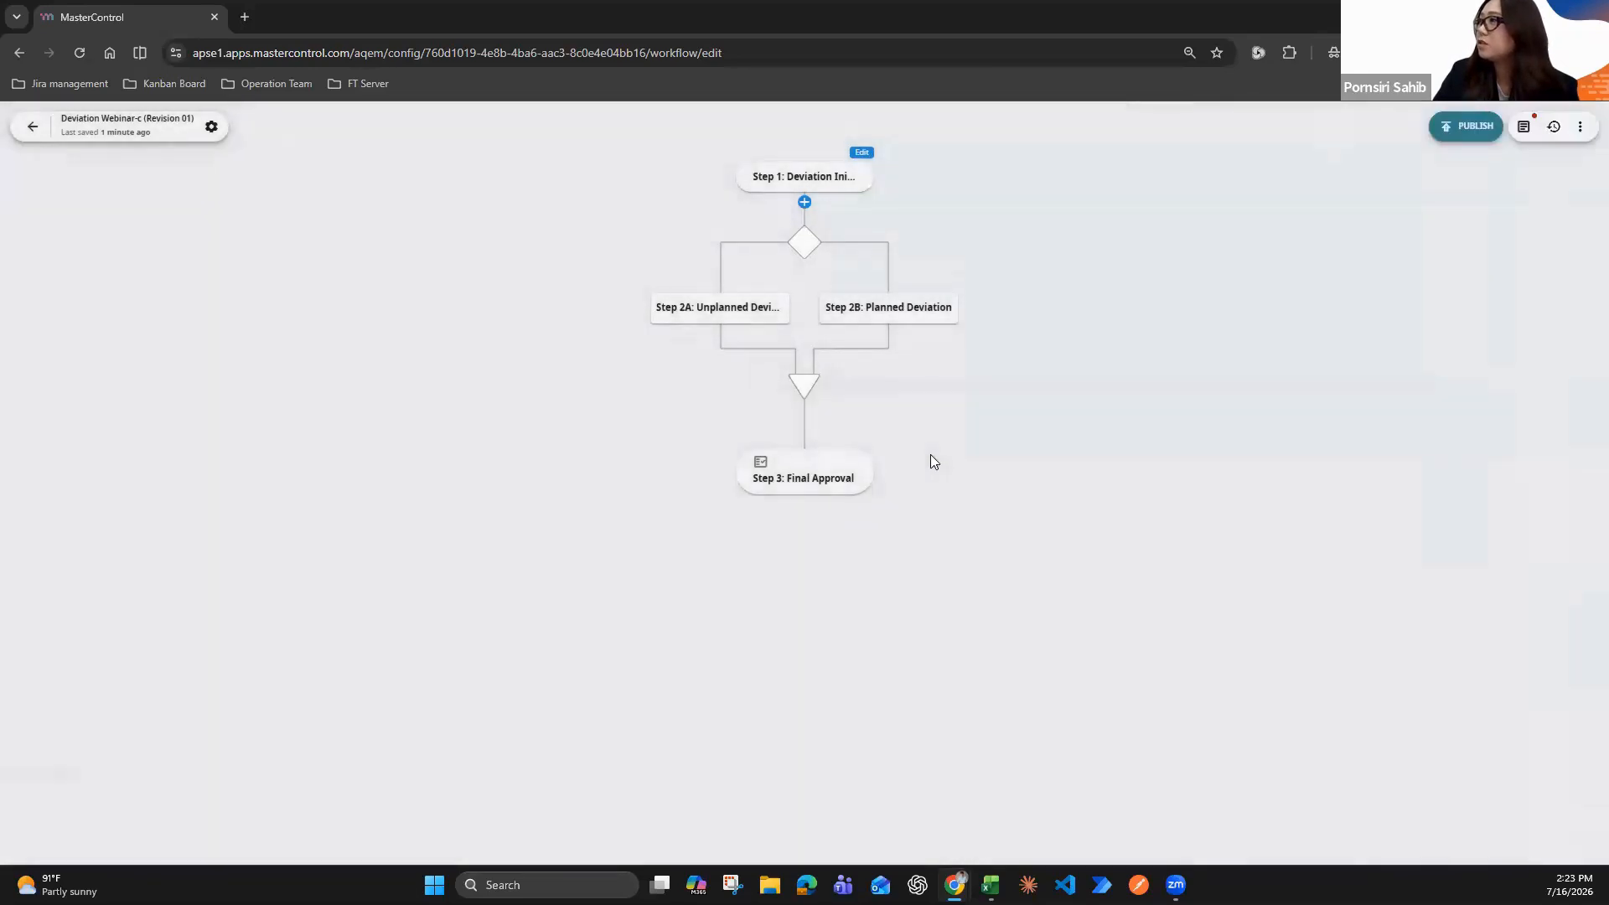
pyautogui.moveTo(720, 337)
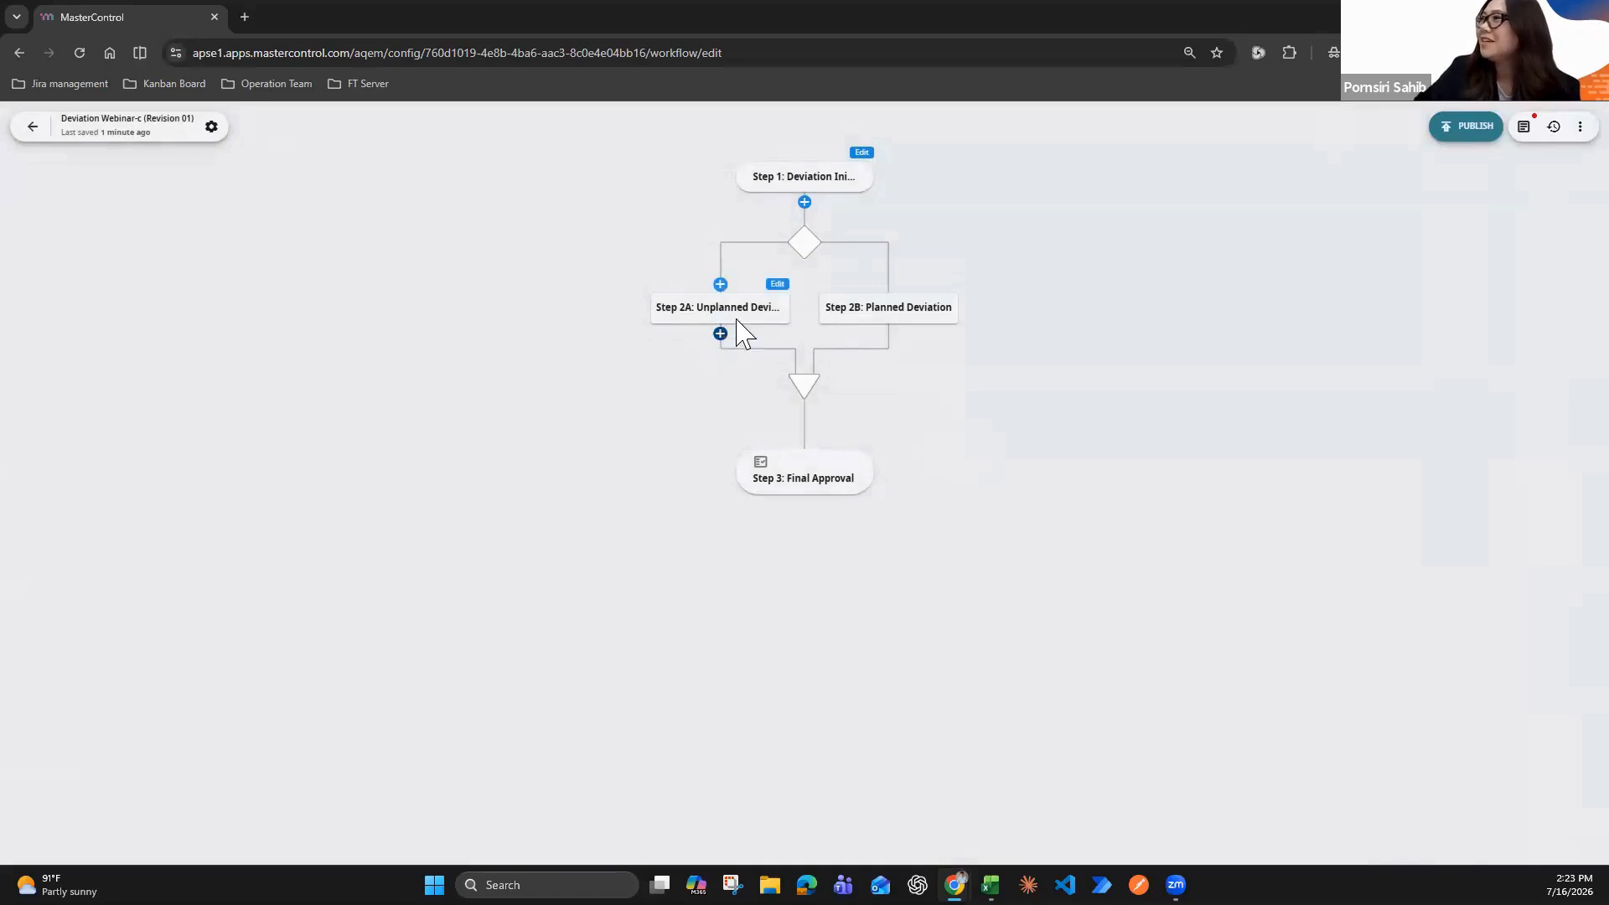
pyautogui.moveTo(780, 316)
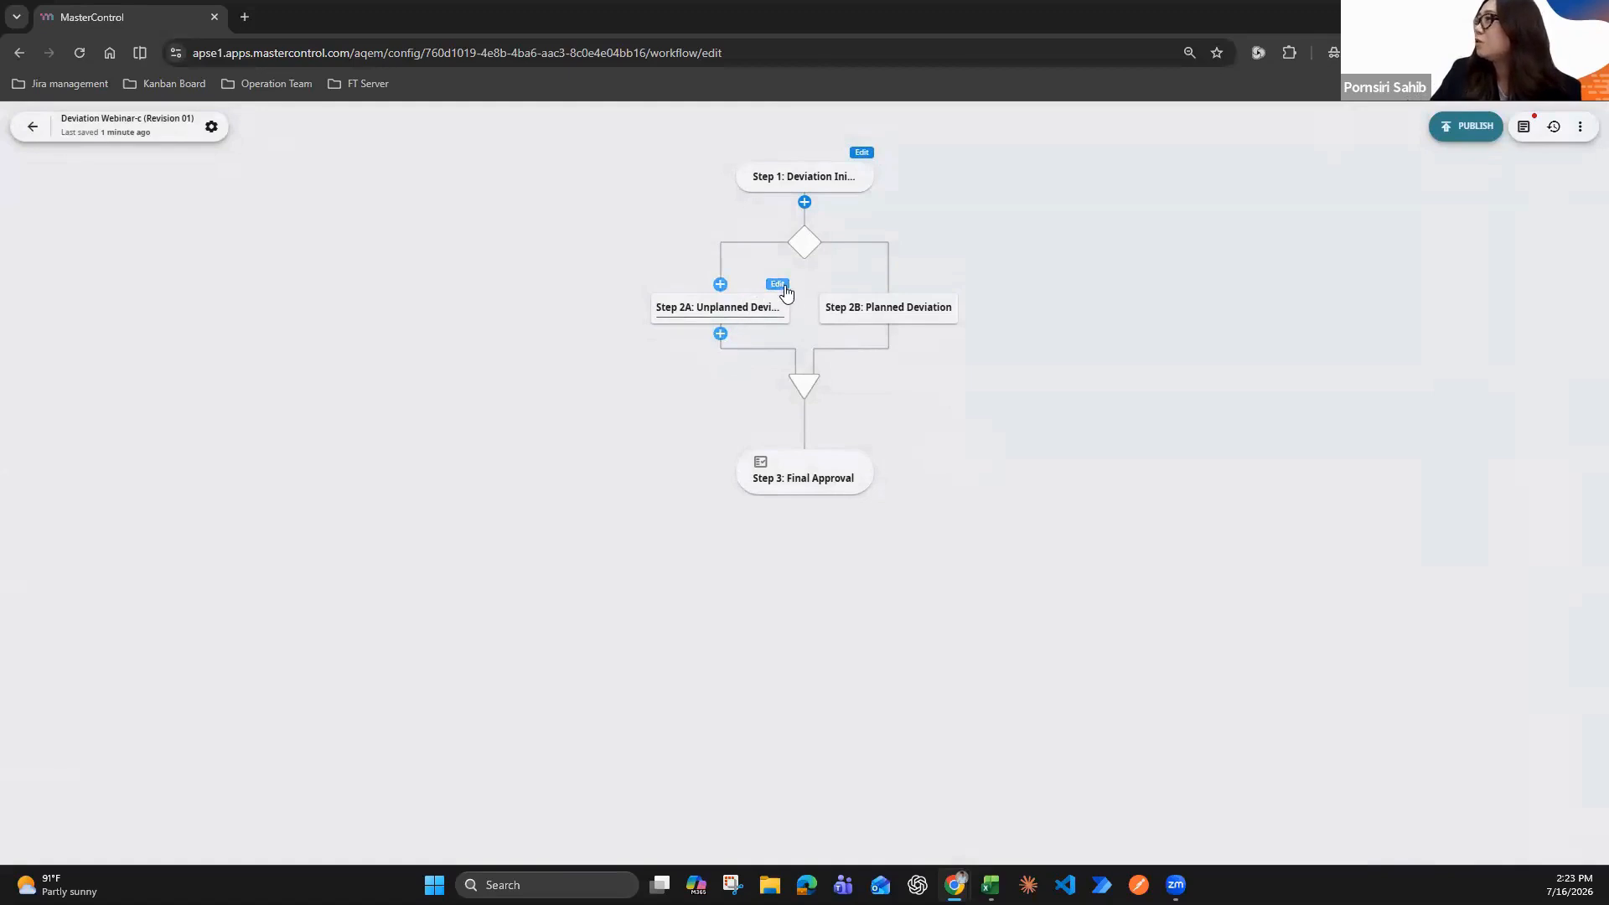
pyautogui.click(781, 286)
pyautogui.click(800, 307)
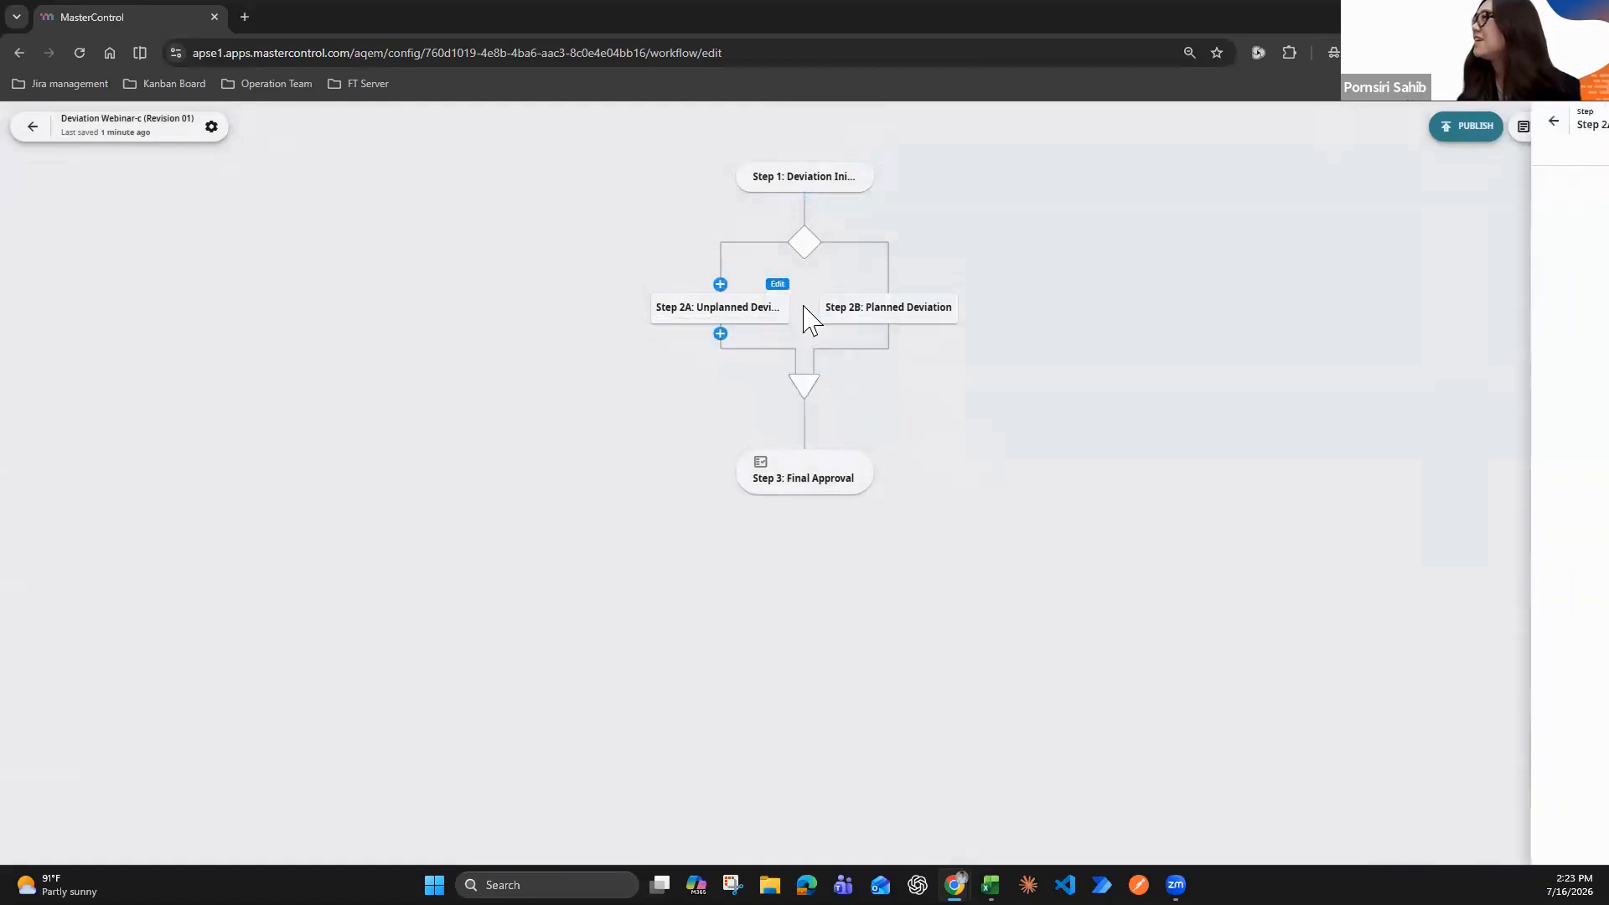
pyautogui.scroll(-3, 1301, 528)
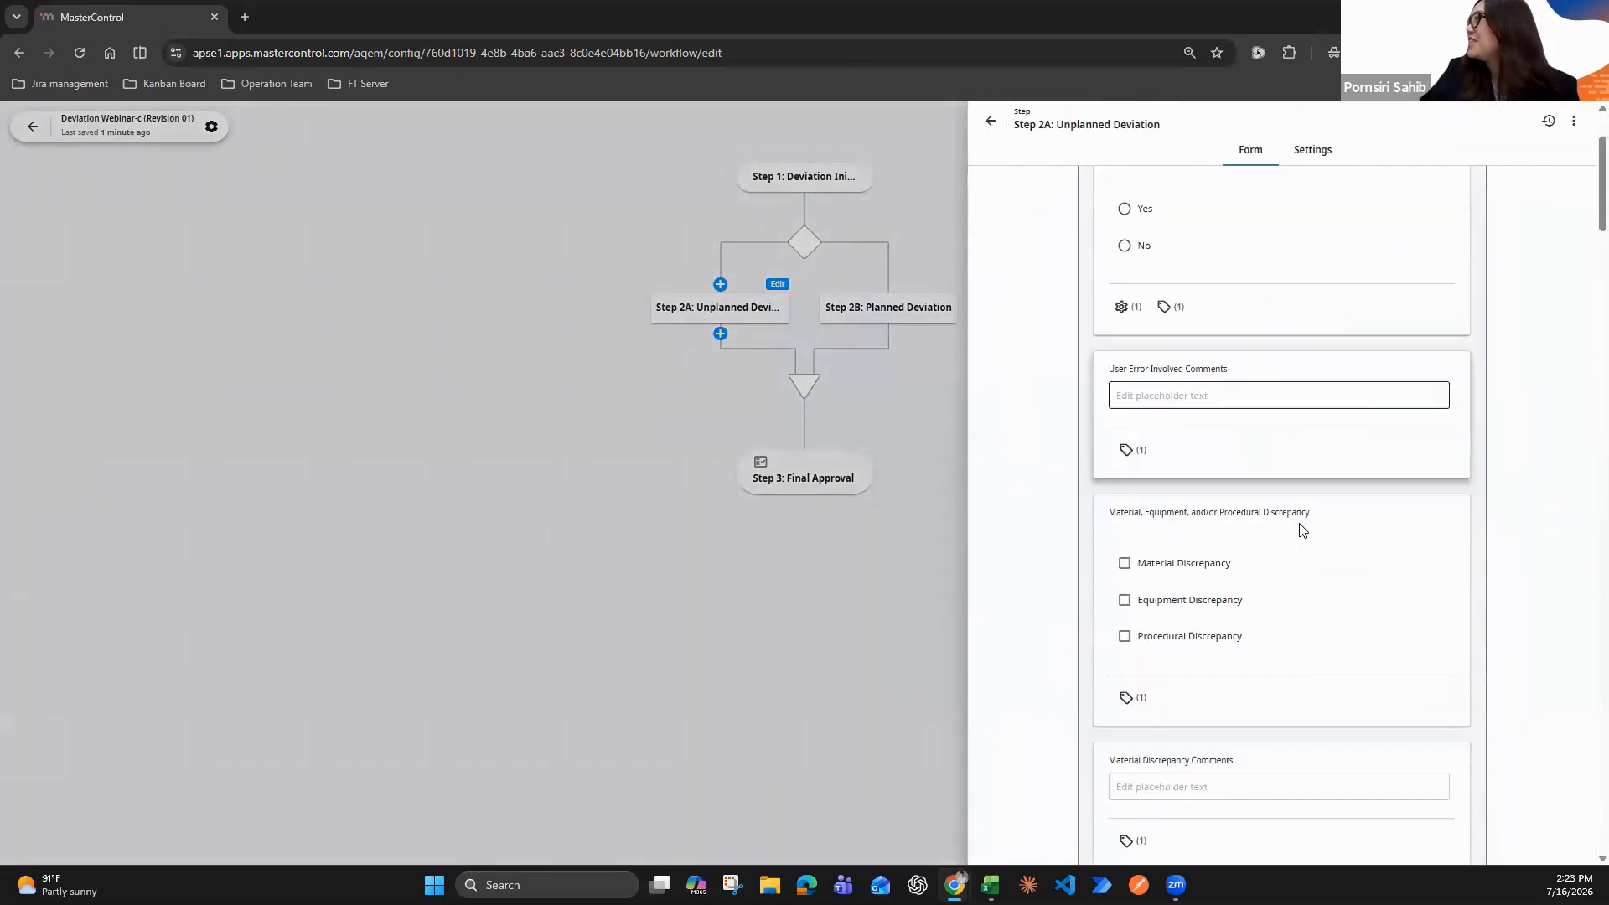
pyautogui.scroll(3, 1302, 528)
pyautogui.click(678, 365)
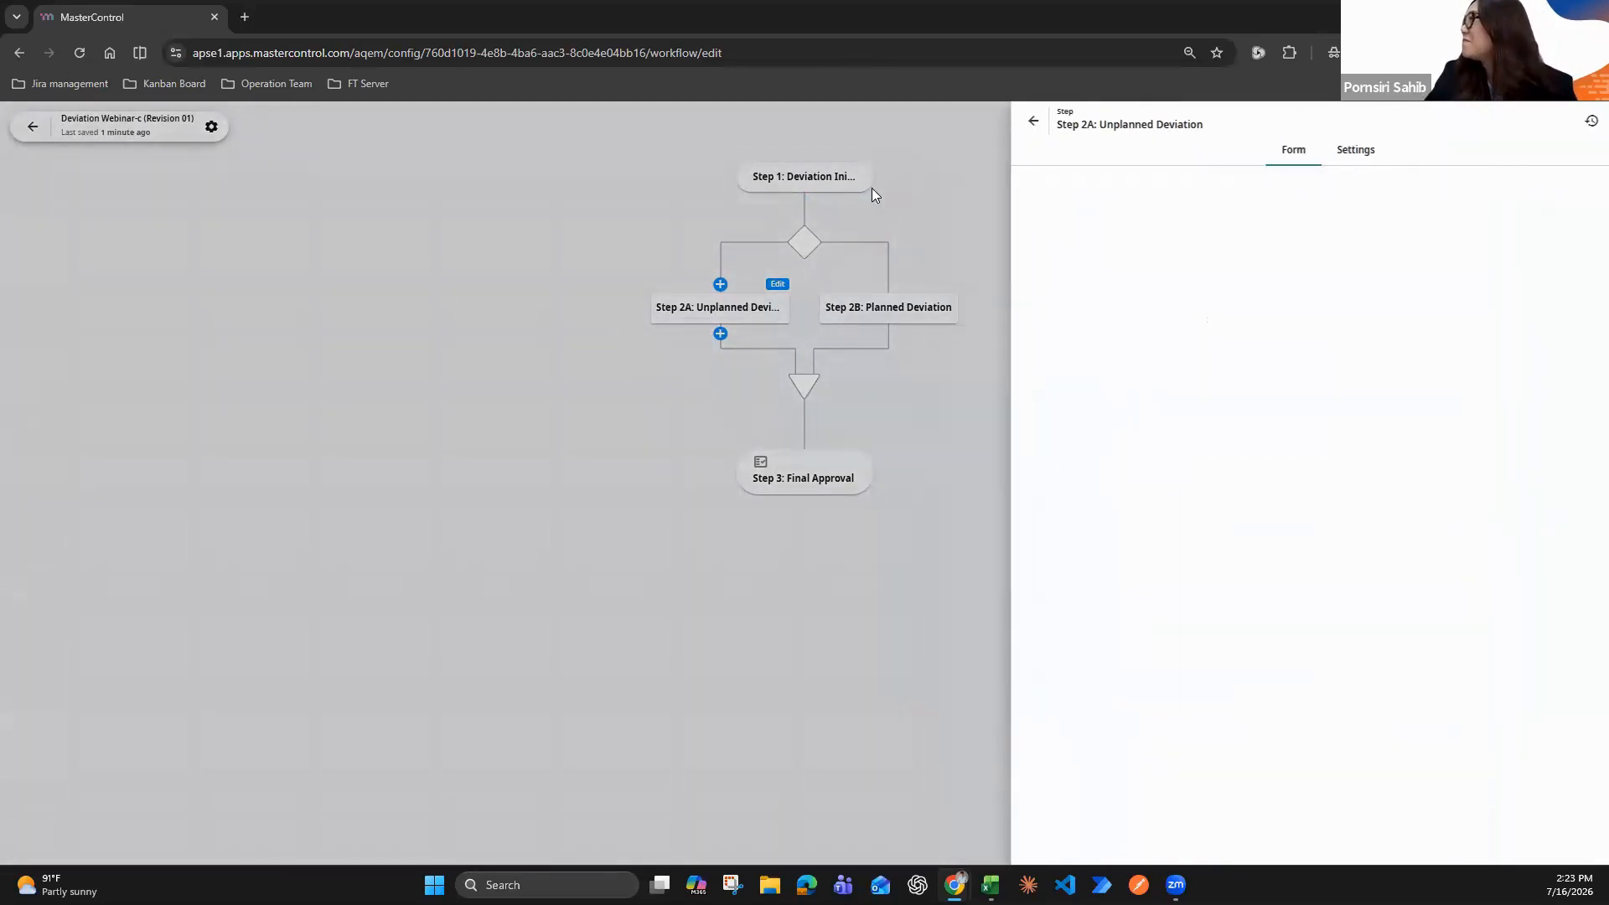
# In the Step 1 form, route the Yes option of the repeat occurrence question to the Previous Deviation Reference Number section
pyautogui.click(862, 153)
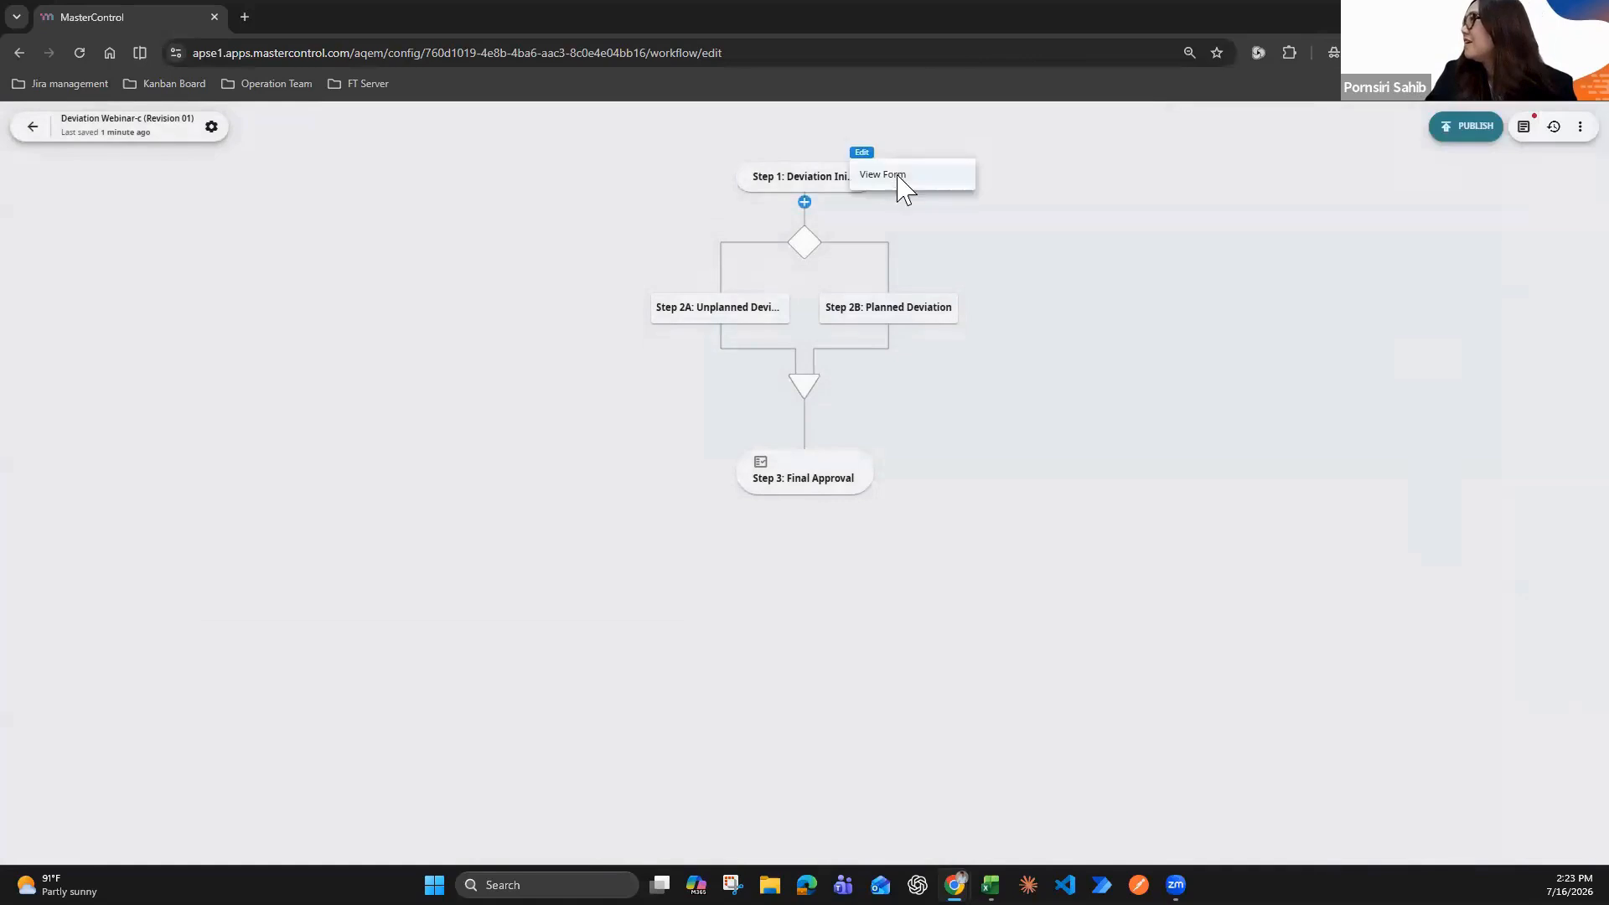
pyautogui.click(898, 176)
pyautogui.scroll(-5, 1311, 545)
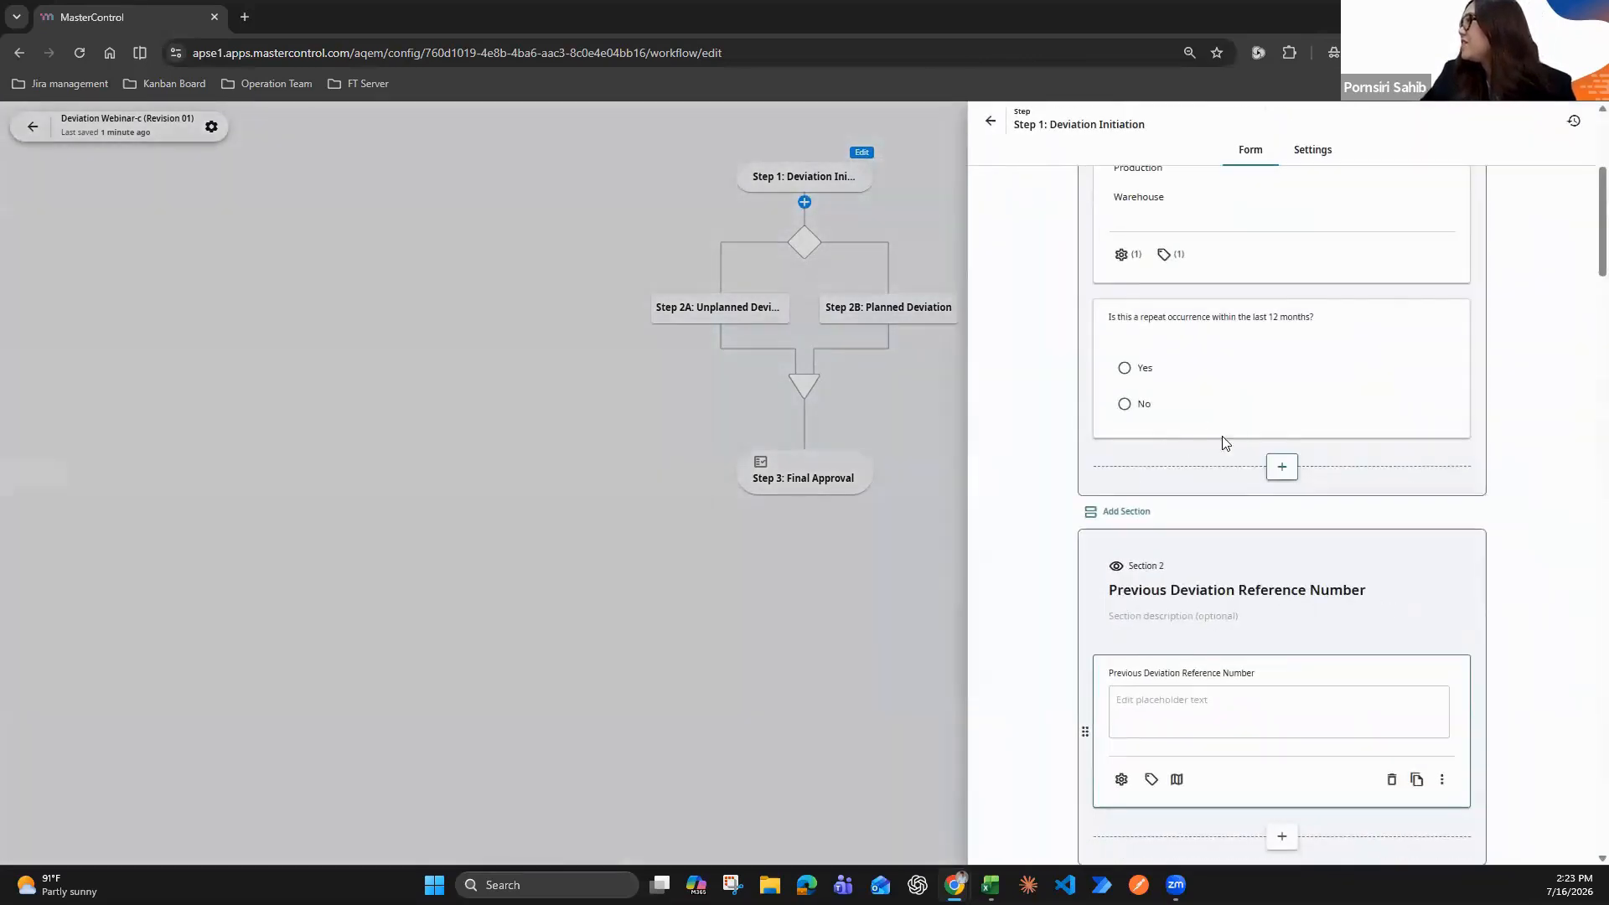
pyautogui.scroll(1, 1228, 448)
pyautogui.click(1229, 448)
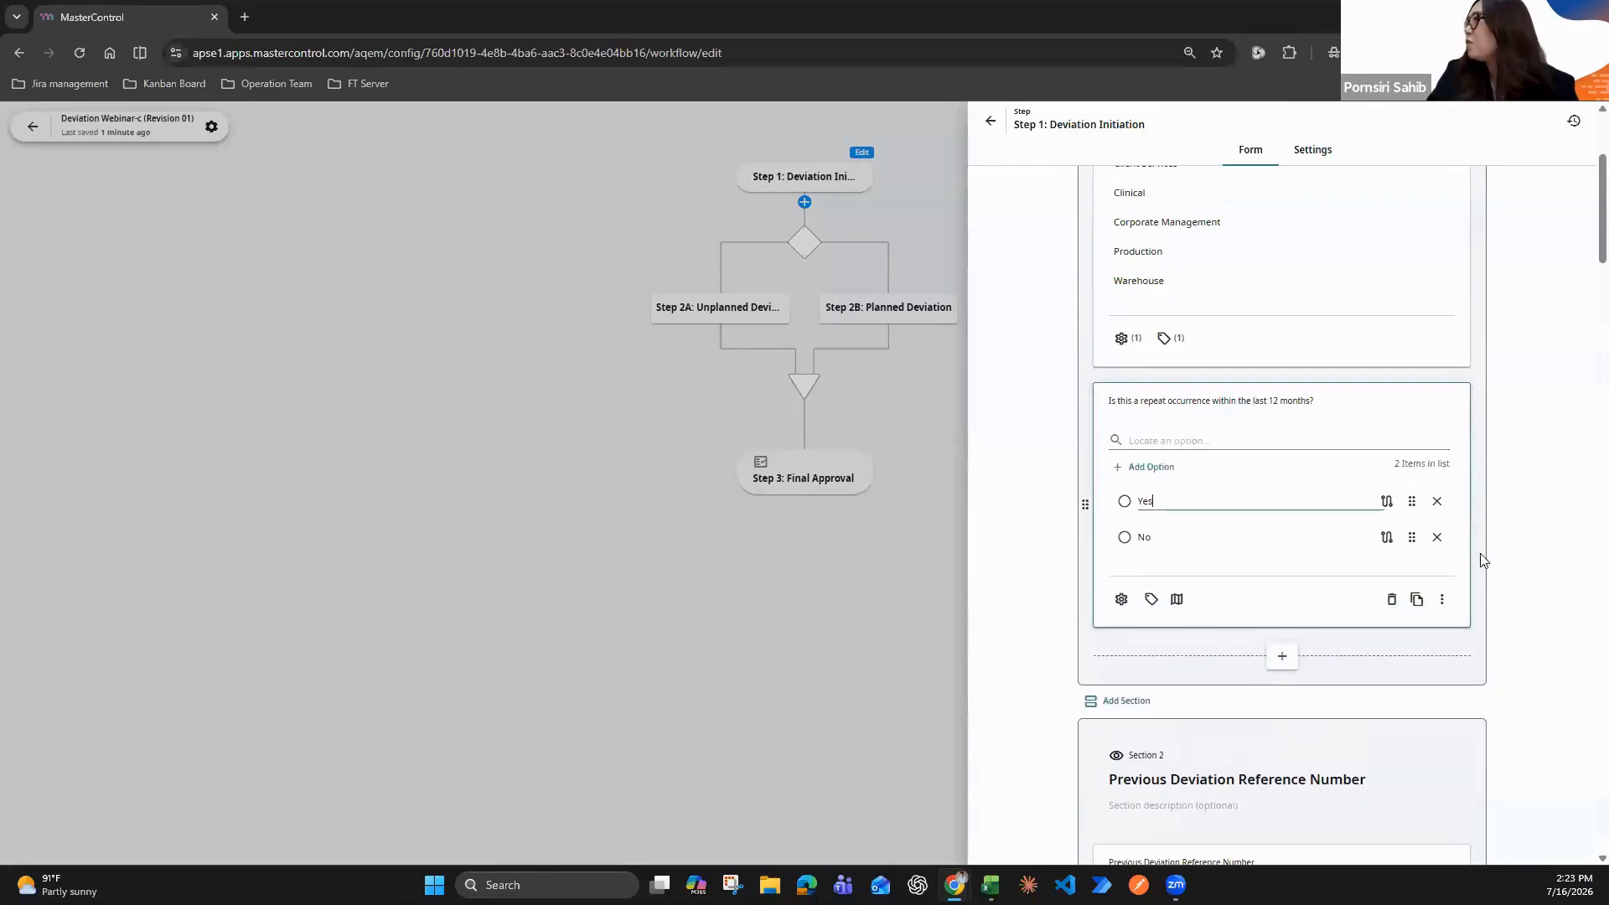
pyautogui.click(1387, 501)
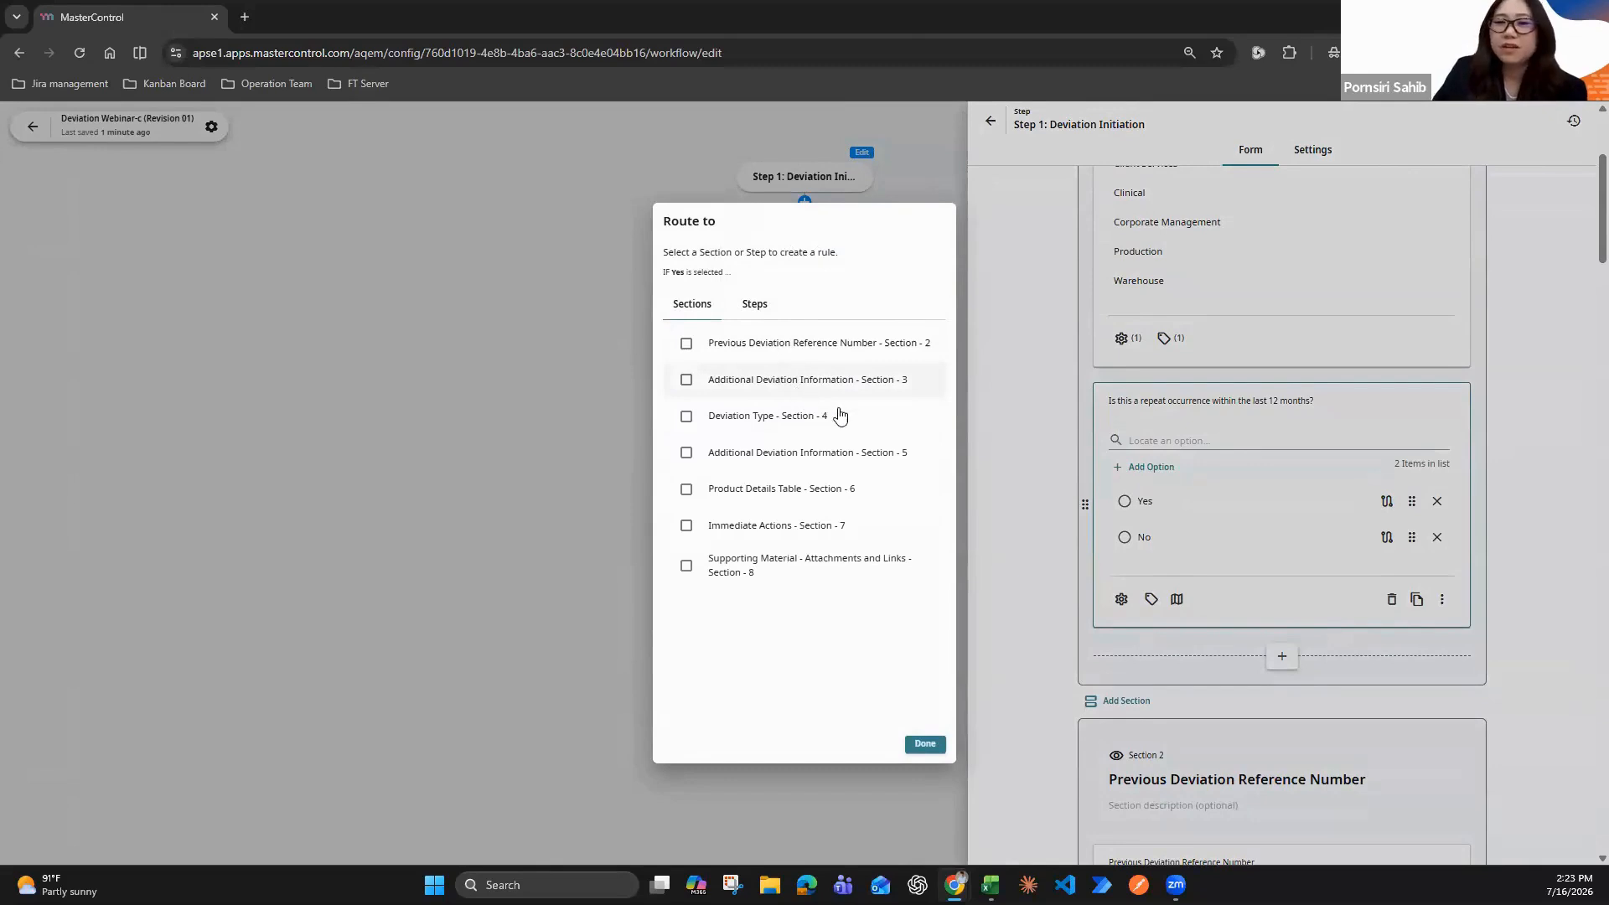
pyautogui.click(685, 344)
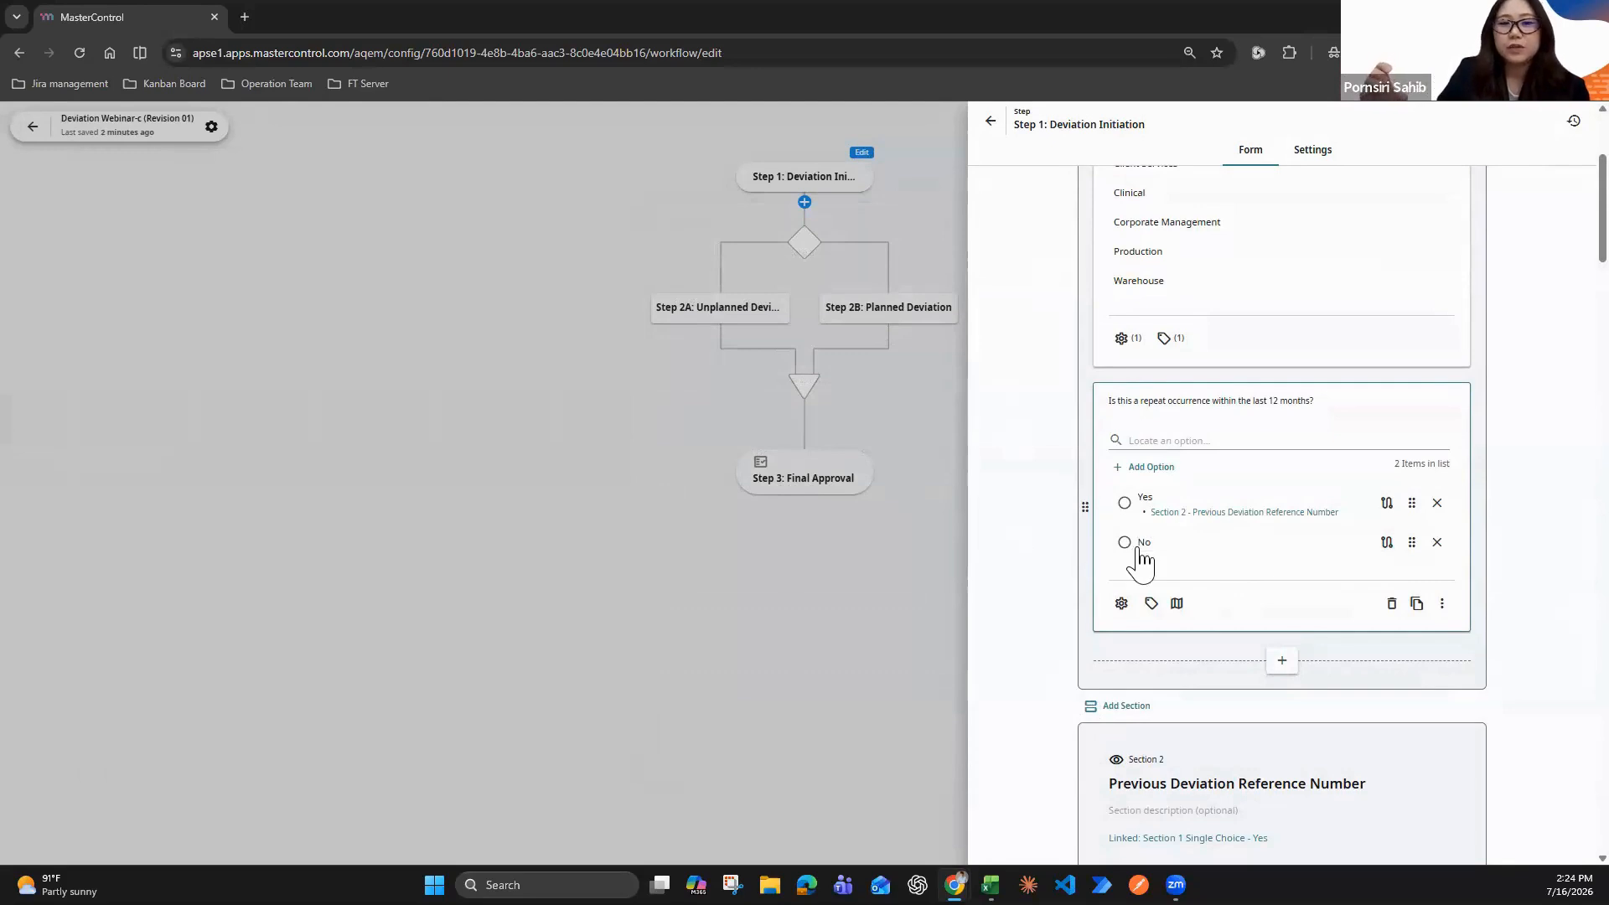
pyautogui.click(725, 387)
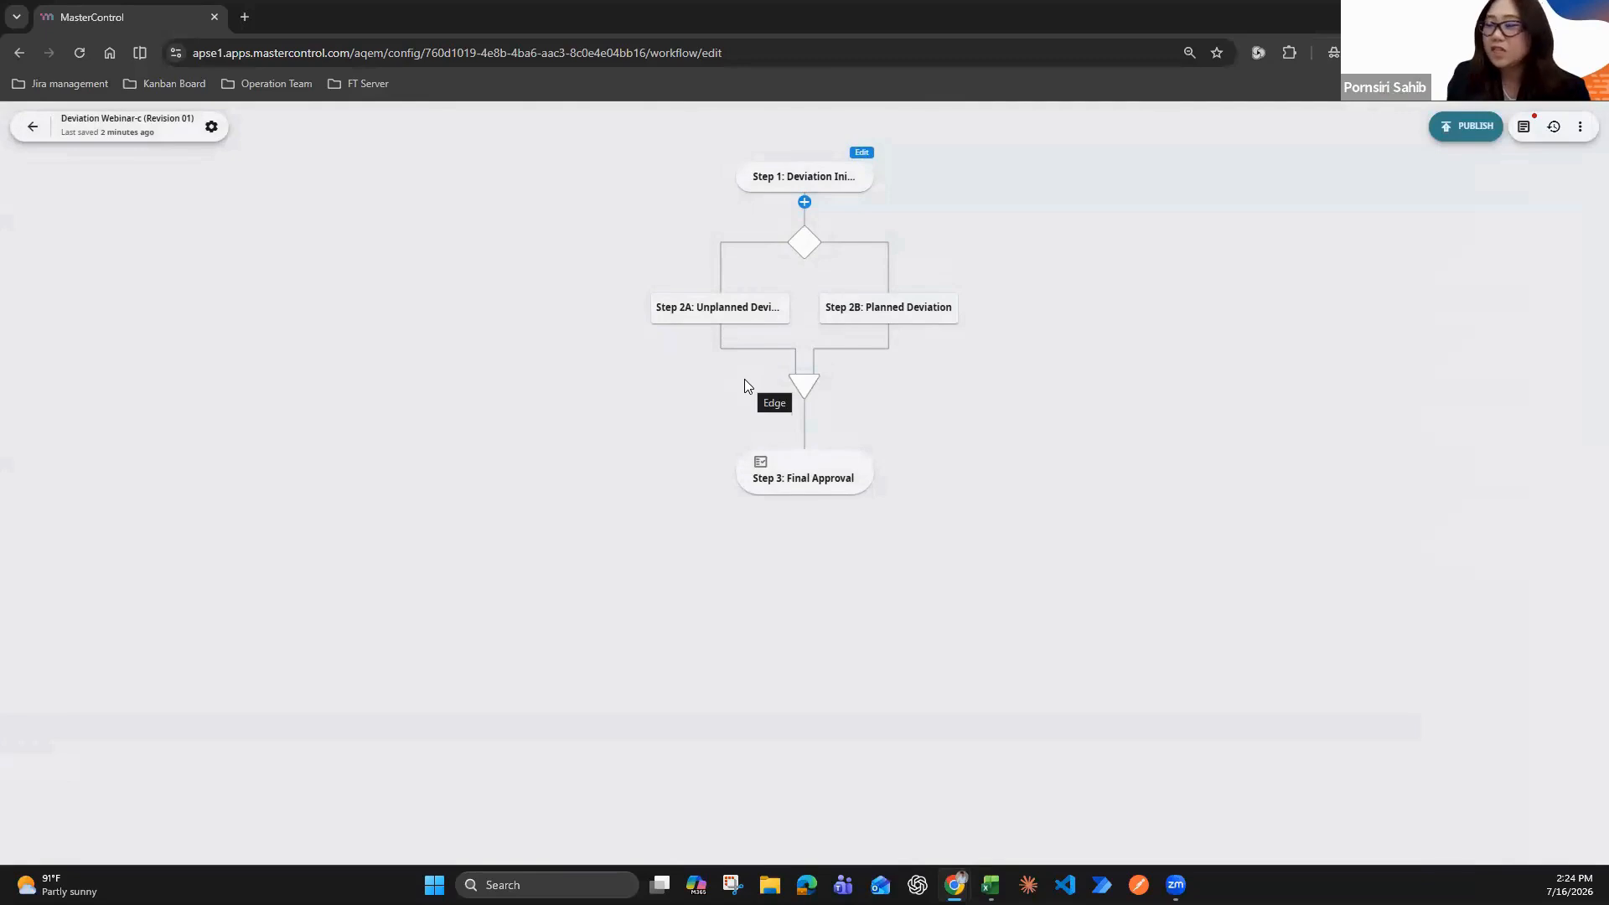
# Add a parallel step after Step 2A: Unplanned Deviation and name its first branch "Step 3A: QA Approval"
pyautogui.click(720, 333)
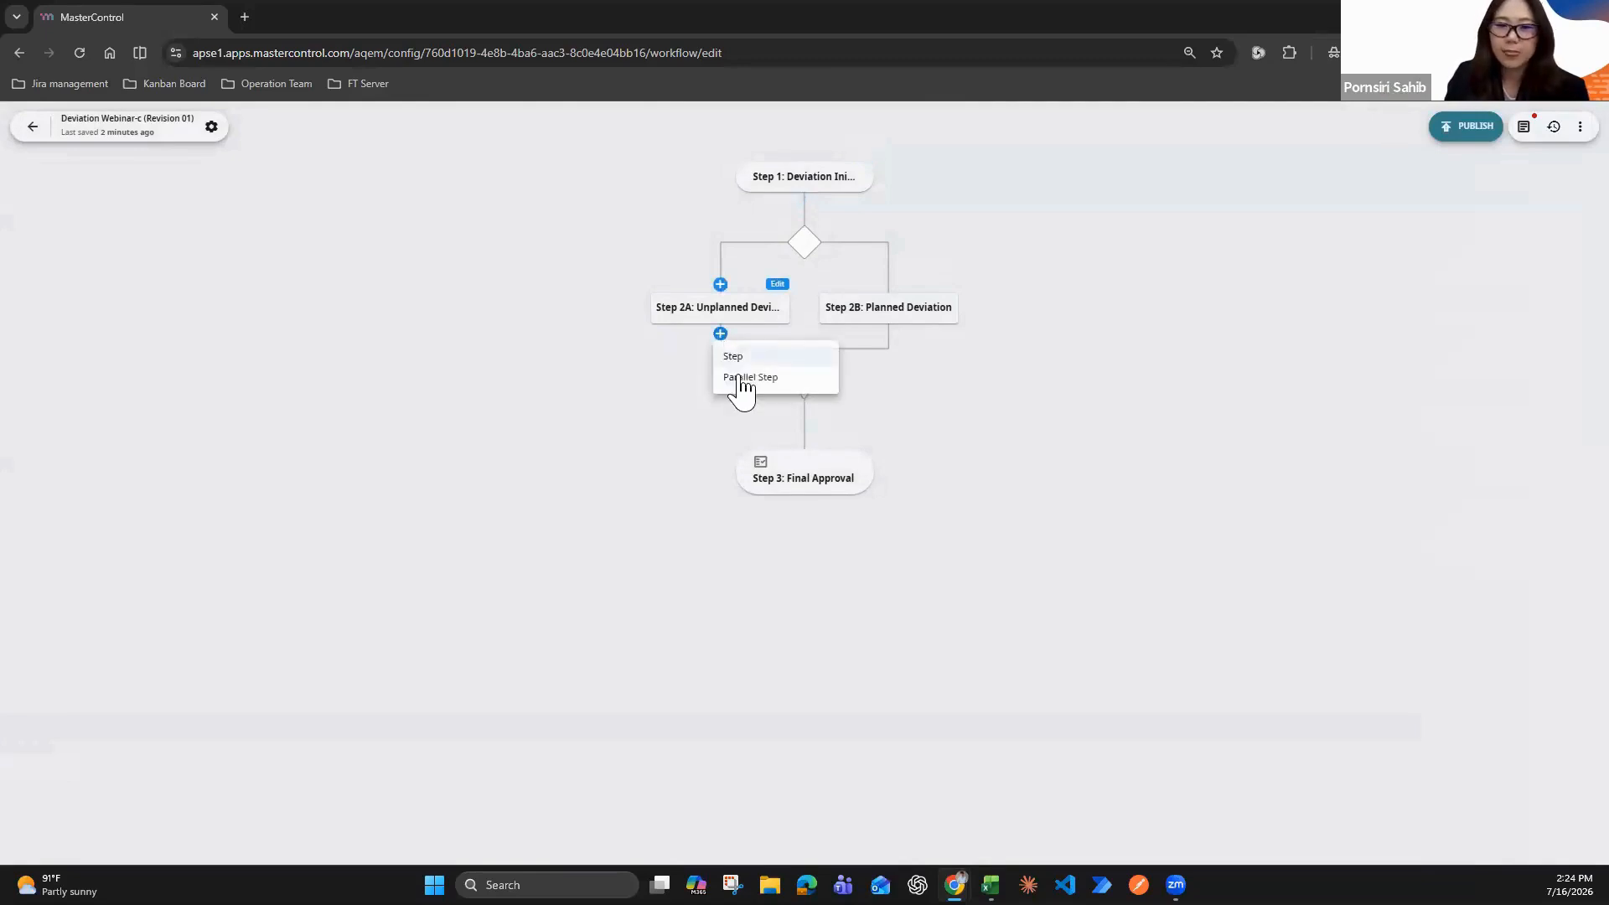
pyautogui.click(742, 378)
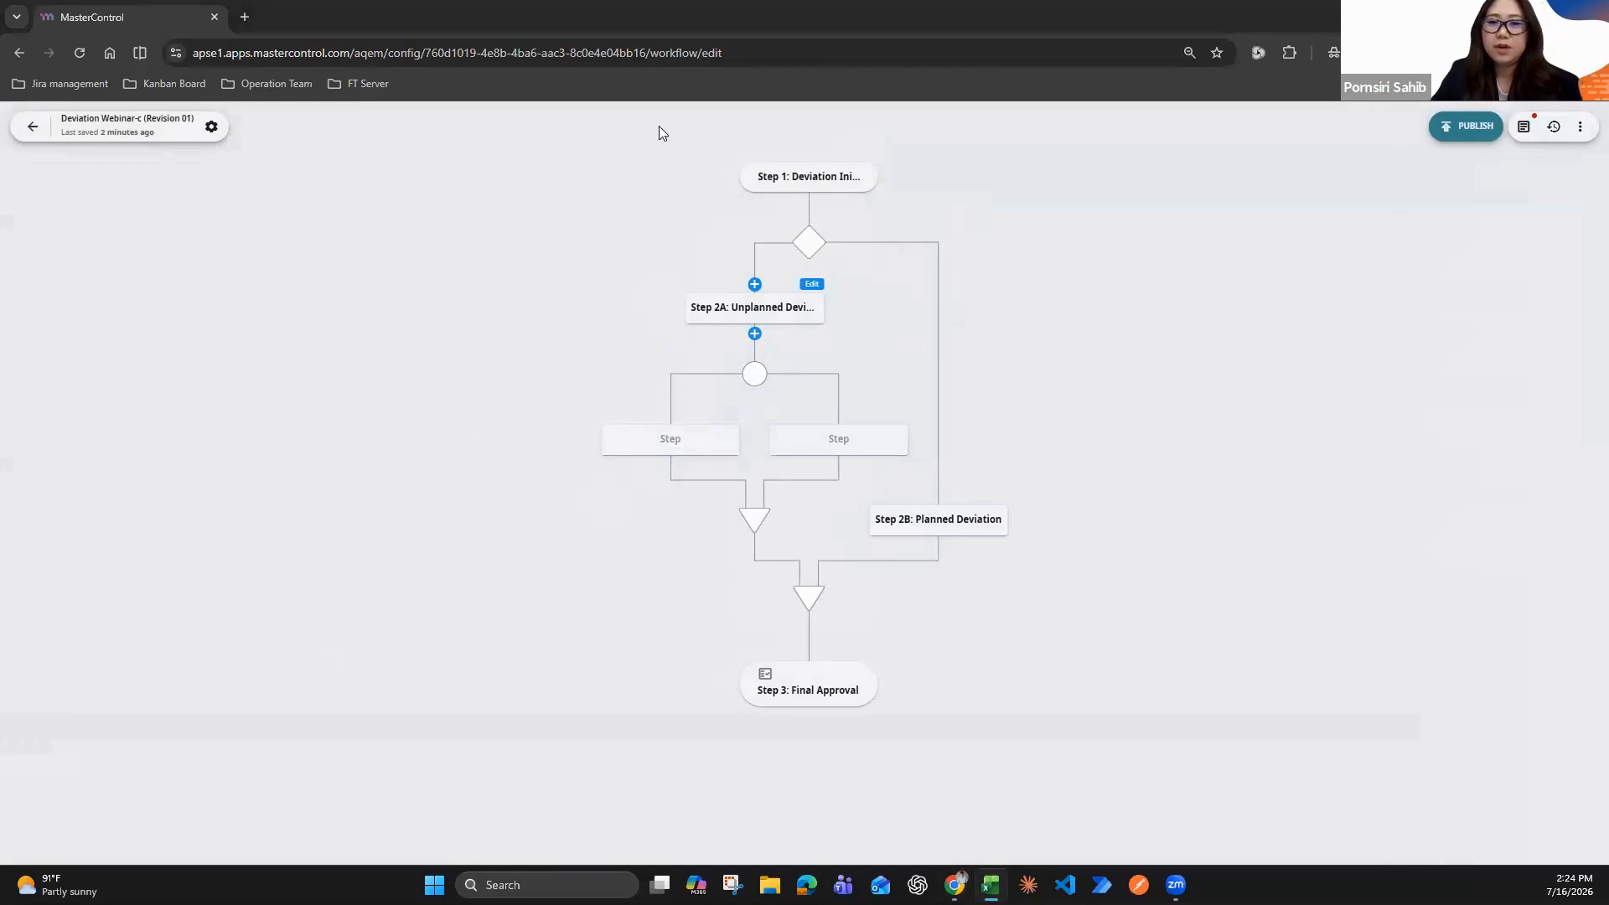
pyautogui.click(675, 436)
pyautogui.write('Step 3A: QA Approval')
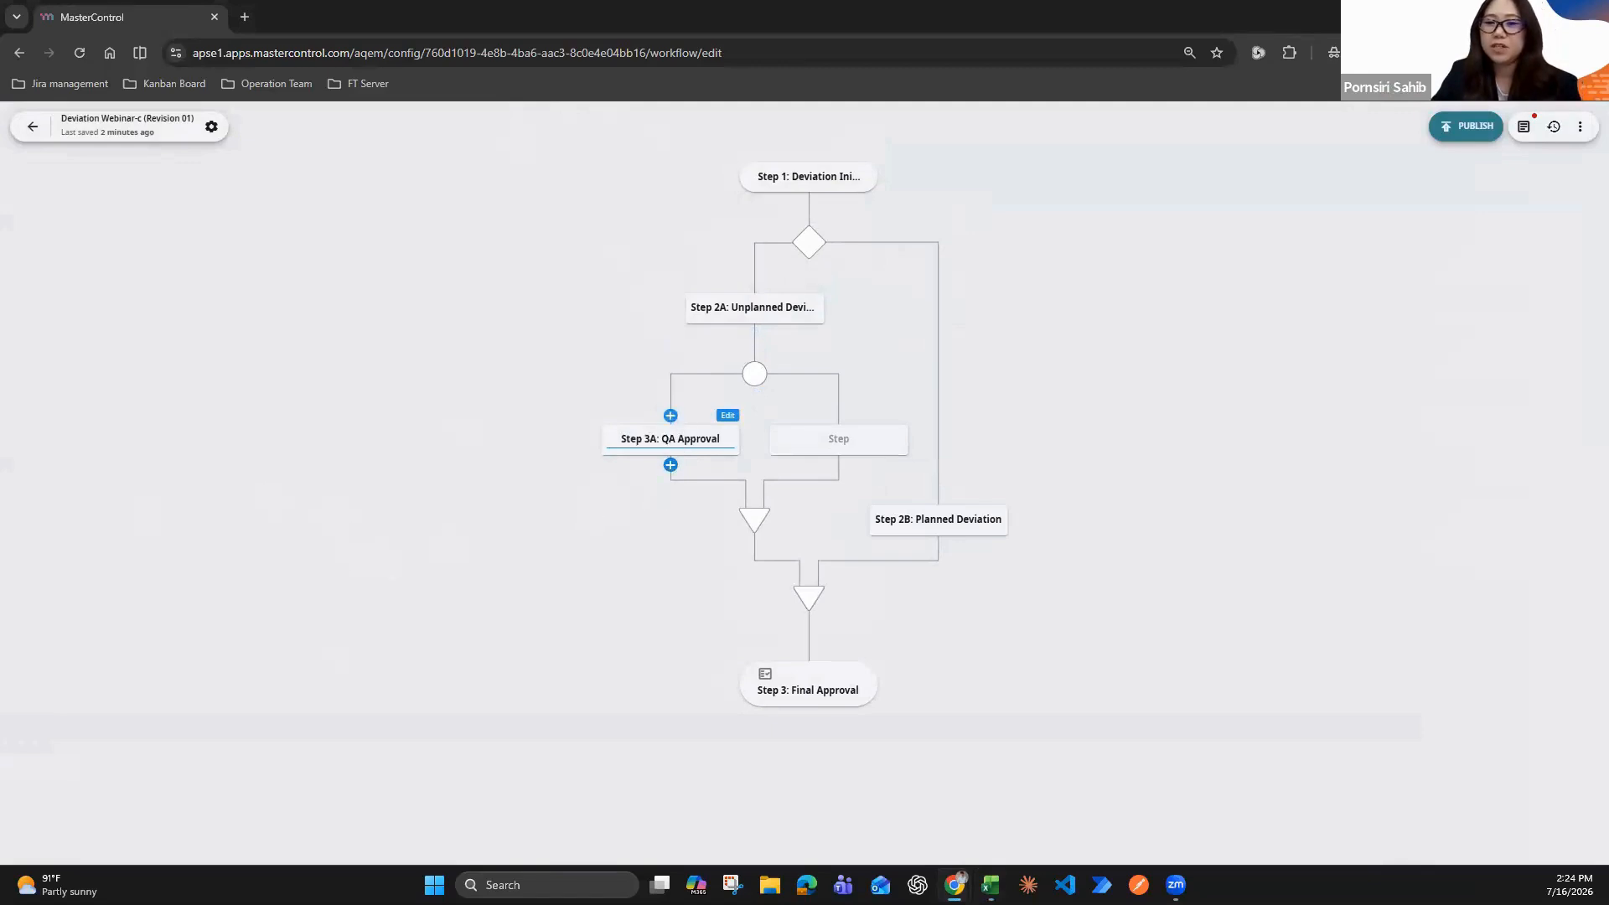
# Name the unnamed parallel branch beside Step 3A as the Step 3B production approval step
pyautogui.hotkey('alt', 'Tab')
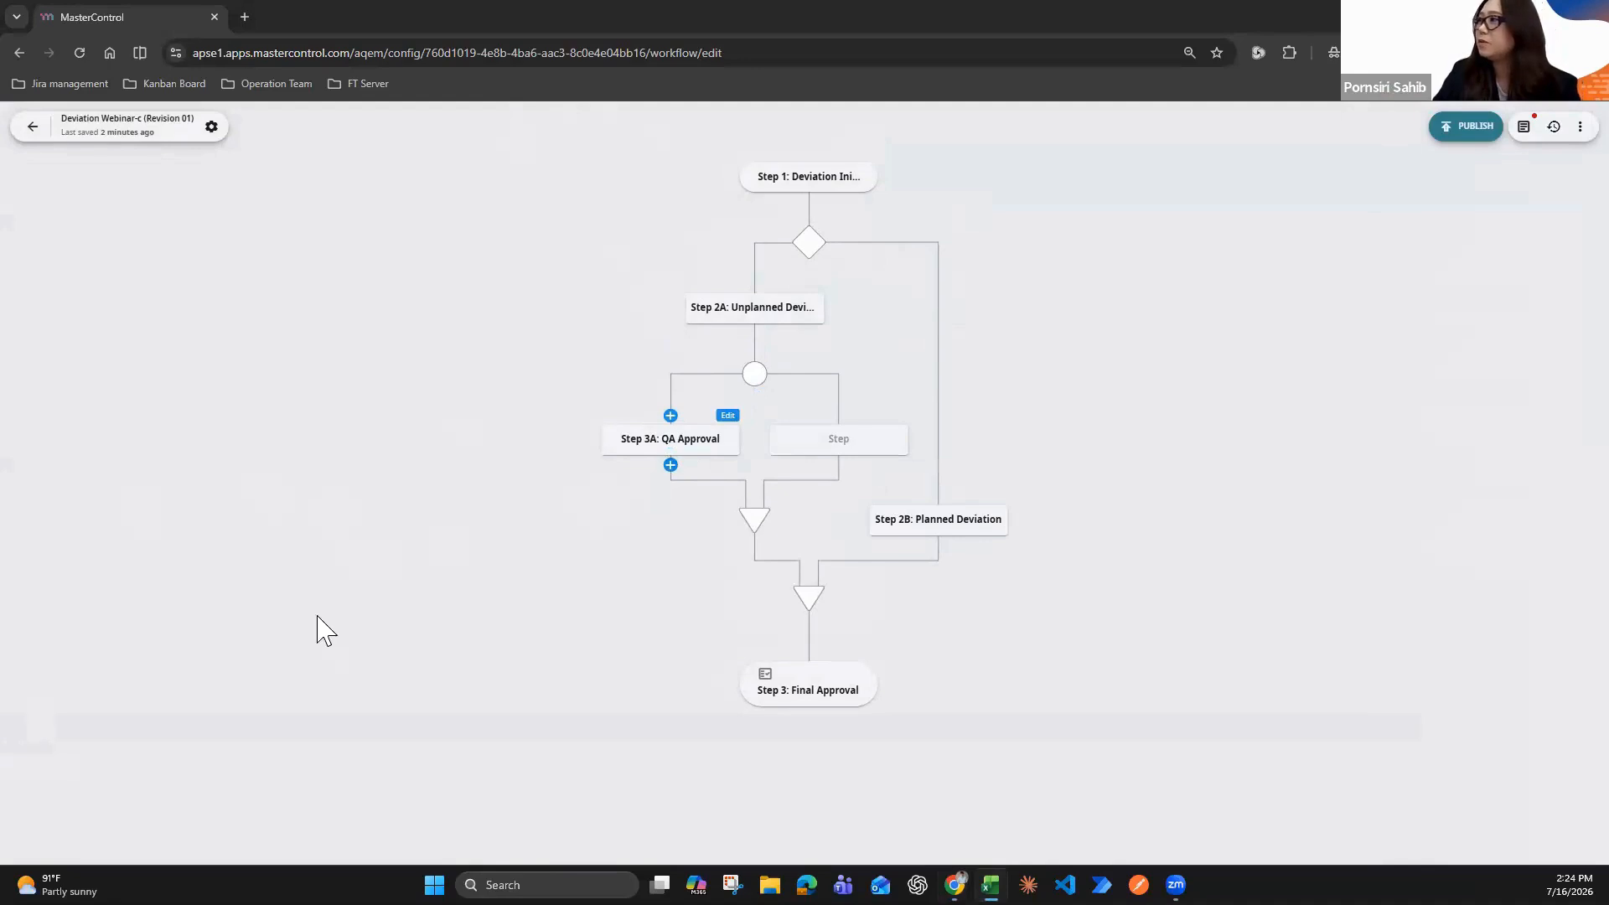
pyautogui.click(830, 439)
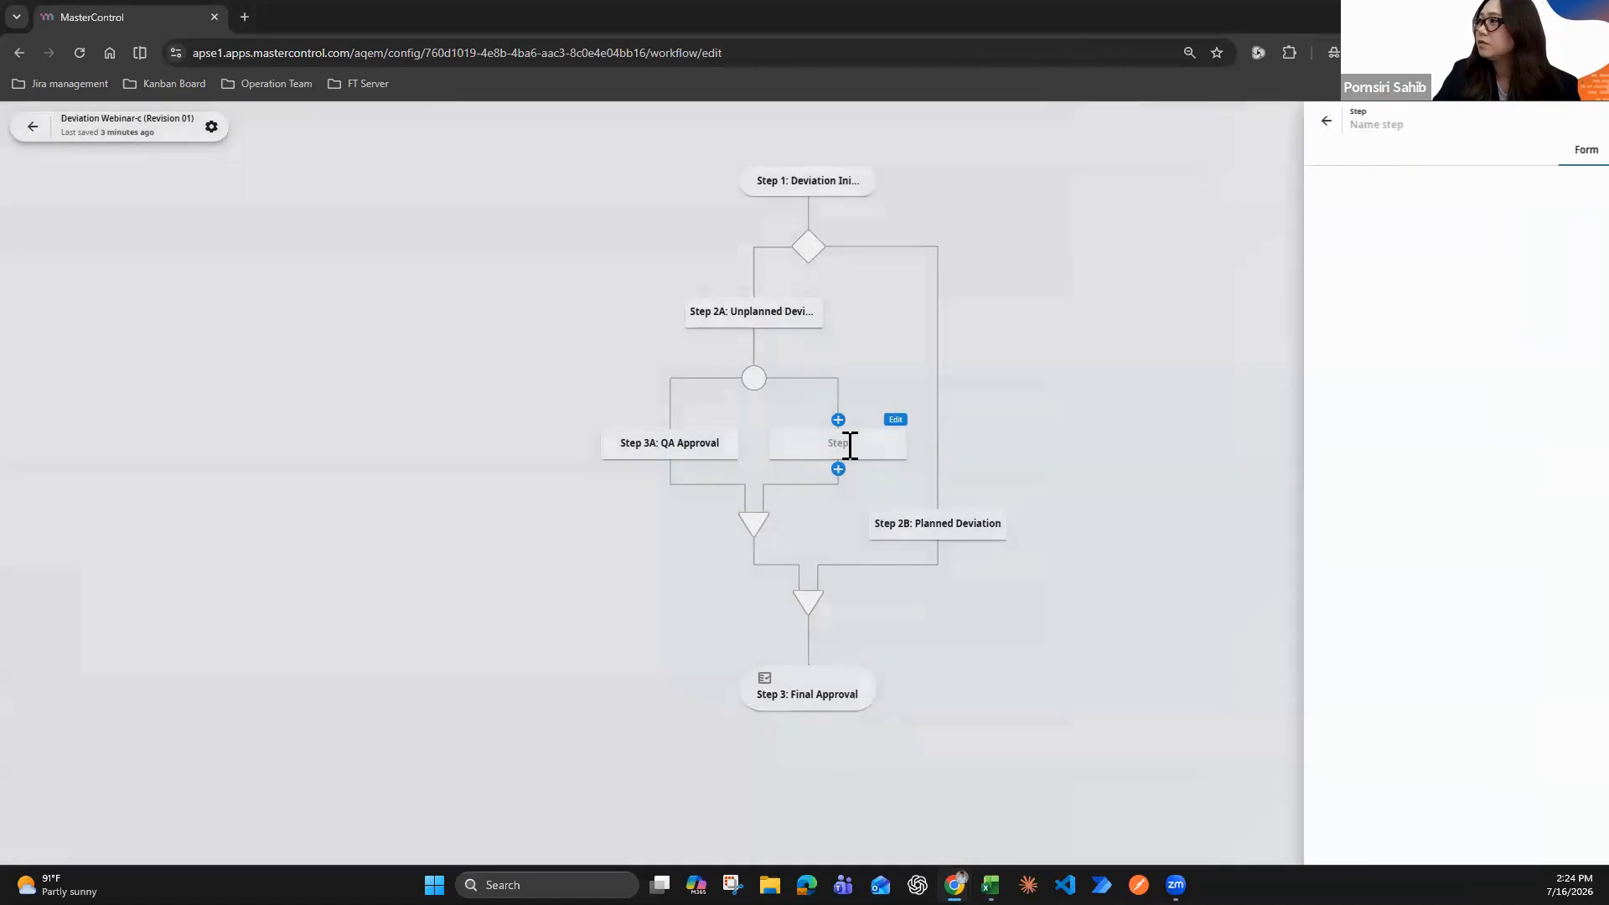
pyautogui.click(851, 445)
pyautogui.write('Step 3B: Production Approval')
pyautogui.click(642, 518)
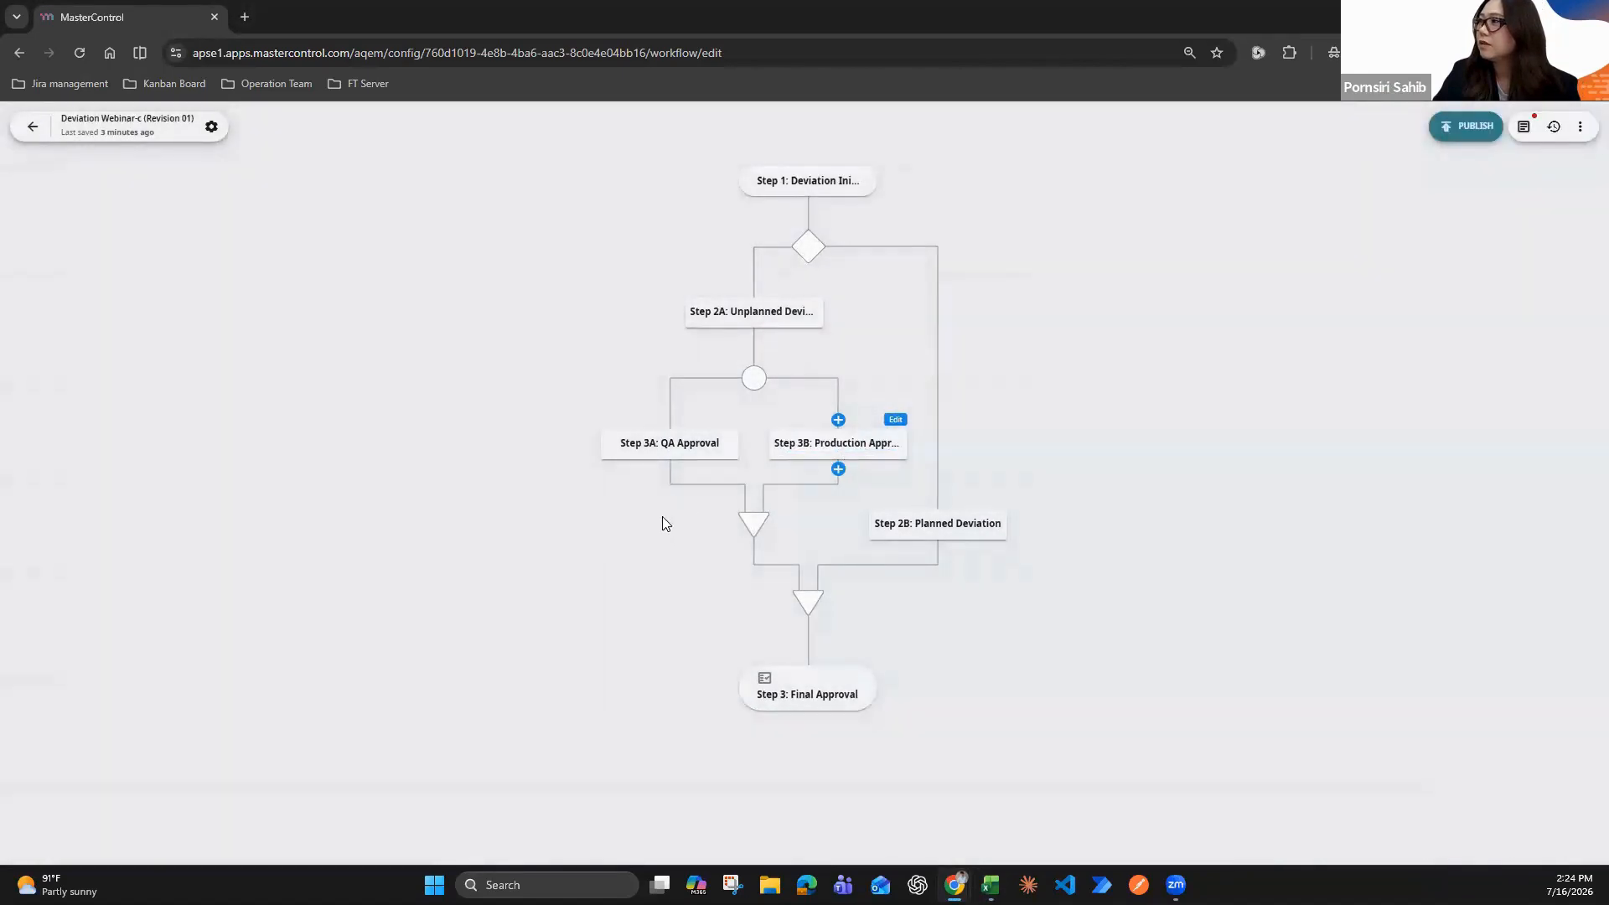
# Open the form of Step 3A: QA Approval and title its first section "QA Justification"
pyautogui.click(729, 421)
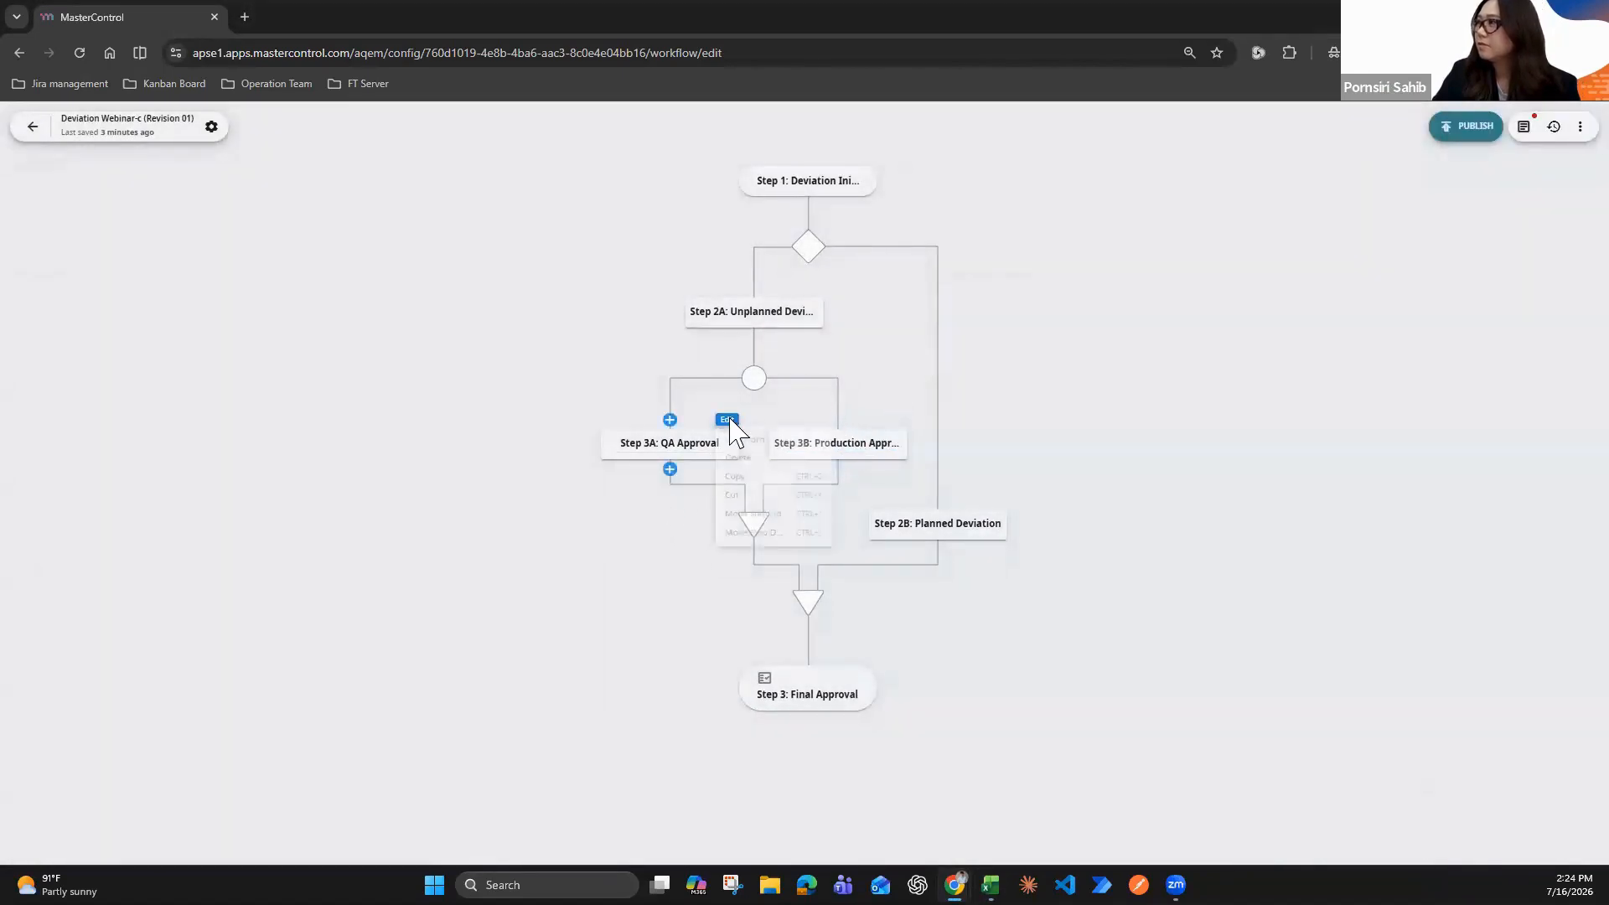
pyautogui.click(748, 442)
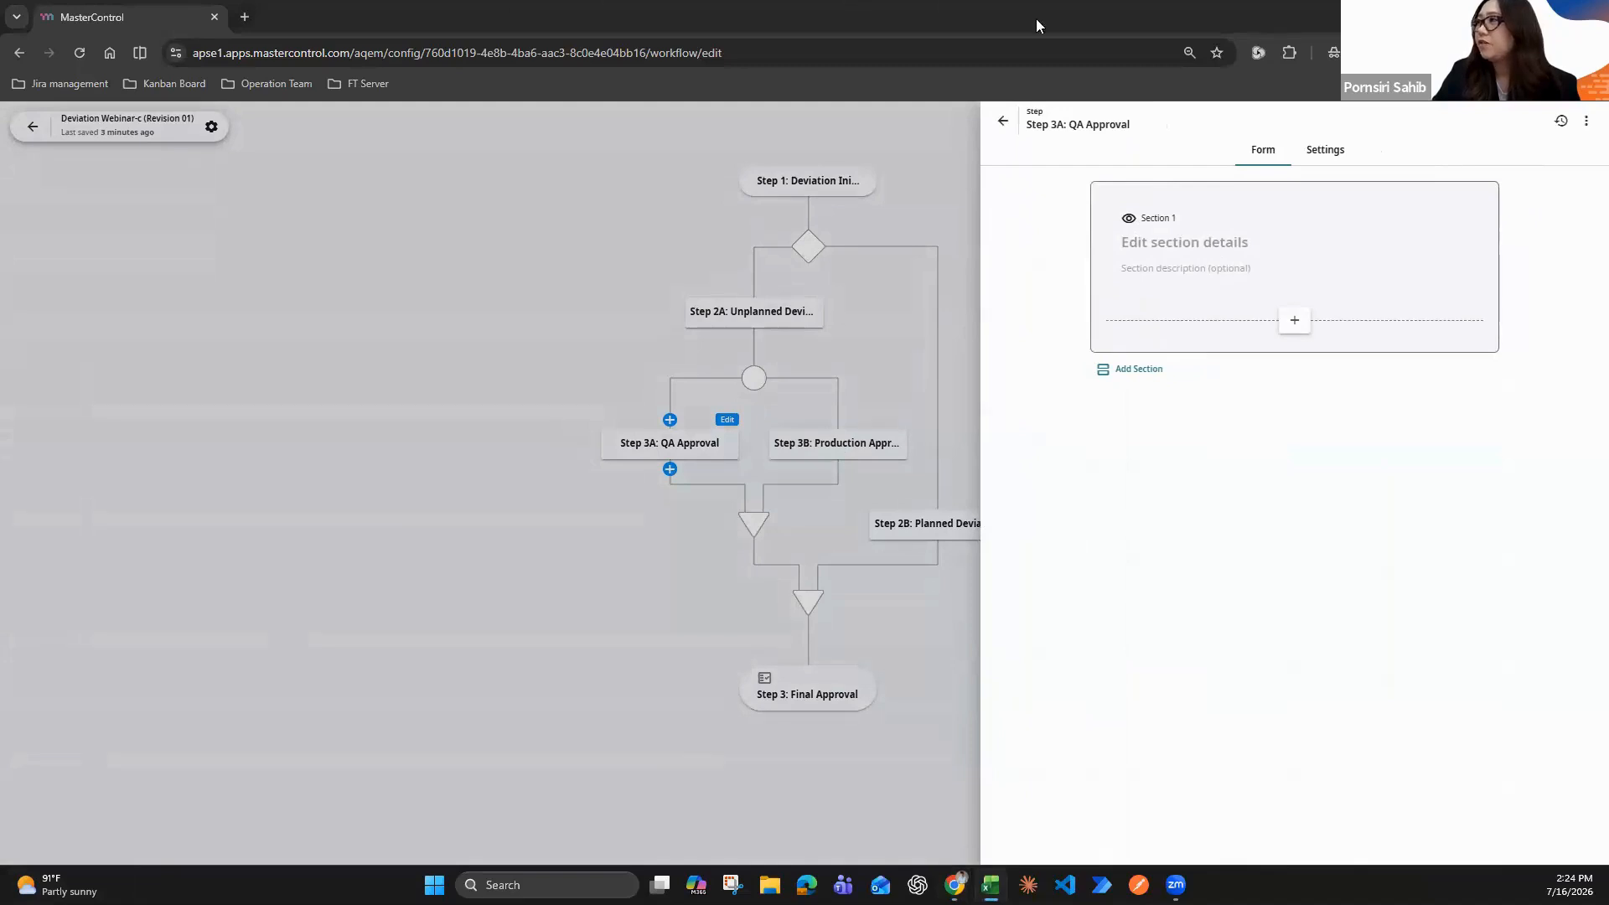
pyautogui.click(1193, 249)
pyautogui.write('QA Justification')
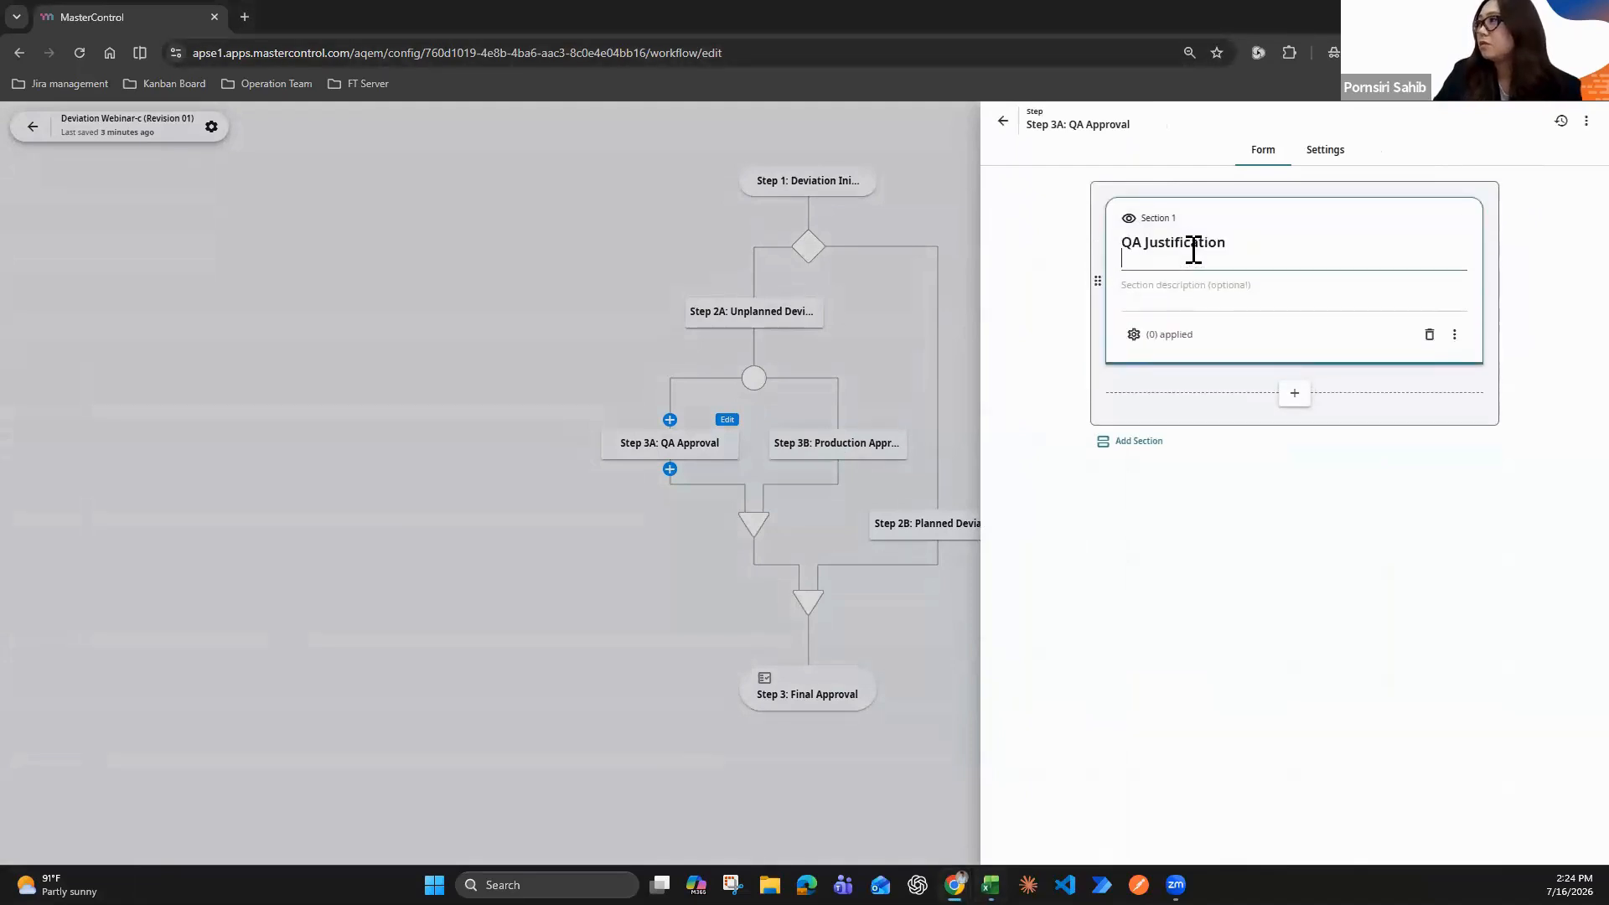
pyautogui.press('BackSpace')
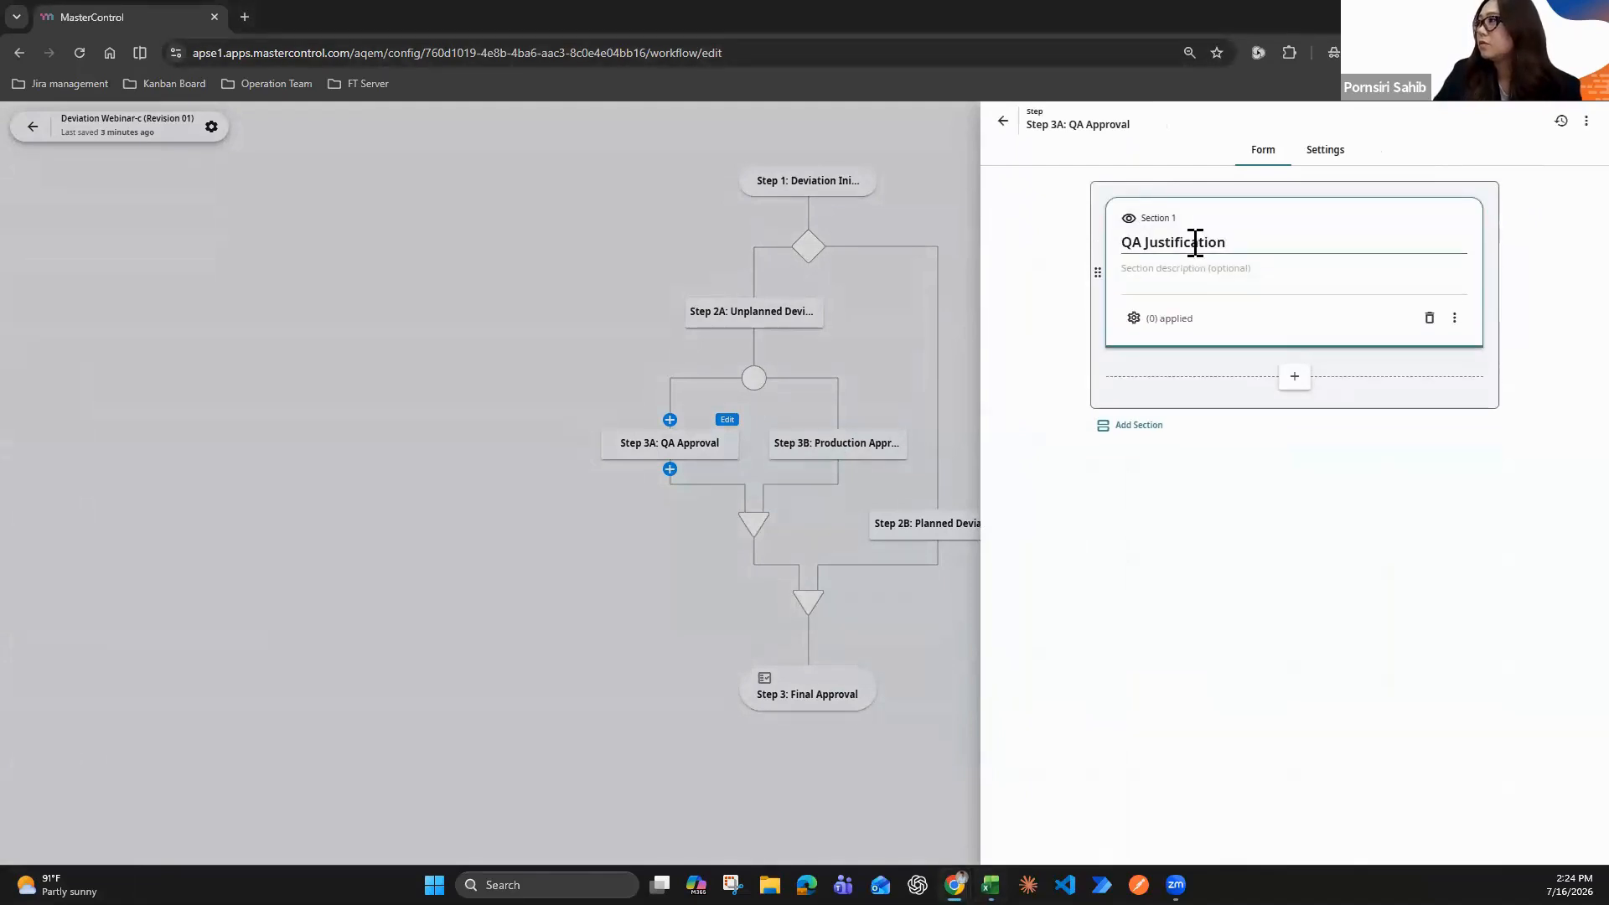
# Add a Long Text field labelled "QA Justification" to the first section of the Step 3A form
pyautogui.click(1295, 379)
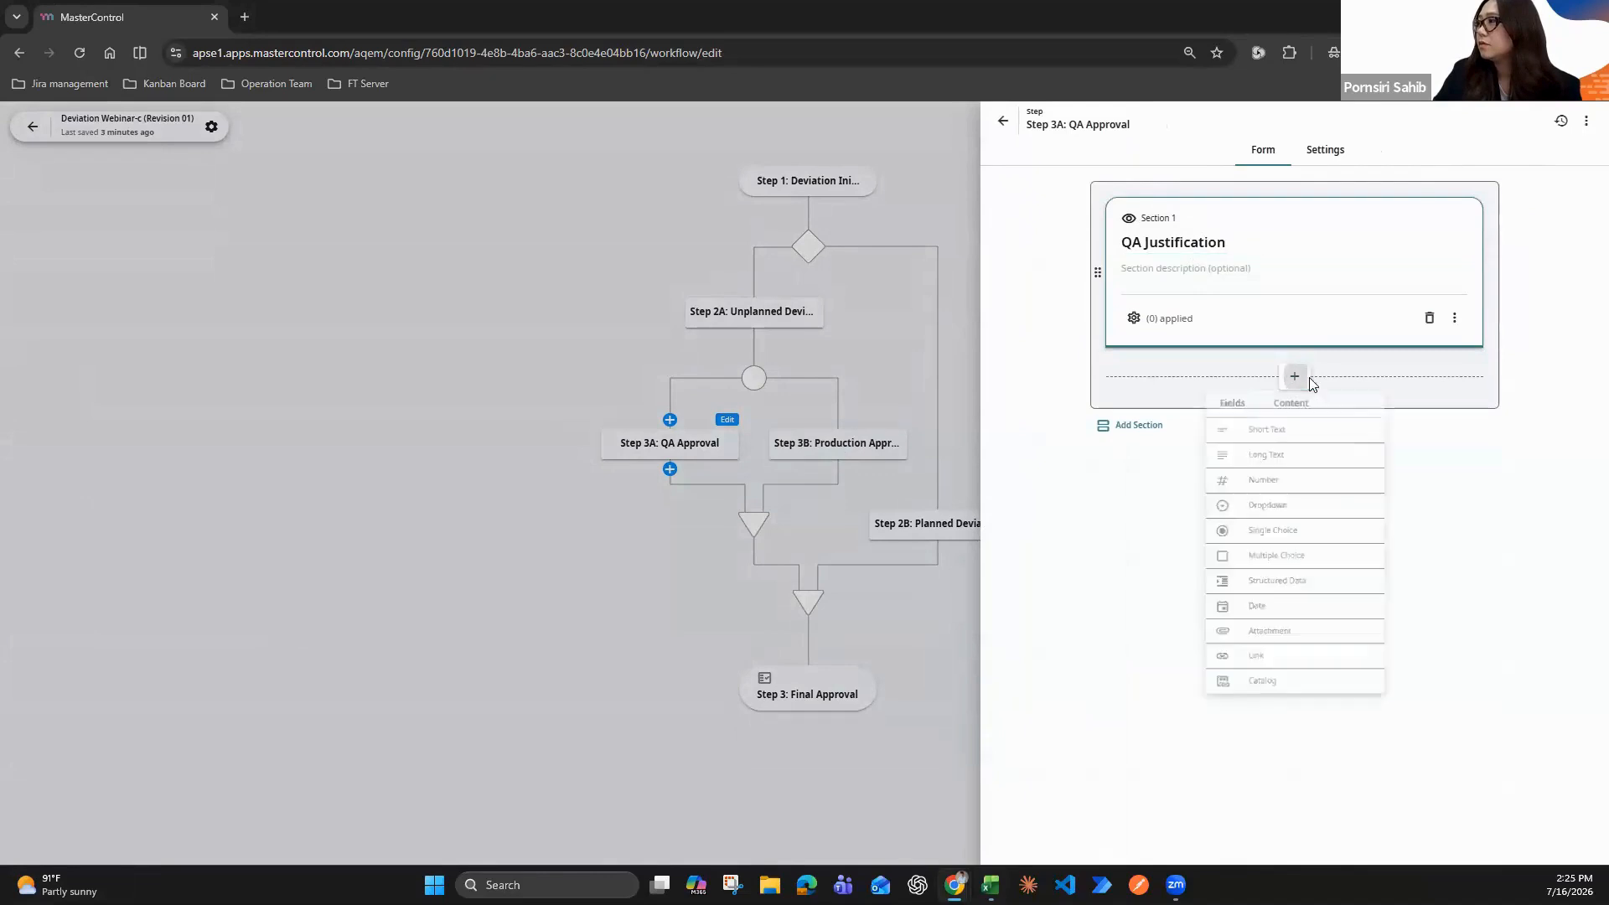
pyautogui.click(1274, 434)
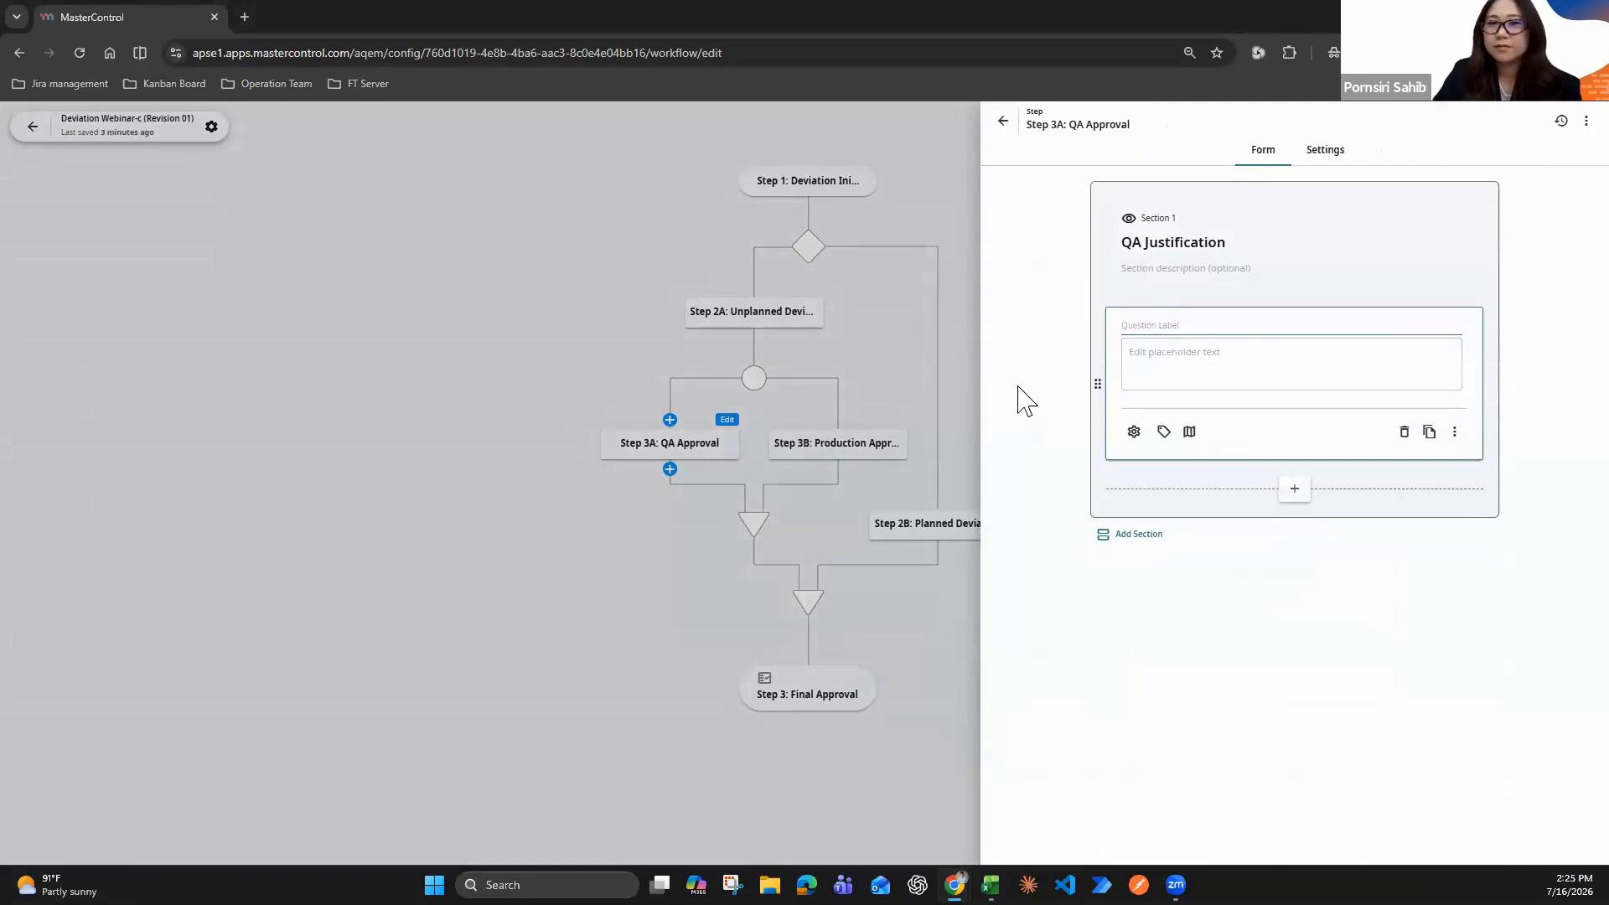
pyautogui.write('QA Justification')
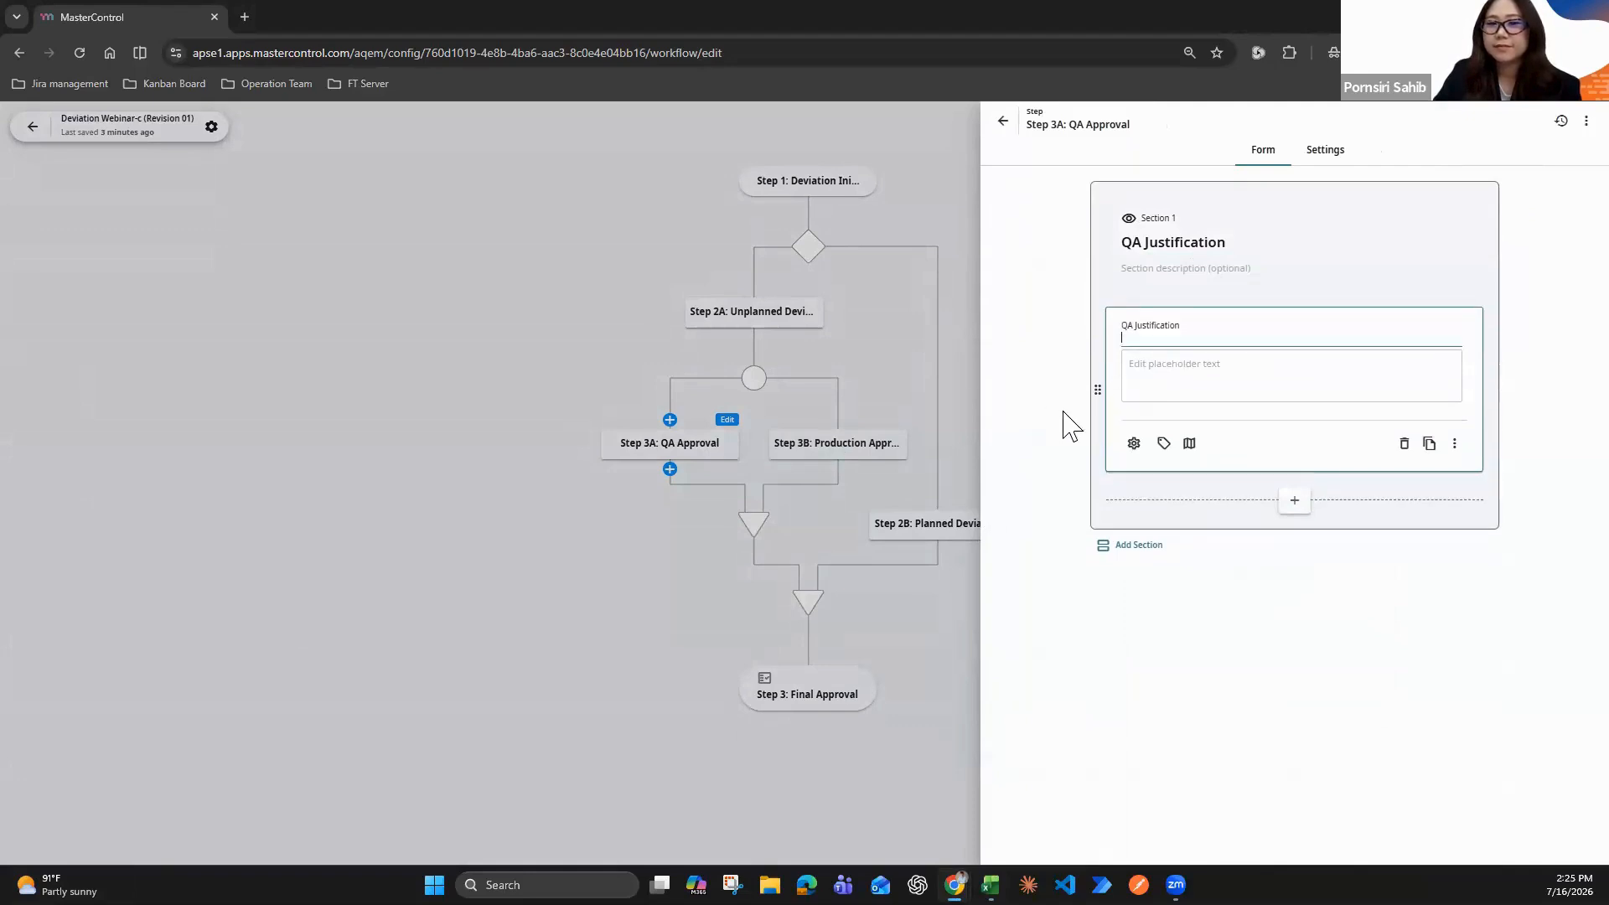
# Rename the first section of the Step 3A form as "QA Approval"
pyautogui.click(1187, 250)
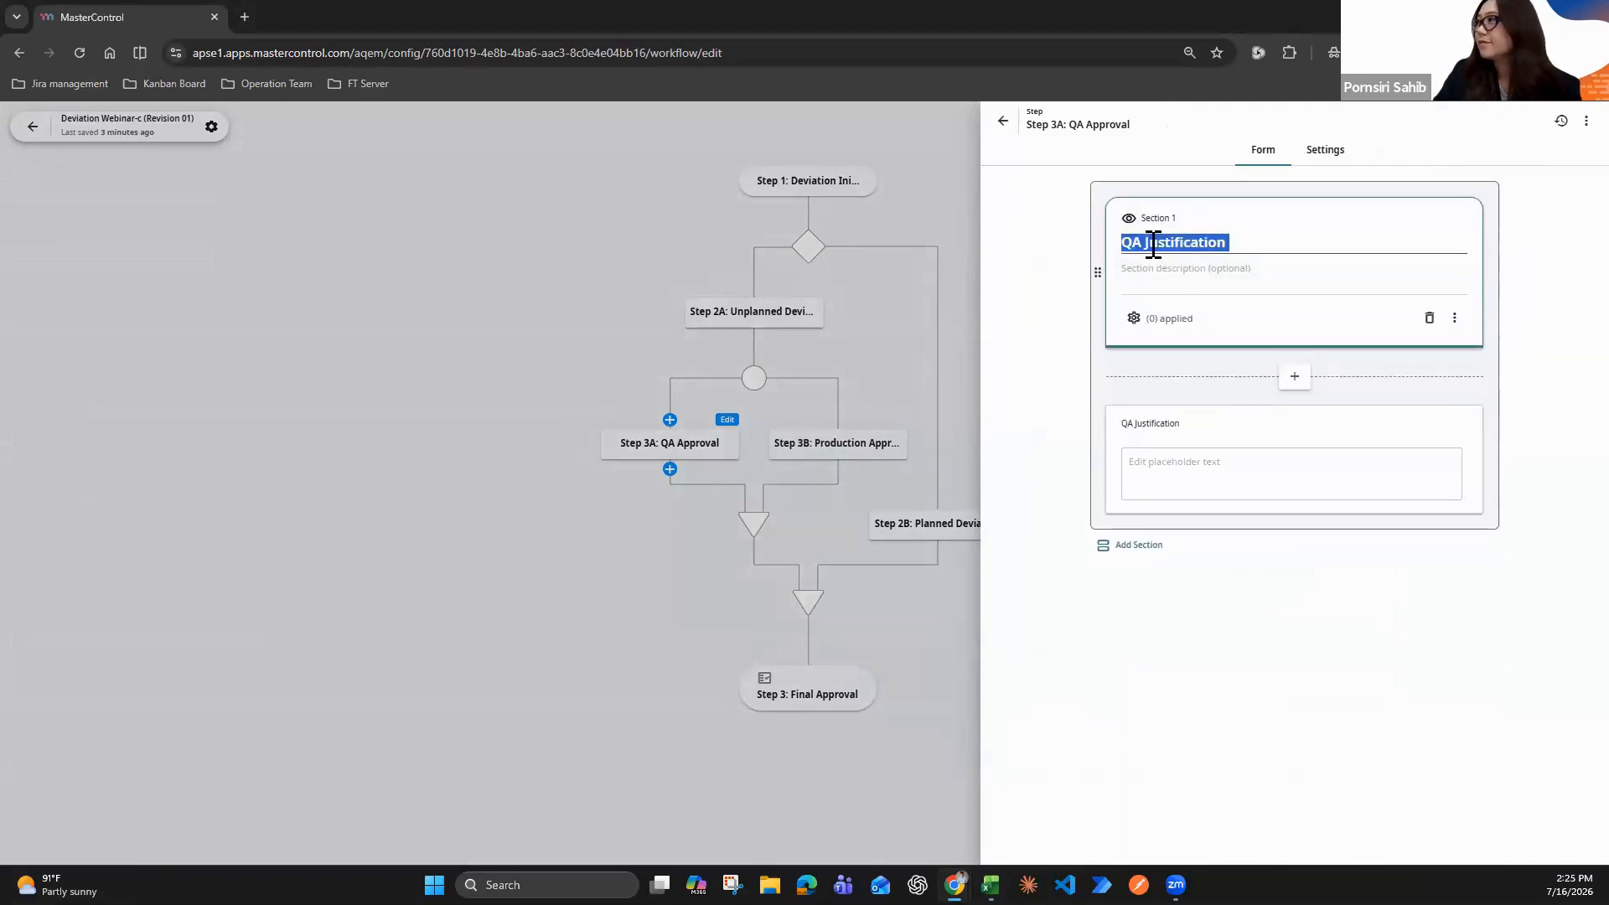
pyautogui.click(1229, 244)
pyautogui.moveTo(1144, 249); pyautogui.dragTo(1265, 270)
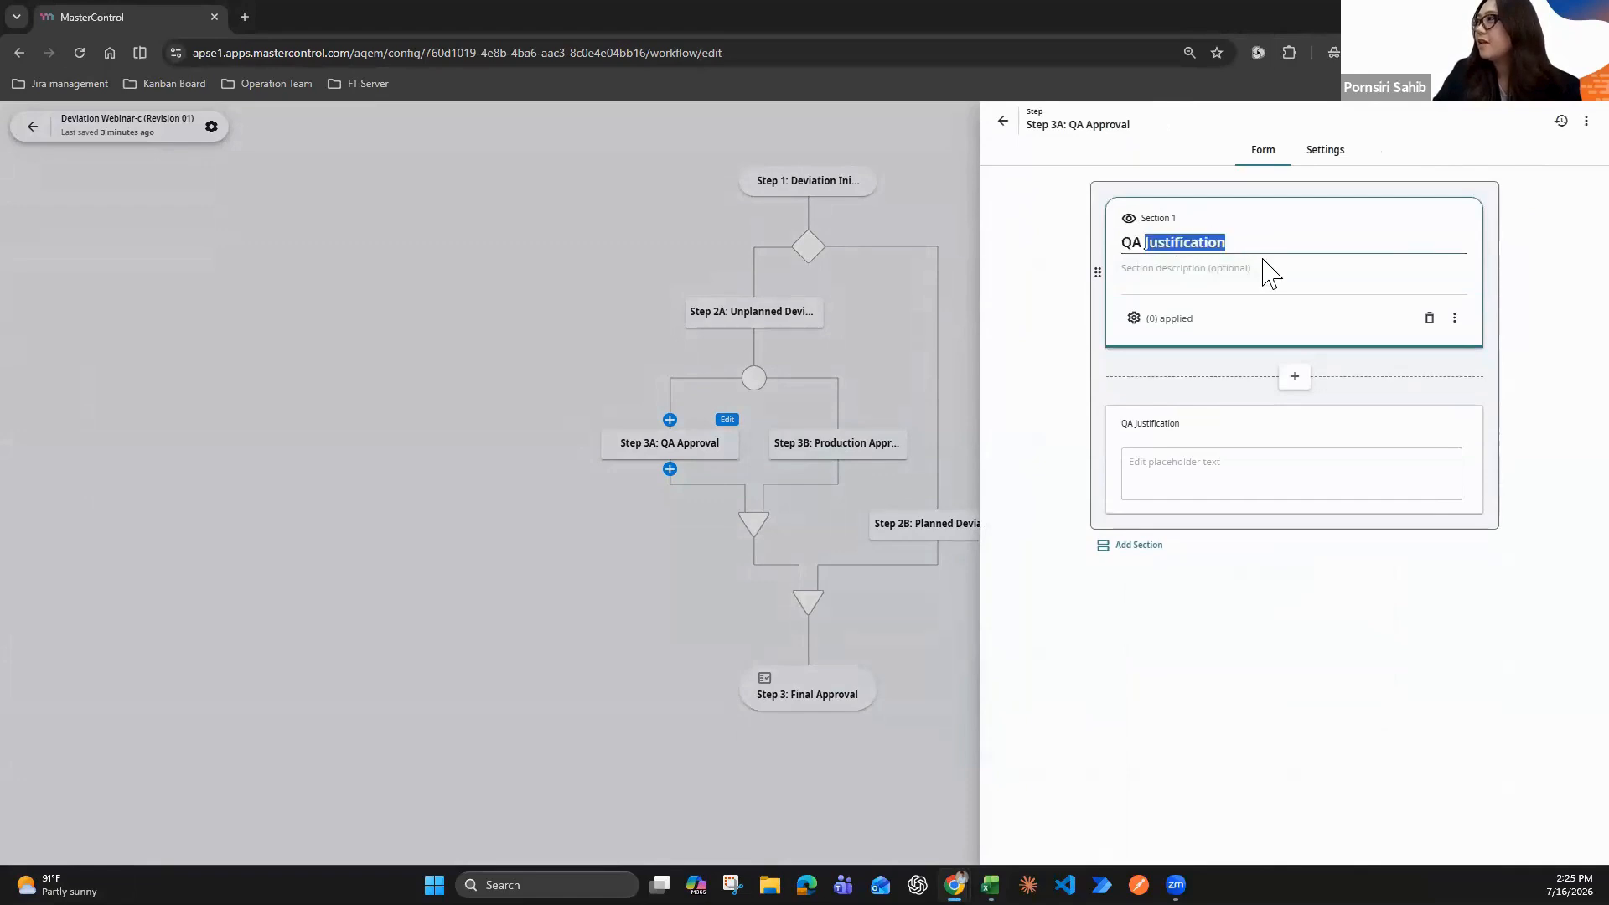
pyautogui.press('BackSpace')
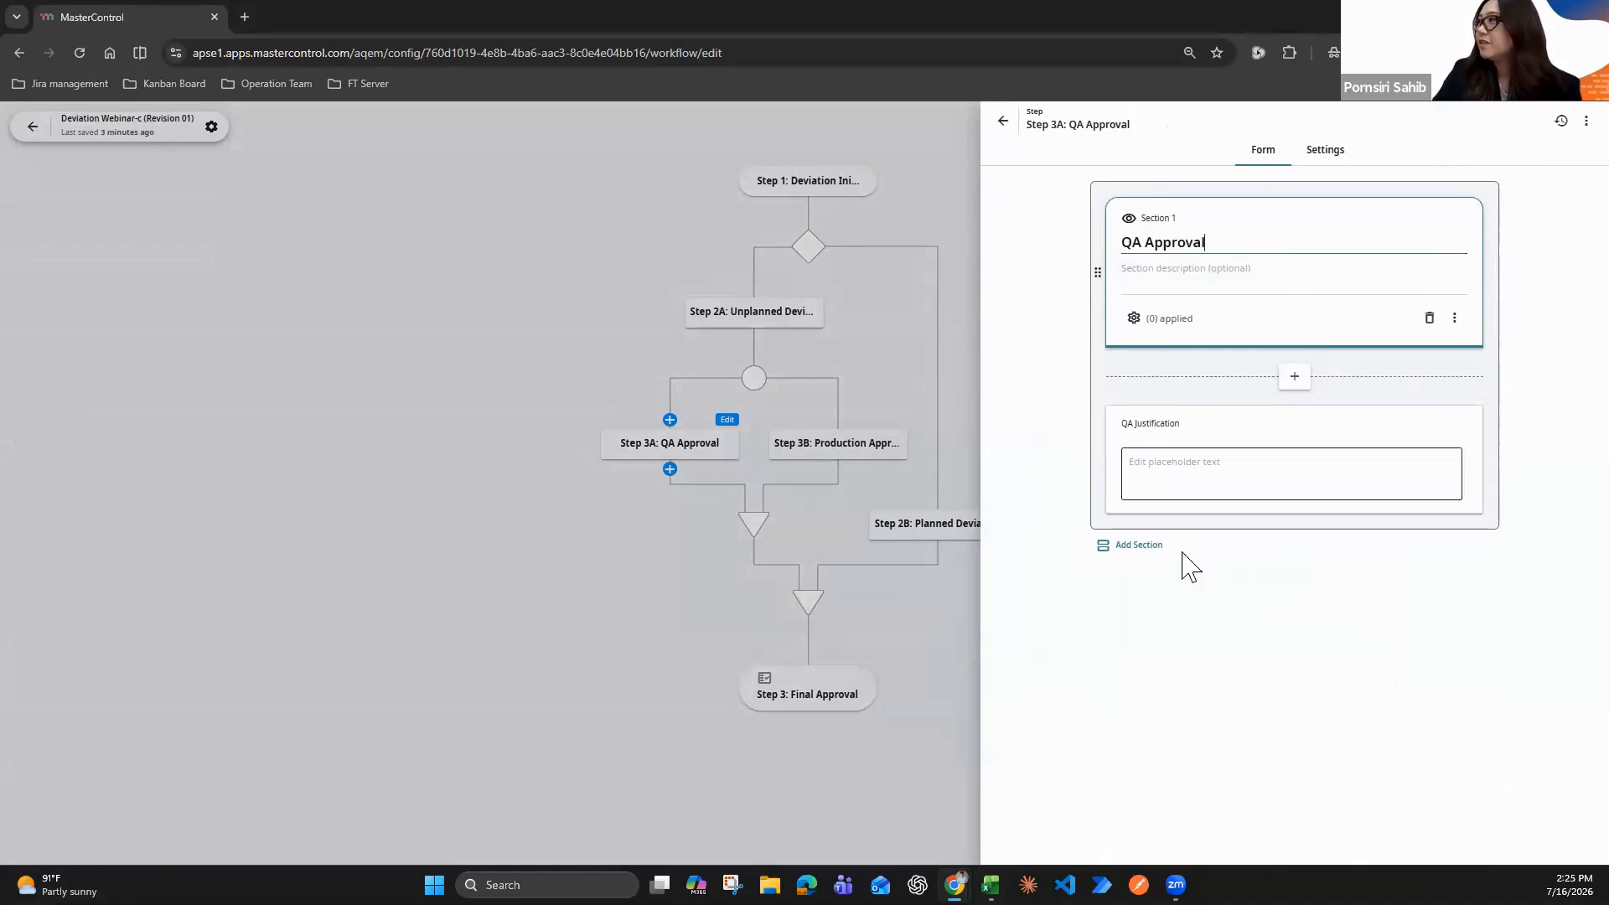
# Add an assignee rule to Step 3A: QA Approval with User including the QA approver, and close the step
pyautogui.click(1328, 158)
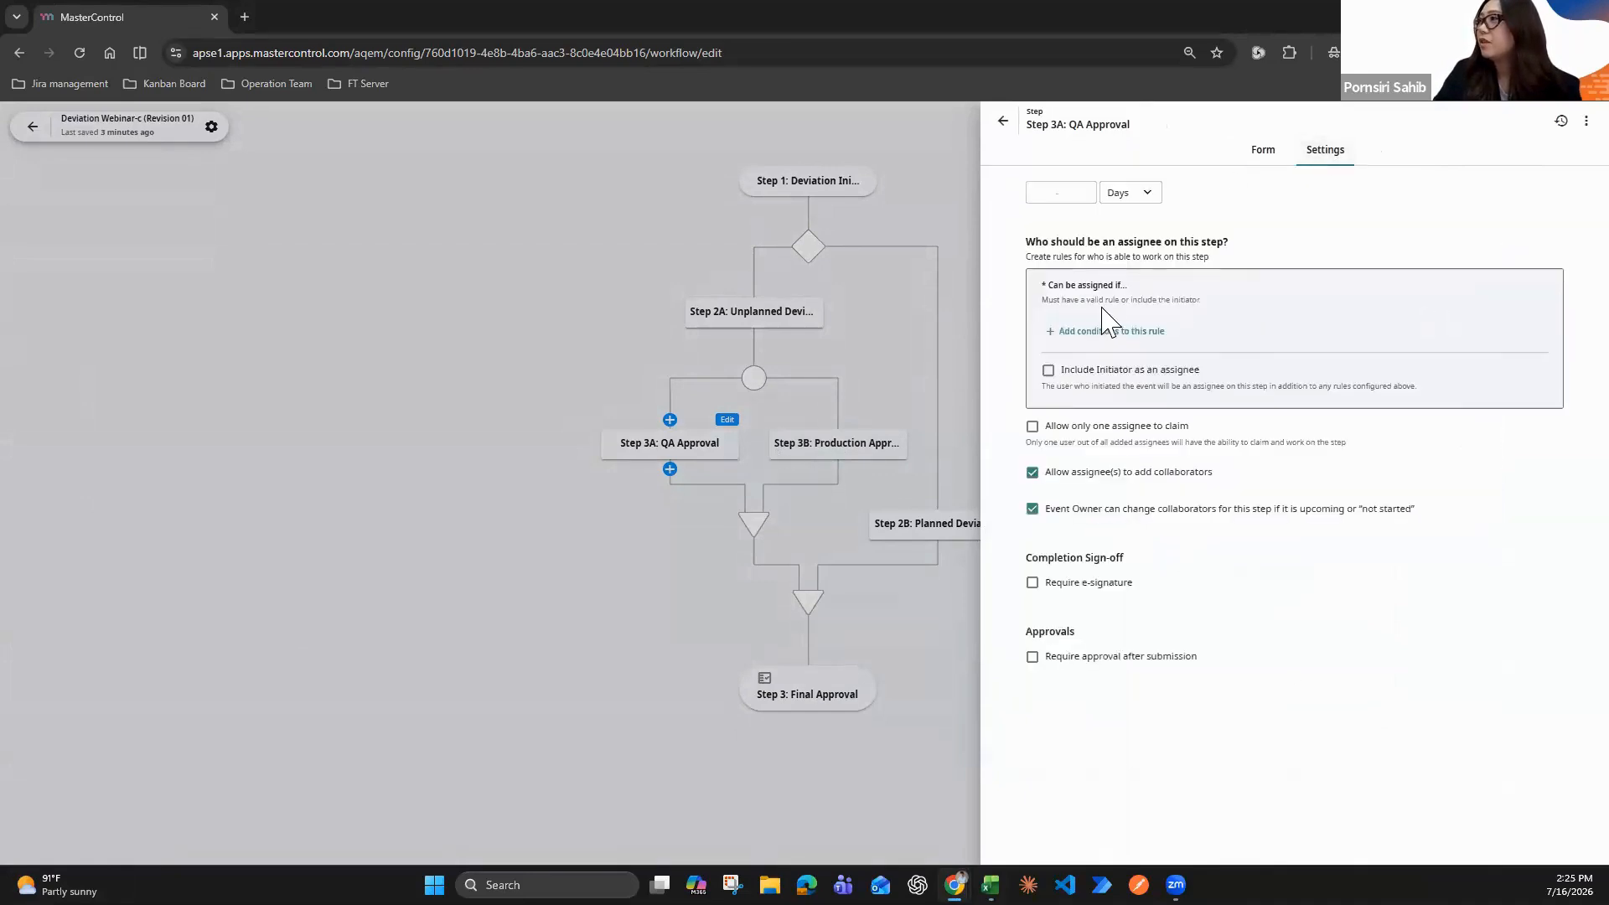
pyautogui.click(1096, 334)
pyautogui.click(1097, 336)
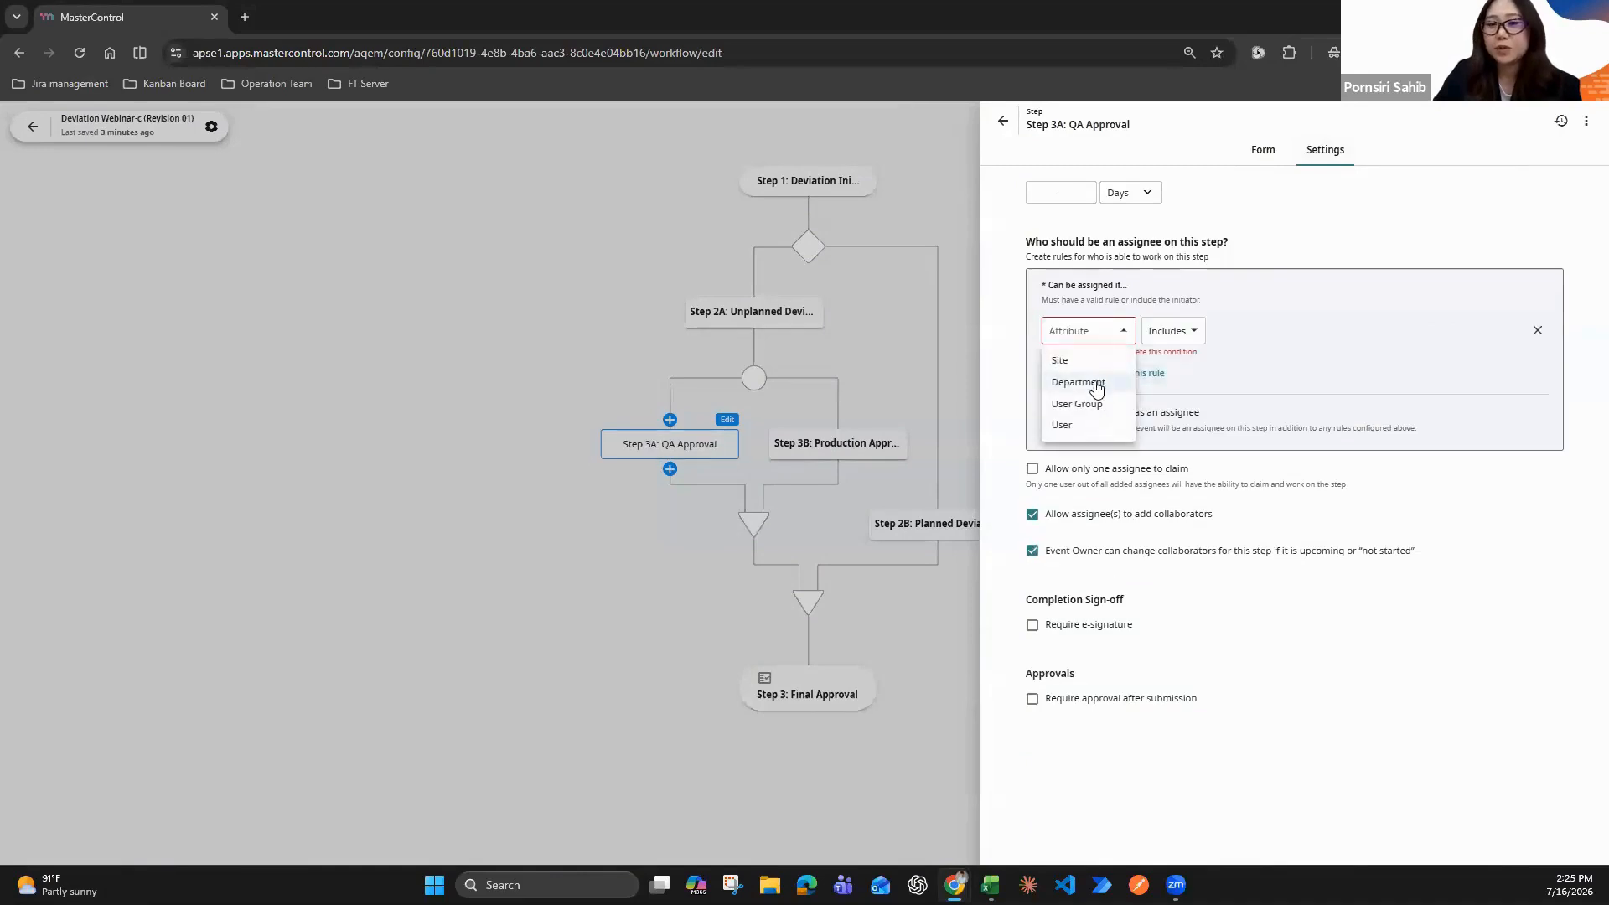
pyautogui.click(1079, 429)
pyautogui.click(1240, 333)
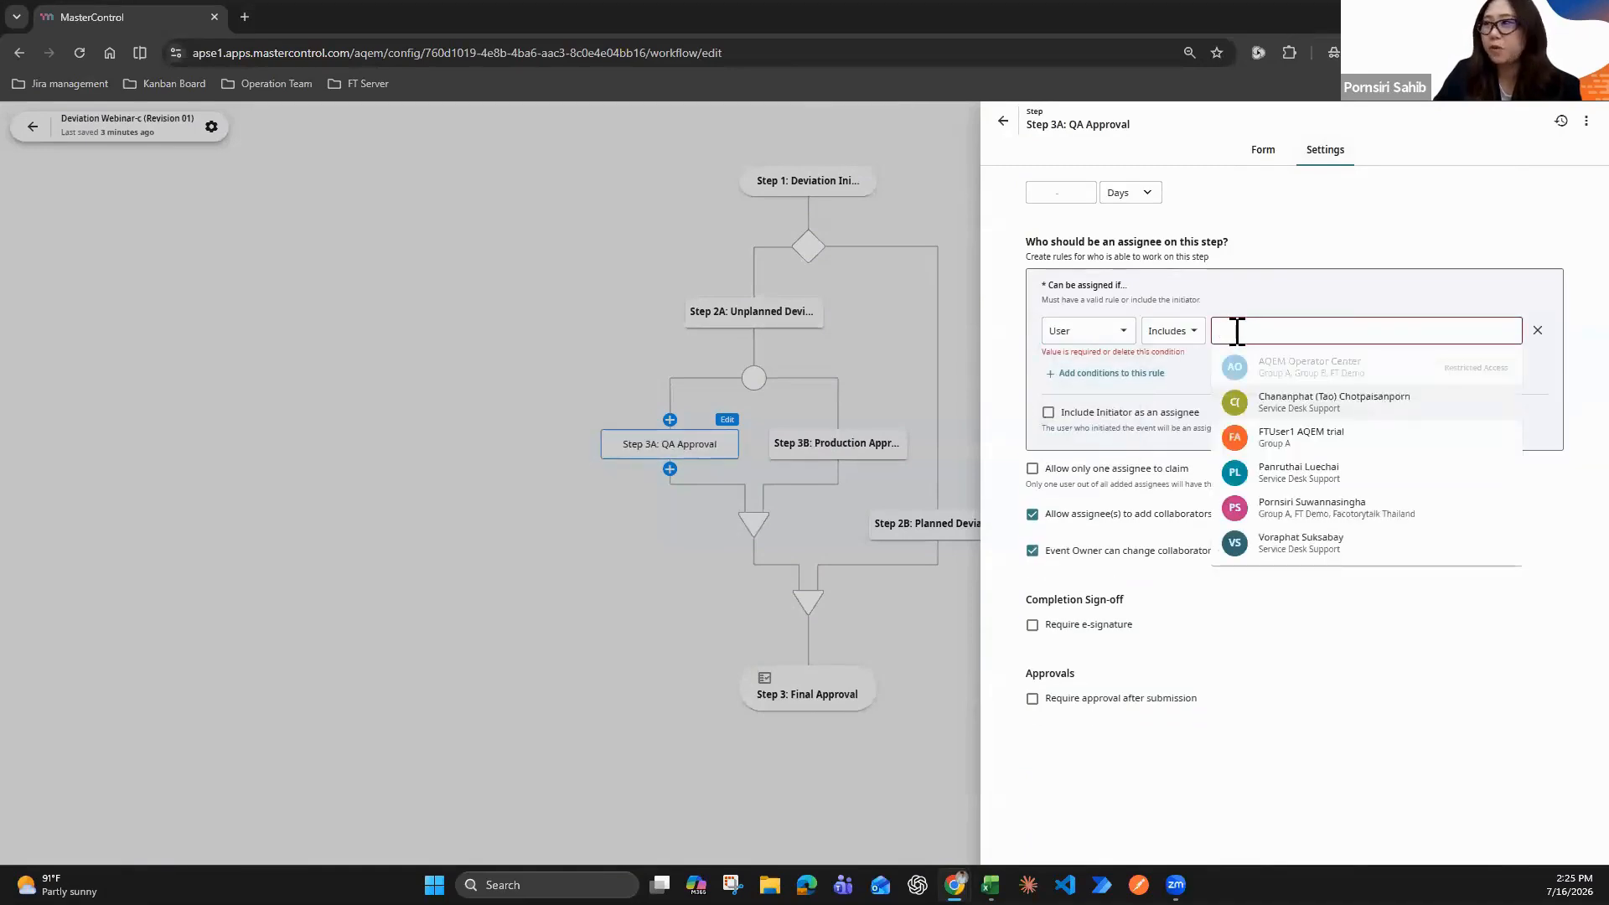
pyautogui.write('mvi')
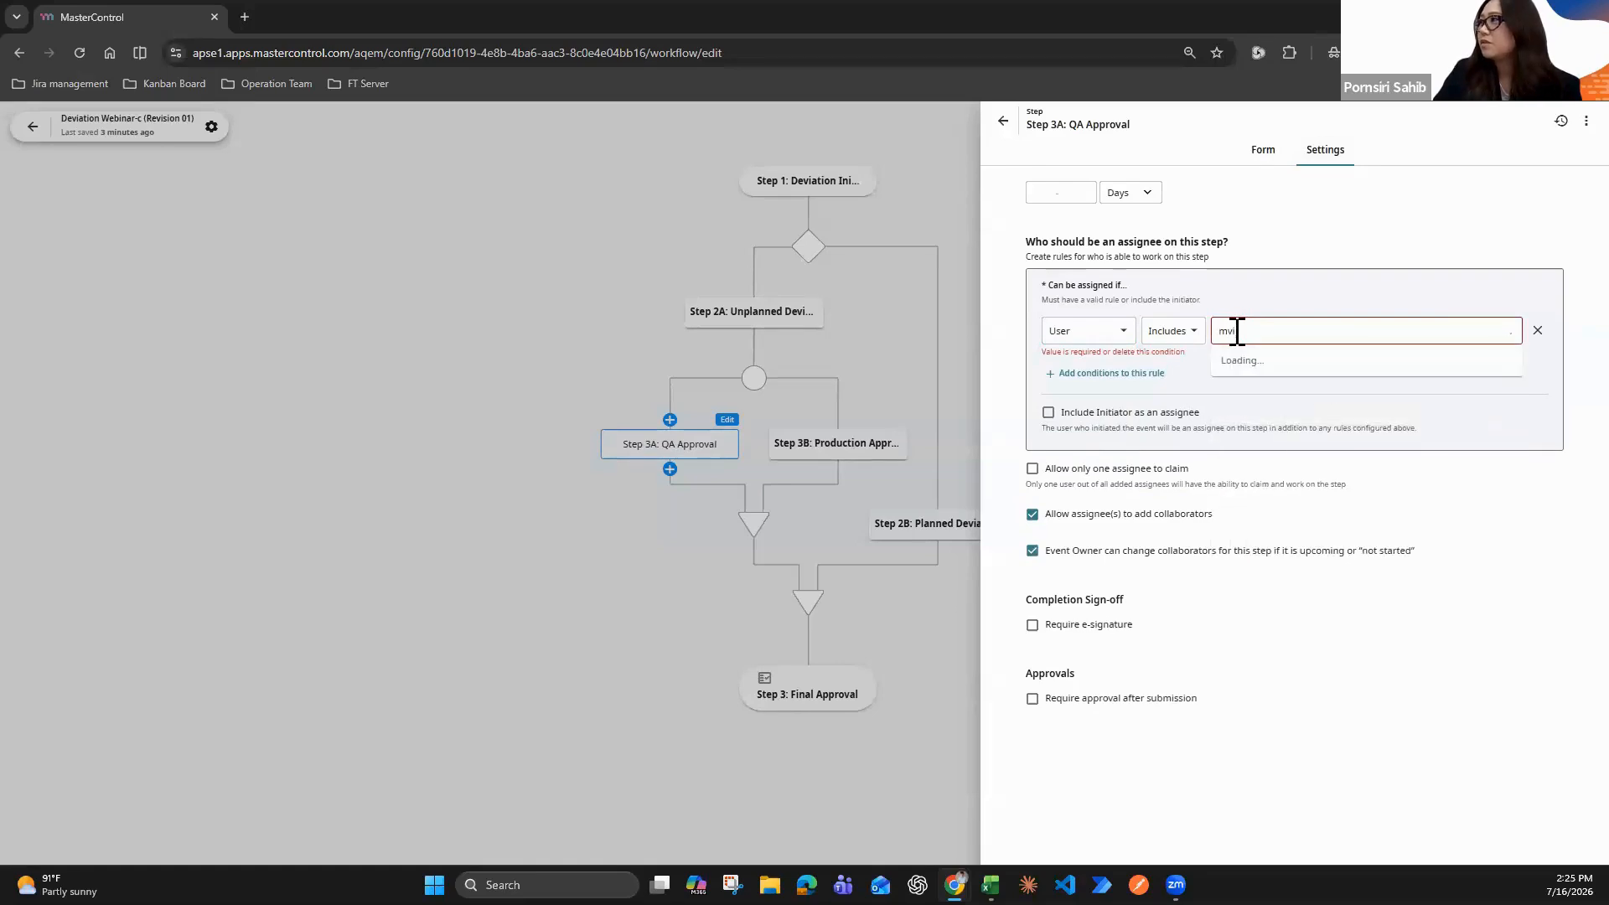
pyautogui.press('BackSpace')
pyautogui.press('BackSpace')
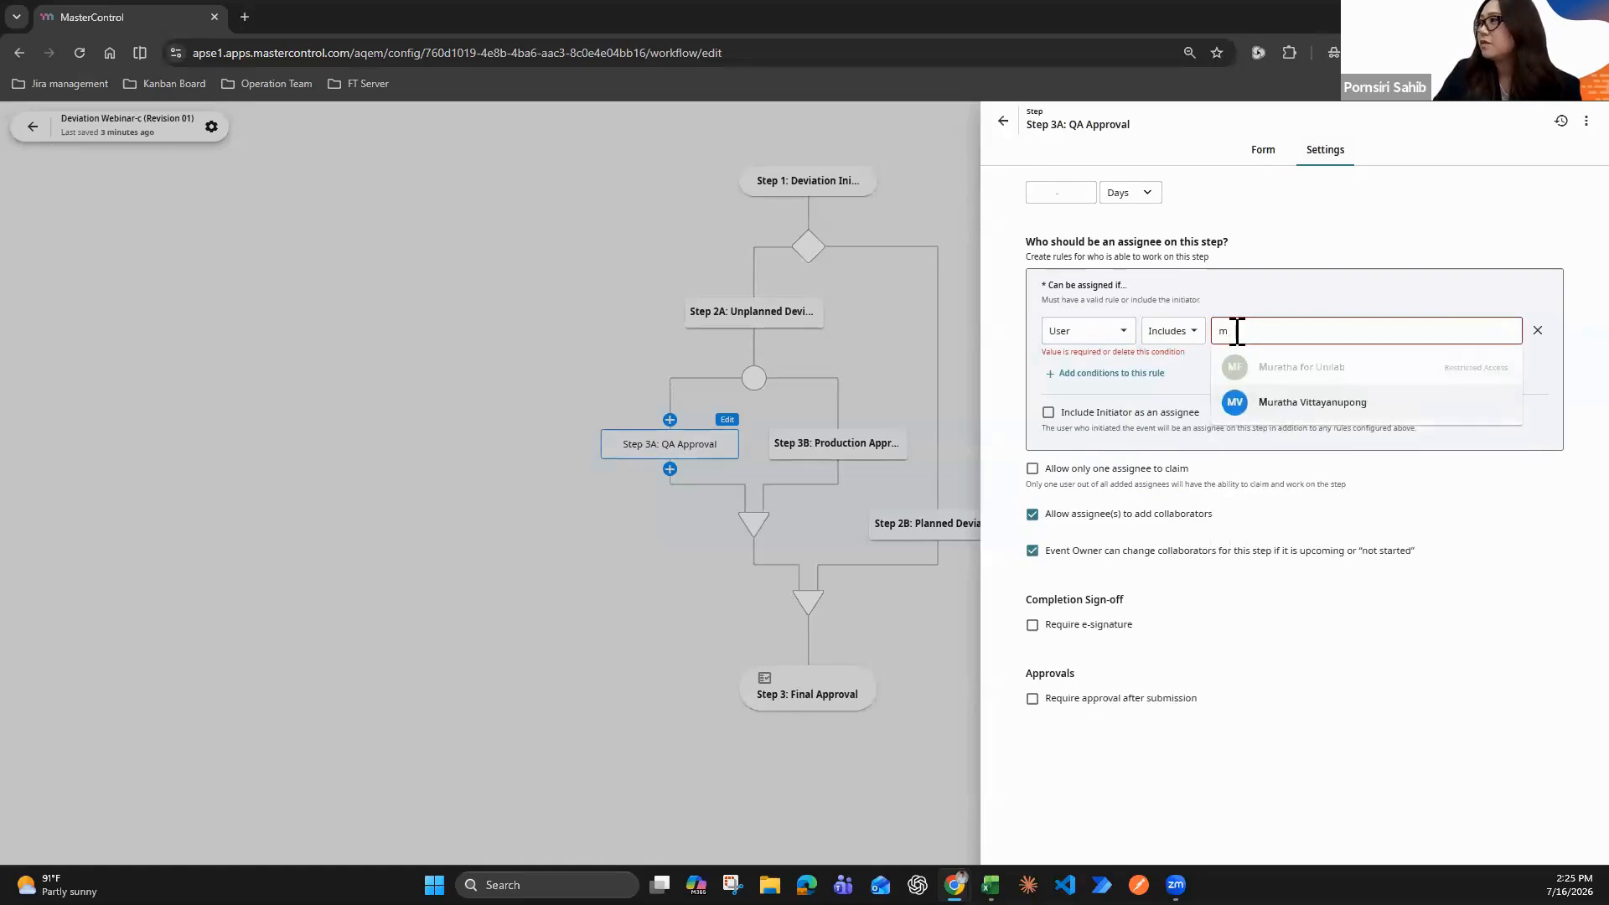
pyautogui.write('vi')
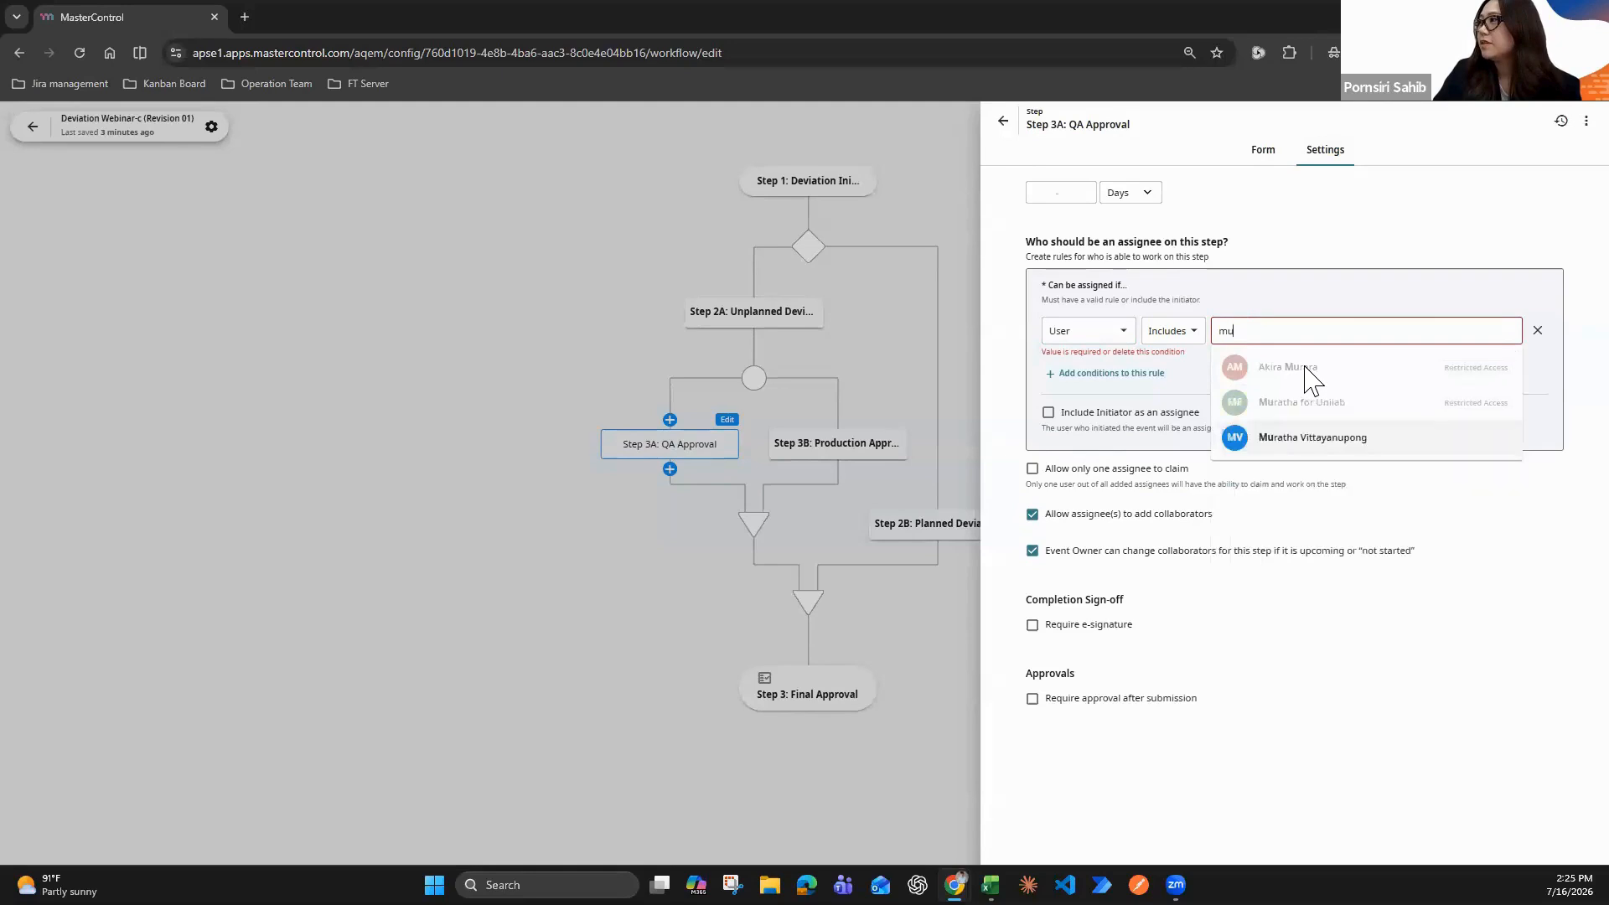
pyautogui.click(1310, 440)
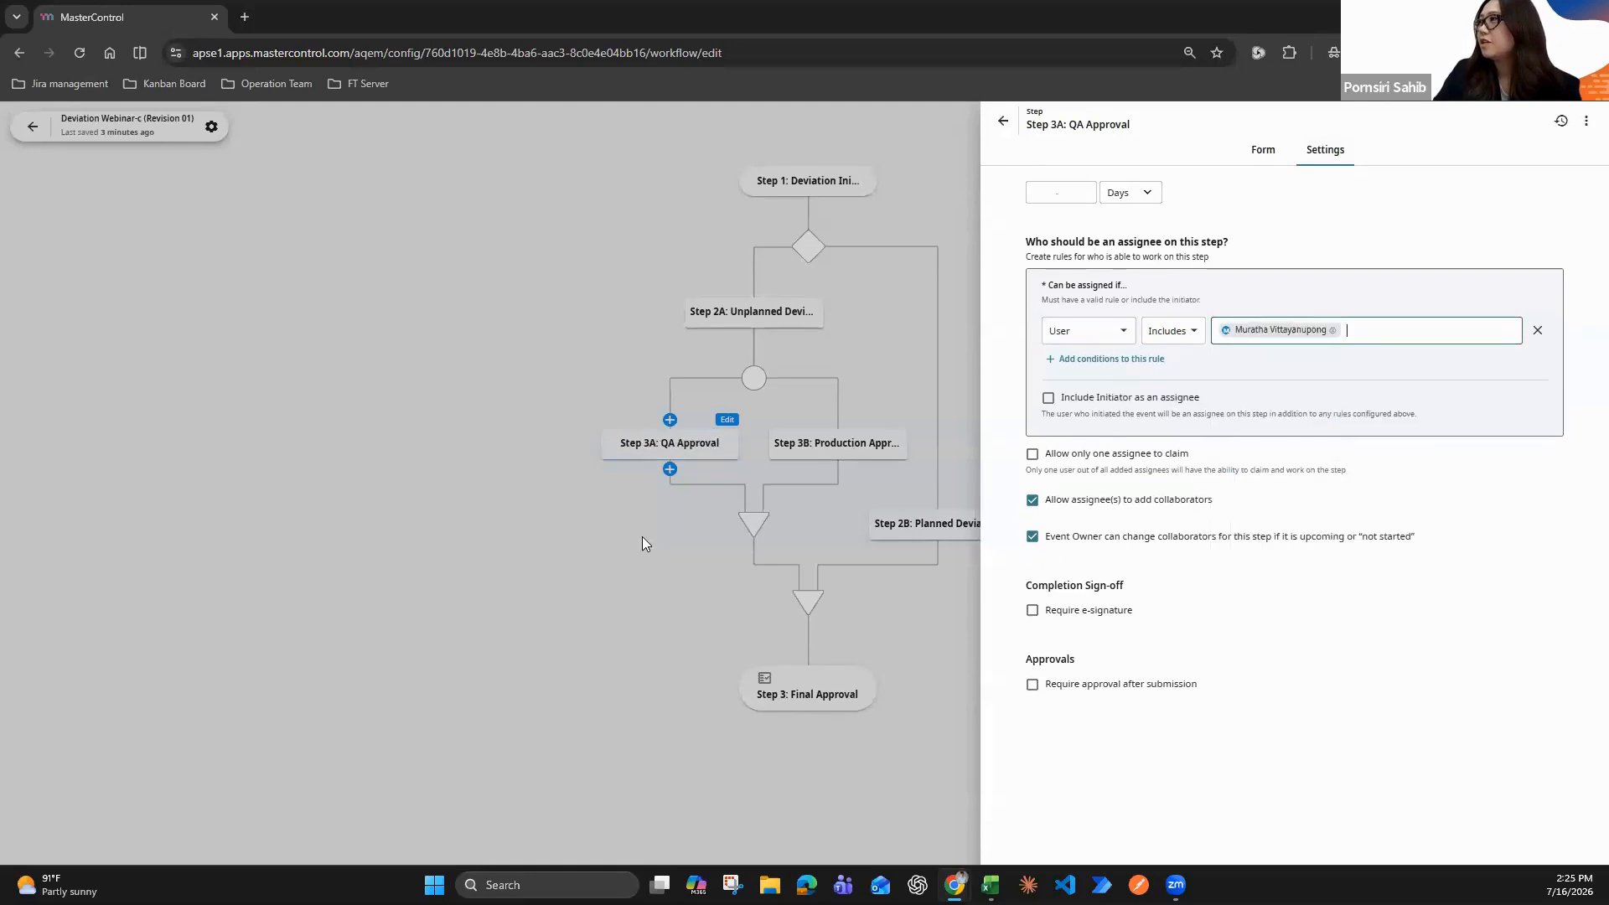
pyautogui.click(617, 515)
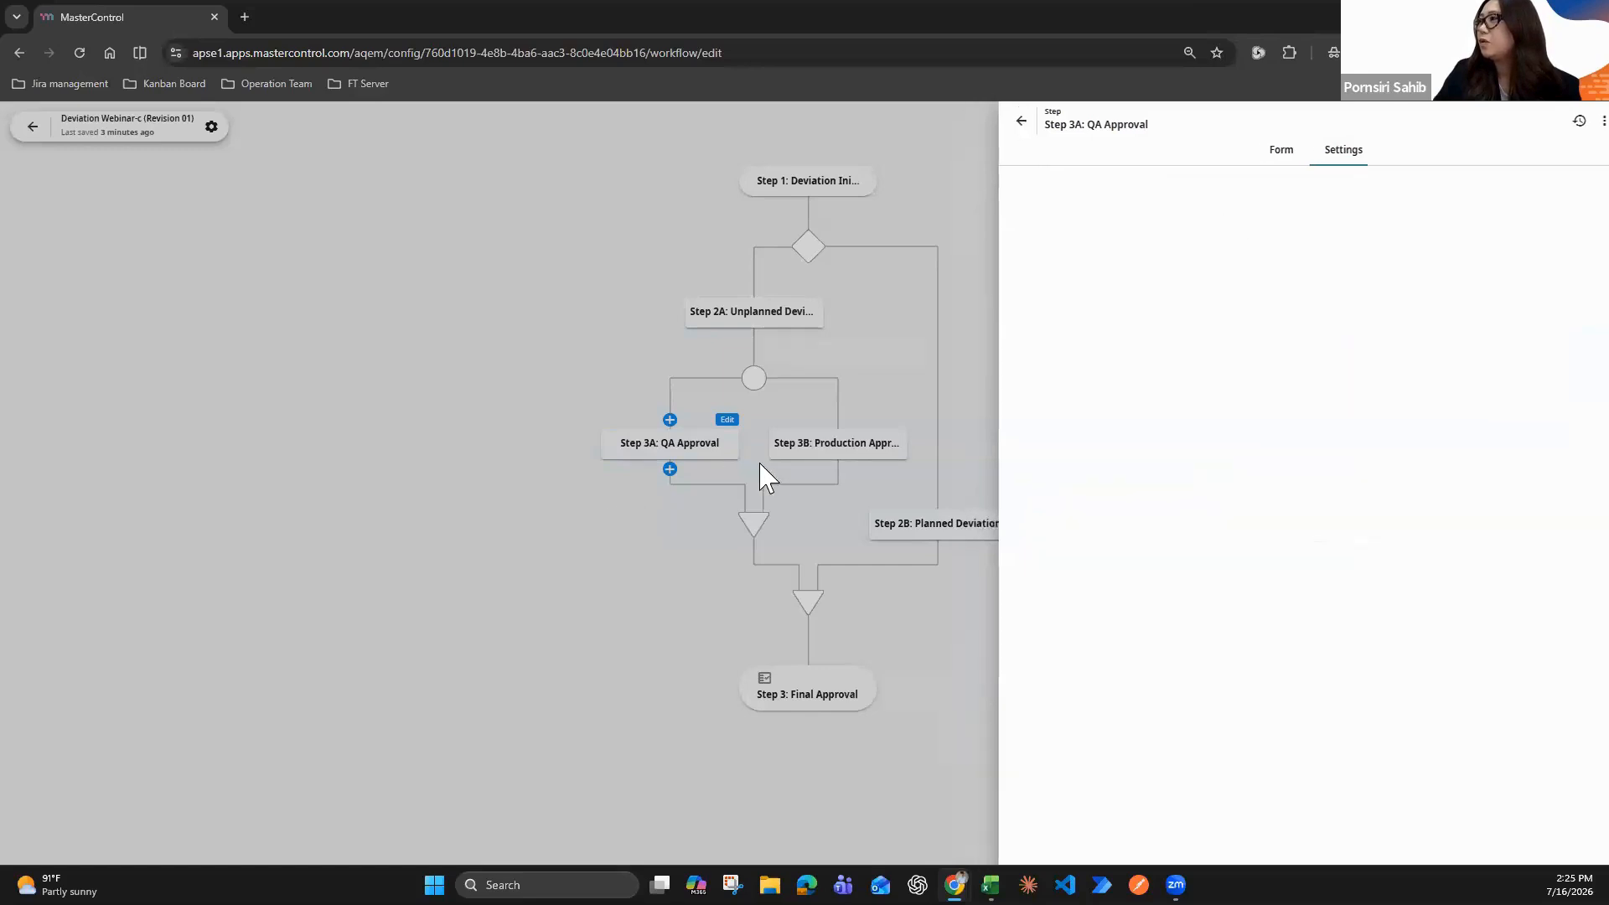
# Open the form of Step 3B: Production Approval and title its first section "Prodcution Approval"
pyautogui.rightClick(887, 431)
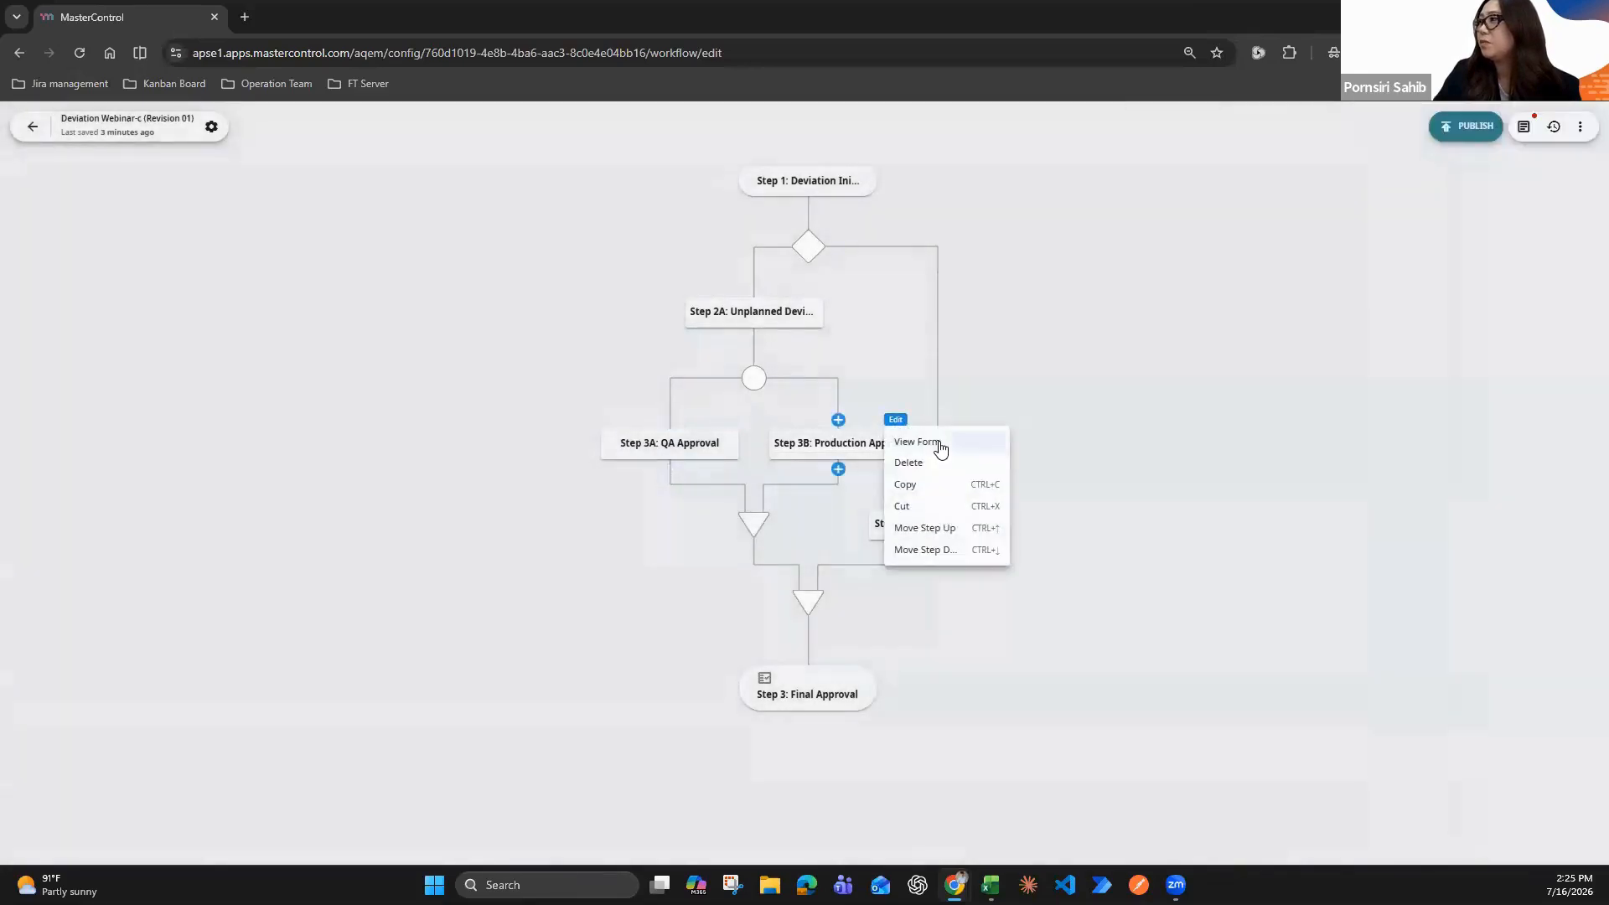
pyautogui.click(939, 442)
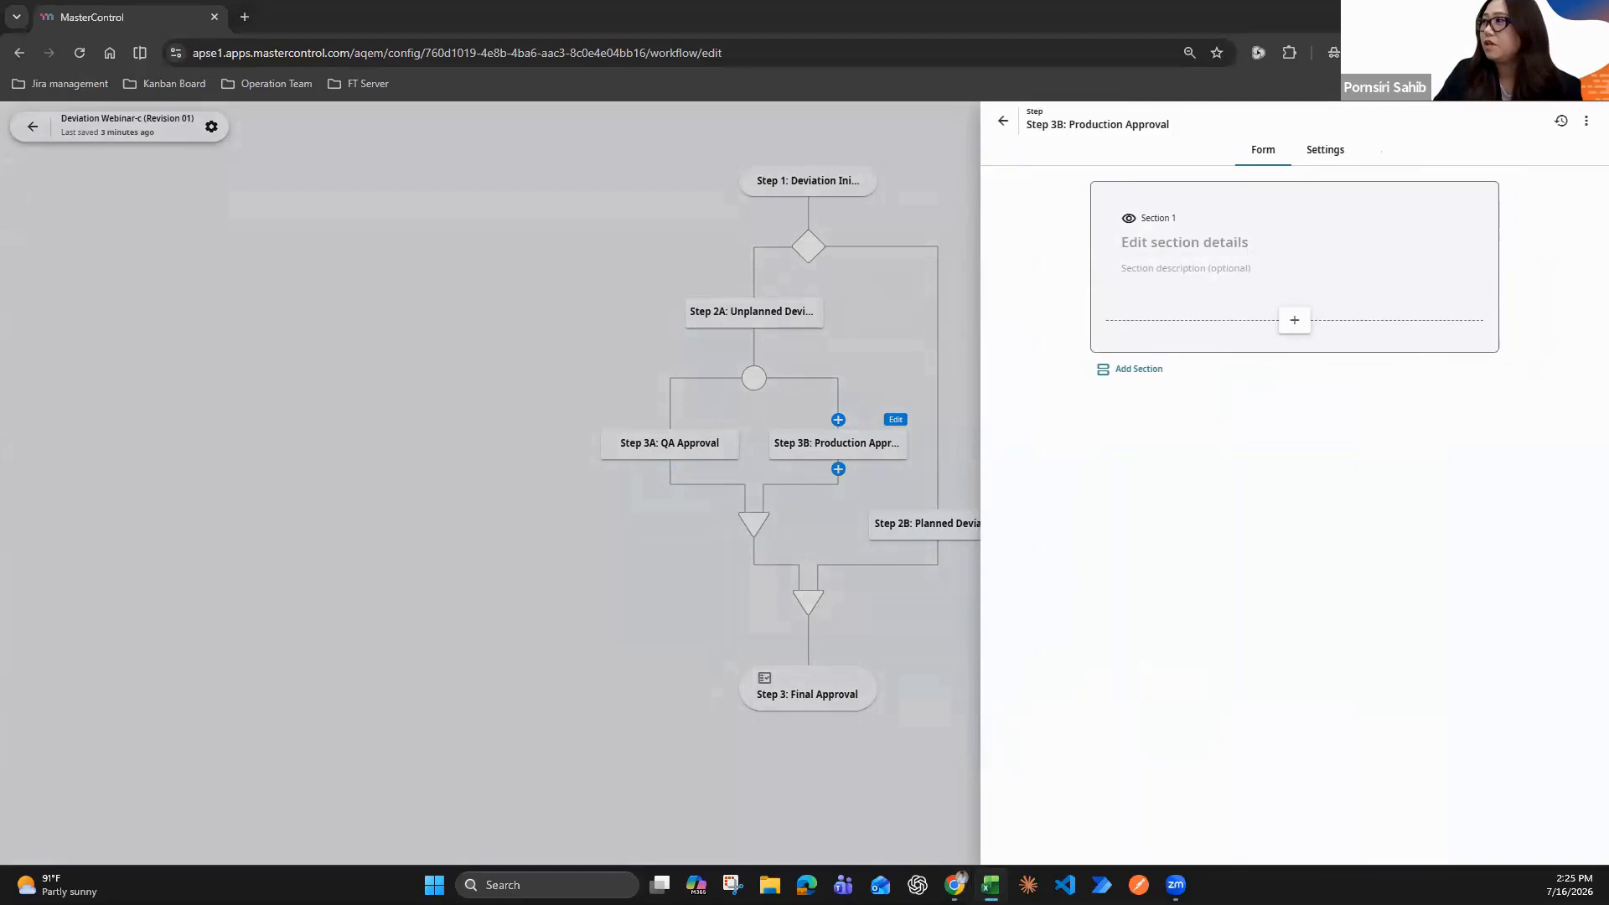
pyautogui.click(1243, 243)
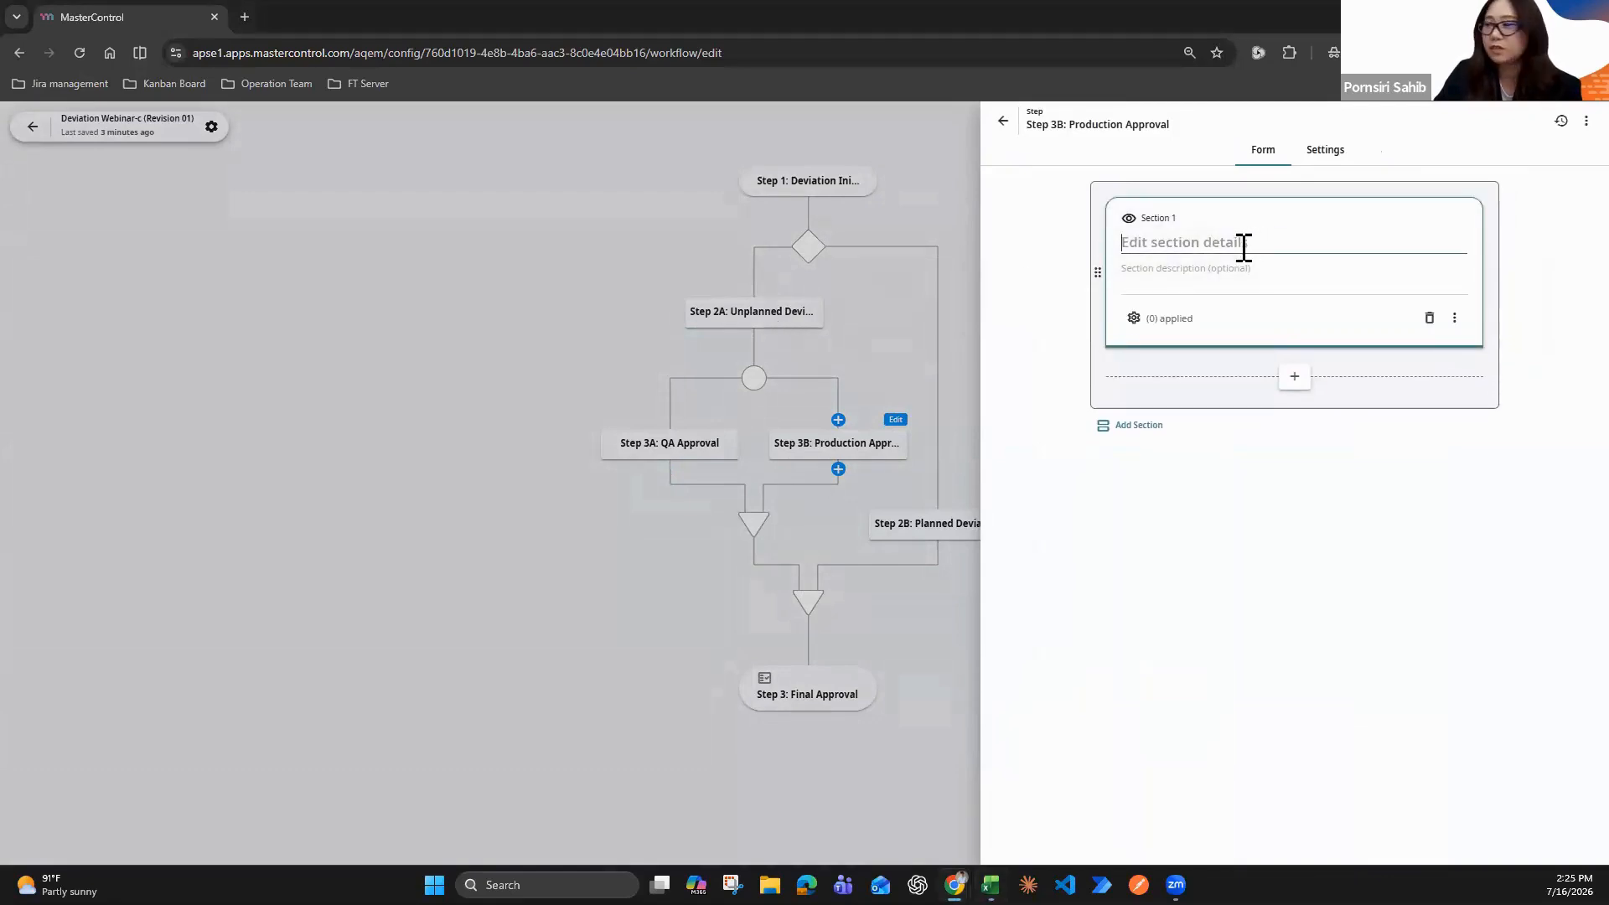
pyautogui.write('Prodcution Approval')
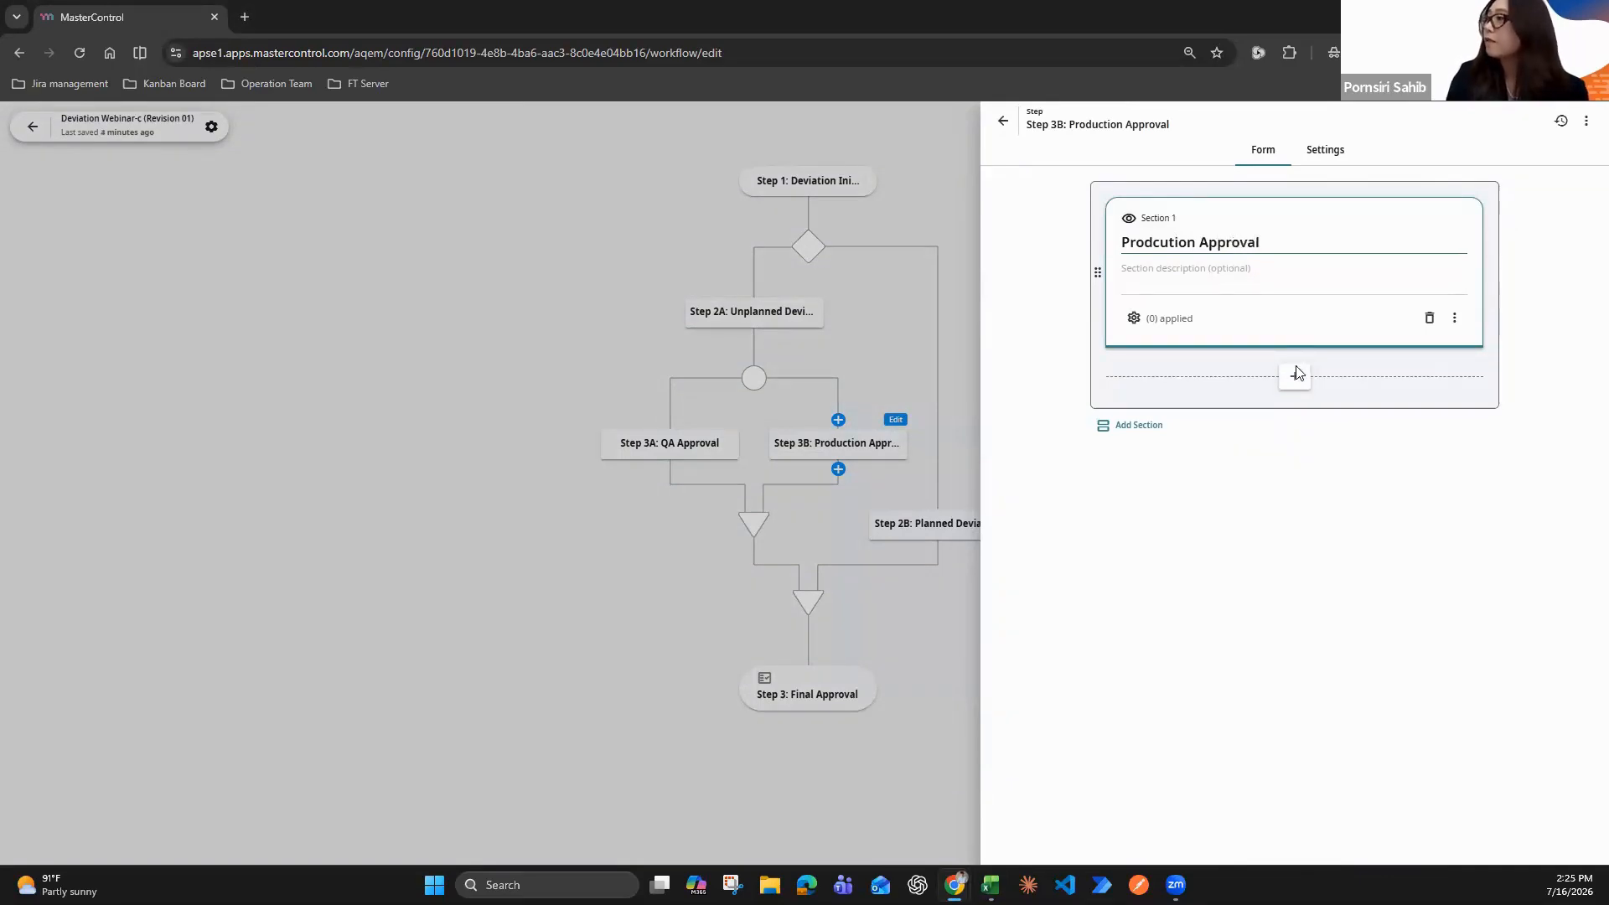
# Add a Long Text field labelled "Production Justification" to the first section of the Step 3B form
pyautogui.click(1296, 375)
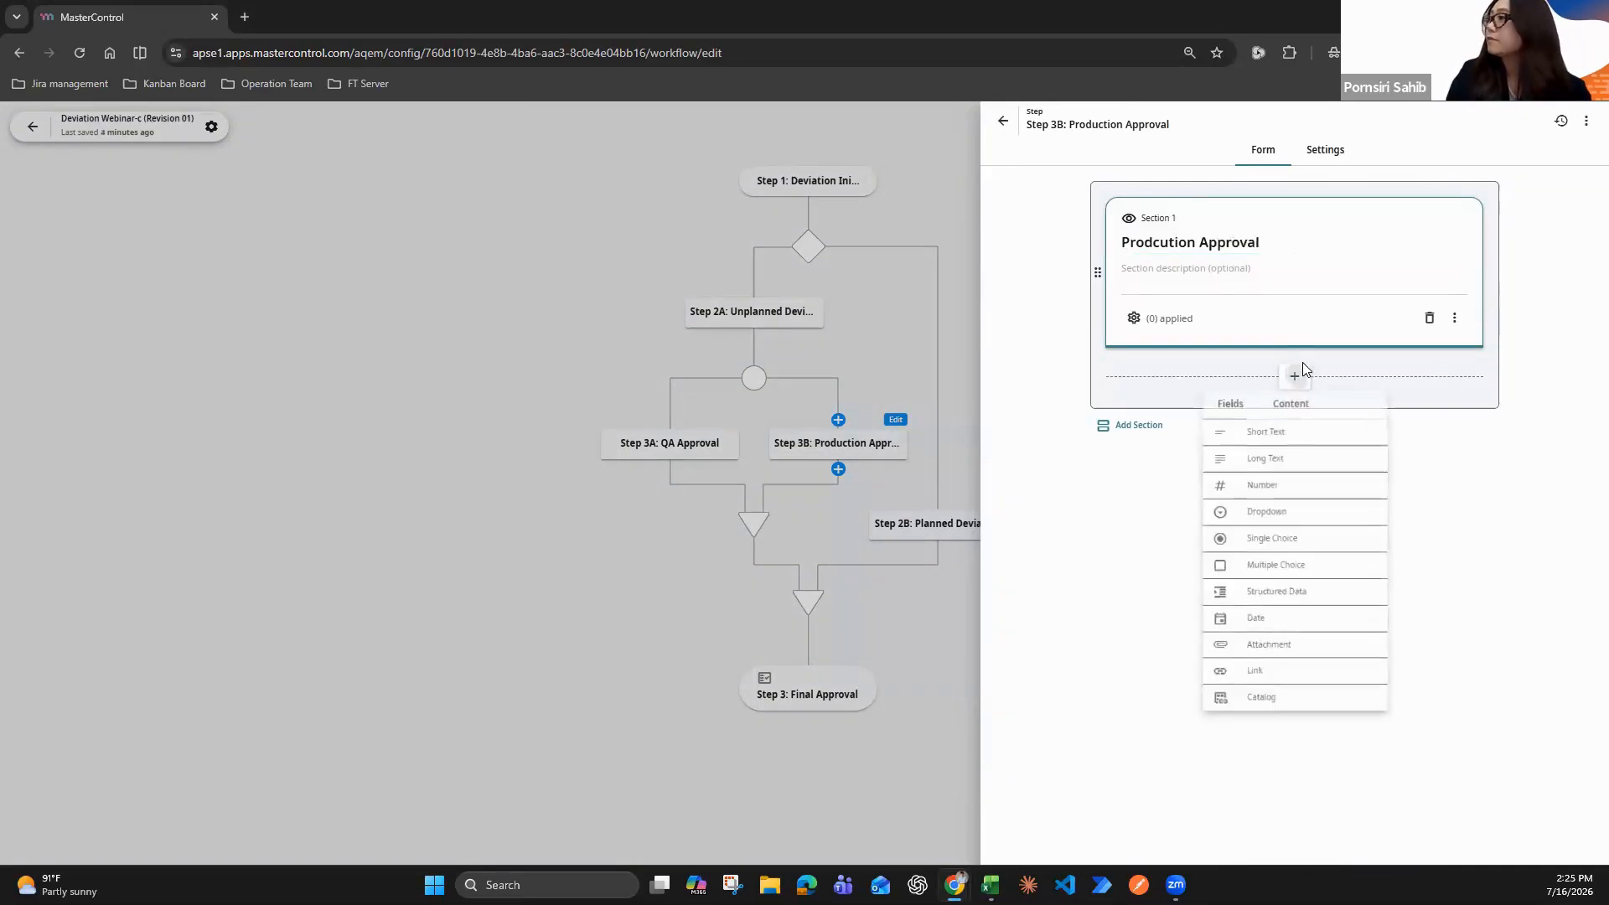
pyautogui.click(1278, 461)
pyautogui.click(1168, 327)
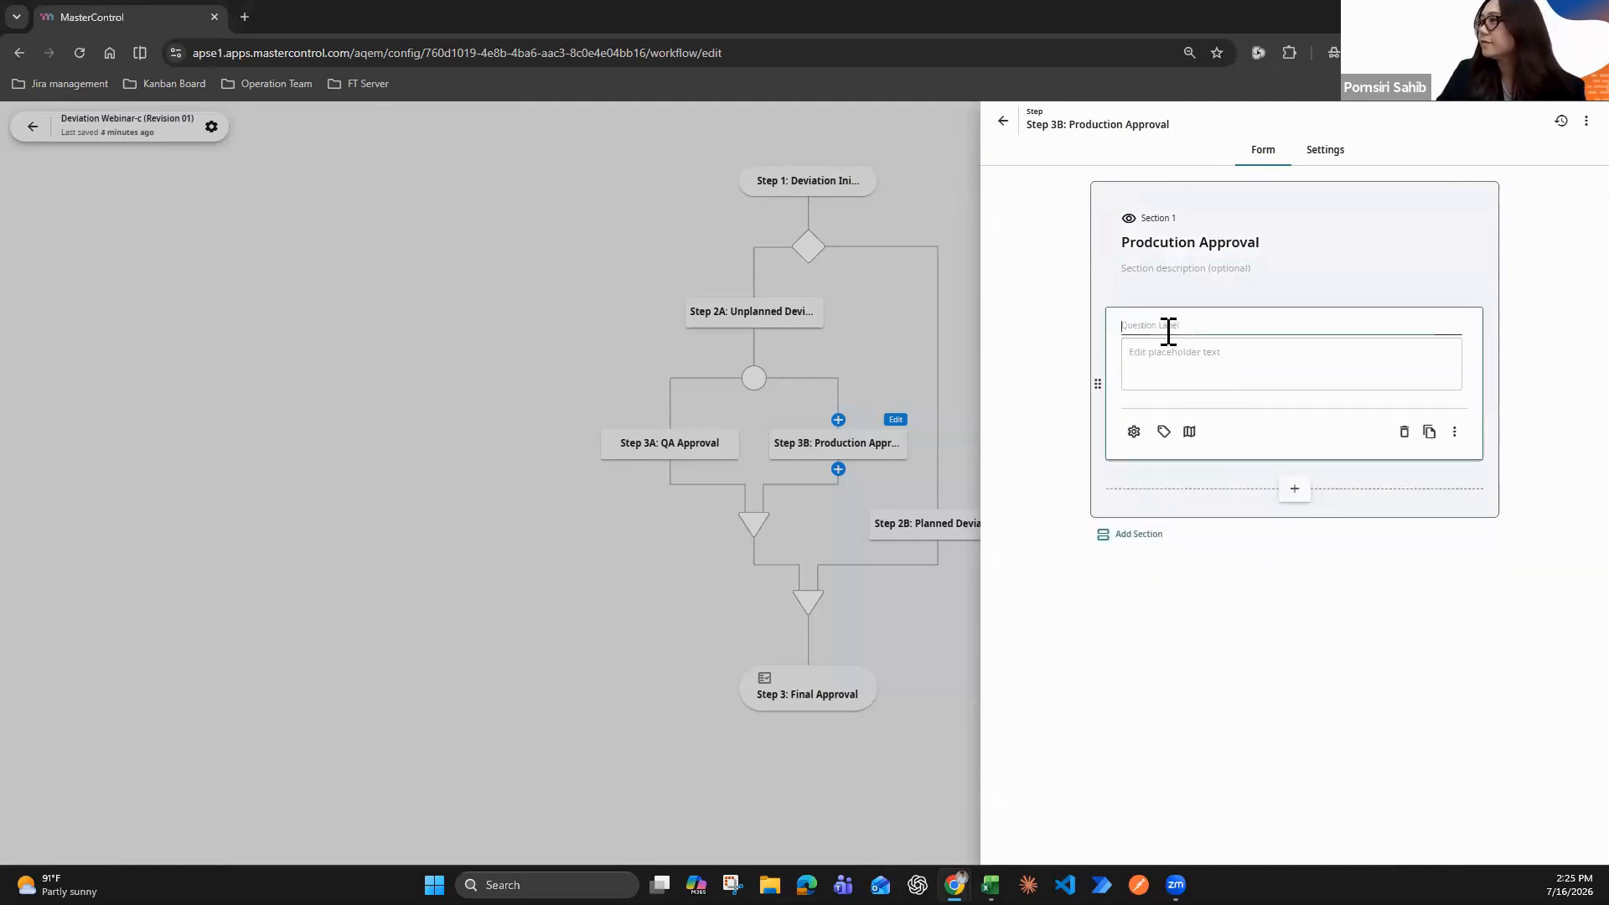
pyautogui.write('Production Justification')
# Add an assignee rule to Step 3B: Production Approval with User including the production approver, and close the step
pyautogui.click(1337, 161)
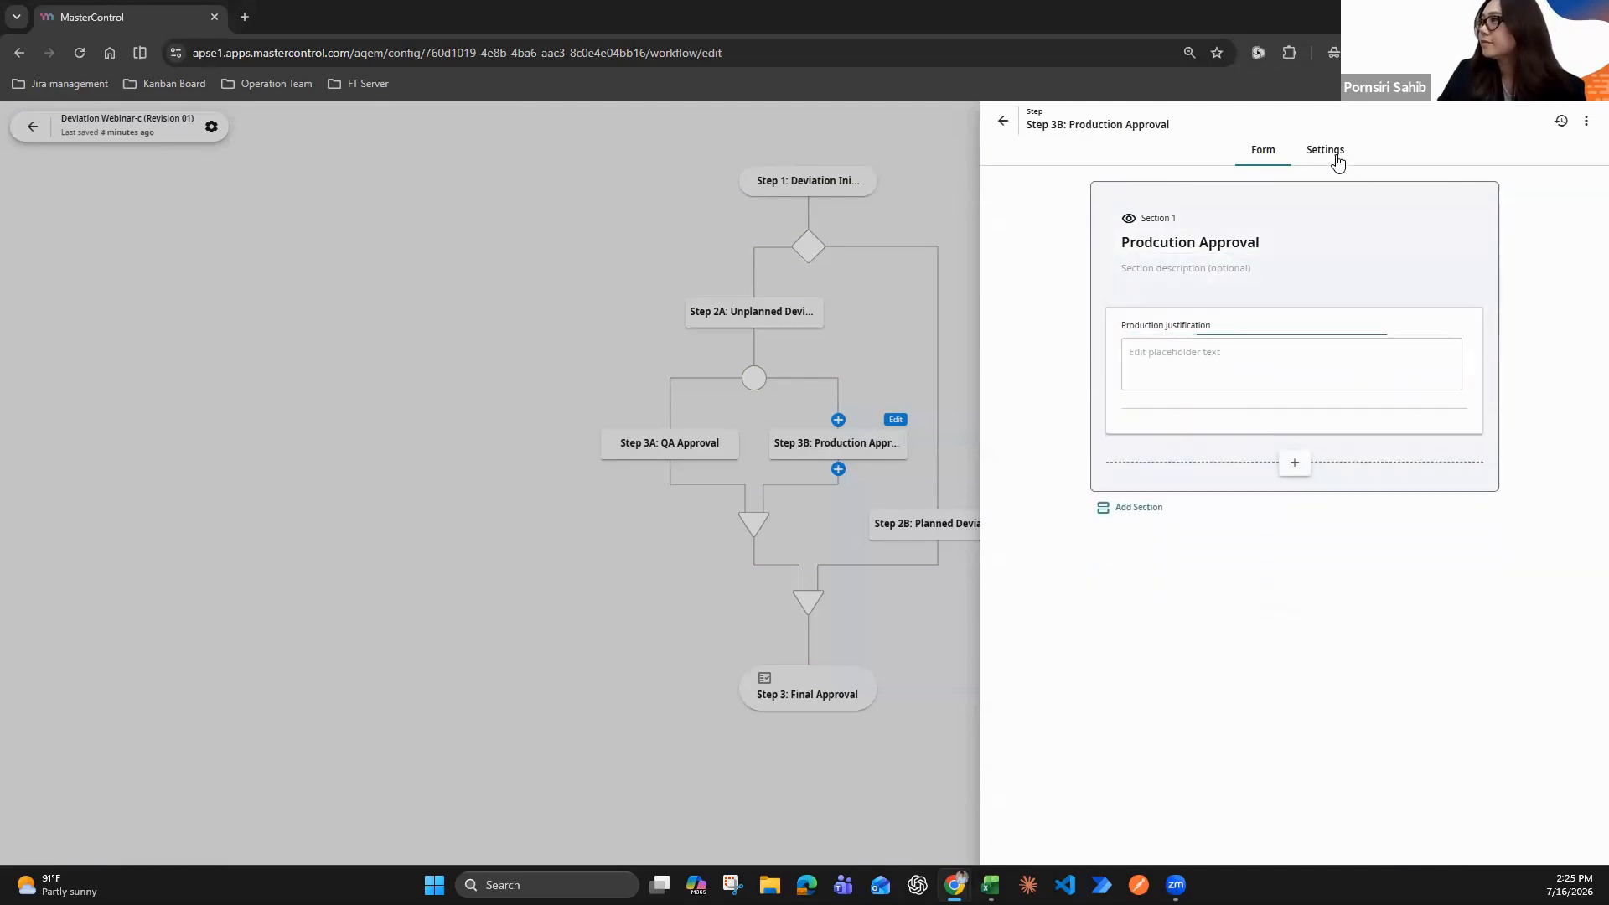
pyautogui.click(1140, 331)
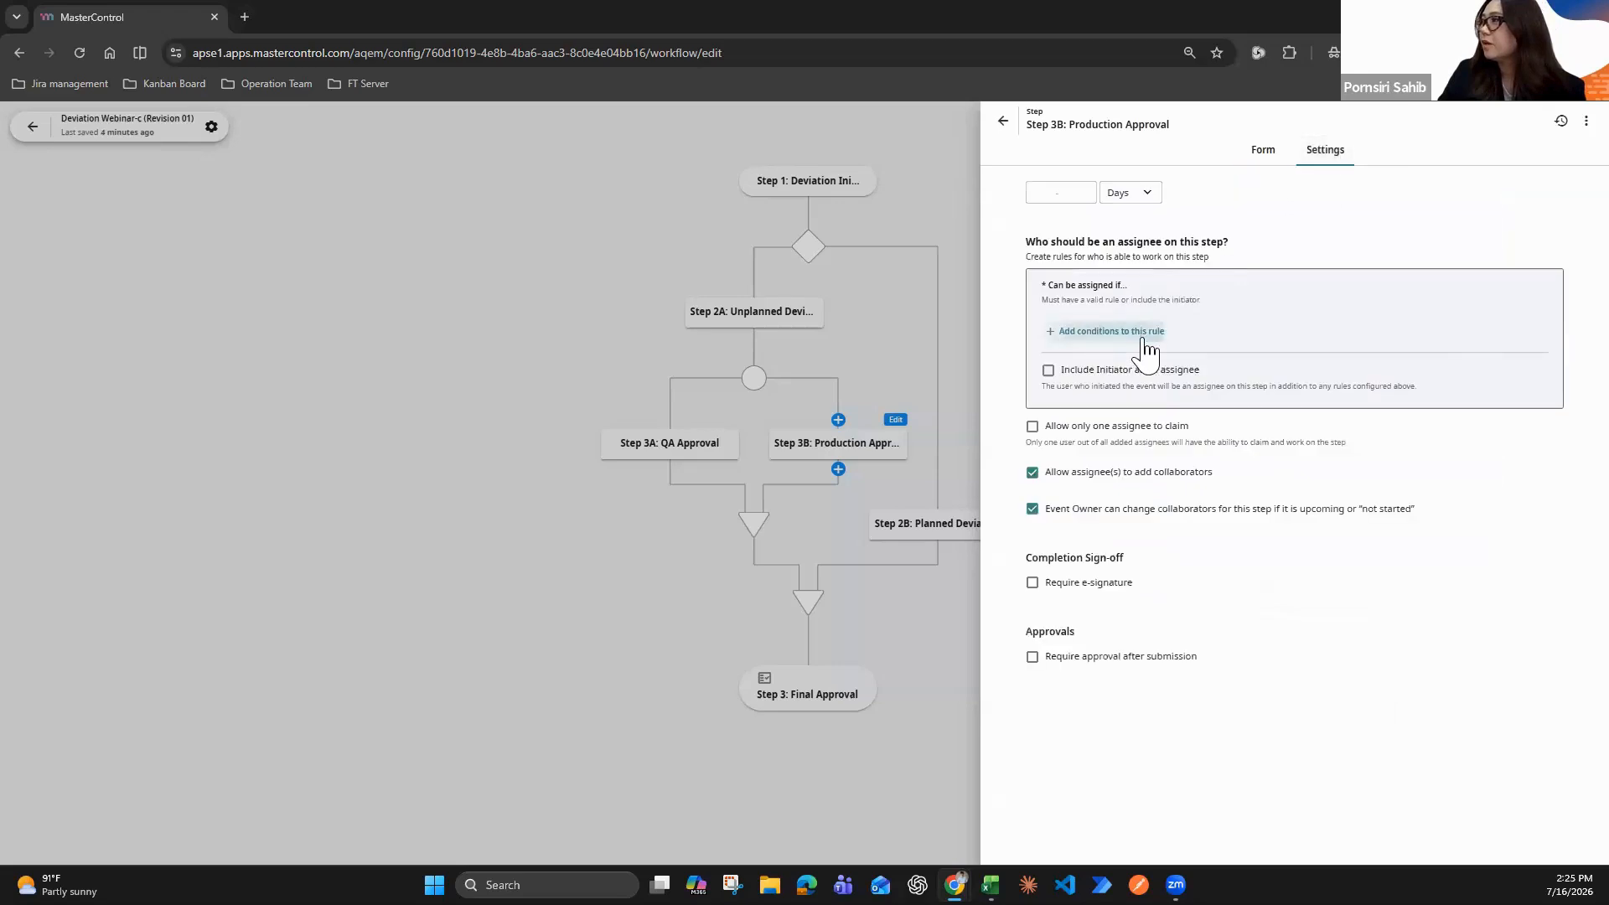
pyautogui.click(1089, 332)
pyautogui.click(1070, 426)
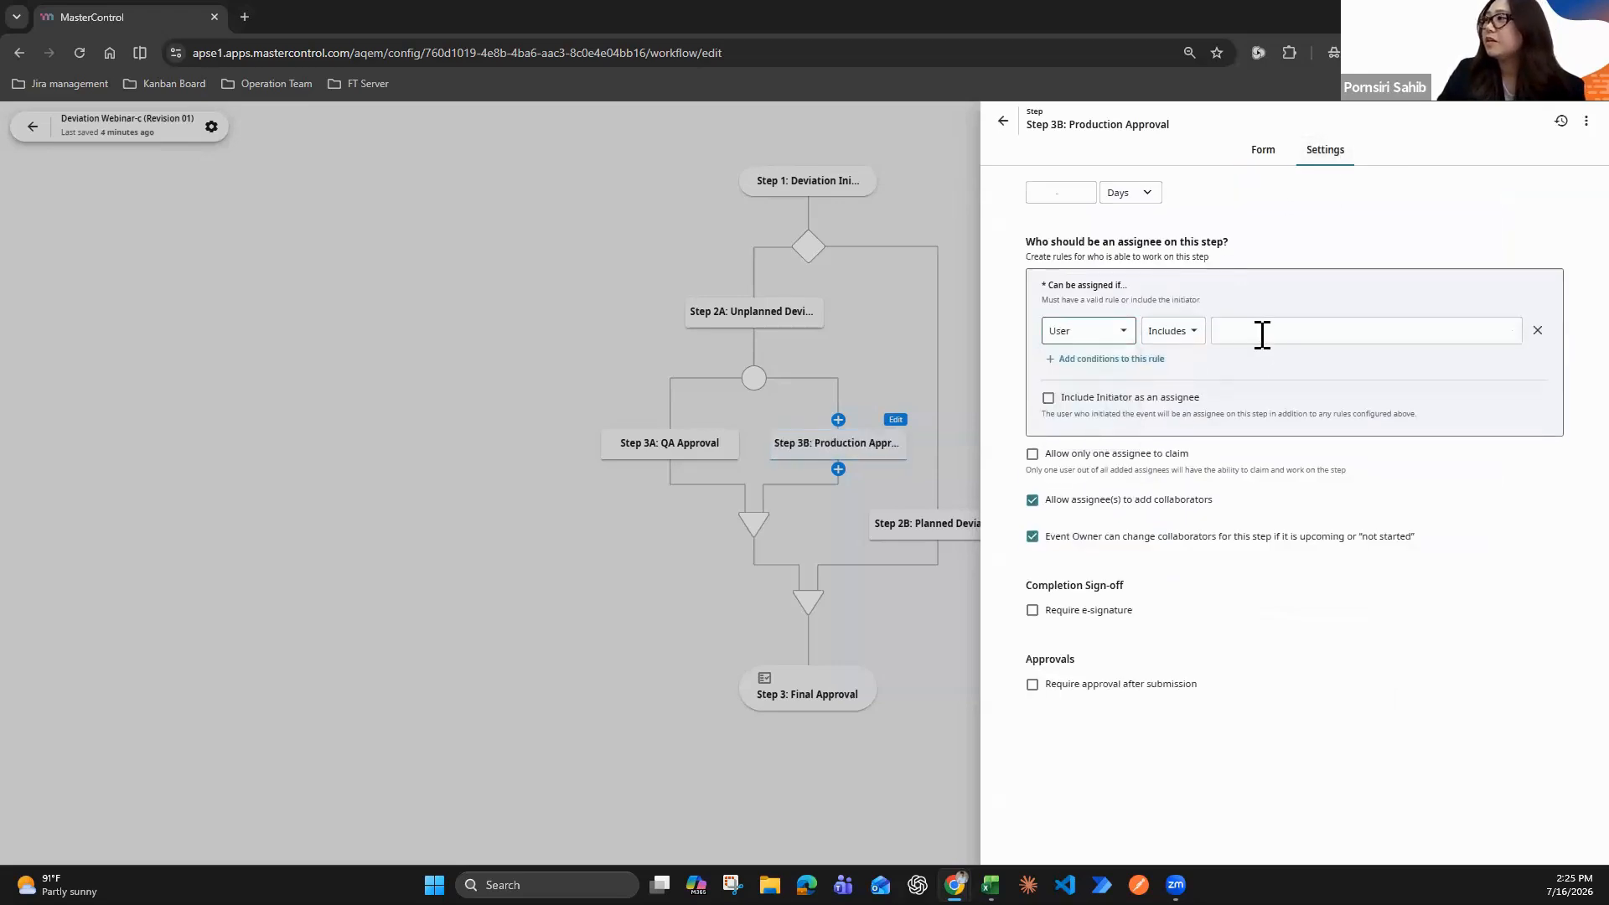
pyautogui.click(1259, 331)
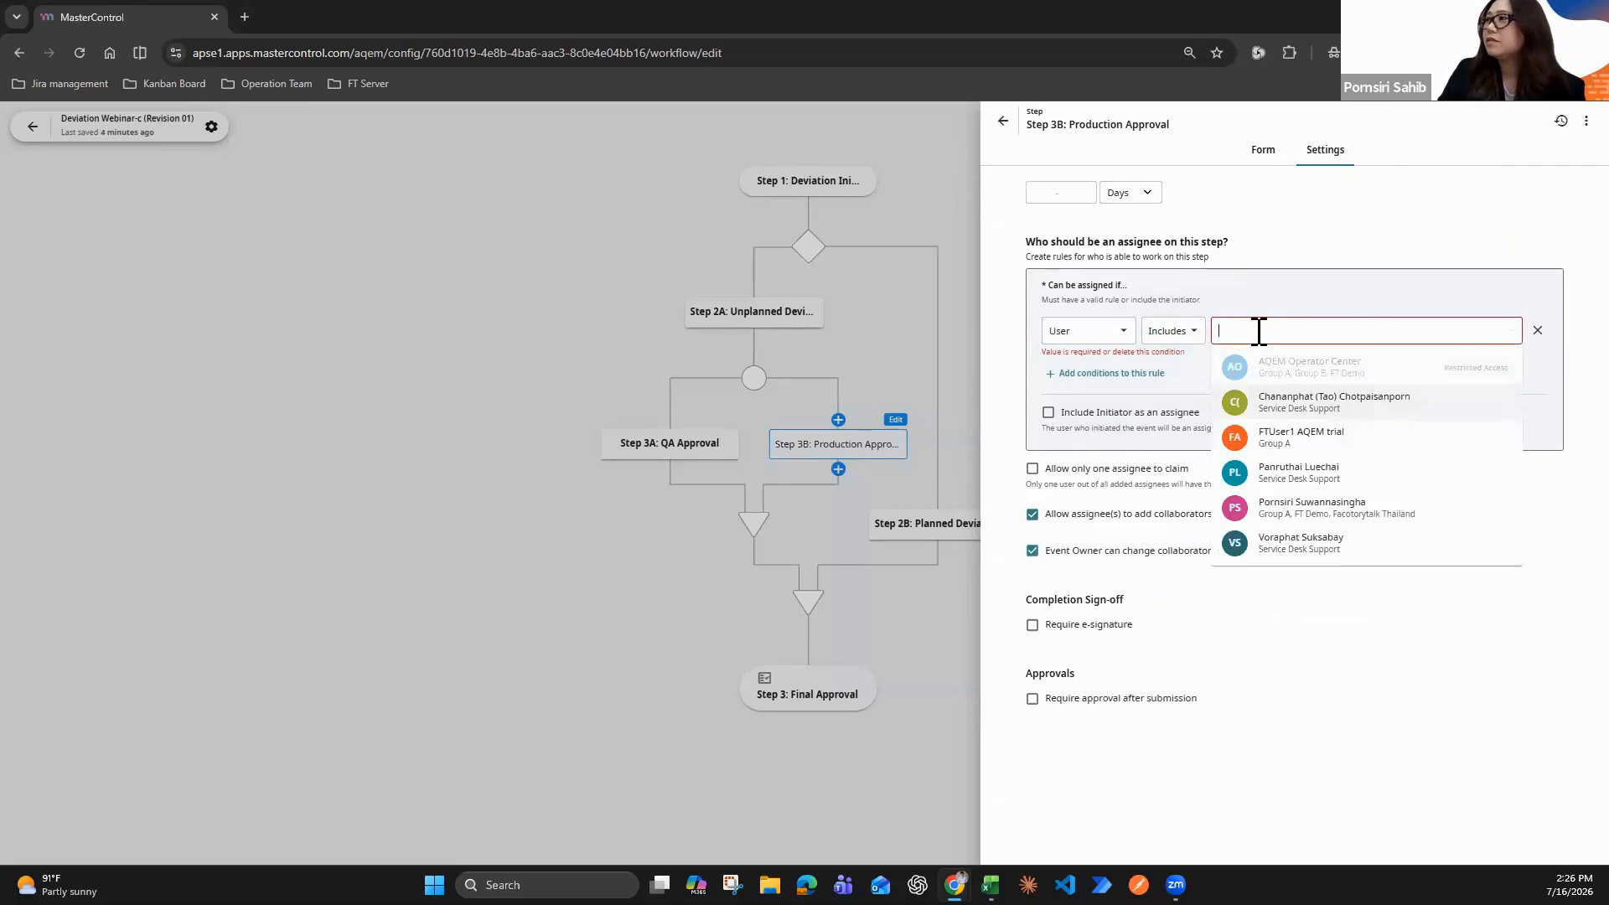
pyautogui.write('Porns')
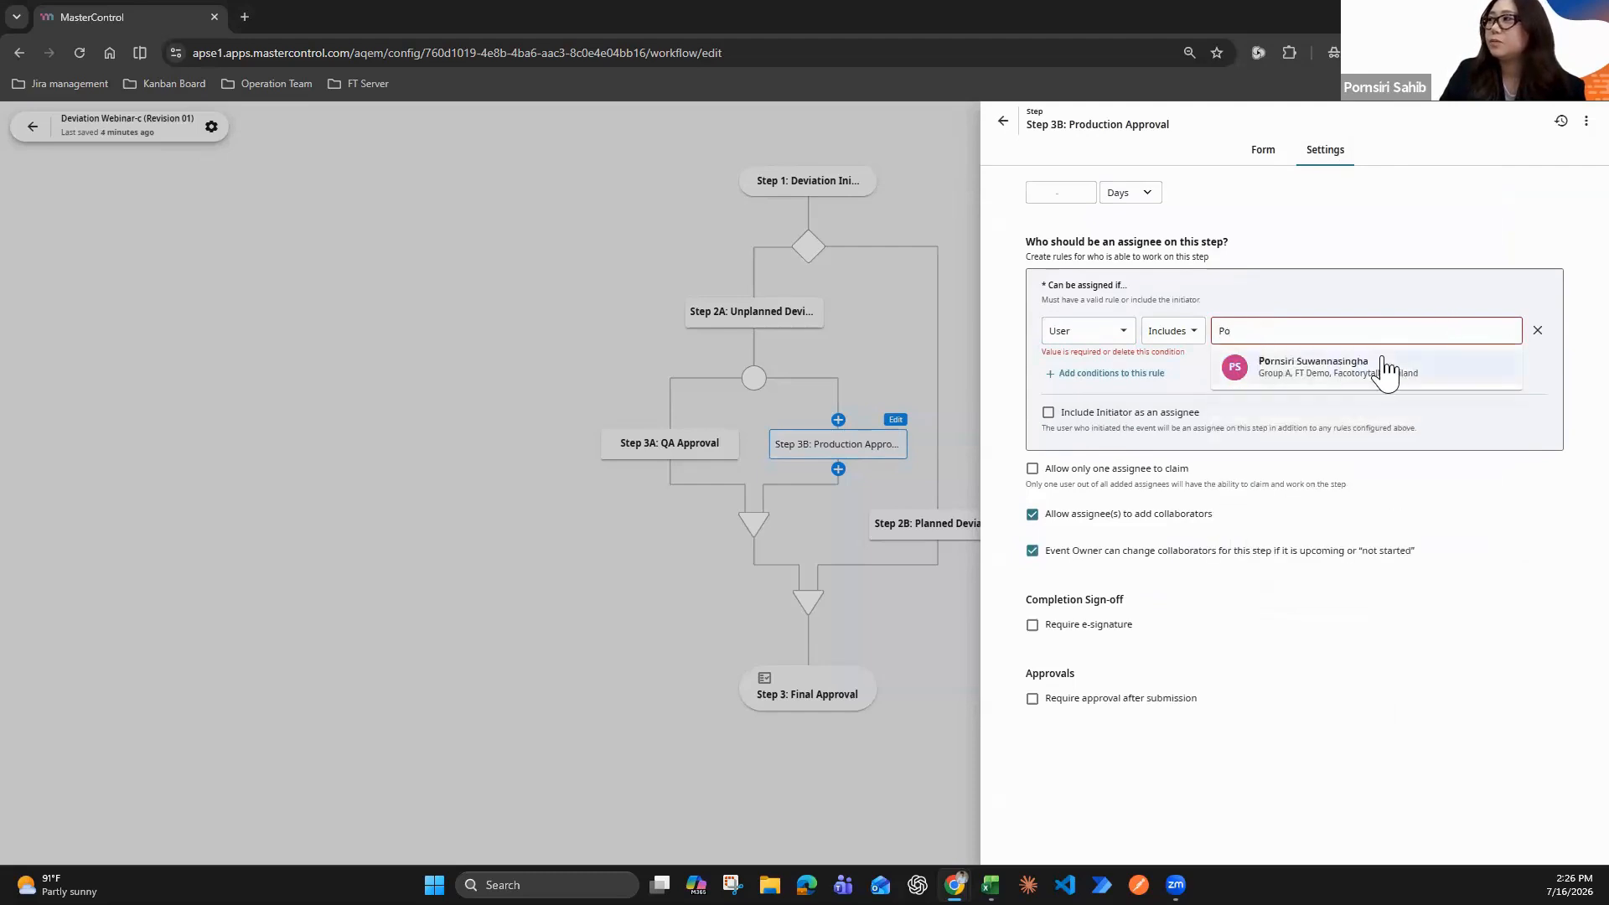
pyautogui.click(1375, 366)
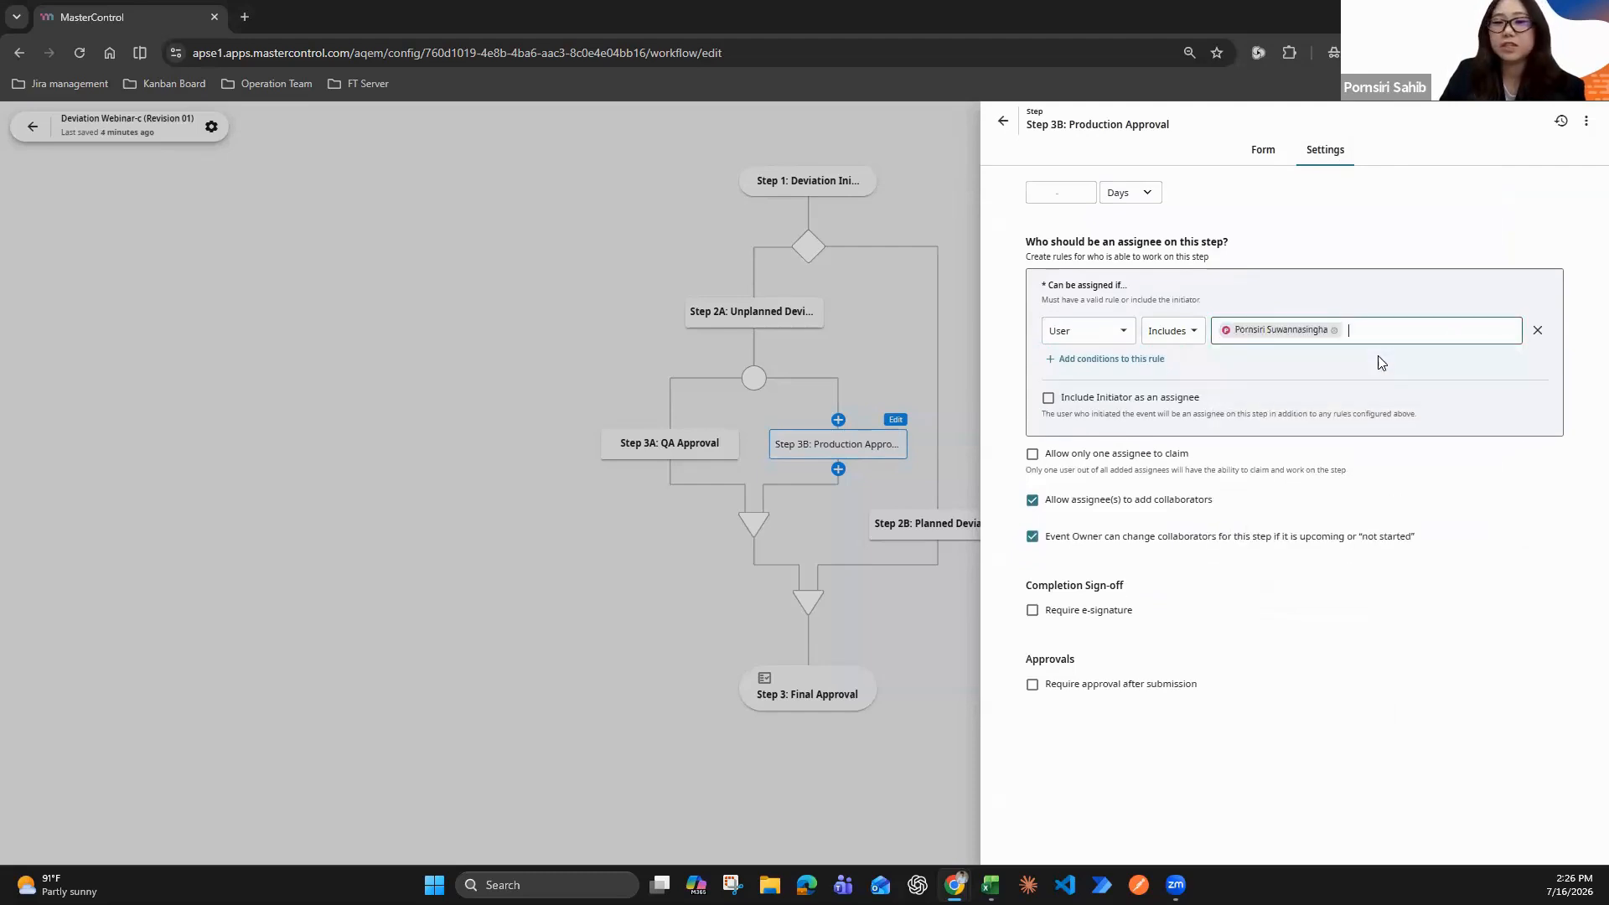
pyautogui.click(277, 501)
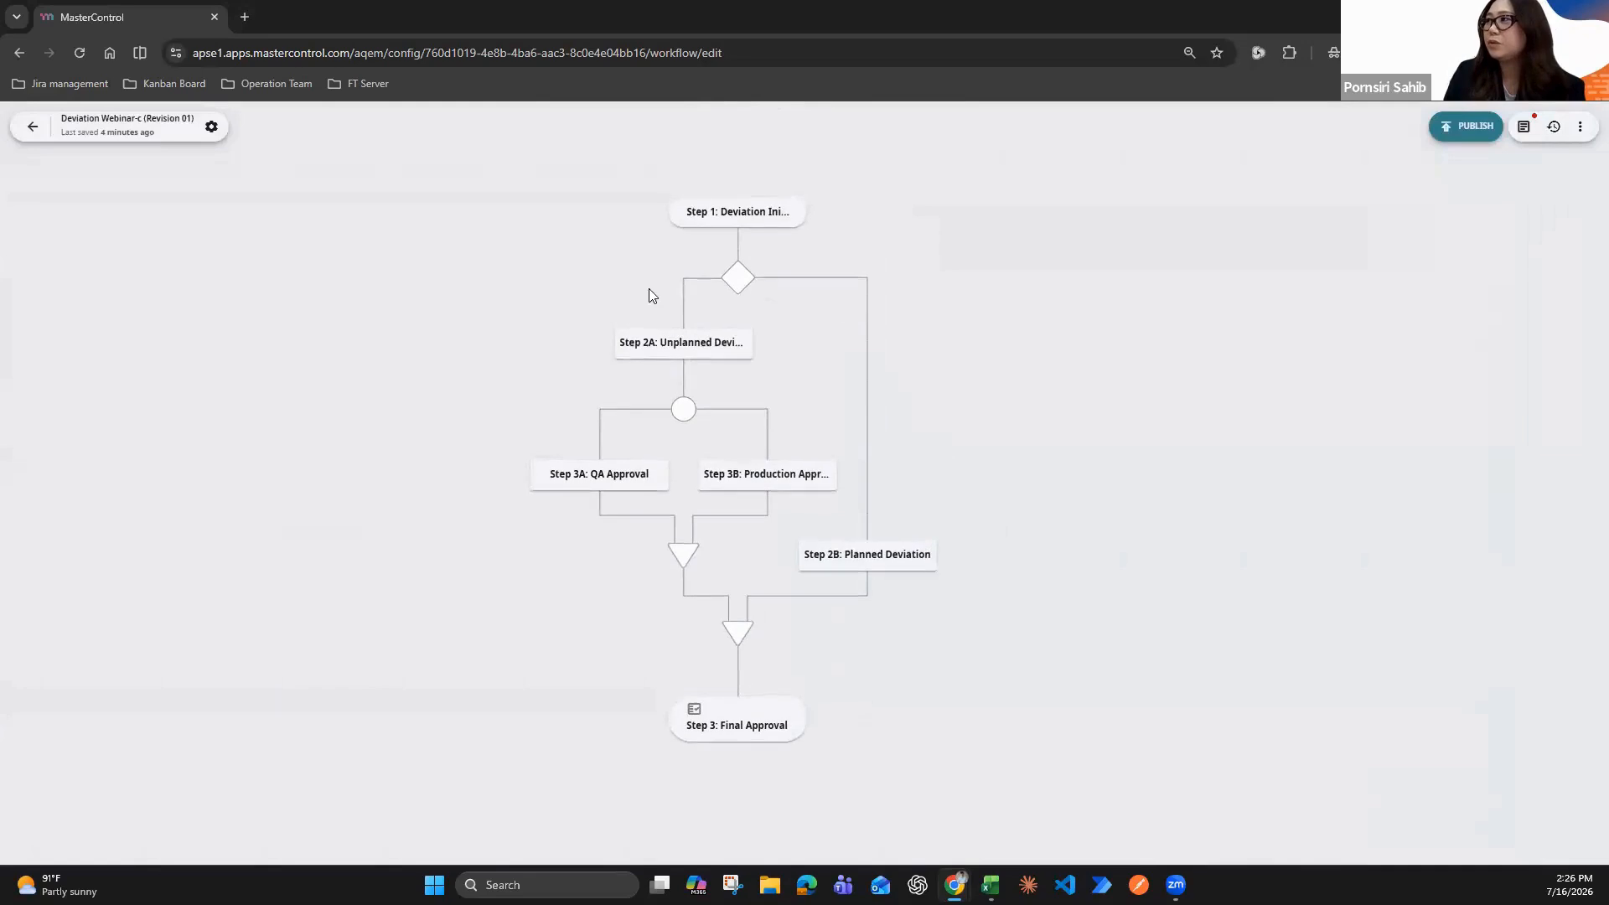
# Open the form of Step 2A: Unplanned Deviation and add a section titled "Review Requirements" after Supporting Material
pyautogui.scroll(3, 652, 299)
pyautogui.moveTo(772, 370)
pyautogui.click(793, 338)
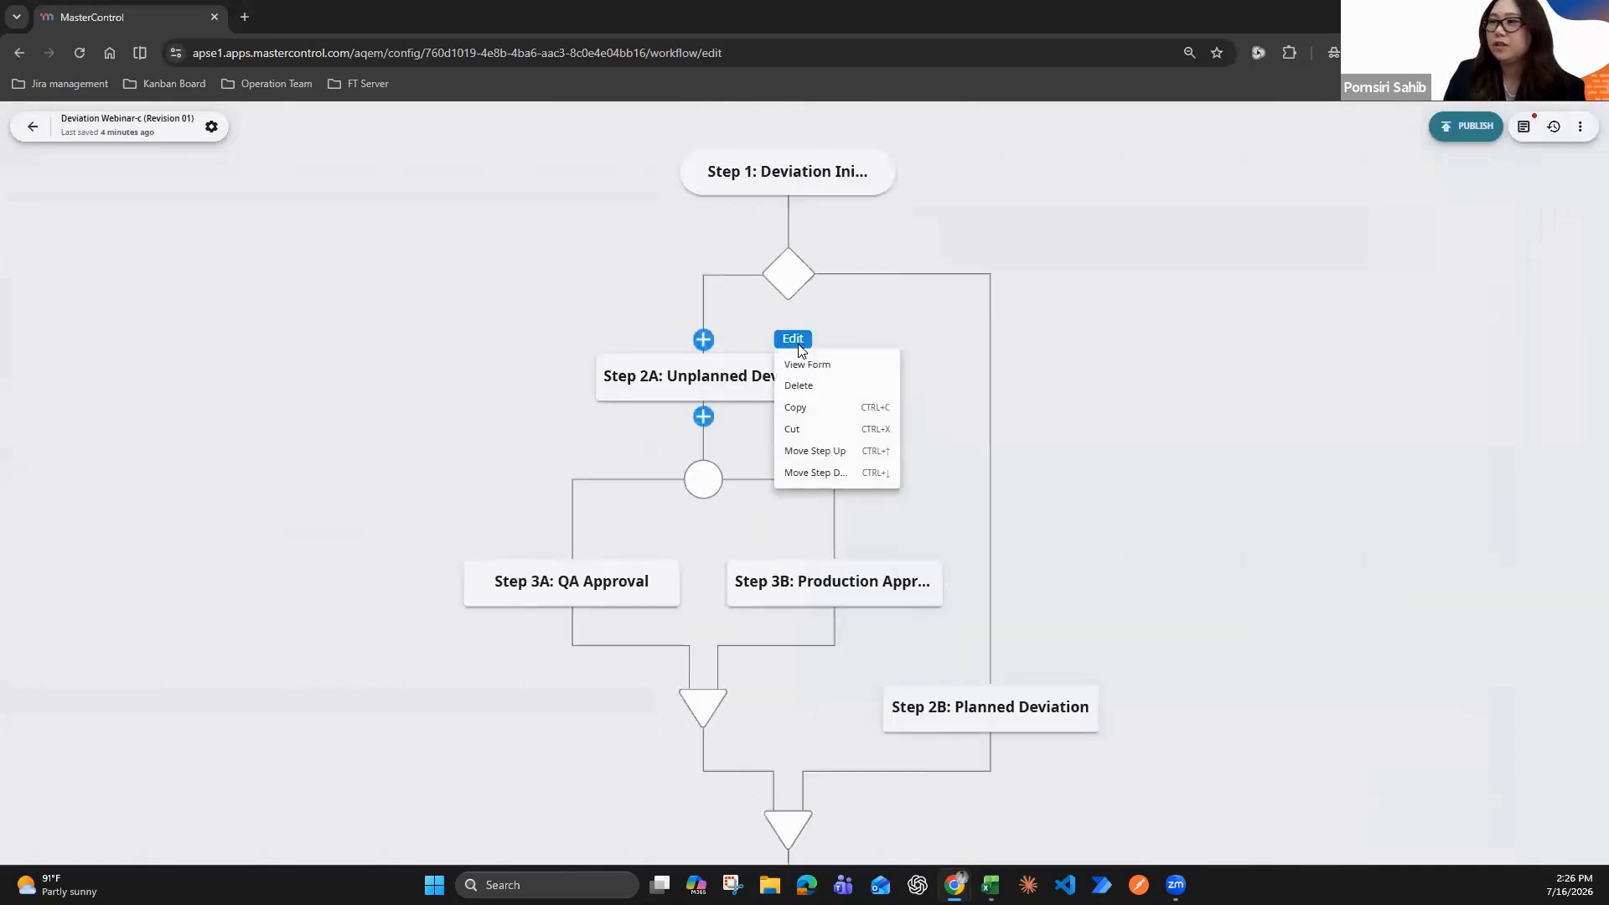
pyautogui.click(848, 366)
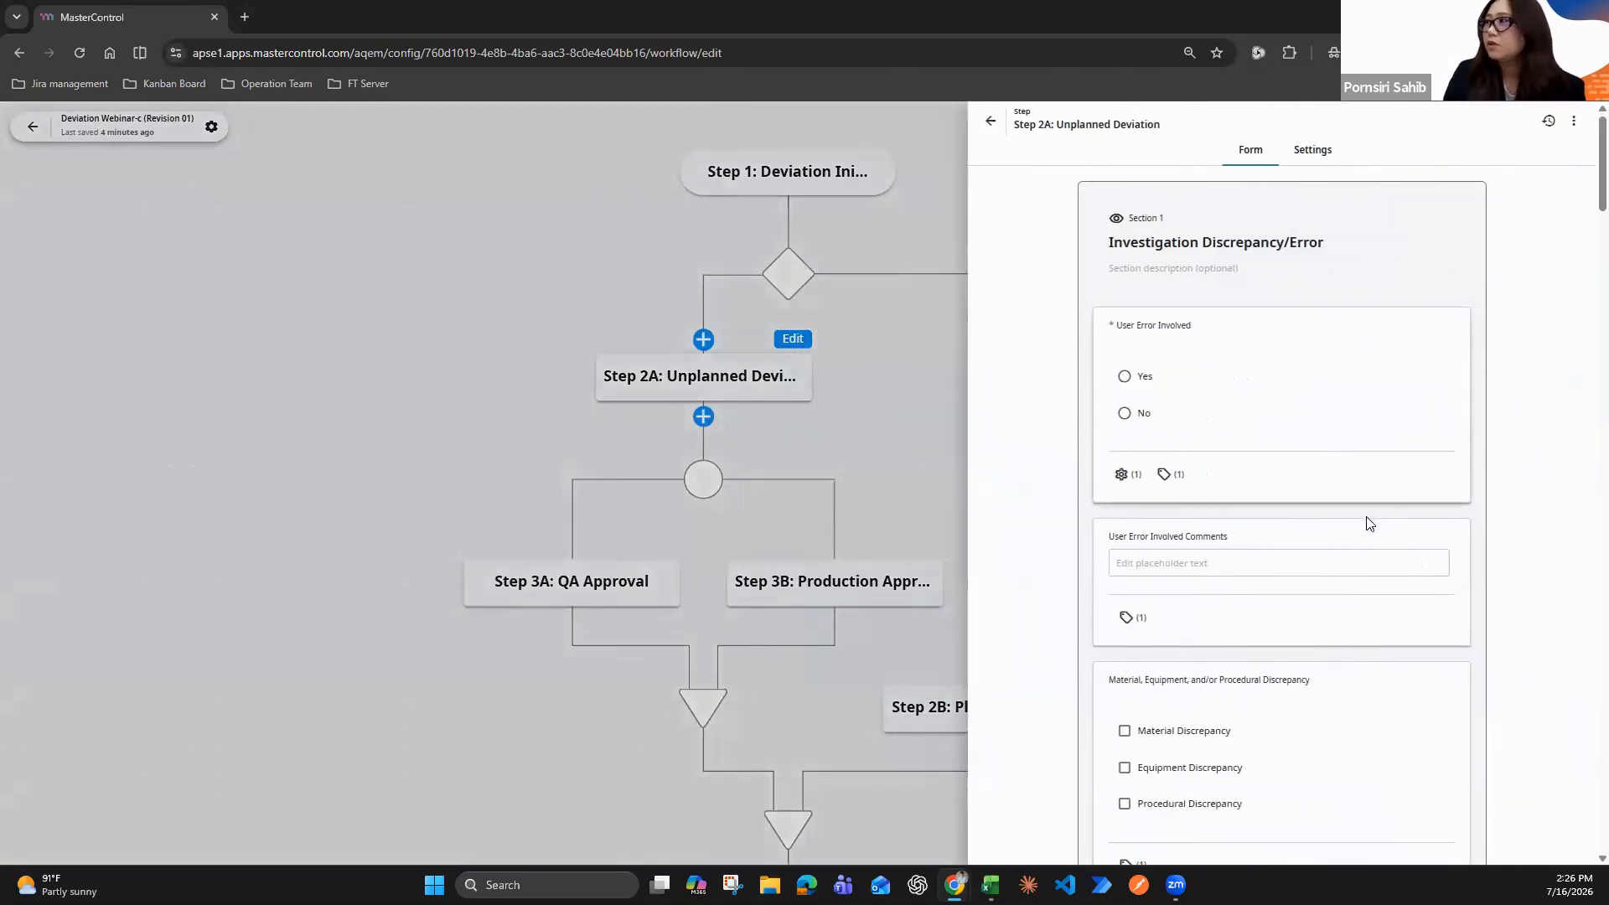
pyautogui.scroll(-5, 1332, 507)
pyautogui.scroll(-12, 1317, 516)
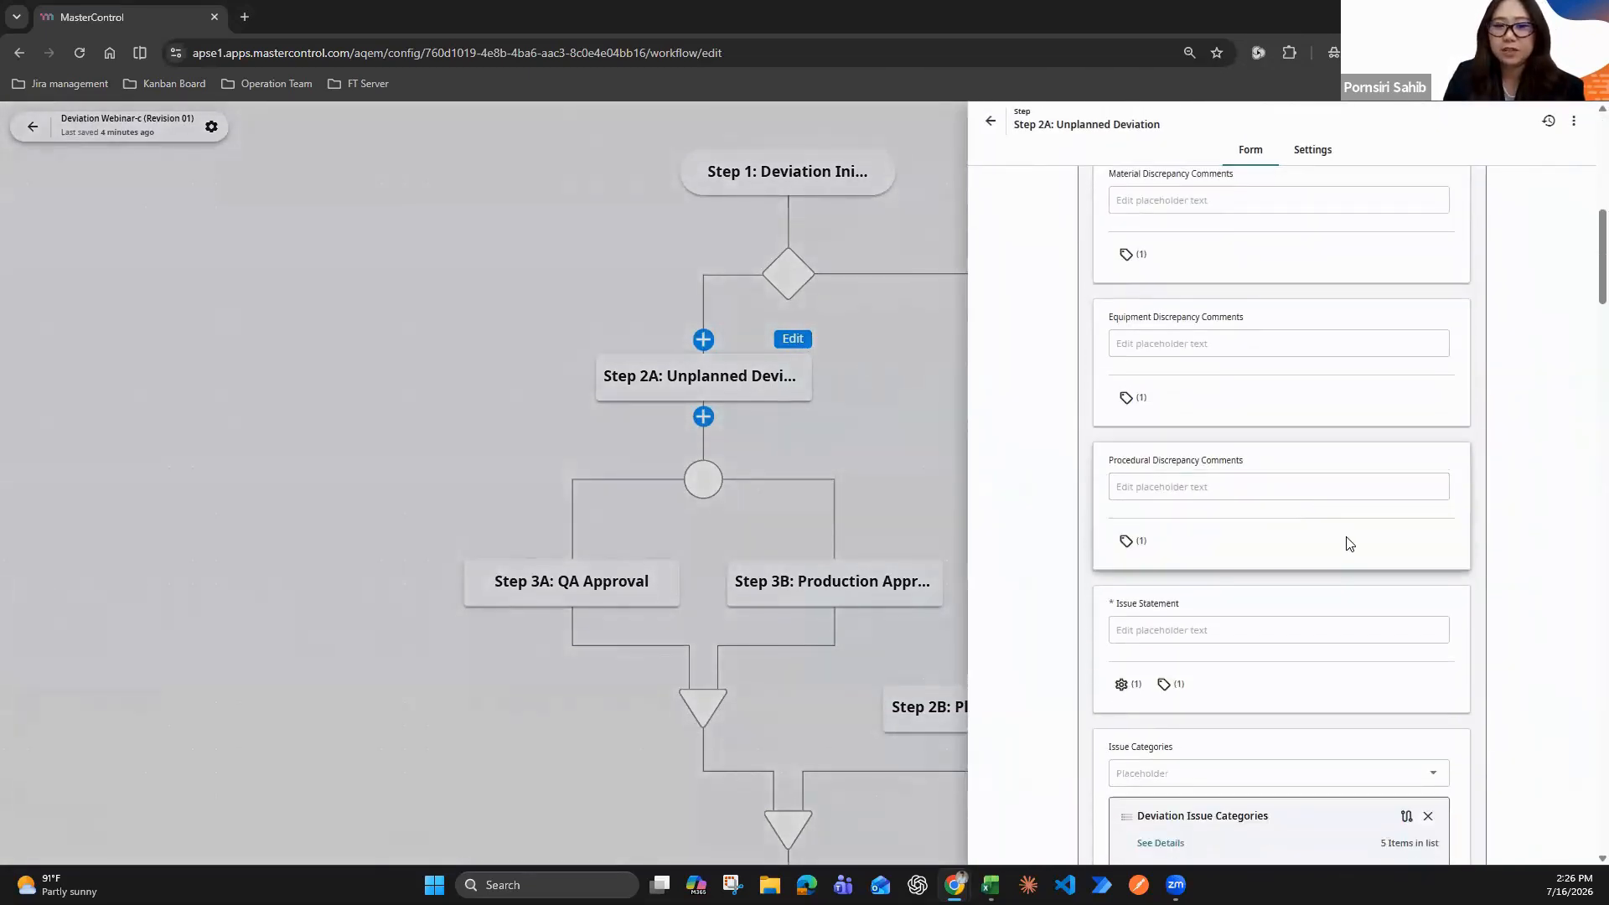
pyautogui.scroll(-10, 1358, 550)
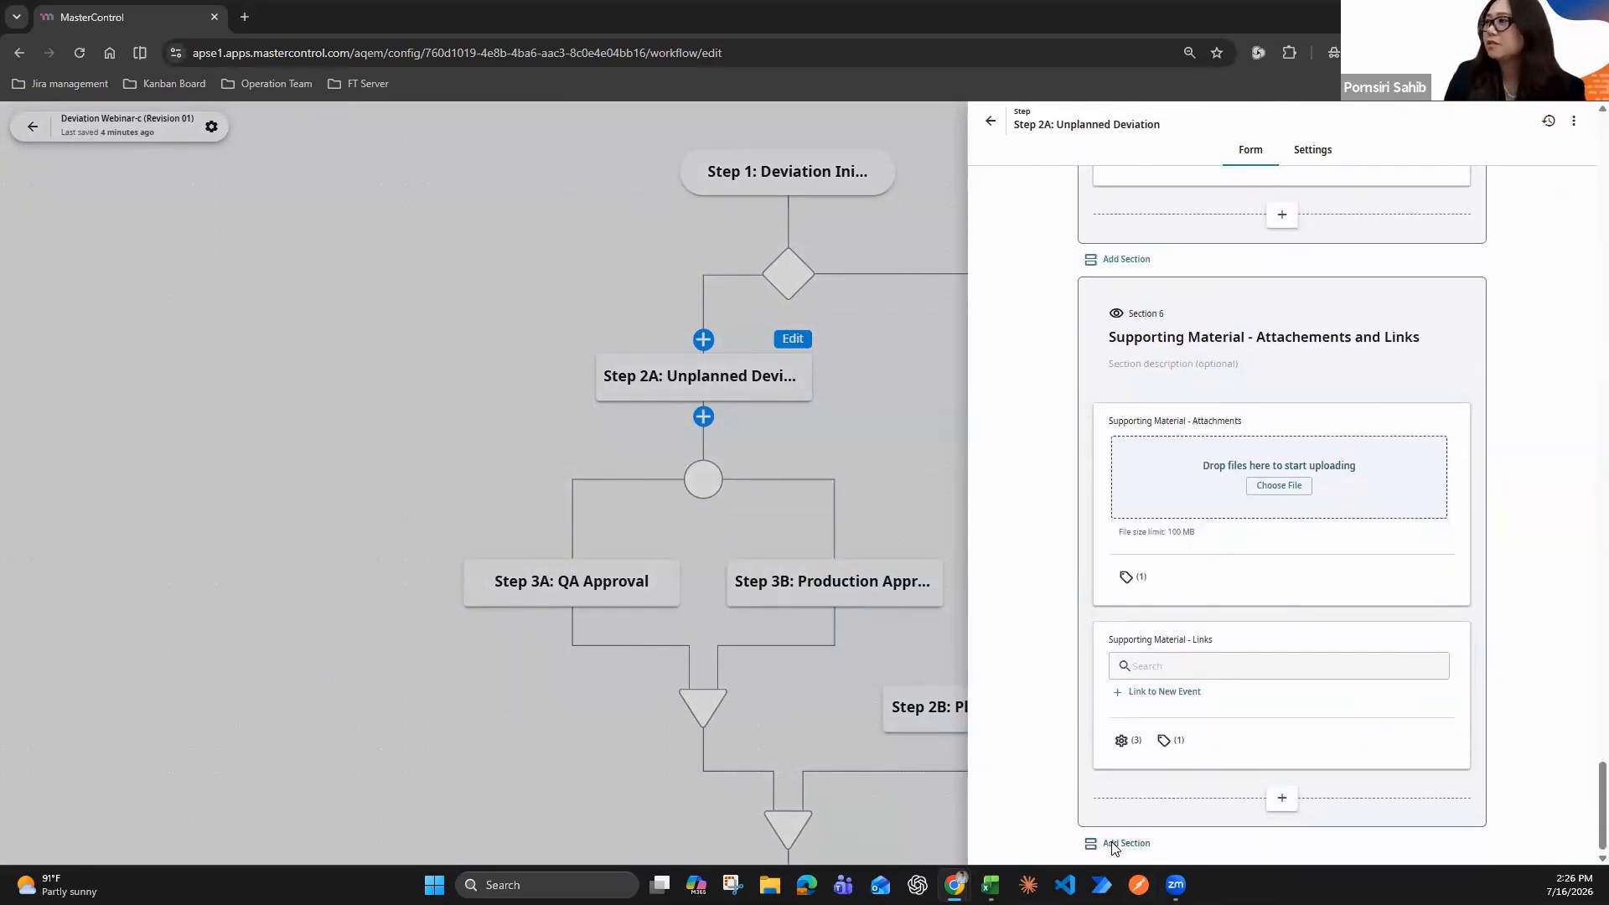
pyautogui.click(1150, 828)
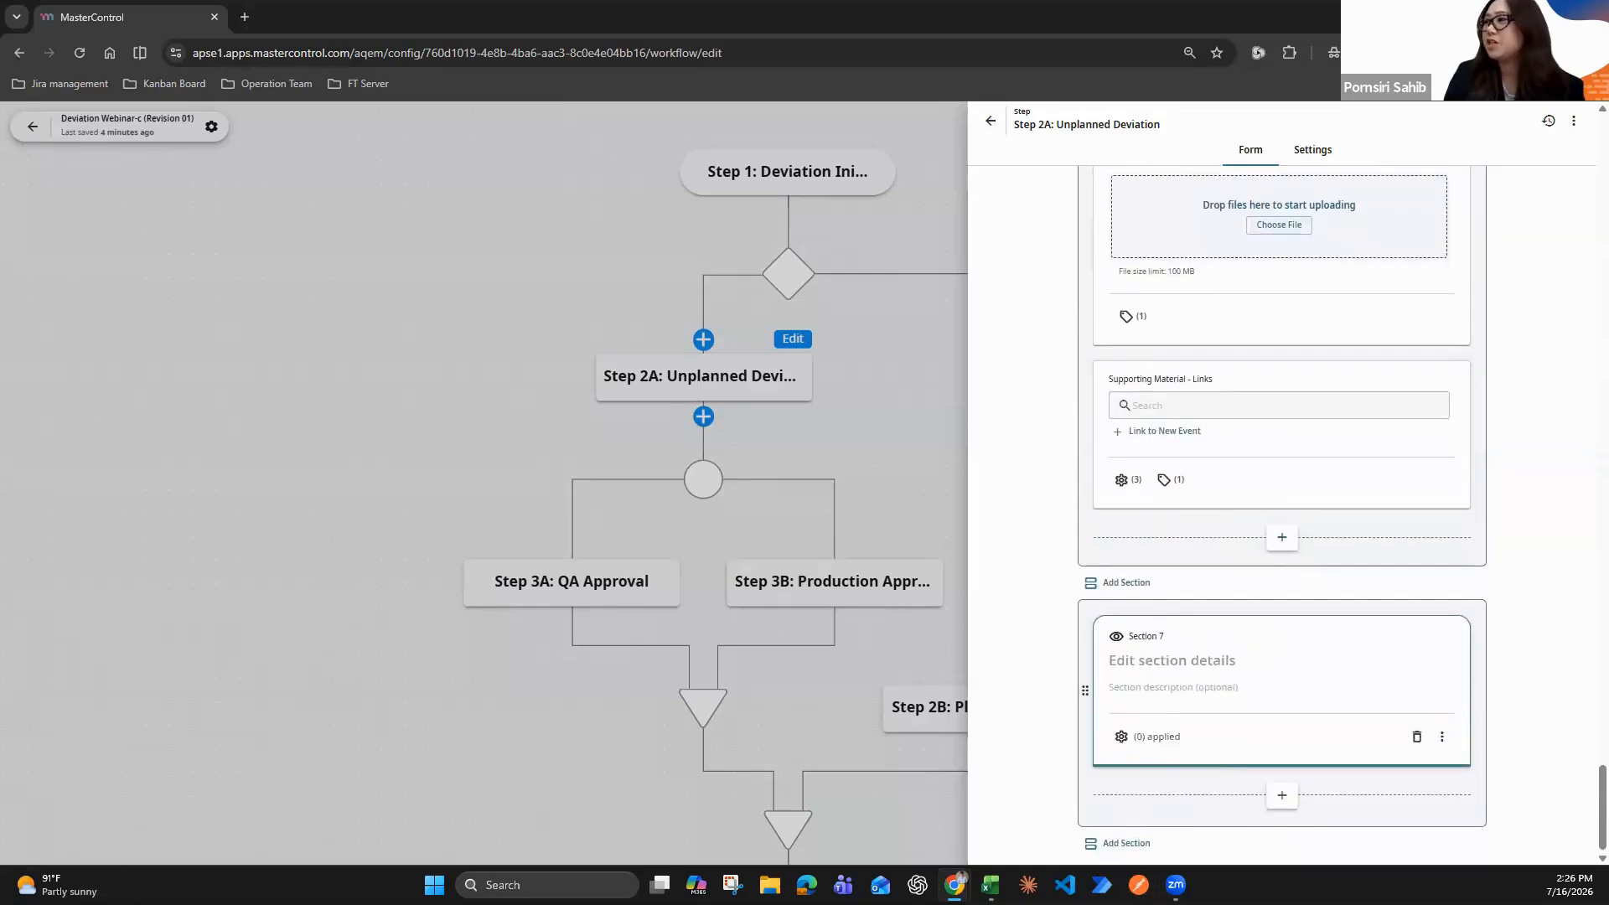
pyautogui.hotkey('alt', 'Tab')
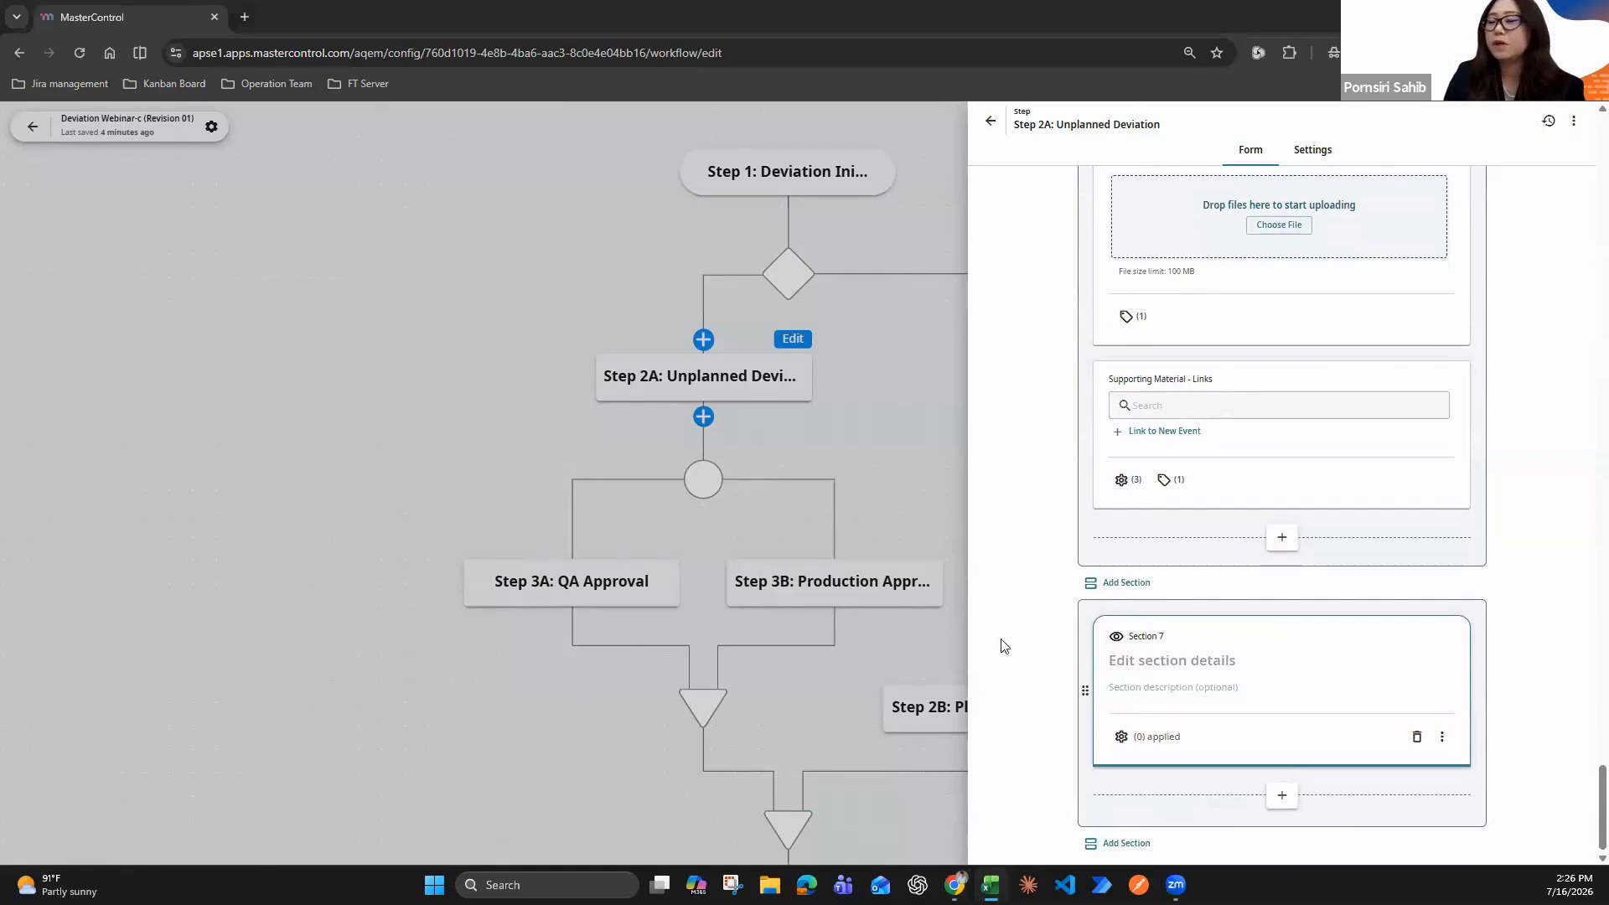
pyautogui.click(1185, 662)
pyautogui.write('Review Requirements')
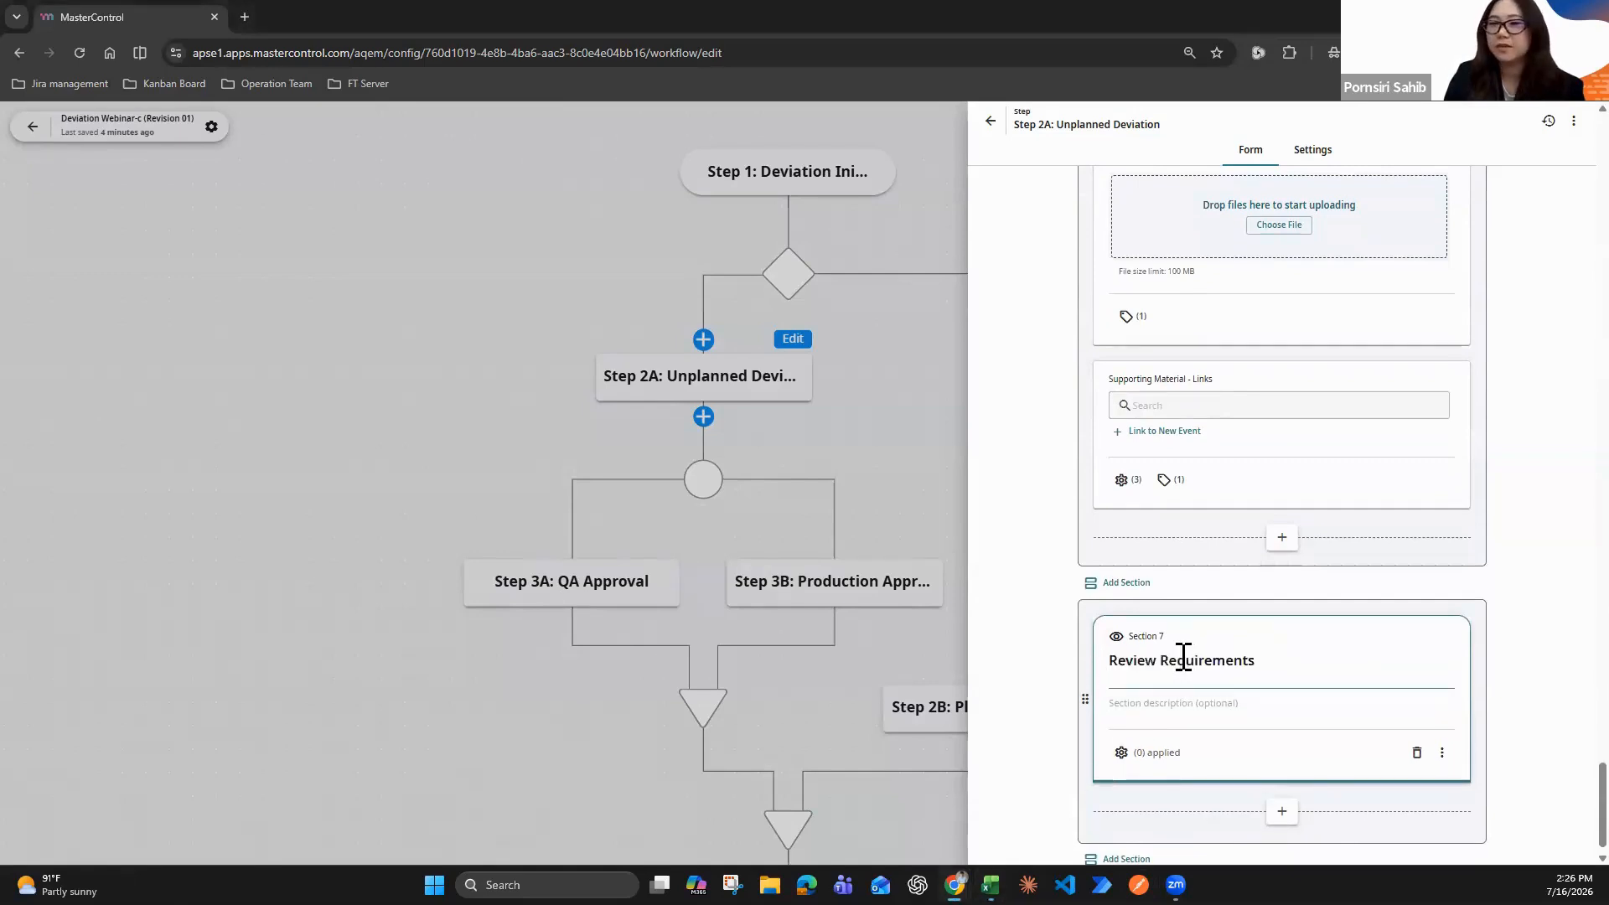
pyautogui.press('BackSpace')
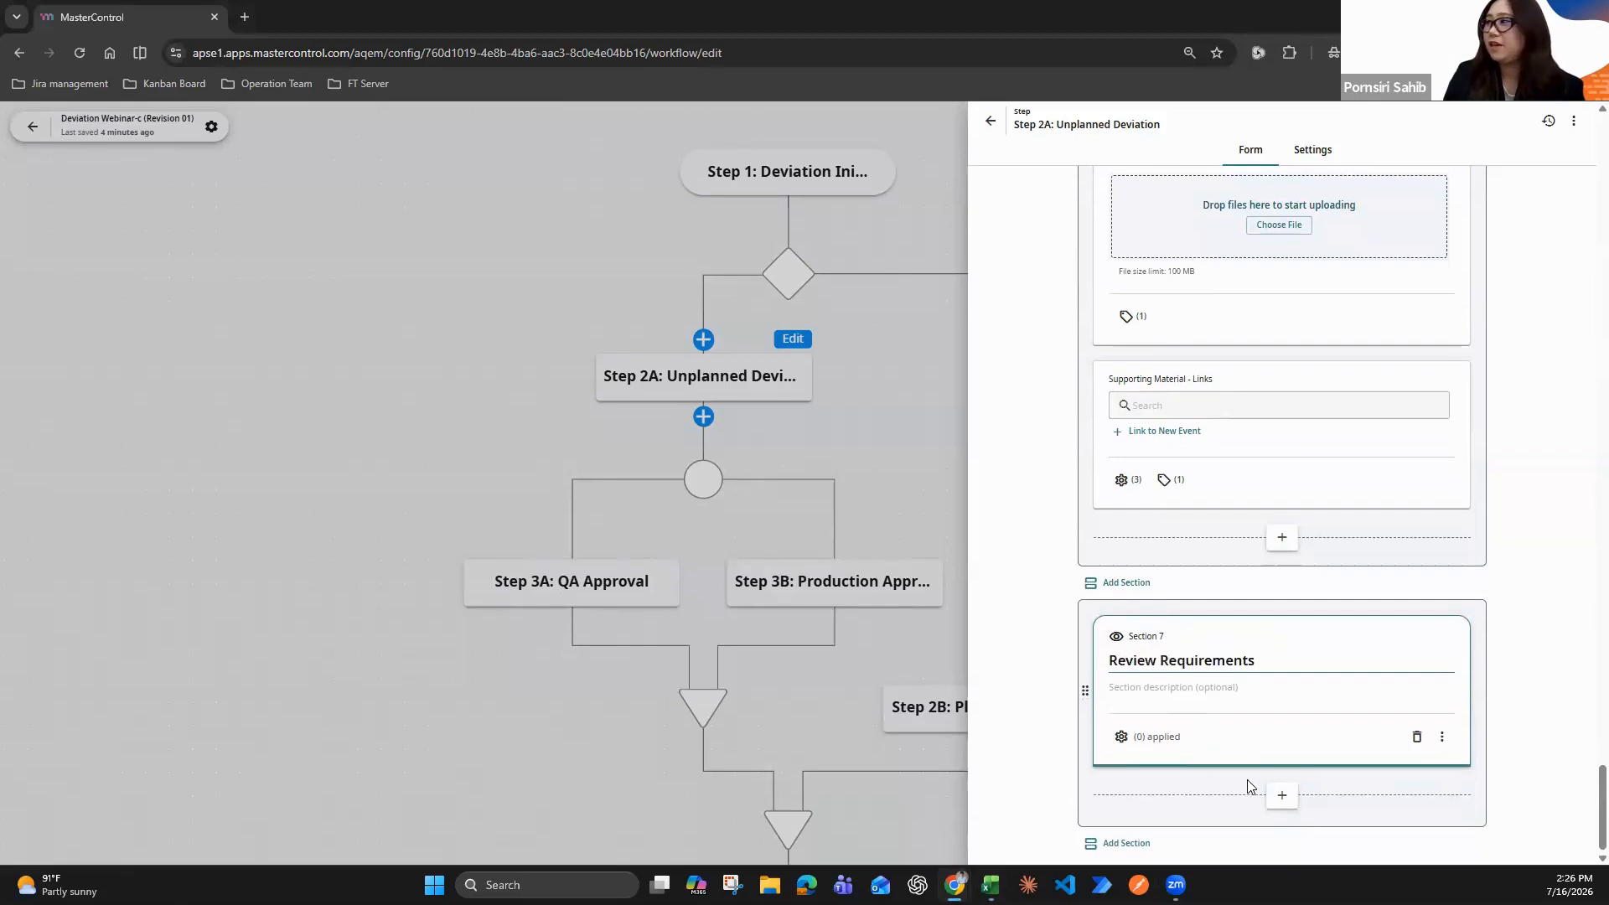
# Add a Single Choice field labelled "Product Impact?" to the Review Requirements section
pyautogui.click(1281, 795)
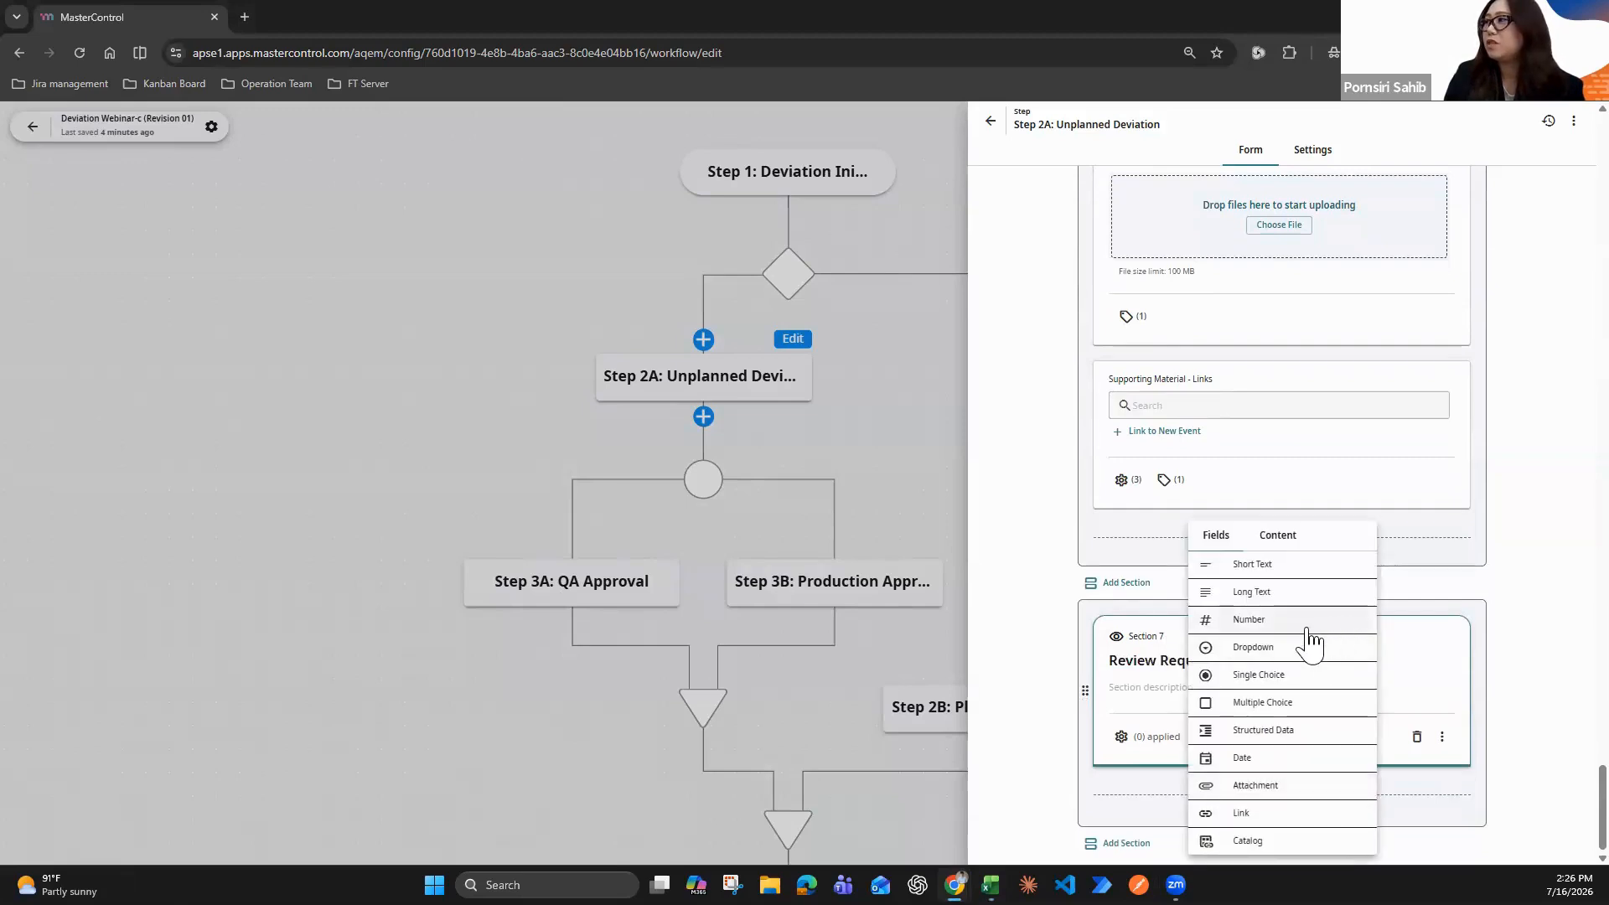
pyautogui.click(1266, 673)
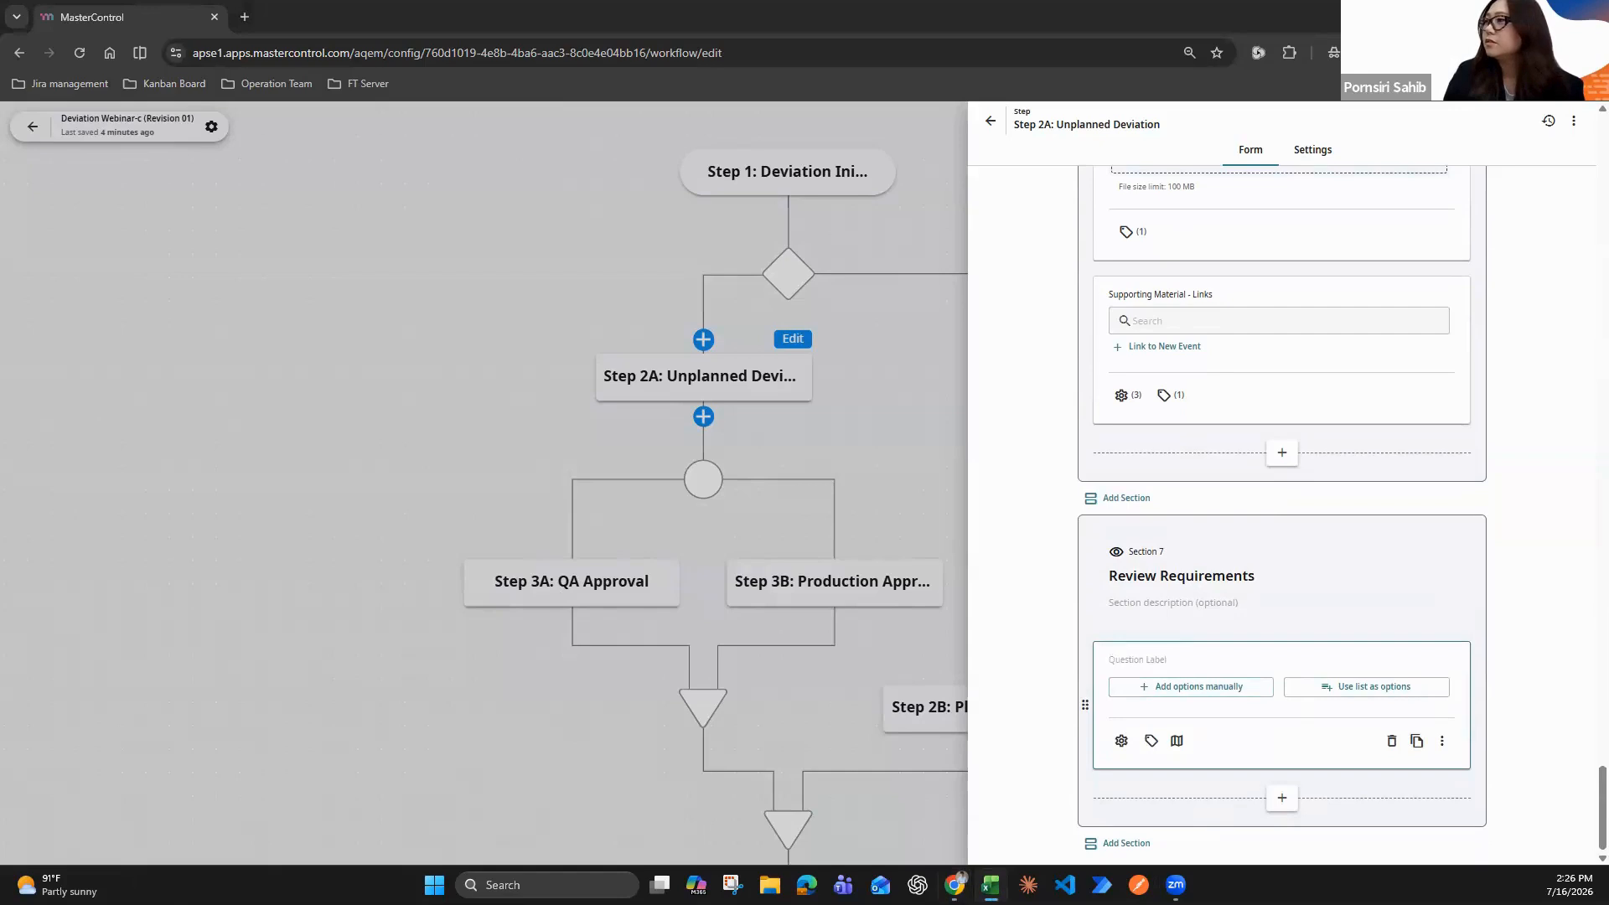
pyautogui.click(1127, 666)
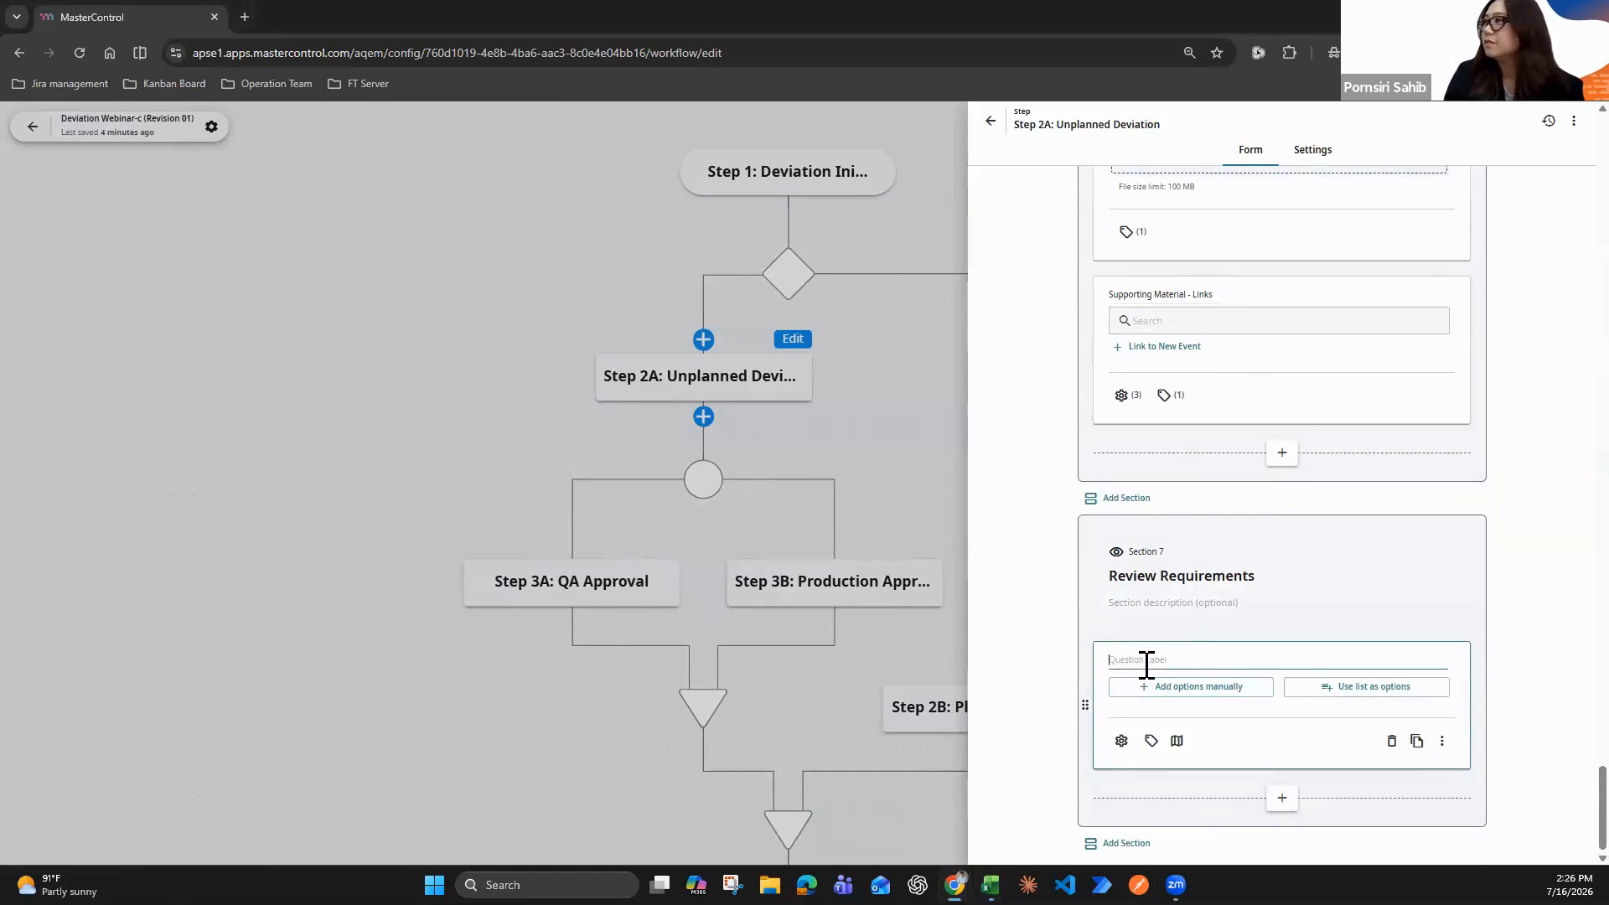
pyautogui.write('Product Impact?')
# Give the "Product Impact?" field two manually entered options, "Yes" and "No"
pyautogui.click(1200, 699)
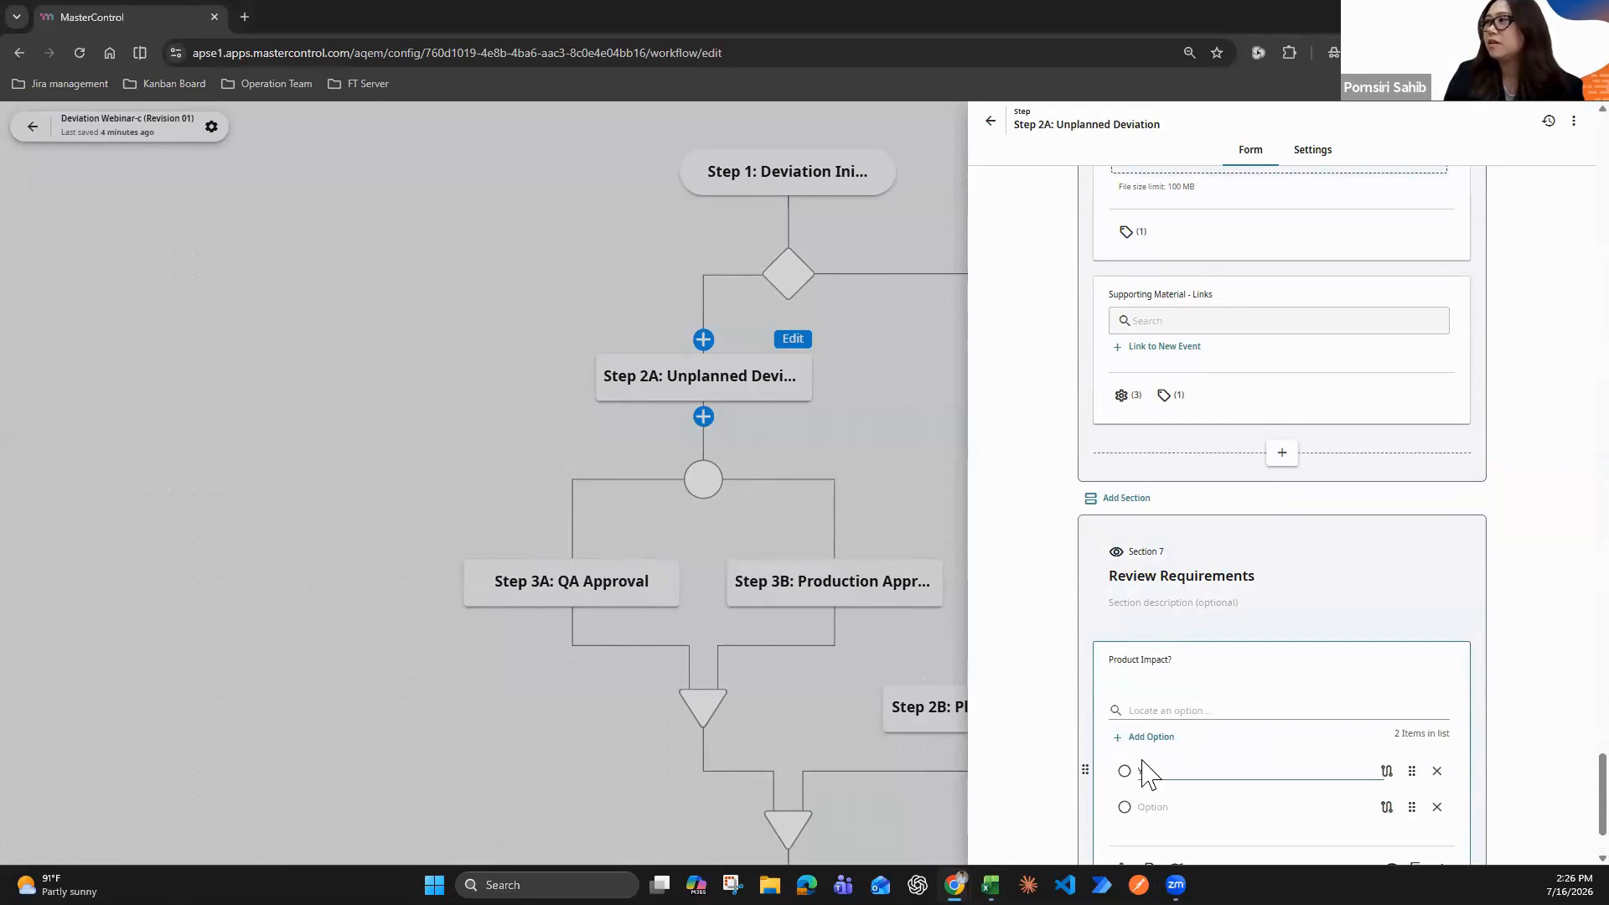
pyautogui.write('Yes')
pyautogui.scroll(-1, 1174, 797)
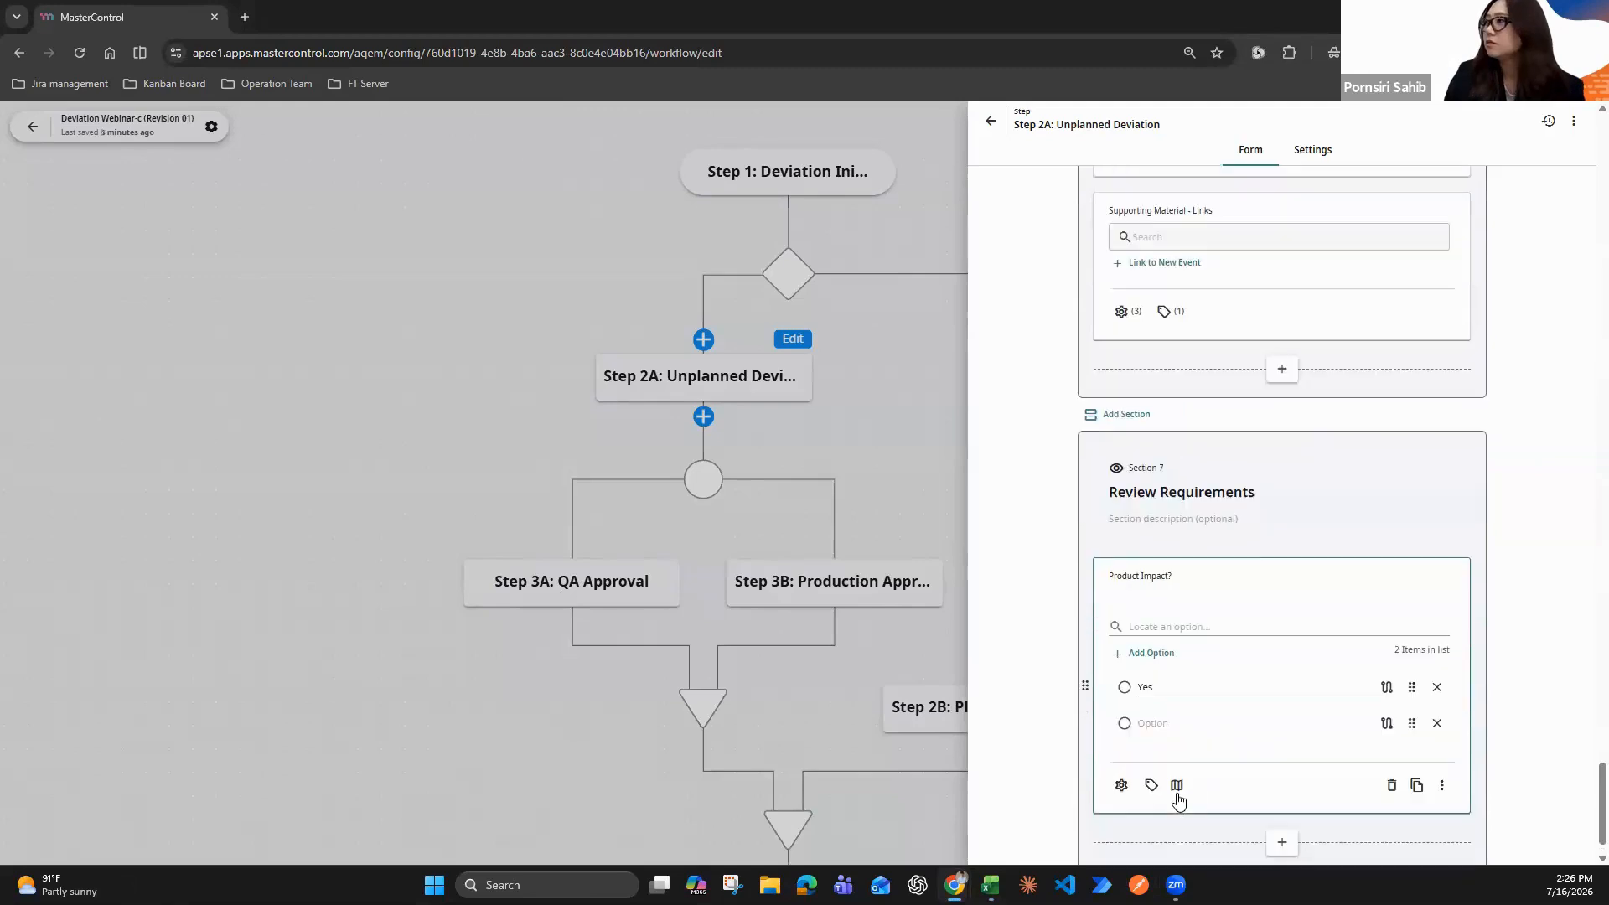
pyautogui.click(1165, 722)
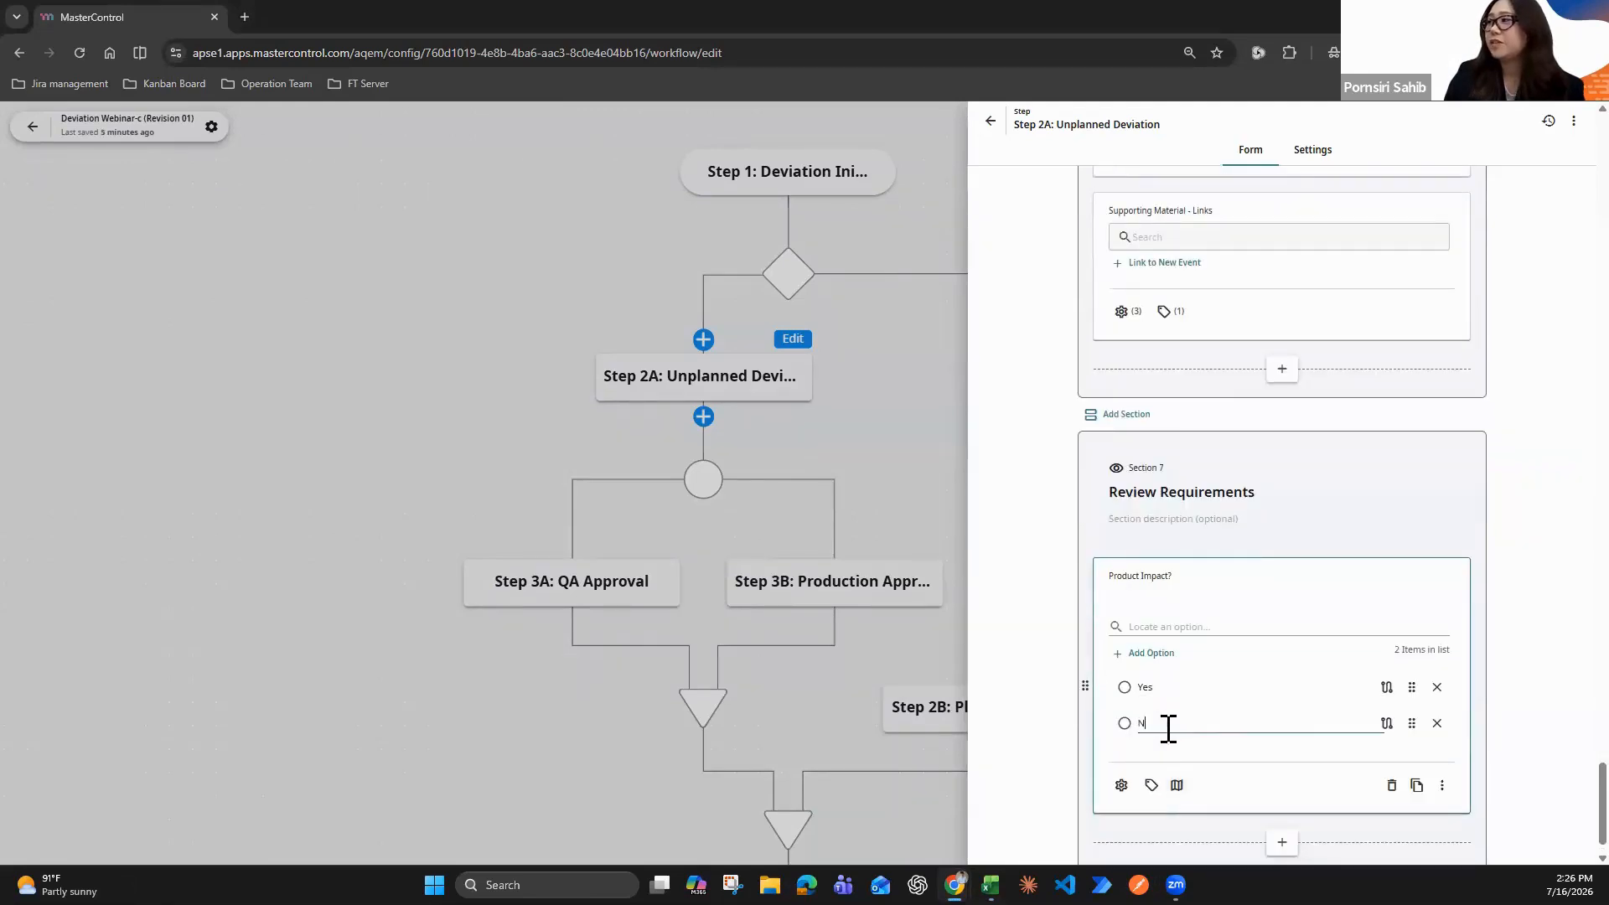
# Route the "Yes" option of "Product Impact?" to Step 3A: QA Approval
pyautogui.click(1387, 689)
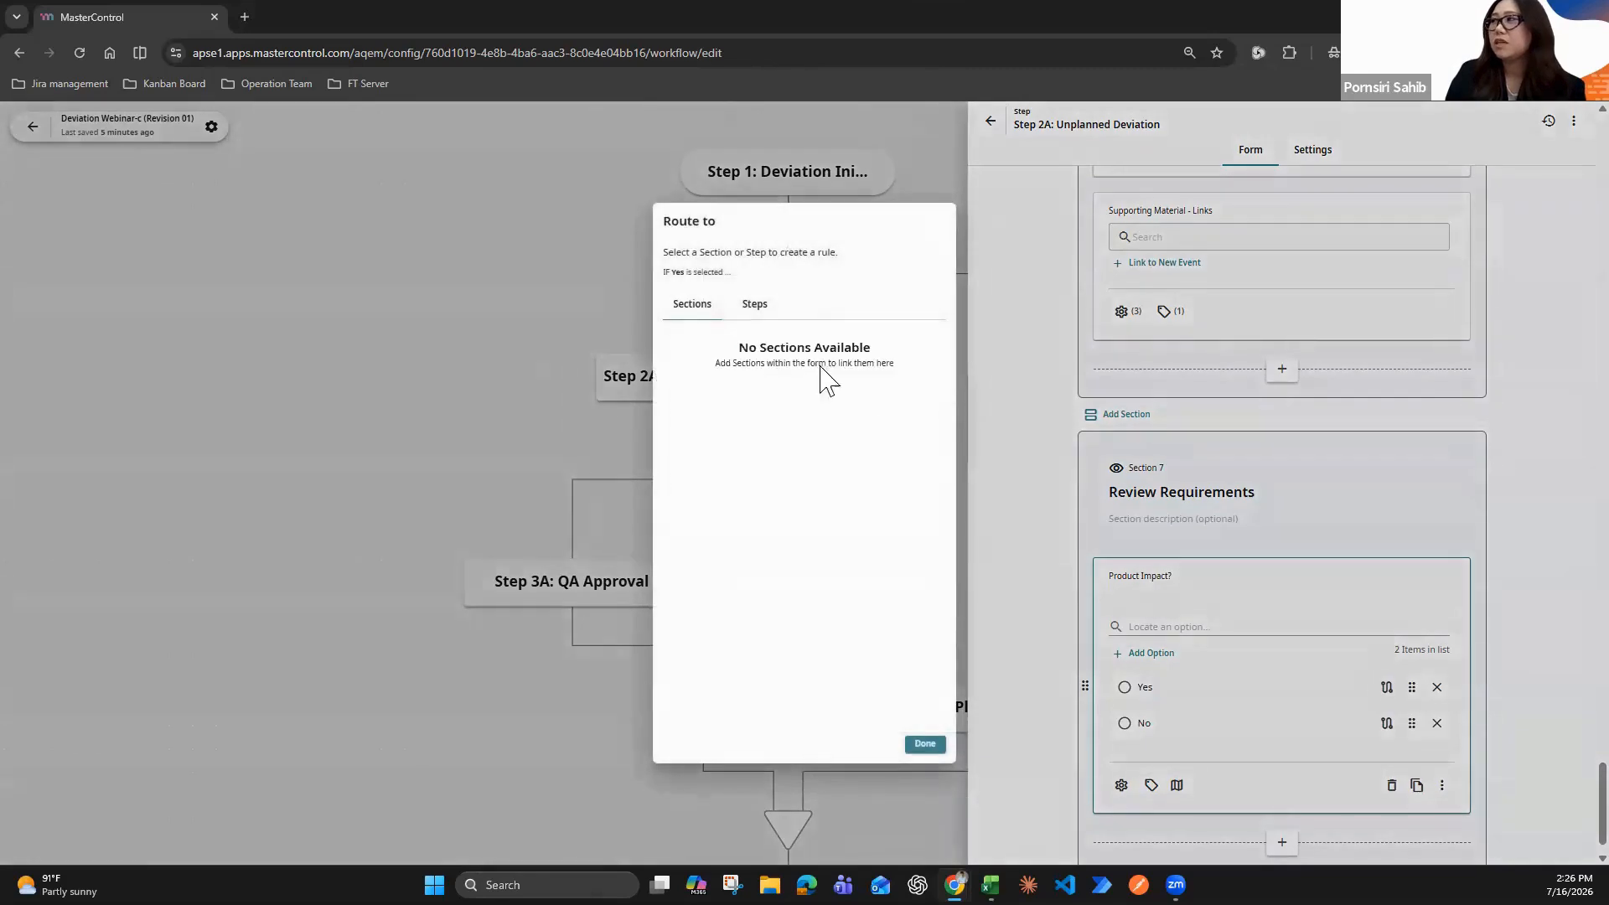
pyautogui.click(767, 311)
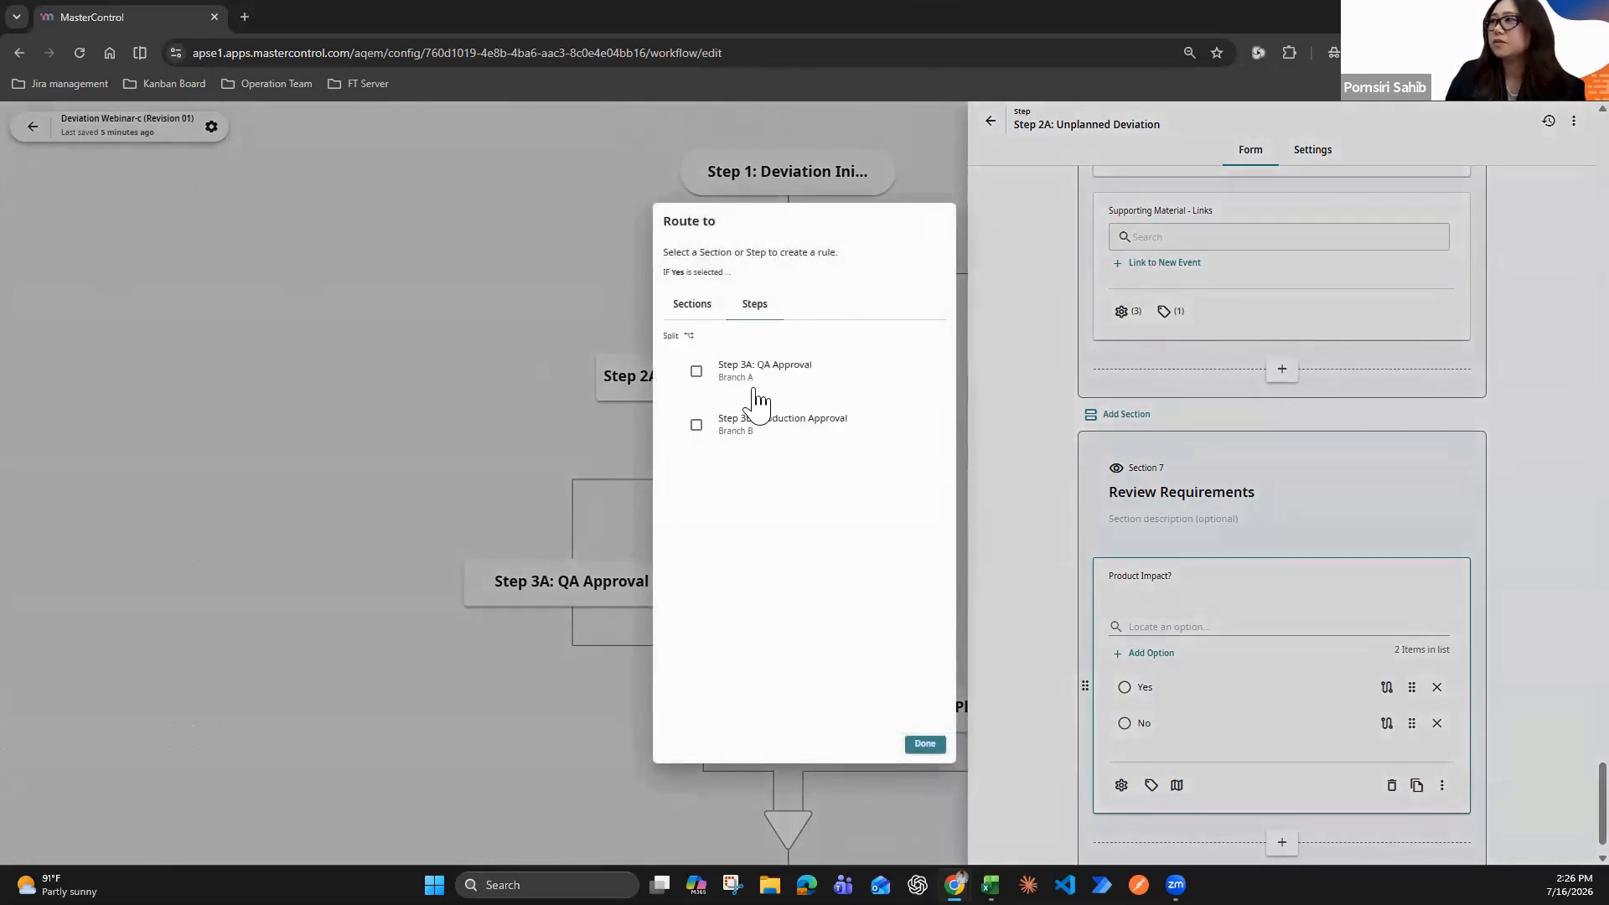
pyautogui.click(751, 384)
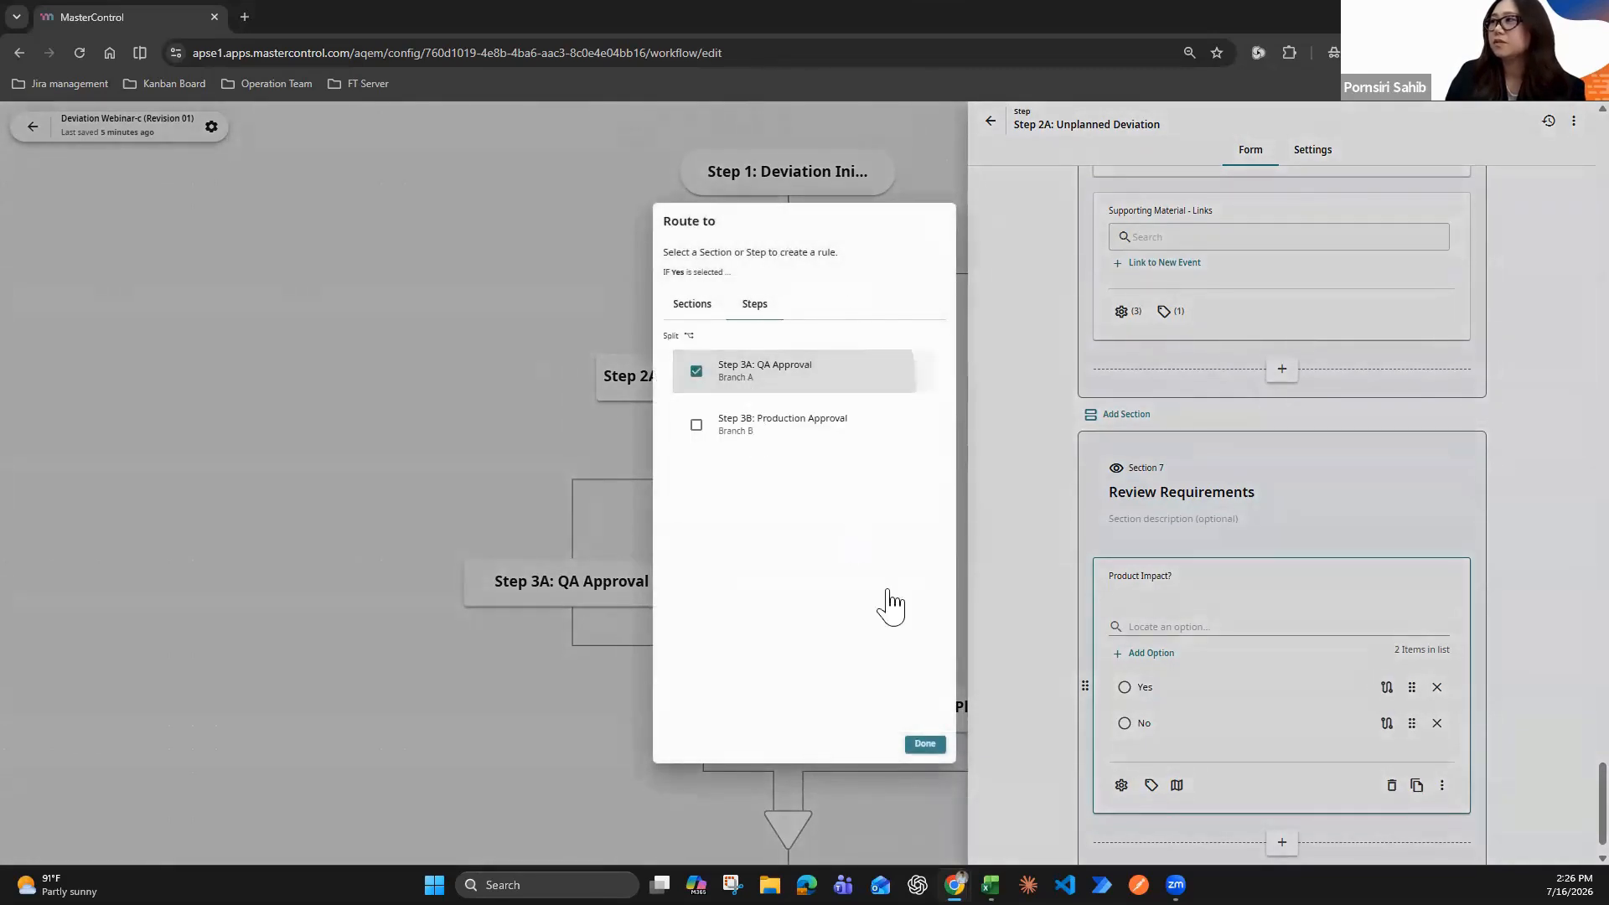
pyautogui.click(925, 744)
# Add a second Single Choice field labelled "Manufacturing Process Impact?" to the Review Requirements section
pyautogui.scroll(-1, 1328, 562)
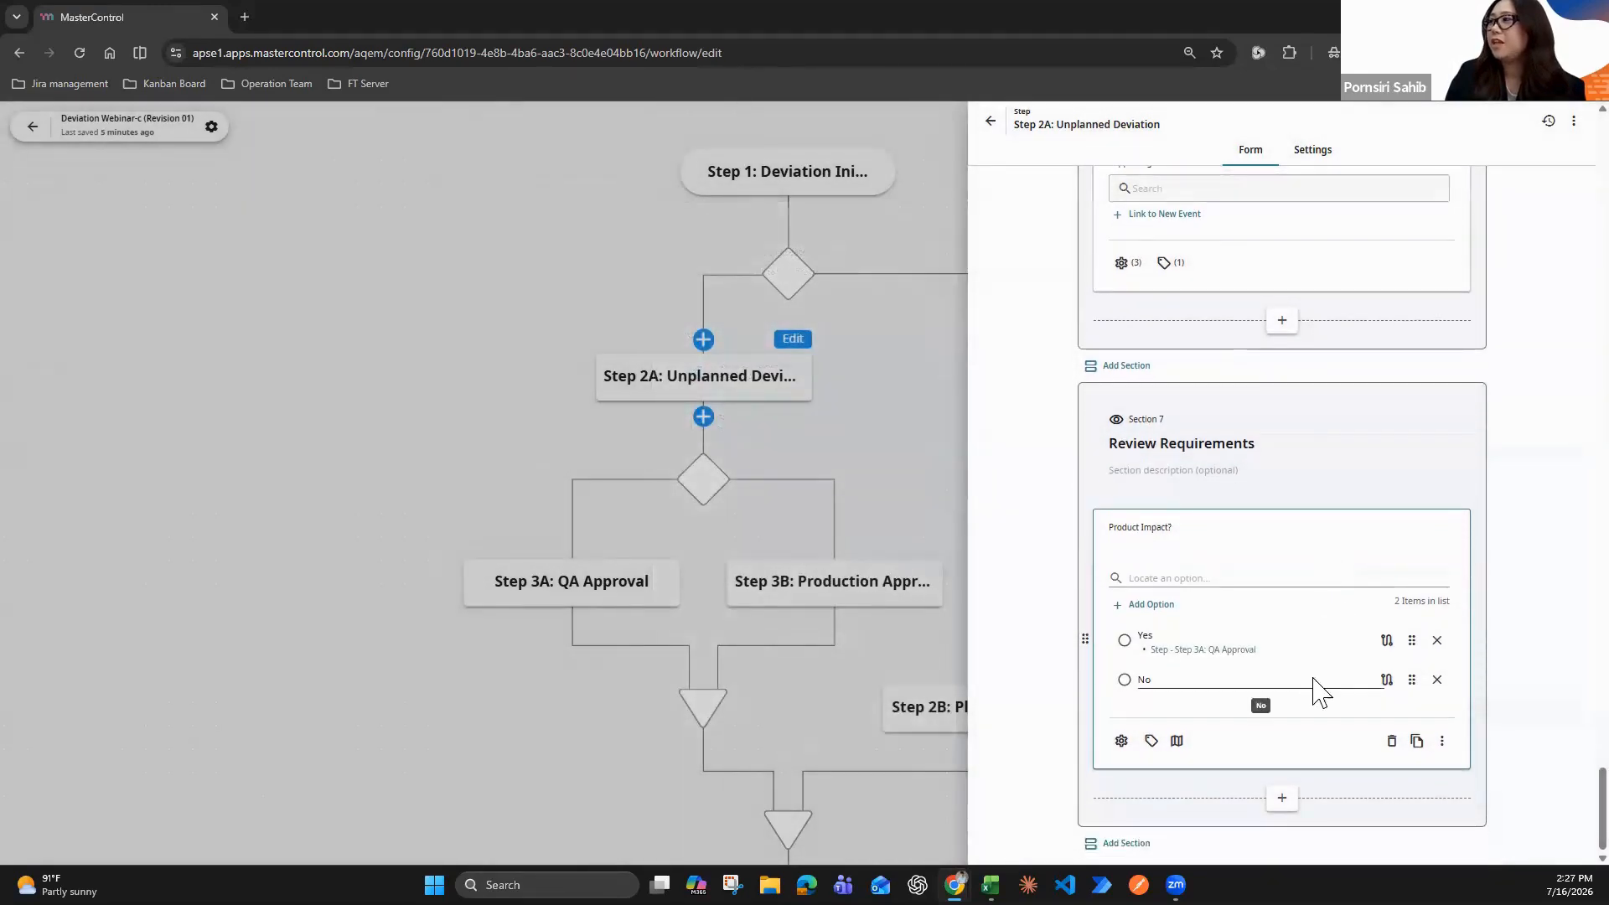
pyautogui.click(1282, 798)
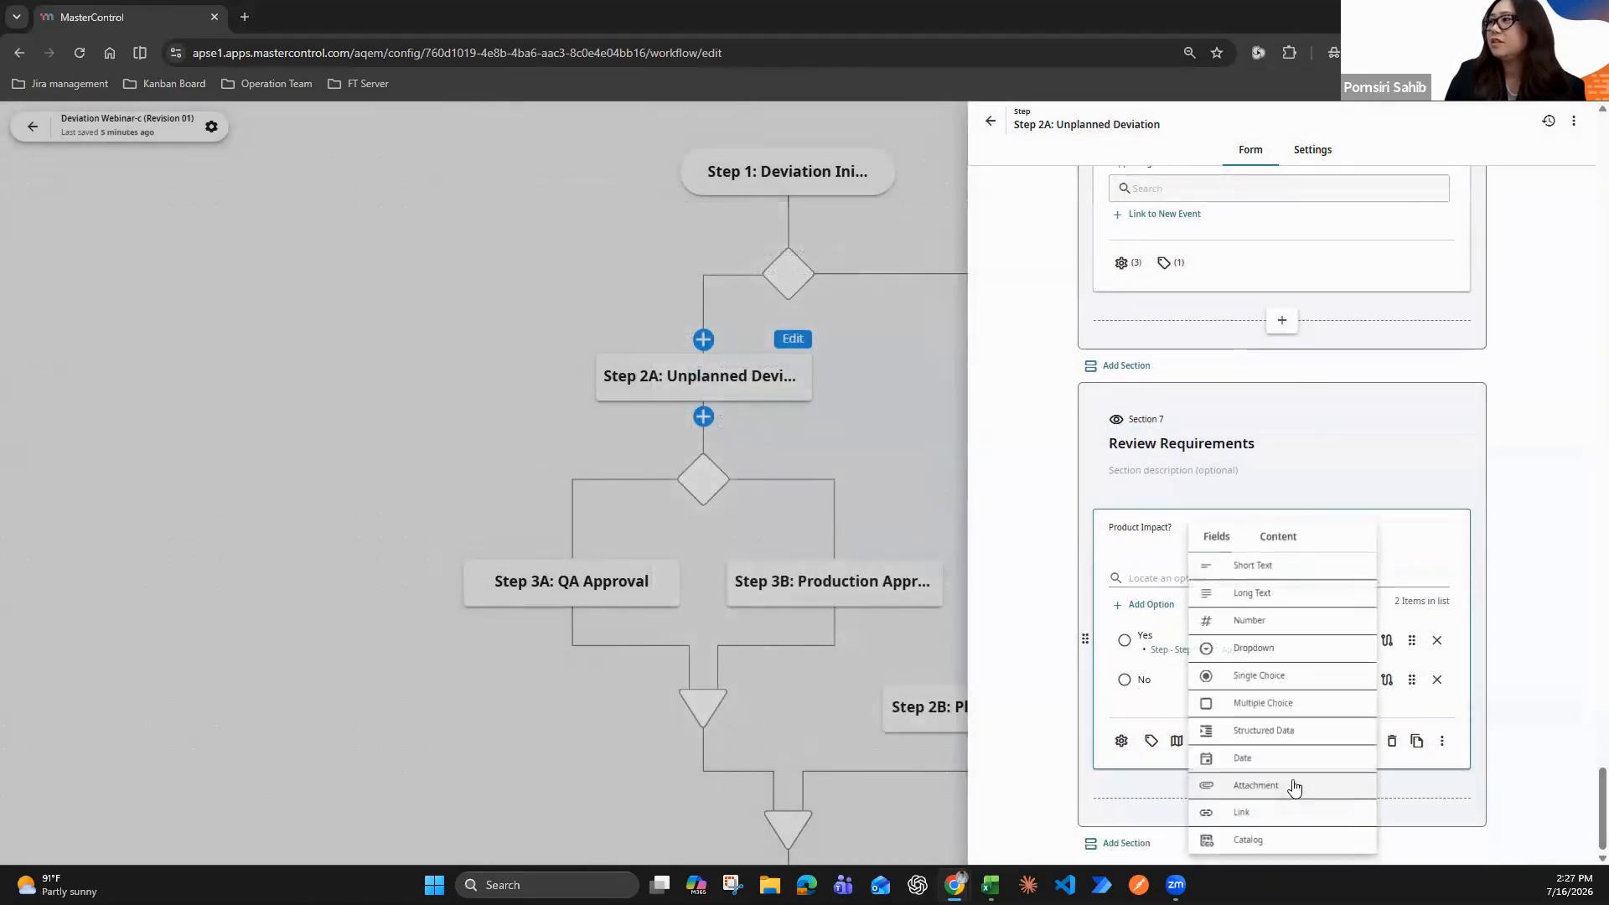
pyautogui.click(1308, 684)
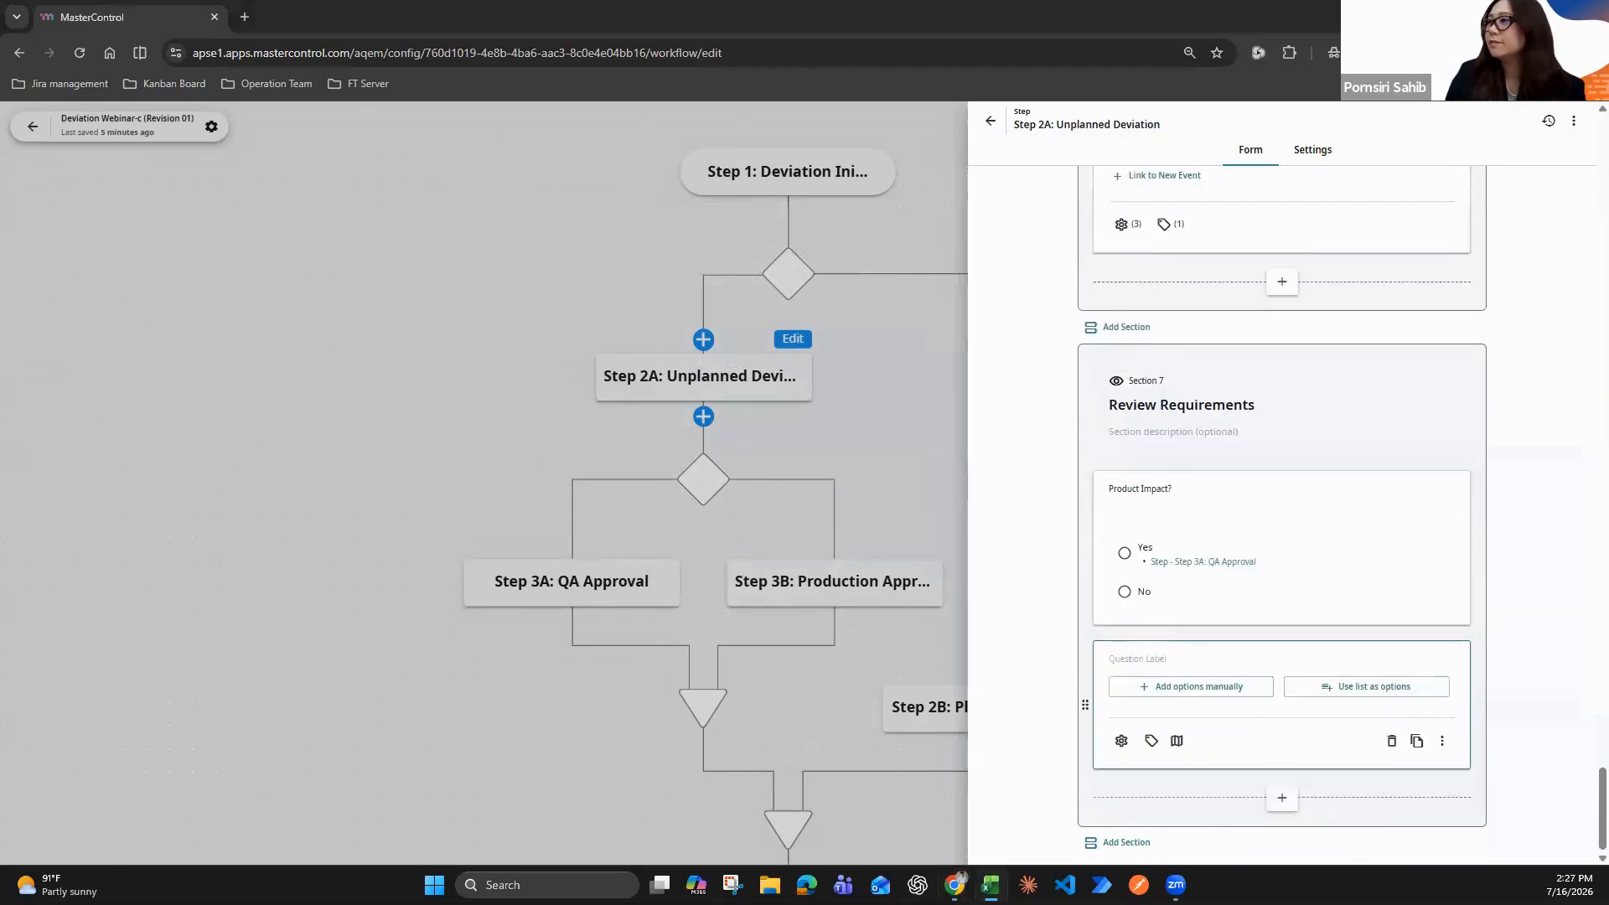
pyautogui.click(1174, 662)
pyautogui.write('Manufacturing Process Impact?')
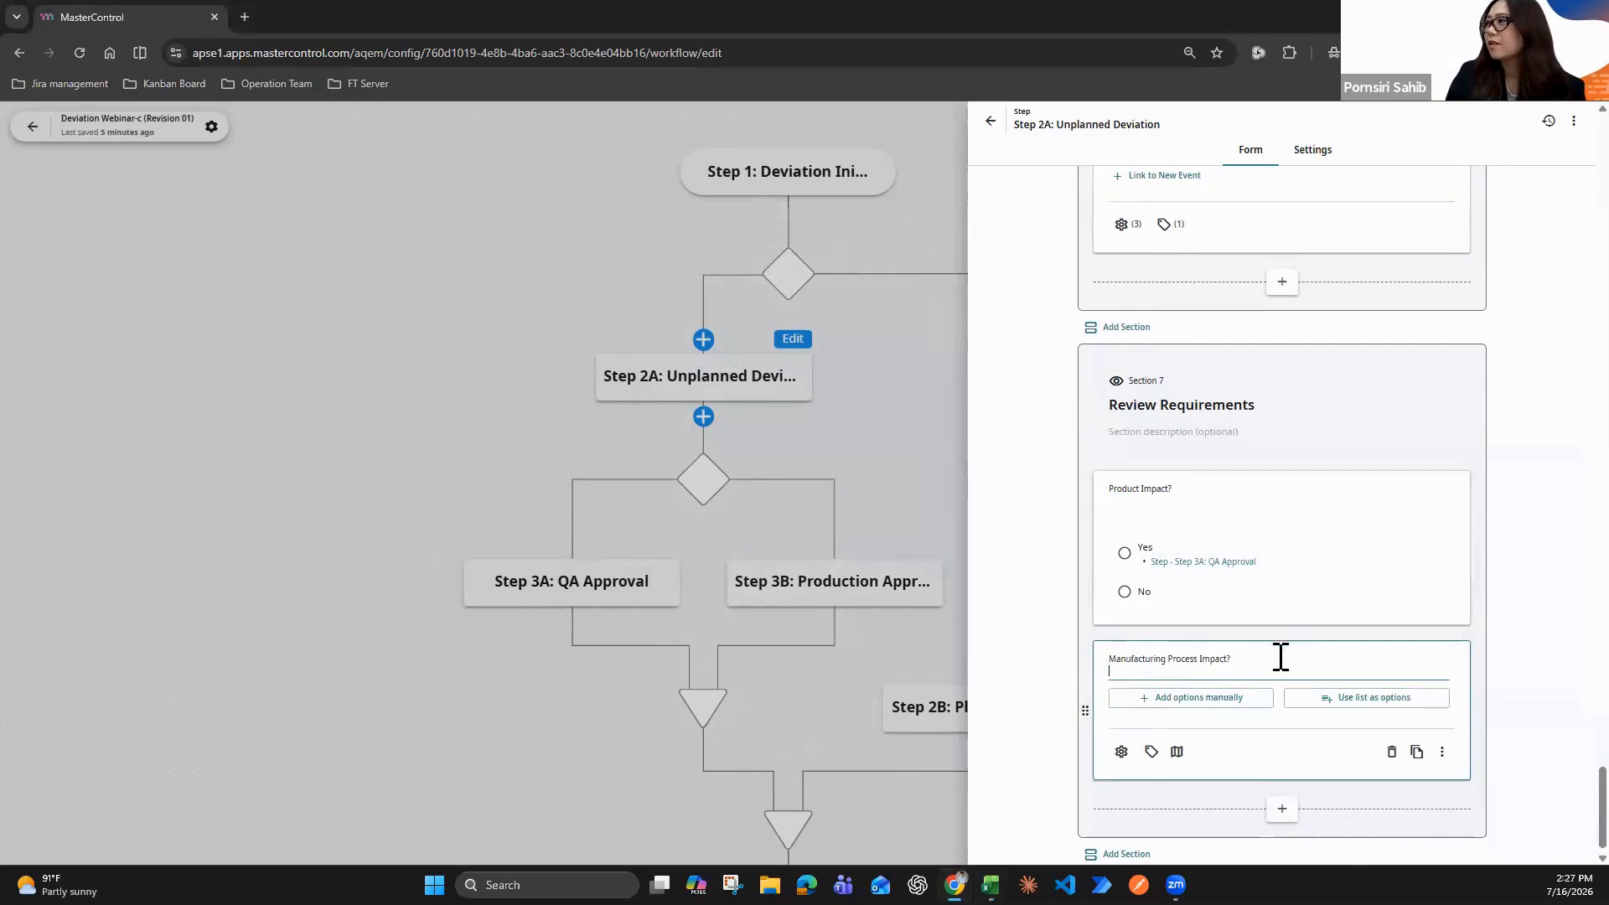
# Give the "Manufacturing Process Impact?" field two manually entered options, "Yes" and "No"
pyautogui.click(1229, 693)
pyautogui.click(1190, 762)
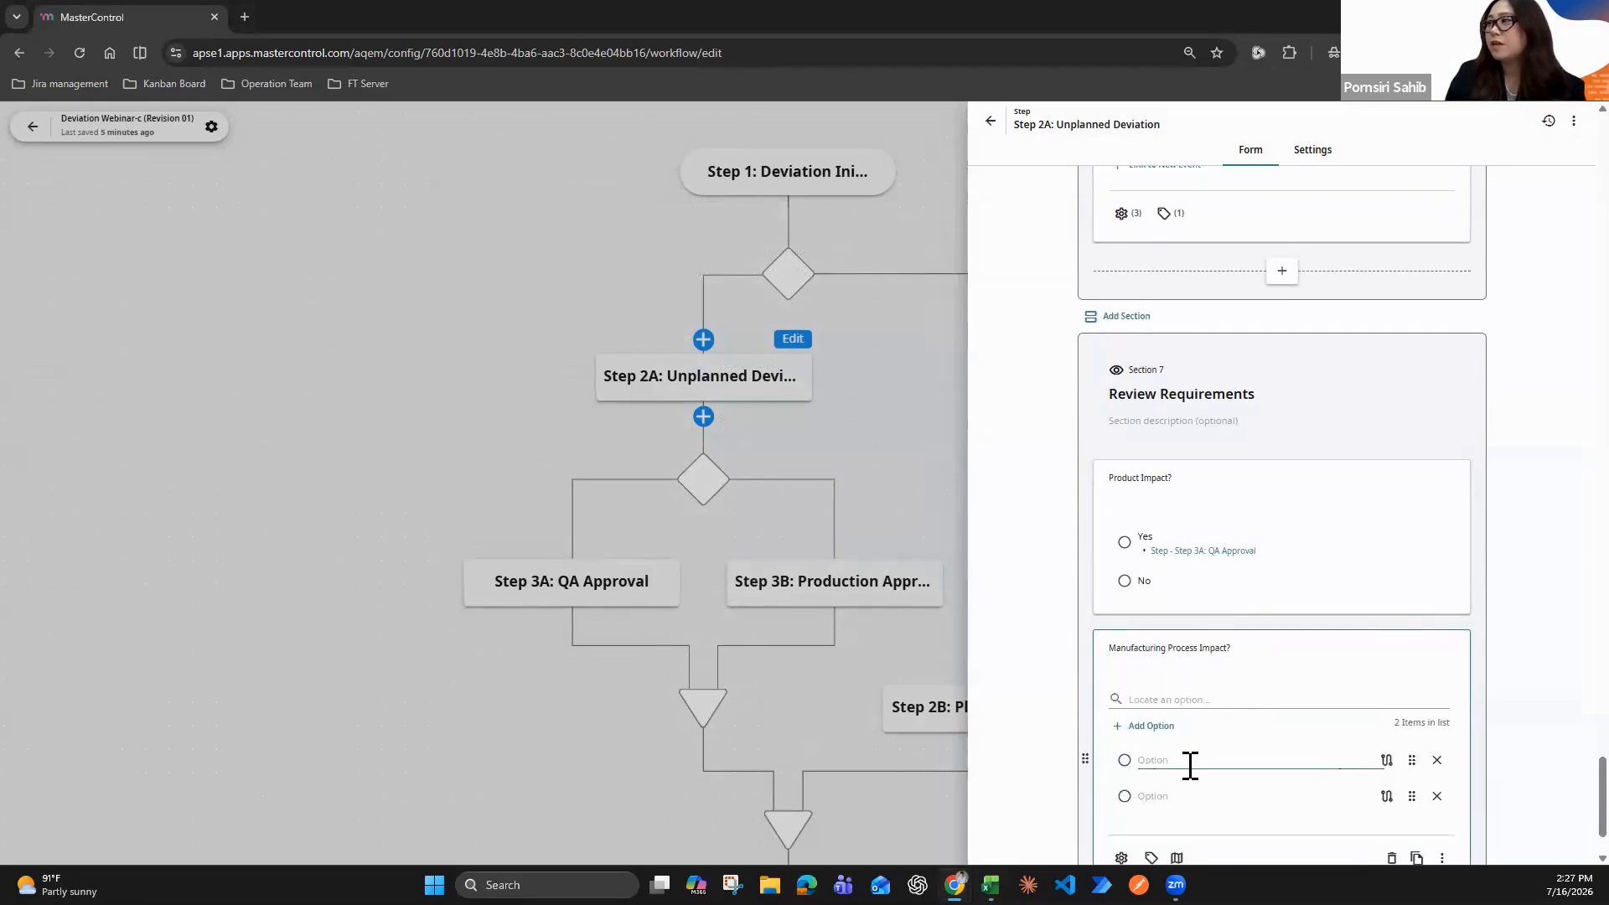
pyautogui.scroll(-1, 1207, 657)
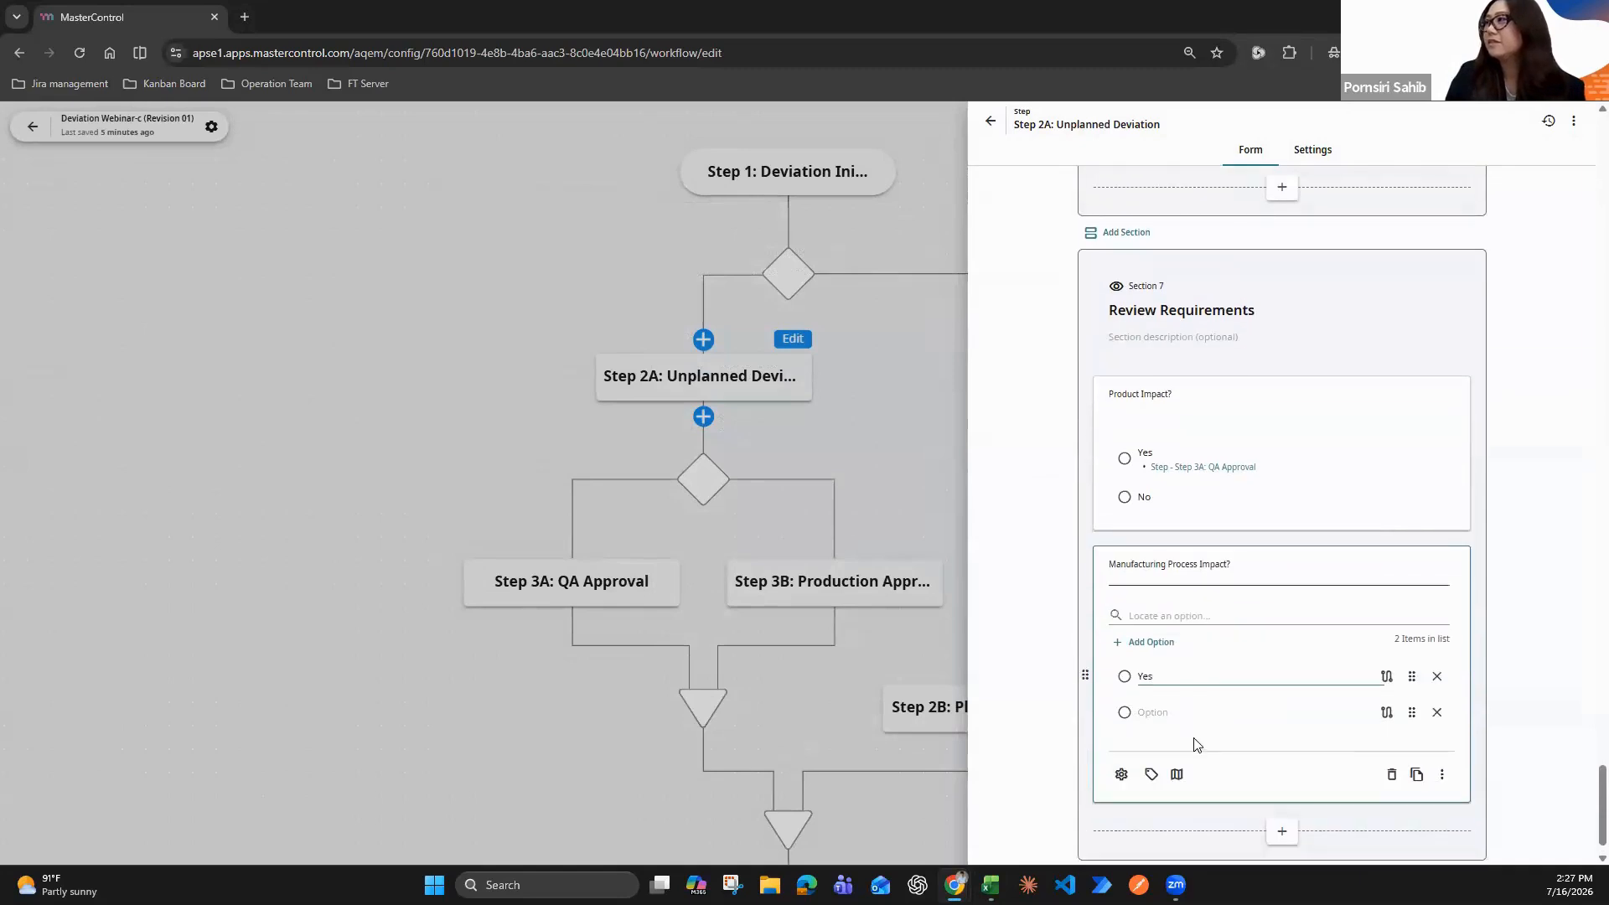
pyautogui.click(1180, 712)
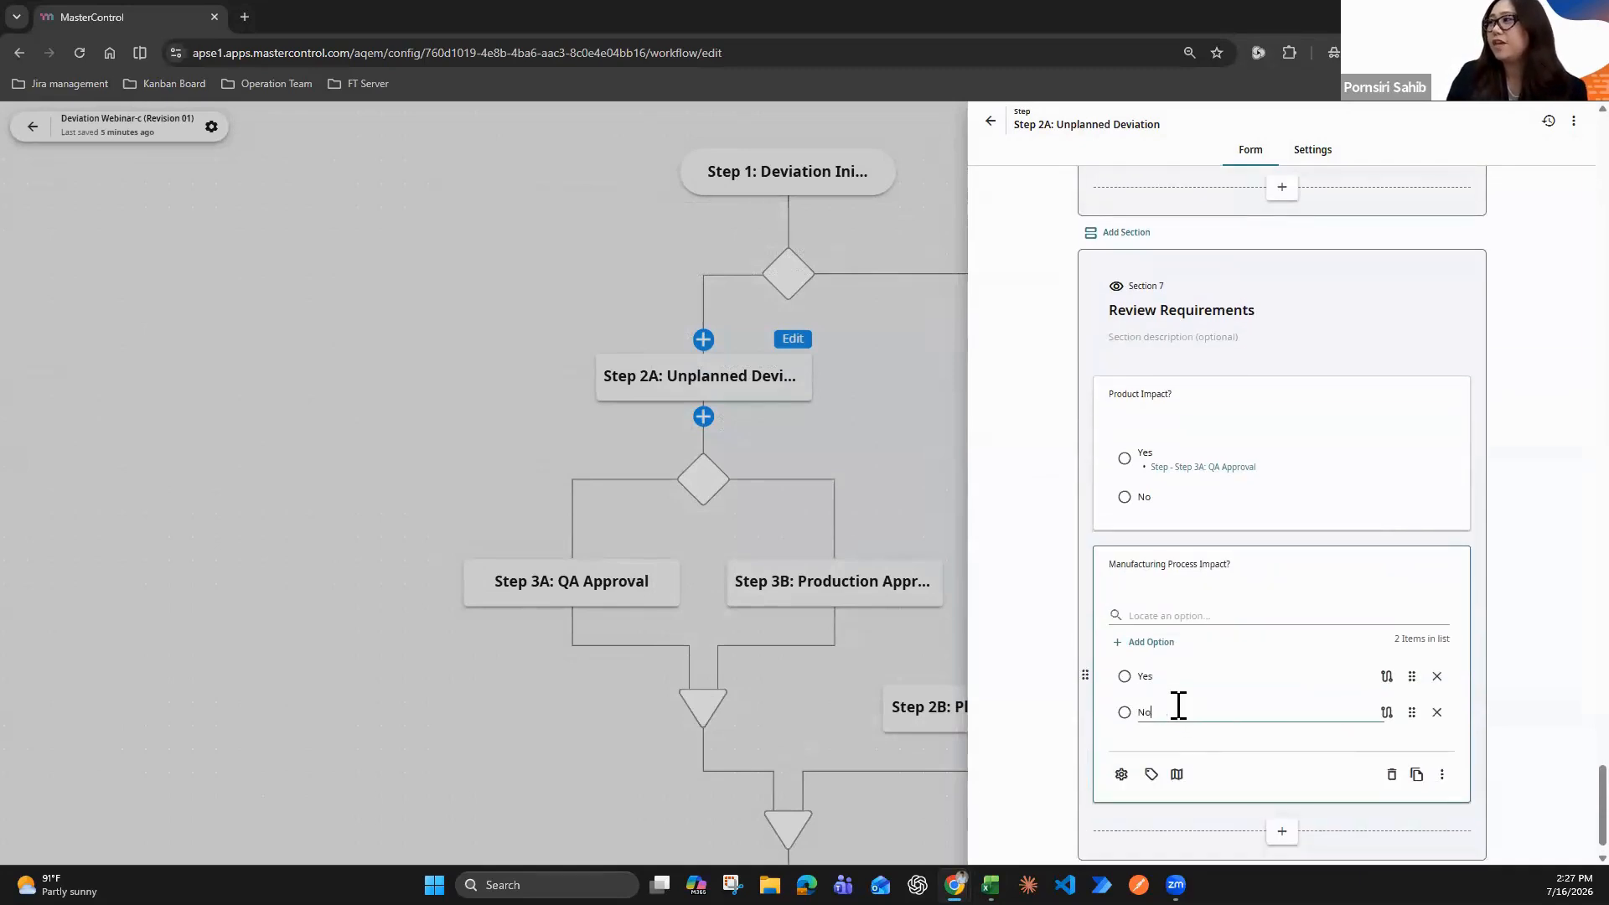
# Route the "Yes" option of "Manufacturing Process Impact?" to Step 3B: Production Approval and close the Step 2A form
pyautogui.click(1387, 676)
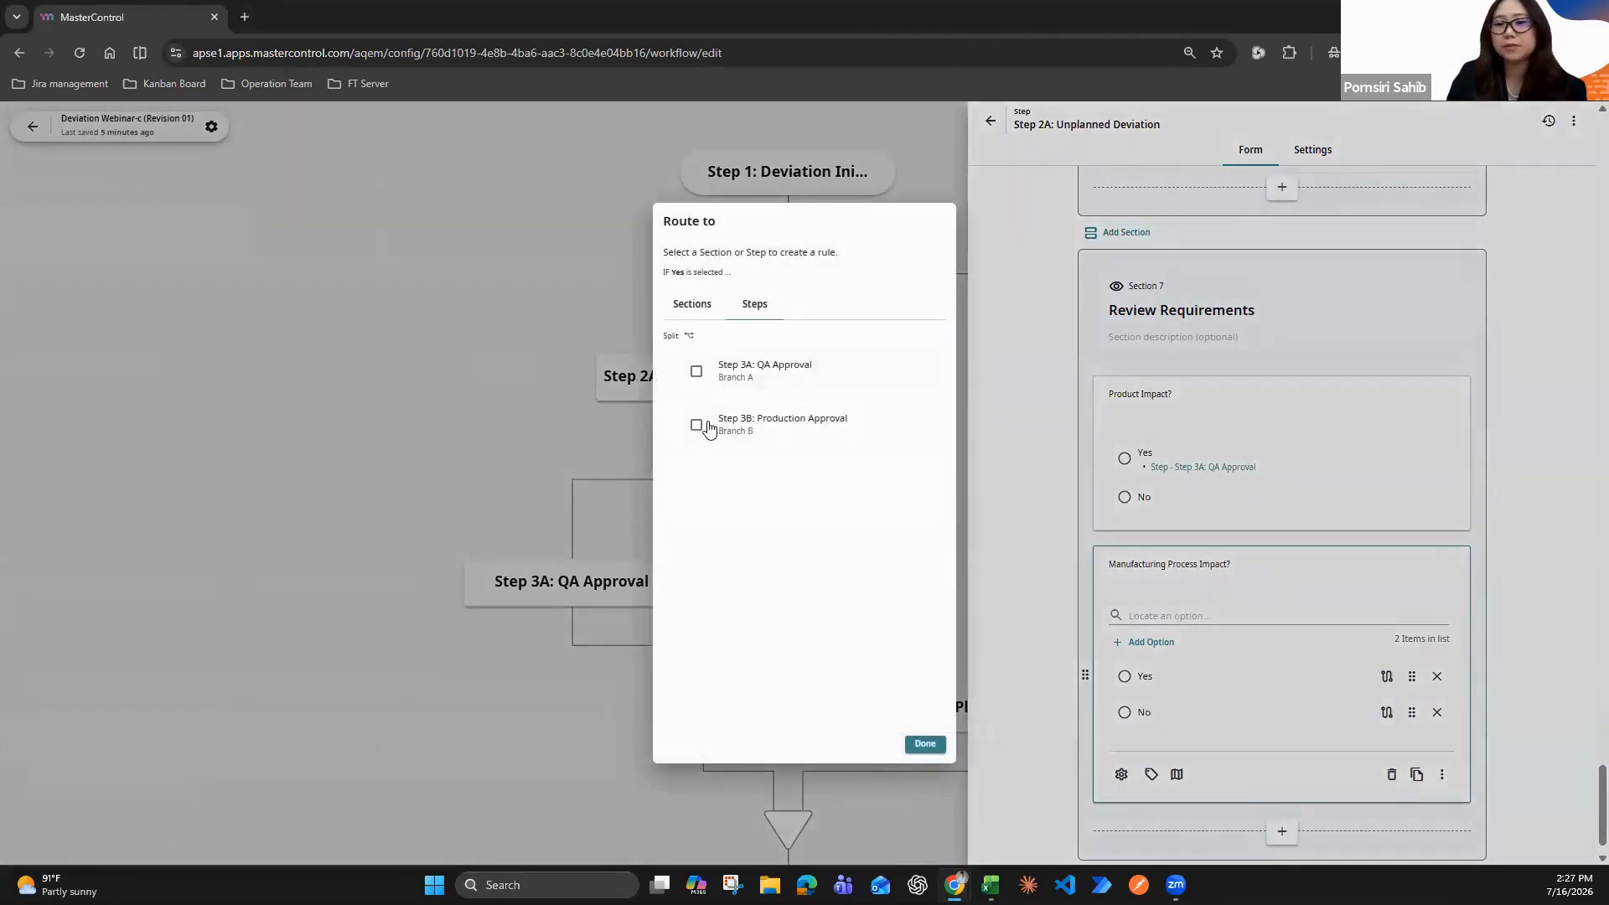
pyautogui.click(697, 425)
pyautogui.click(927, 745)
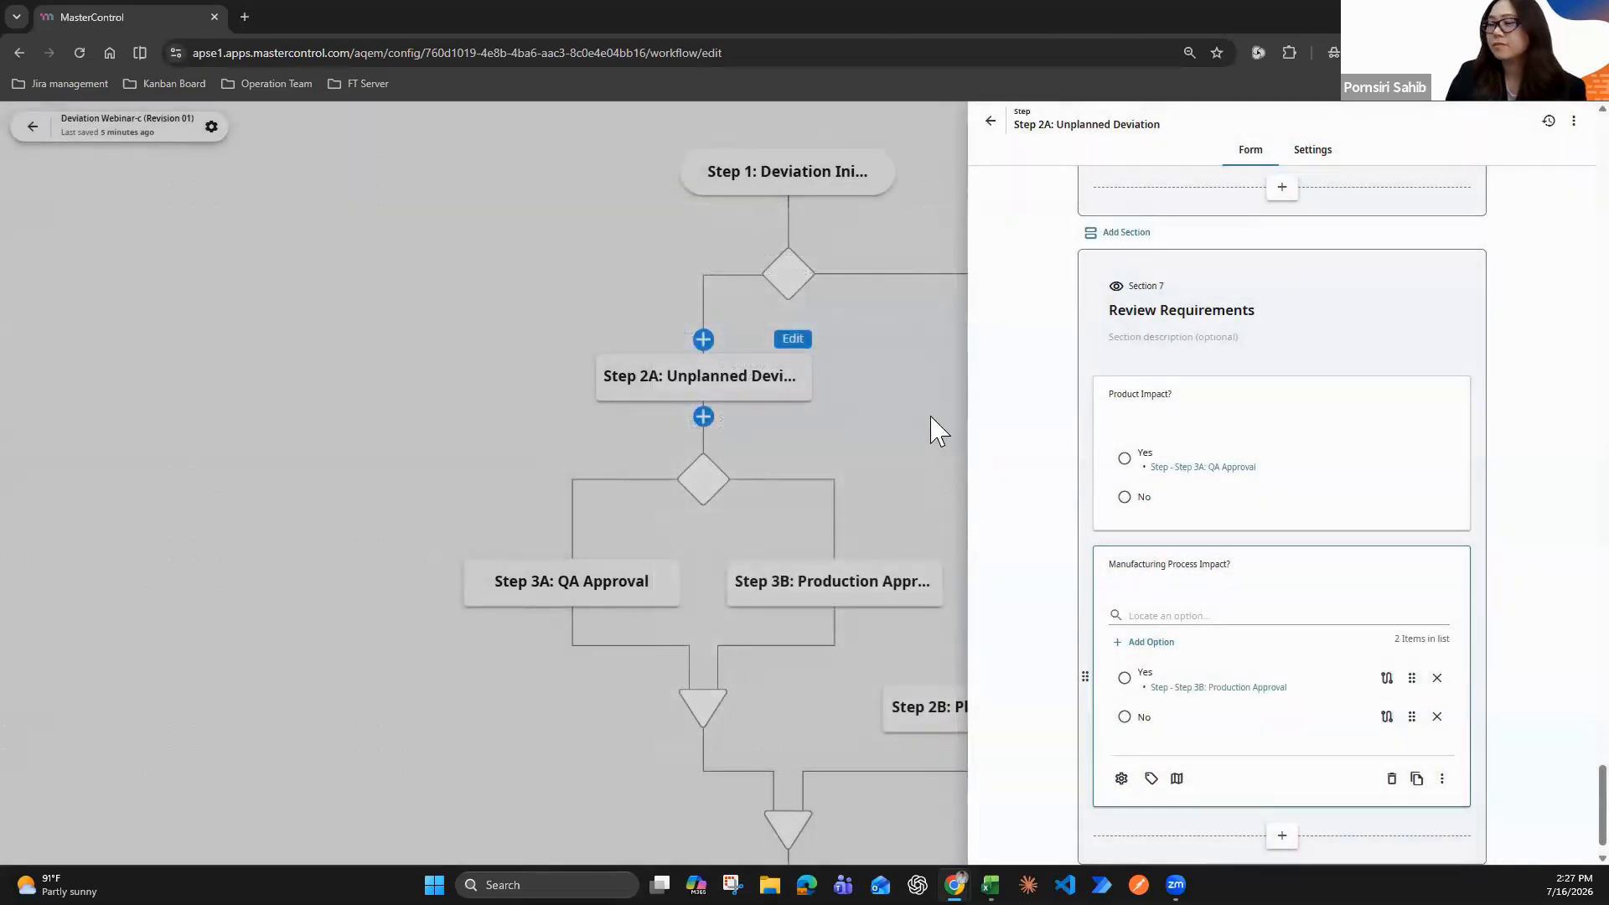
pyautogui.click(939, 432)
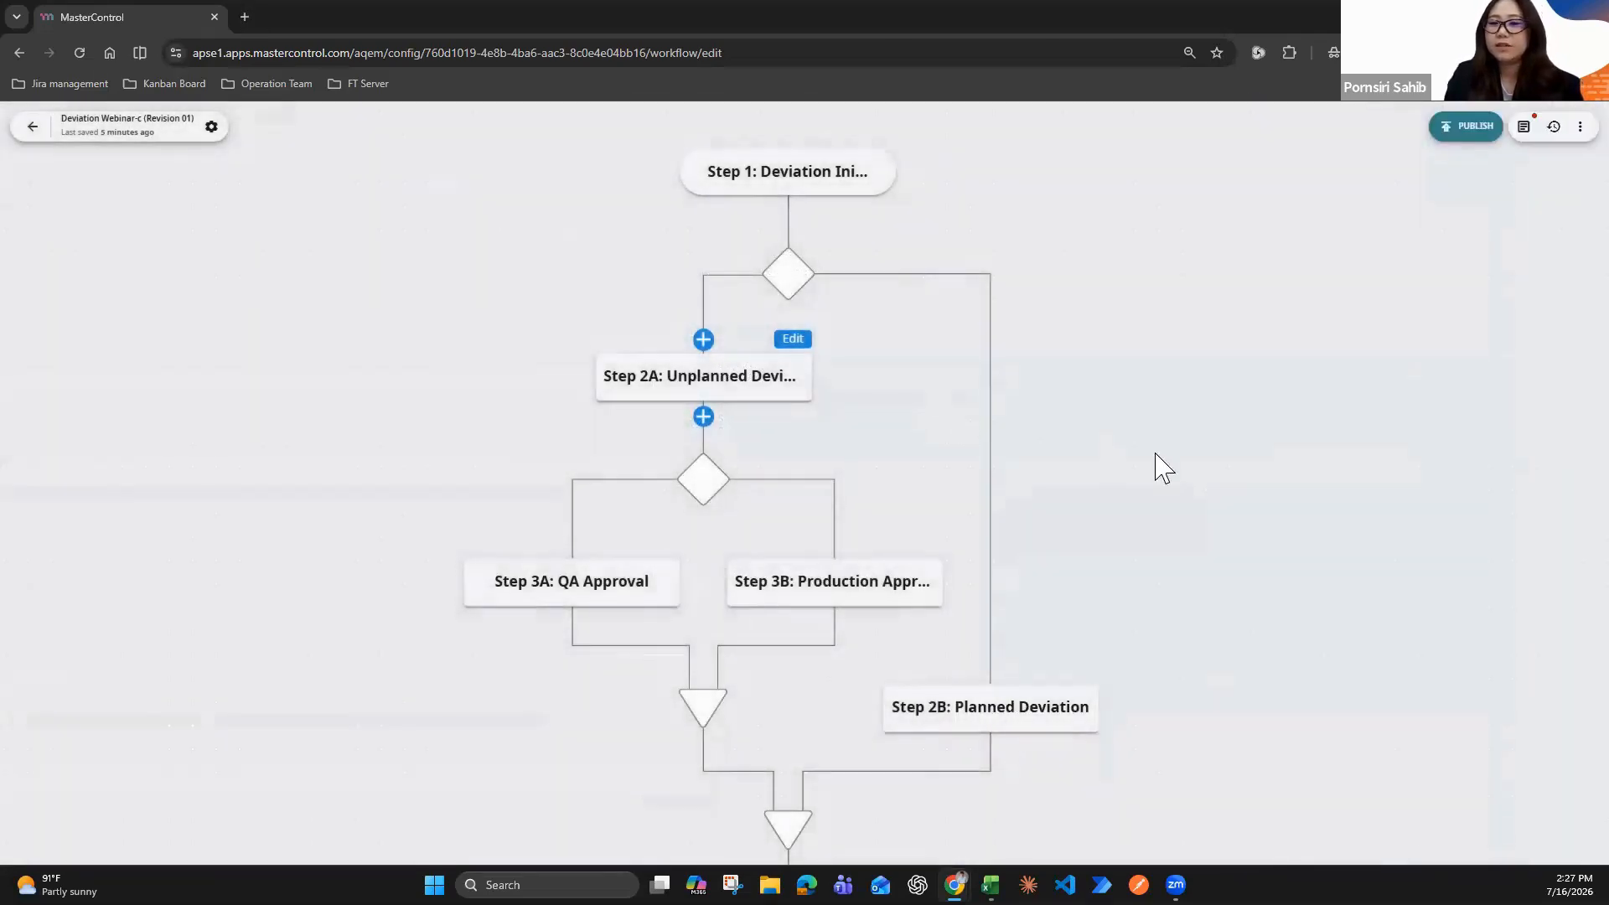
# Run the automatic validation of the Deviation Webinar-c workflow from its workflow settings
pyautogui.scroll(-3, 1042, 388)
pyautogui.moveTo(958, 471); pyautogui.dragTo(714, 562)
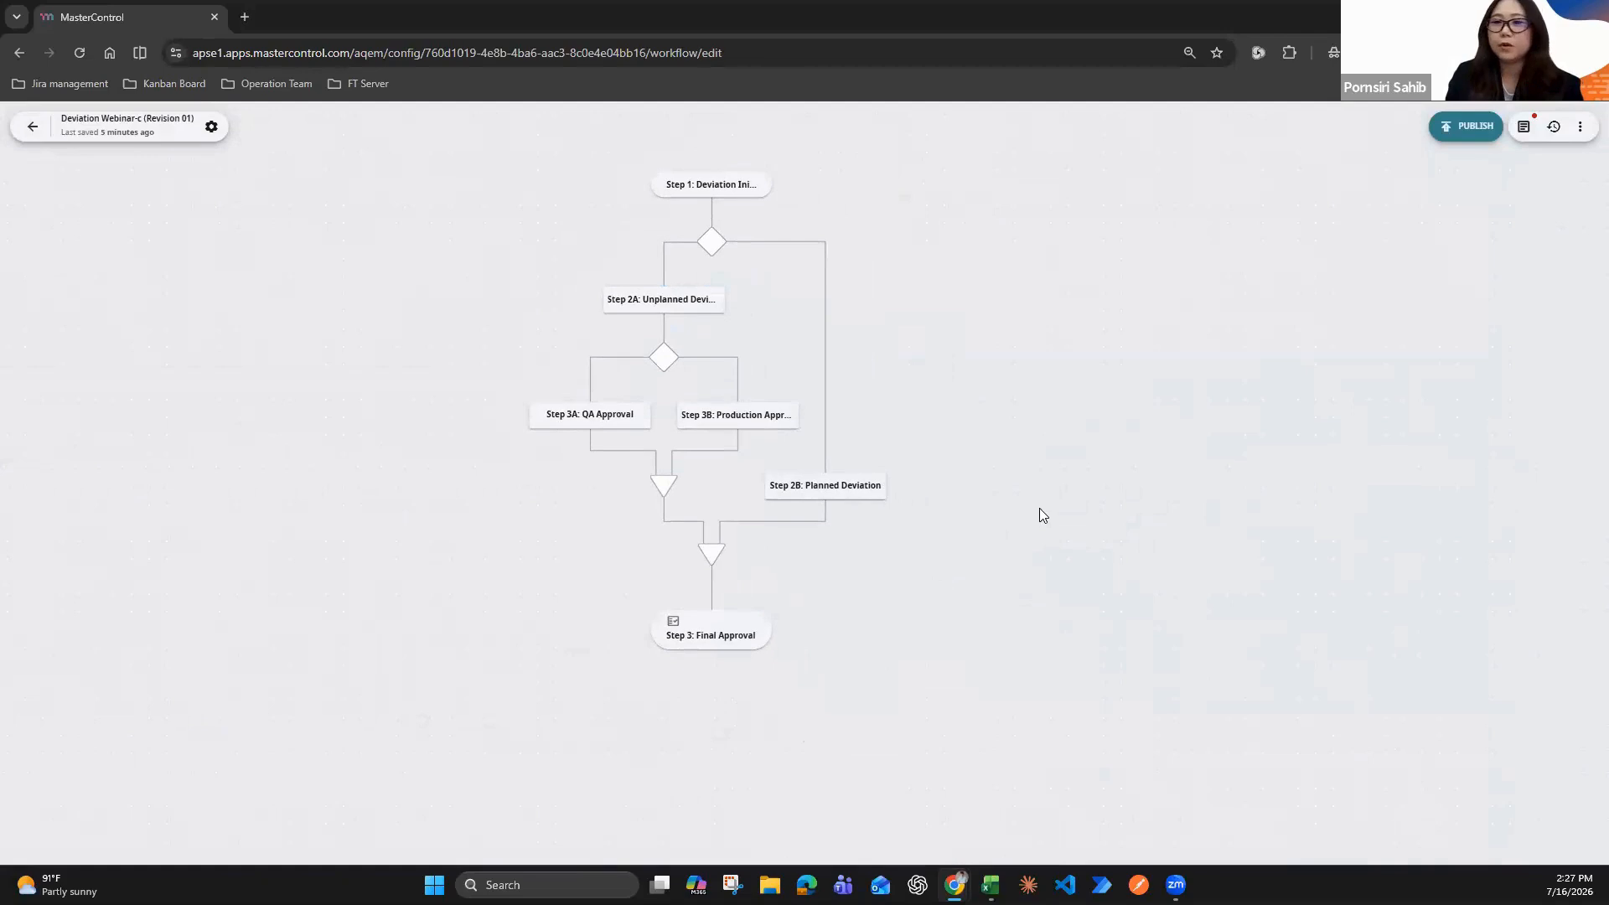
pyautogui.click(97, 142)
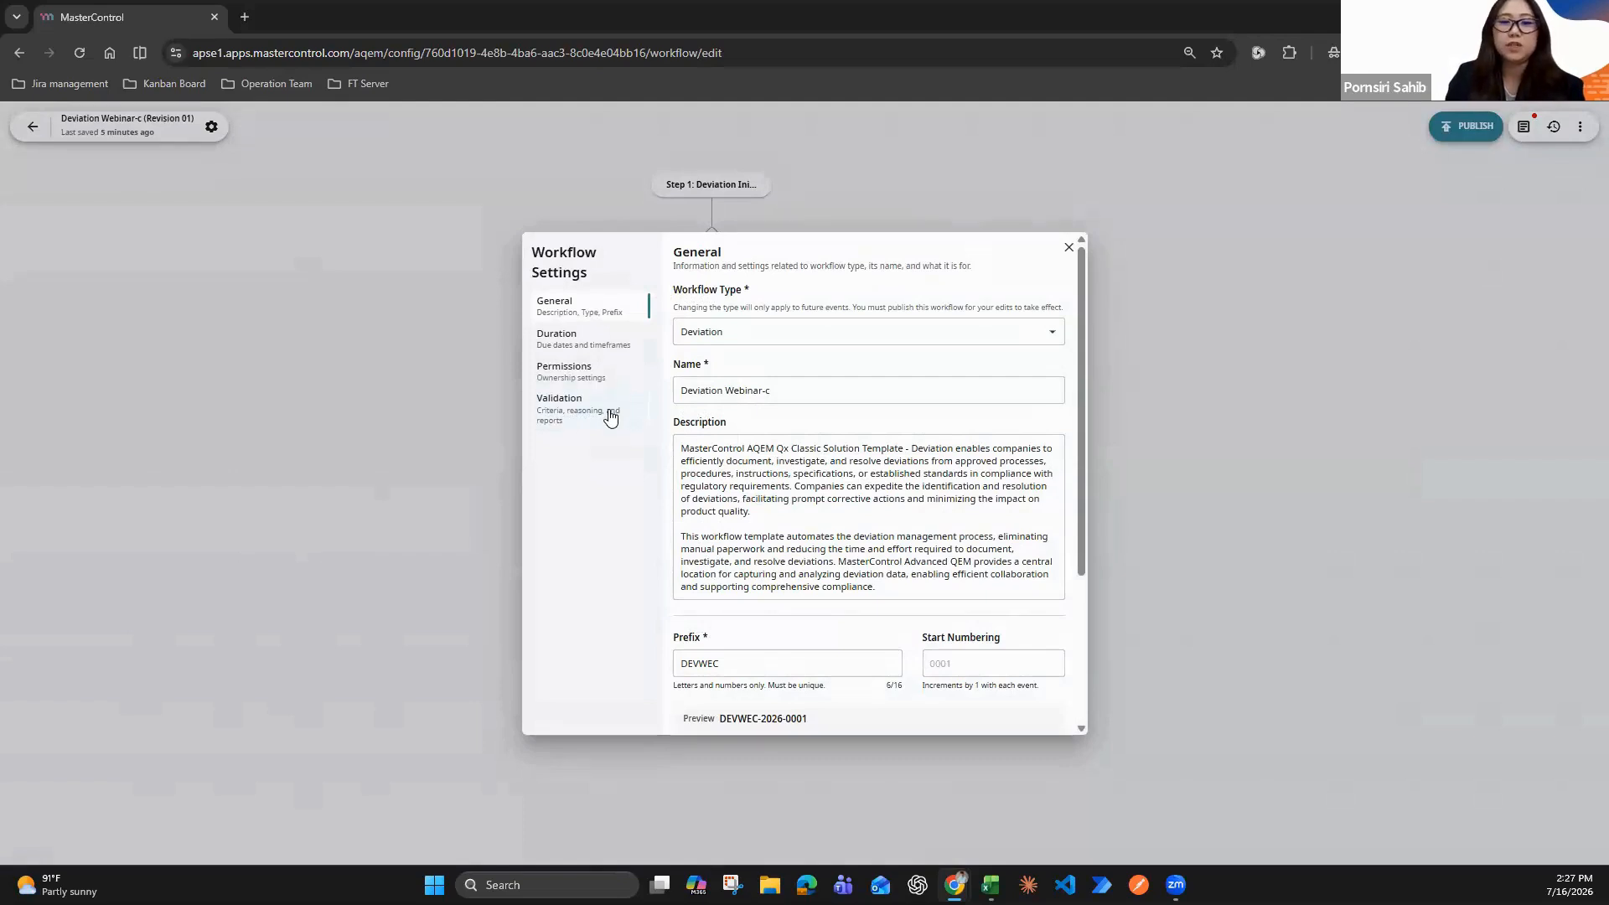
pyautogui.click(610, 418)
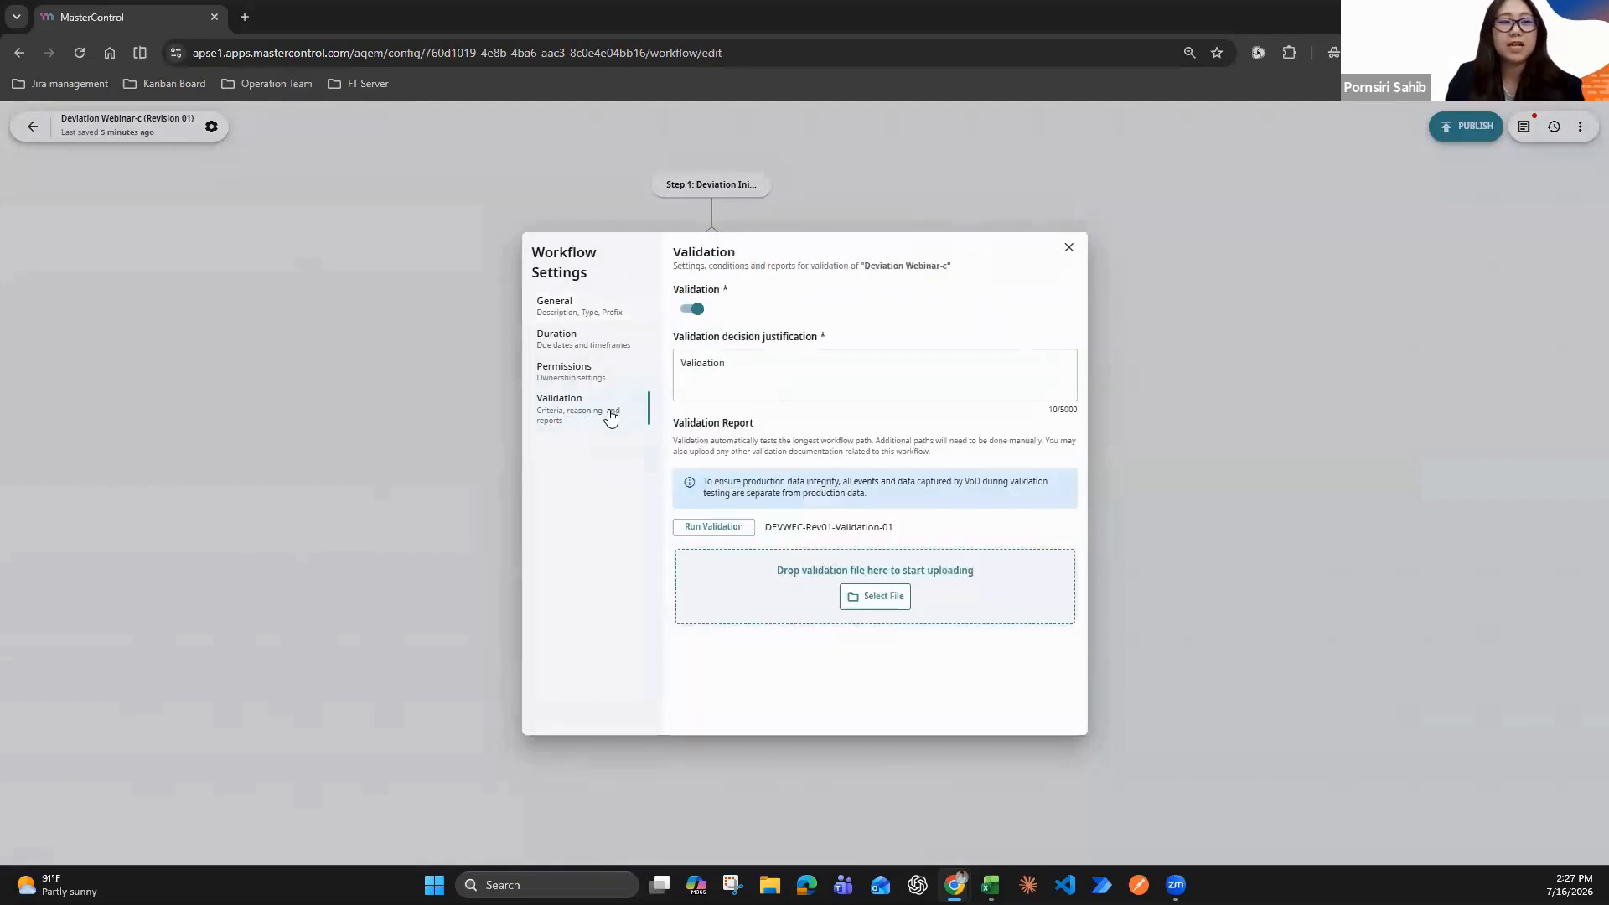
pyautogui.click(748, 533)
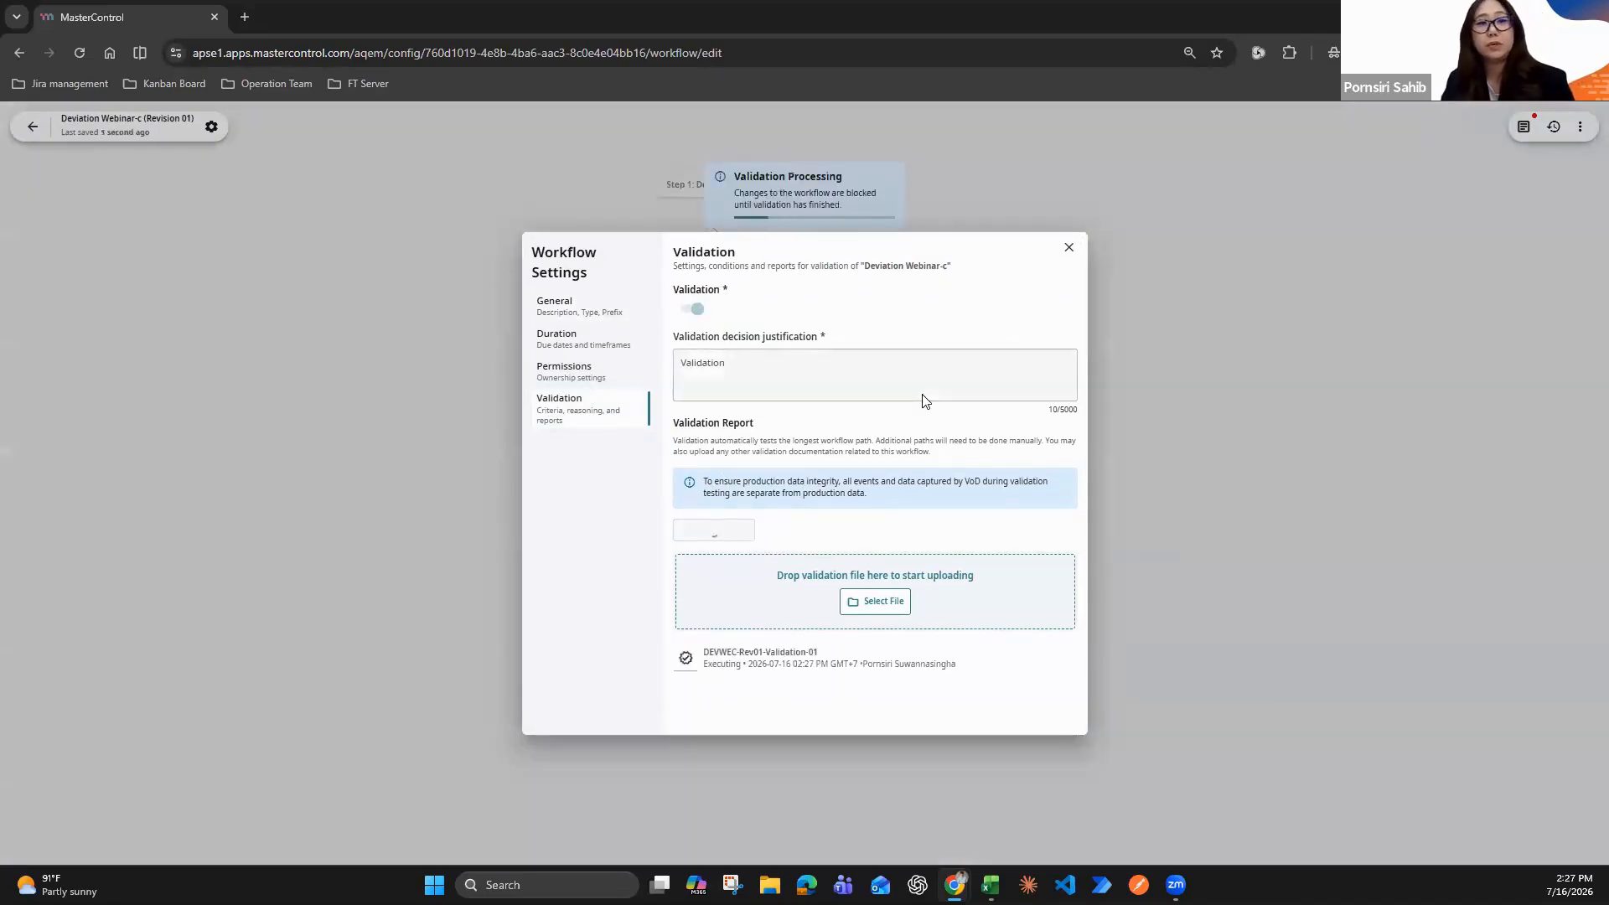
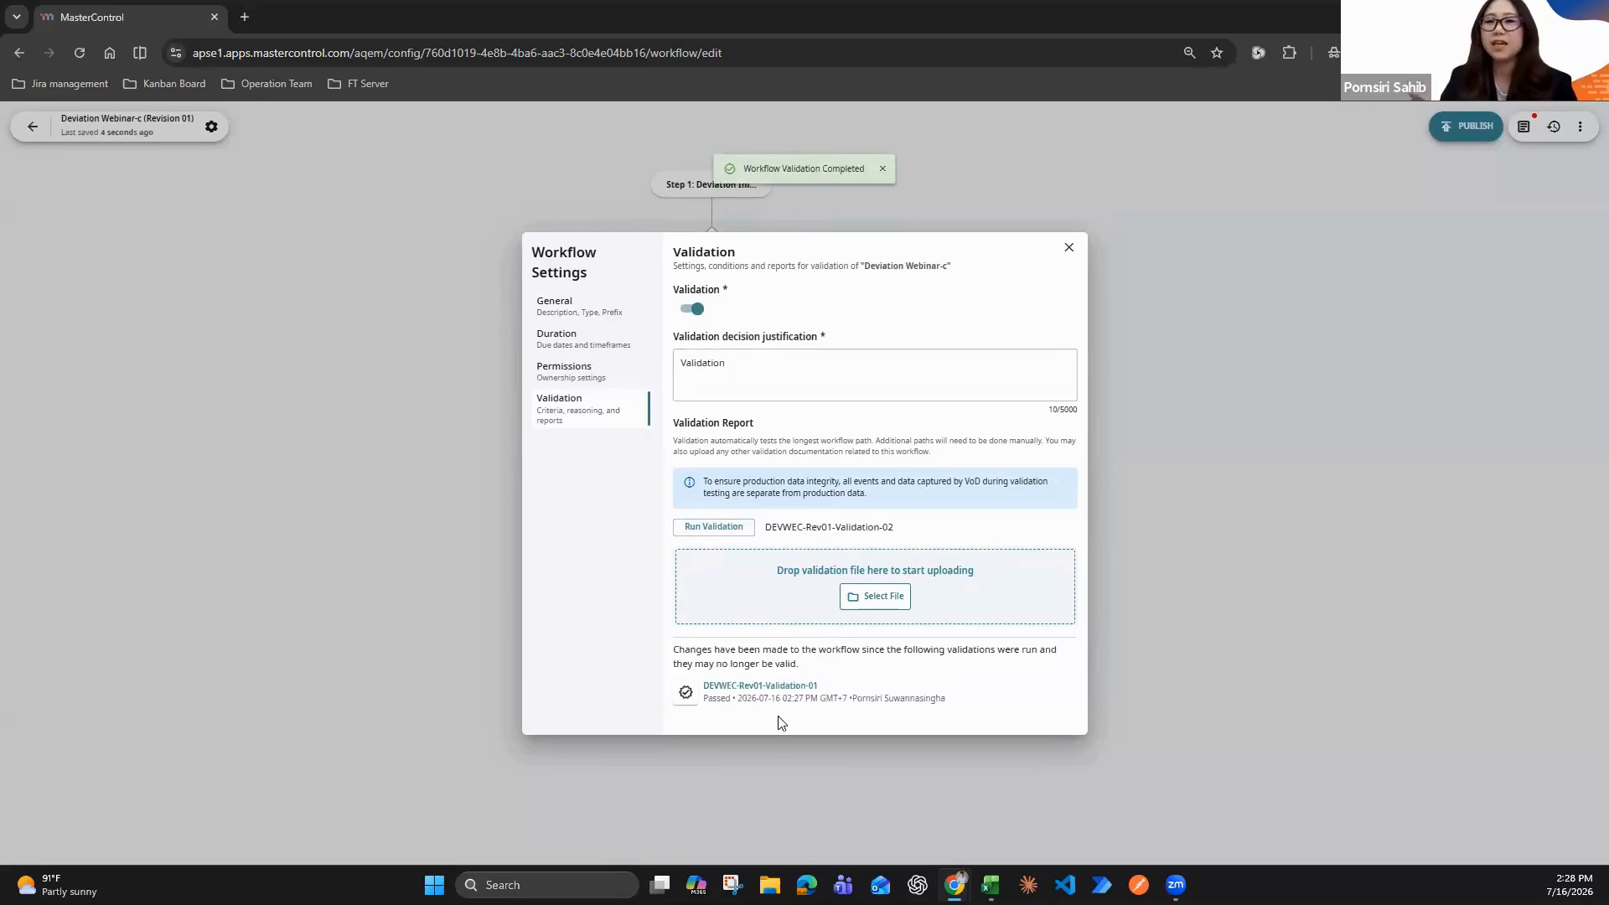
# Download the DEVWEC-Rev01-Validation-01 report as a Microsoft Word document into the 06 Others folder
pyautogui.moveTo(791, 686); pyautogui.dragTo(796, 685)
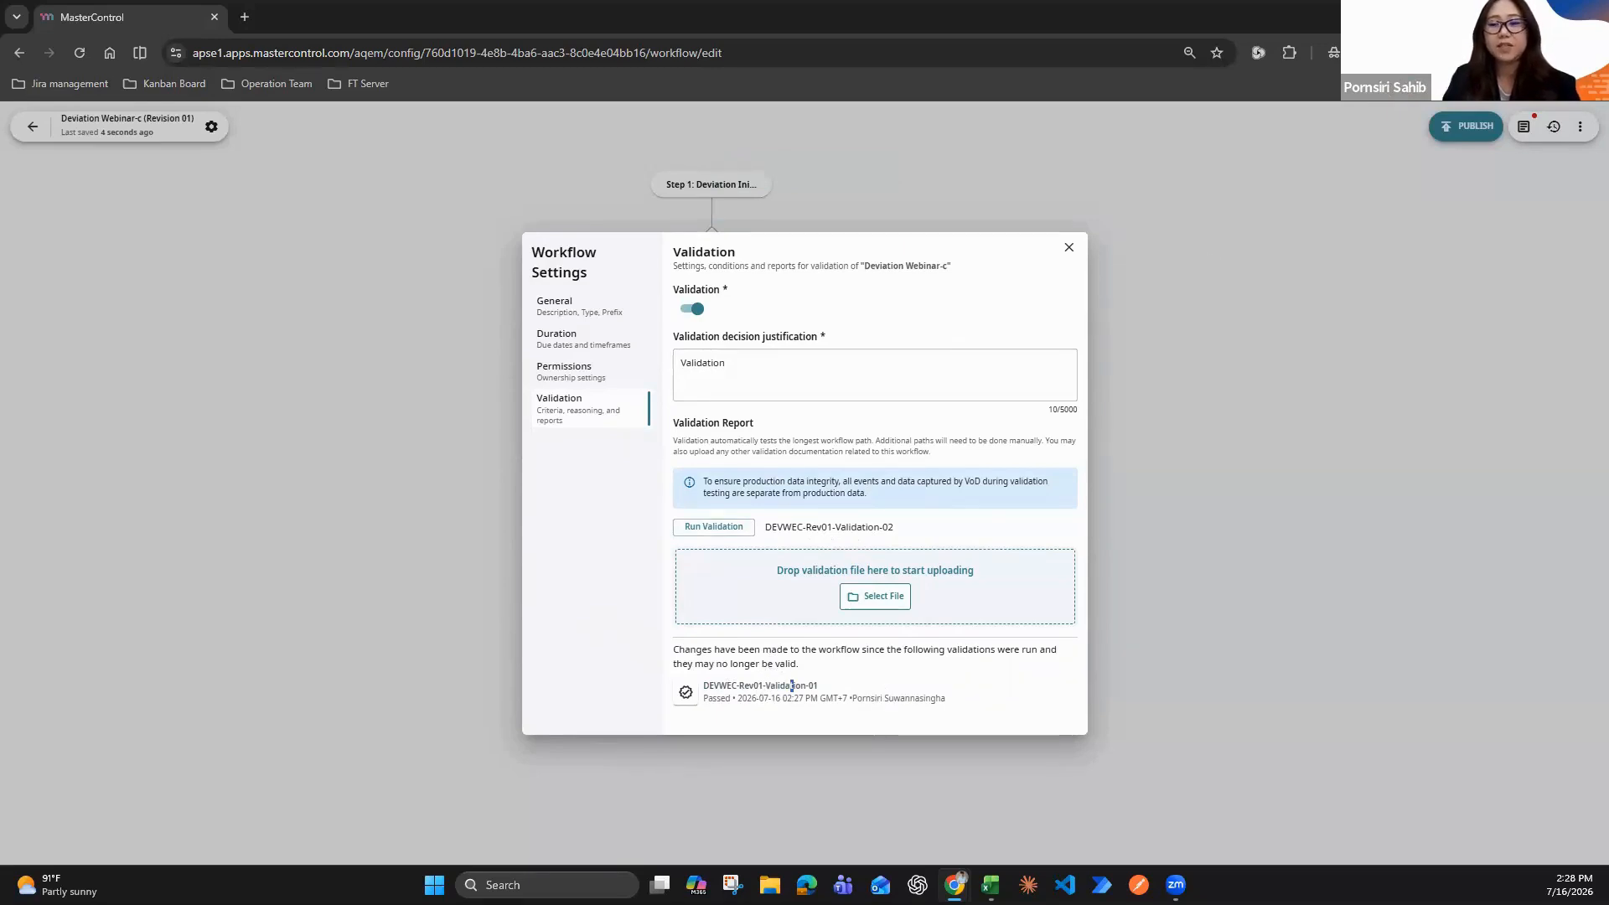
pyautogui.hotkey('ctrl', 's')
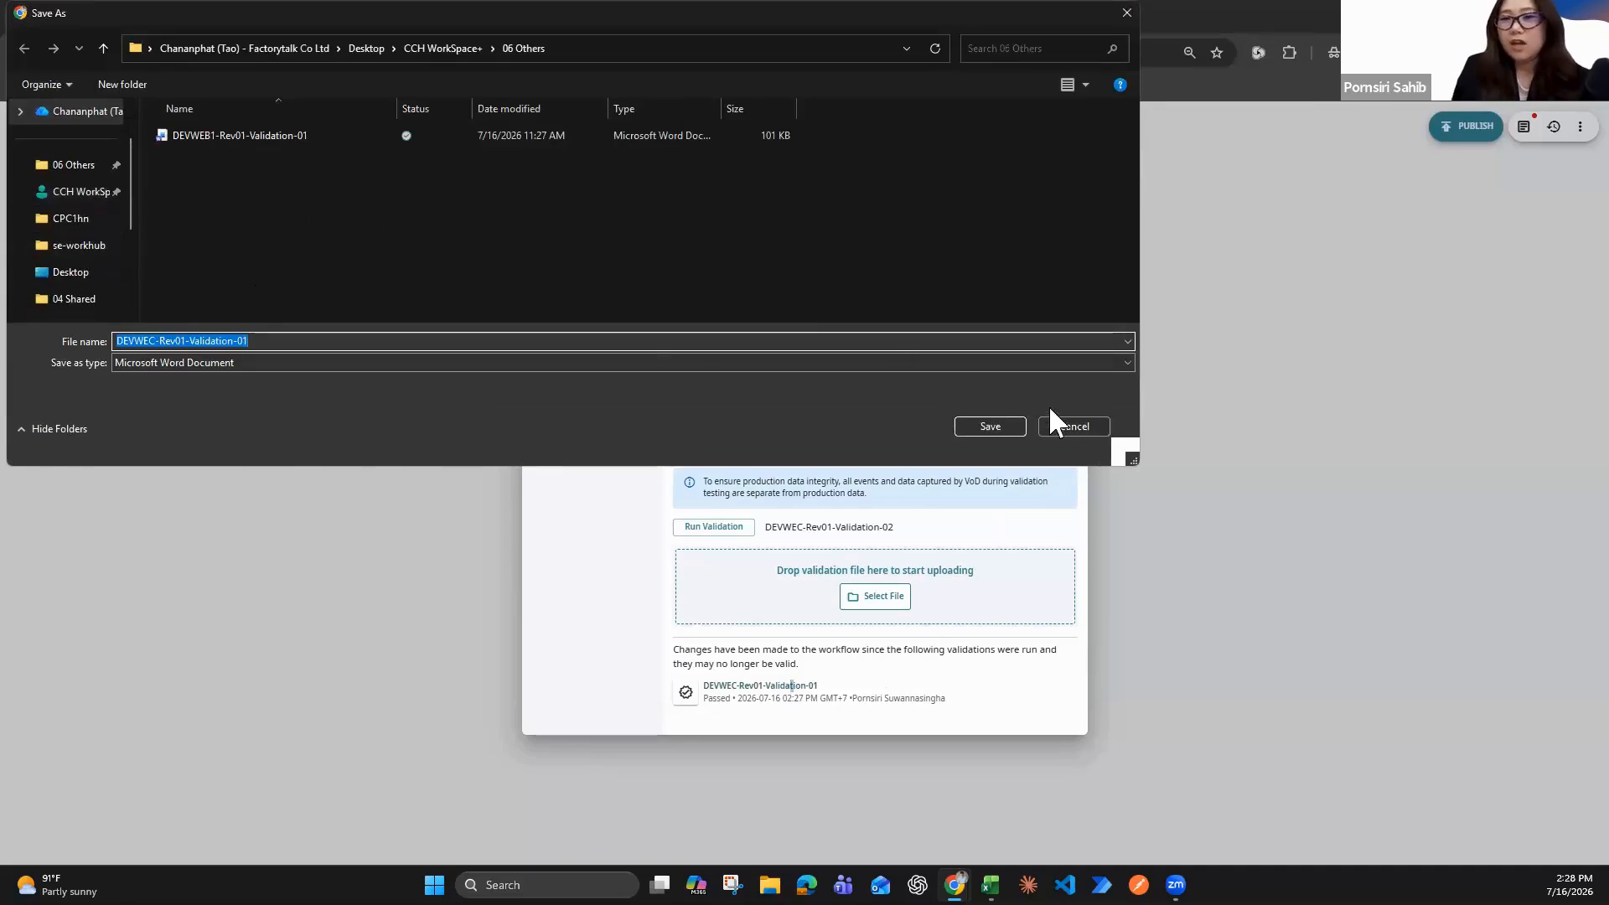
pyautogui.click(79, 166)
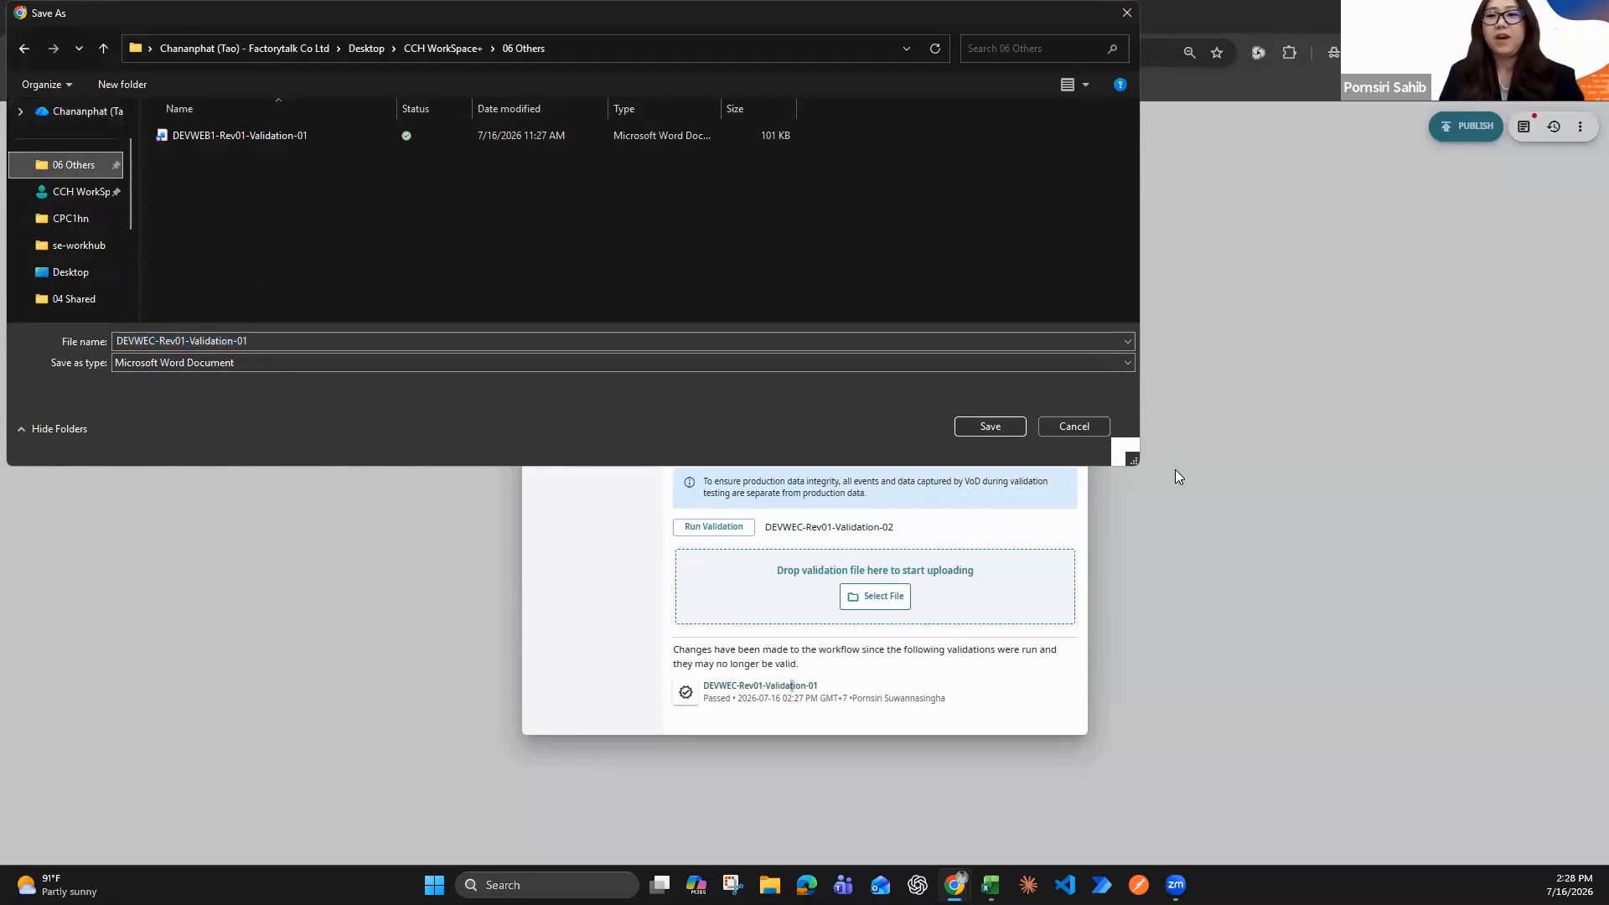
pyautogui.click(992, 427)
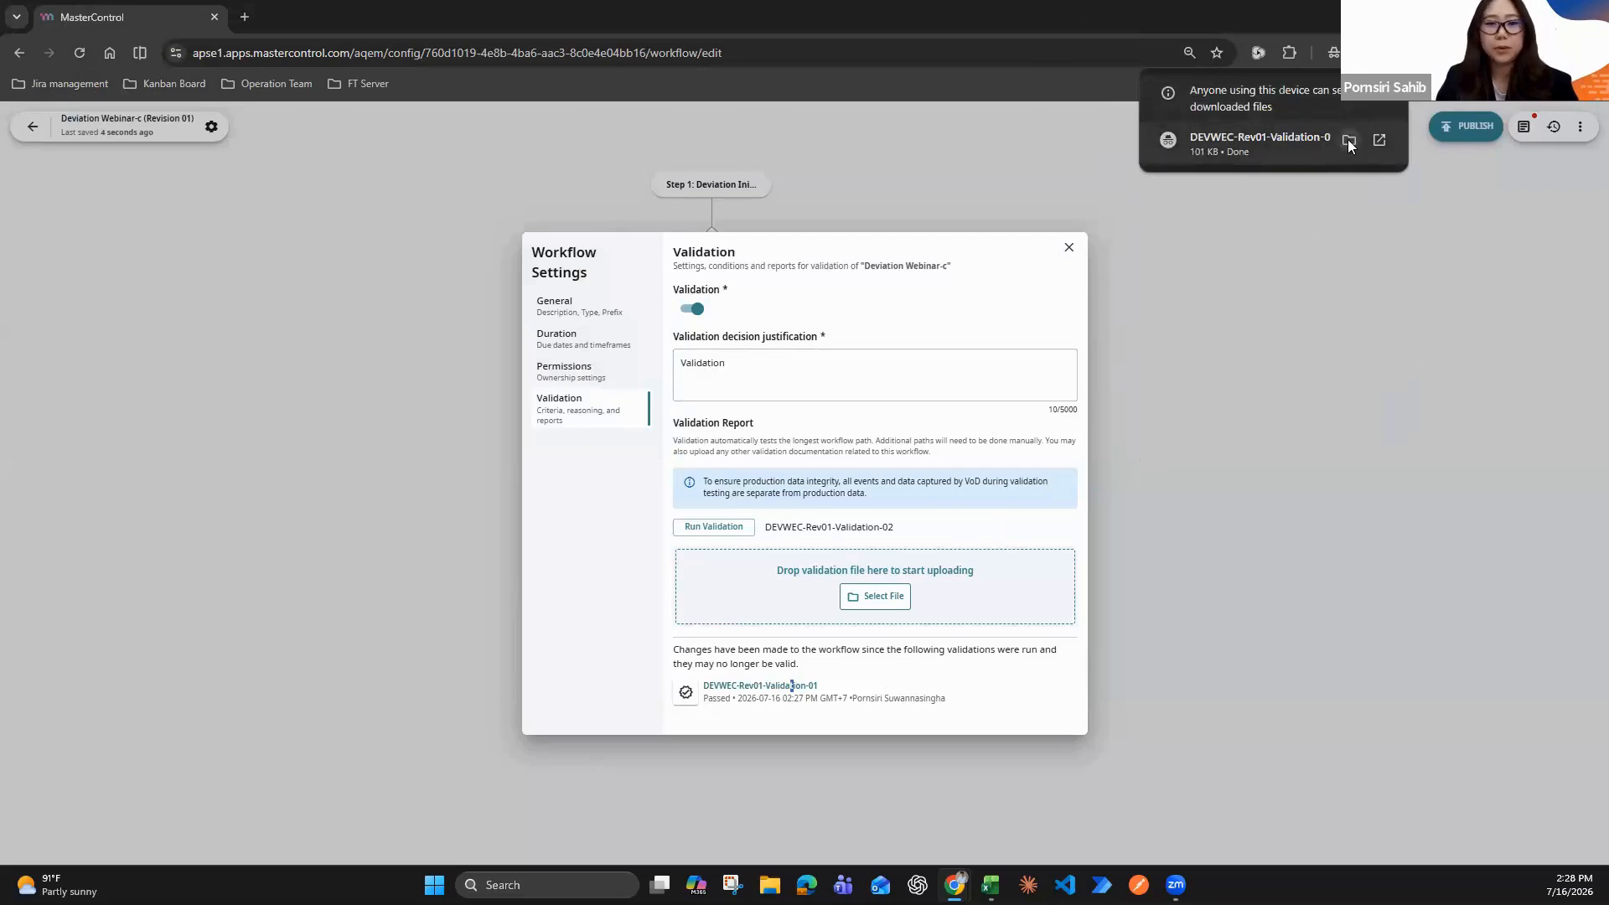
# Open the downloaded DEVWEC-Rev01-Validation-01 report in Word and enlarge its window to full screen
pyautogui.click(1348, 139)
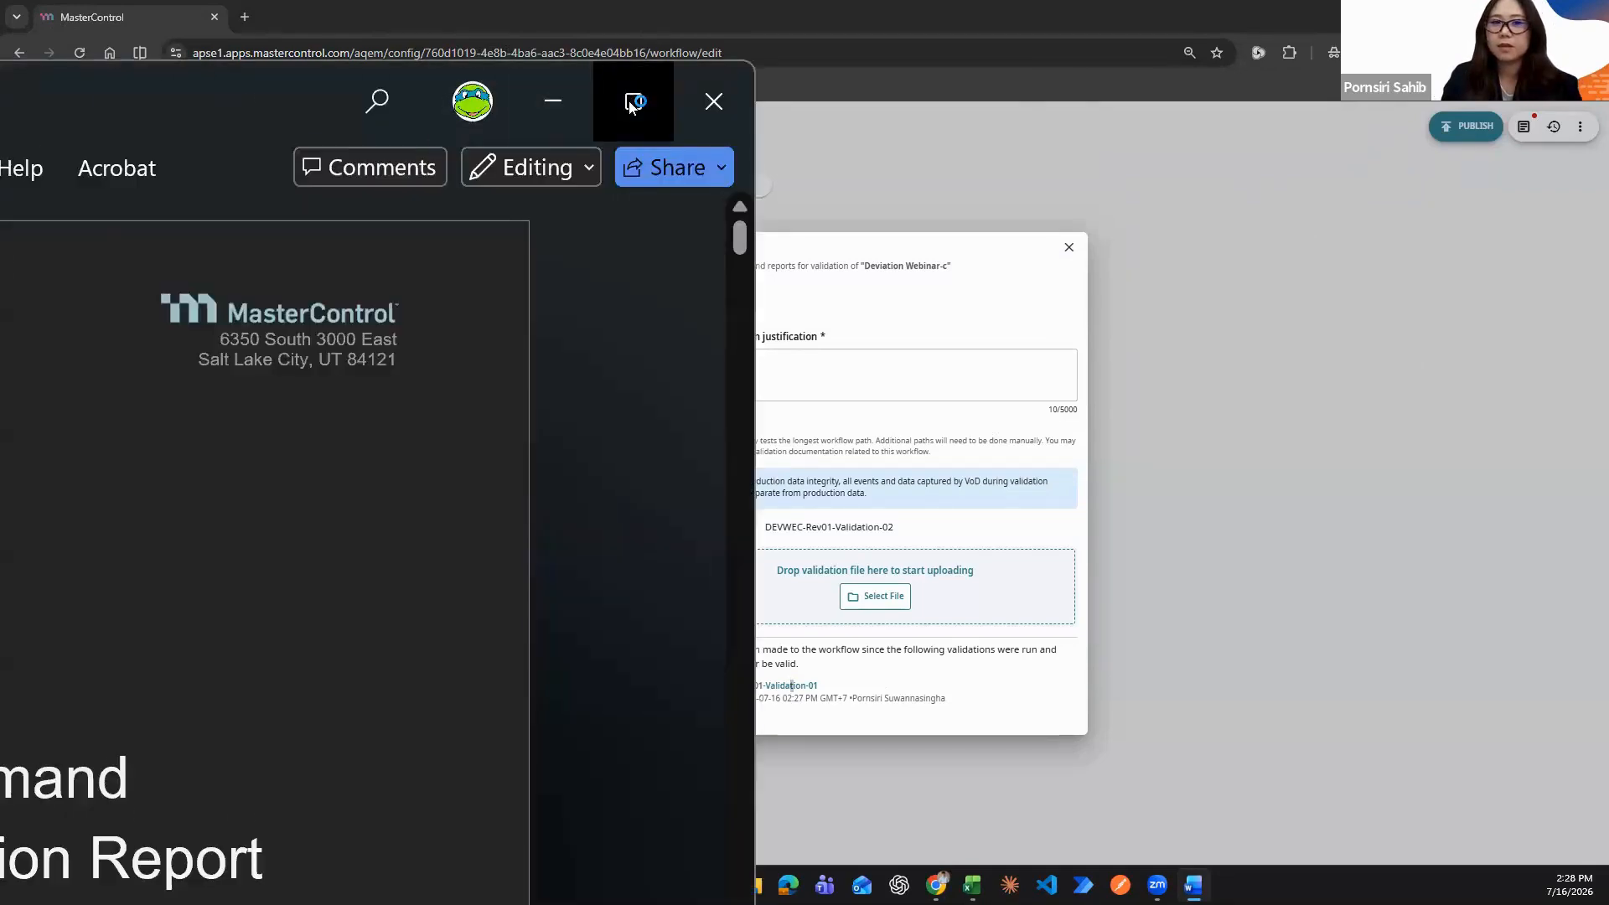
pyautogui.click(635, 100)
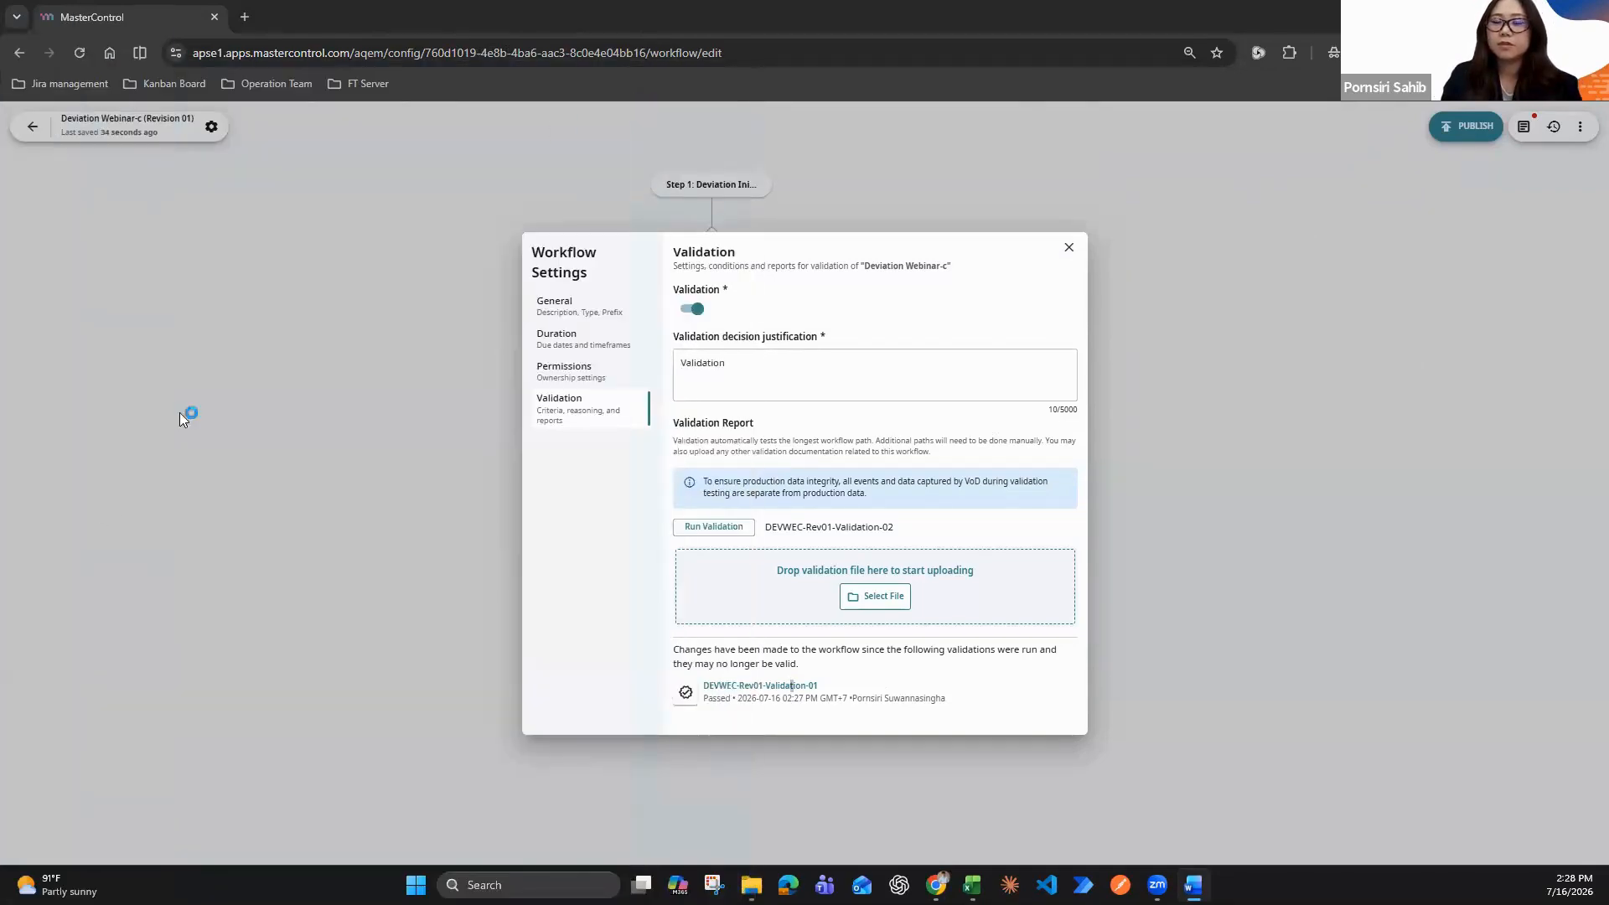
pyautogui.press('super+Down')
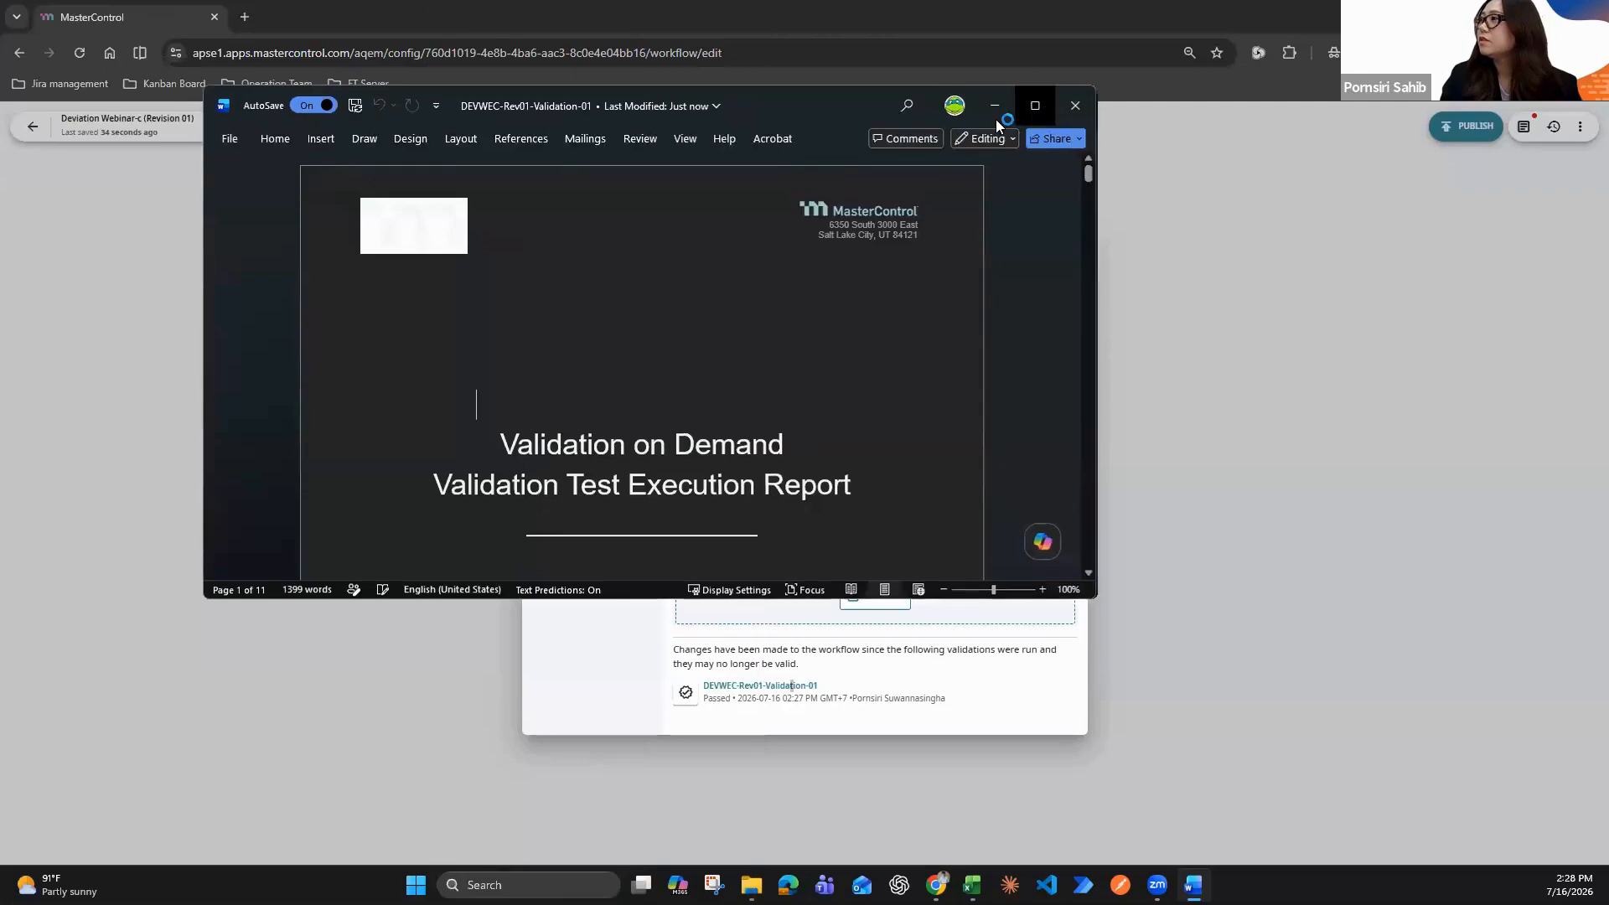
pyautogui.click(1032, 119)
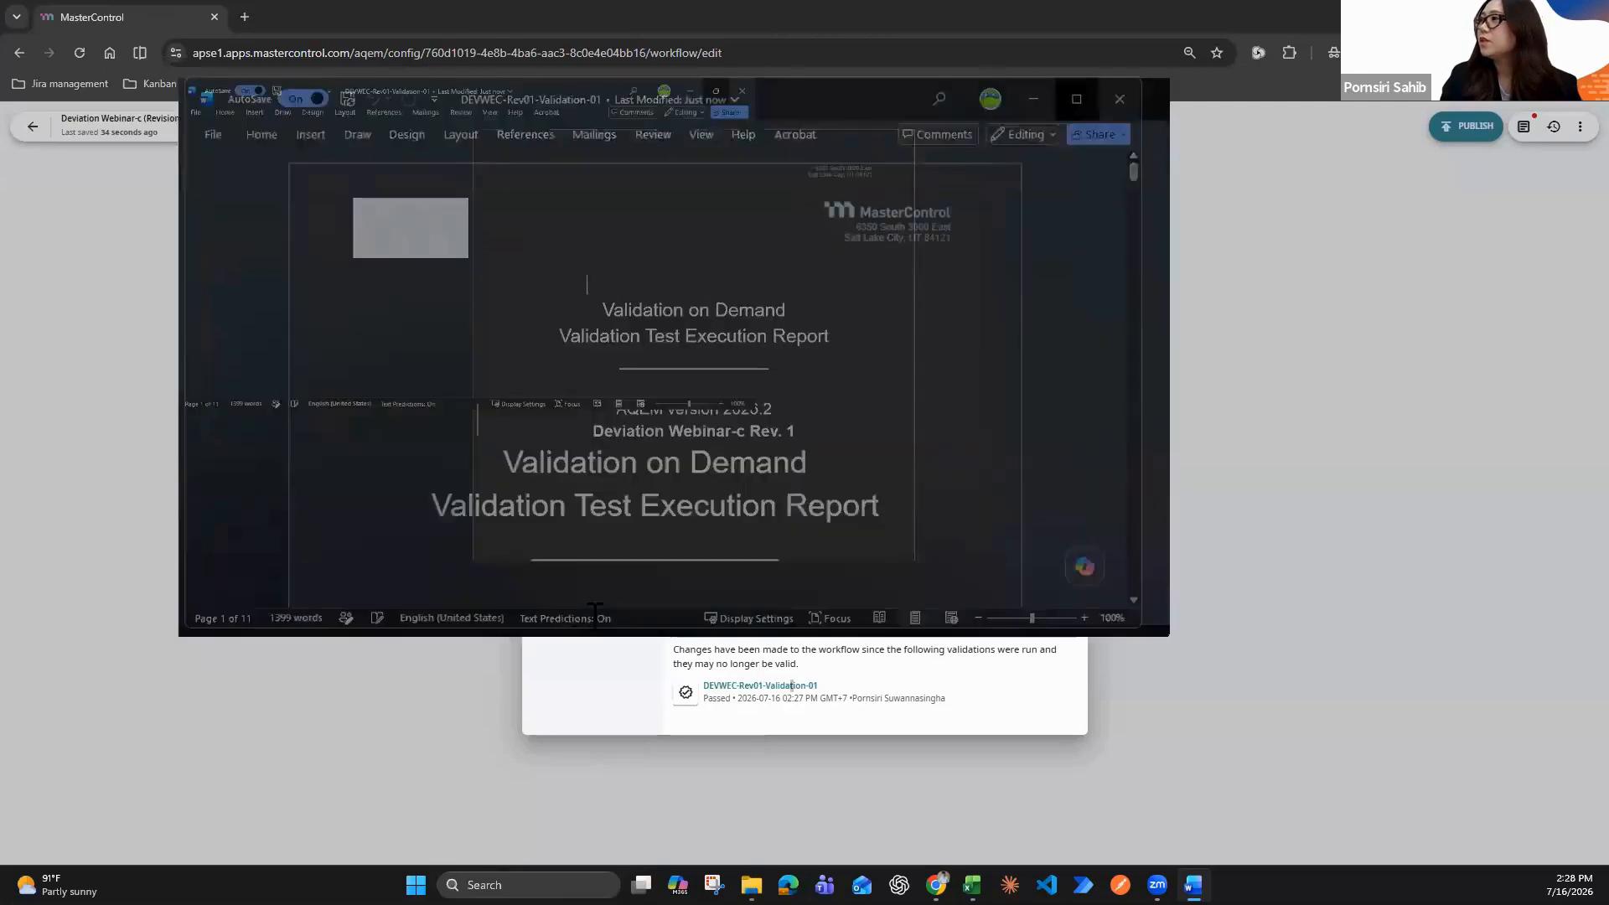
# Display the validation report one page at a time in Print Layout at 90% zoom
pyautogui.scroll(-3, 618, 604)
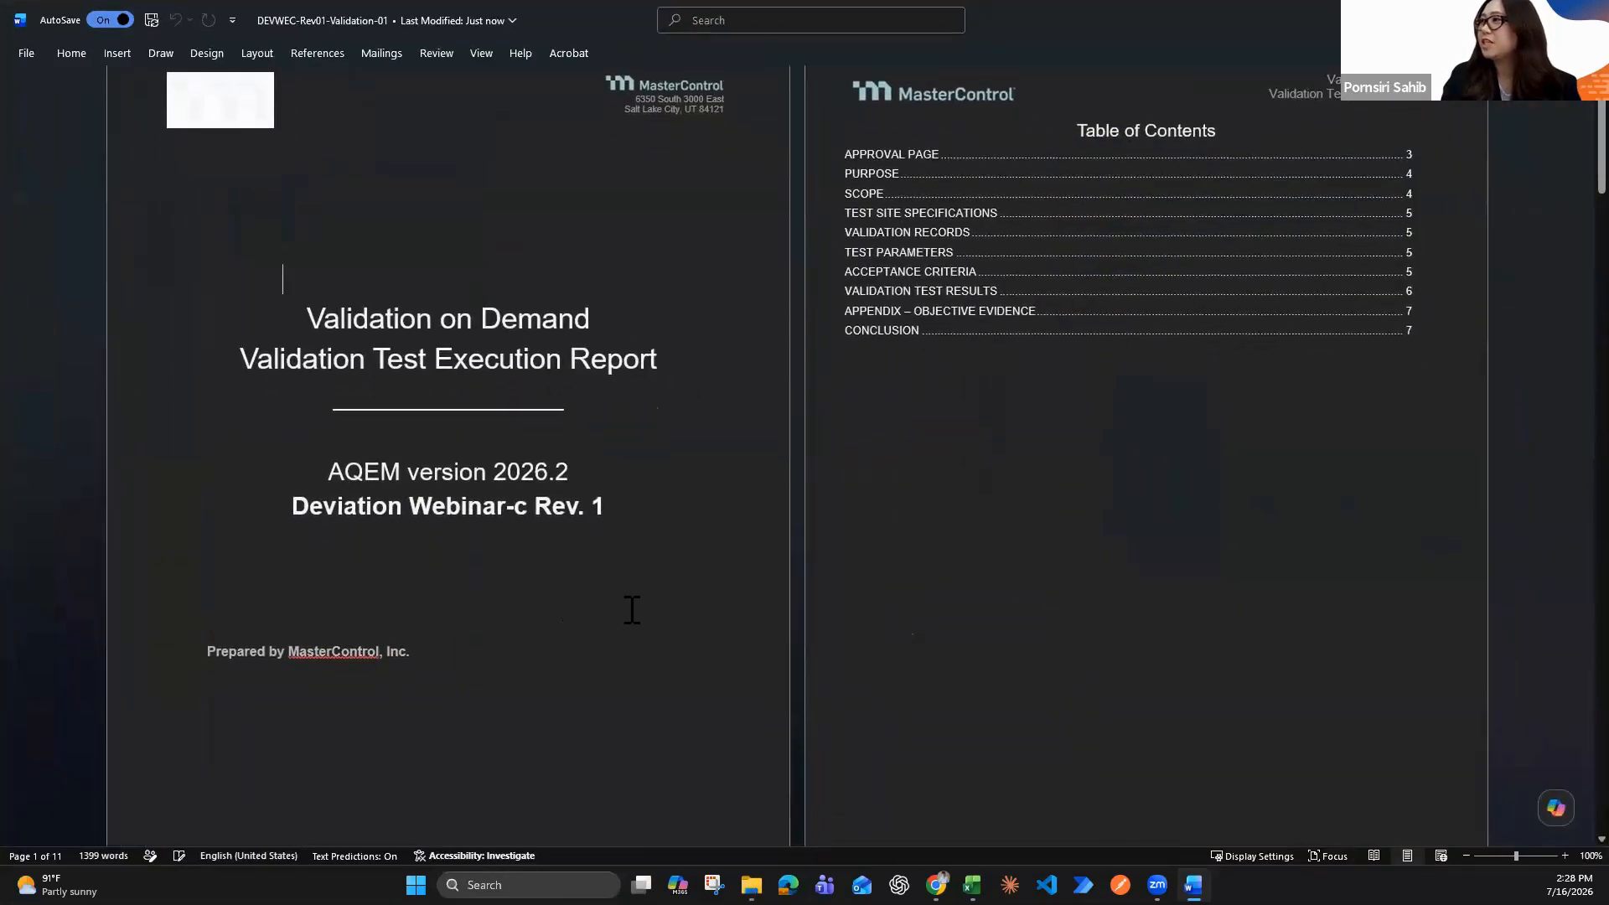
pyautogui.click(1376, 855)
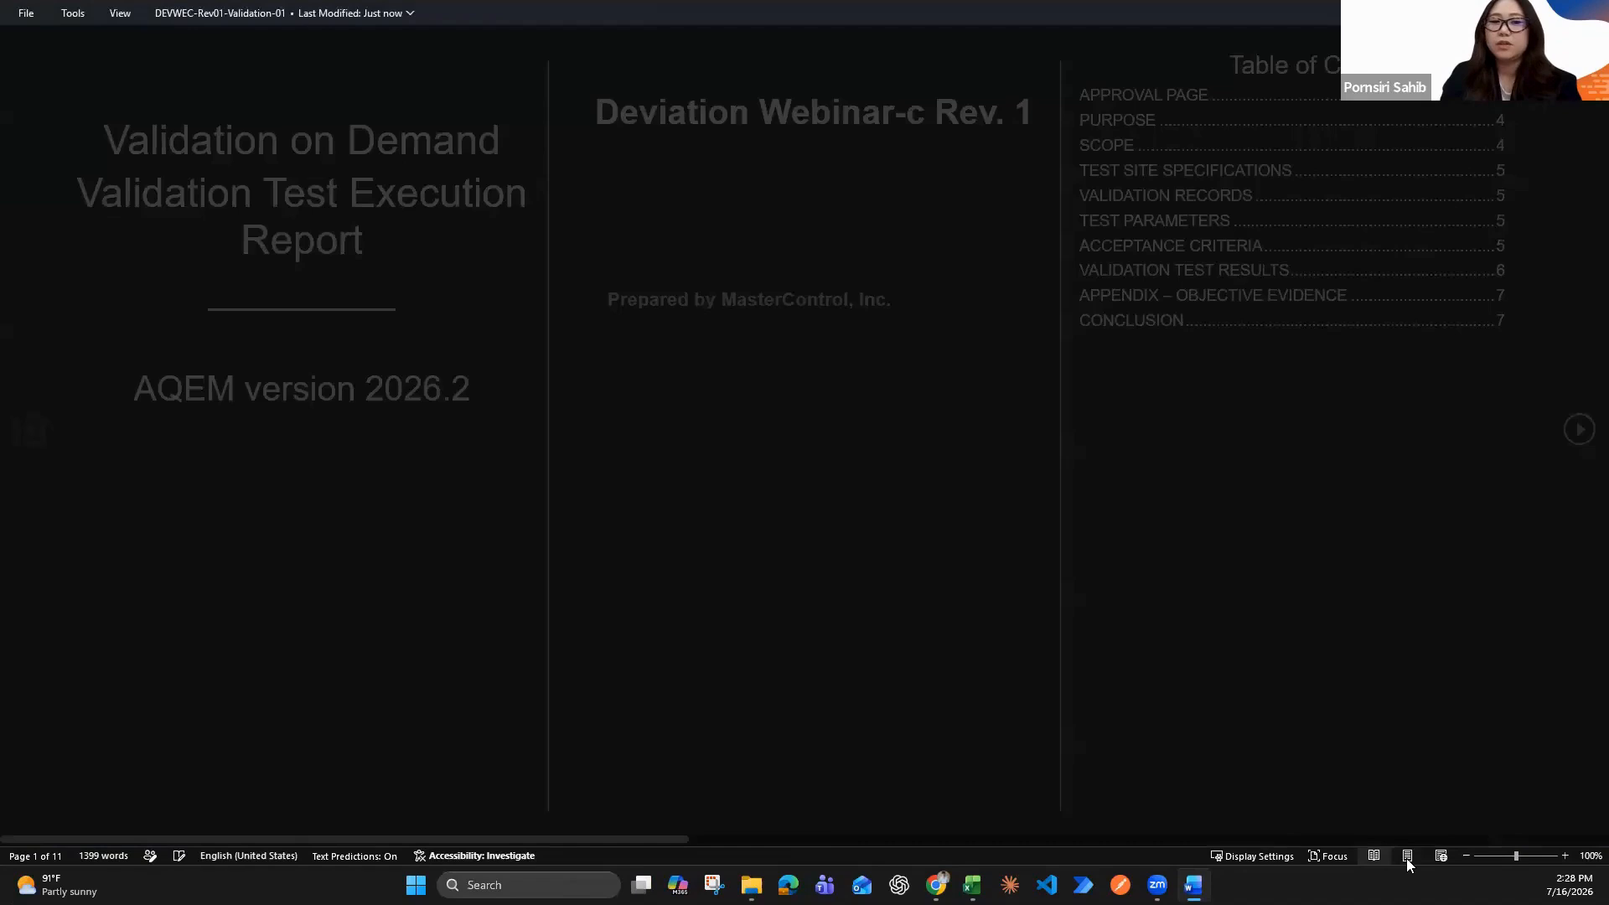
pyautogui.click(1406, 858)
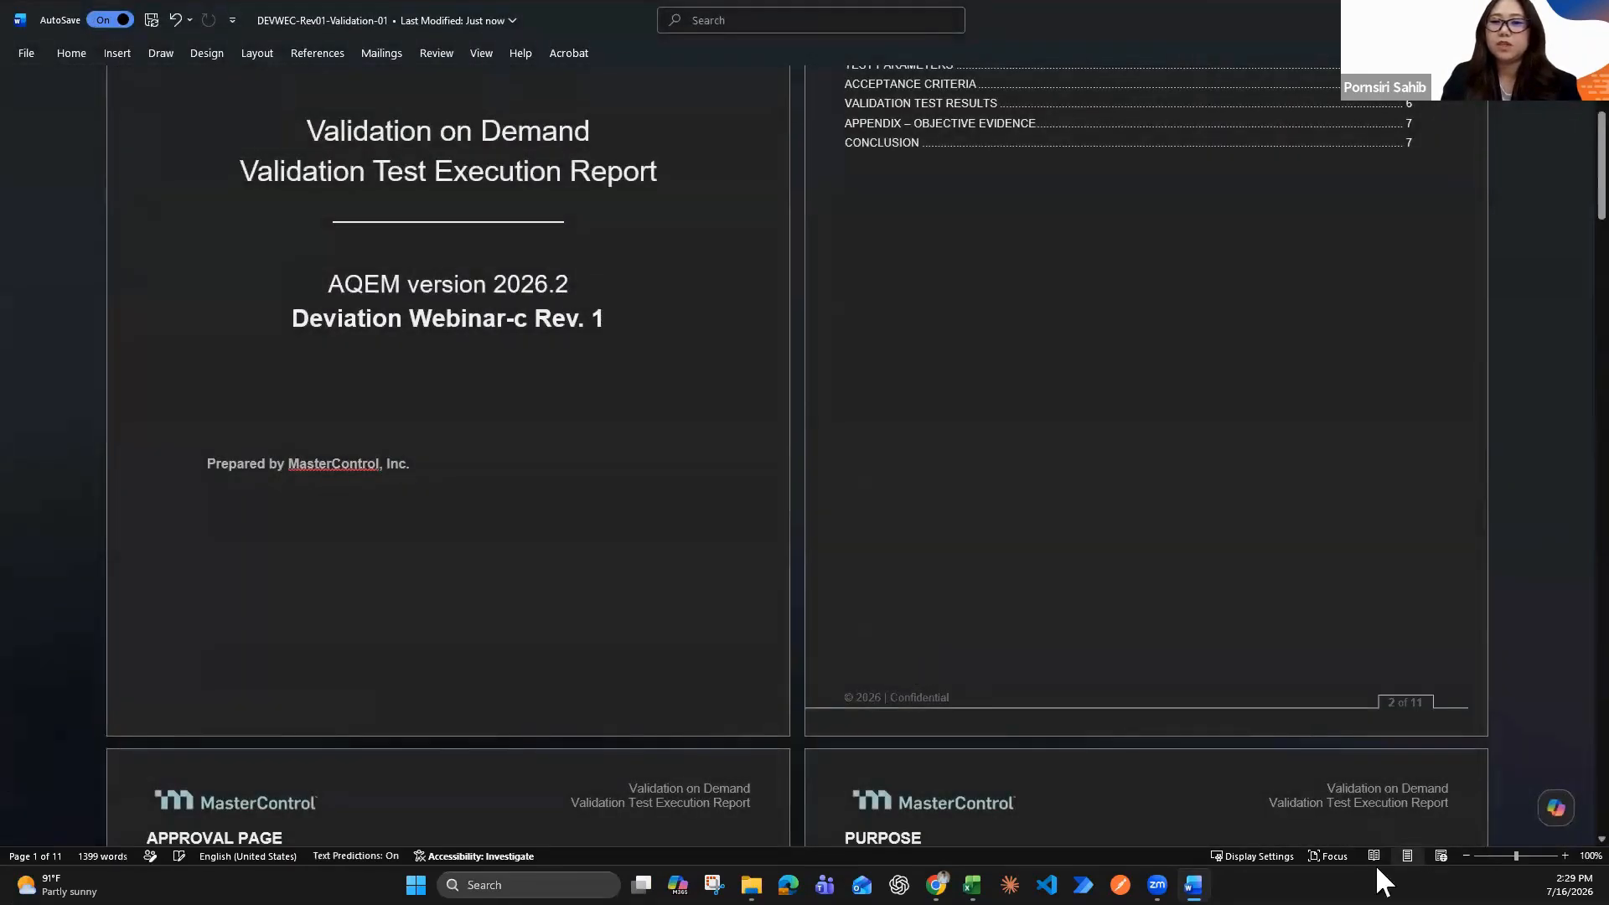
pyautogui.click(1466, 856)
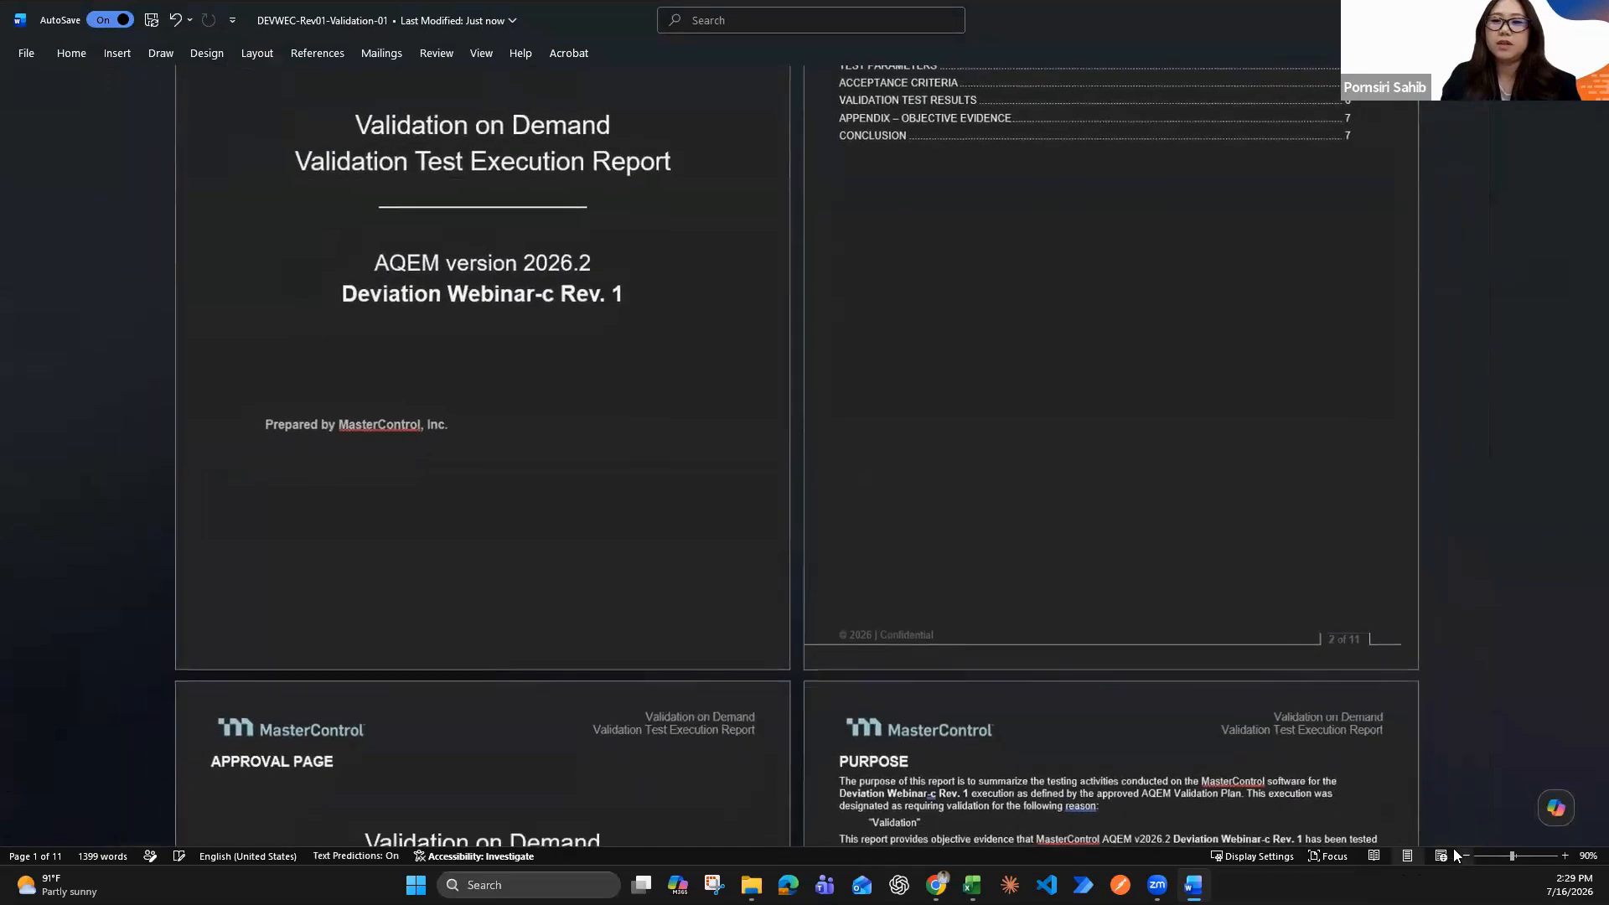
pyautogui.click(1436, 856)
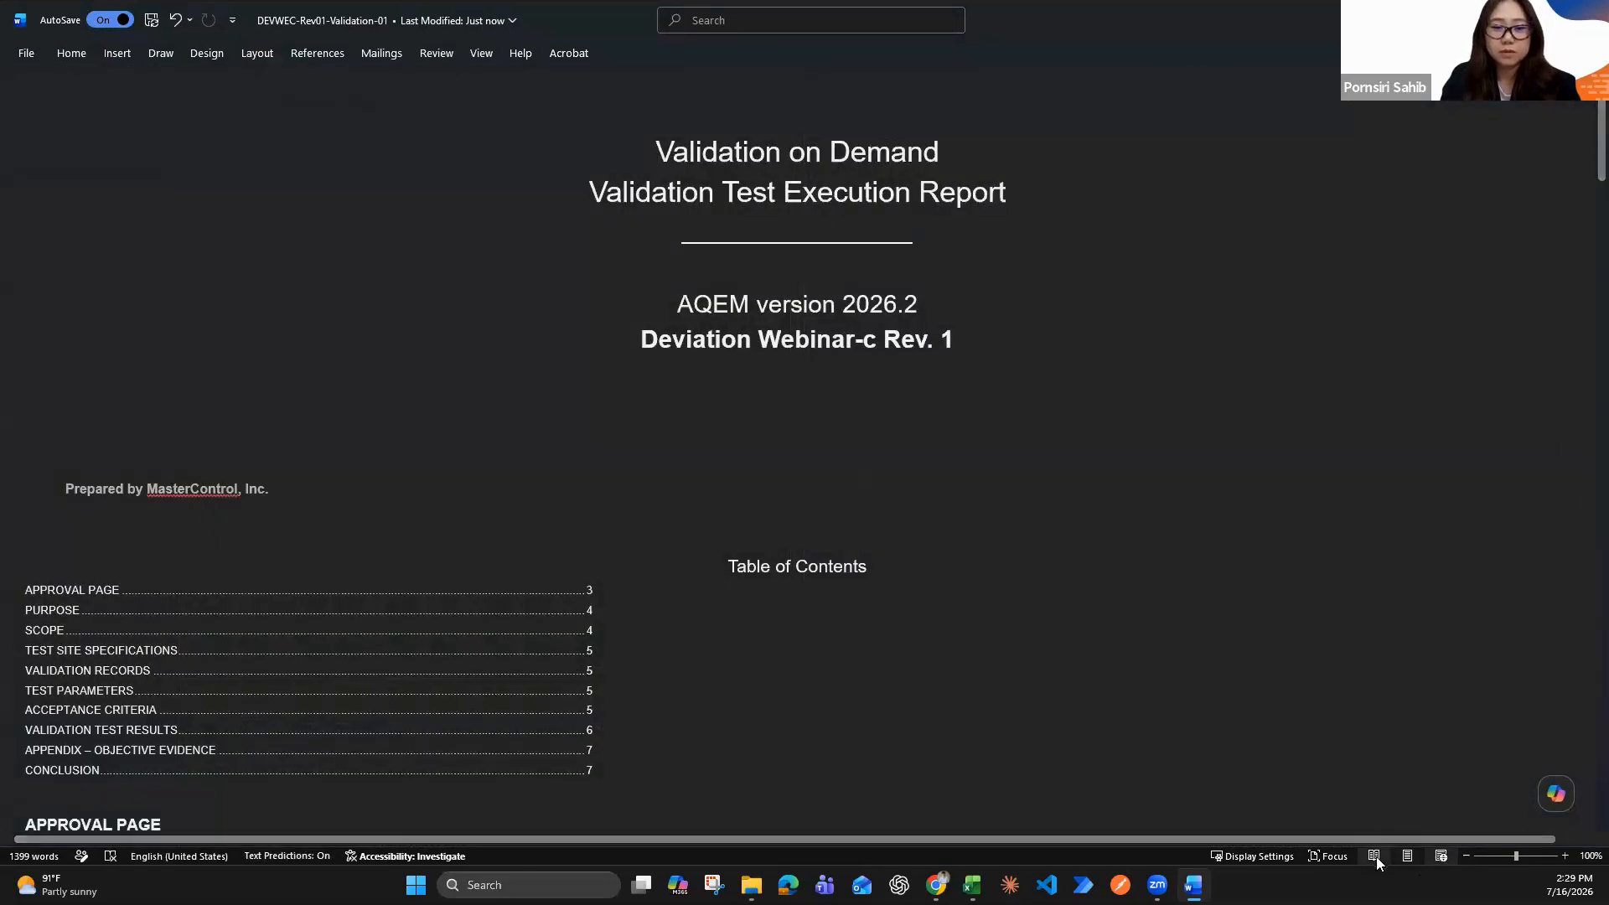
pyautogui.click(1408, 855)
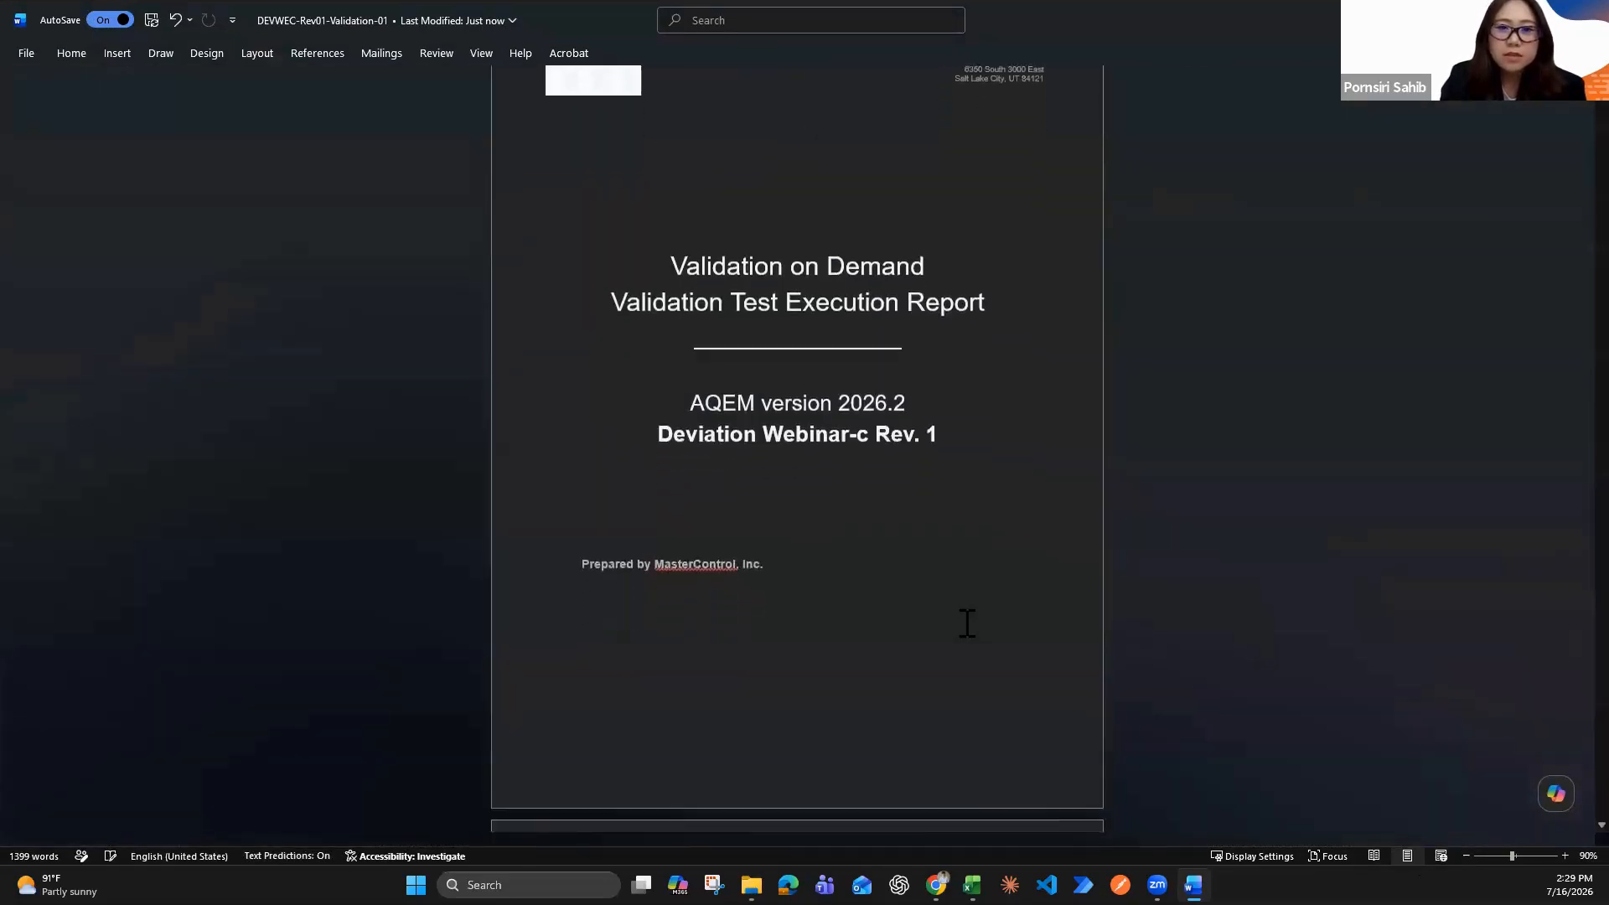
# Read through the report's table of contents, approval page, test site specifications, validation records and acceptance criteria
pyautogui.scroll(-2, 964, 625)
pyautogui.scroll(-5, 966, 620)
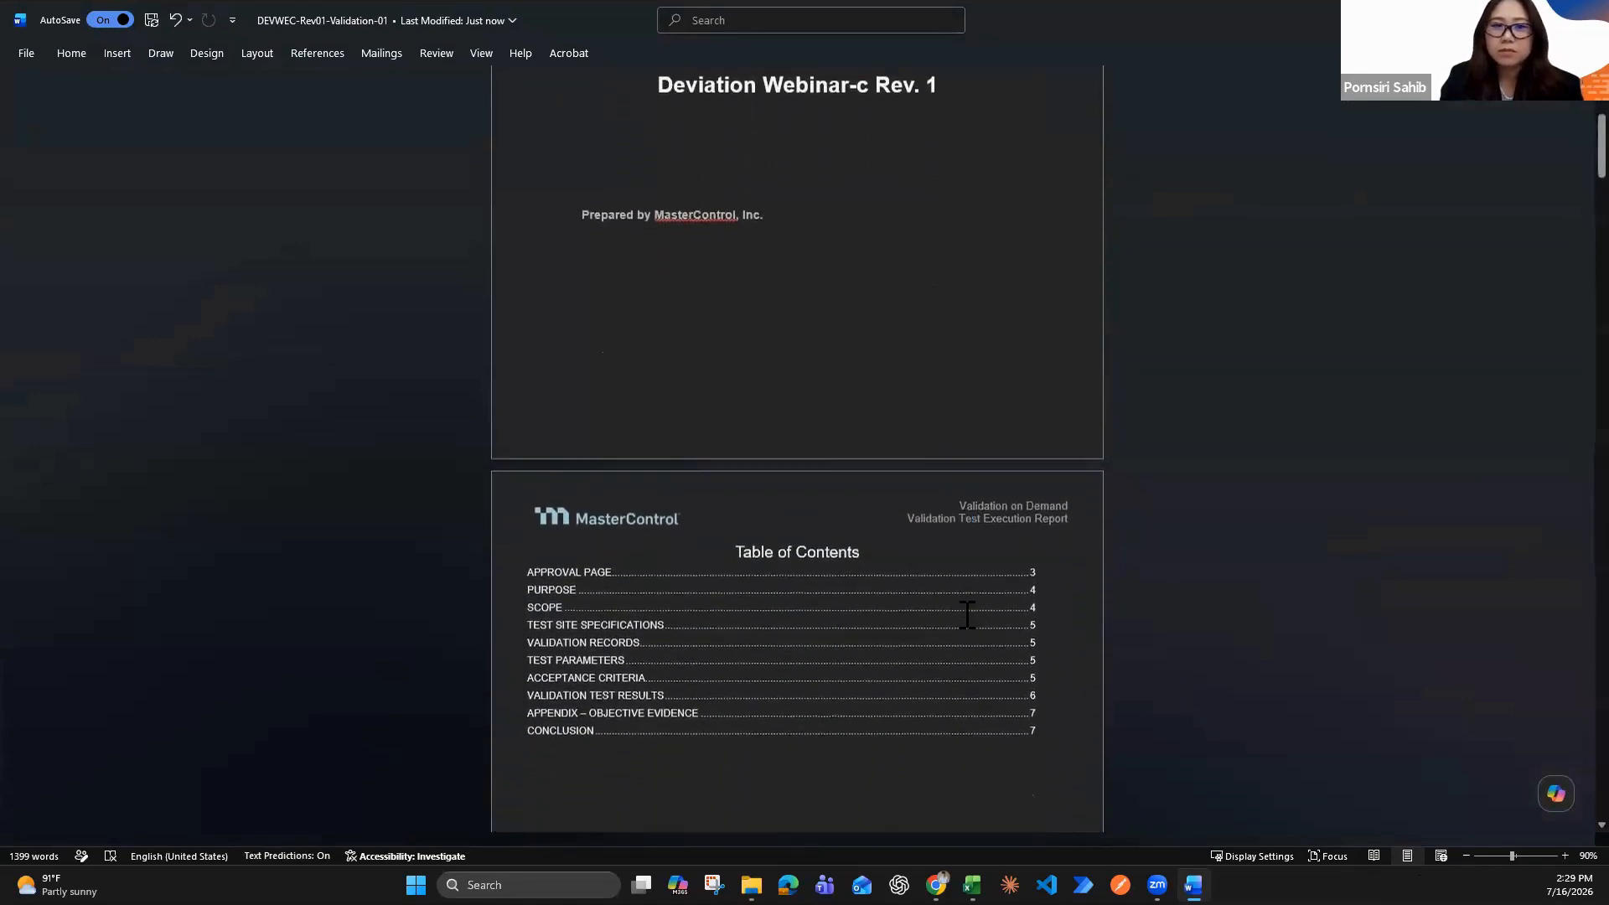
pyautogui.scroll(-8, 967, 614)
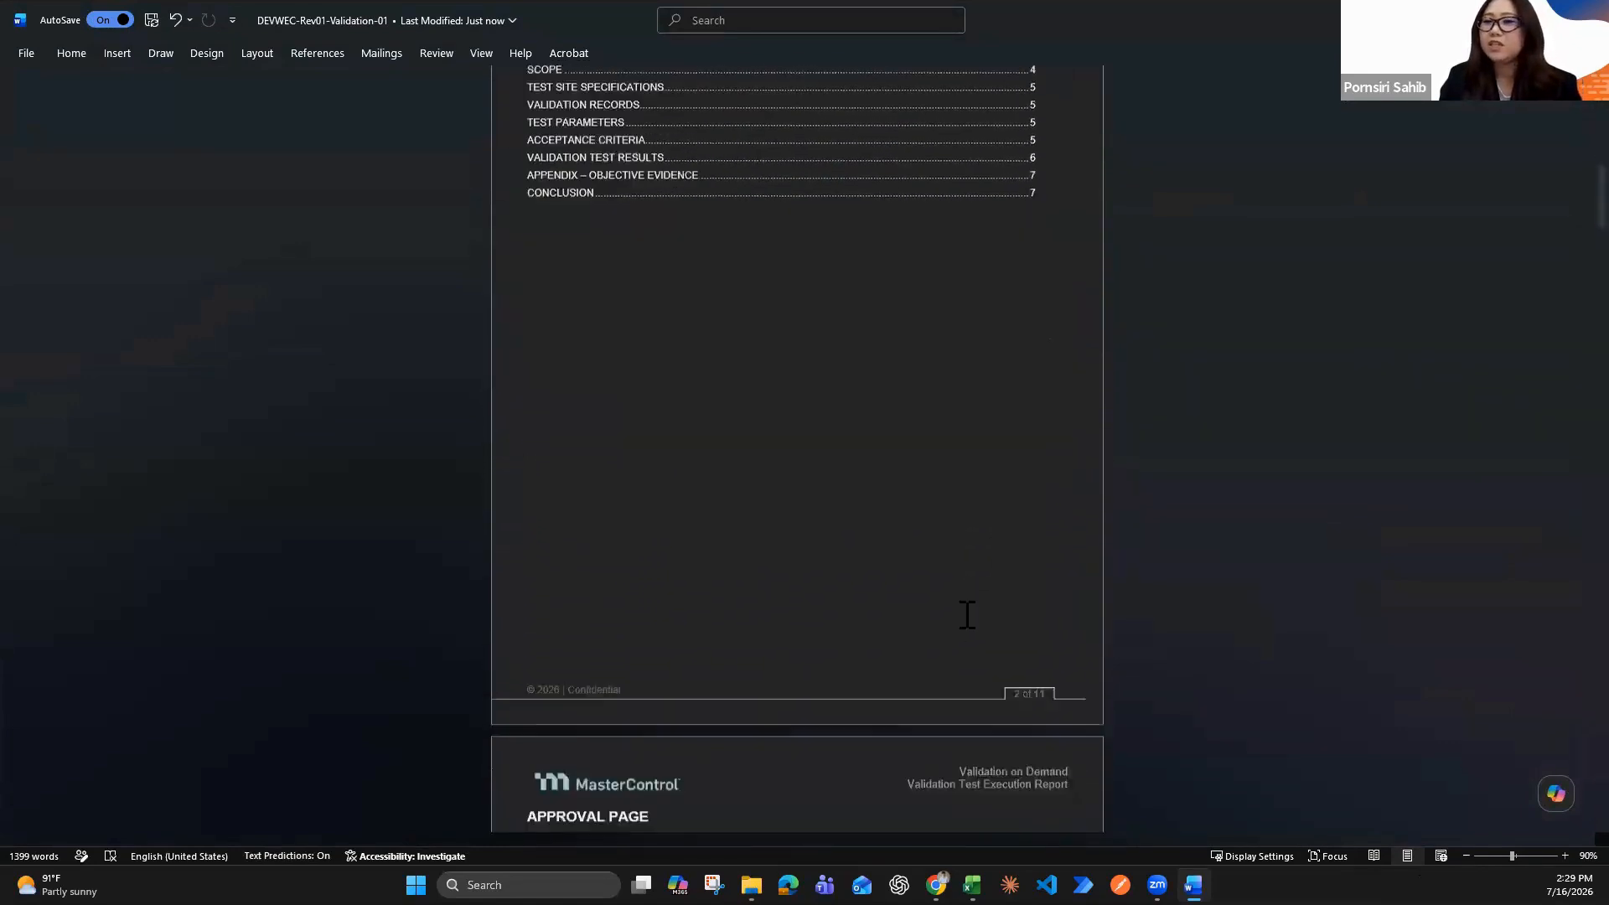
pyautogui.scroll(-9, 968, 612)
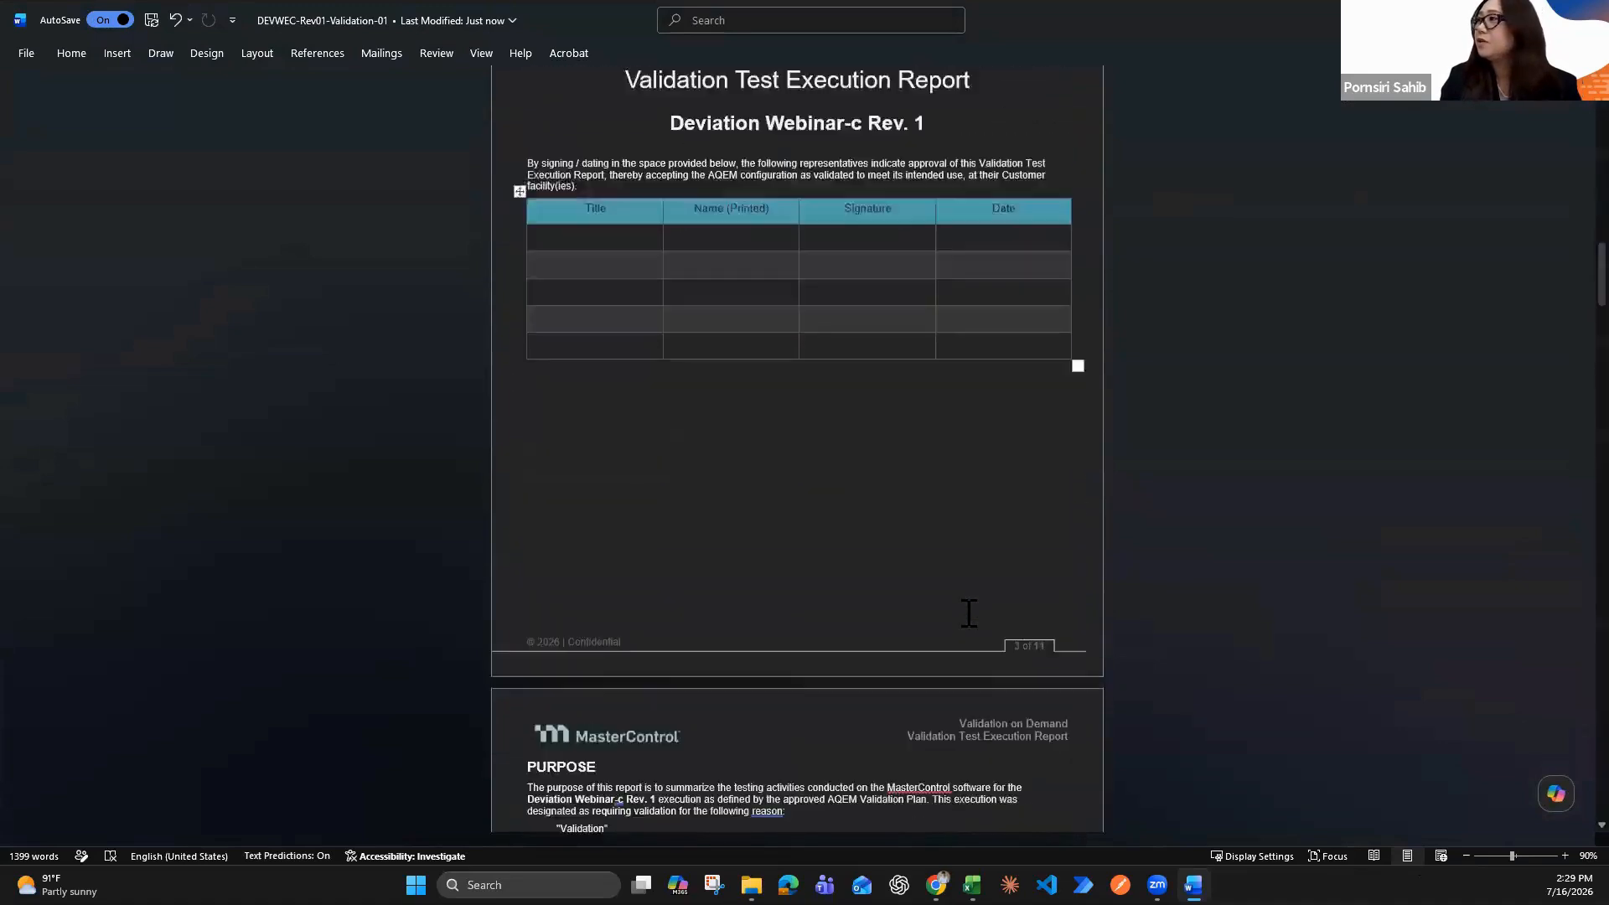
pyautogui.scroll(-10, 968, 610)
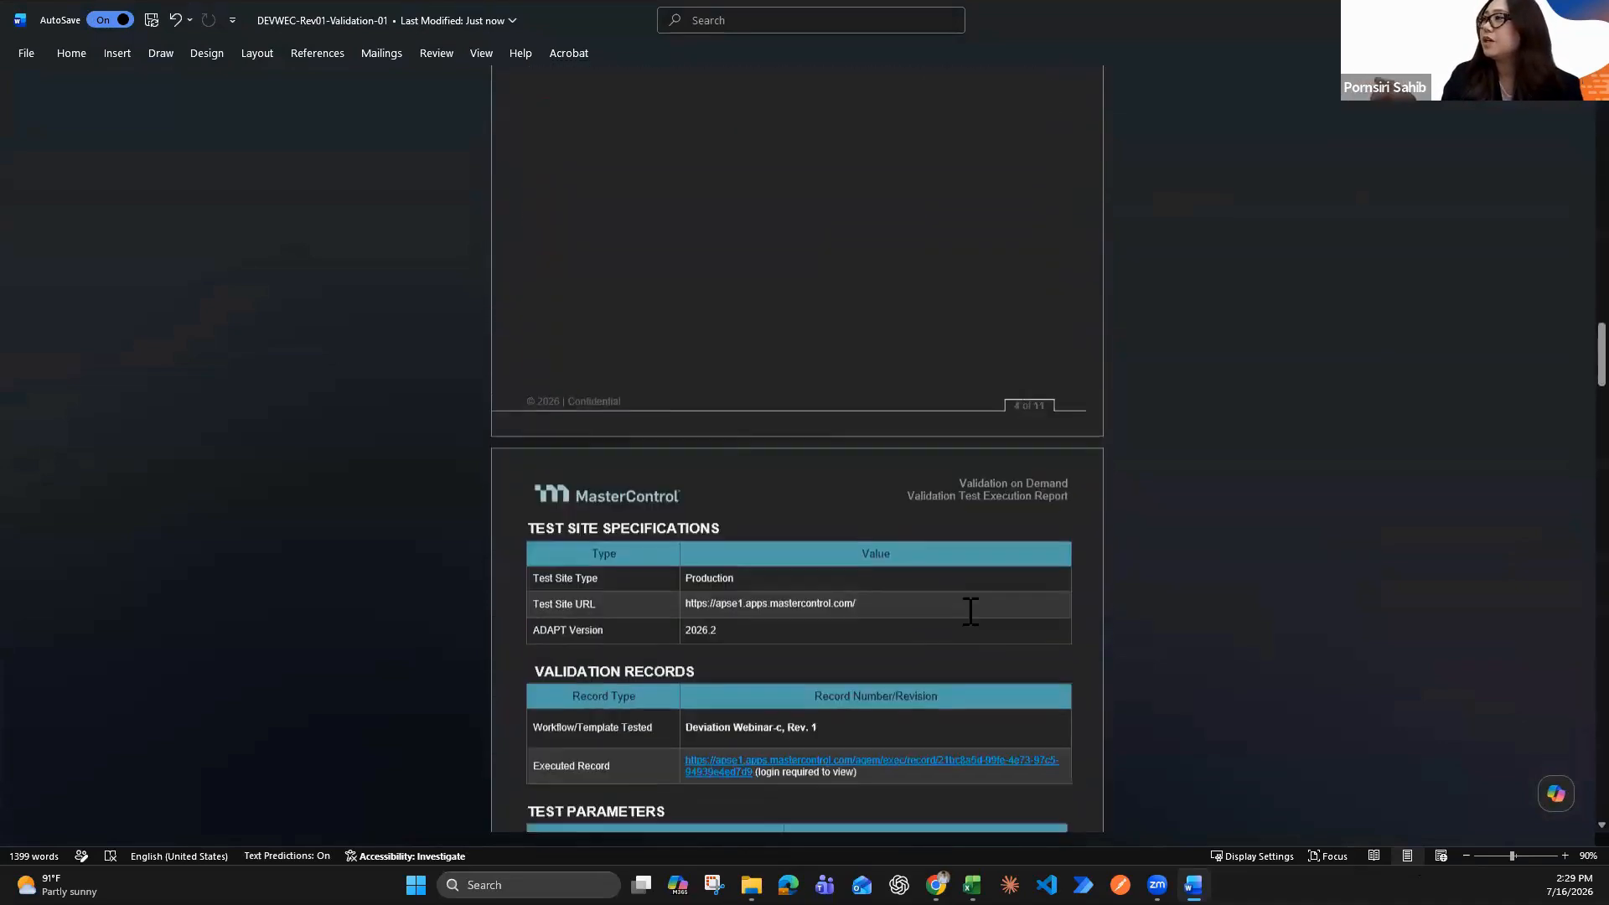
pyautogui.scroll(-9, 969, 611)
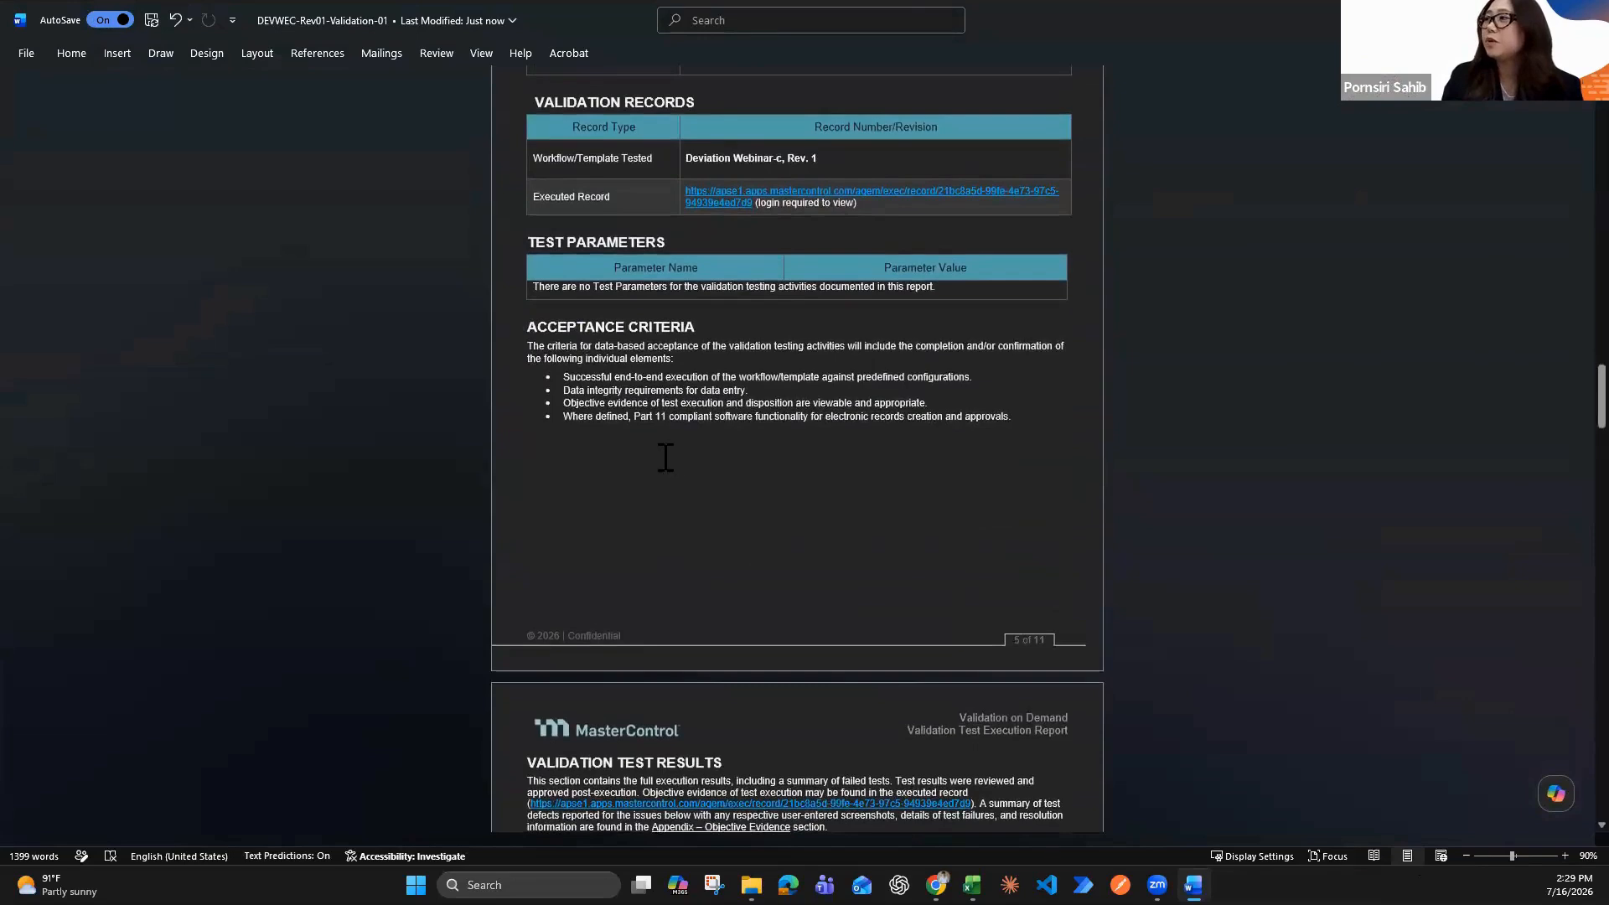
pyautogui.scroll(-1, 1475, 754)
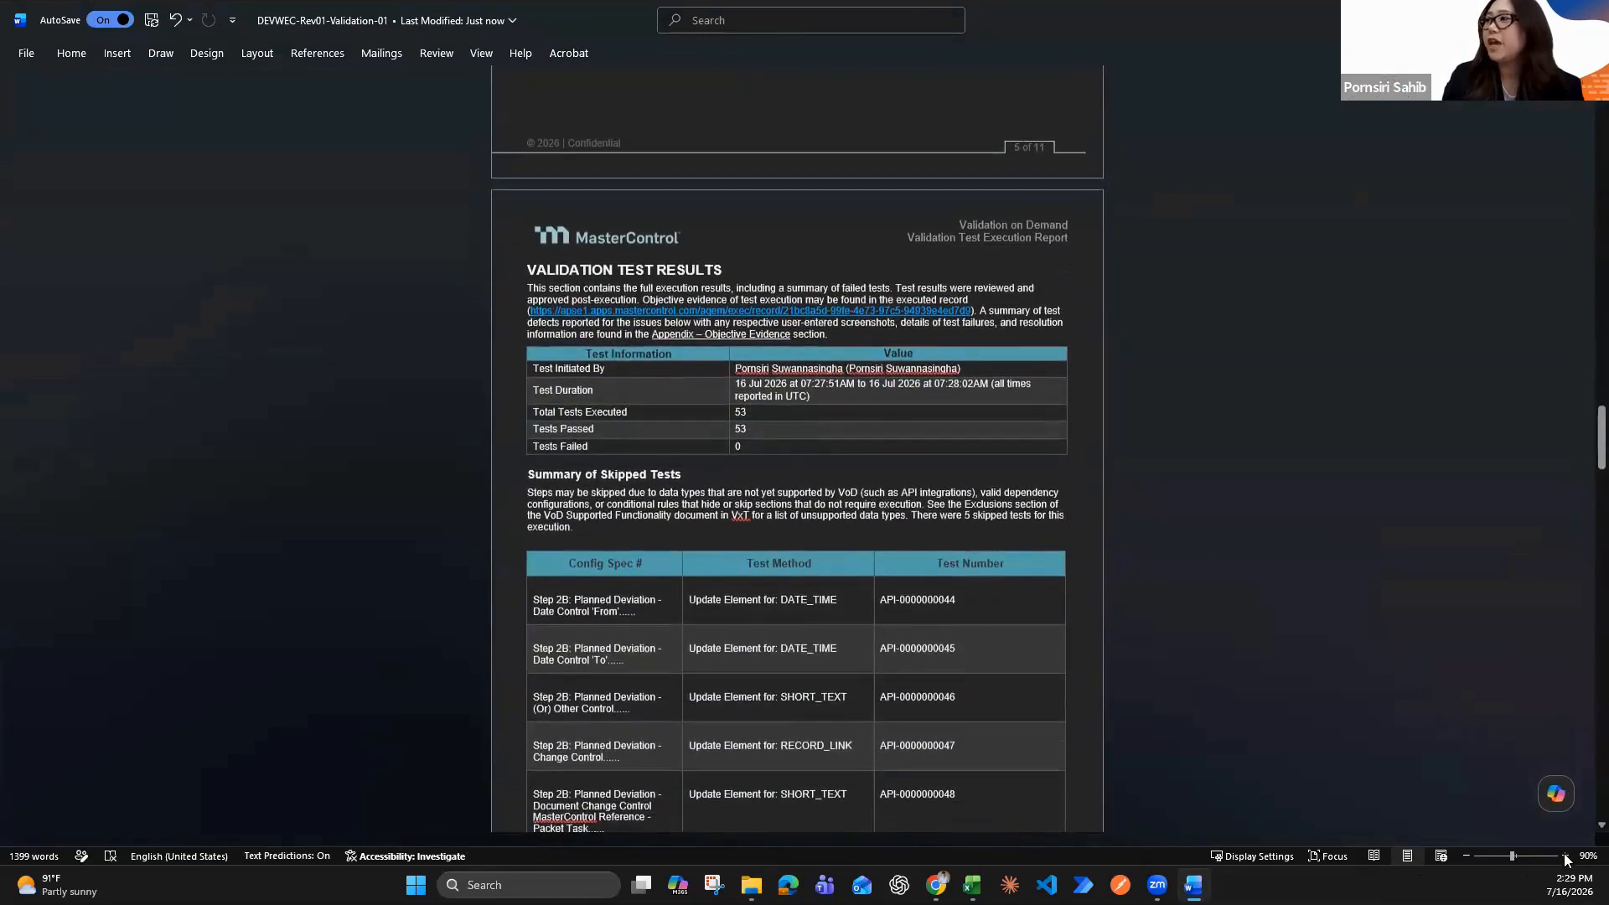
# Enlarge the report to 130% and examine the Validation Test Results, highlighting the Tests Passed row and reviewing the skipped tests
pyautogui.click(1565, 856)
pyautogui.click(1565, 856)
pyautogui.click(1565, 856)
pyautogui.click(1565, 856)
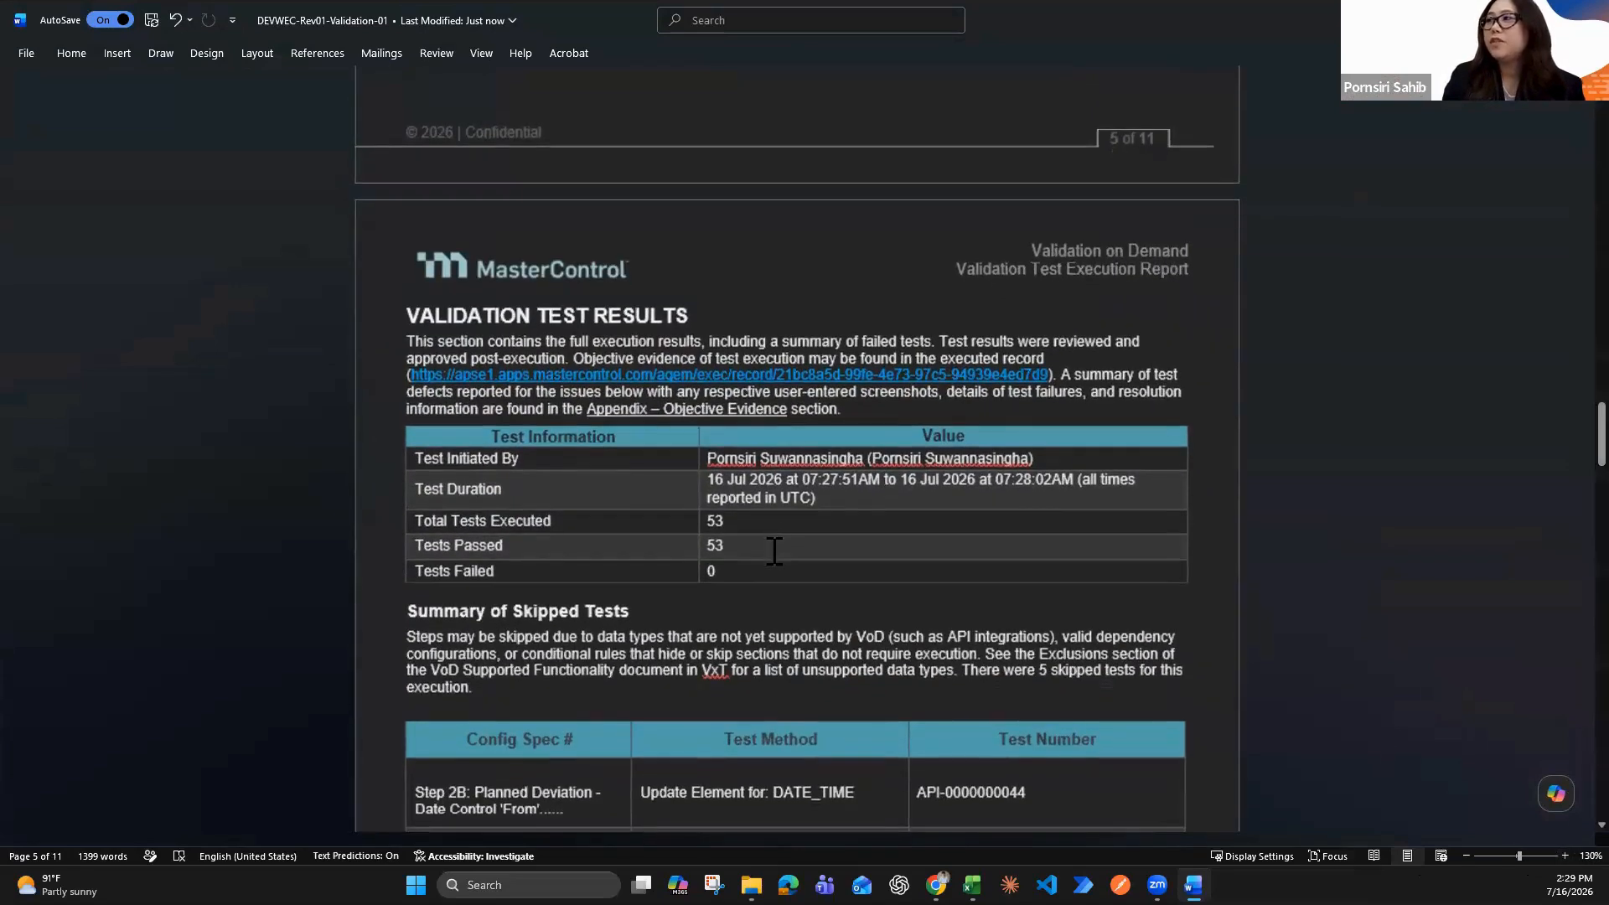
pyautogui.click(400, 546)
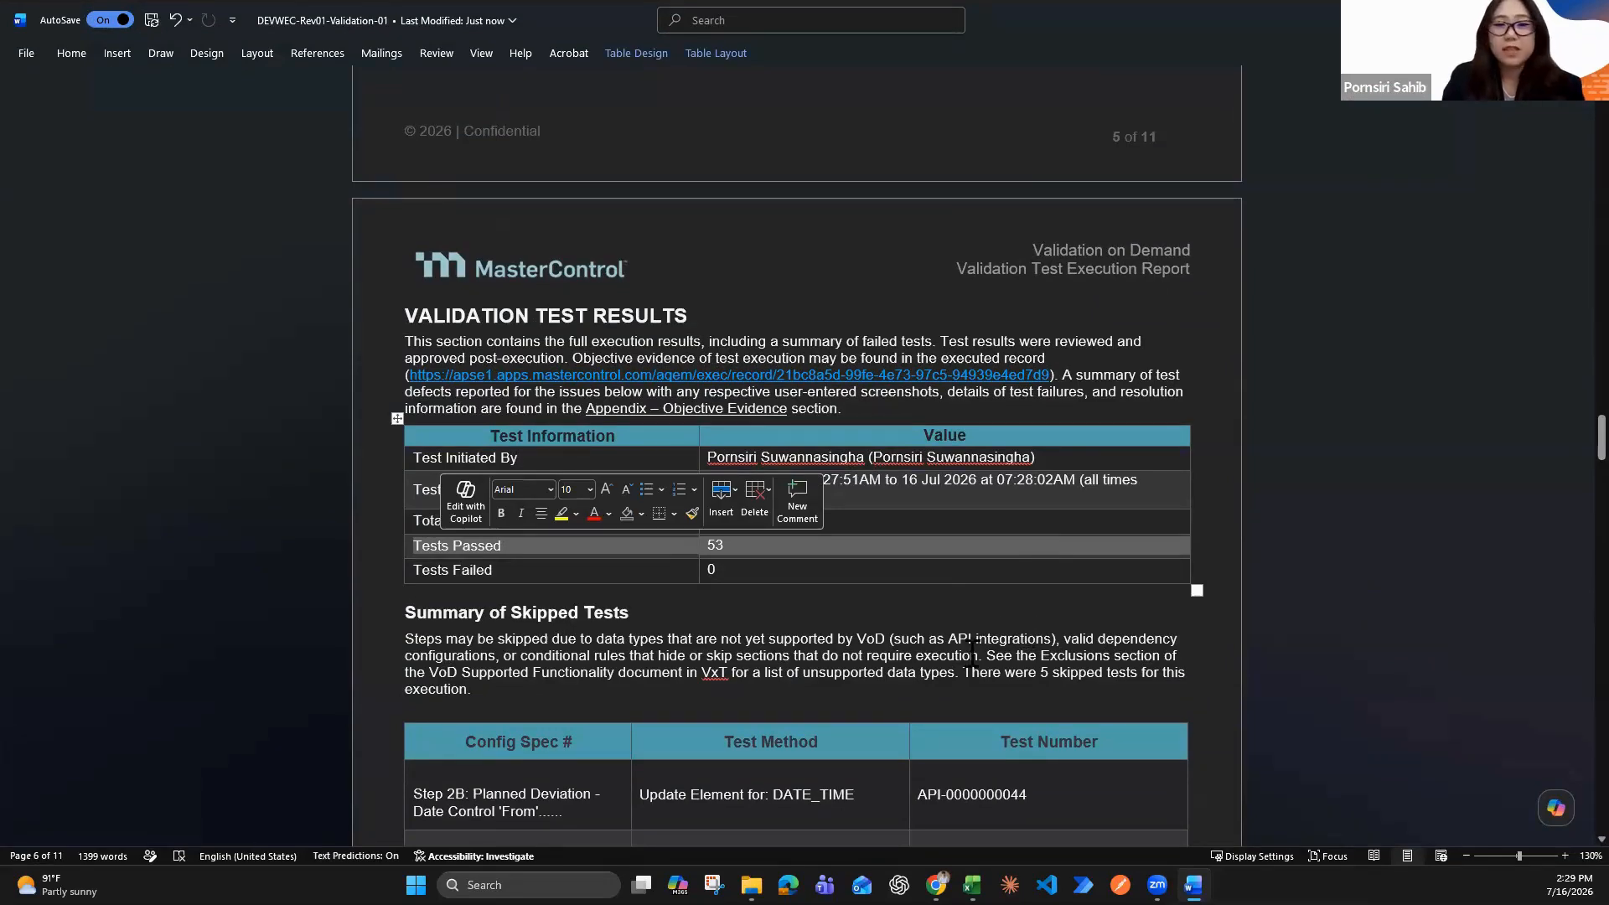
pyautogui.scroll(-3, 964, 654)
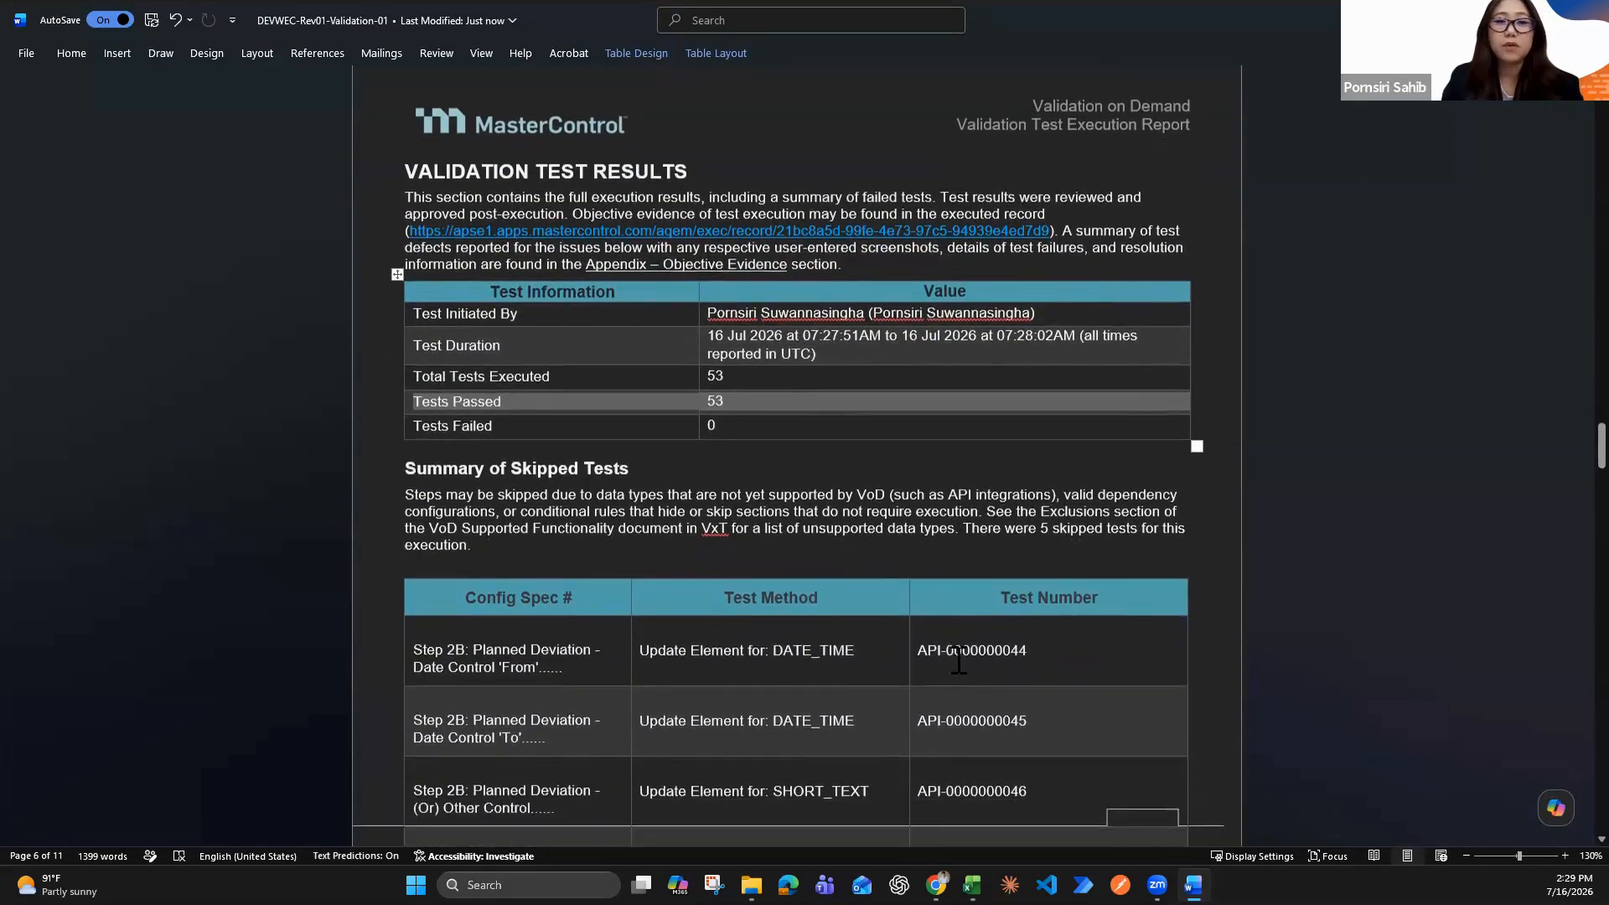
pyautogui.scroll(-2, 958, 659)
pyautogui.scroll(1, 958, 658)
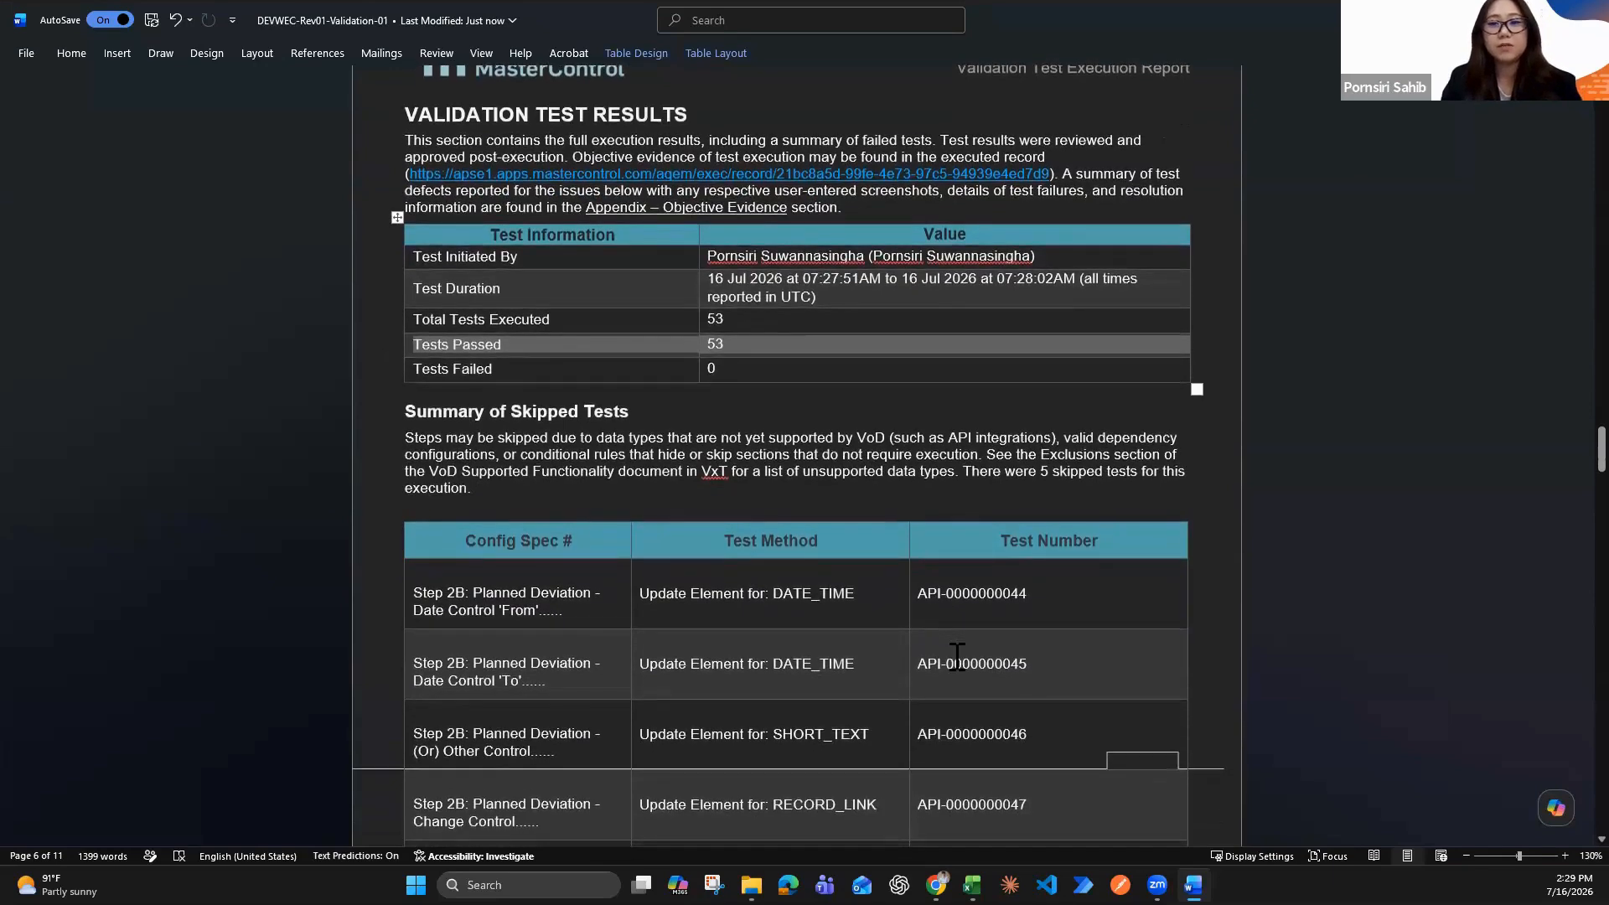
pyautogui.scroll(-8, 957, 656)
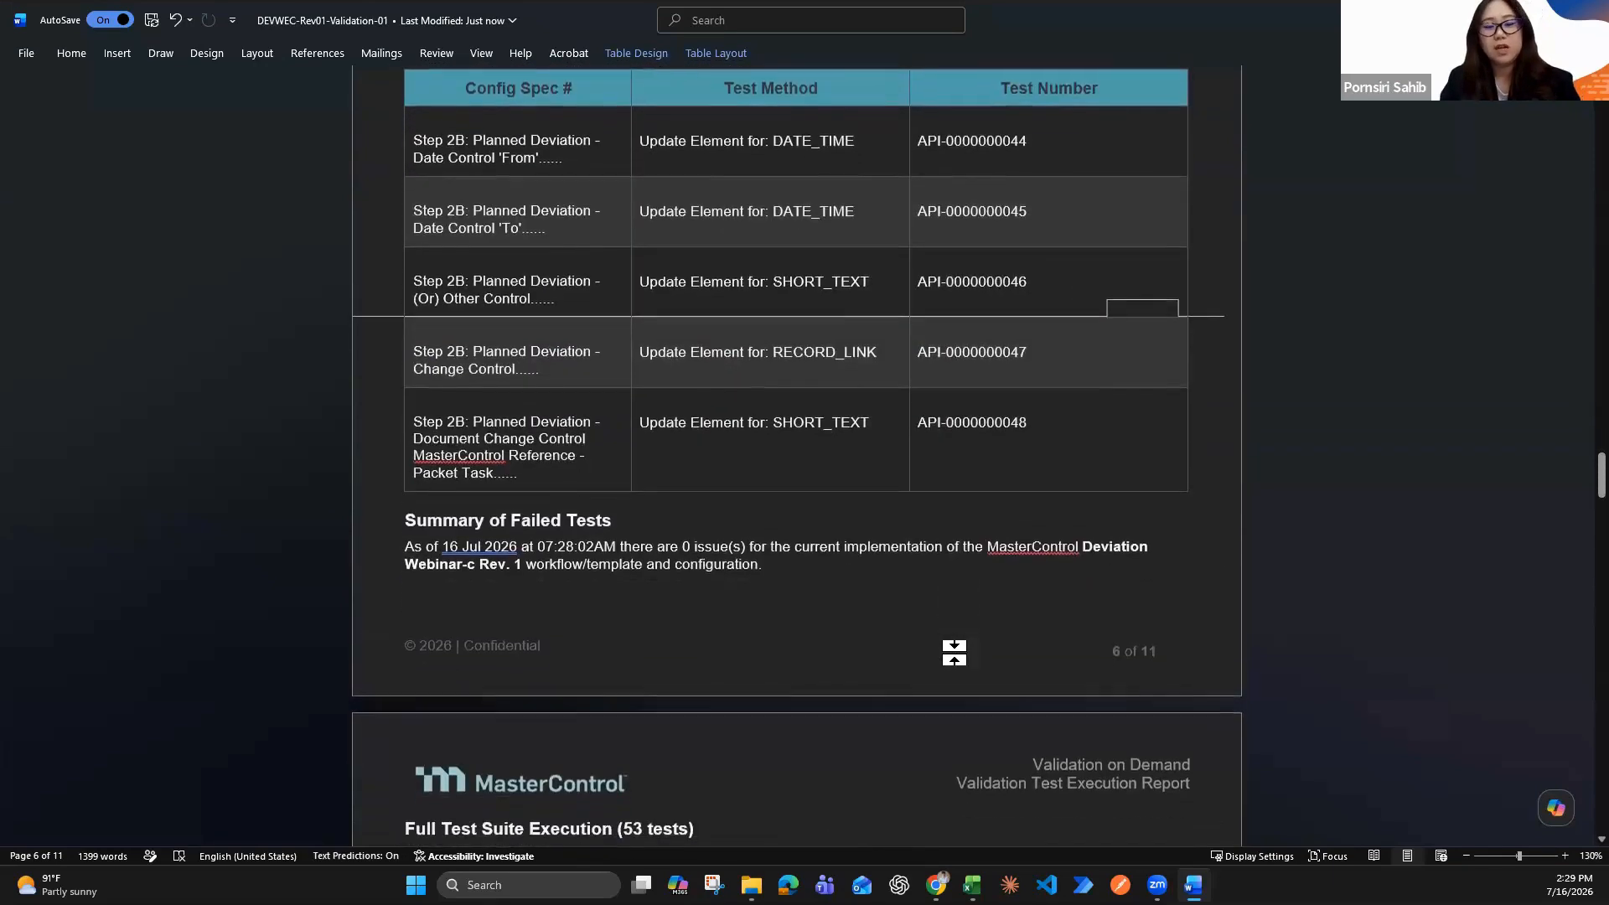
# Examine the Summary of Failed Tests and the test dispositions in the Full Test Suite Execution table
pyautogui.scroll(-1, 954, 652)
pyautogui.scroll(-1, 955, 652)
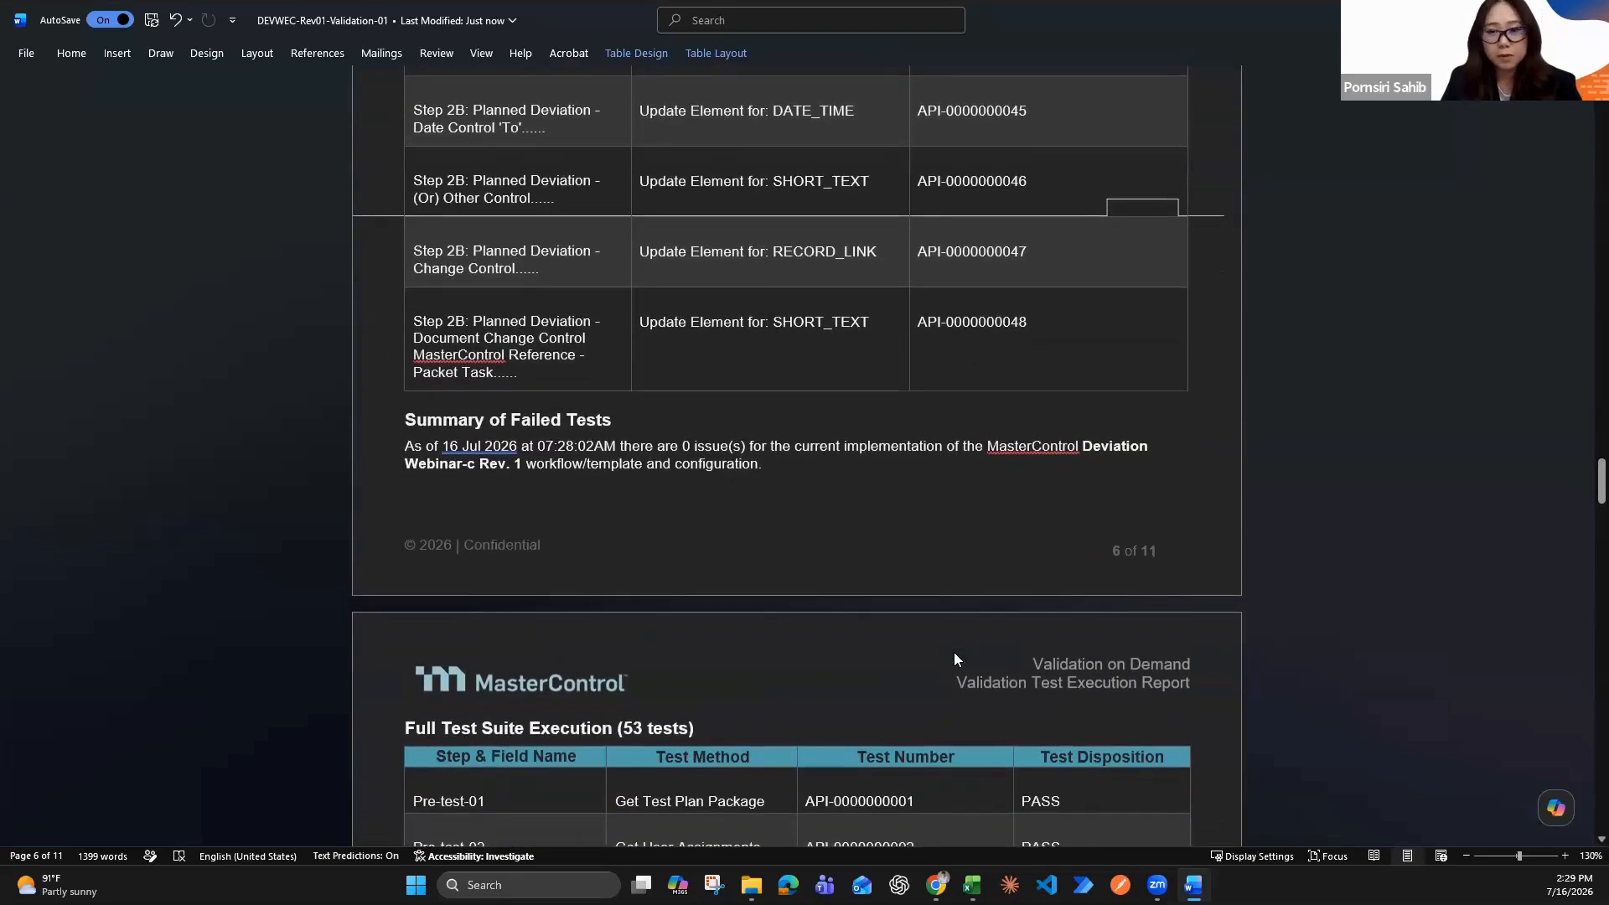
pyautogui.scroll(-2, 953, 652)
pyautogui.scroll(-1, 957, 654)
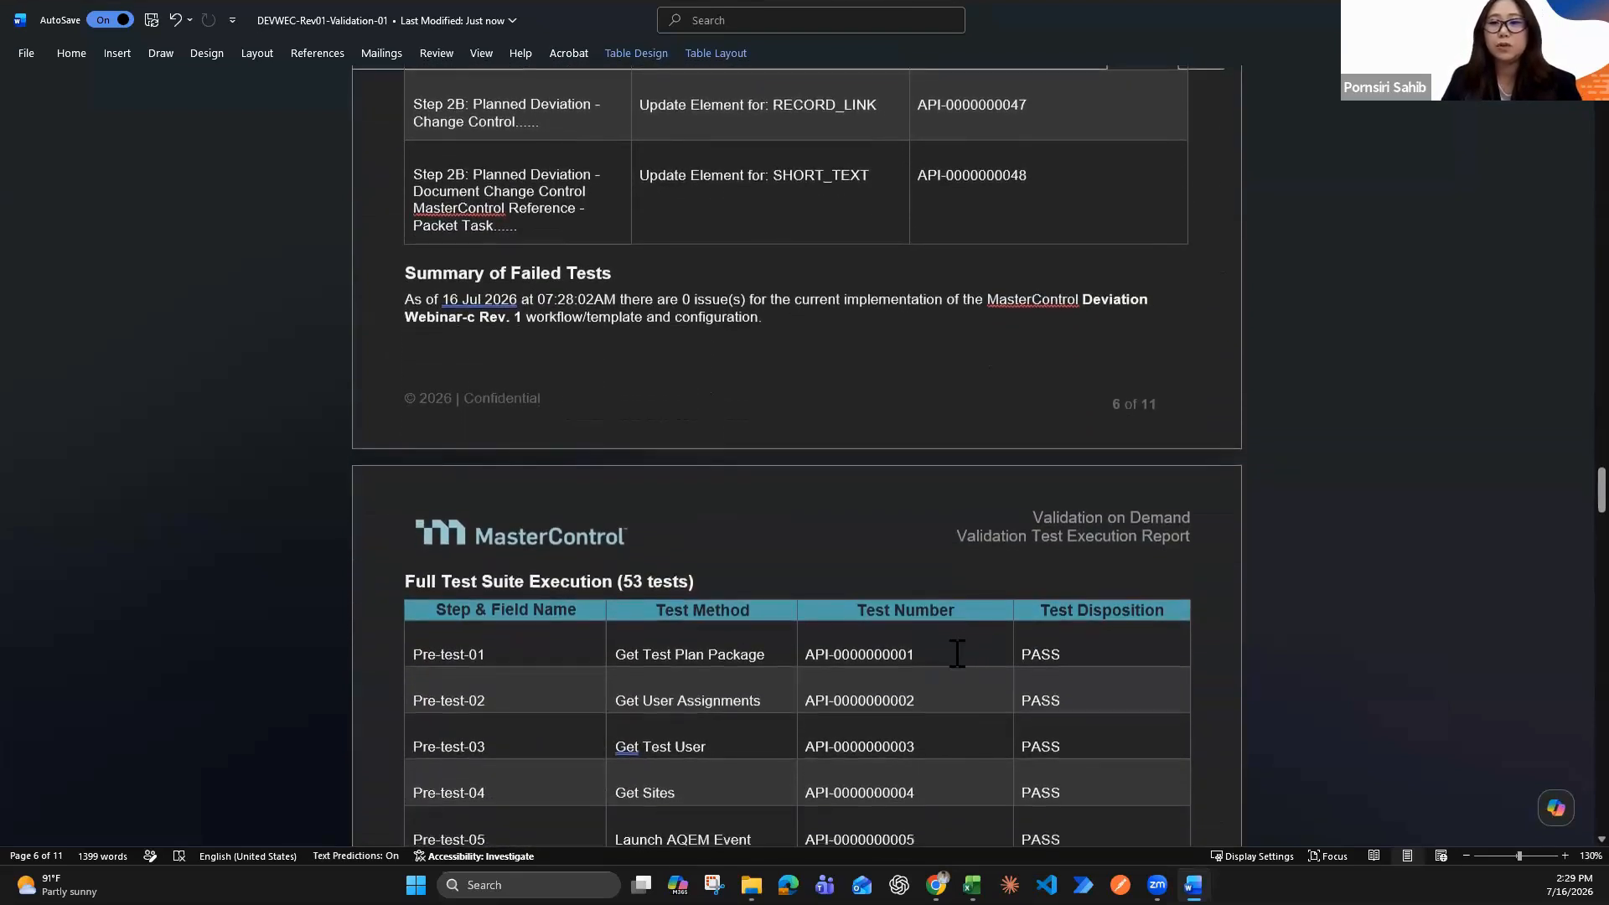
pyautogui.scroll(-3, 957, 653)
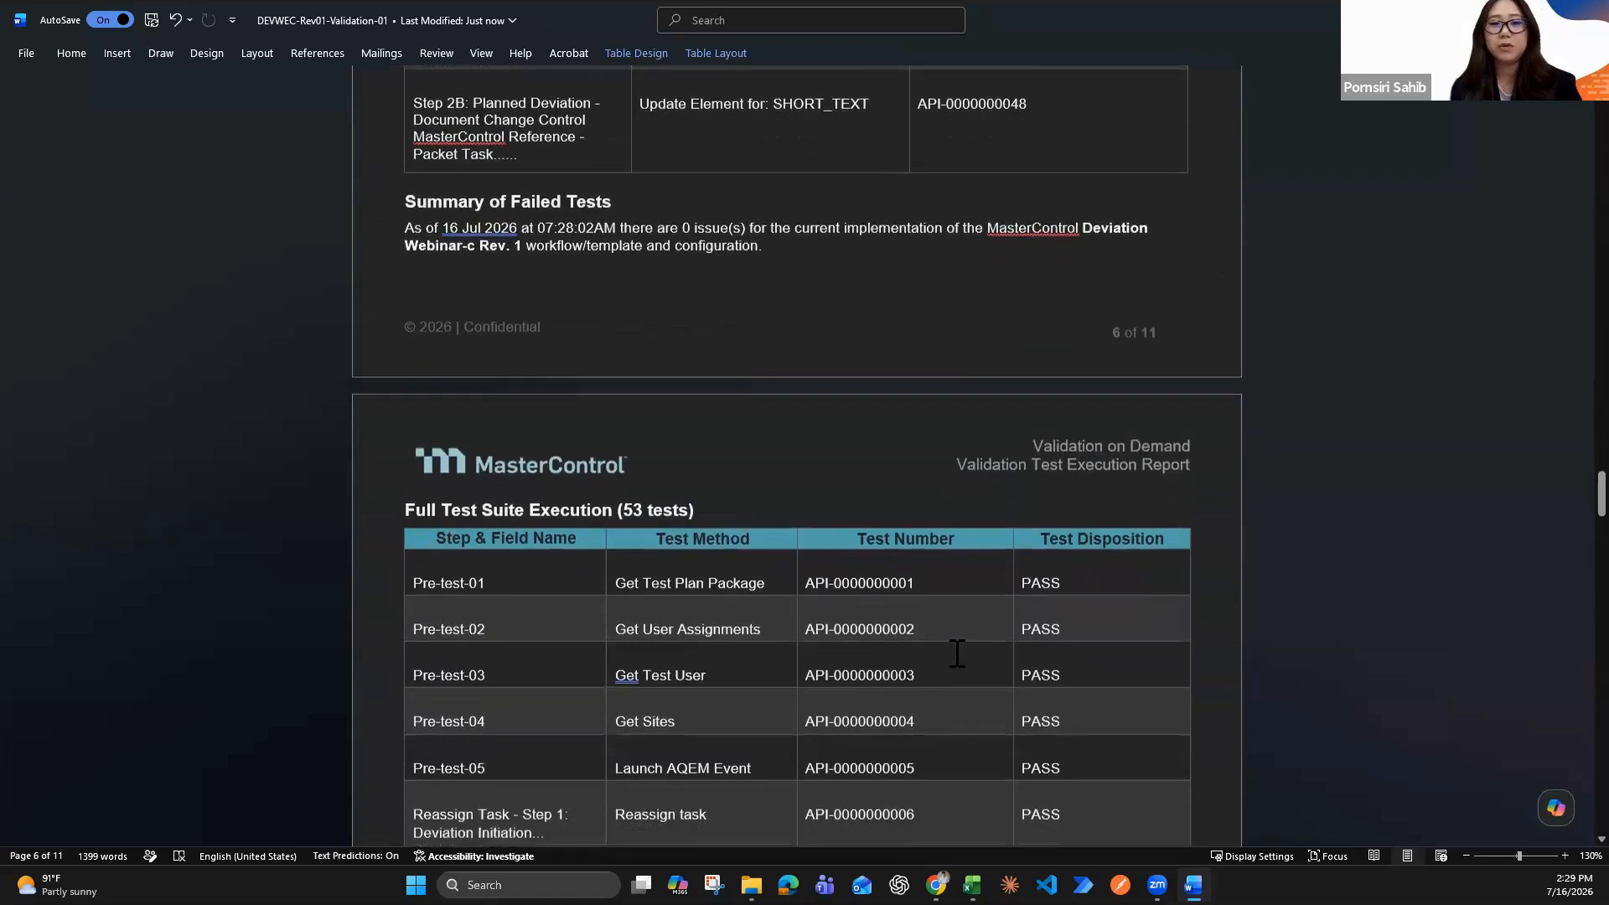
pyautogui.scroll(-1, 964, 649)
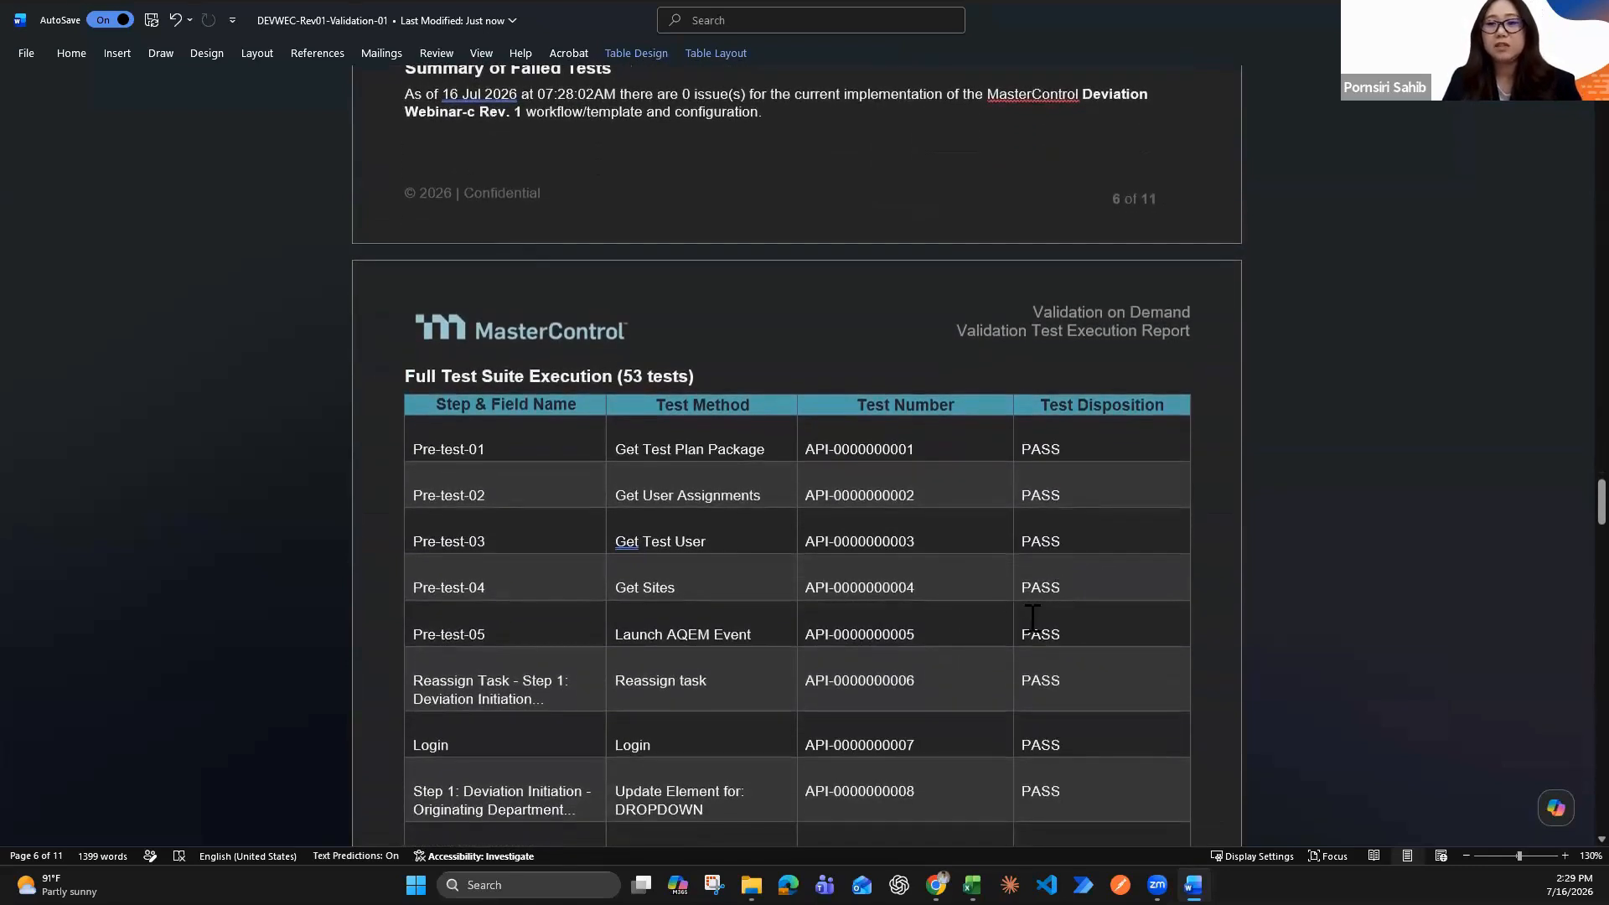
pyautogui.scroll(-1, 1036, 608)
pyautogui.scroll(-1, 1032, 618)
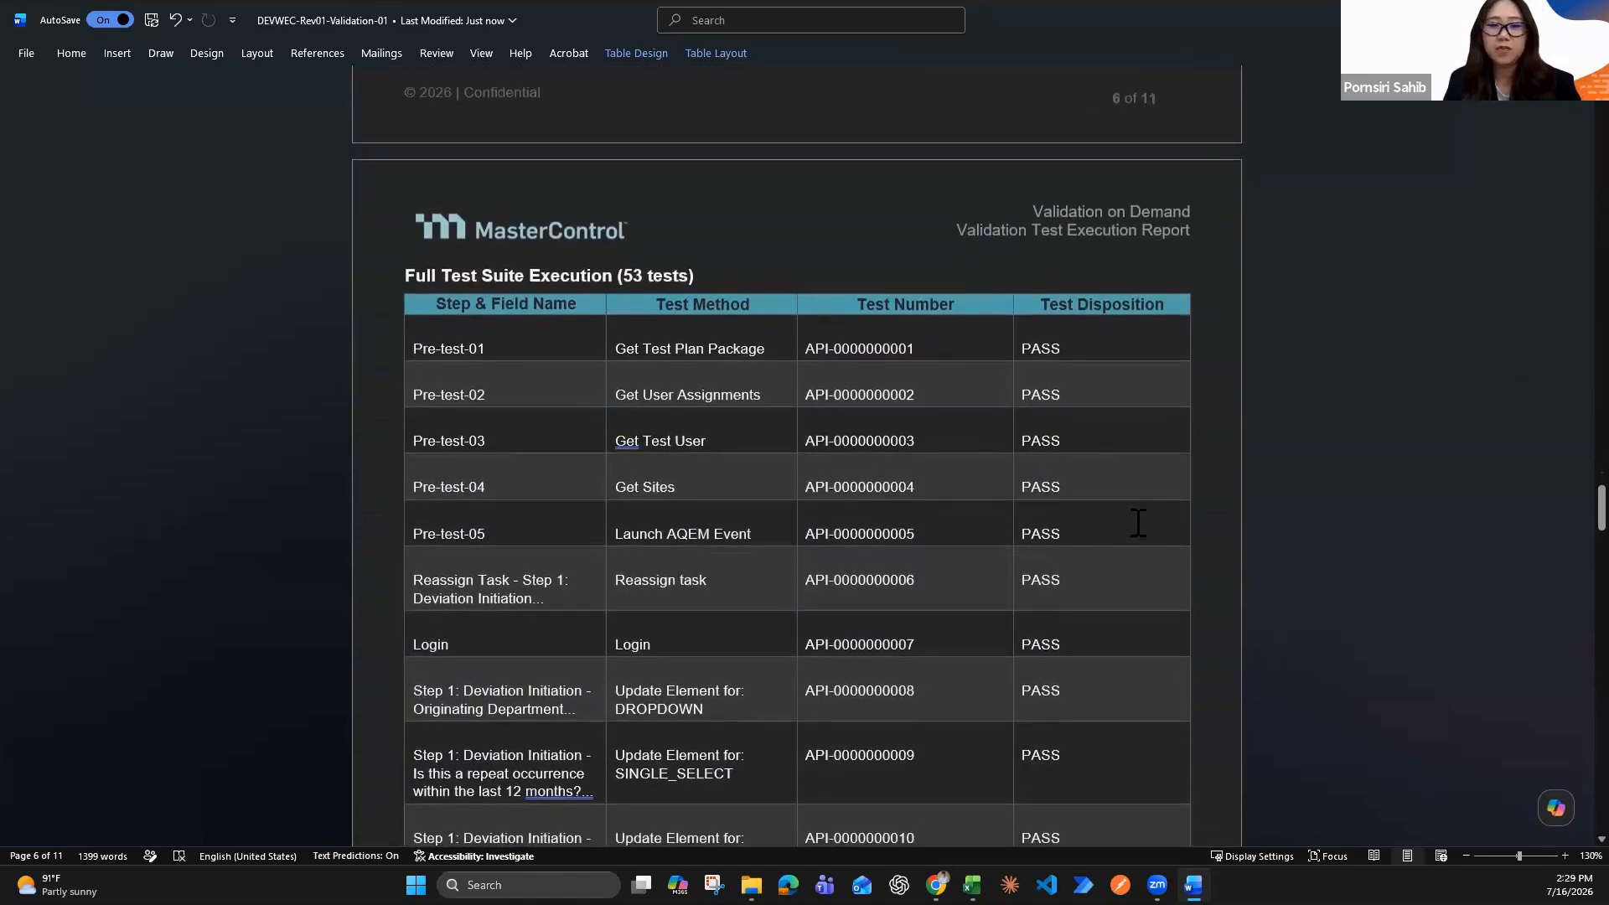
pyautogui.scroll(-1, 1241, 438)
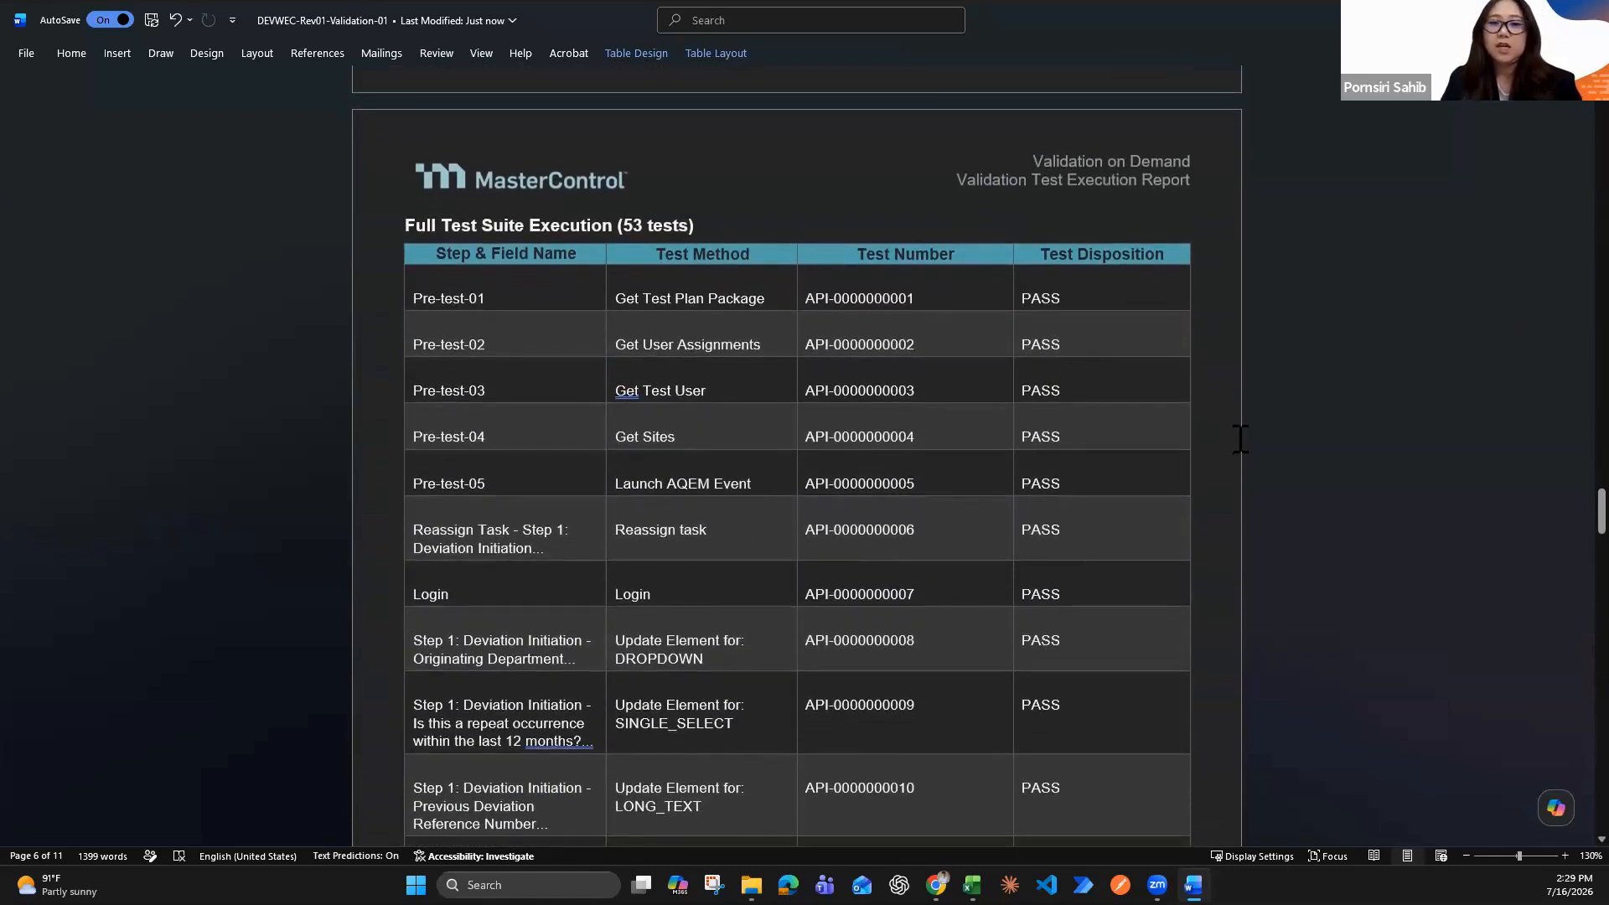
pyautogui.scroll(-1, 1240, 438)
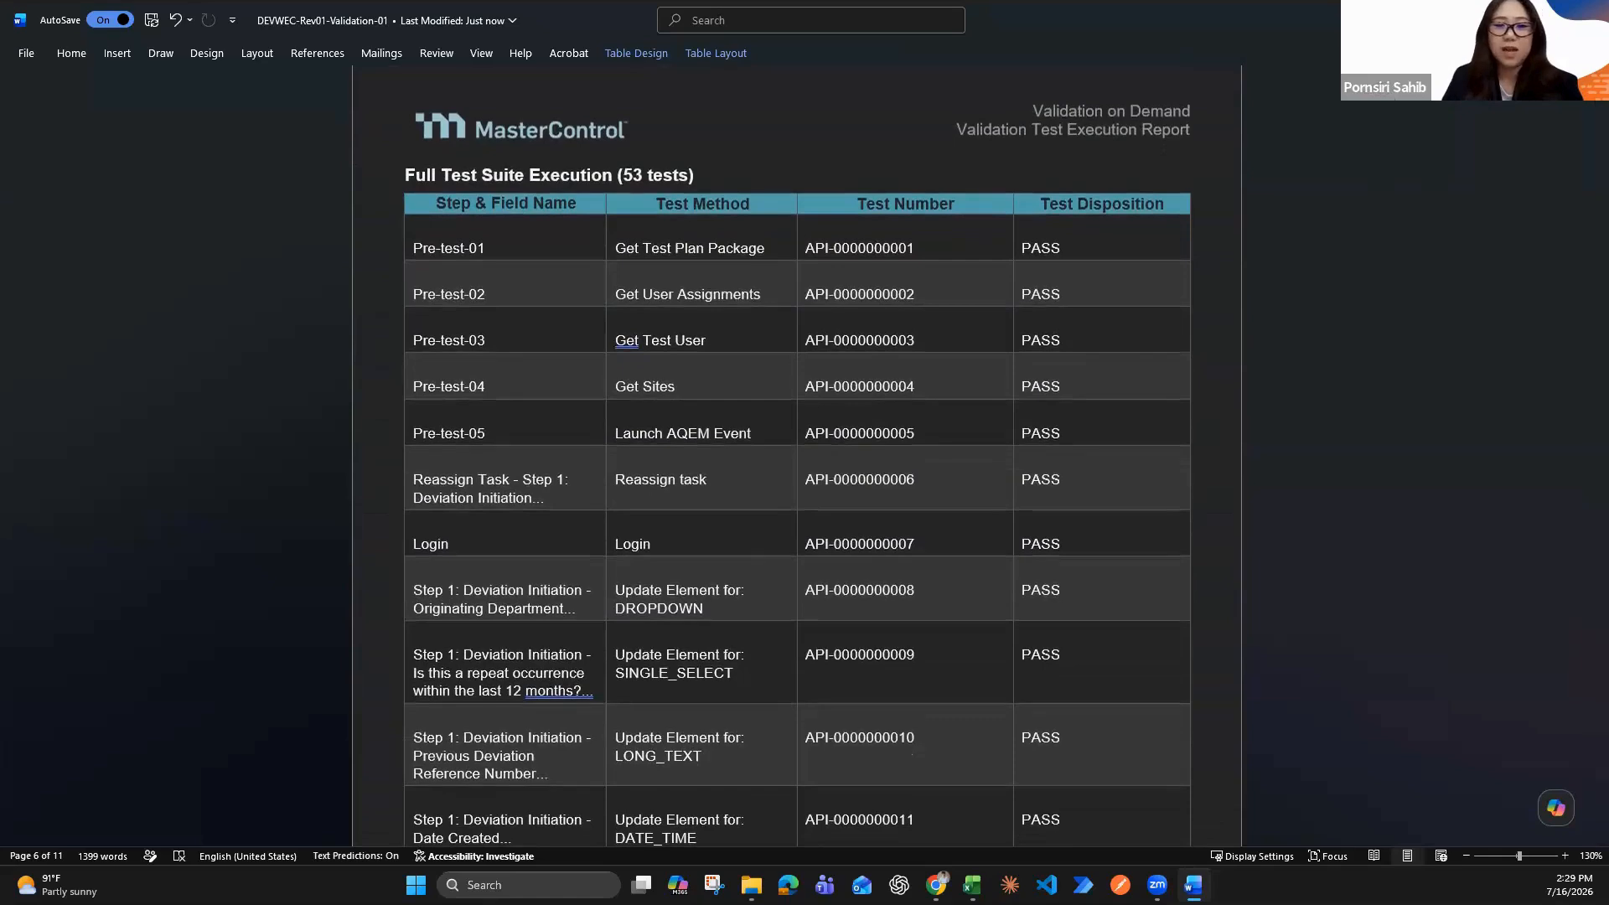
# Return from the validation report to the workflow, close its settings and publish Deviation Webinar-c despite the listed suggestions
pyautogui.click(1507, 20)
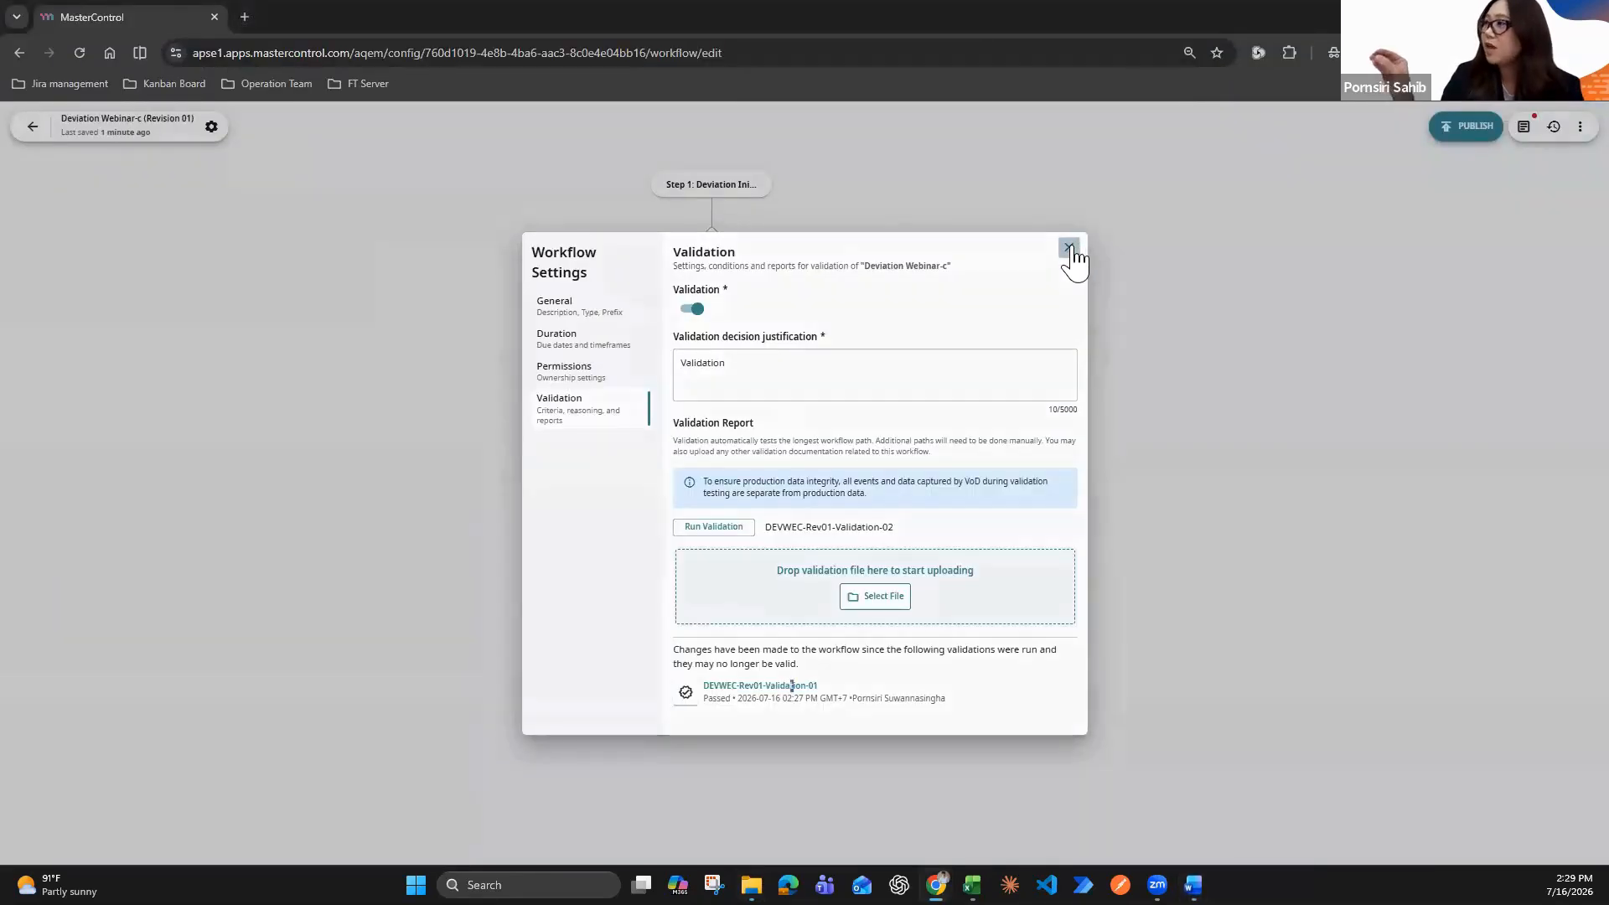
pyautogui.click(1073, 249)
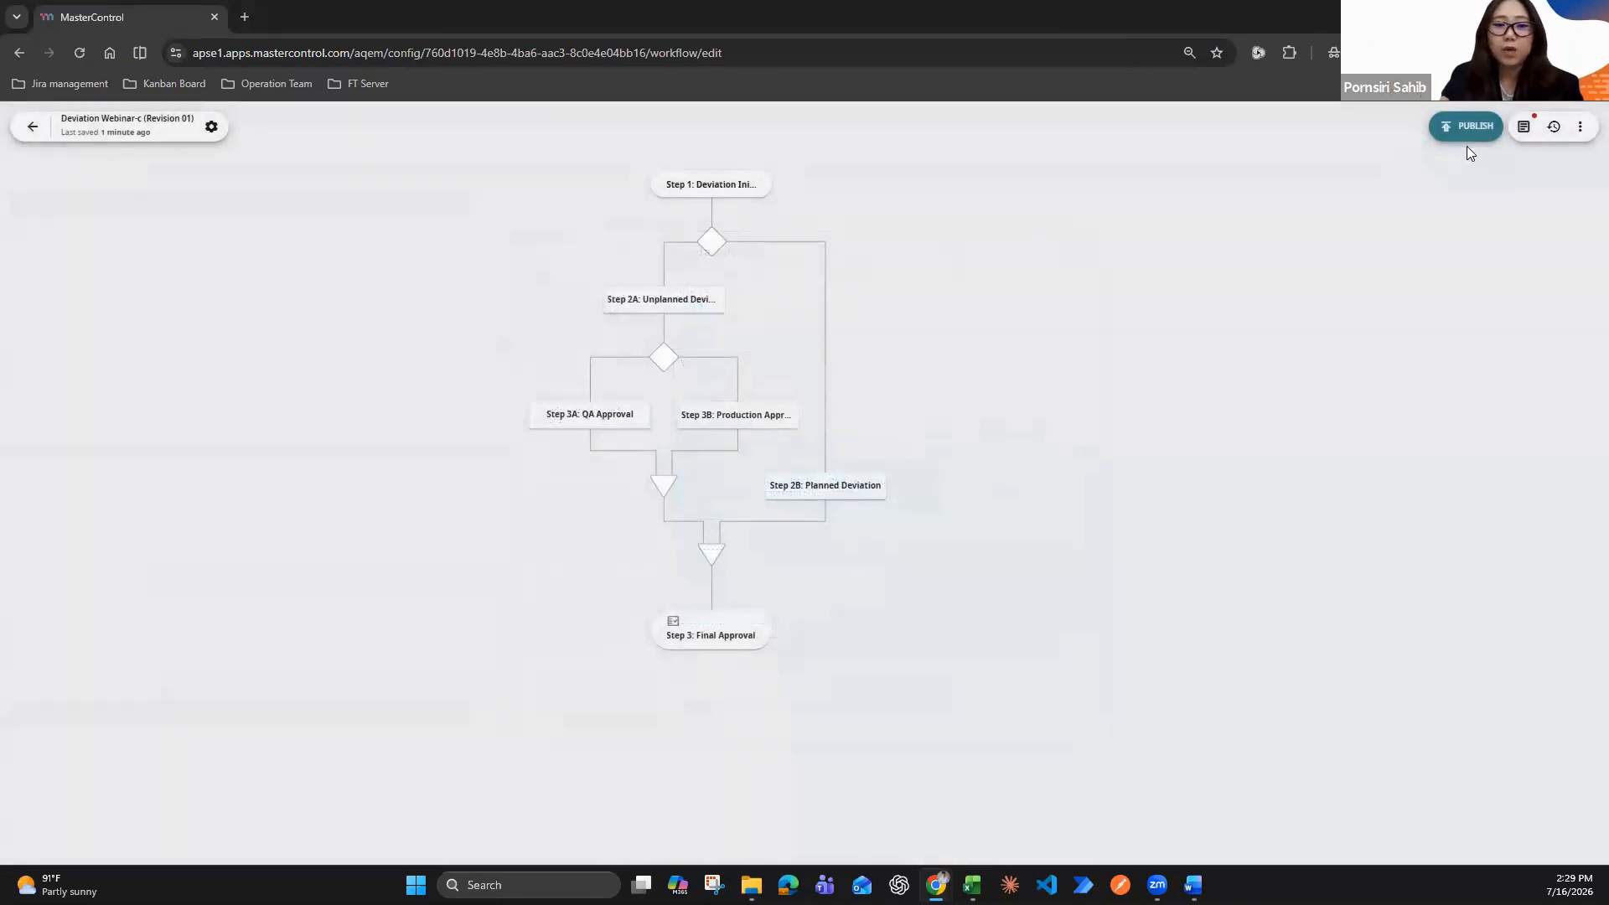
pyautogui.click(1470, 138)
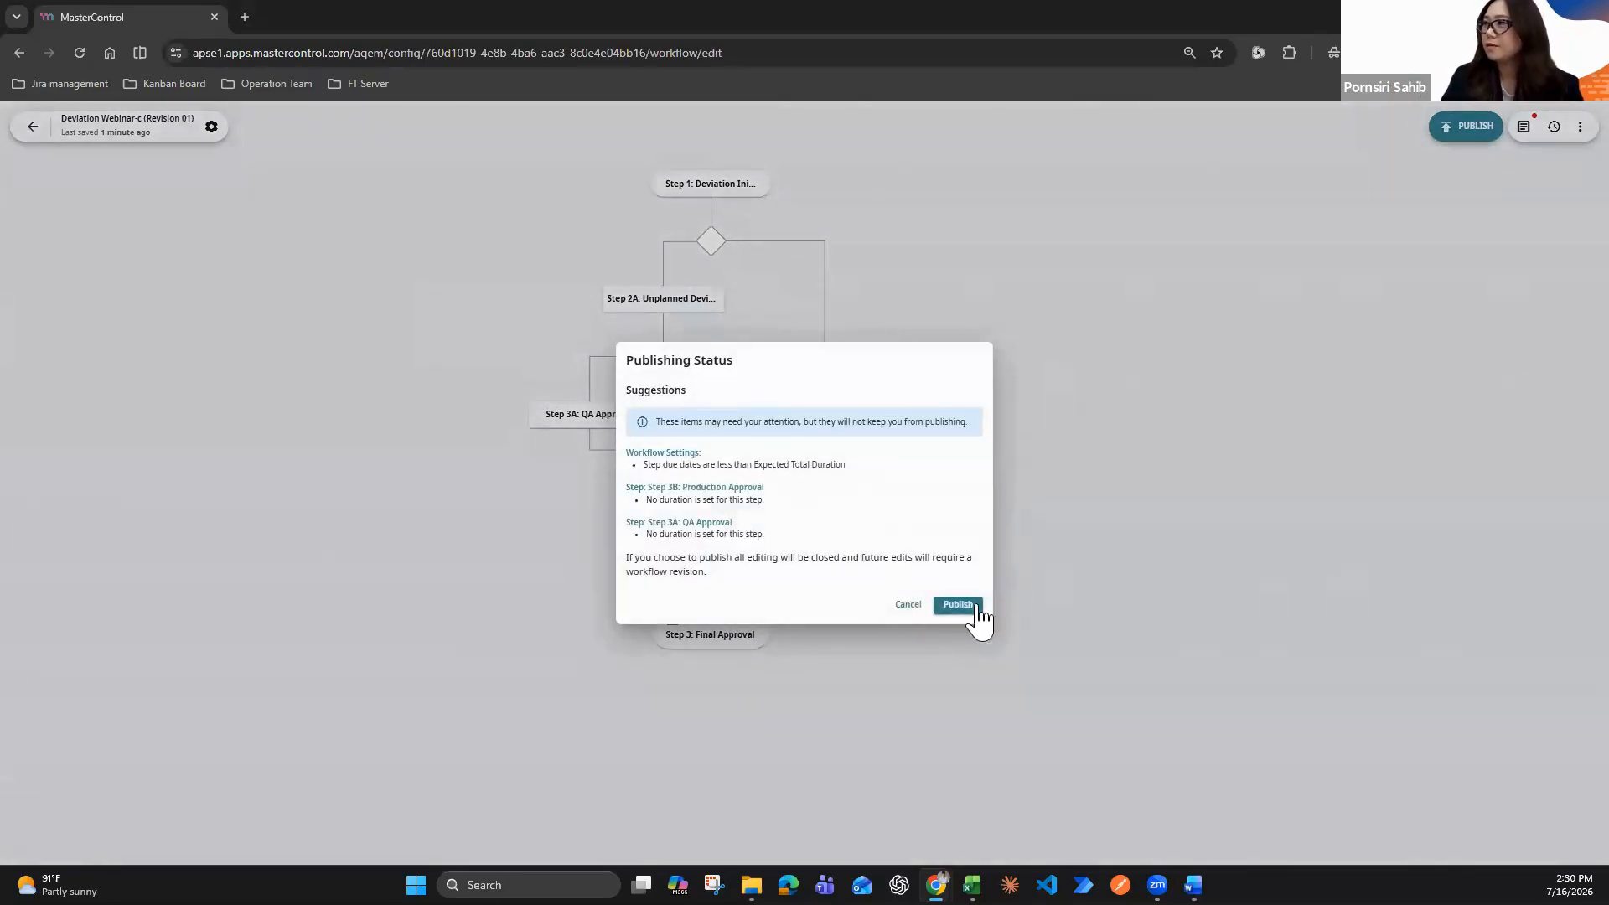
pyautogui.click(975, 607)
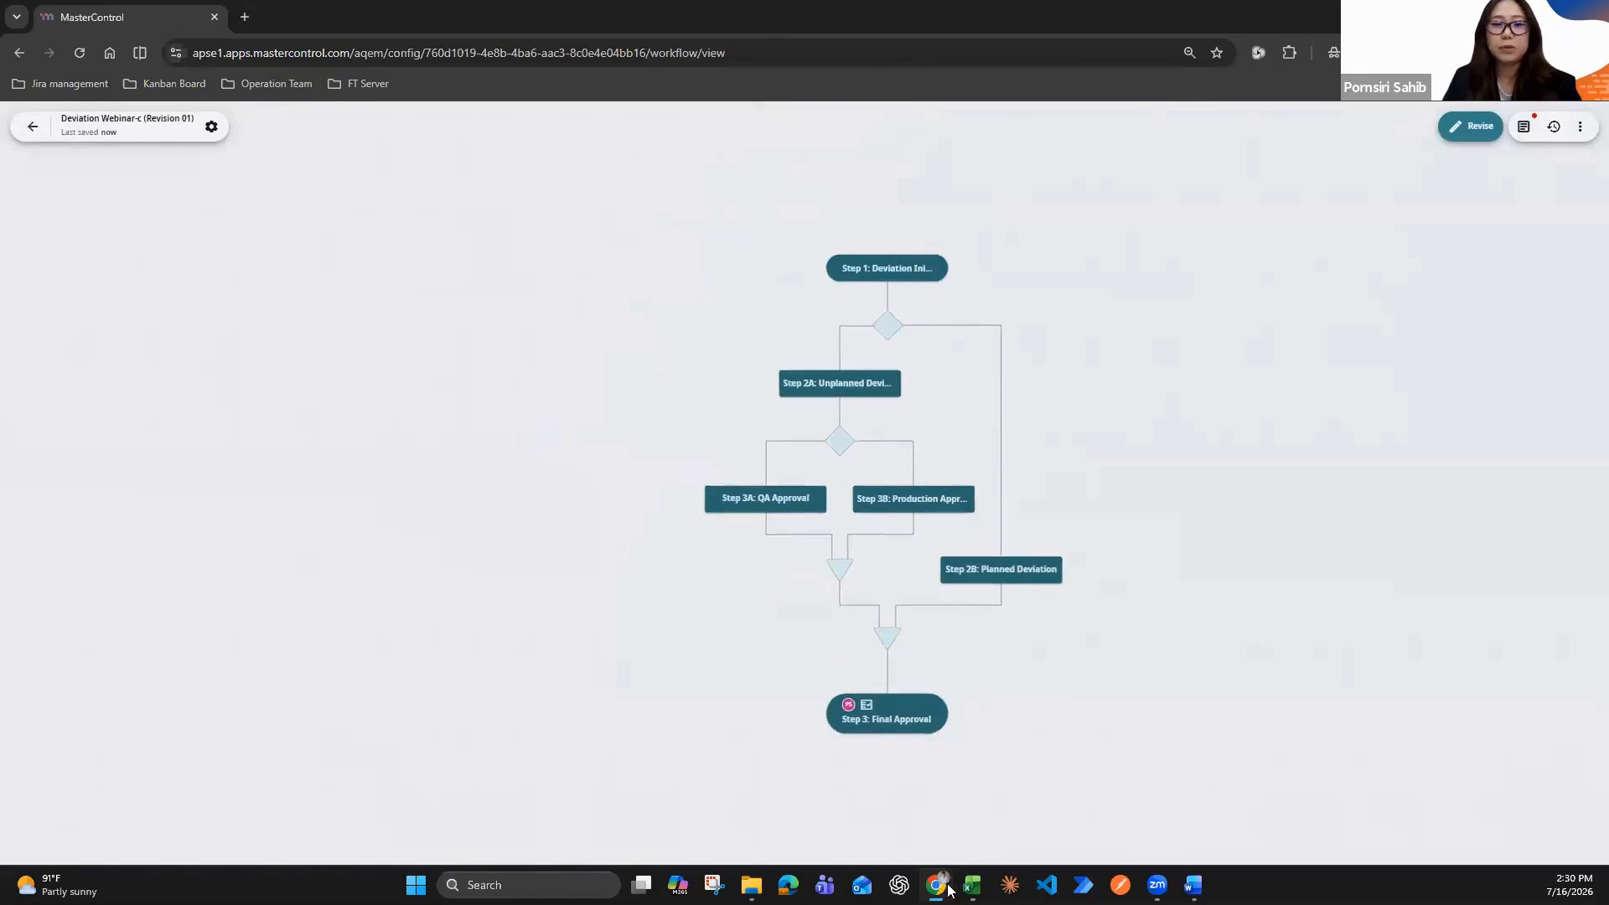
# Switch to the other browser window's MasterControl homepage and start a new event of type Deviation Webinar-c
pyautogui.moveTo(949, 891)
pyautogui.click(1036, 791)
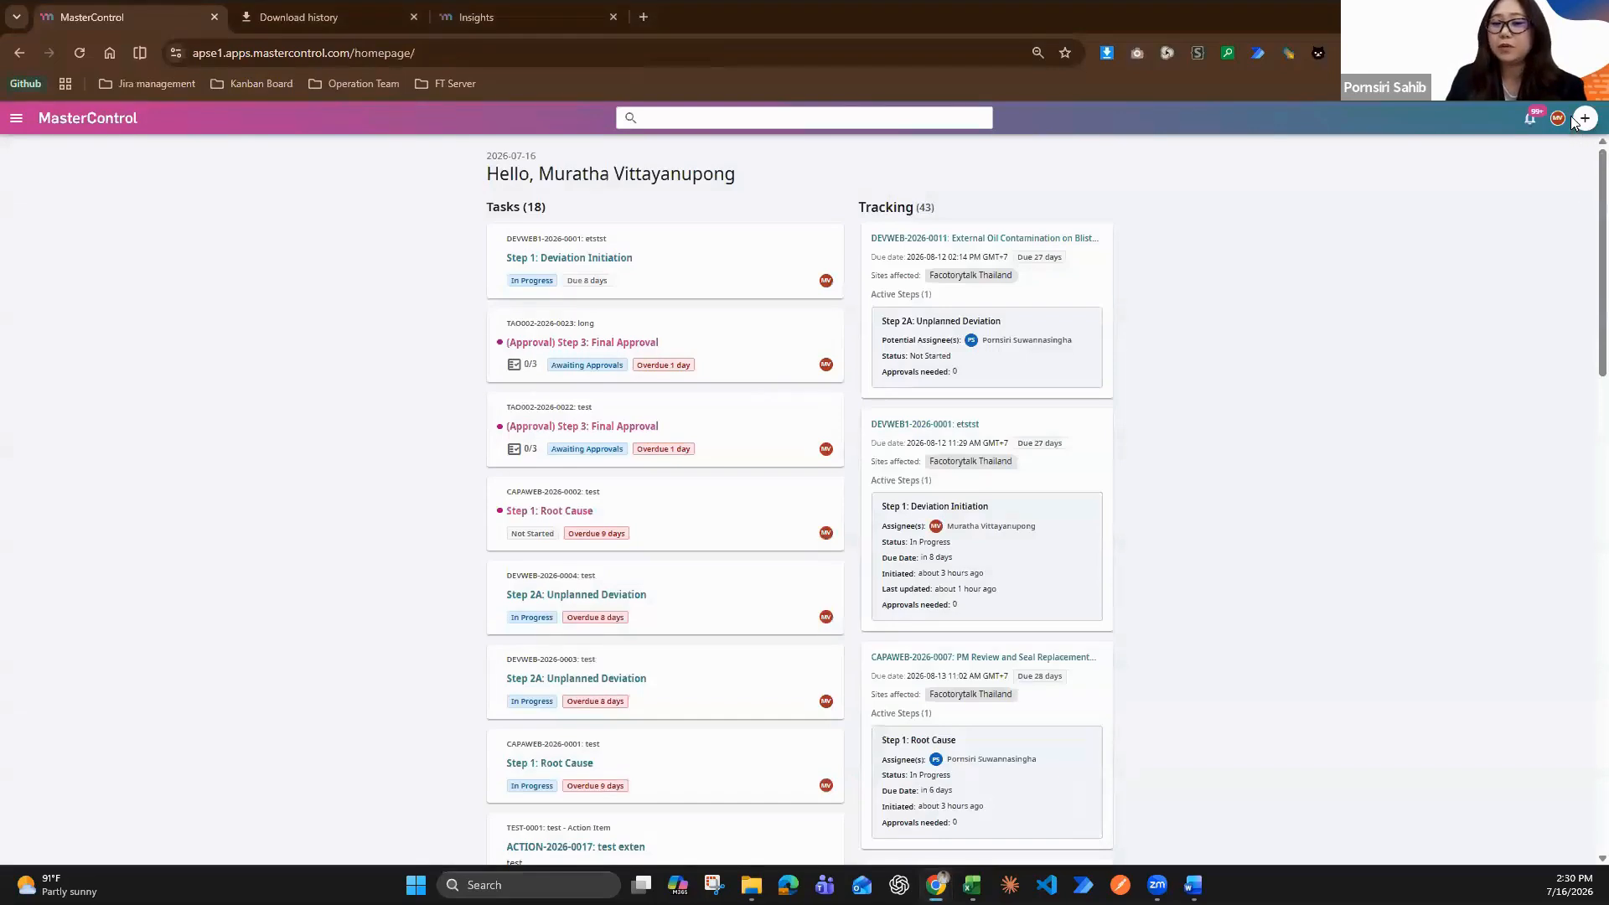
pyautogui.click(1584, 118)
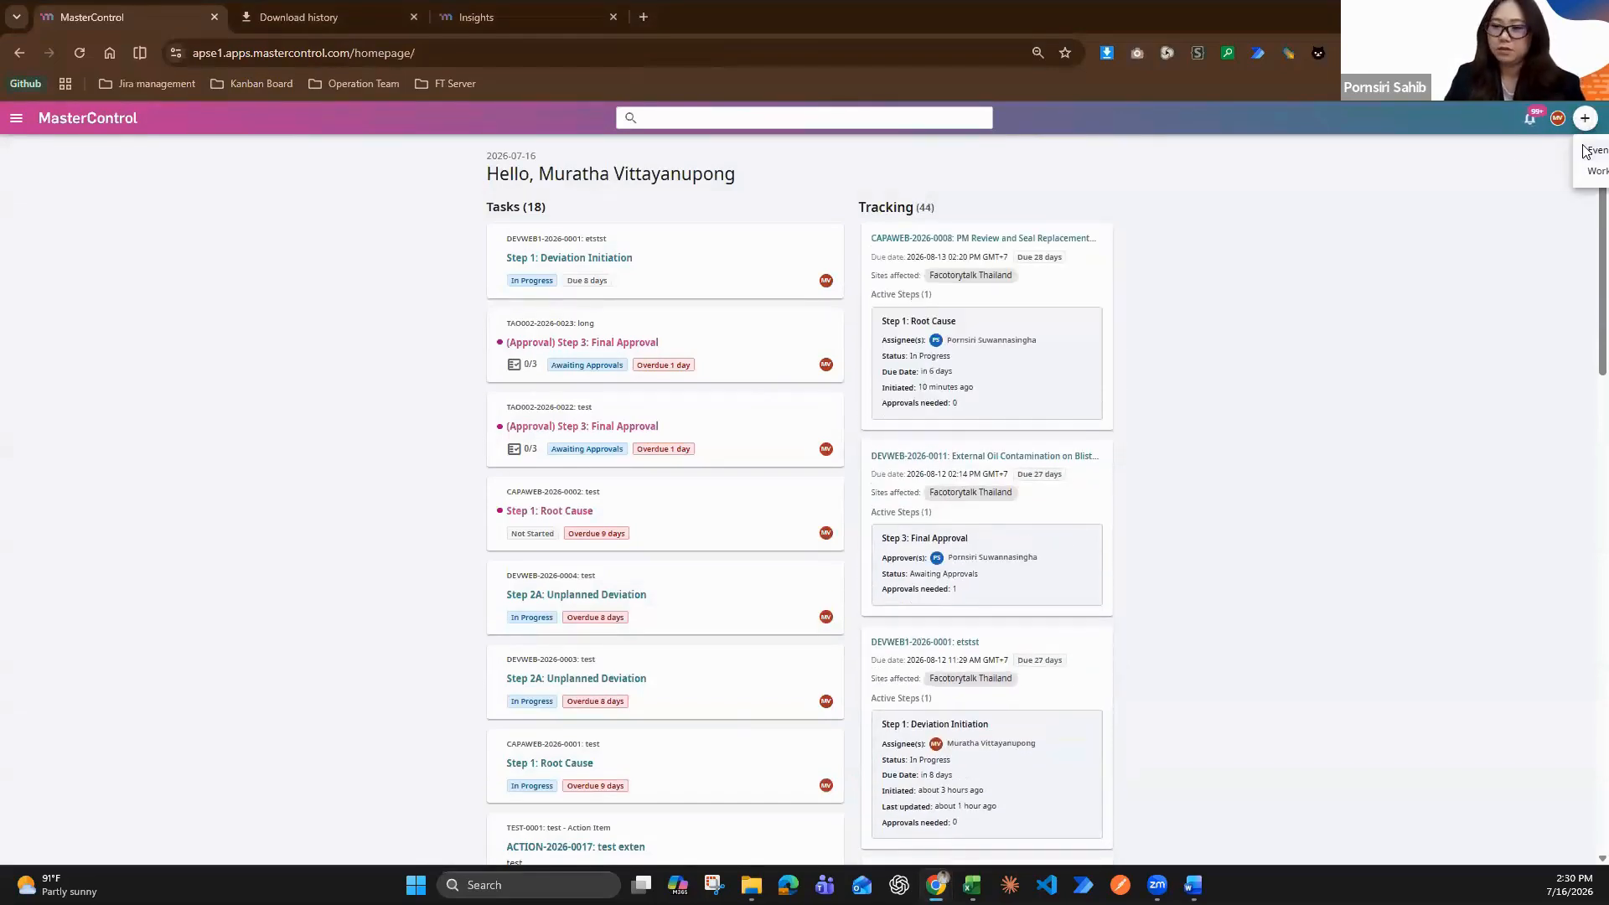
pyautogui.click(1588, 151)
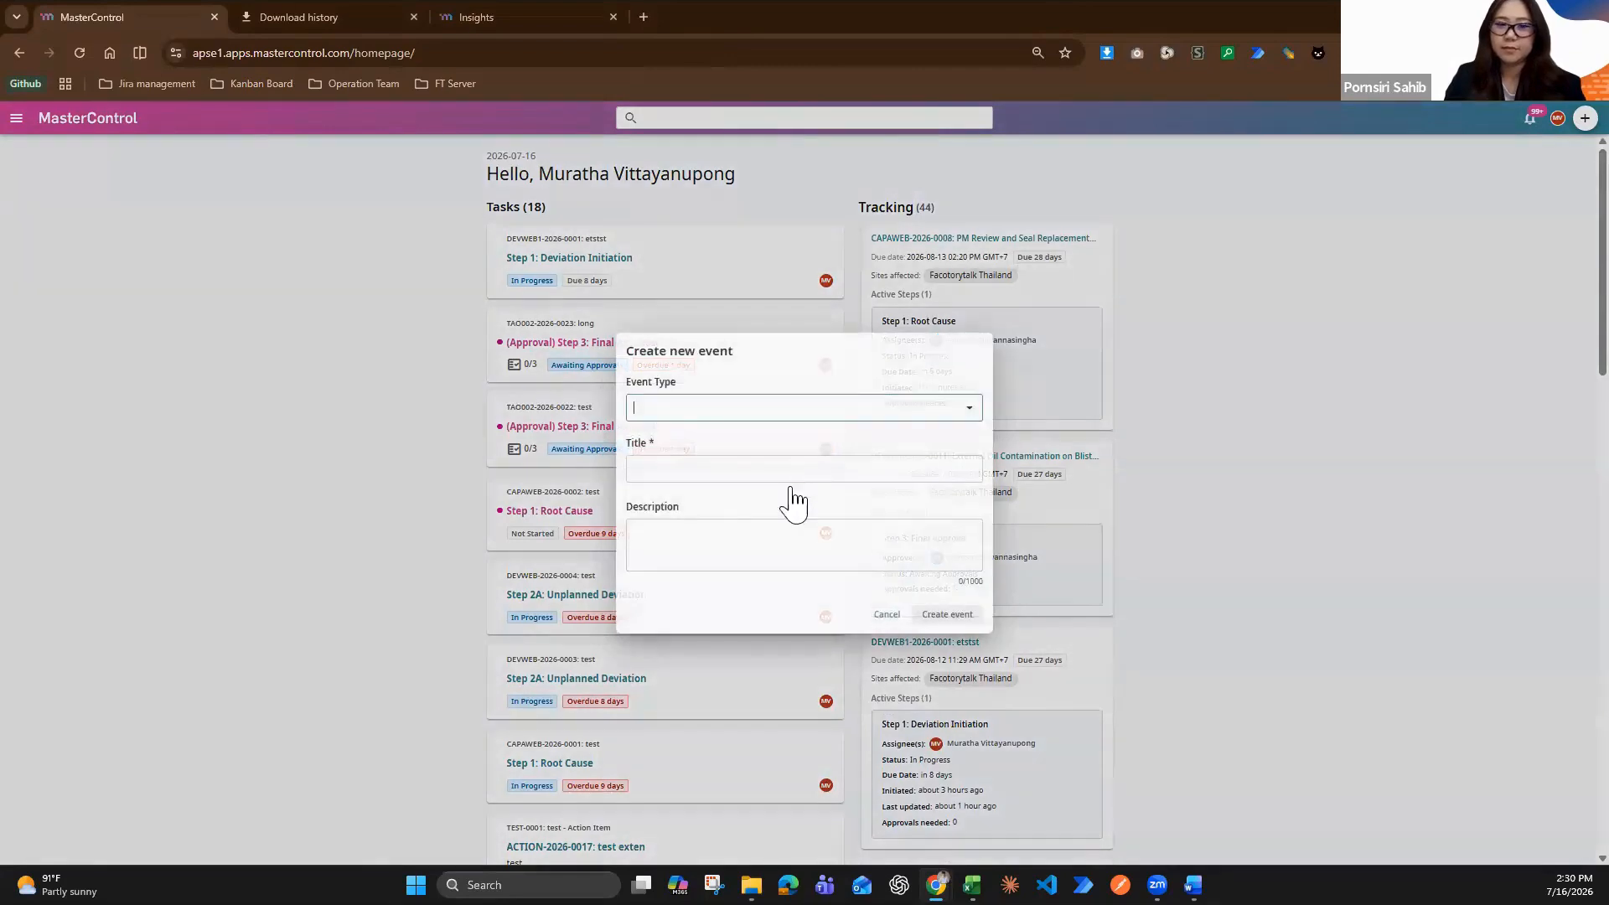
pyautogui.click(758, 408)
pyautogui.click(743, 545)
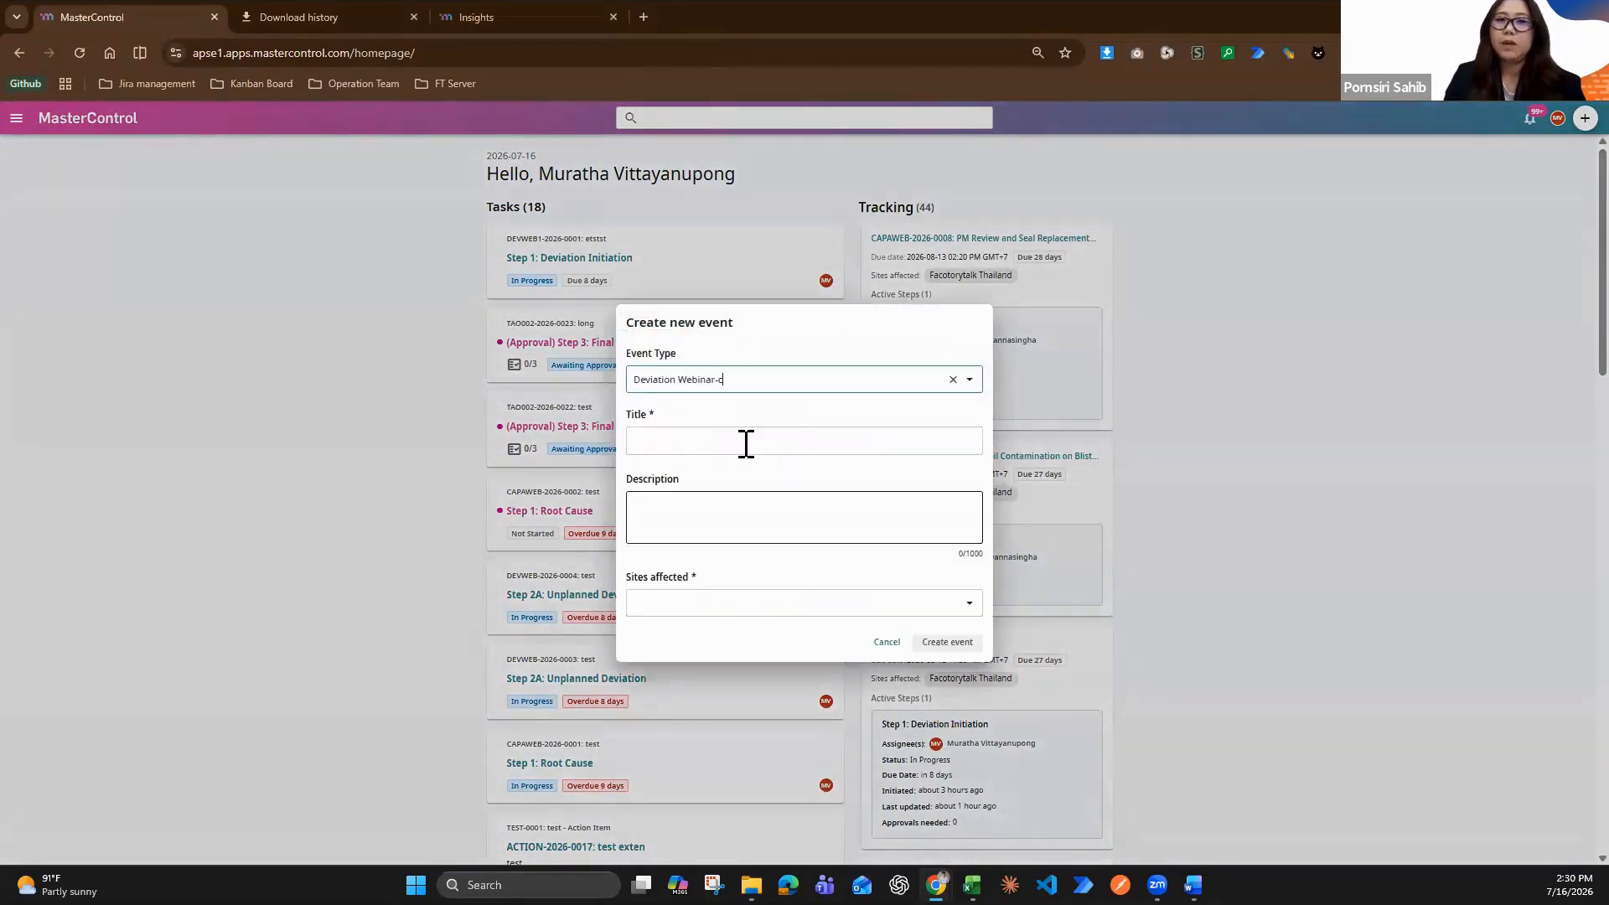
# Title the event "New Event Devation", set the affected site to Facotorytalk Thailand and create the event
pyautogui.click(745, 442)
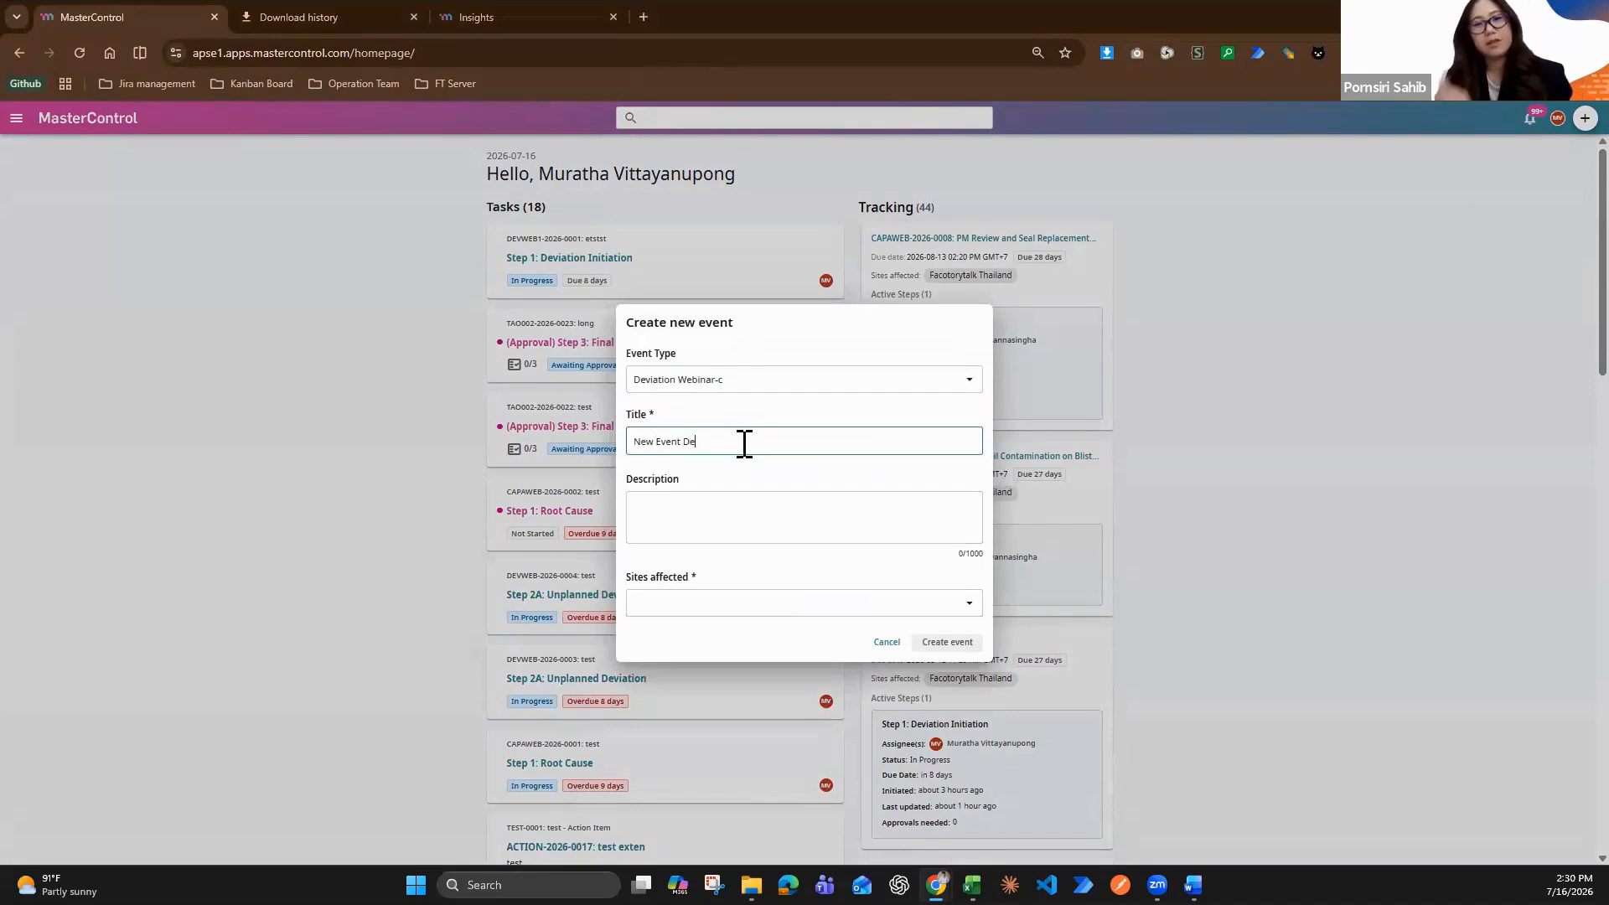
pyautogui.write('New Event Devation')
pyautogui.click(715, 604)
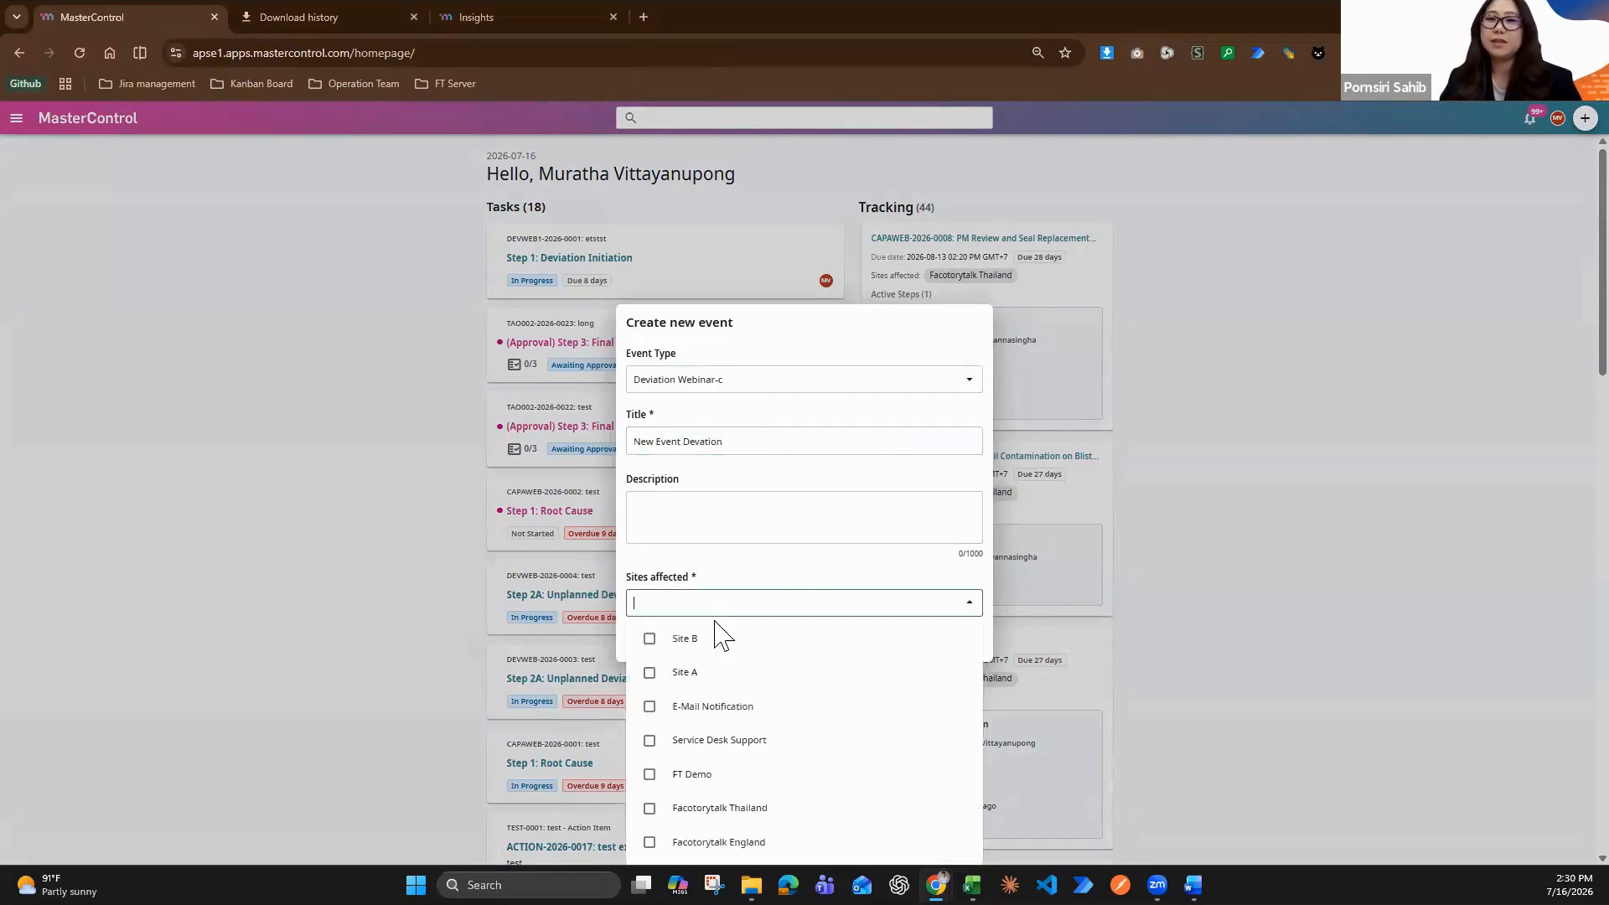
pyautogui.click(748, 811)
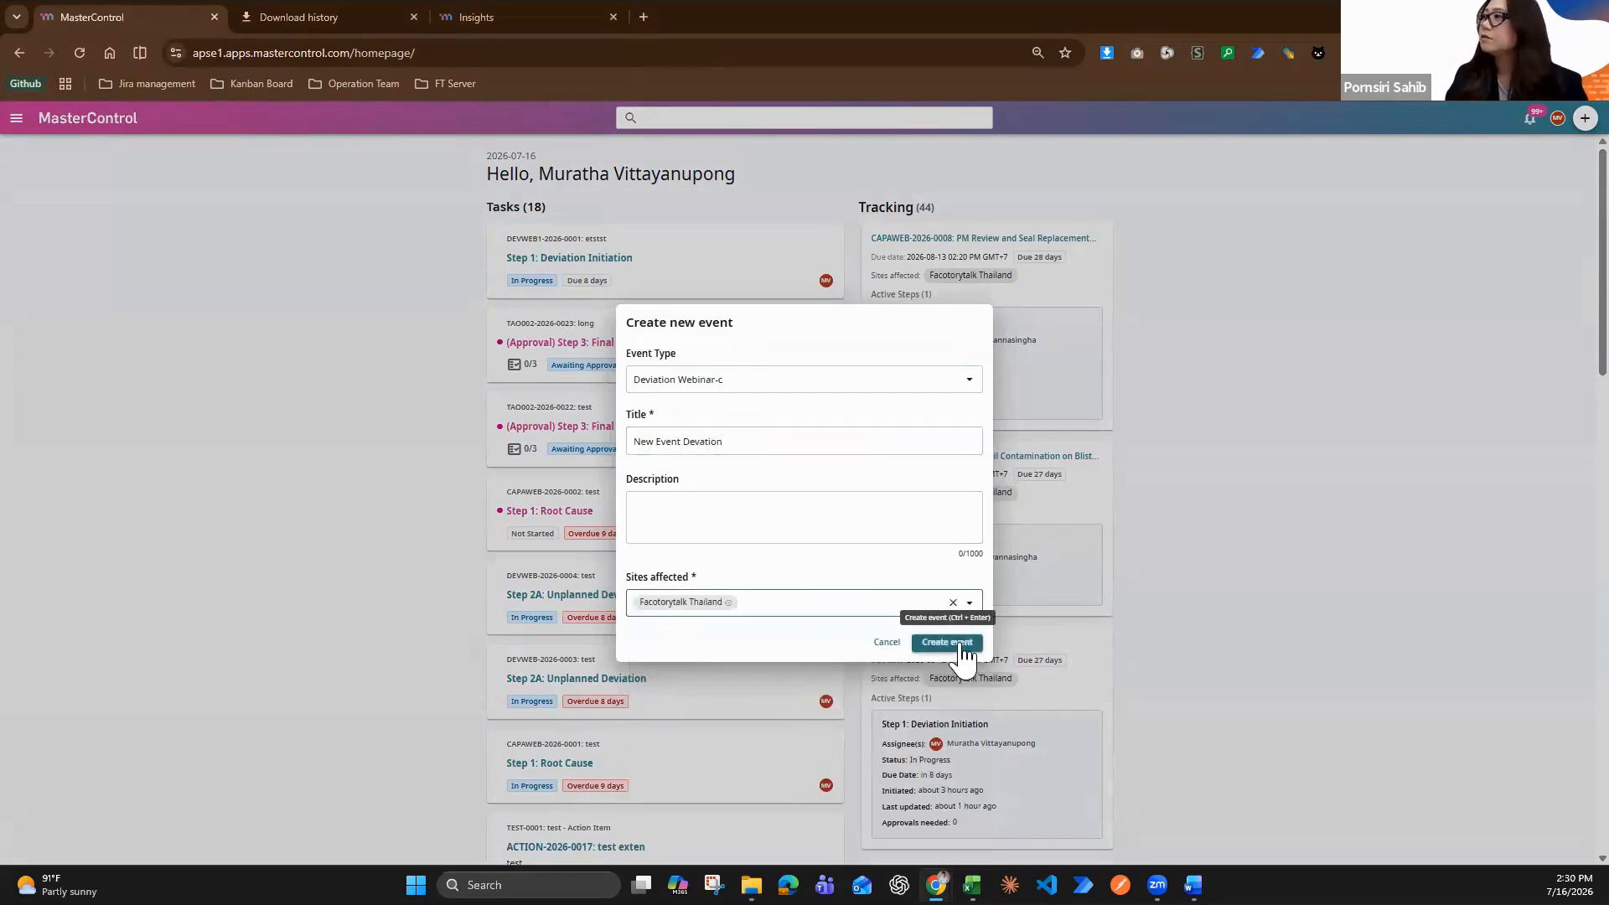
pyautogui.click(958, 637)
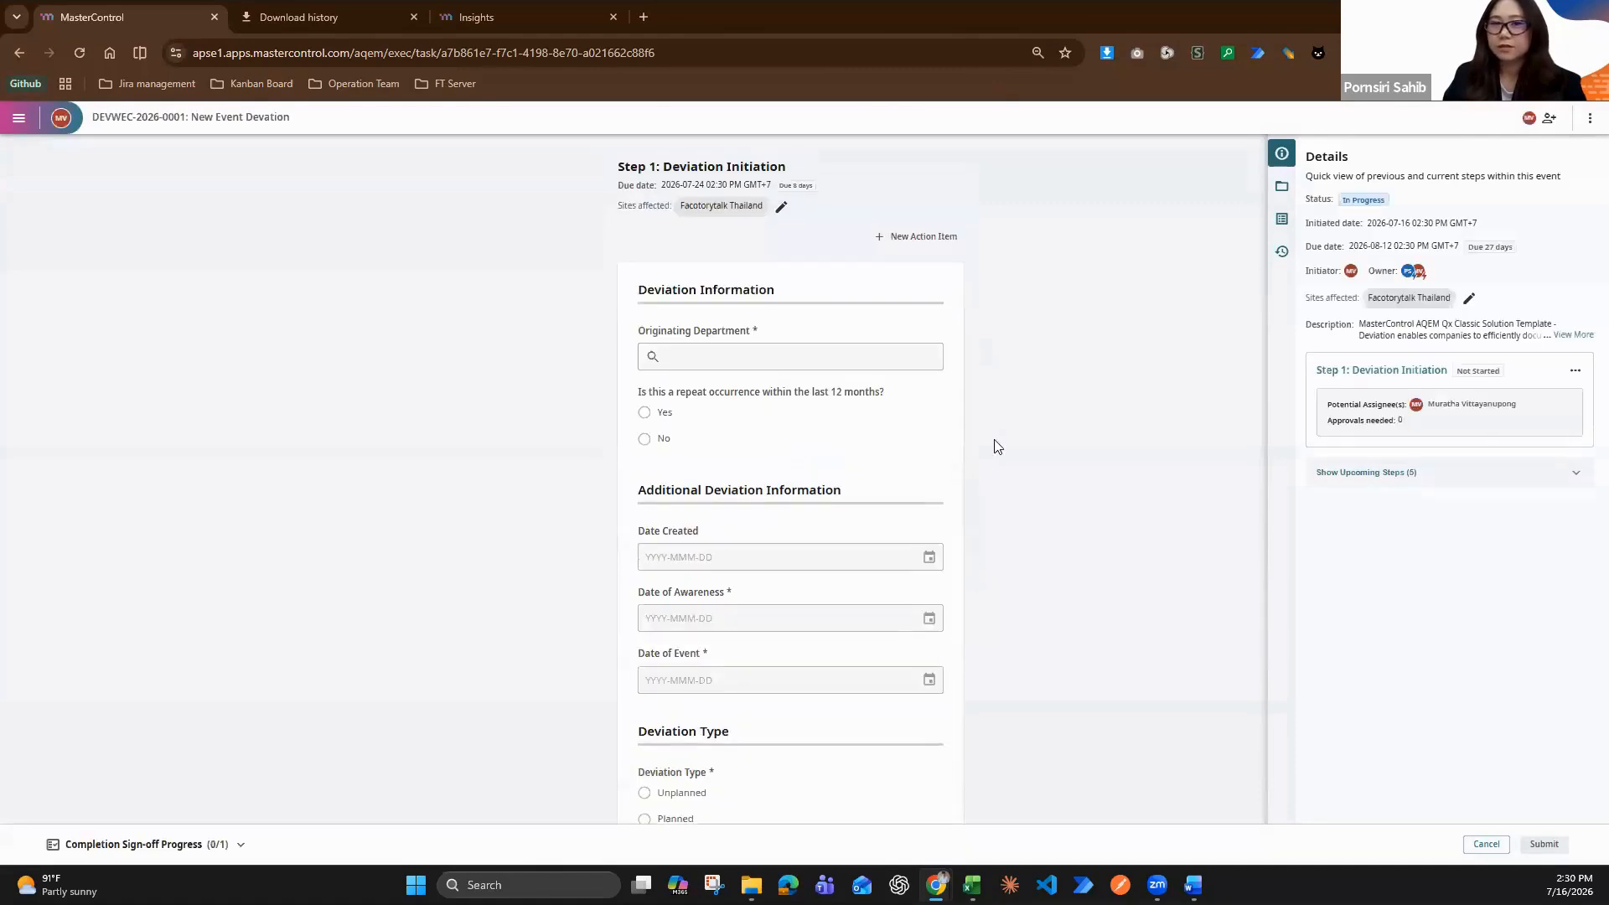
# Test the conditional repeat-occurrence question in Step 1 by alternating between Yes and No, finishing with No selected
pyautogui.scroll(-1, 888, 411)
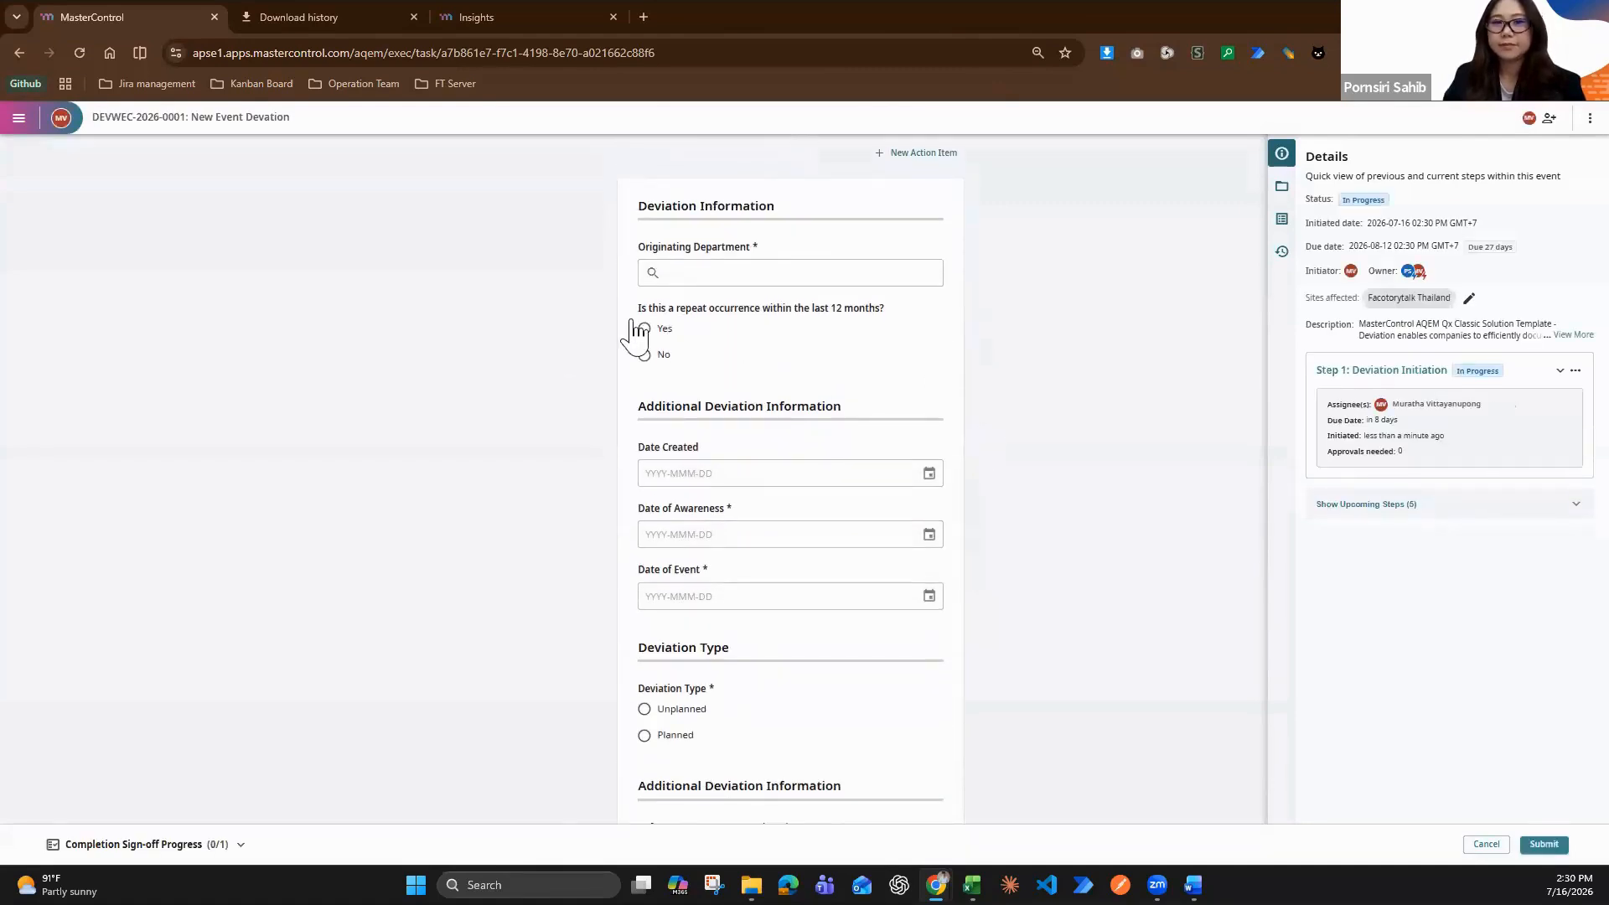
pyautogui.moveTo(639, 307); pyautogui.dragTo(796, 358)
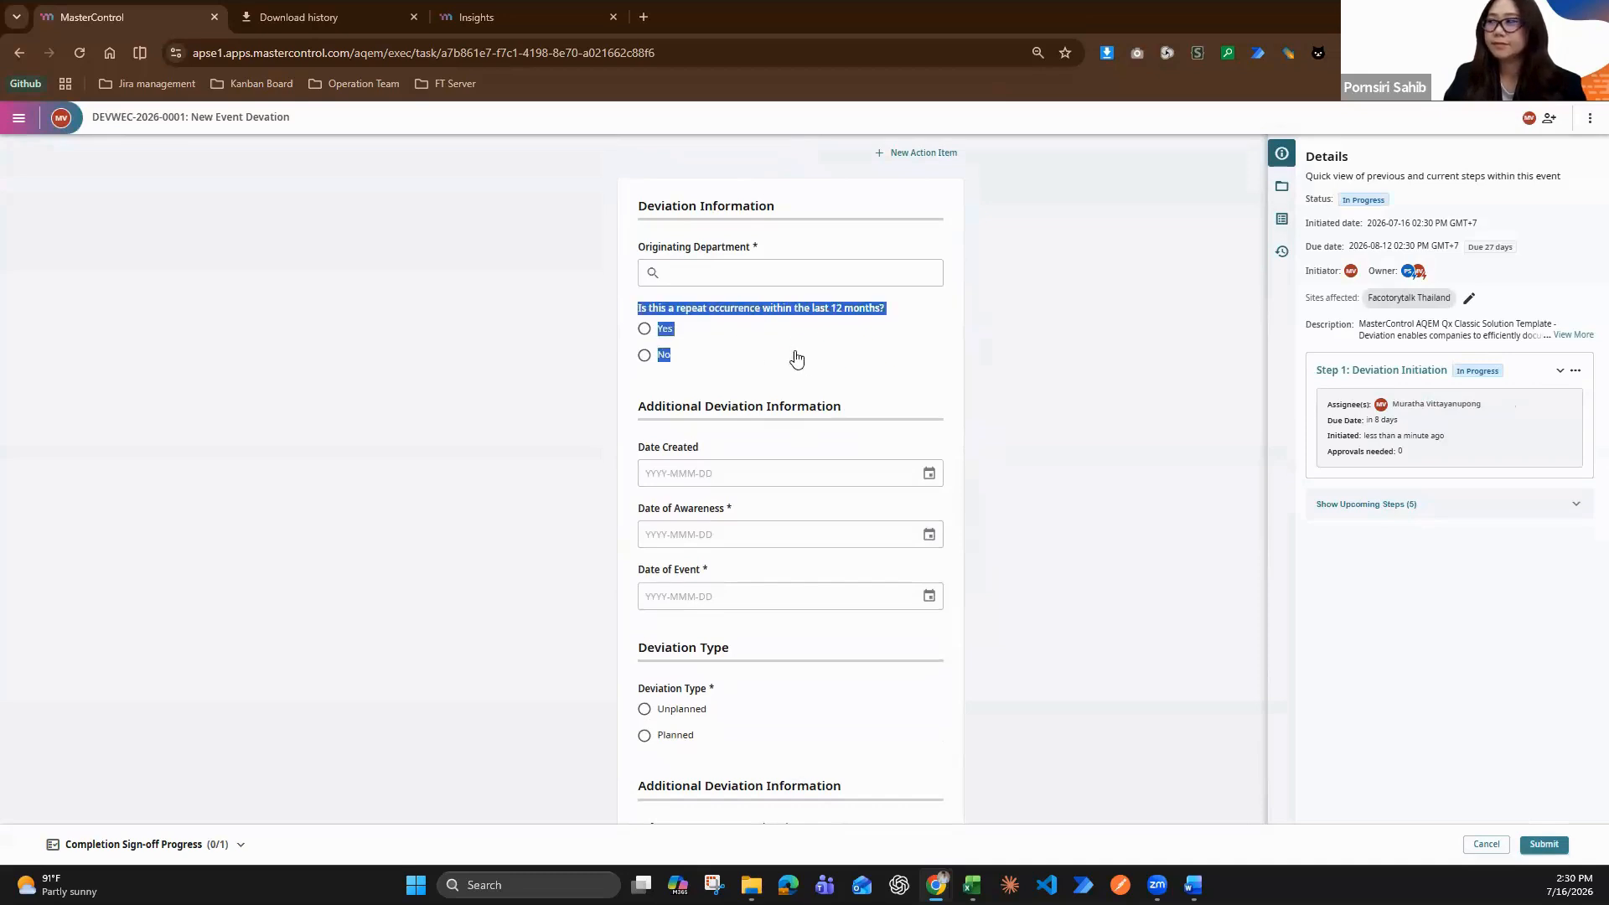
pyautogui.click(648, 332)
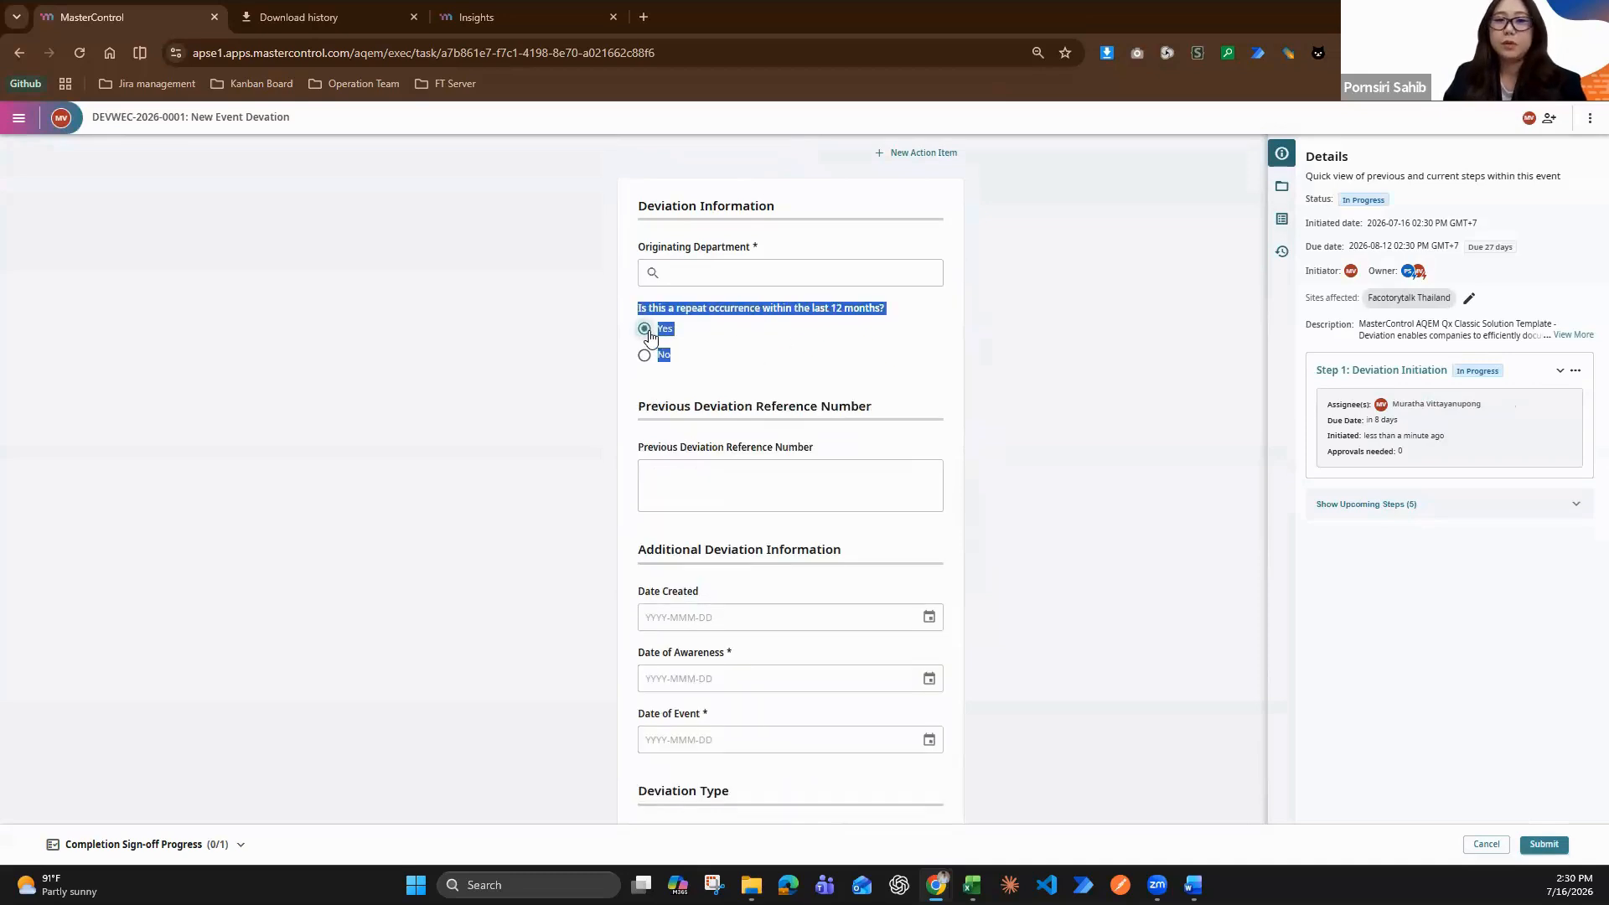
pyautogui.click(841, 361)
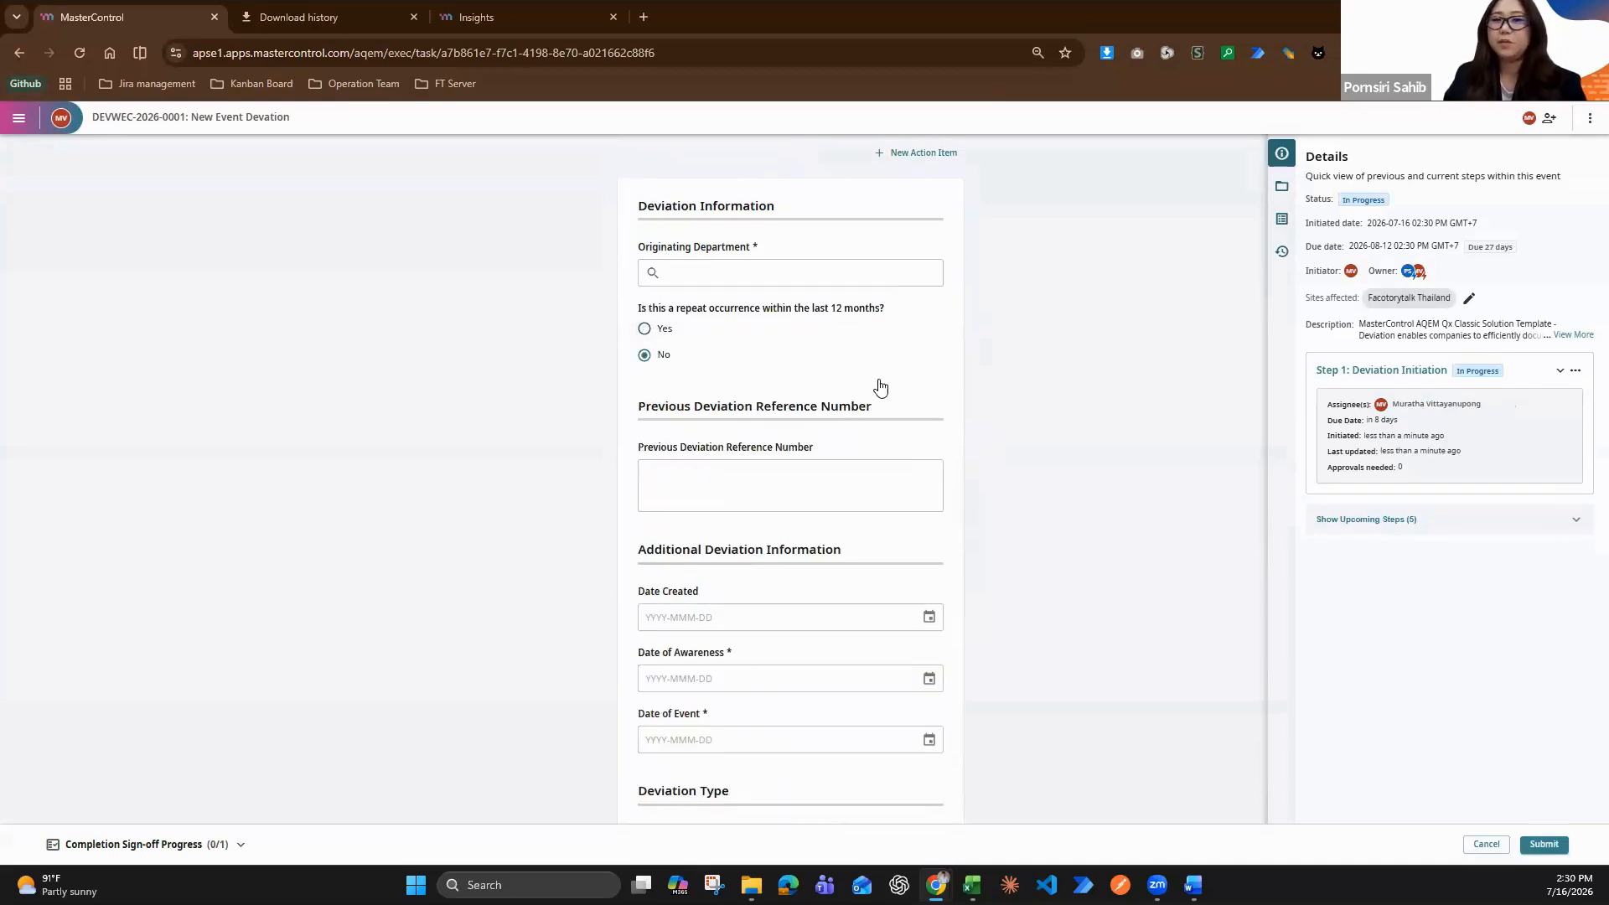
pyautogui.click(647, 330)
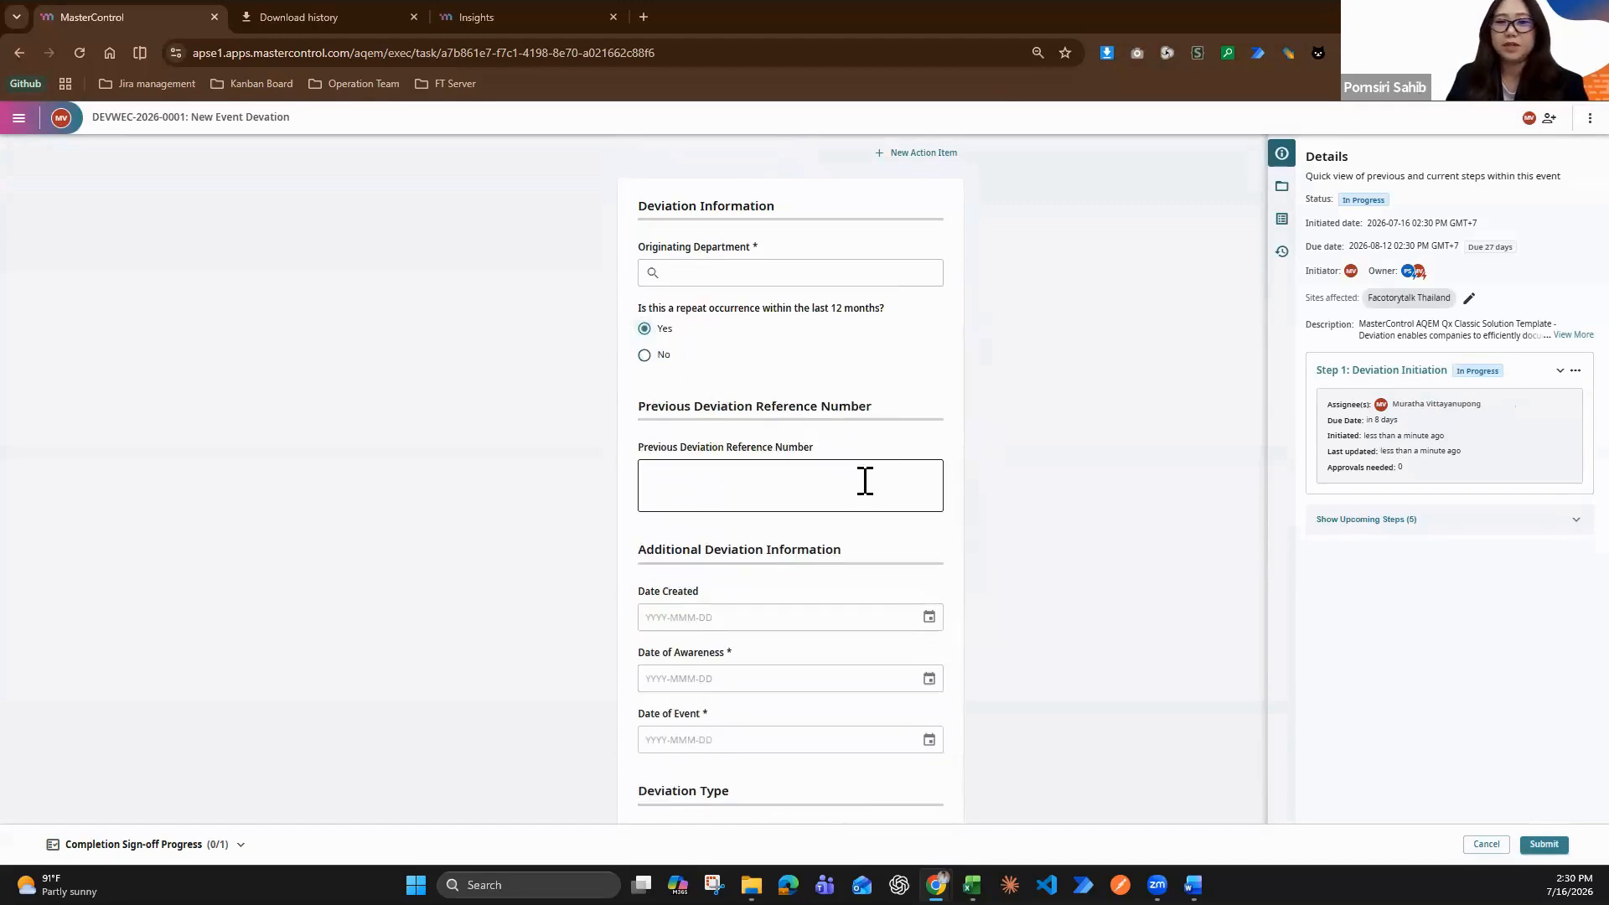
pyautogui.click(842, 490)
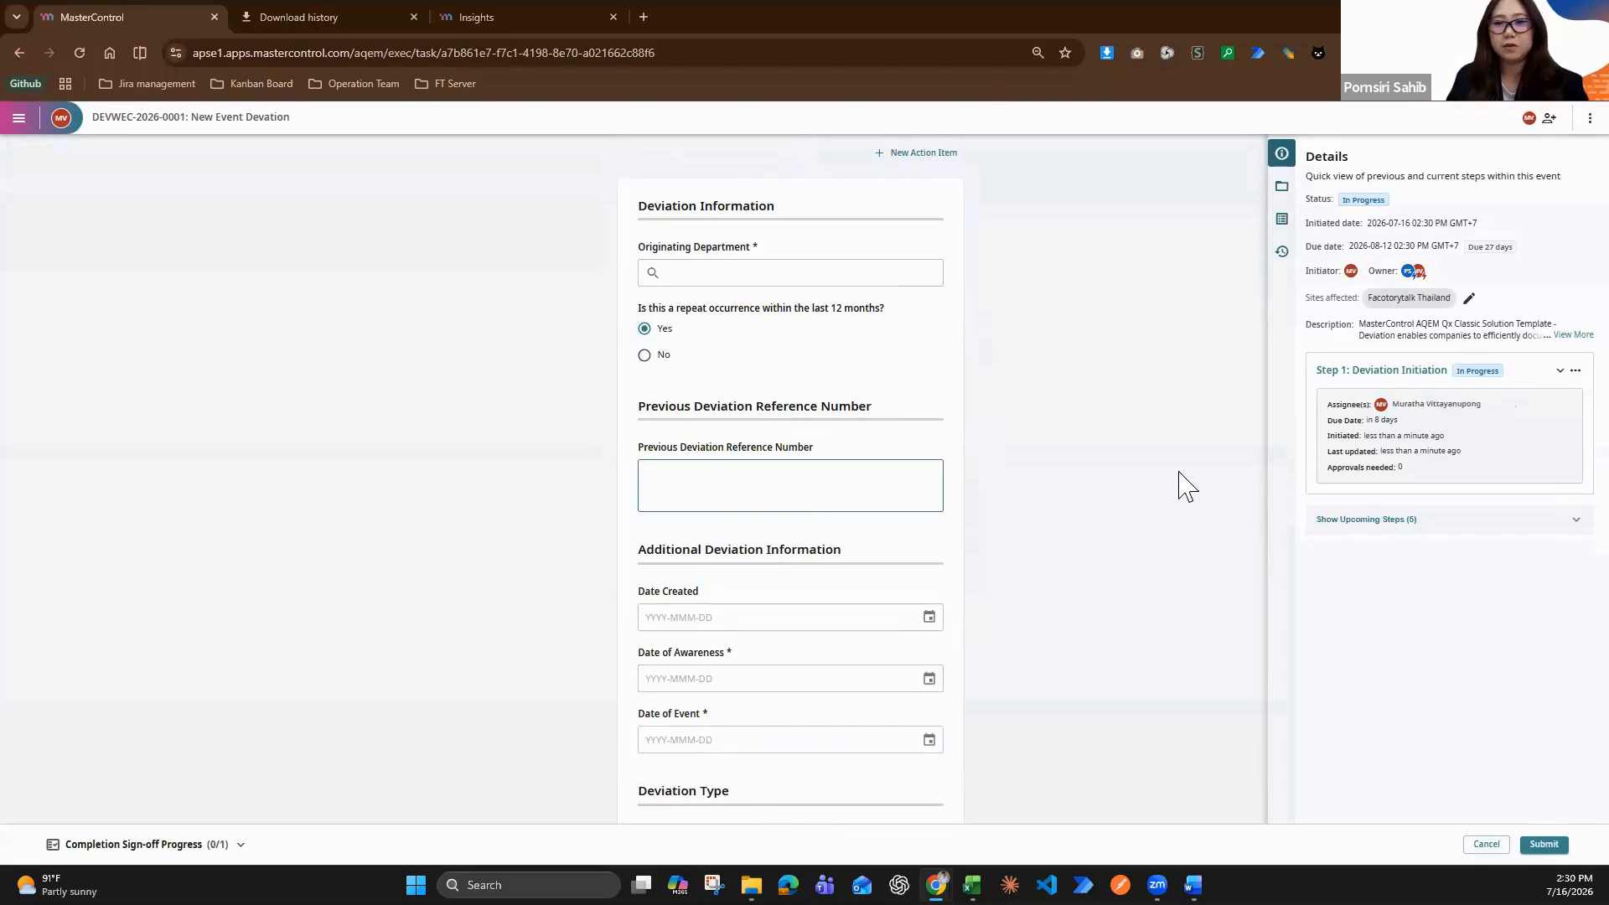
pyautogui.scroll(-1, 1083, 518)
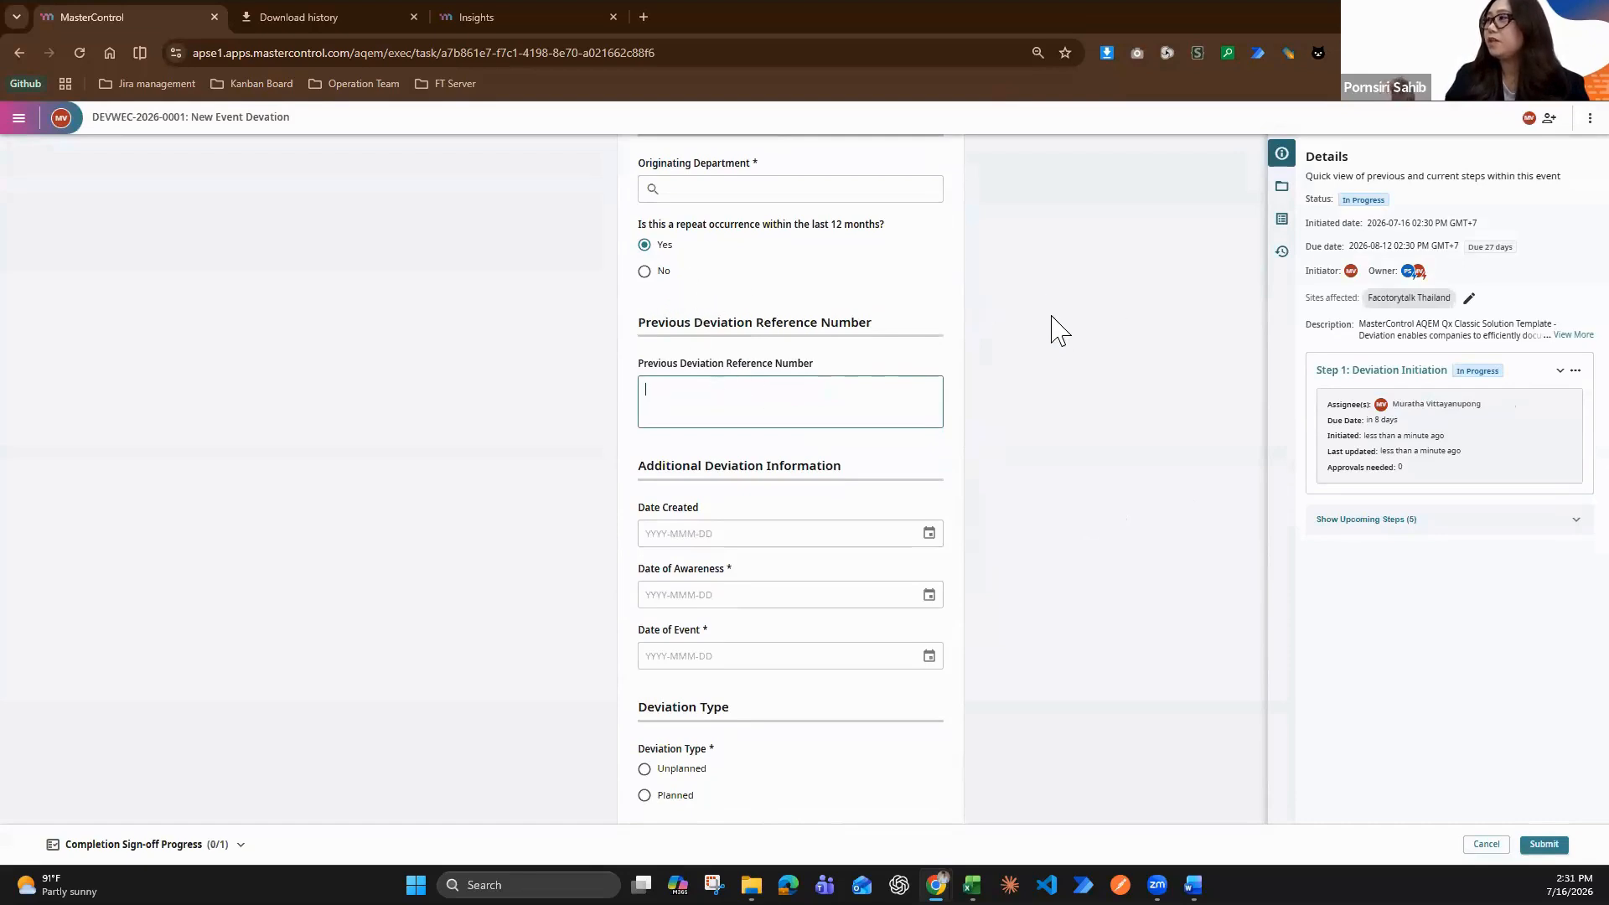
pyautogui.click(646, 272)
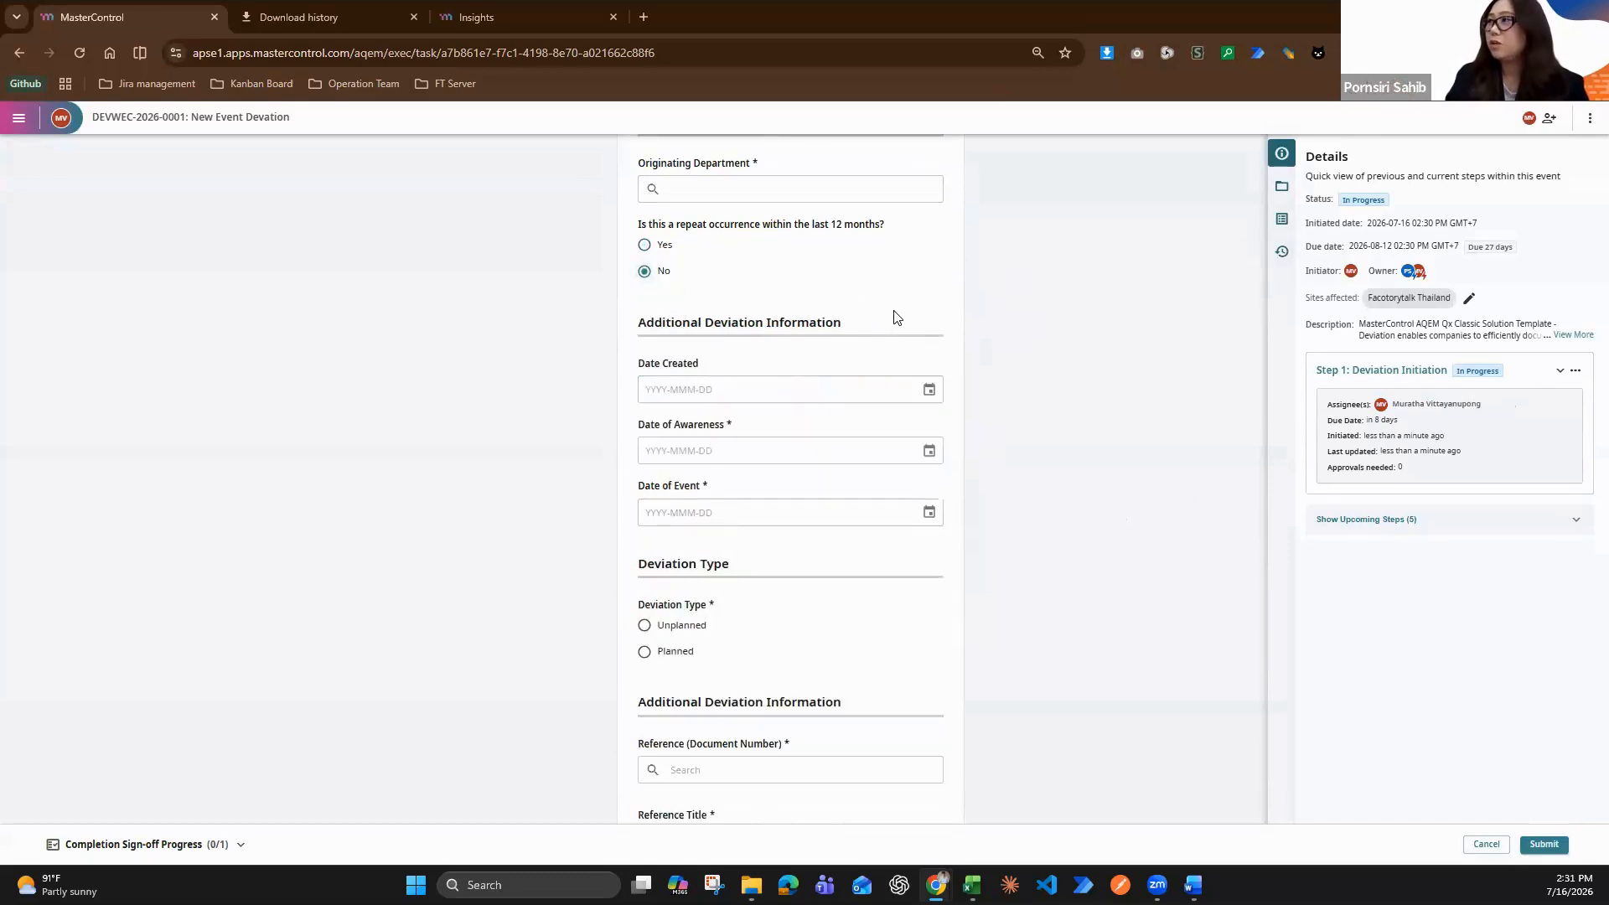
# Look over the remaining Deviation Initiation fields and open the published Deviation Webinar-c diagram from the workflow list
pyautogui.scroll(-1, 895, 317)
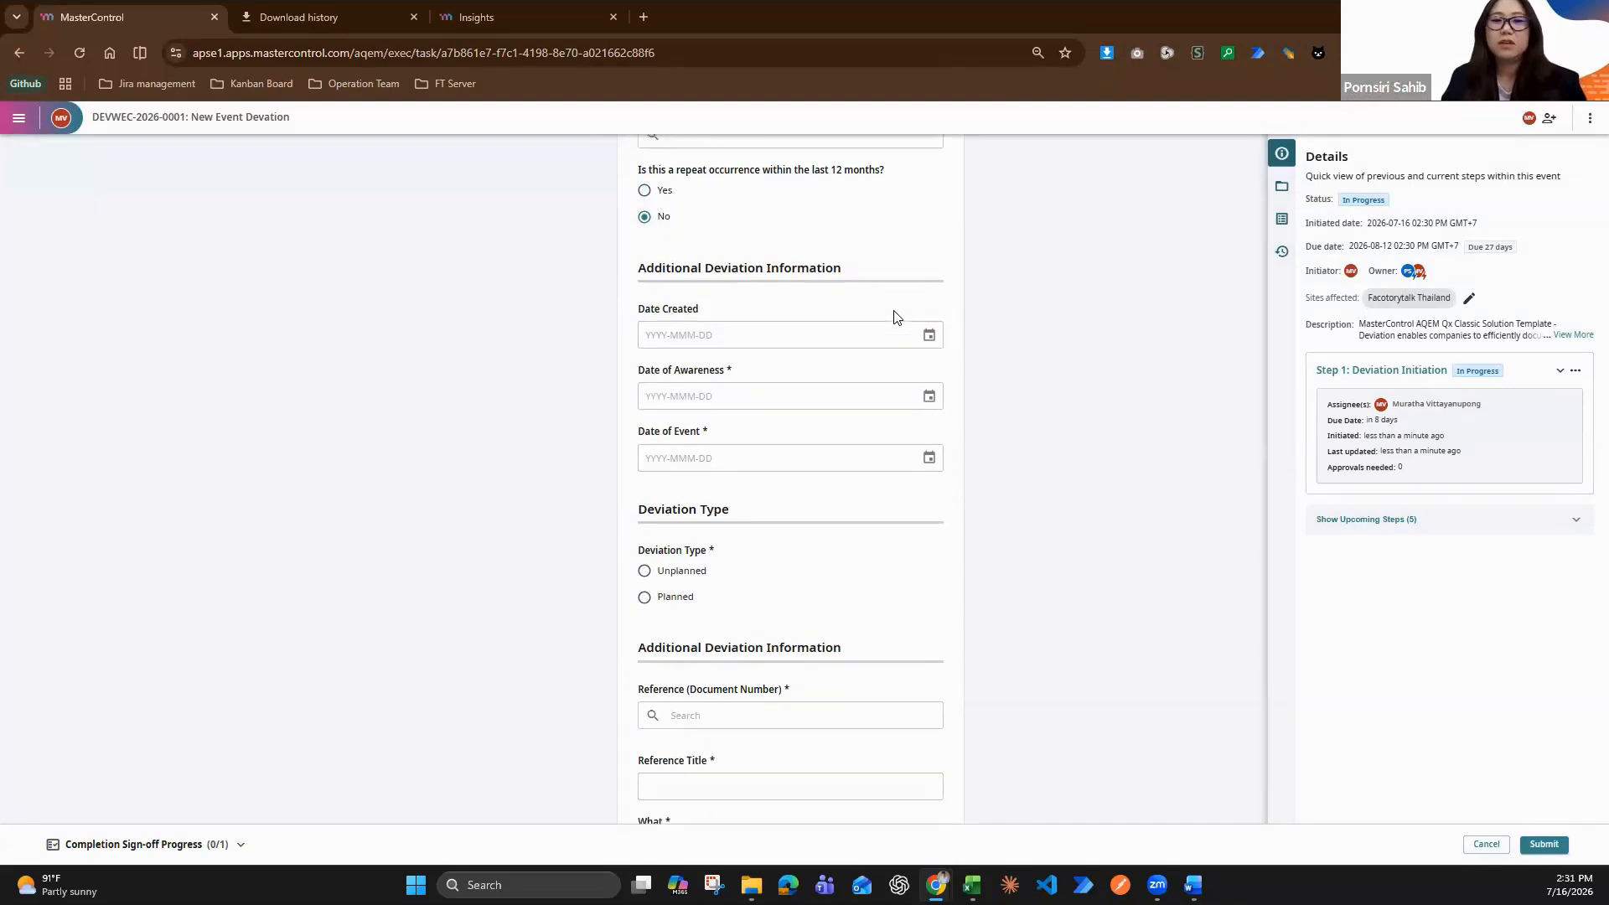
pyautogui.scroll(-3, 897, 312)
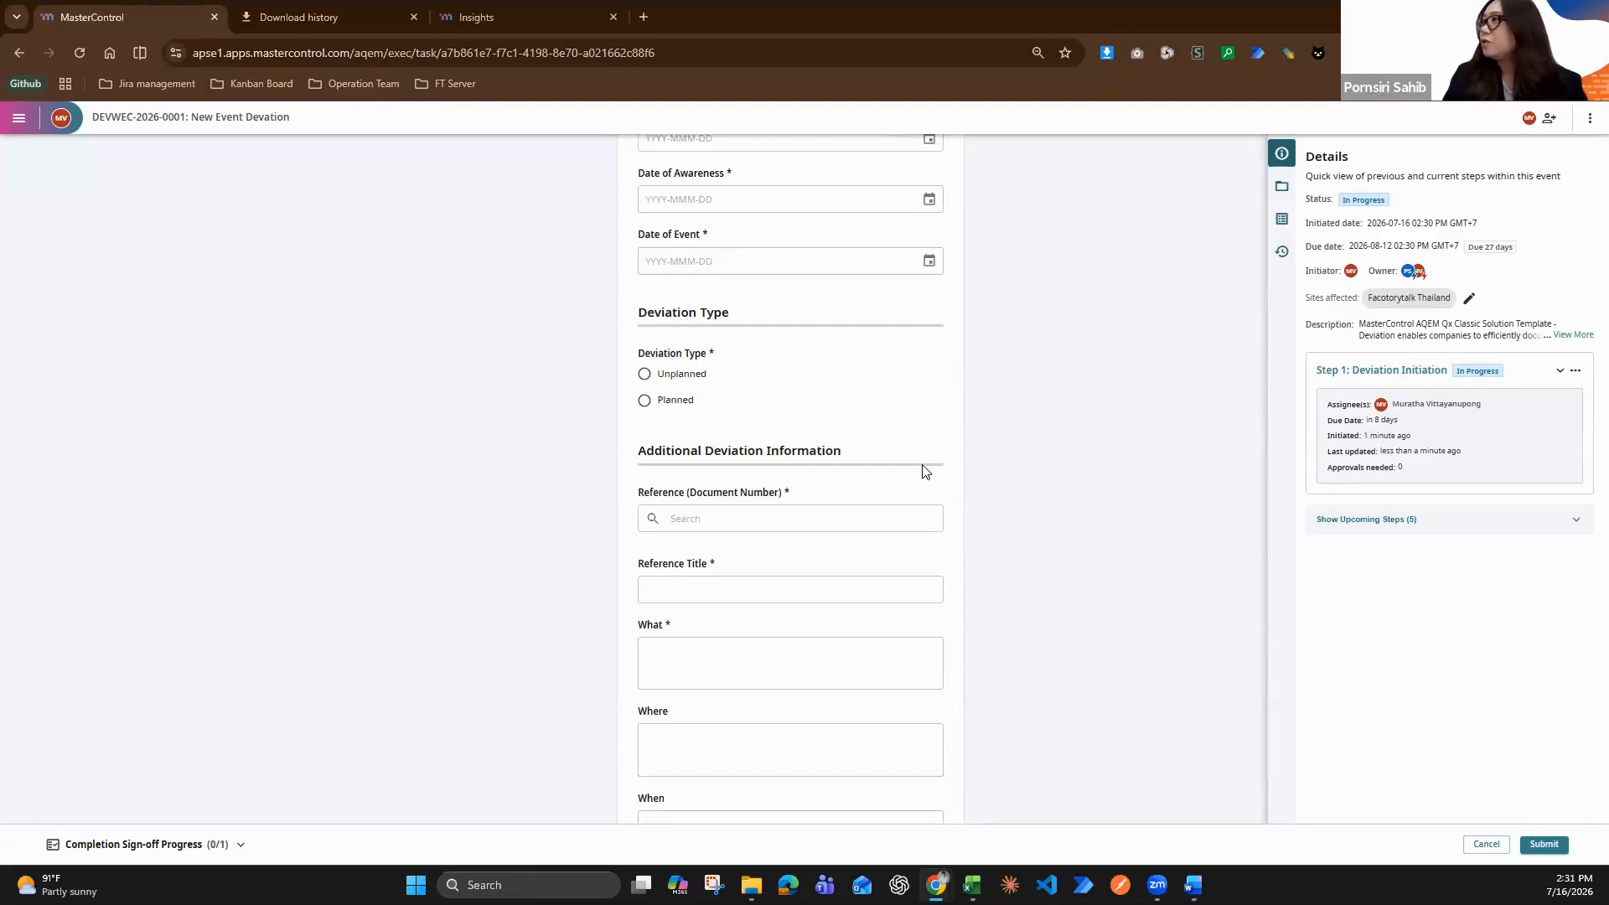
pyautogui.scroll(3, 165, 215)
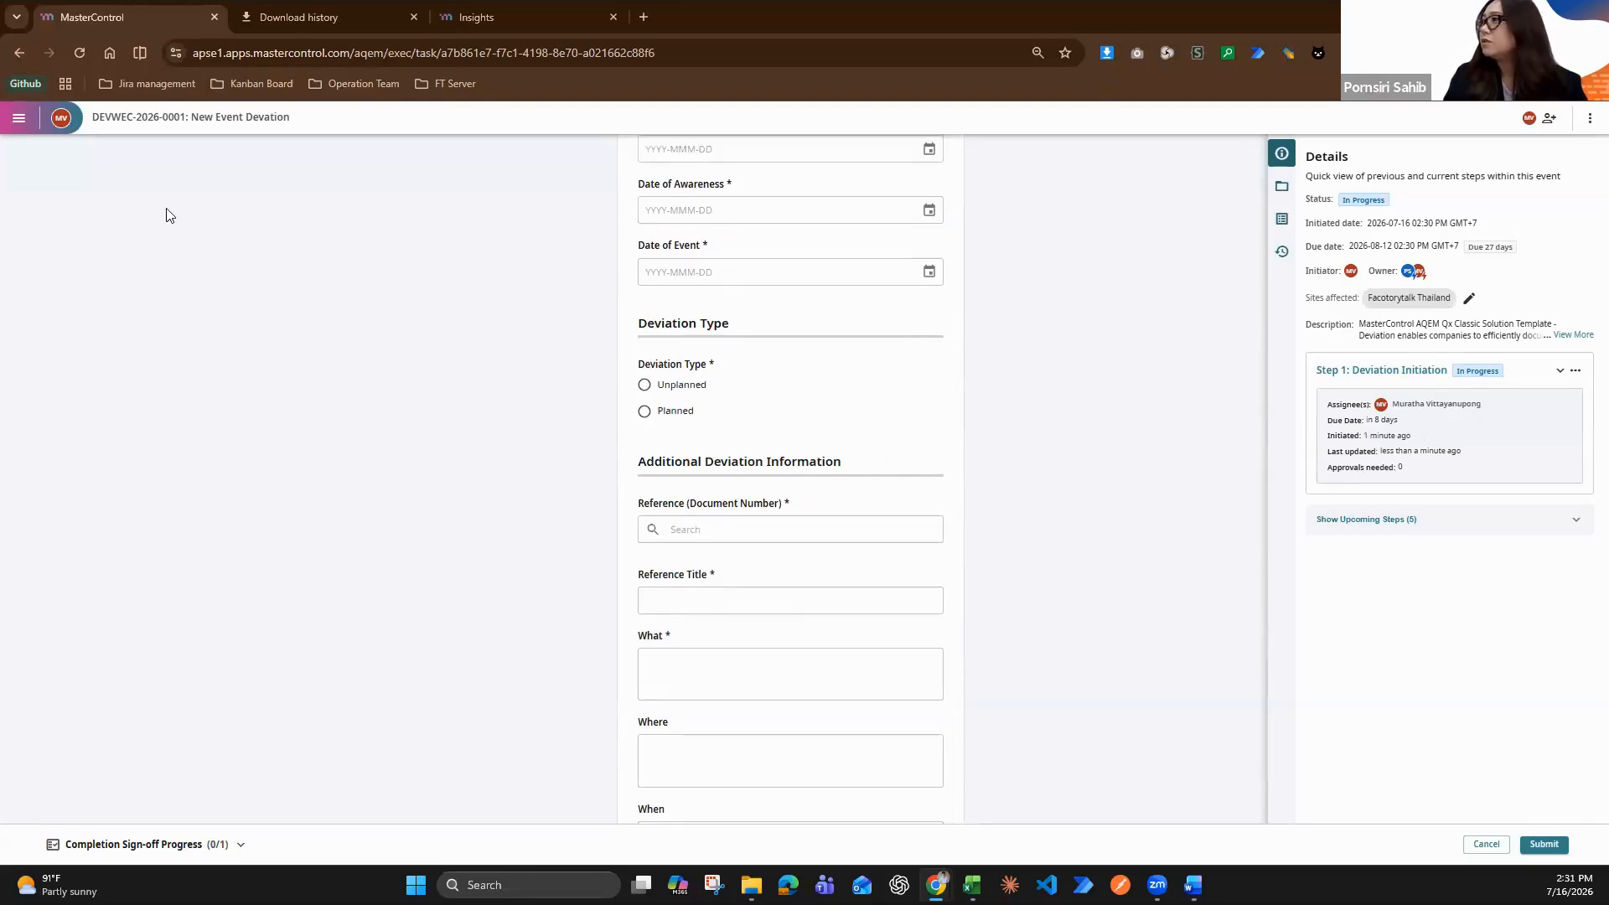
pyautogui.click(19, 119)
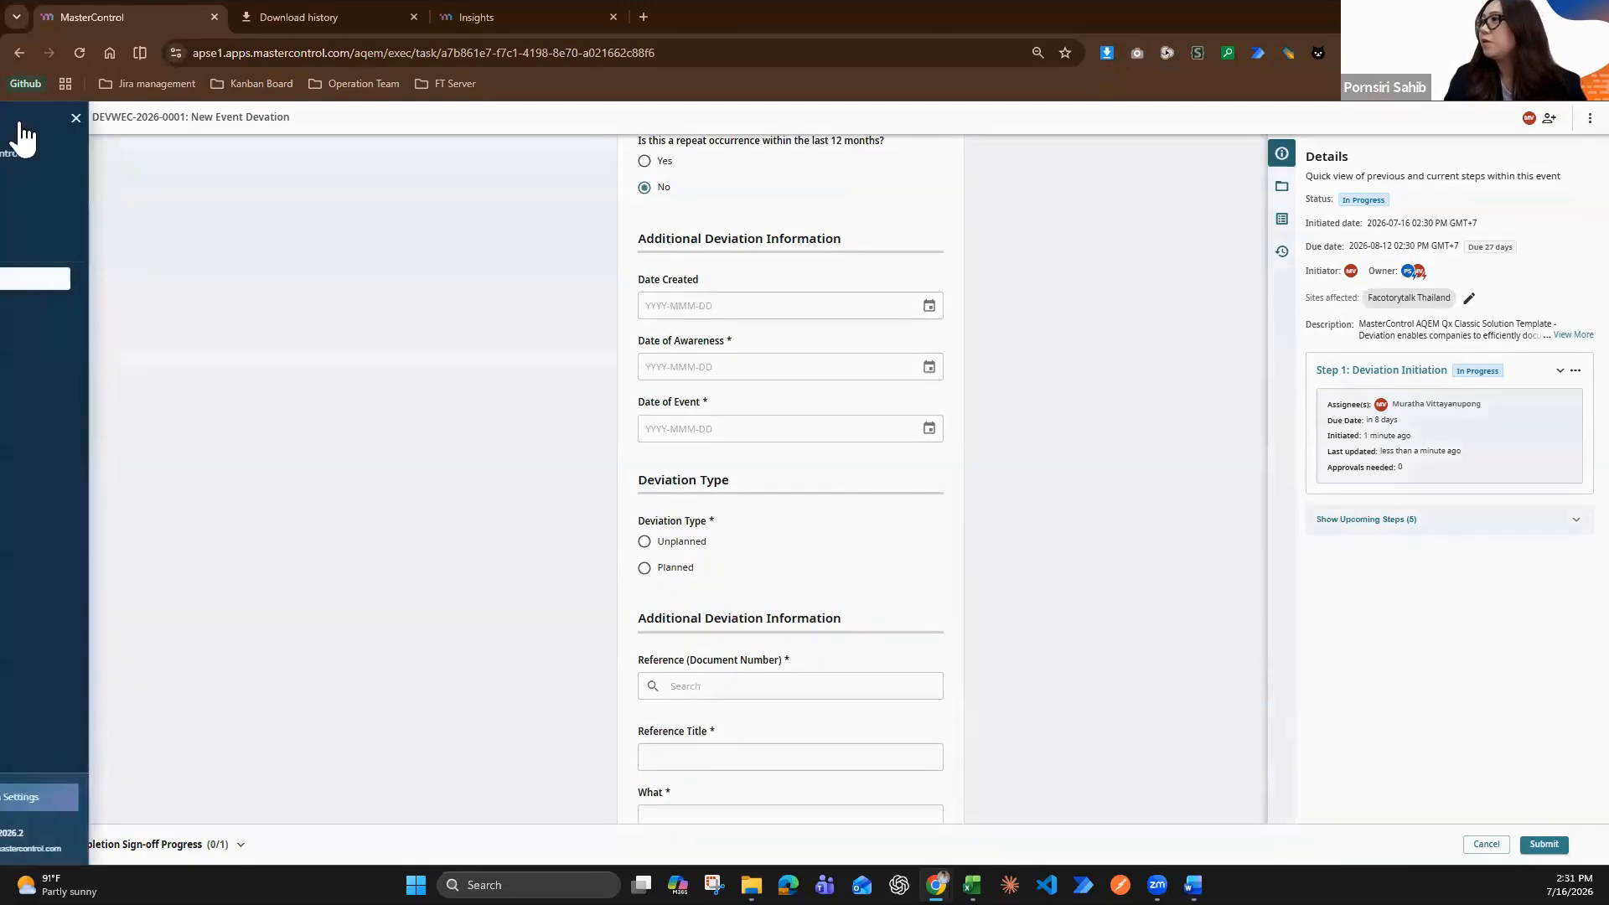
pyautogui.click(77, 243)
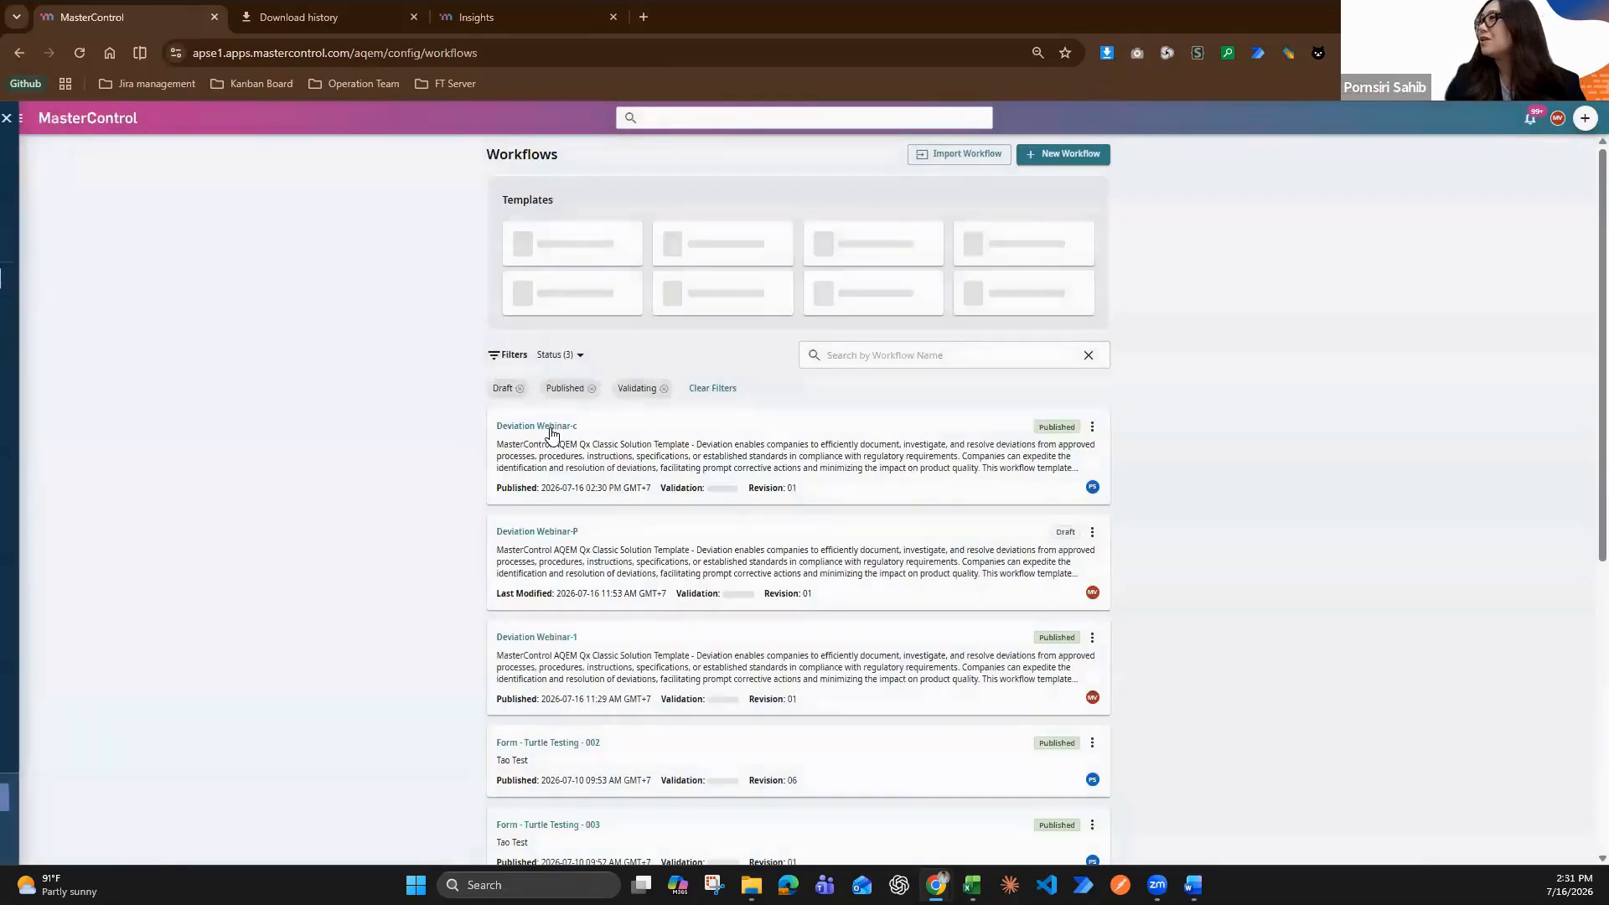
pyautogui.click(552, 430)
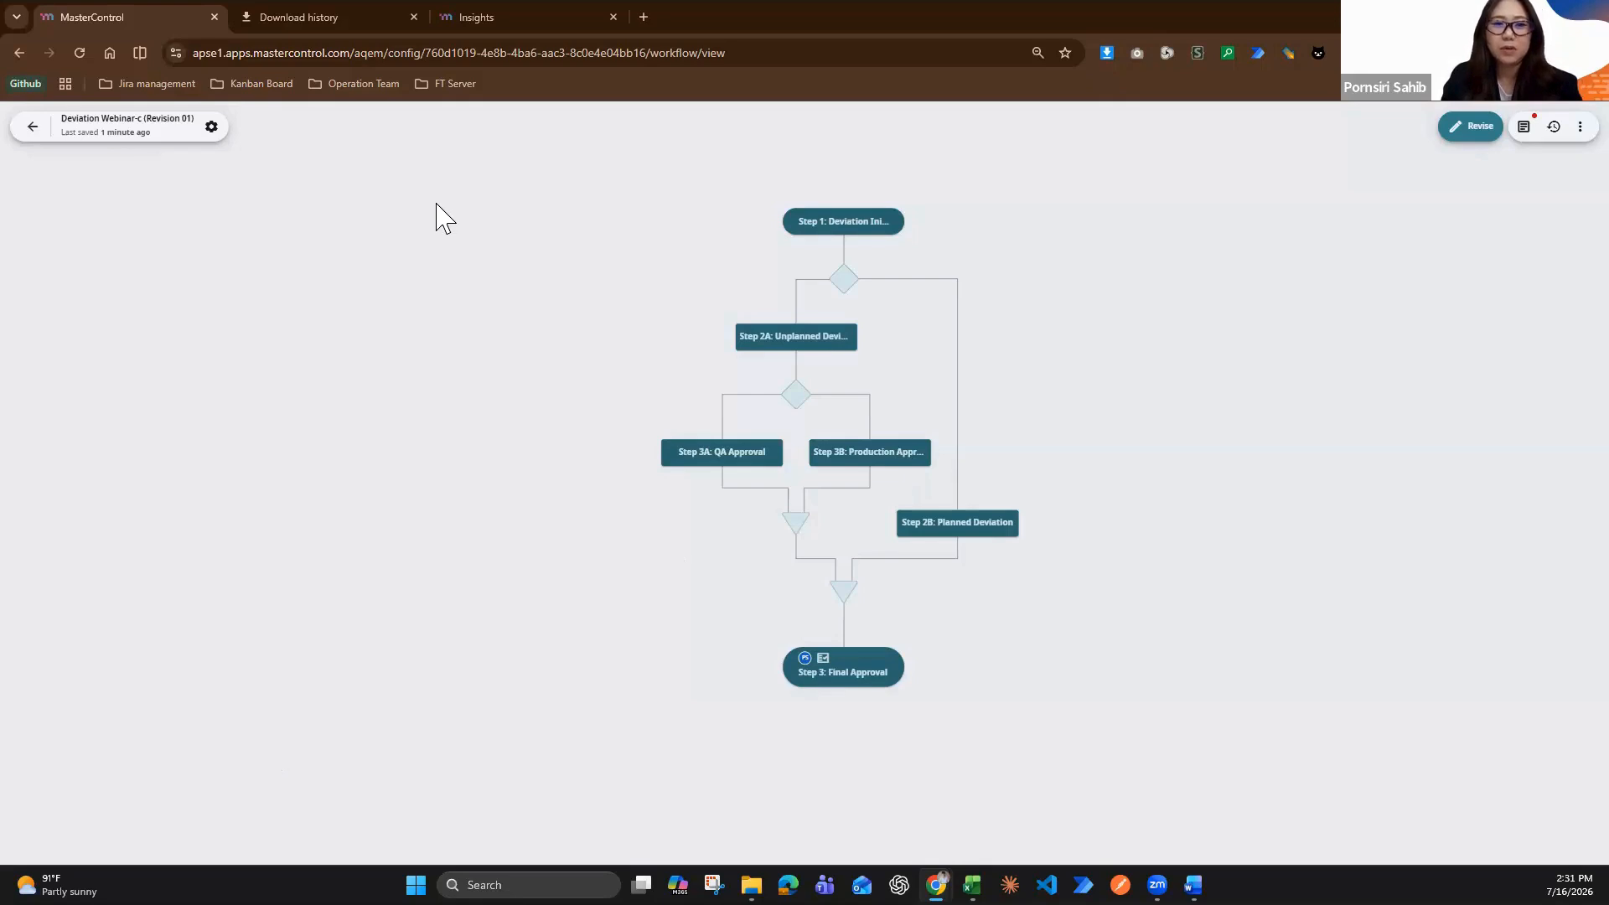
# Examine the Insights analytics dashboard, including the event status and launch date filters and the event count charts
pyautogui.click(462, 17)
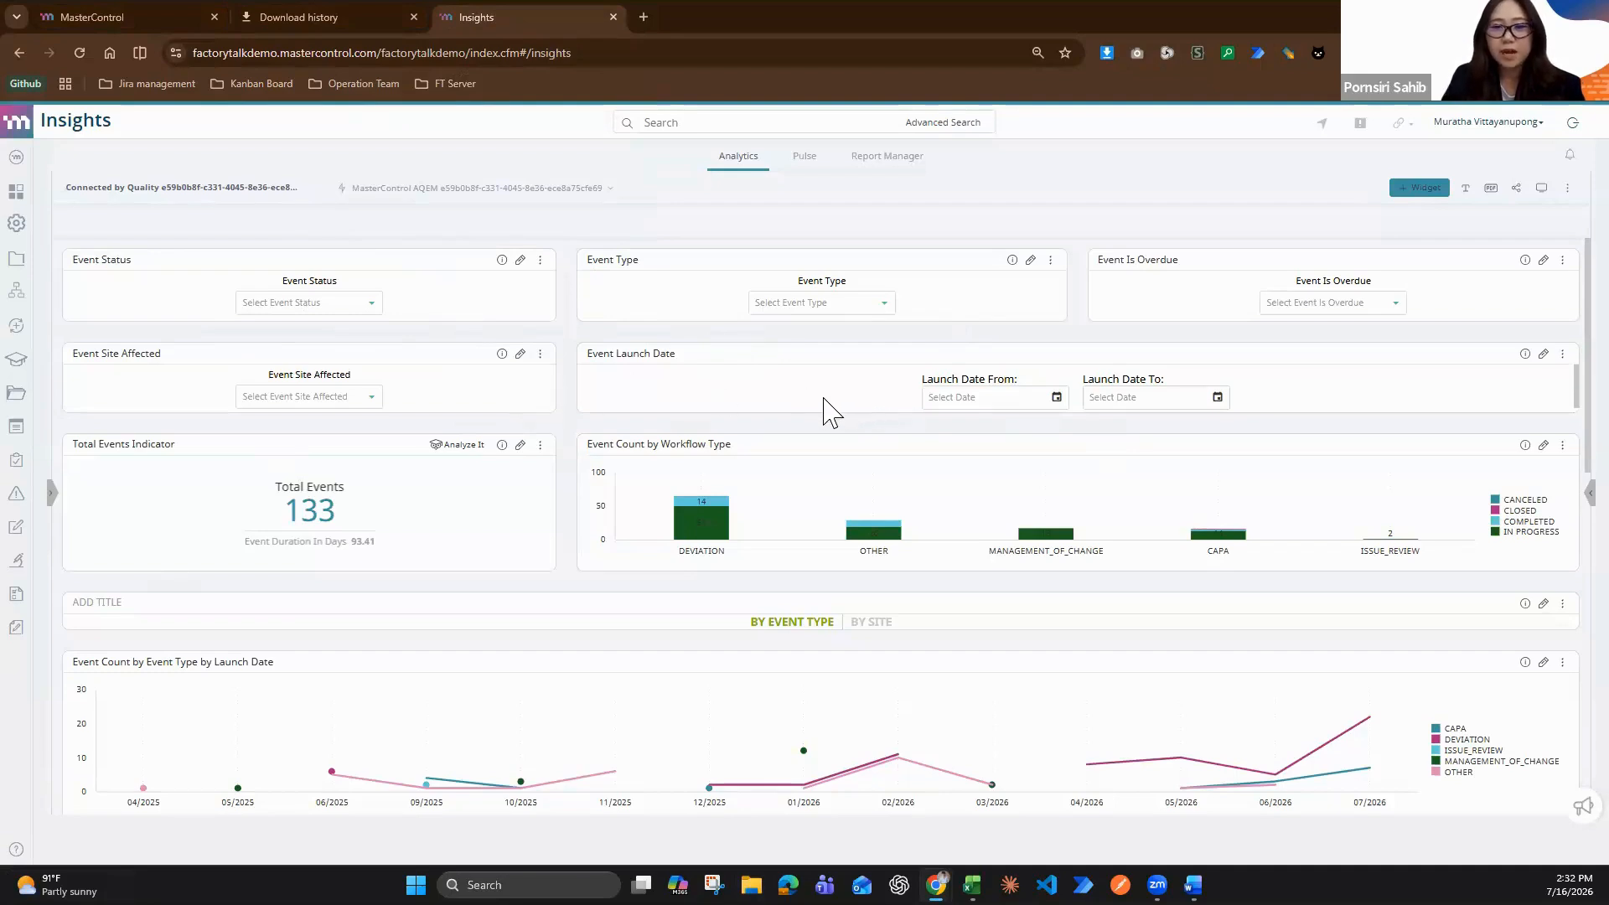
pyautogui.click(340, 305)
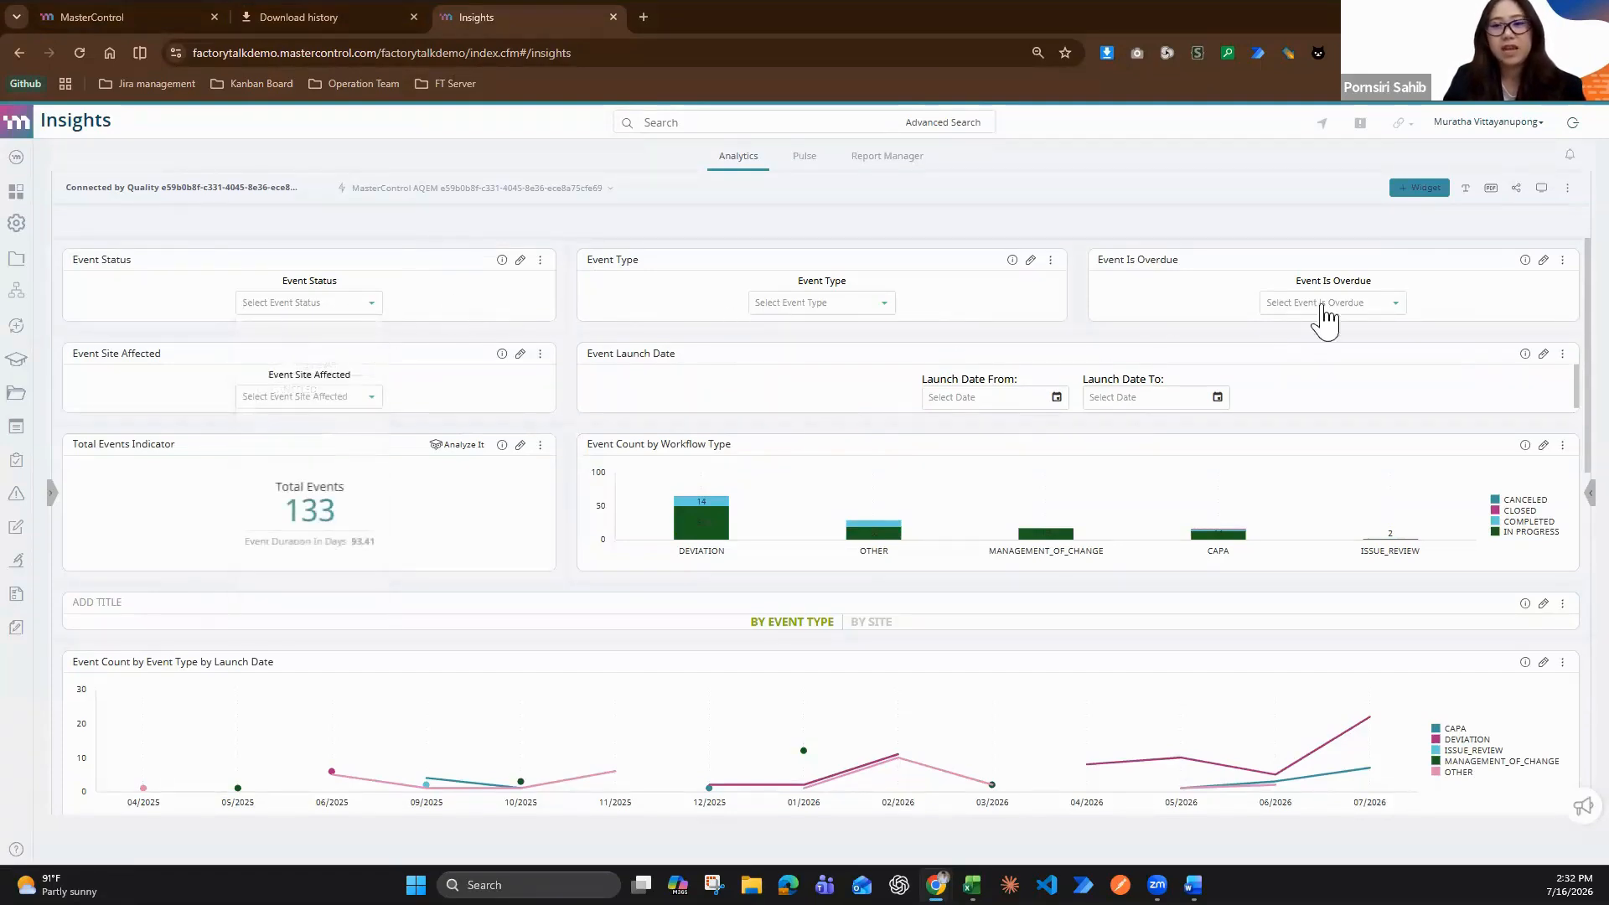
pyautogui.click(1058, 399)
pyautogui.click(1058, 399)
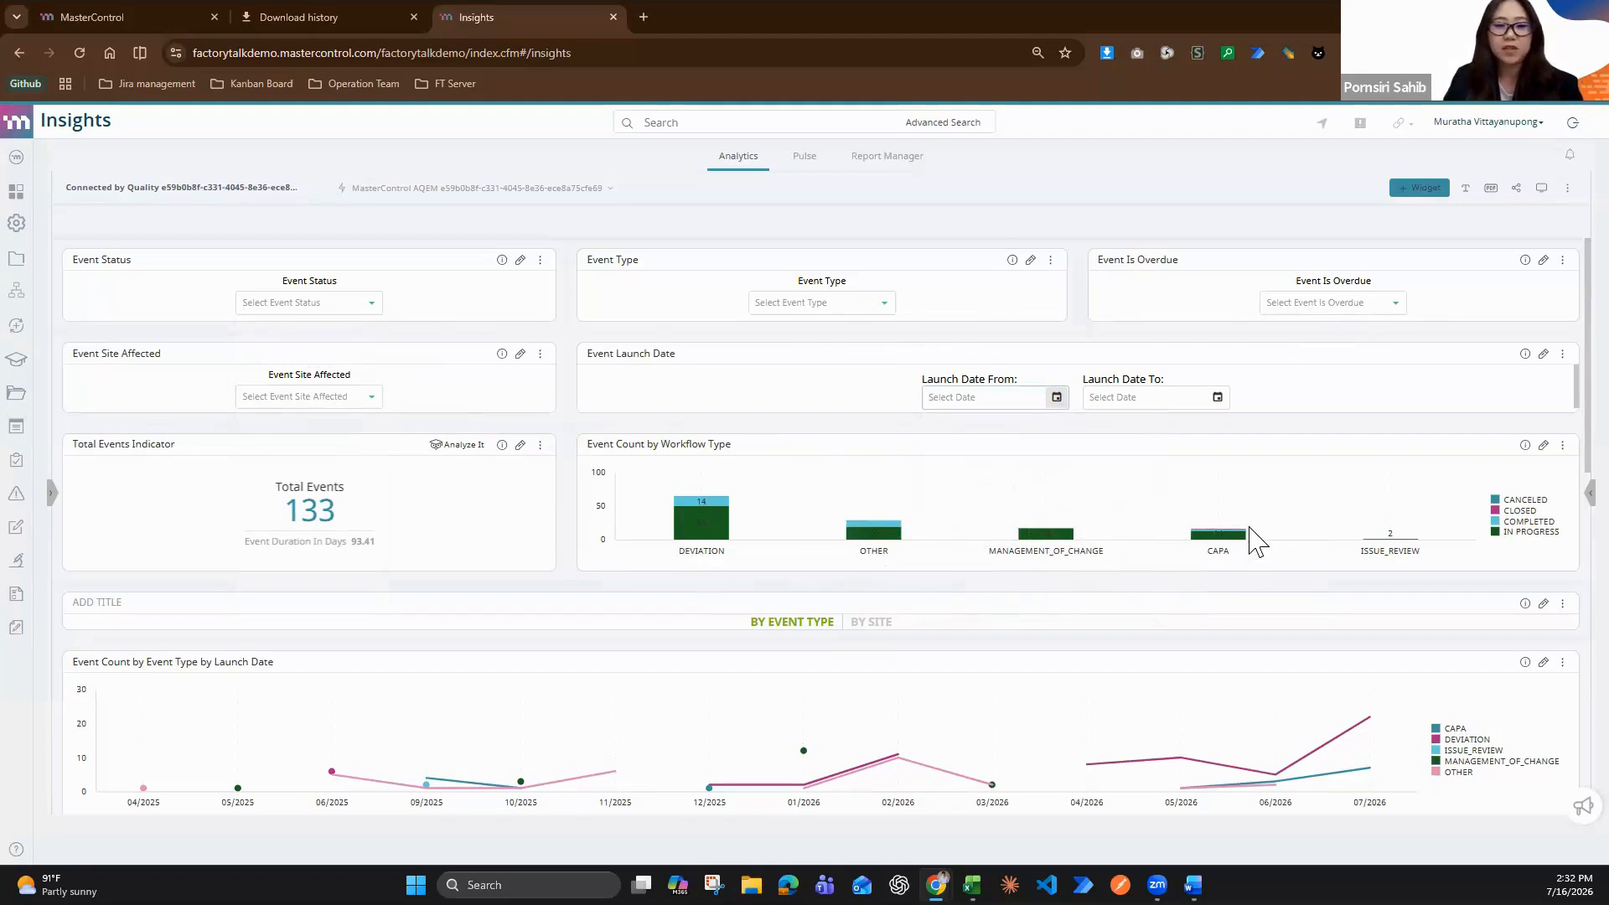
pyautogui.scroll(-2, 1325, 514)
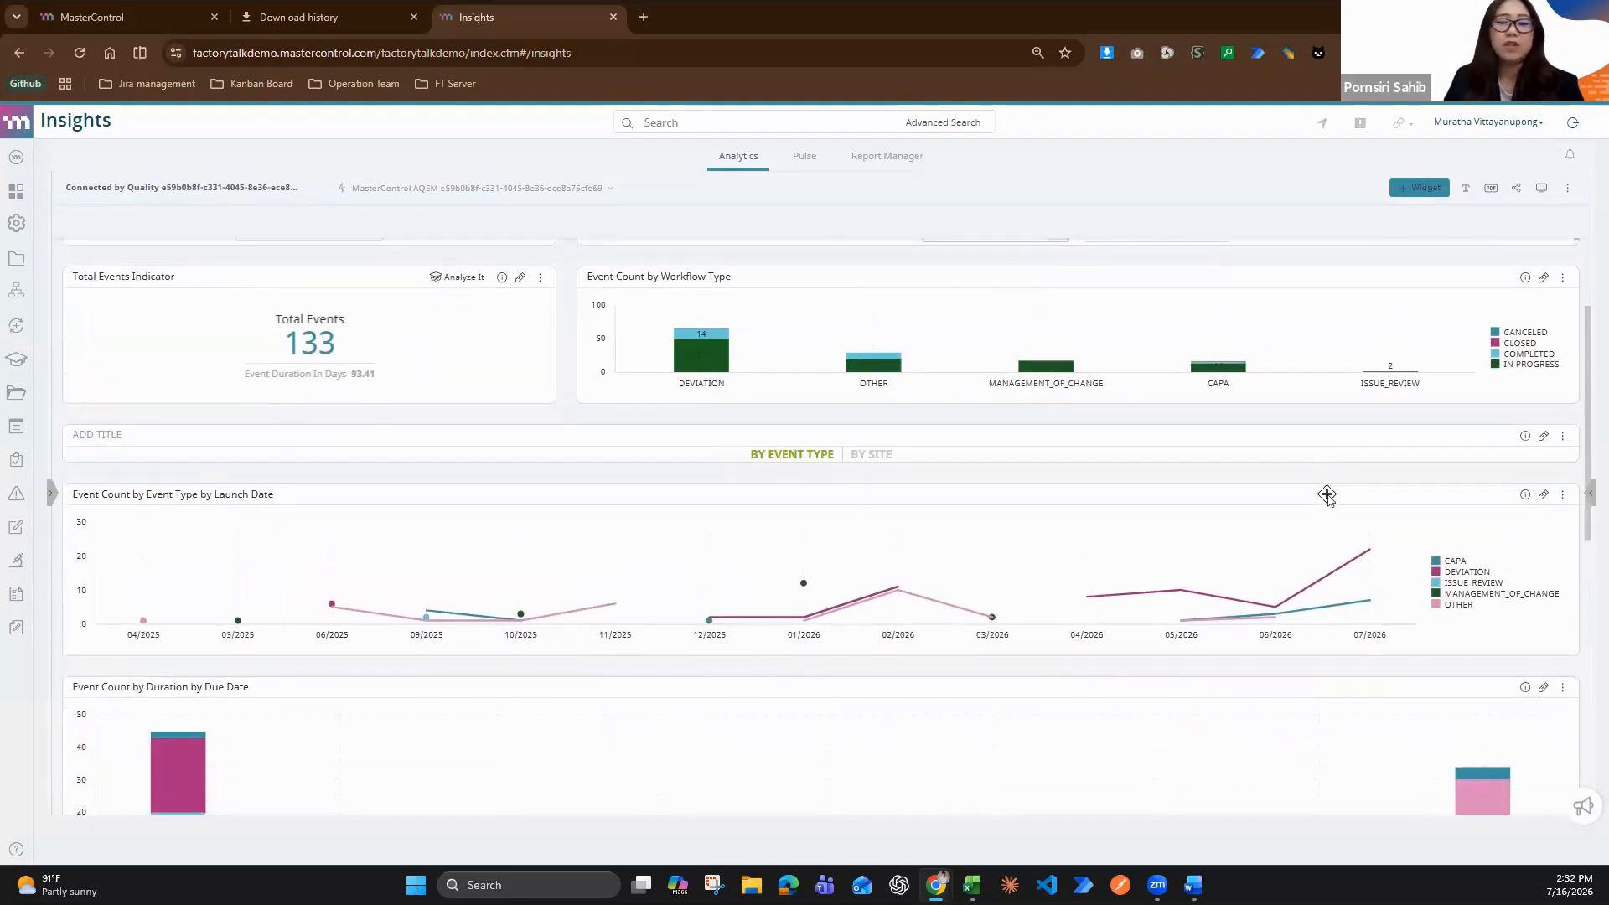
pyautogui.scroll(-2, 1349, 478)
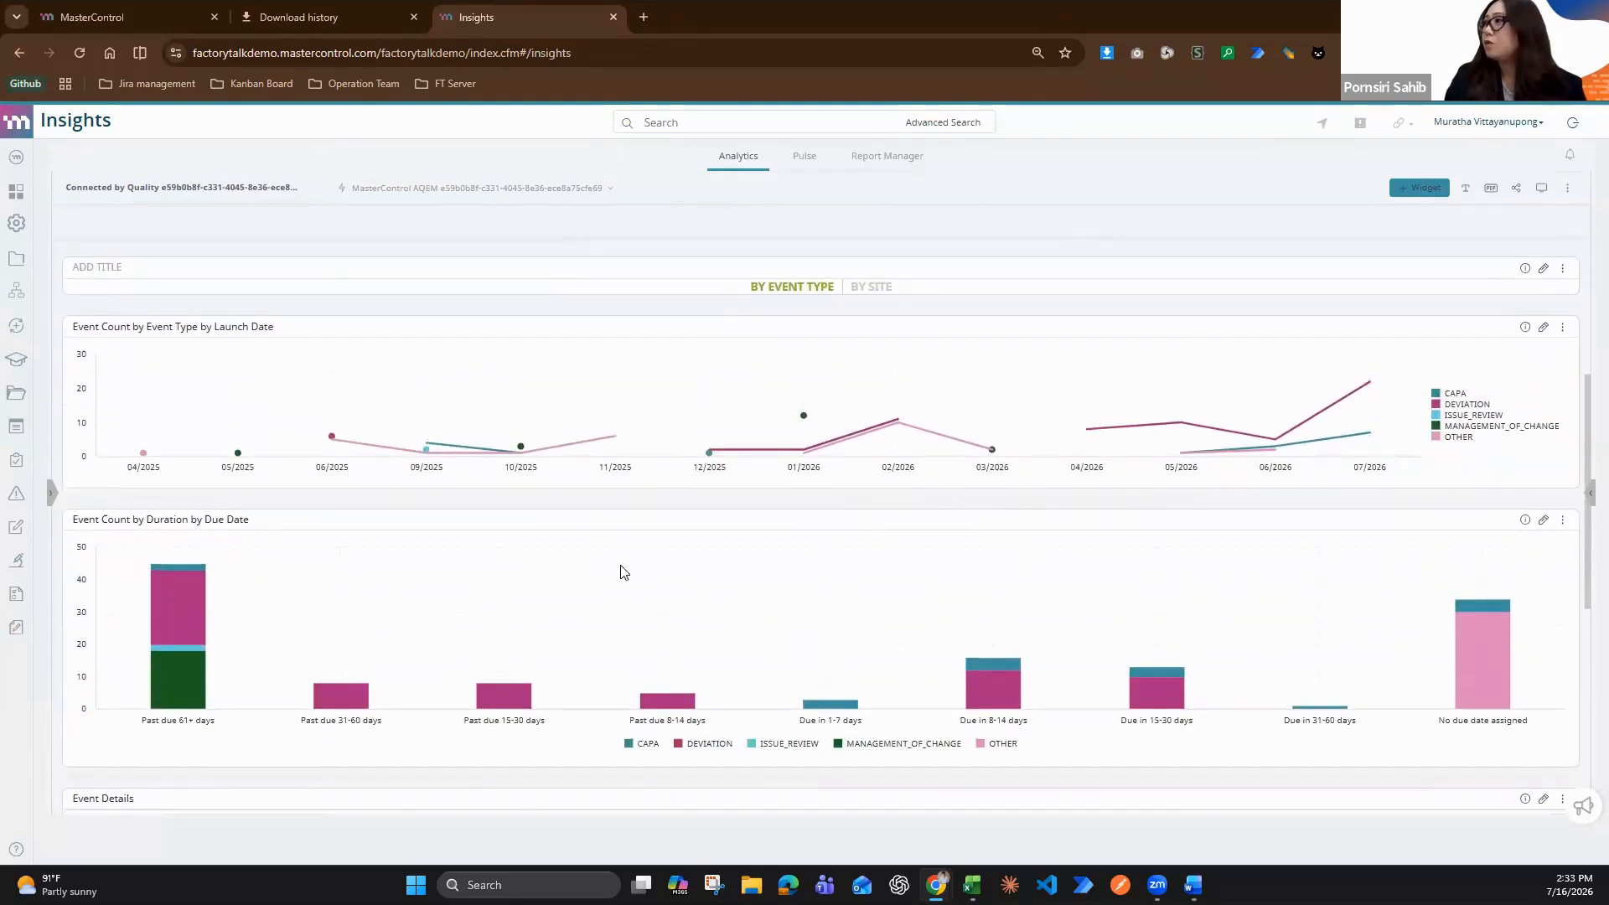
# Filter the Insights dashboard to events with the status IN PROGRESS
pyautogui.scroll(4, 603, 564)
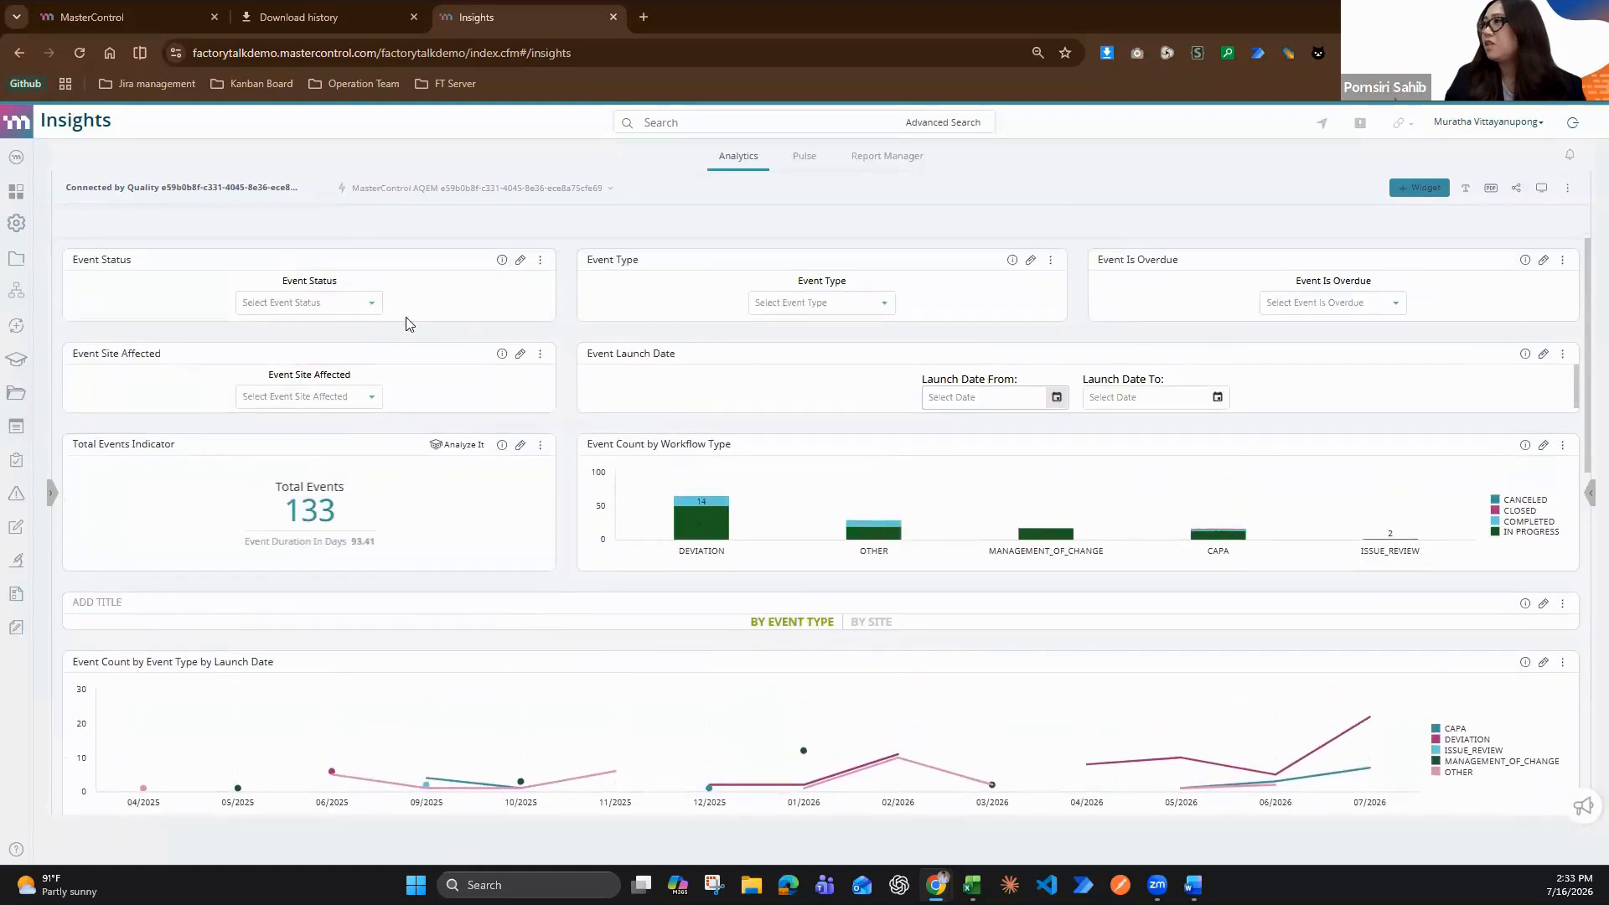
pyautogui.click(369, 306)
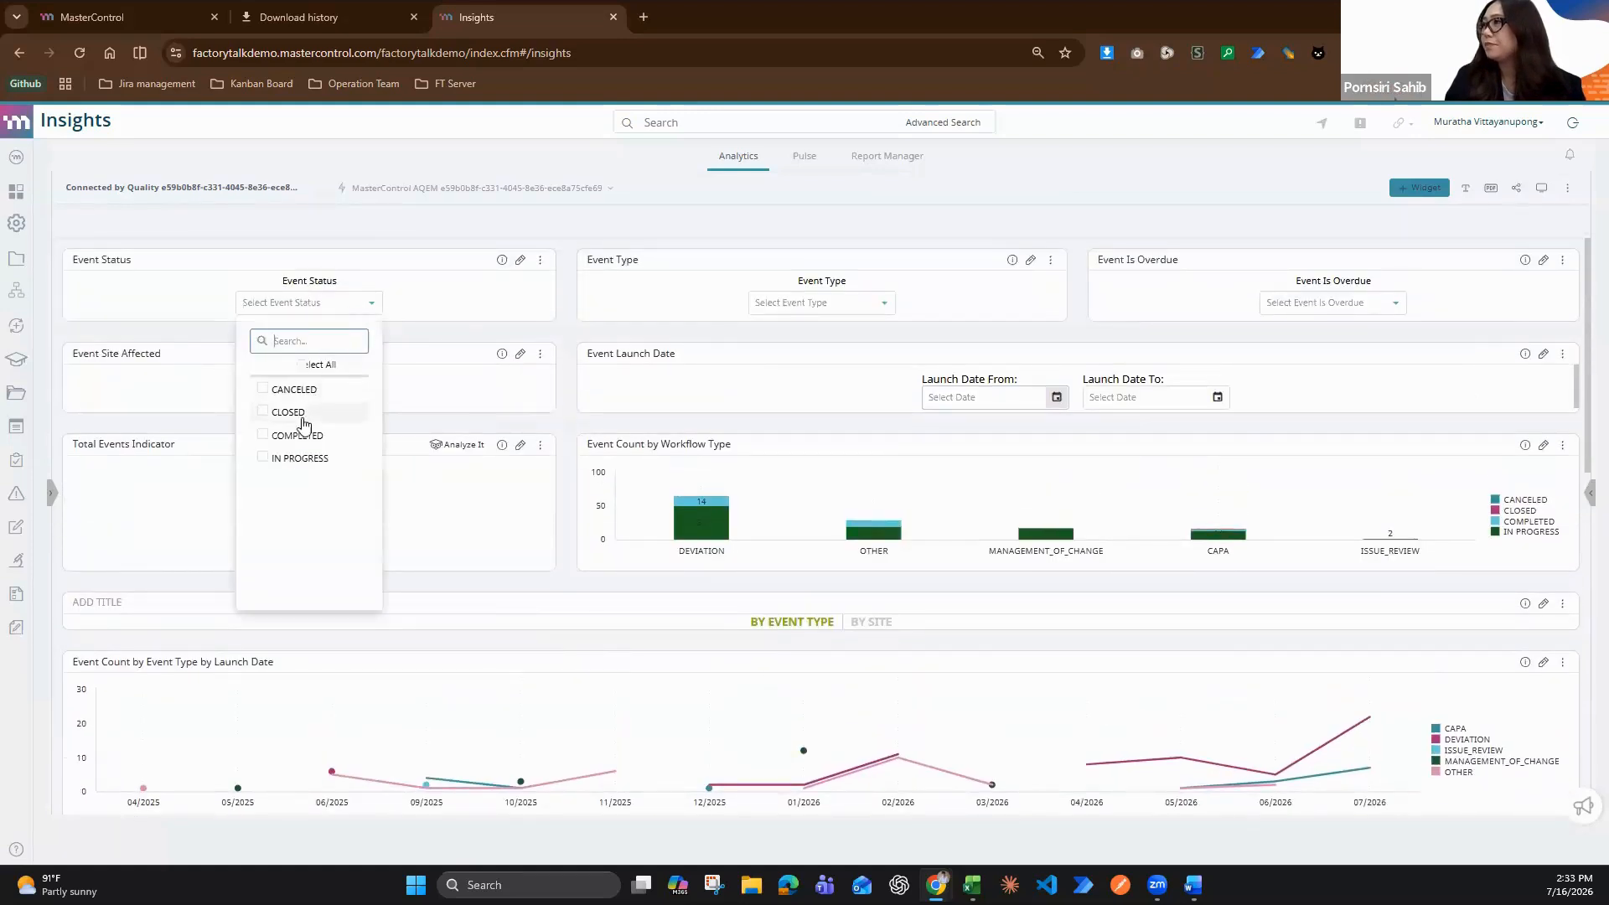
pyautogui.click(301, 464)
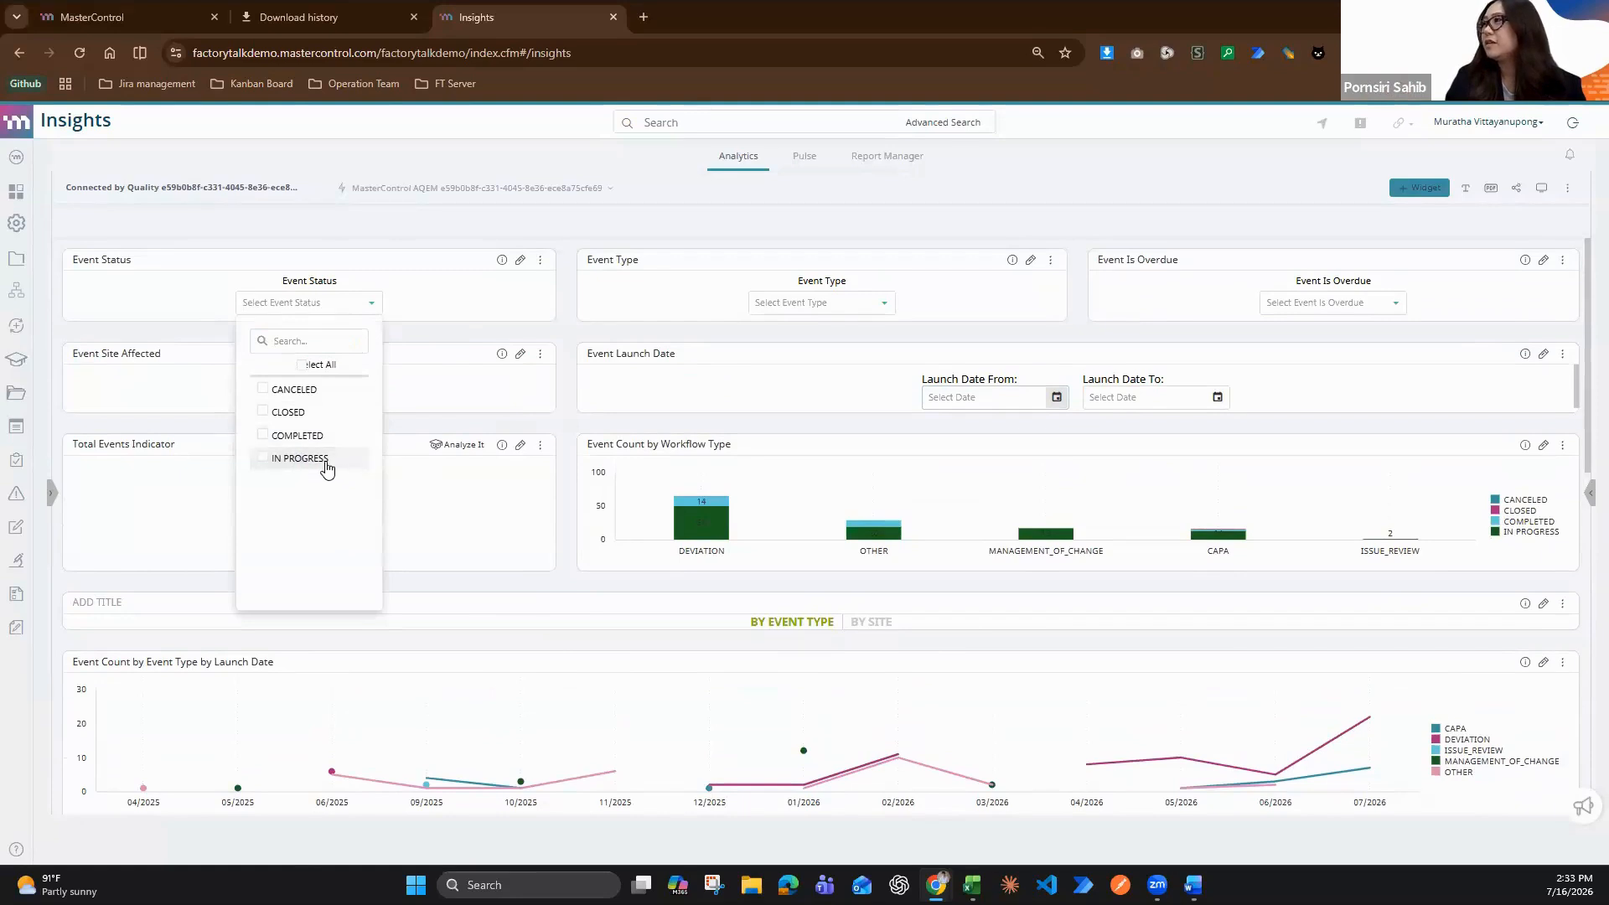
pyautogui.click(410, 507)
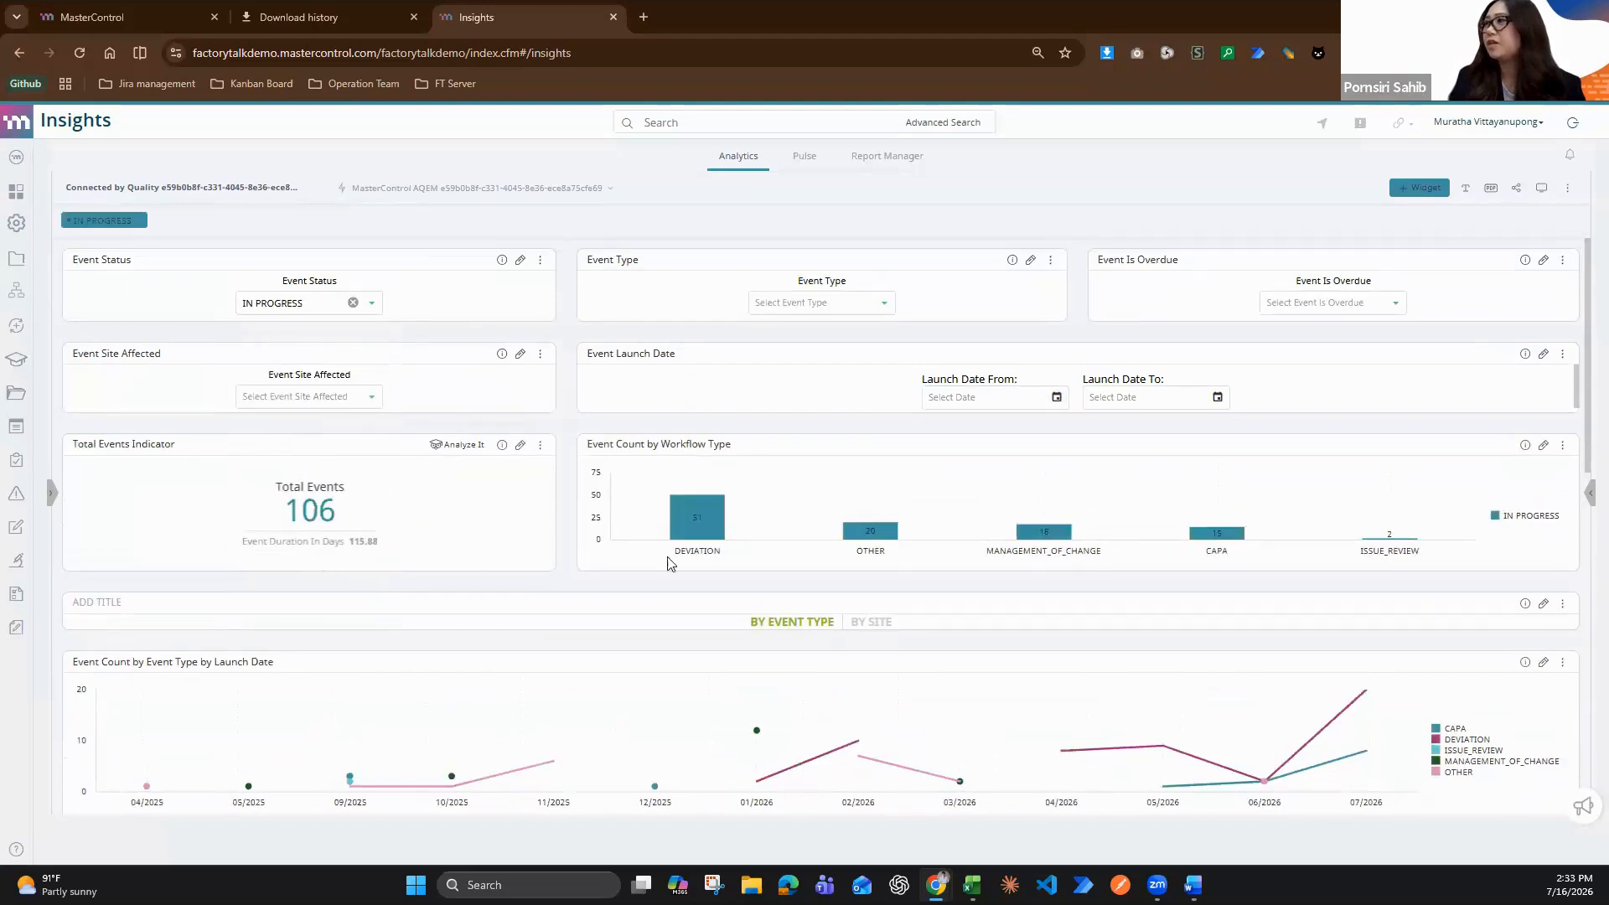
# Check the event count by workflow type and the options offered by the Event Type filter, leaving that filter unset
pyautogui.moveTo(709, 539)
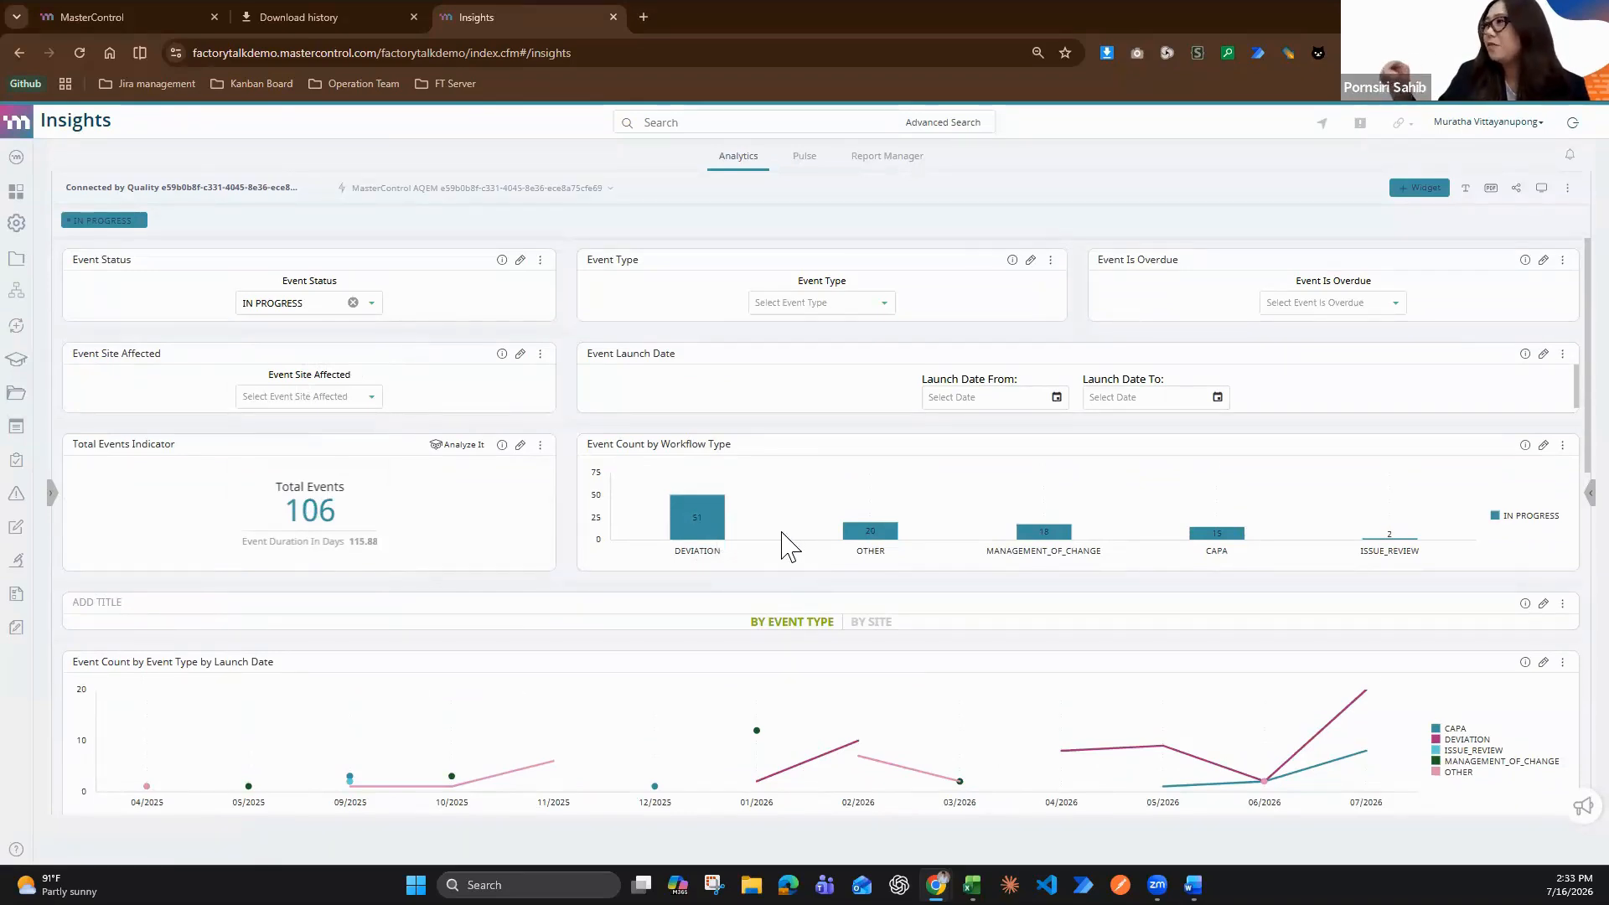
pyautogui.click(883, 304)
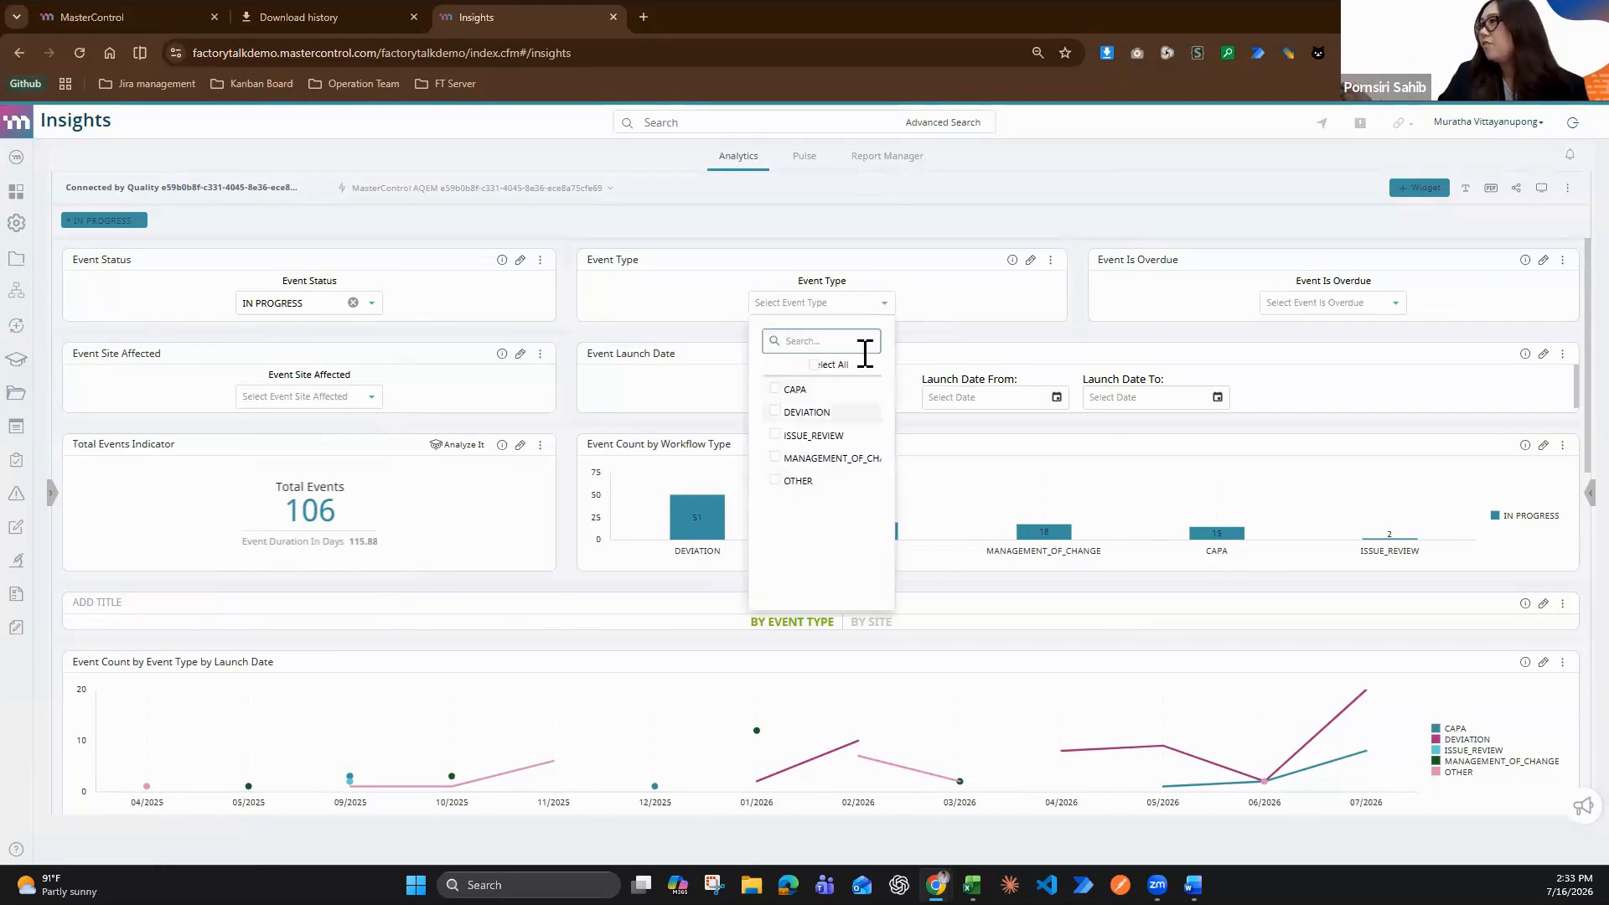
pyautogui.click(958, 305)
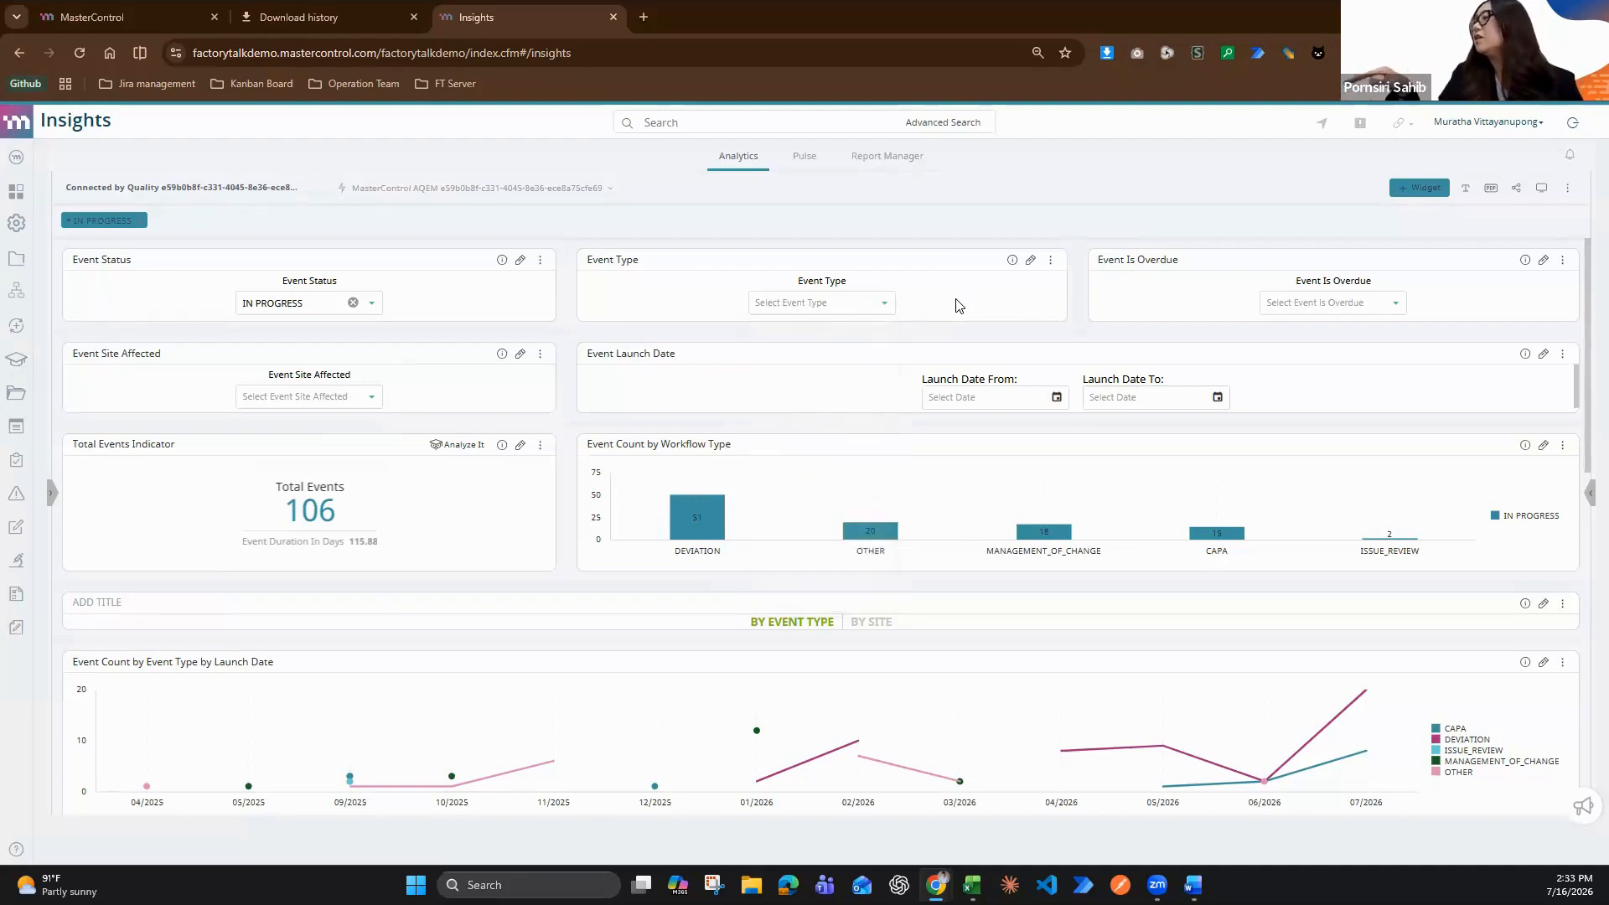
# Review the in-progress event charts by launch date and by due-date duration, along with the Event Details table
pyautogui.scroll(-2, 1071, 503)
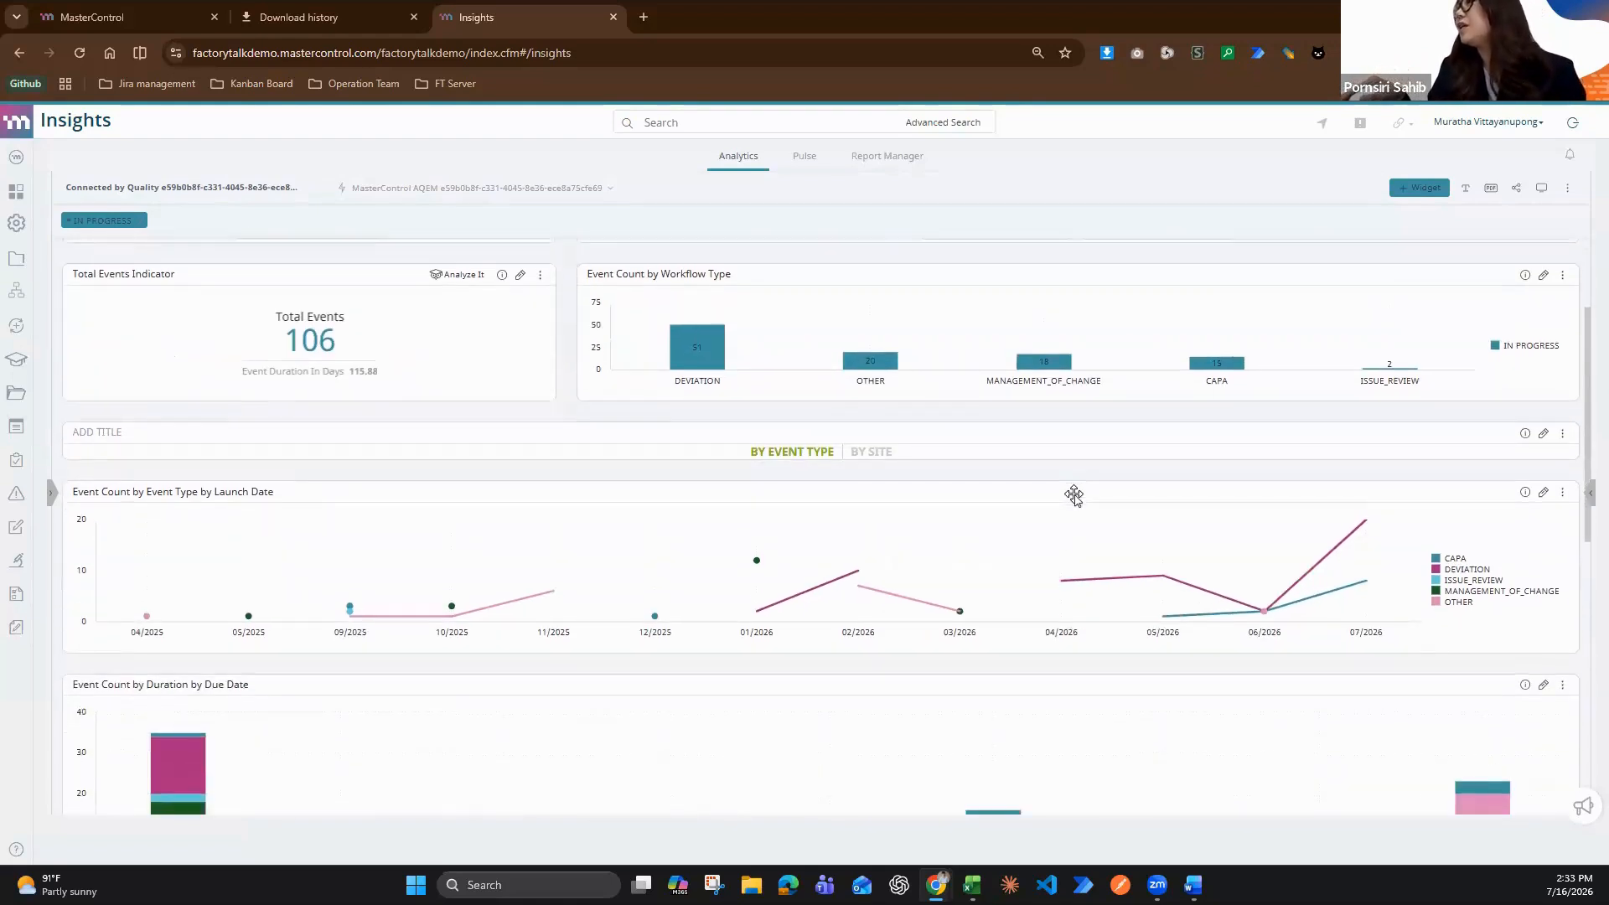
pyautogui.scroll(-1, 1072, 503)
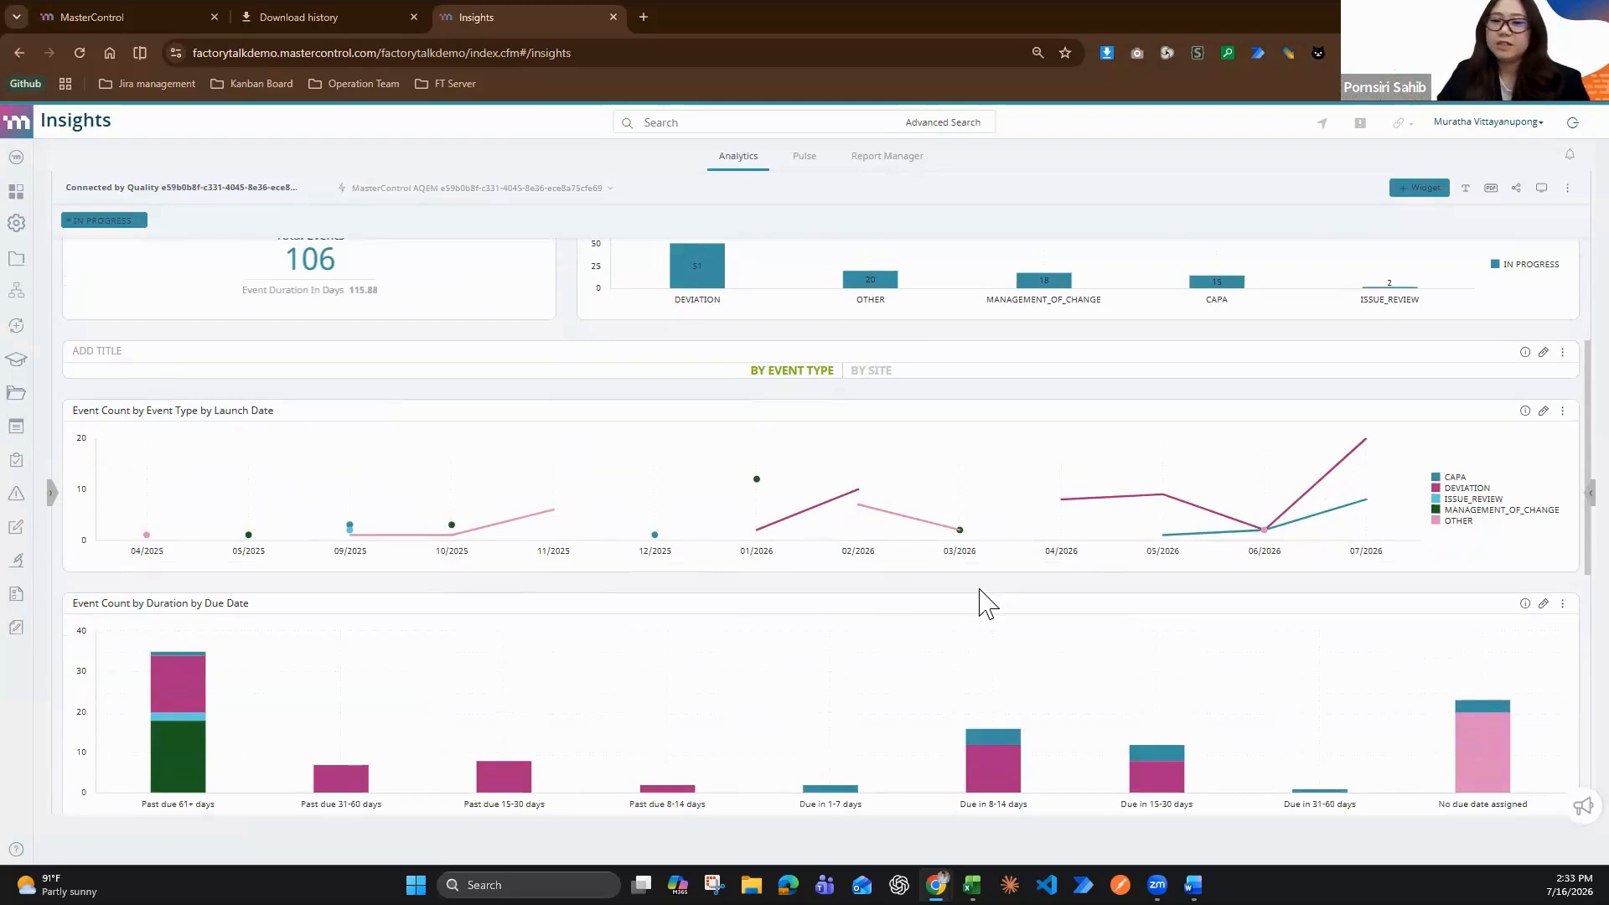
pyautogui.scroll(-1, 985, 602)
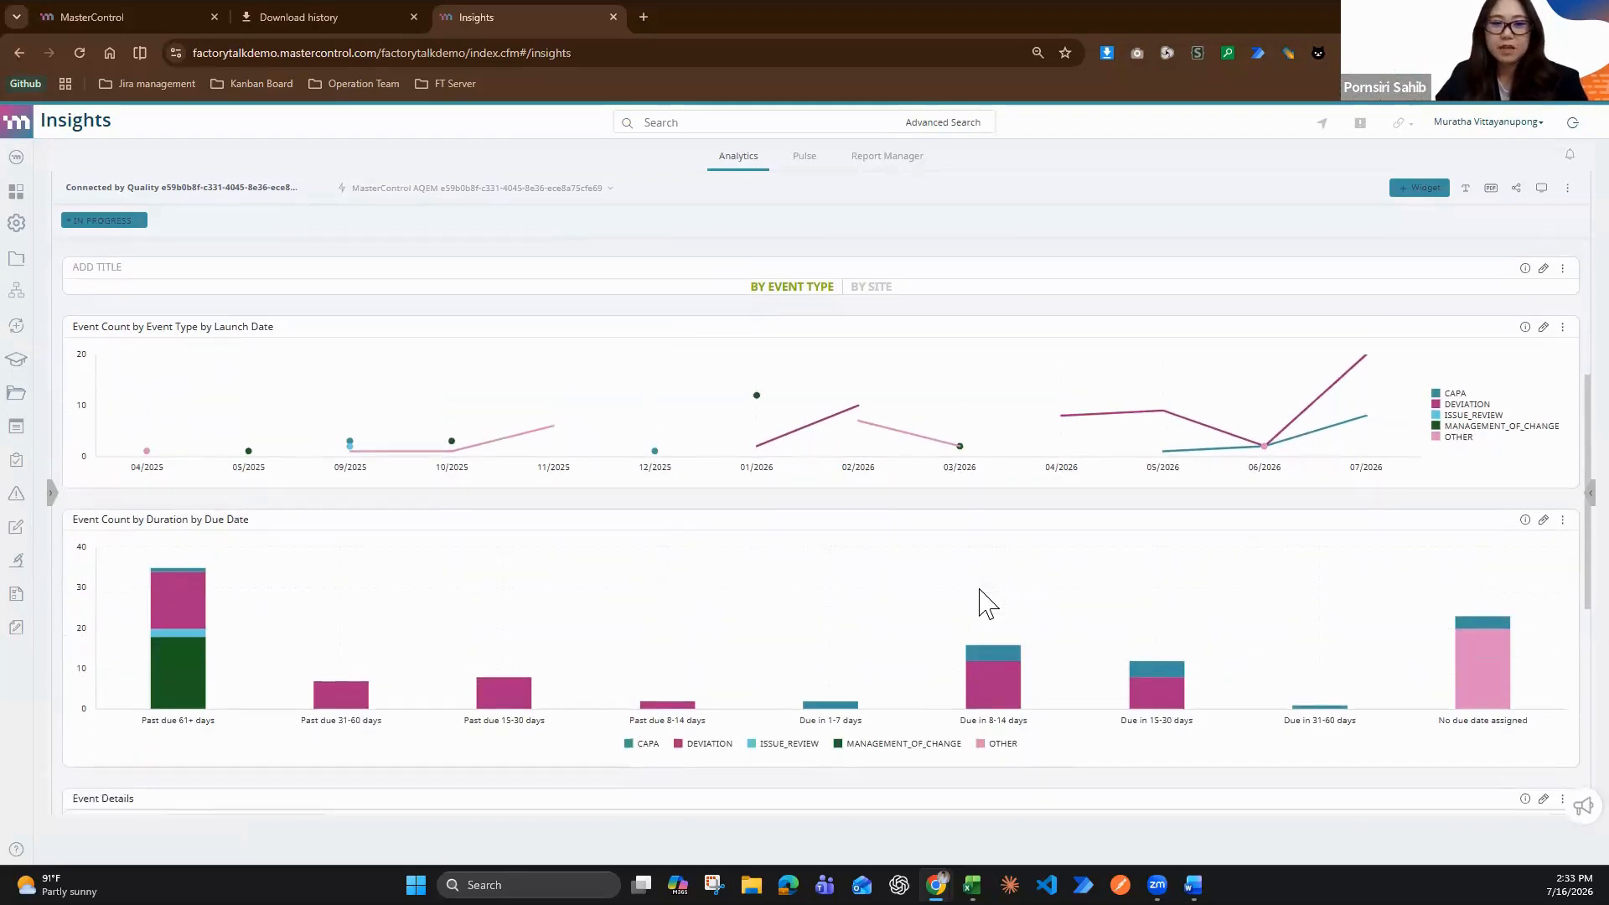
pyautogui.scroll(-1, 980, 590)
pyautogui.scroll(-1, 980, 590)
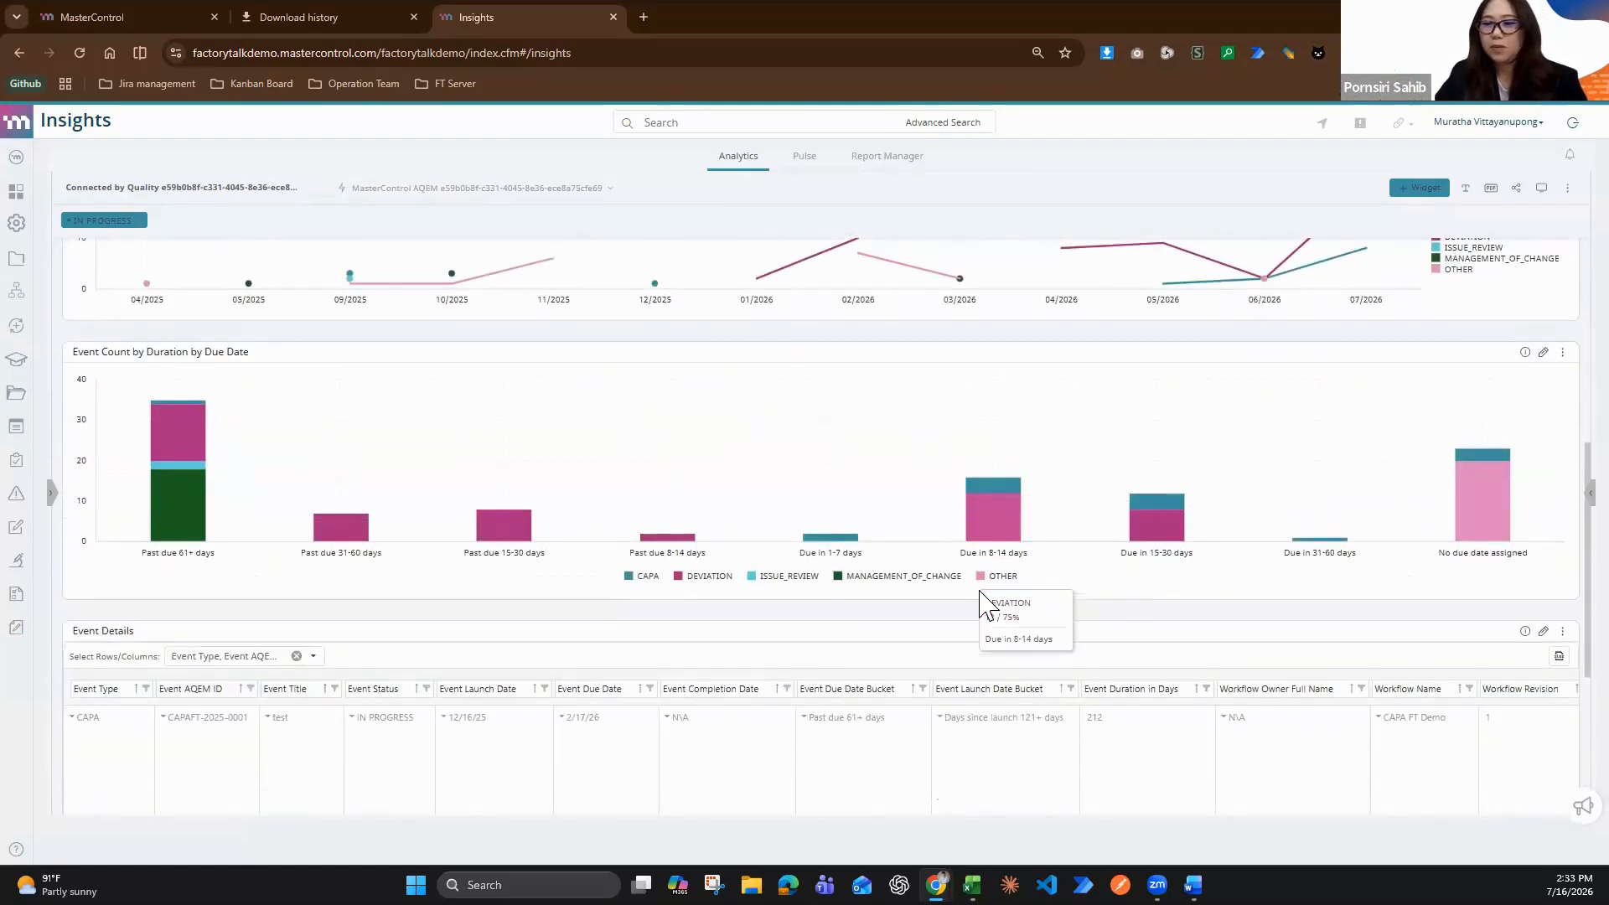
pyautogui.scroll(-1, 986, 602)
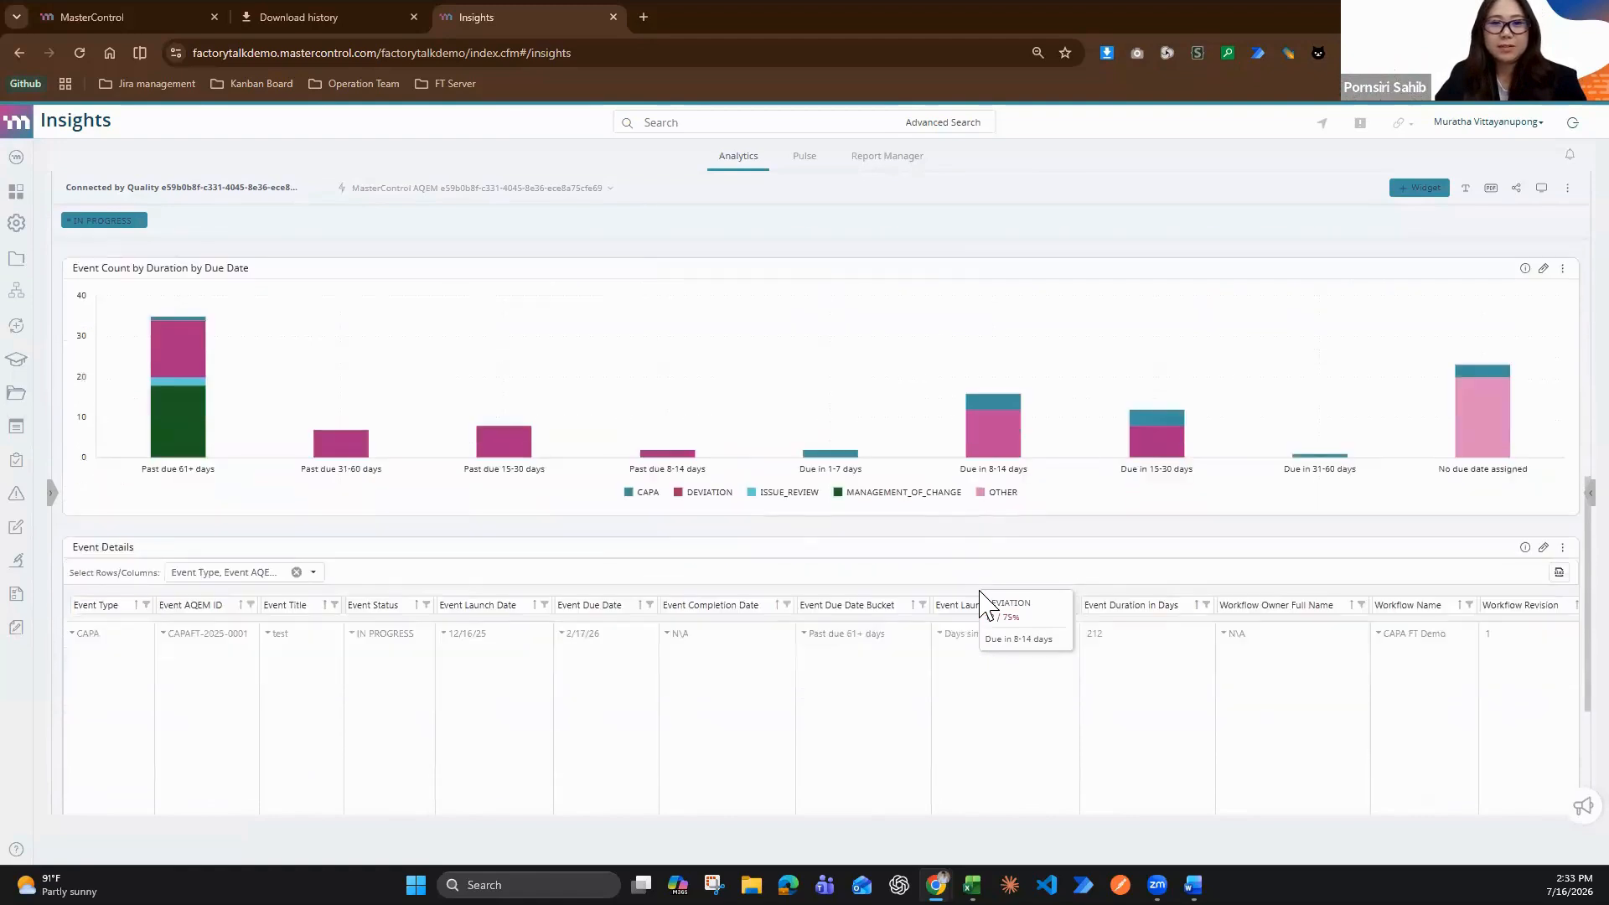
pyautogui.scroll(-1, 987, 602)
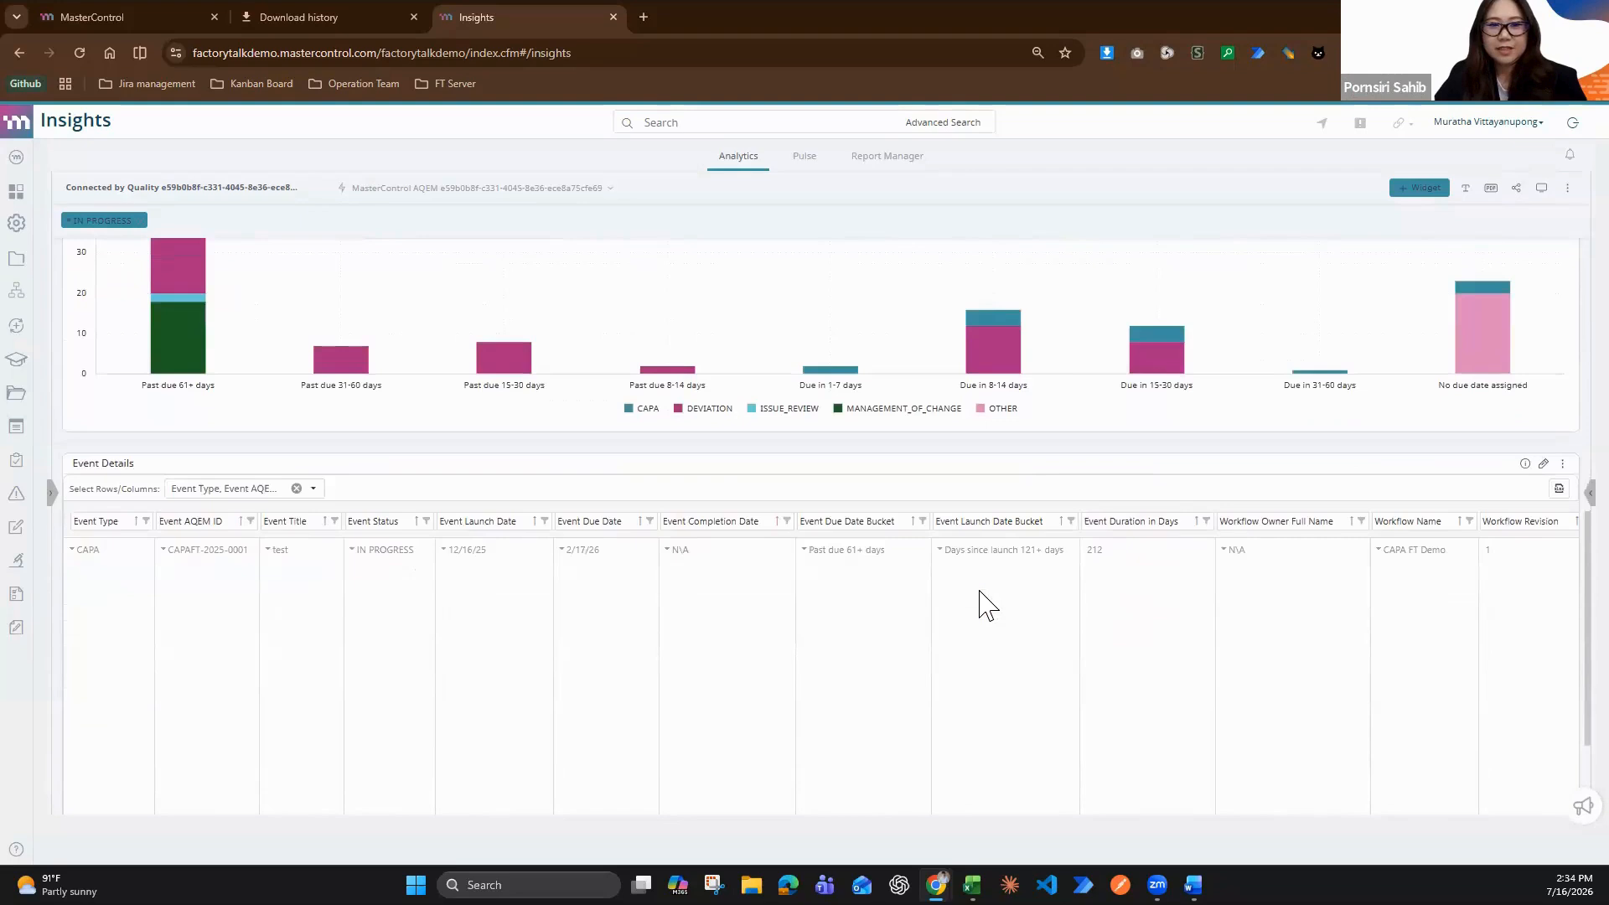
pyautogui.scroll(6, 986, 602)
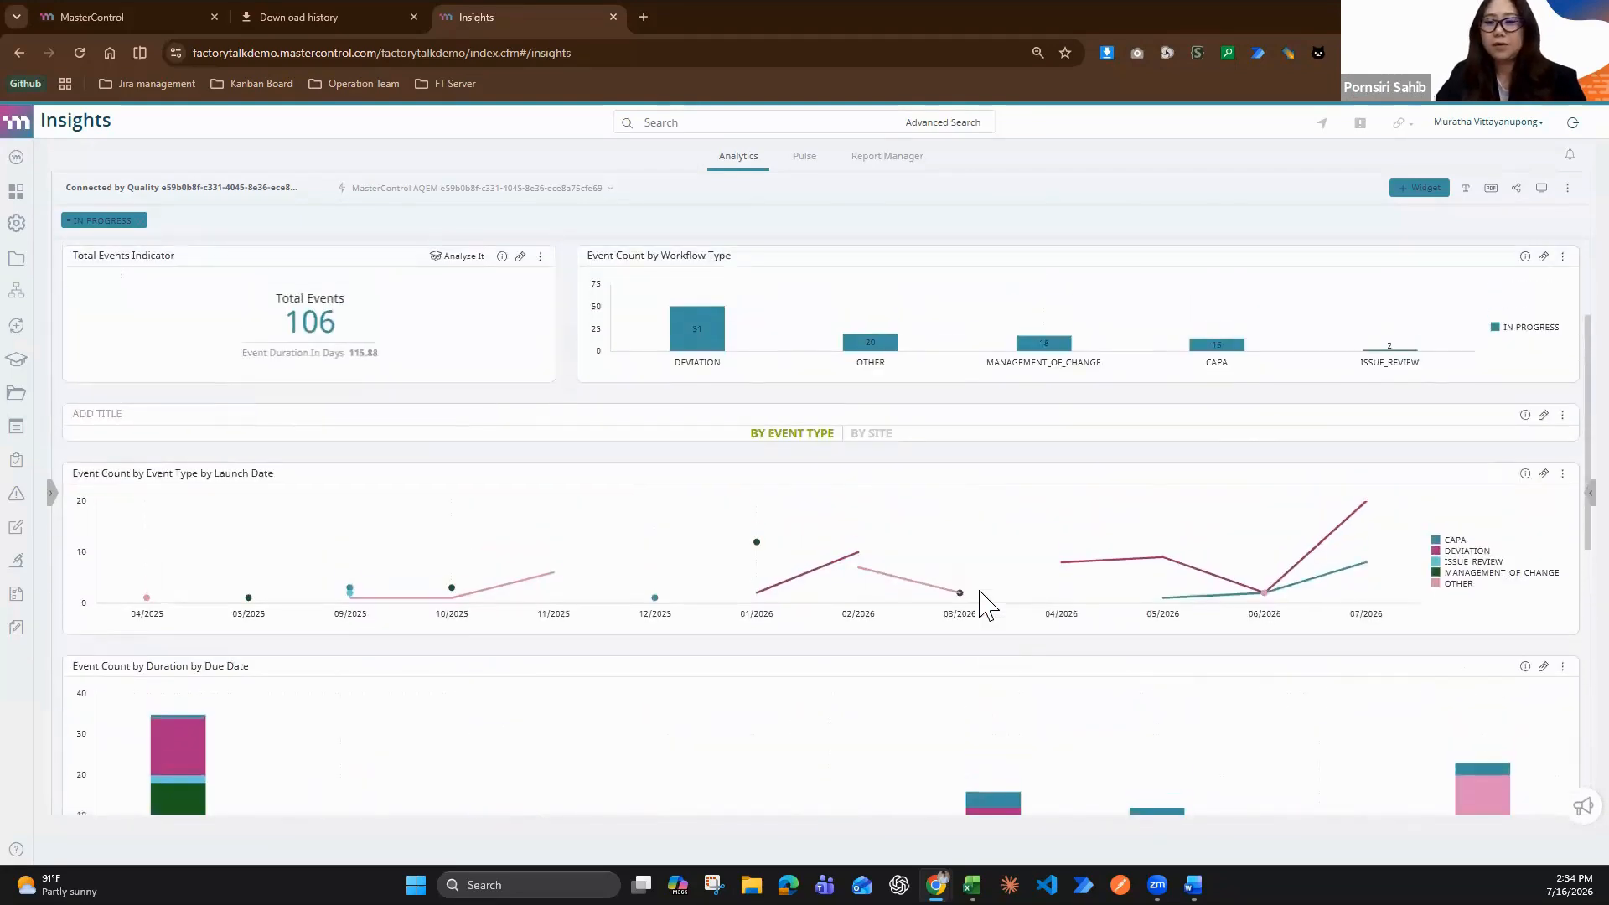
pyautogui.scroll(2, 982, 597)
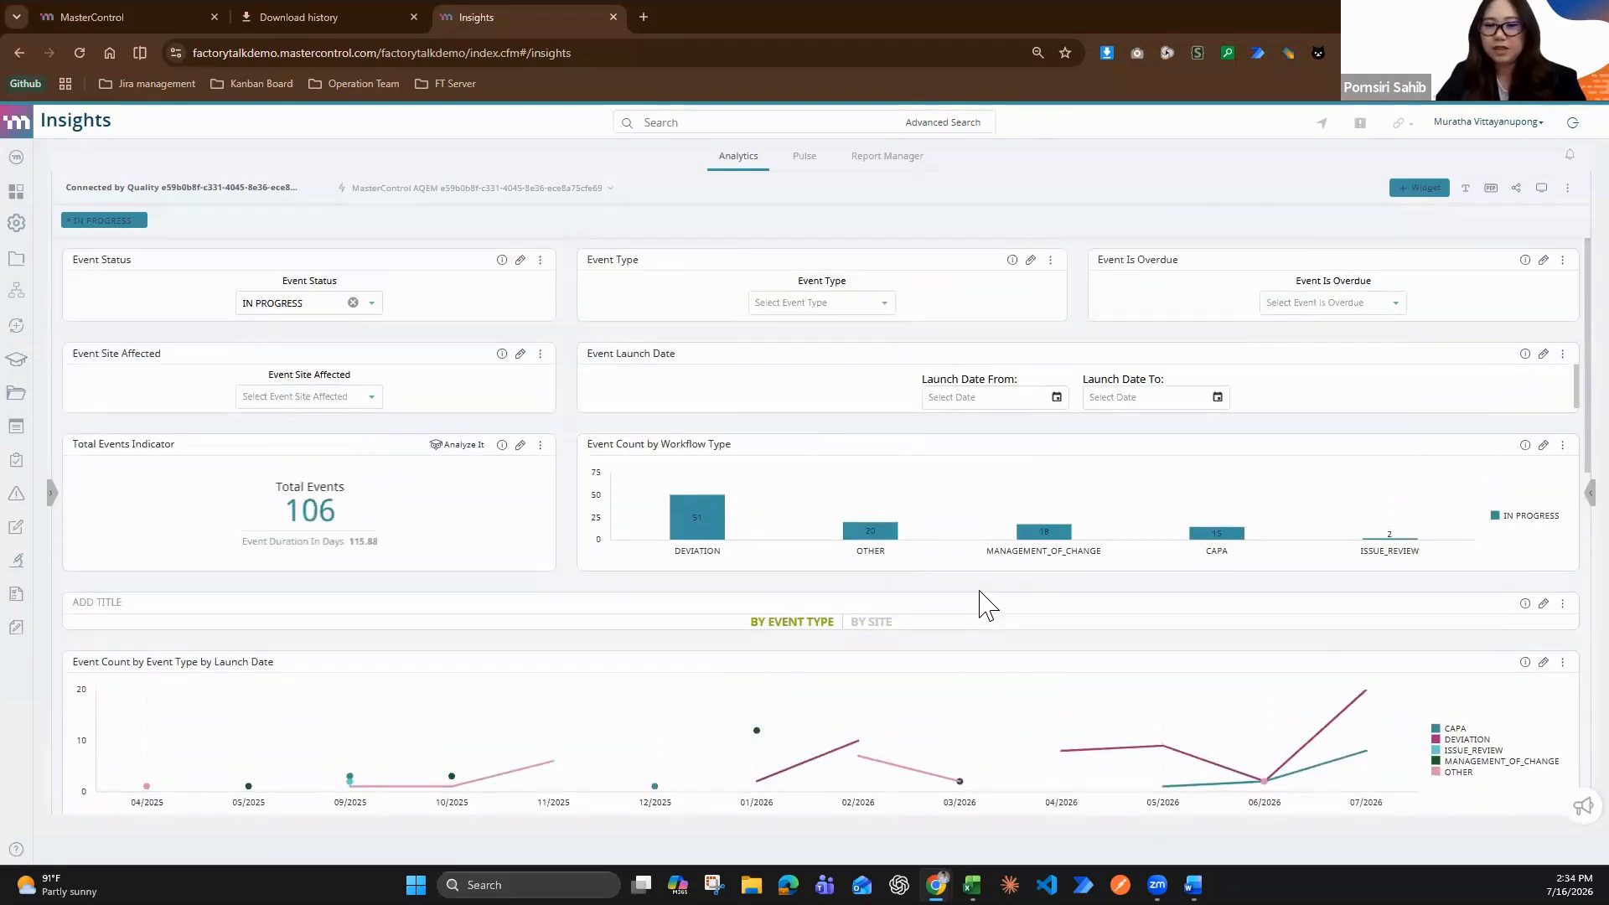